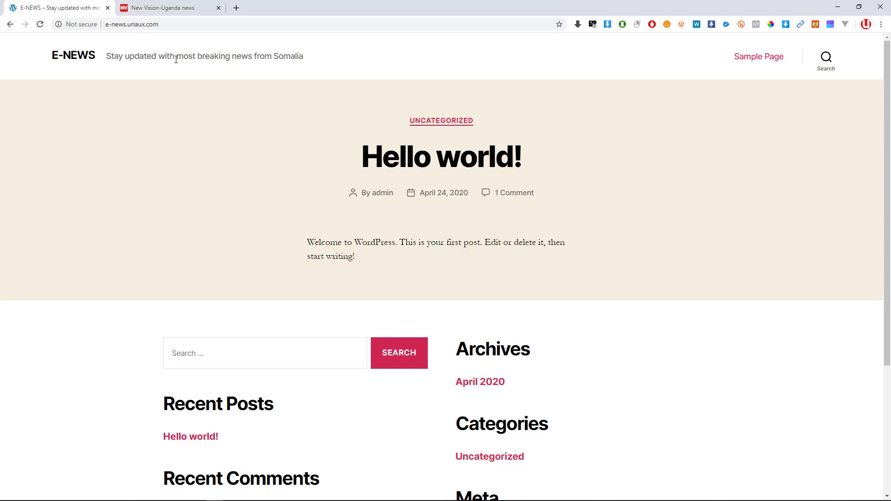
Scroll the E-NEWS home page, then switch to the Word outline of ten WordPress topics.
scroll(316, 250, "down", 4)
scroll(328, 238, "up", 4)
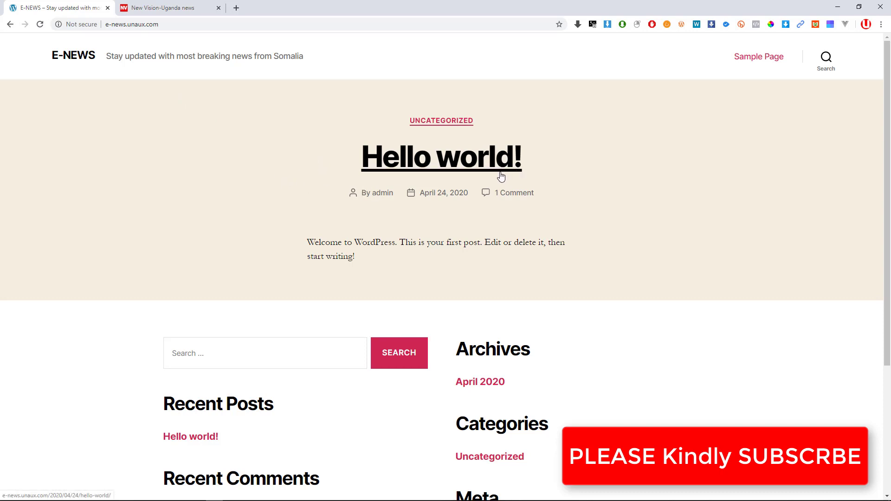
key("alt+Tab")
key("alt+Tab")
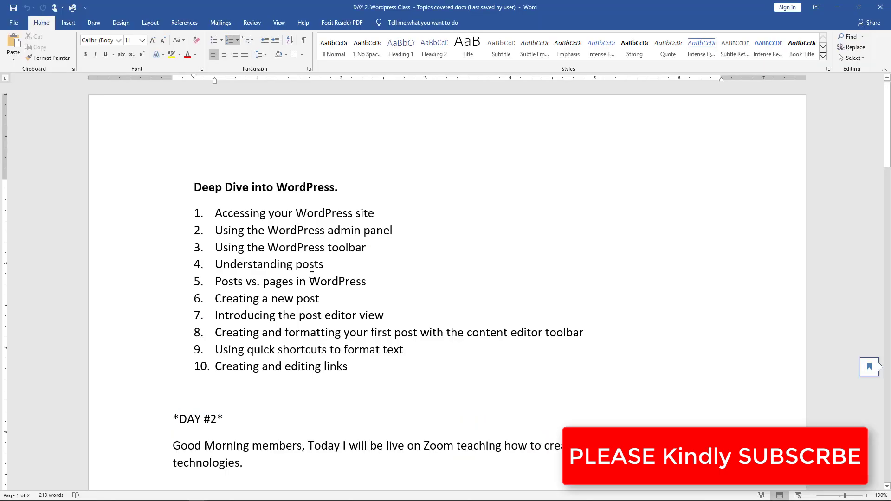
Zoom the Word topics outline to 270% and point out the individual topics.
scroll(313, 276, "up", 2)
scroll(232, 270, "up", 1)
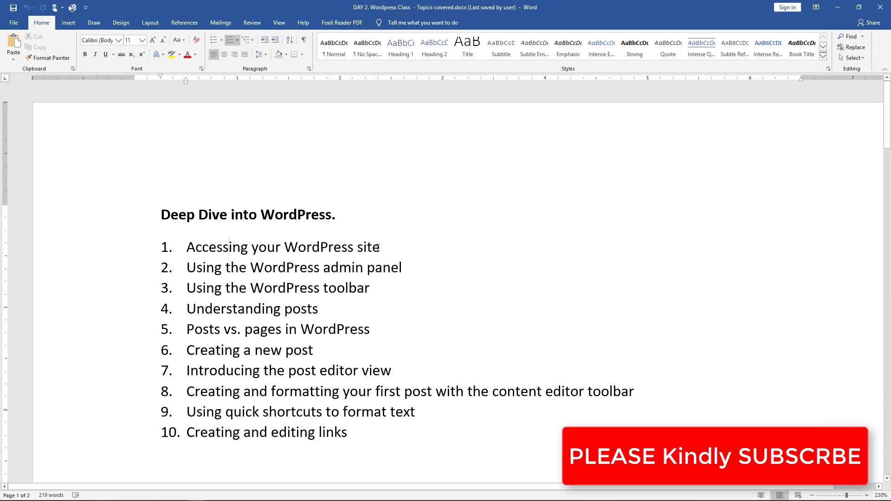
scroll(216, 271, "up", 2)
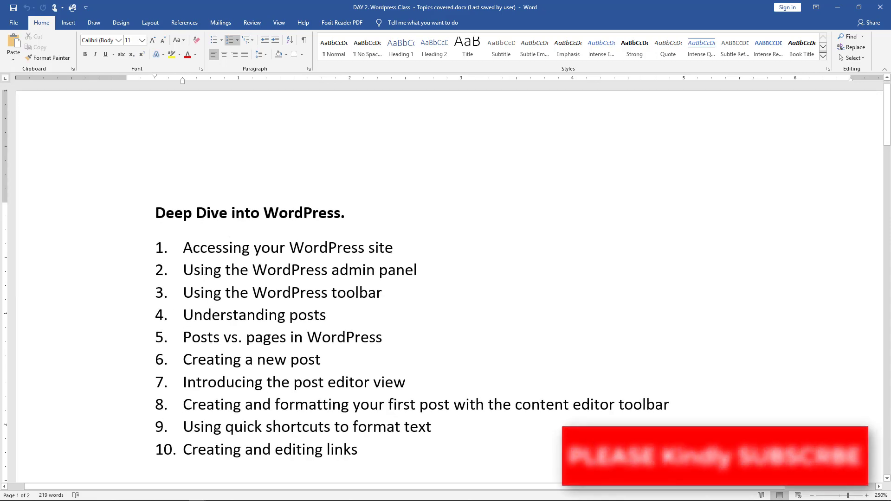
scroll(400, 270, "up", 1)
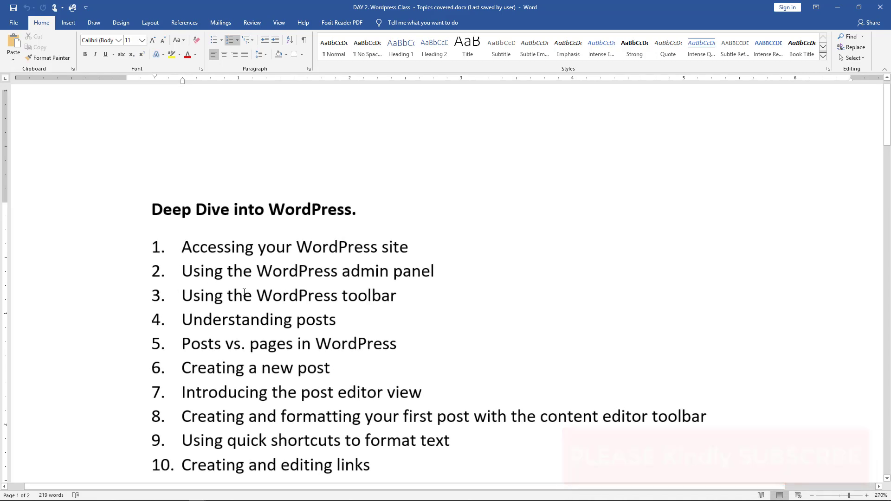
scroll(237, 294, "up", 1)
left_click(213, 234)
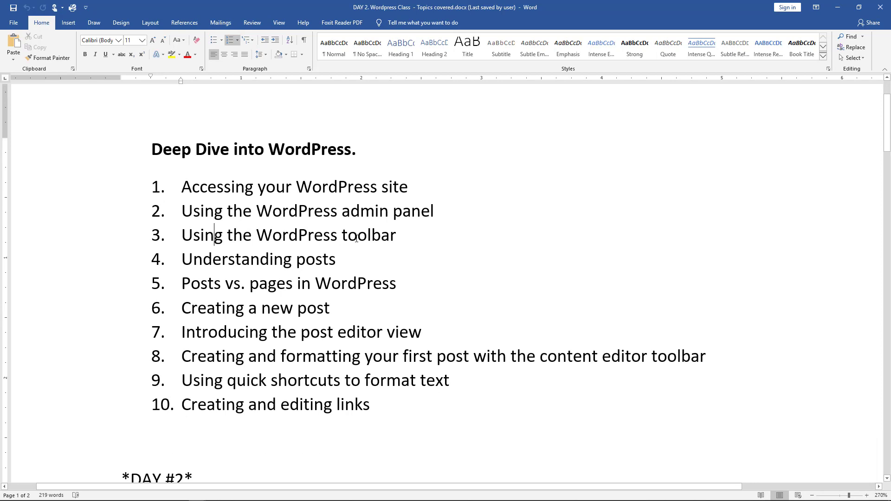
left_click(380, 235)
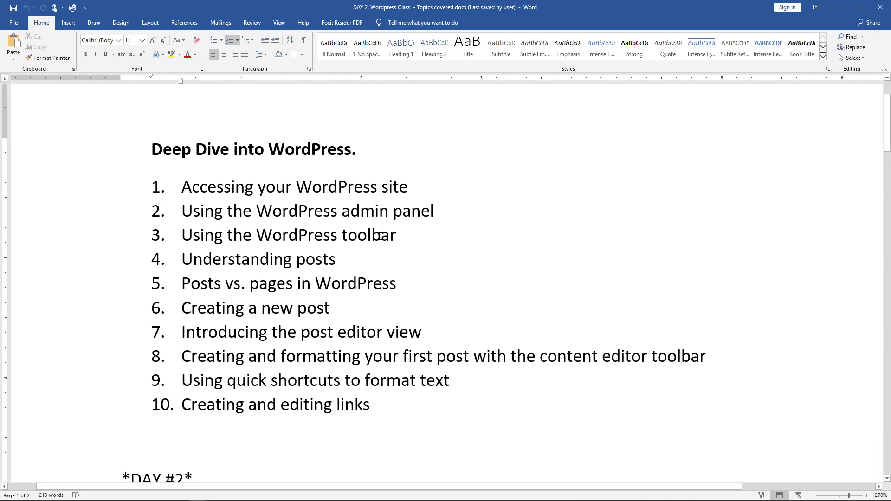
triple_click(363, 234)
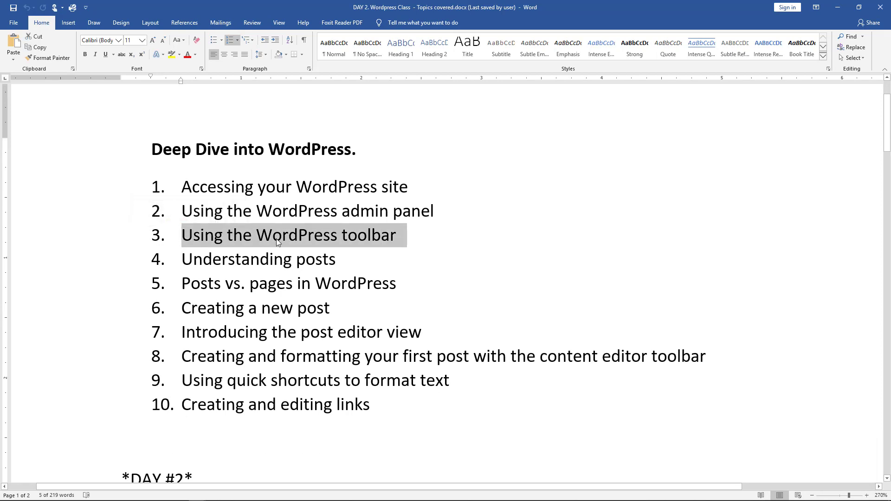
left_click(209, 260)
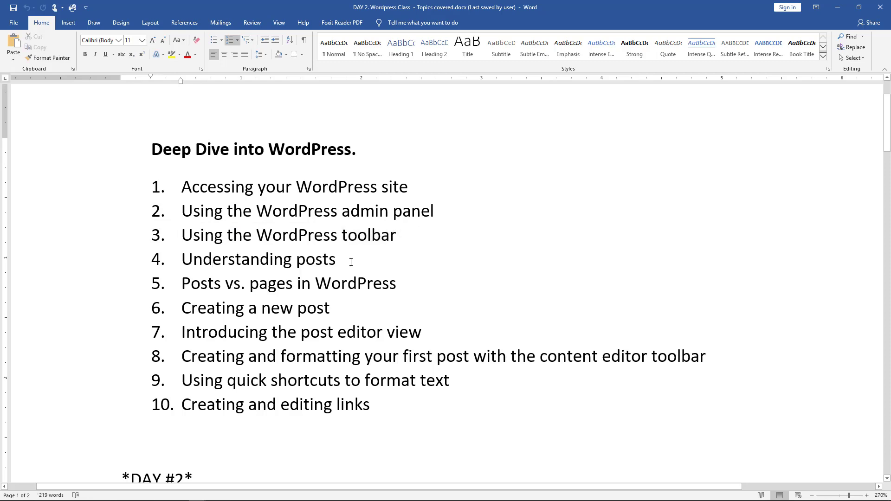
left_click_drag(353, 260, 184, 261)
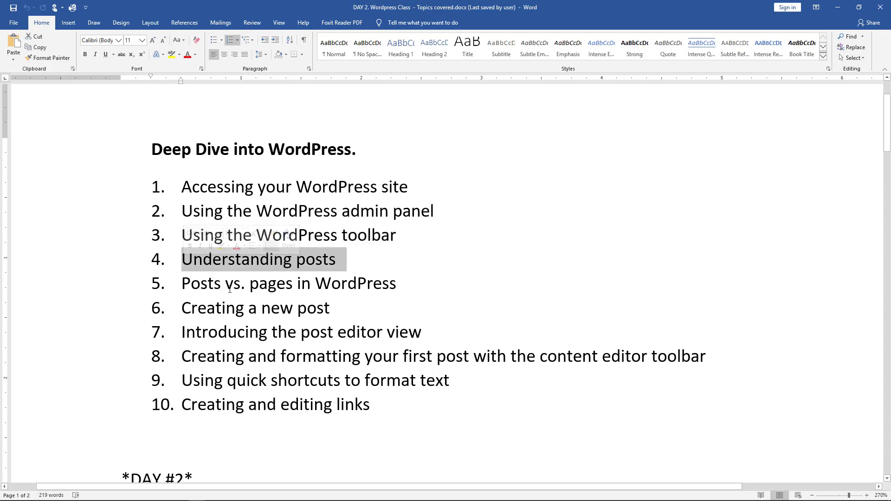
left_click(209, 285)
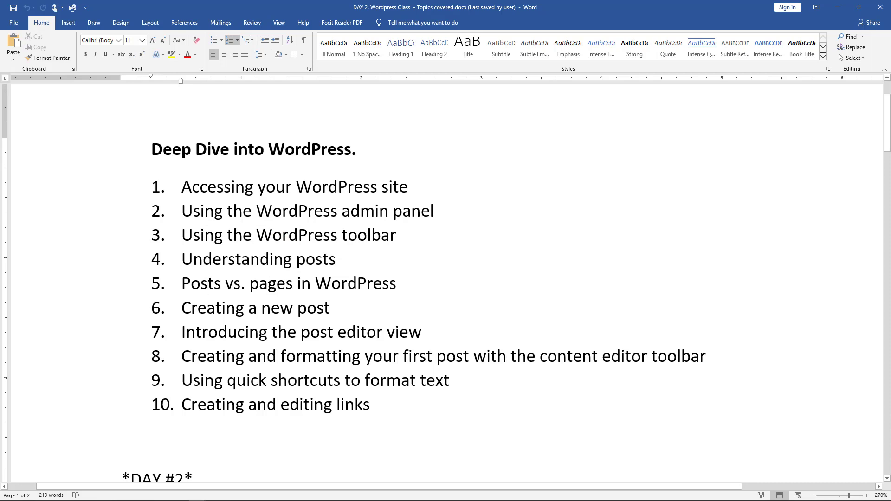
left_click(269, 284)
left_click(200, 357)
Highlight 'Accessing your WordPress site' in bright green, then return to Chrome.
key("alt+Tab")
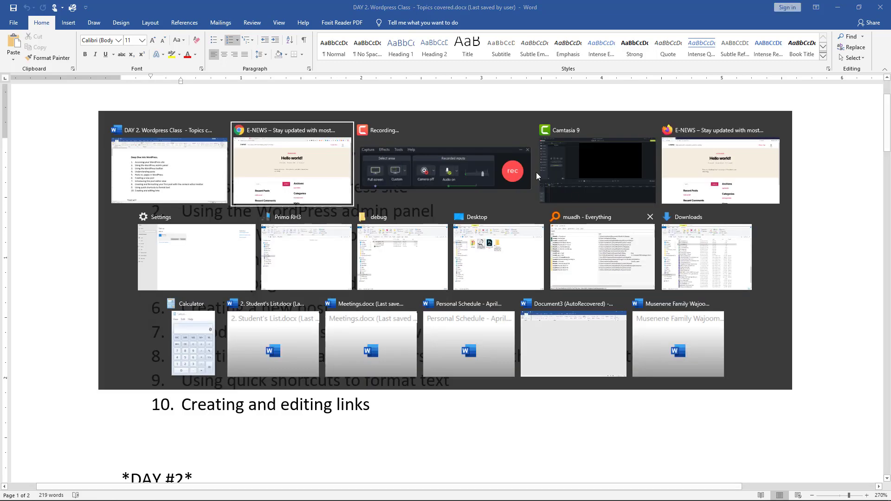
left_click(338, 169)
key("alt+Tab")
scroll(302, 264, "up", 2)
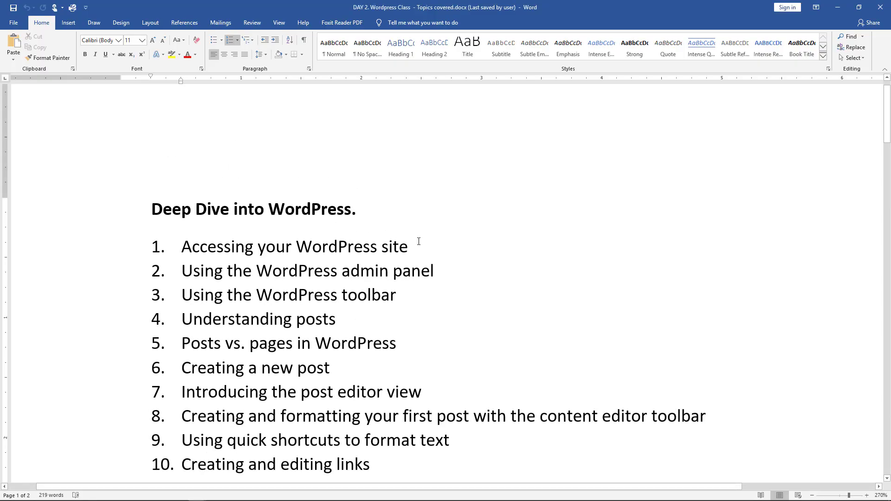
left_click_drag(418, 242, 59, 250)
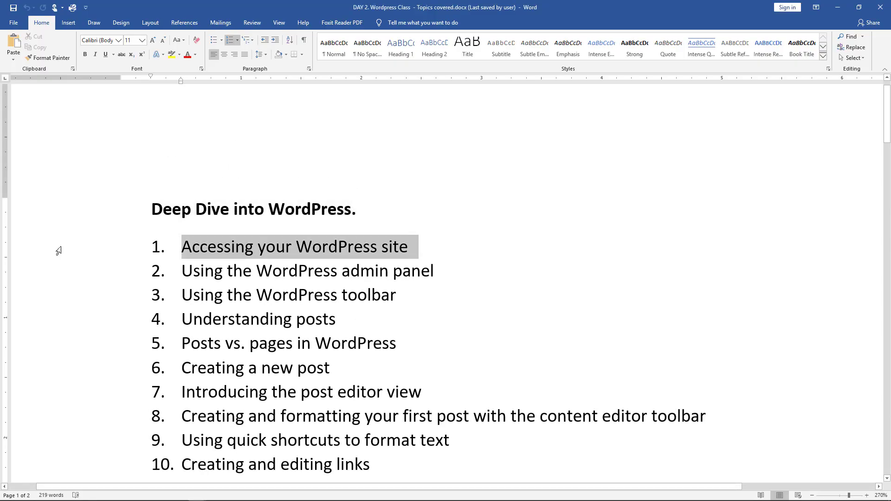
left_click(179, 54)
left_click(188, 68)
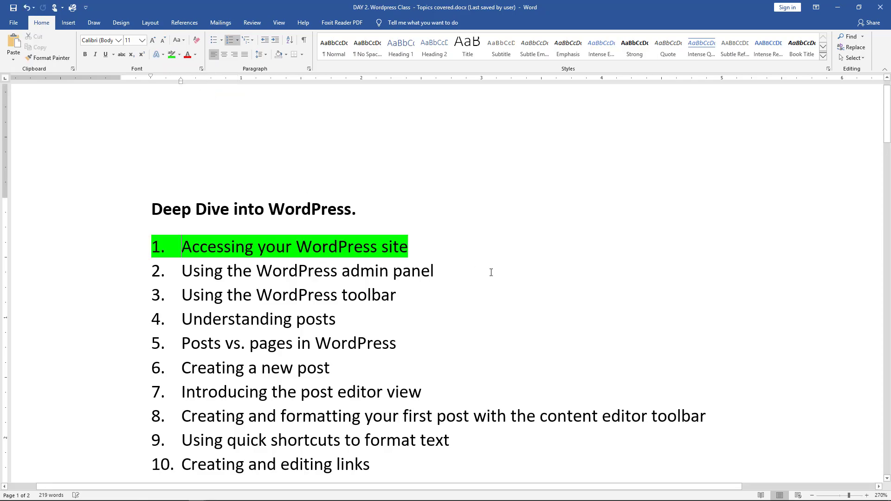
key("alt+Tab")
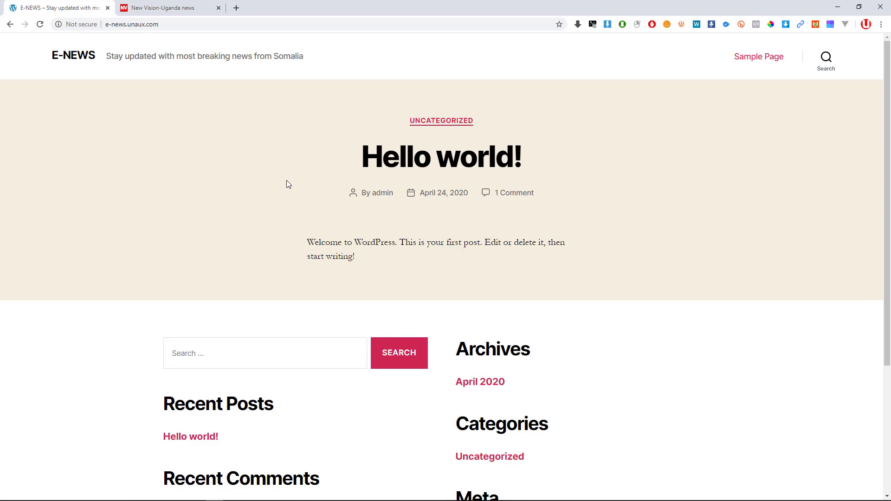
scroll(409, 311, "down", 4)
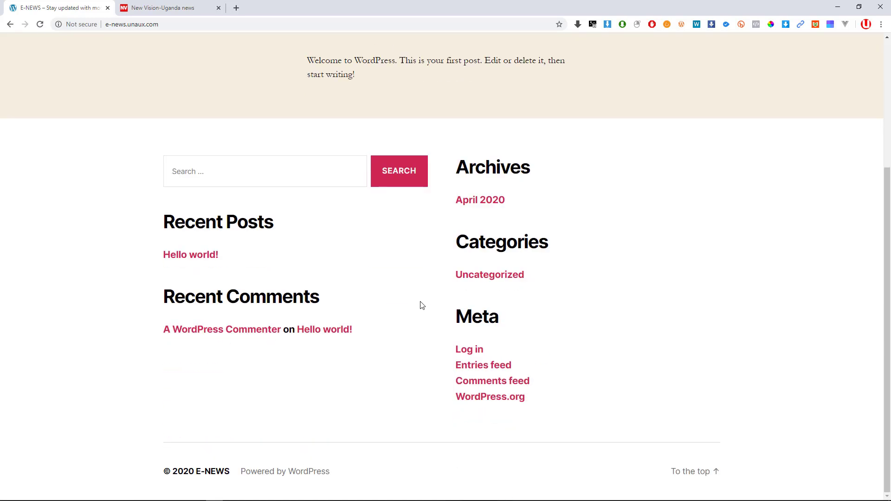
scroll(420, 304, "up", 3)
scroll(437, 303, "up", 1)
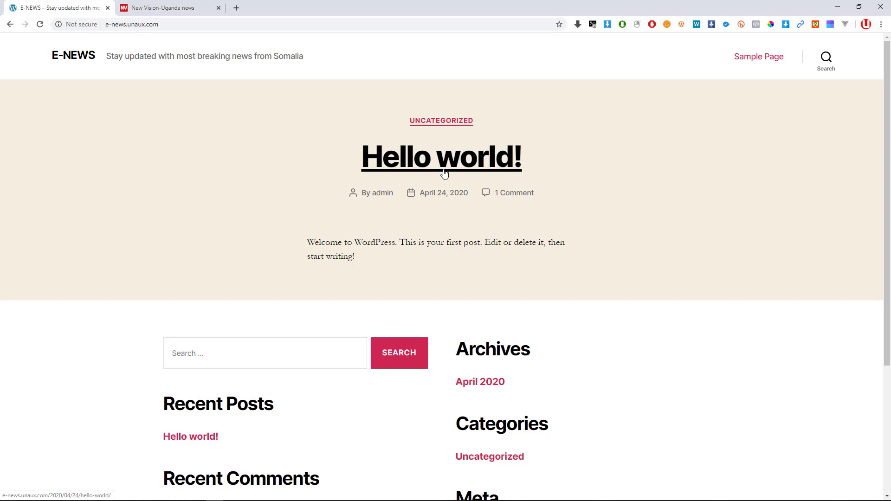
scroll(390, 241, "down", 4)
scroll(416, 249, "up", 4)
scroll(445, 160, "down", 4)
scroll(446, 160, "up", 4)
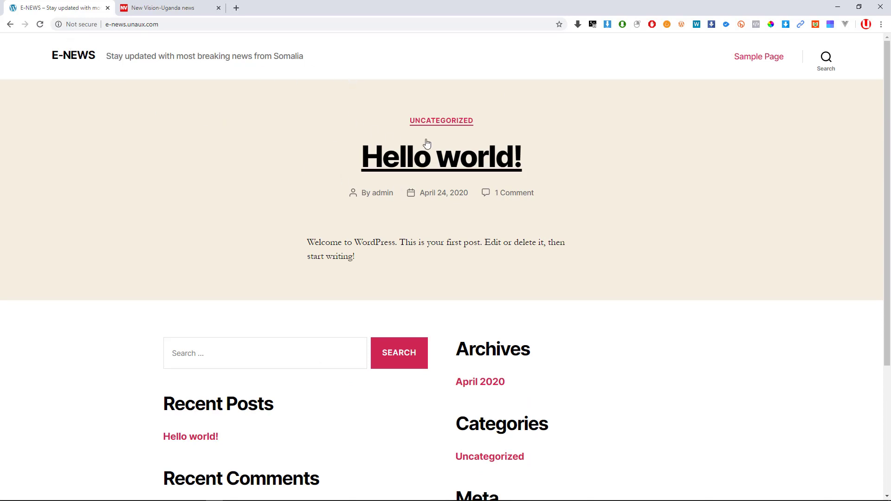
Open the Hello world! post and look over its reply, comment form and footer widgets.
left_click(454, 171)
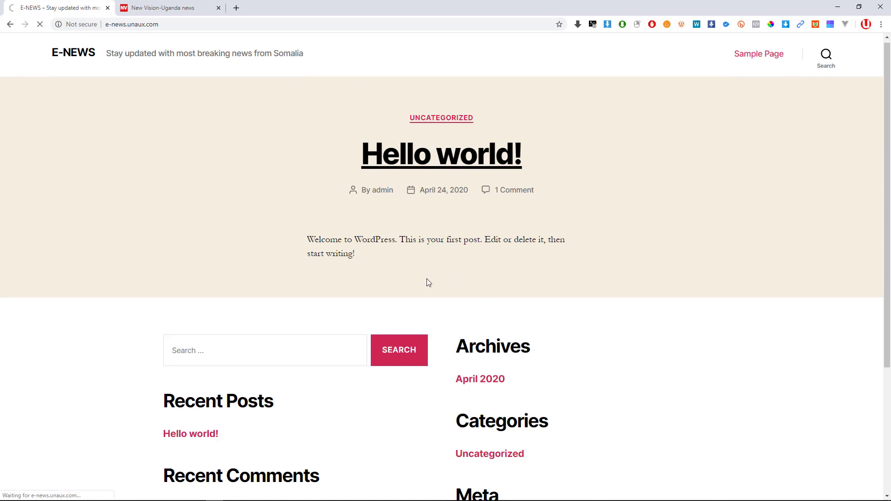
scroll(340, 241, "down", 5)
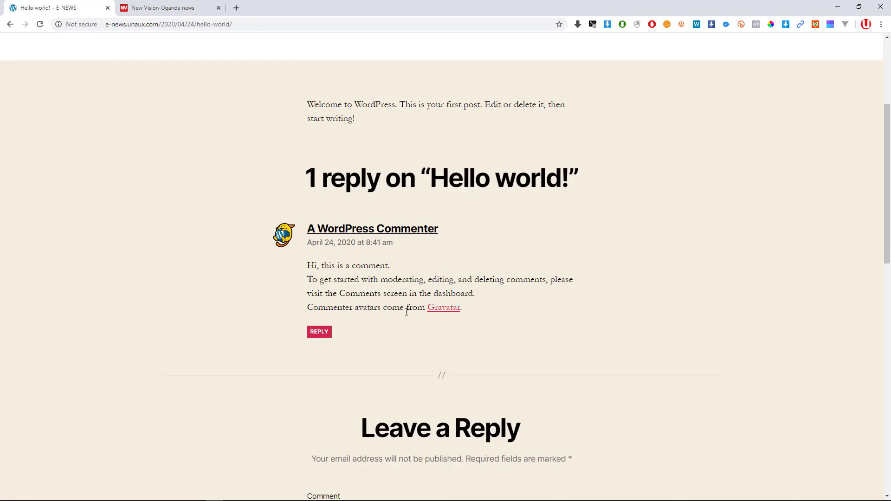
scroll(358, 376, "down", 12)
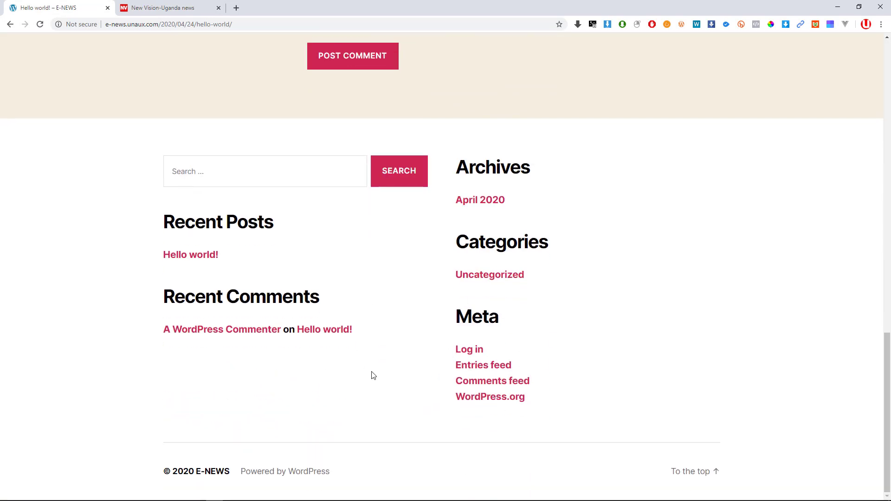
scroll(377, 237, "up", 8)
scroll(376, 237, "up", 10)
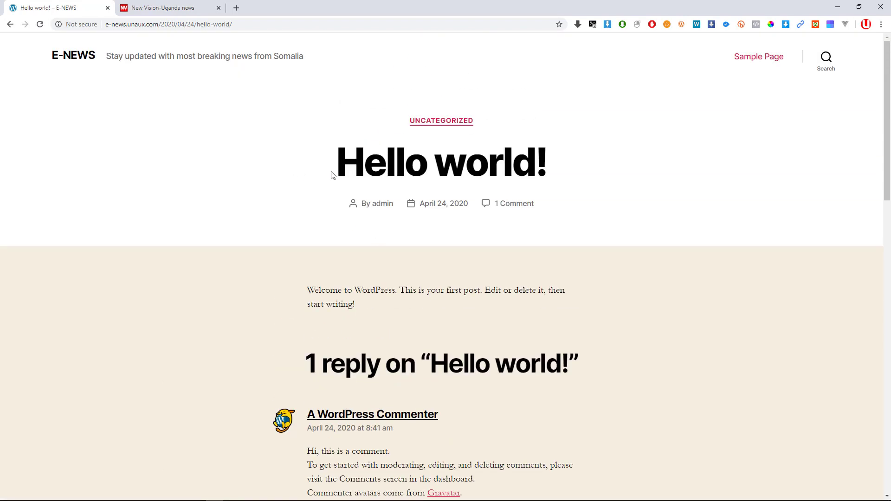
scroll(412, 257, "down", 2)
scroll(412, 257, "down", 15)
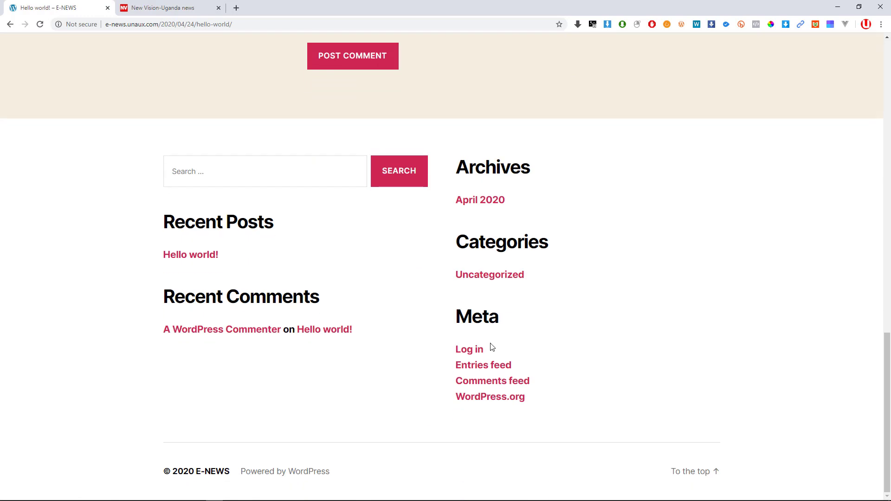
scroll(423, 313, "up", 1)
scroll(423, 312, "up", 4)
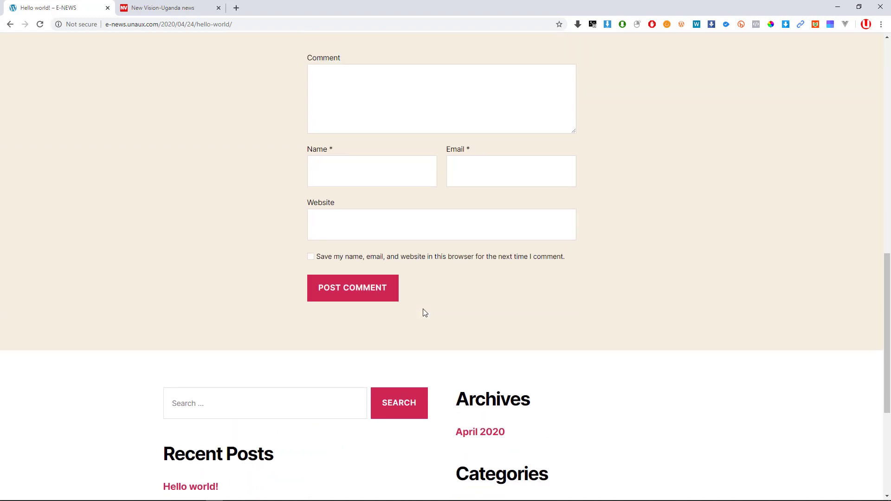
scroll(423, 313, "down", 4)
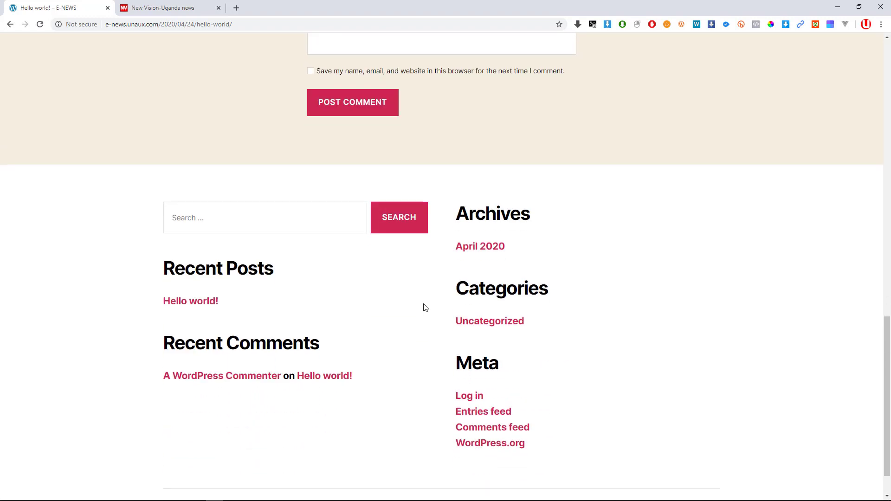
Open the Log in link under Meta, then go back to the Hello world! post.
left_click(468, 402)
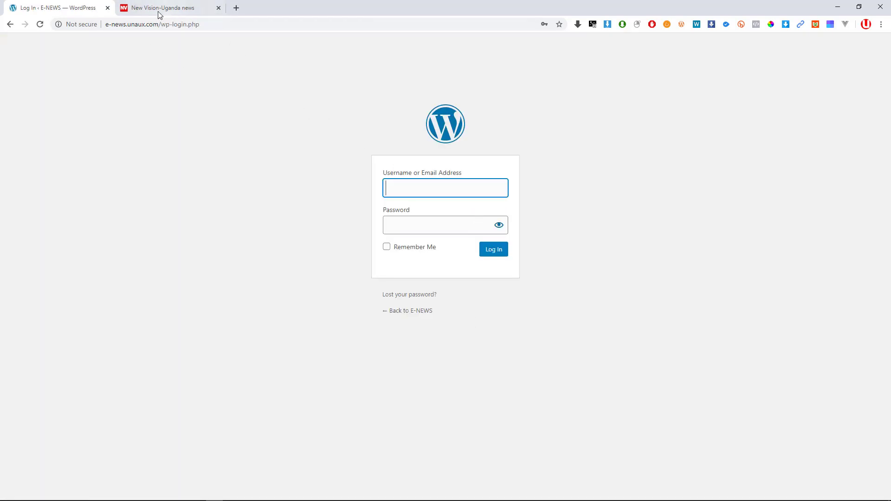
left_click_drag(220, 27, 165, 30)
left_click(10, 25)
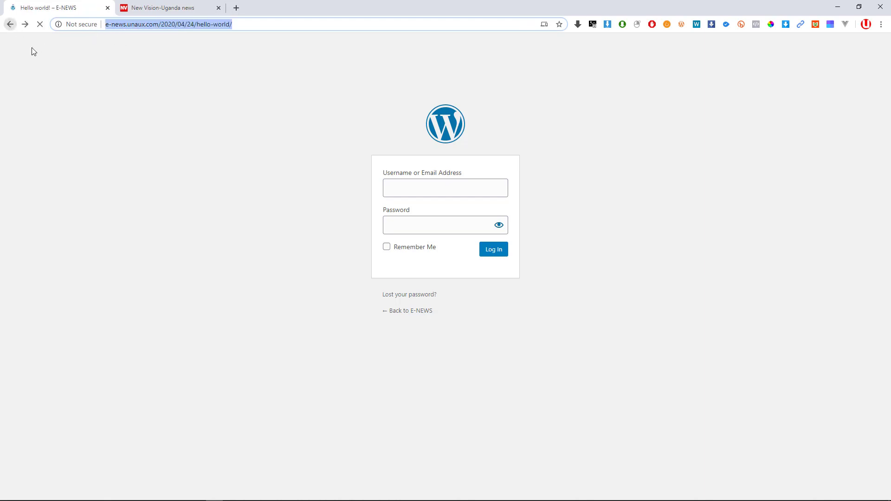
Replace the post path in the address with wp-admin to load the login page.
left_click(265, 27)
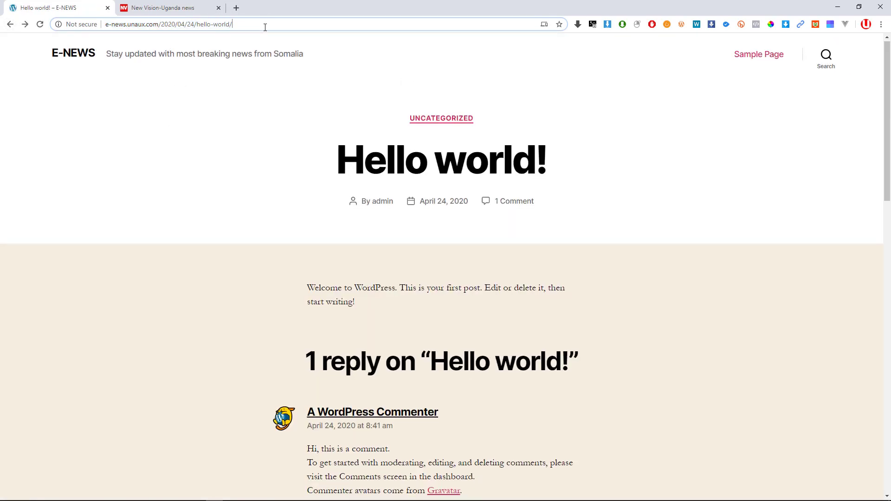
left_click_drag(265, 27, 162, 34)
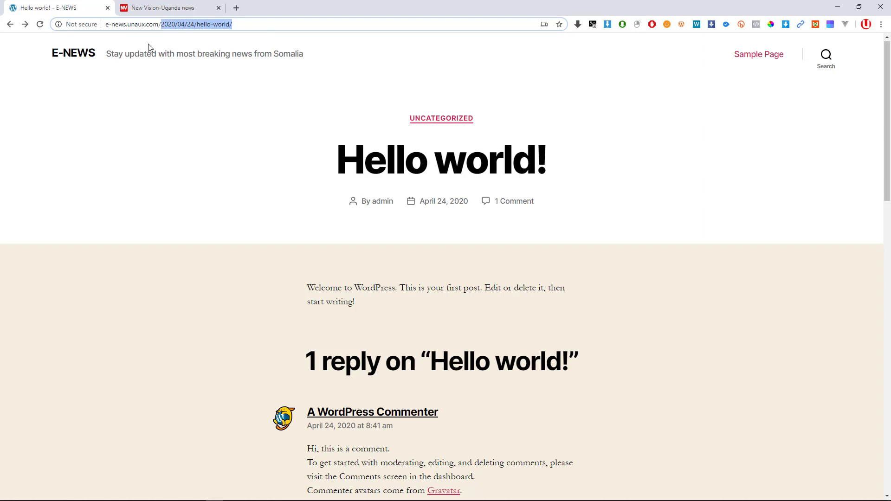
key("BackSpace")
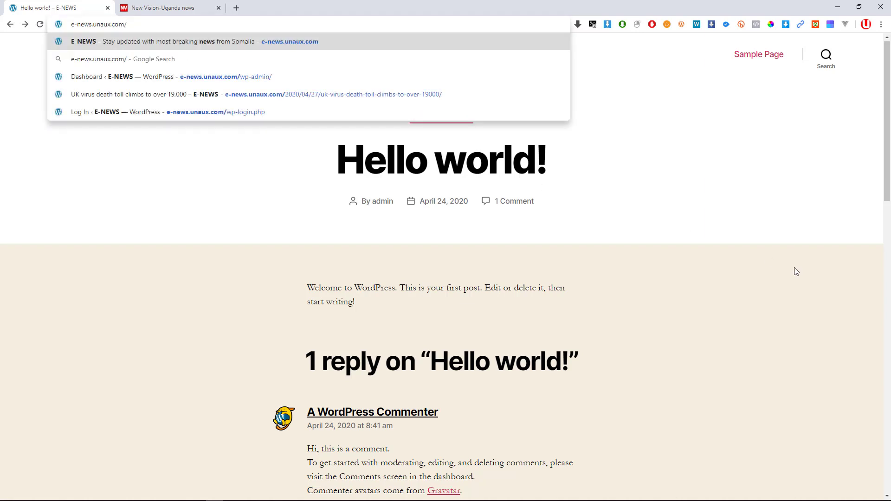
type("wp-admin")
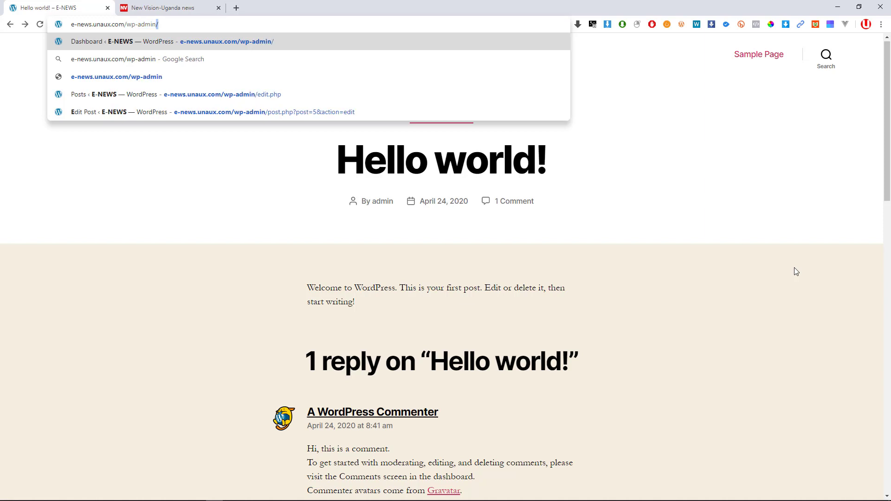
key("Return")
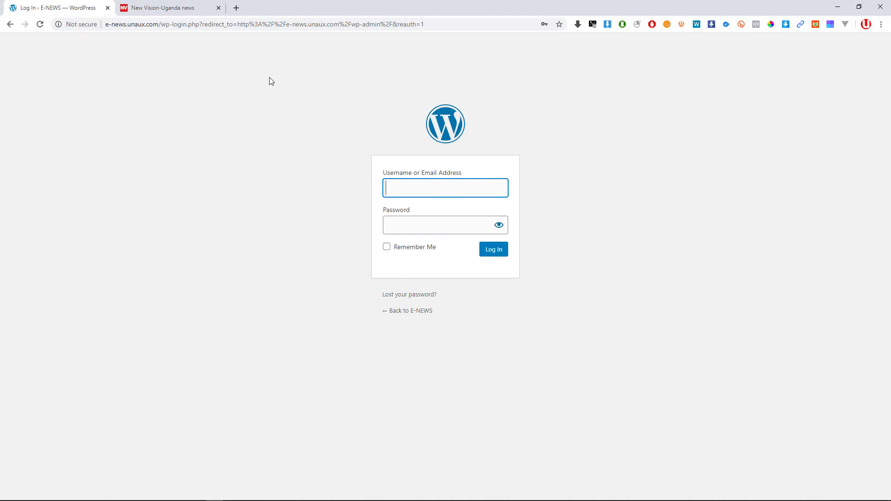
Enlarge the login page and fill in the saved username and password, revealing the password.
key("ctrl+plus")
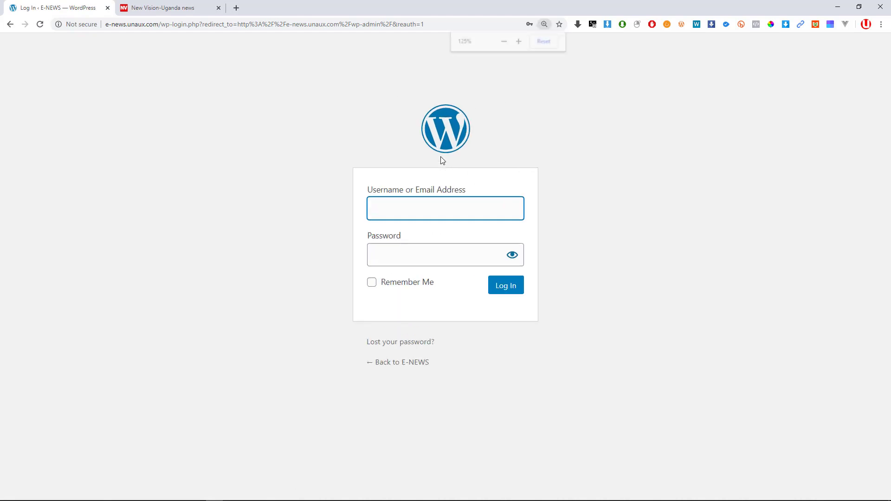
key("ctrl+plus")
key("ctrl+plus")
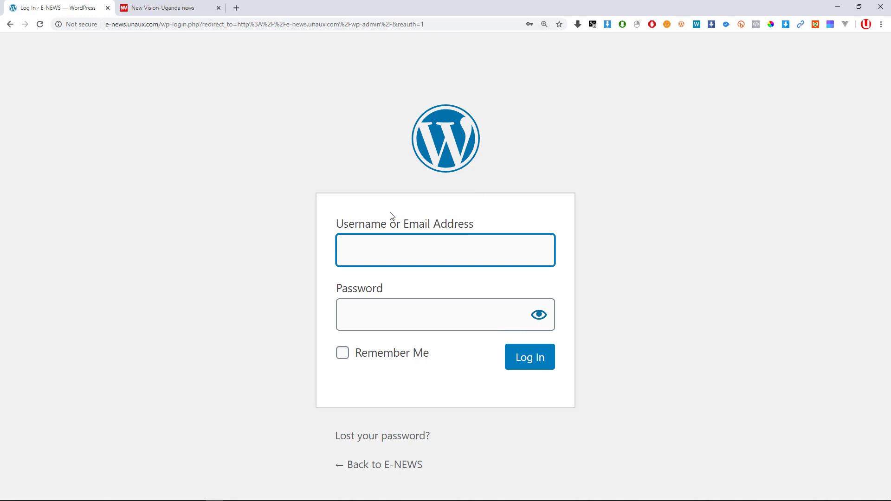
key("ctrl+minus")
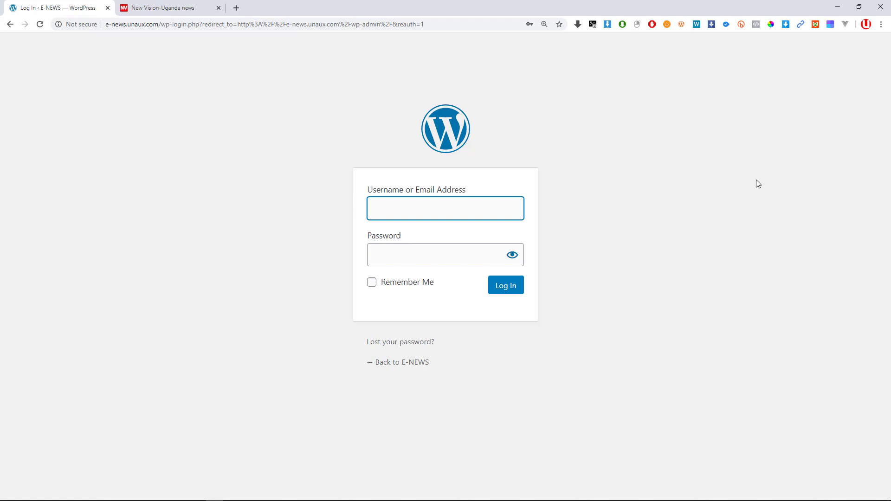
left_click(442, 207)
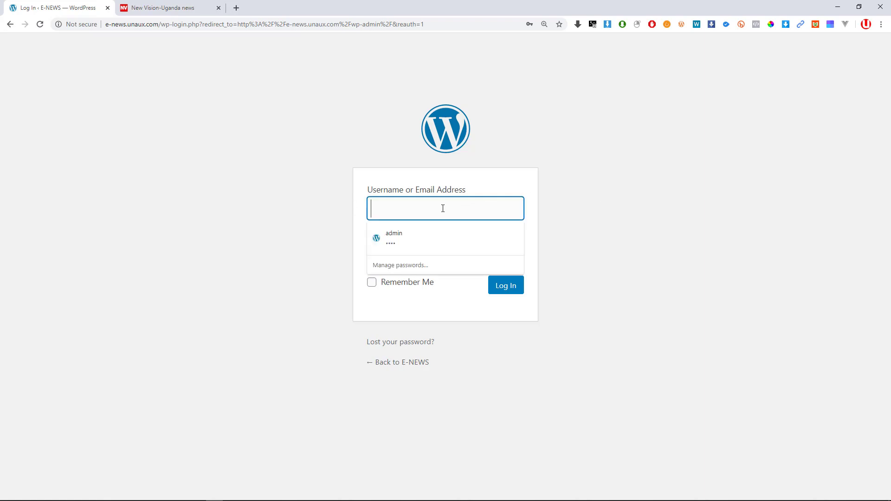
left_click(388, 236)
left_click(510, 256)
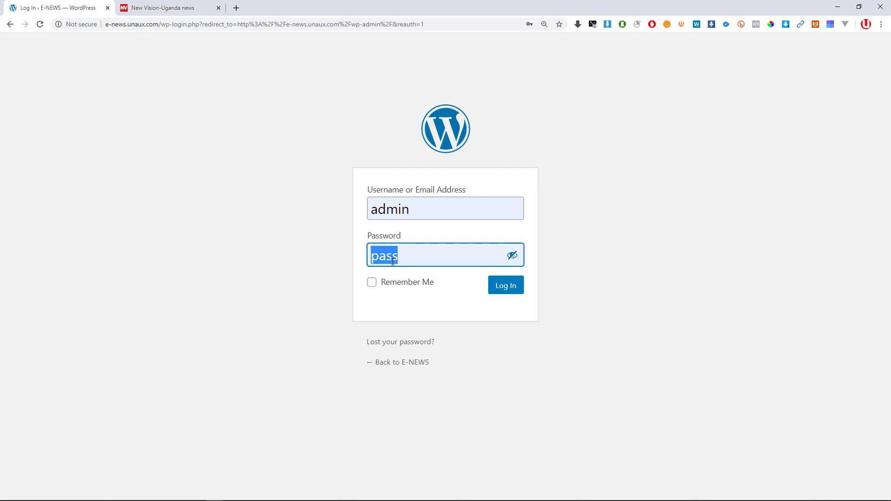
left_click(329, 258)
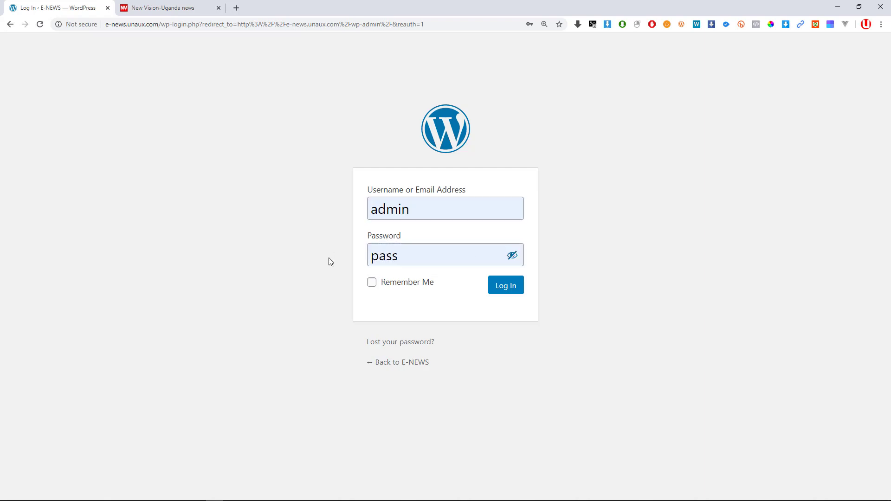
Tick Remember Me and log in to the E-NEWS admin.
left_click(373, 284)
left_click_drag(412, 255, 321, 259)
left_click(314, 260)
left_click(504, 292)
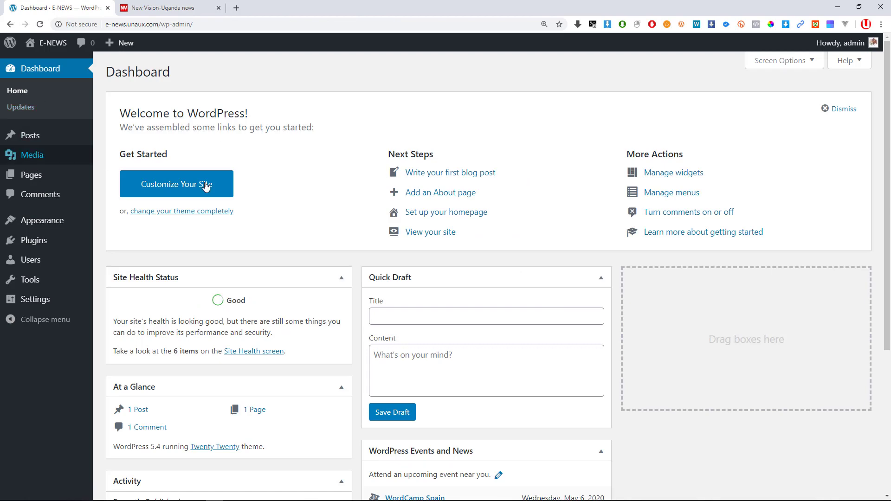
Look over the Dashboard showing Site Health Good with 1 post, 1 page and 1 comment.
scroll(339, 158, "down", 5)
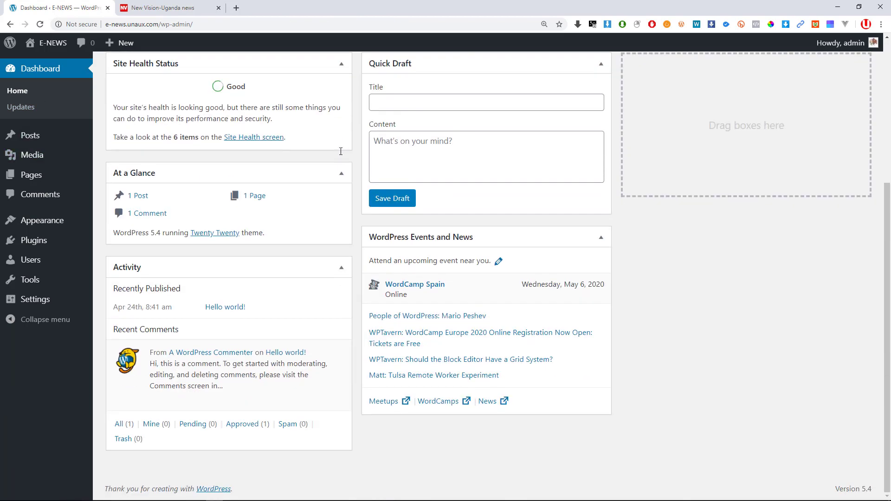
scroll(341, 154, "up", 5)
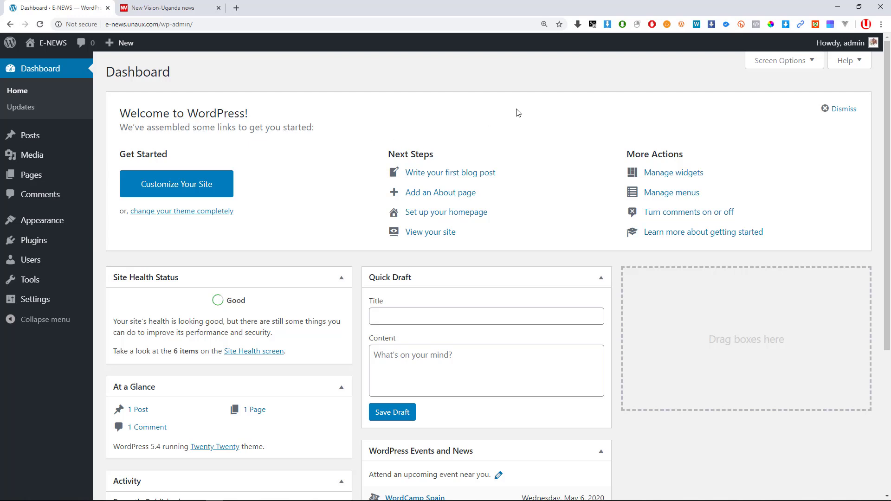
double_click(139, 76)
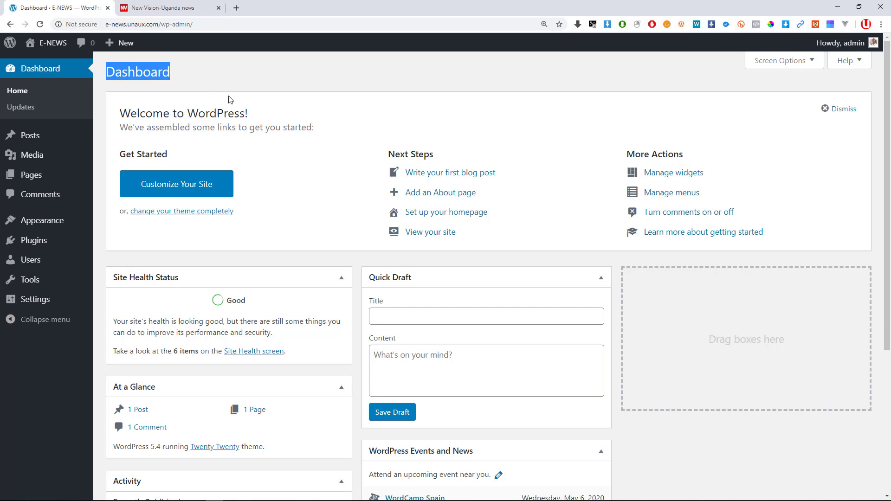
left_click(156, 75)
mouse_move(54, 43)
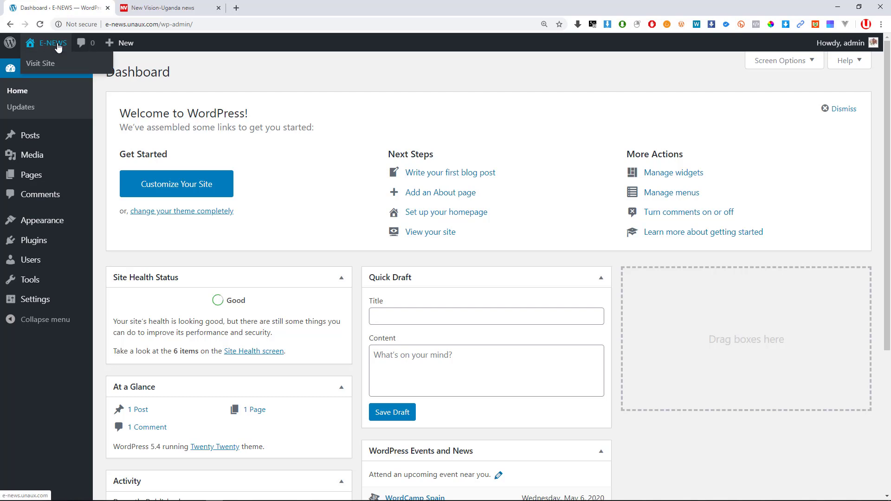
Visit the public E-NEWS site from the admin bar and scroll its Hello world! front page.
left_click(44, 69)
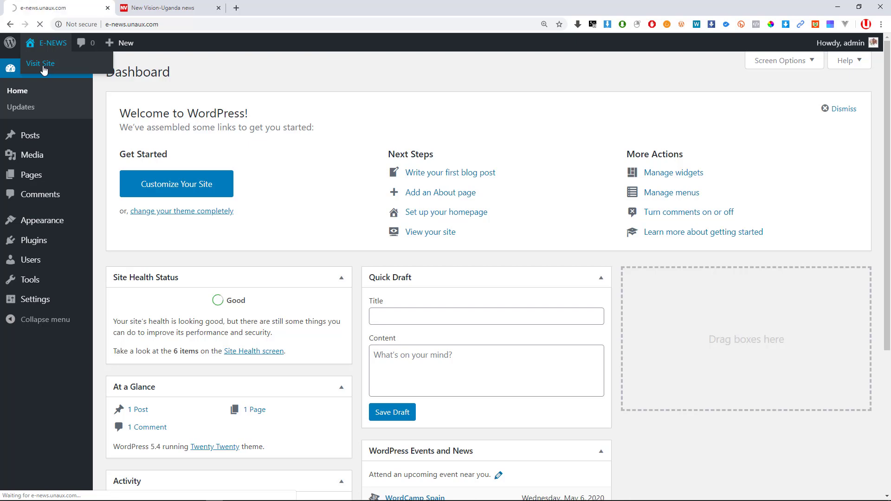
scroll(389, 202, "down", 5)
scroll(389, 203, "down", 3)
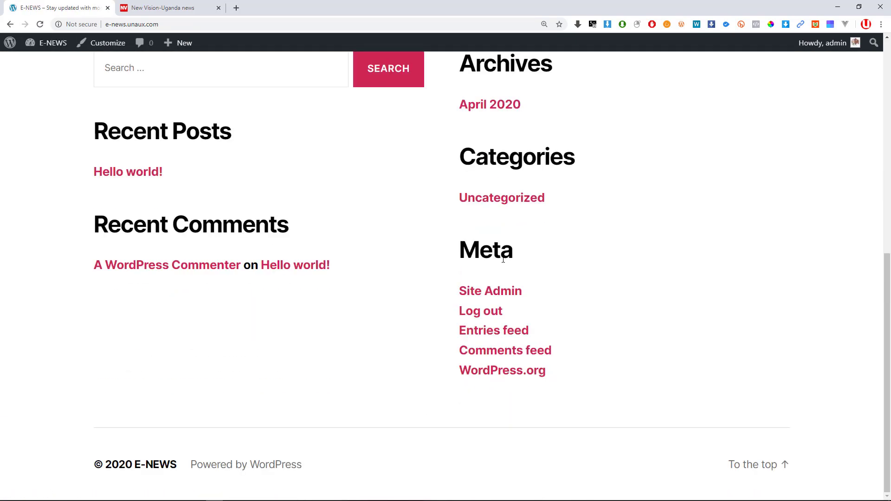
scroll(443, 240, "up", 7)
scroll(447, 236, "down", 7)
scroll(447, 237, "up", 7)
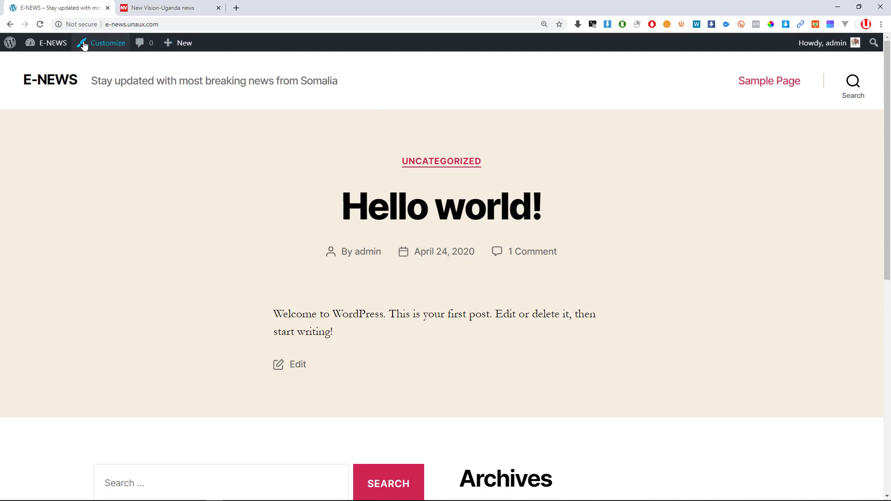
mouse_move(29, 44)
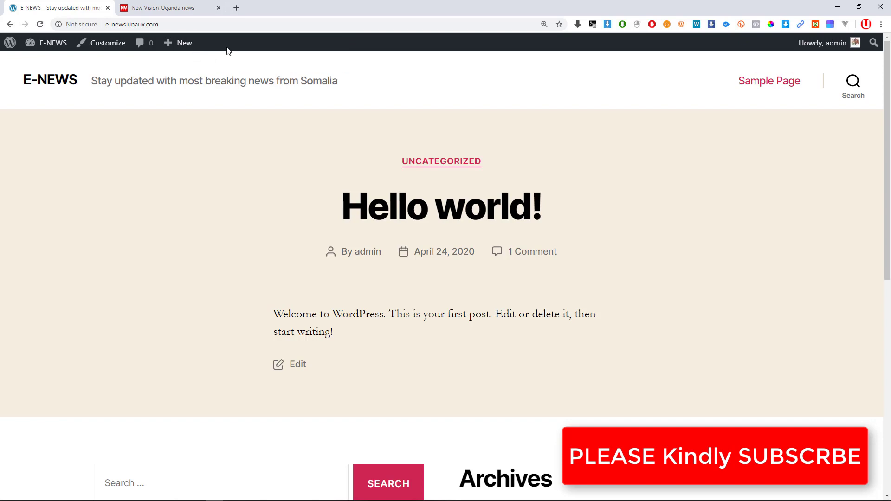
key("alt+Tab")
key("alt+Tab")
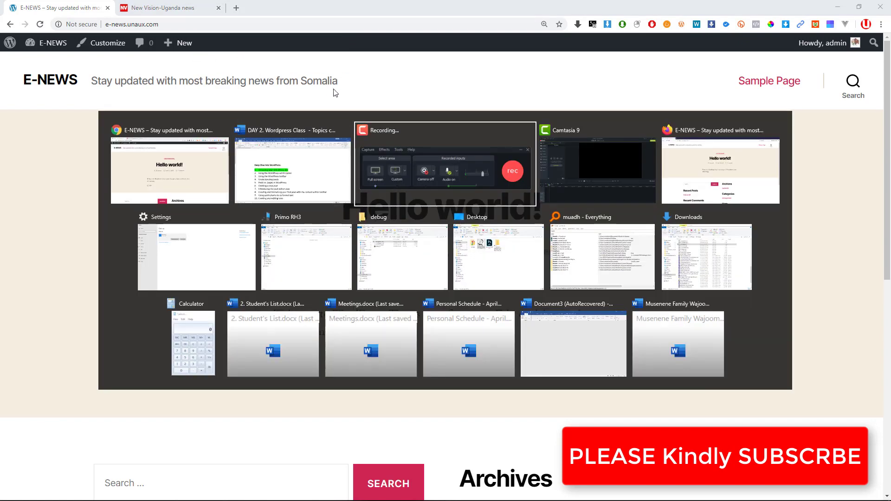
key("alt+Tab")
key("alt+Tab")
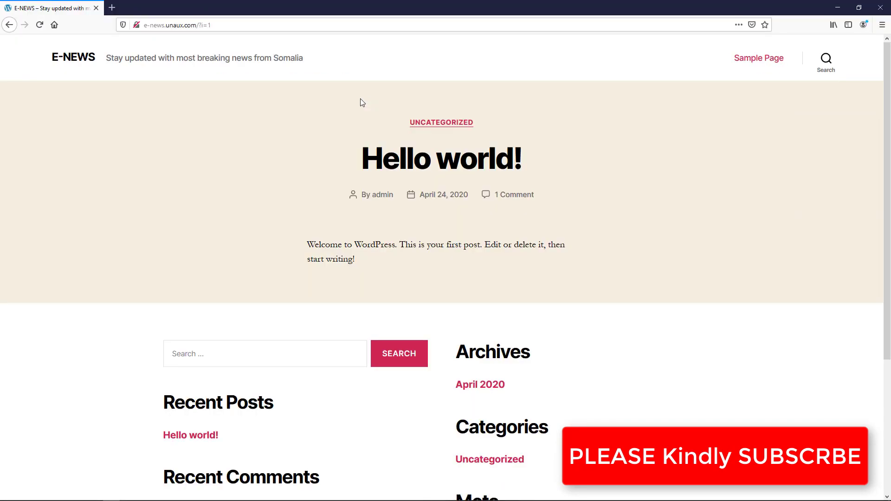
left_click(229, 26)
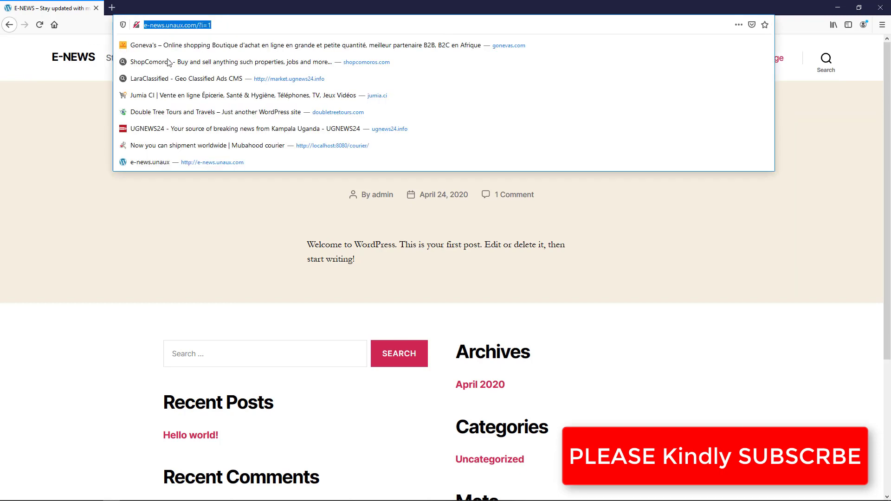
left_click(60, 74)
left_click(70, 60)
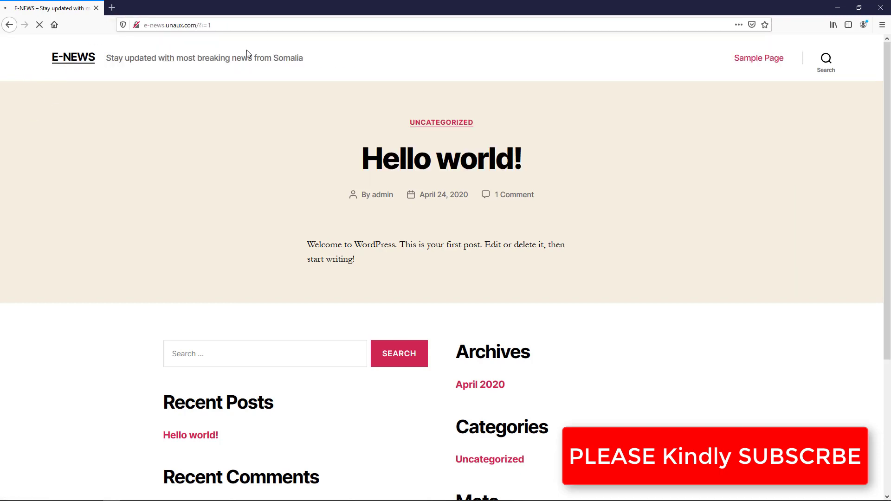
scroll(152, 70, "down", 4)
scroll(151, 73, "up", 4)
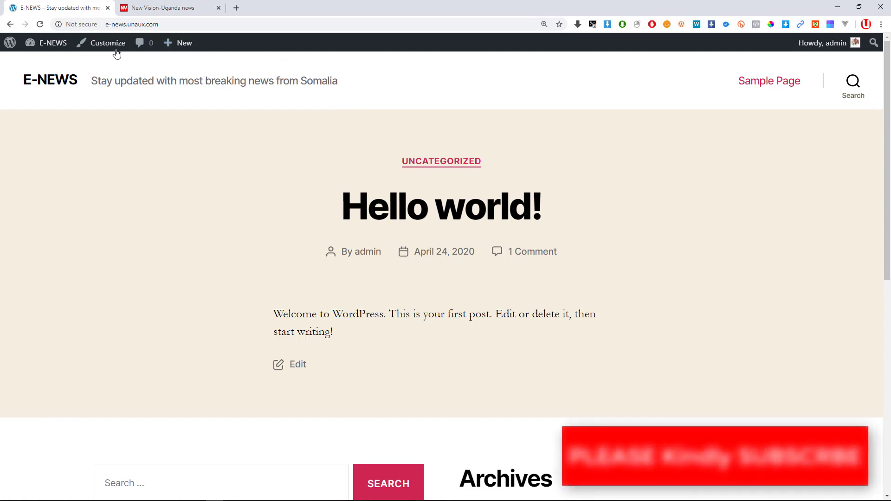
Move between the admin Dashboard and the public E-NEWS site using the E-NEWS admin bar menu.
mouse_move(40, 49)
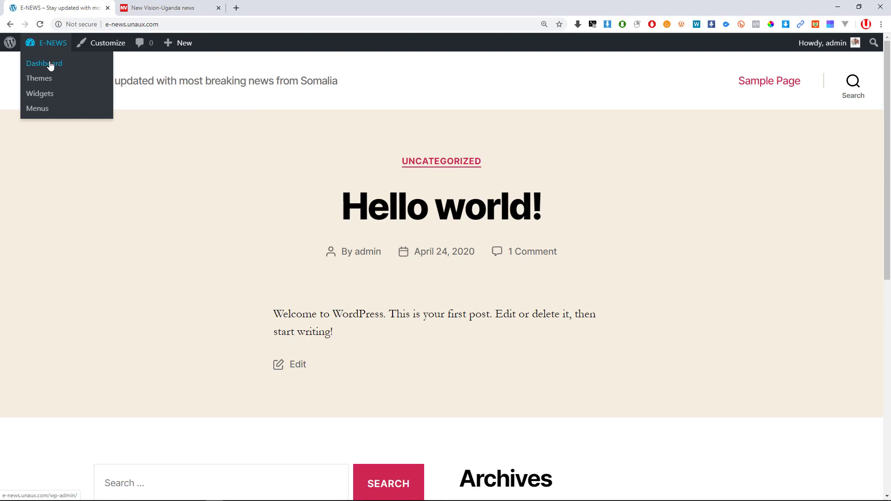
left_click(50, 65)
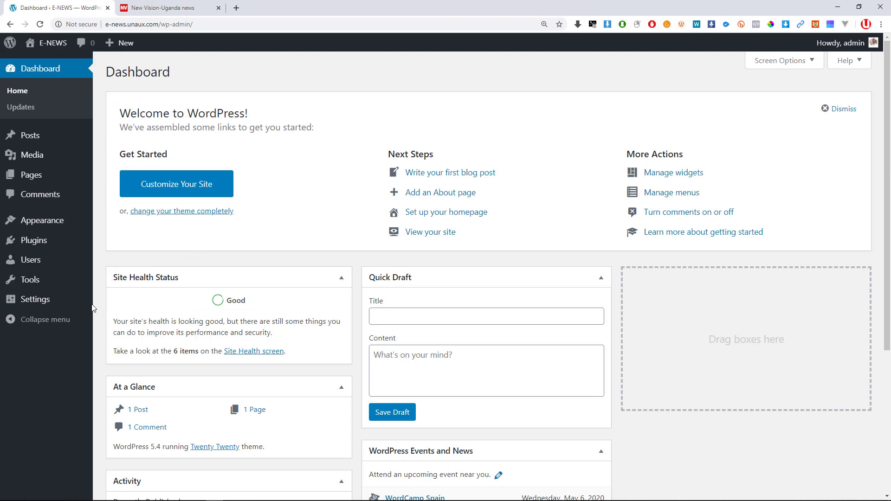
mouse_move(91, 308)
scroll(90, 308, "down", 2)
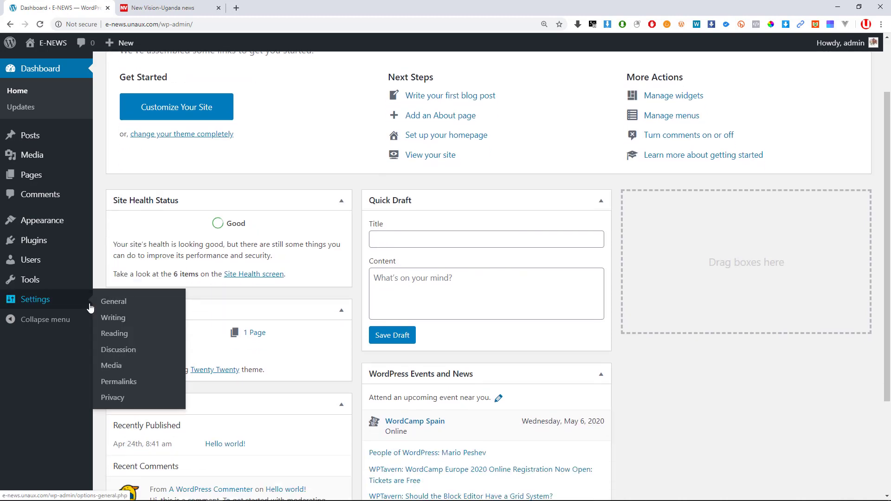
scroll(90, 308, "down", 3)
mouse_move(46, 50)
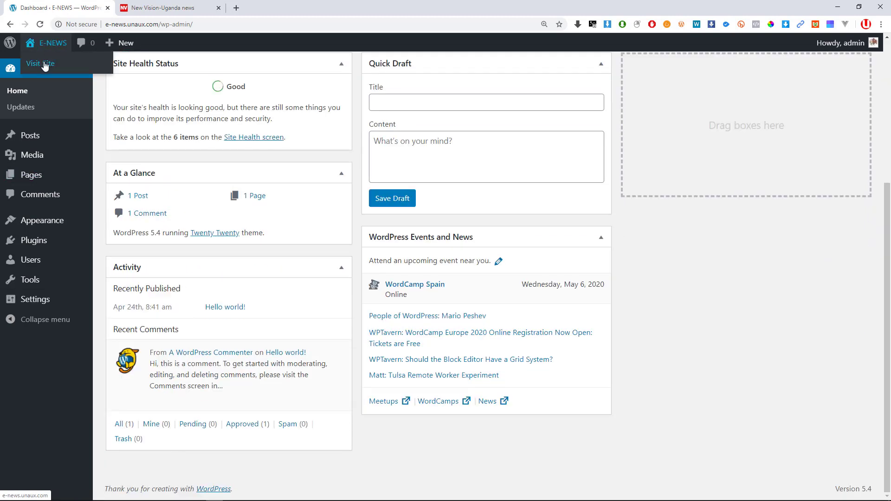
left_click(44, 66)
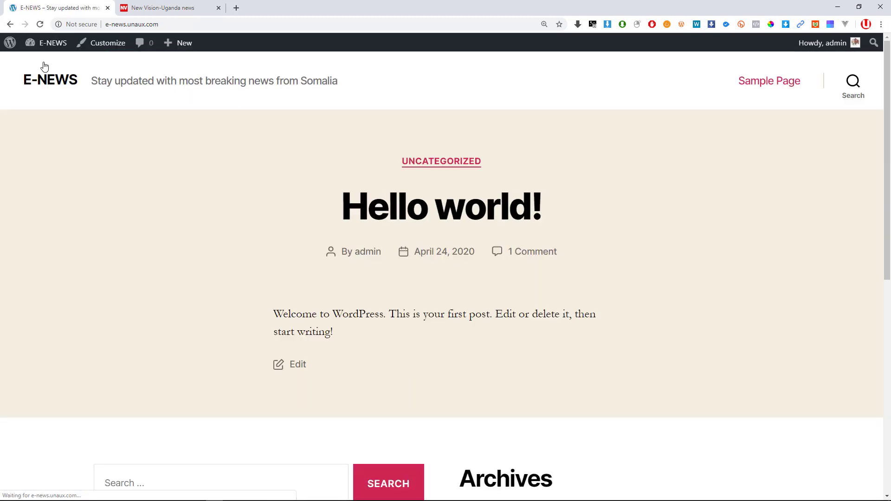
left_click(49, 66)
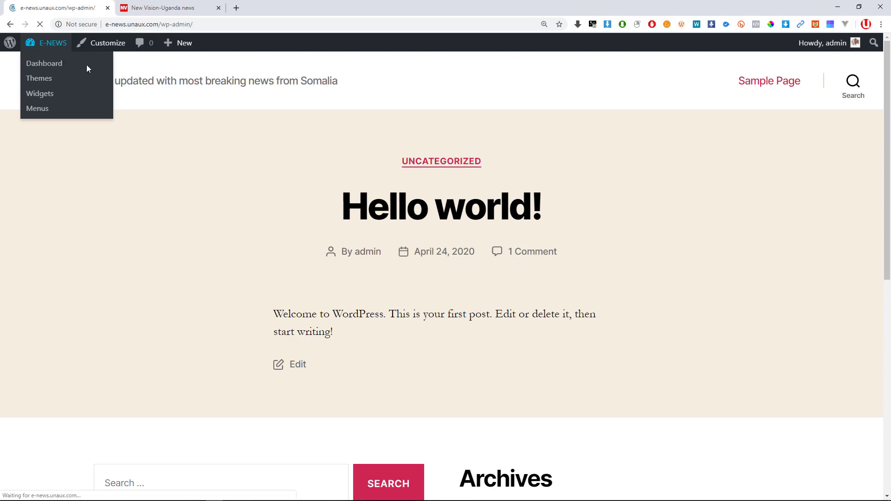
scroll(384, 273, "down", 5)
scroll(360, 213, "up", 5)
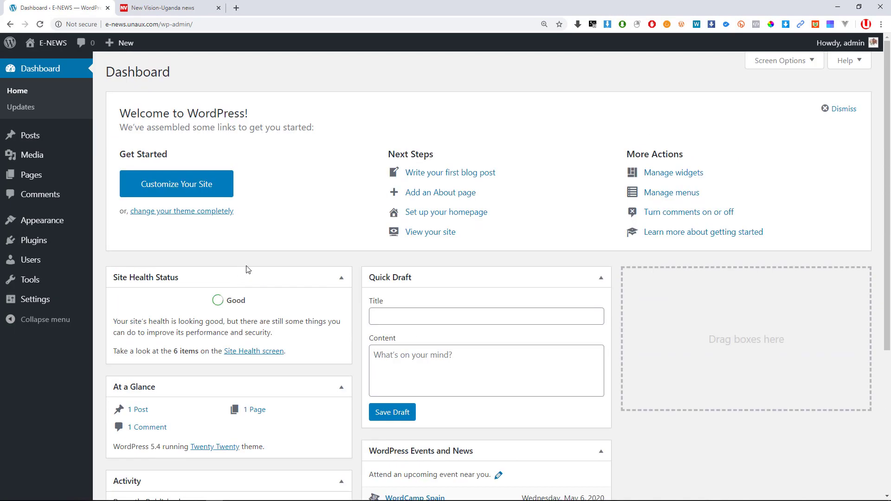
Switch to the other browser and view the E-NEWS front page without the admin toolbar.
key("alt+Tab")
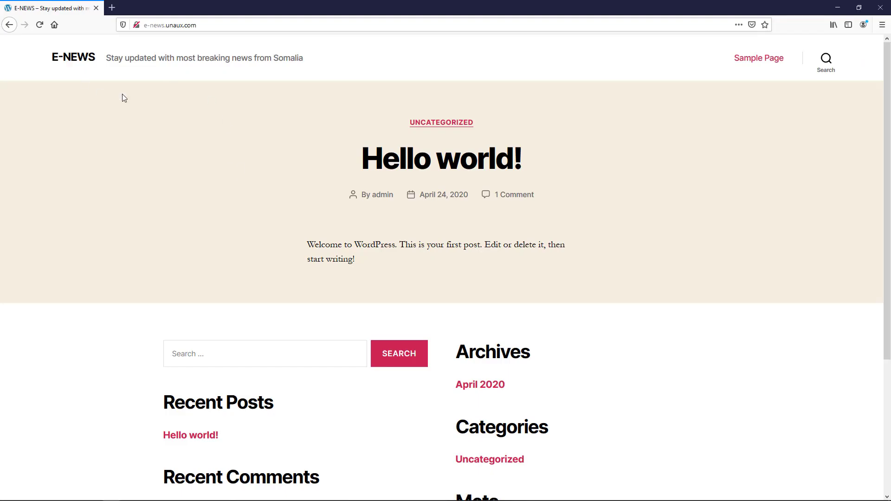
scroll(441, 174, "down", 2)
scroll(422, 212, "up", 2)
Highlight 'Using the WordPress admin panel' green in Word, then bring the Dashboard forward.
key("alt+Tab")
key("alt+Tab")
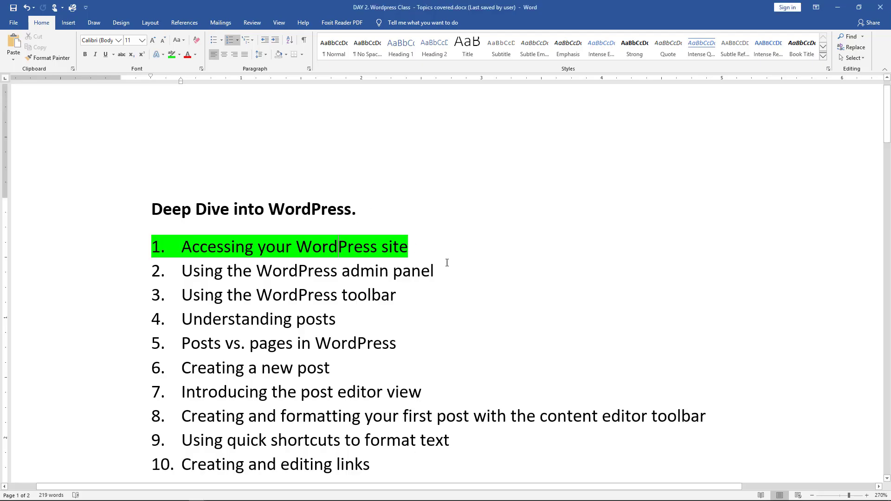
left_click_drag(453, 273, 64, 269)
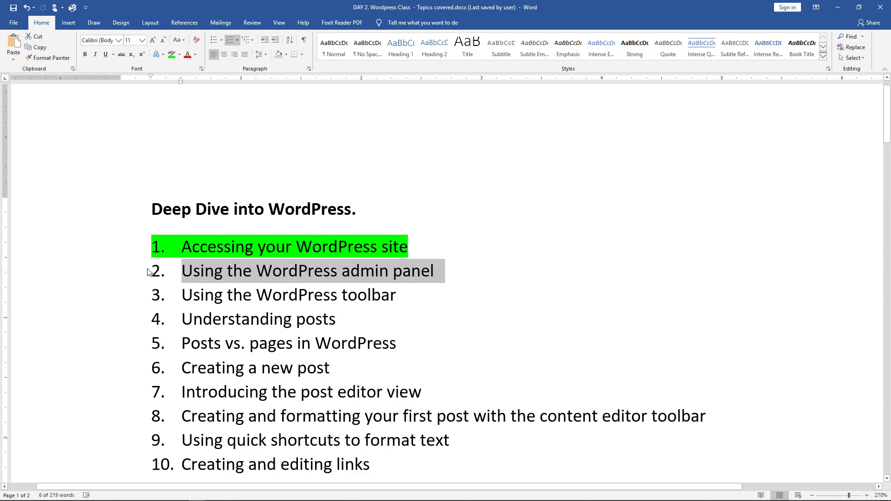
left_click(172, 54)
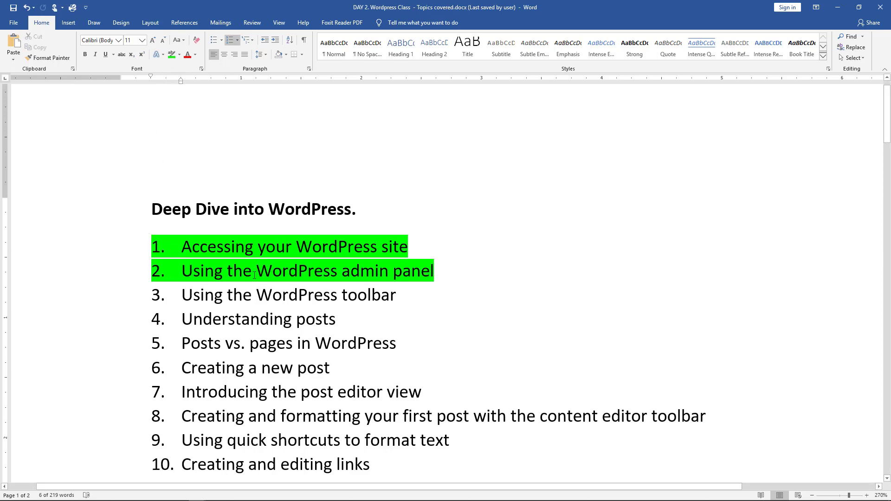
key("alt+Tab")
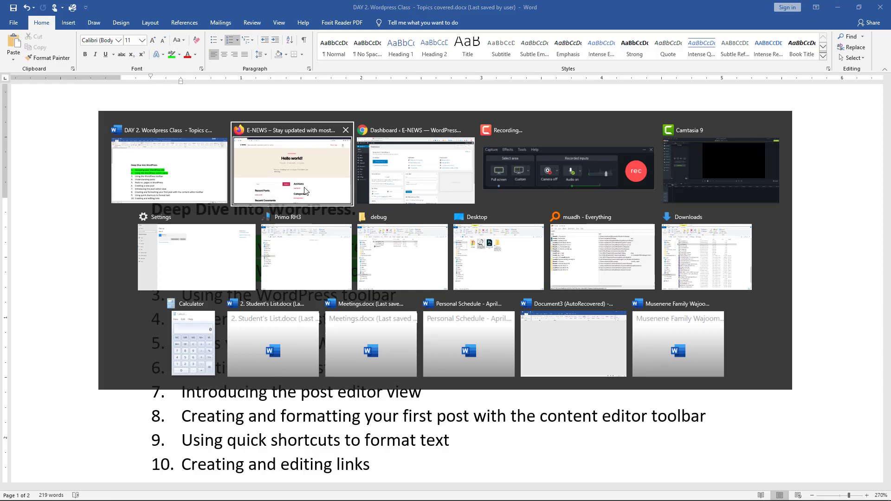
left_click(399, 190)
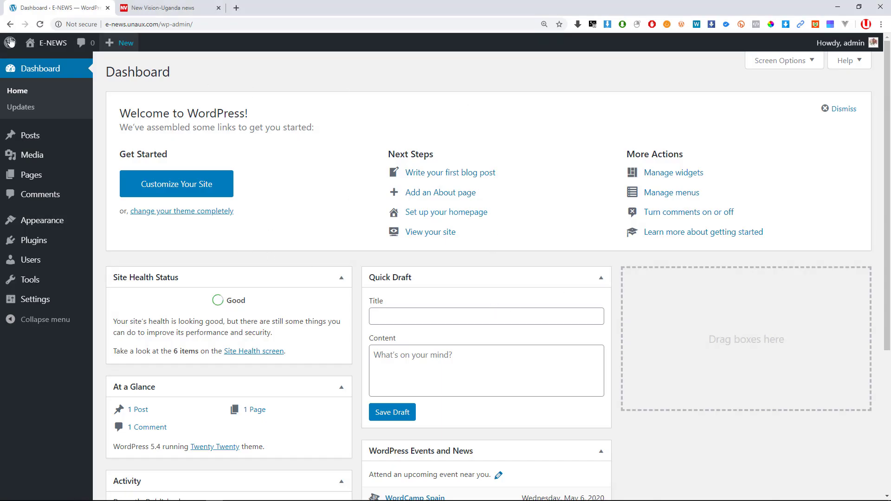
left_click(39, 49)
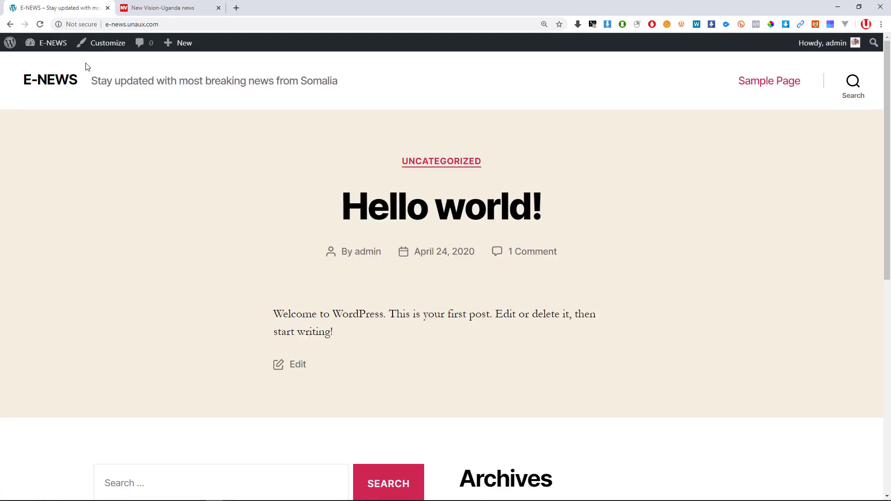
left_click(53, 43)
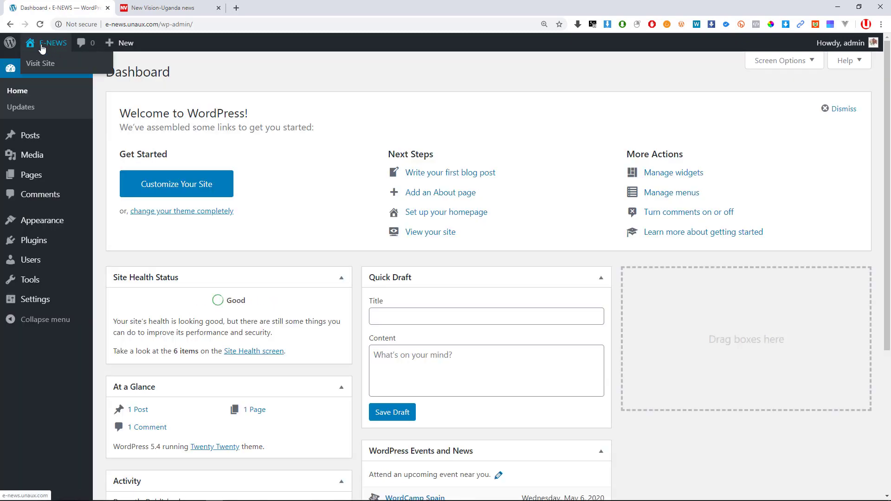
key("ctrl+plus")
key("ctrl+plus")
key("ctrl+plus")
key("ctrl+plus")
key("ctrl+plus")
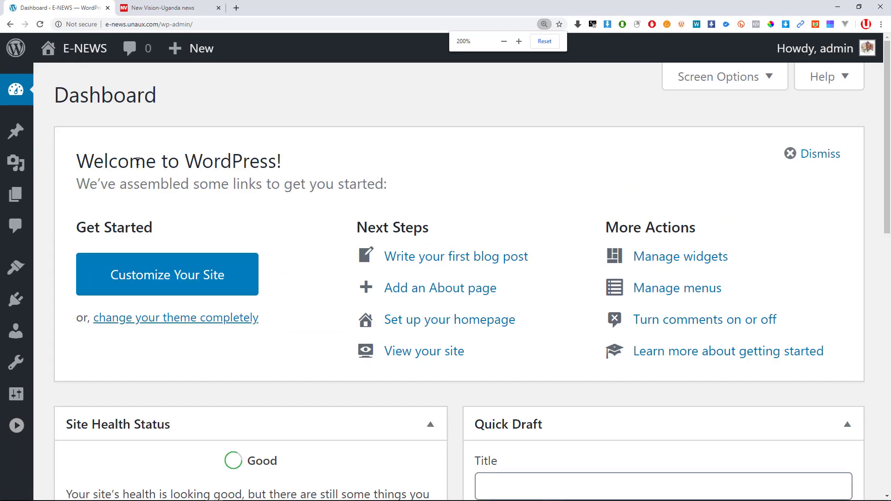
key("ctrl+minus")
scroll(118, 161, "down", 1)
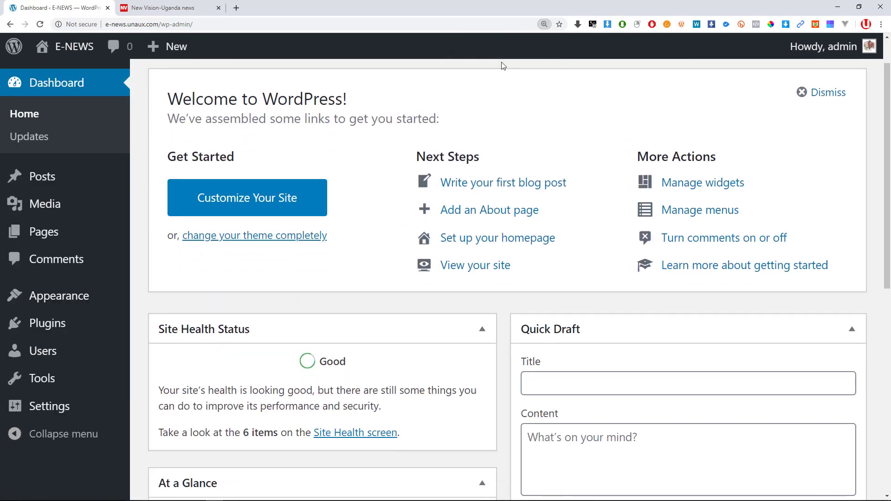
scroll(62, 99, "up", 1)
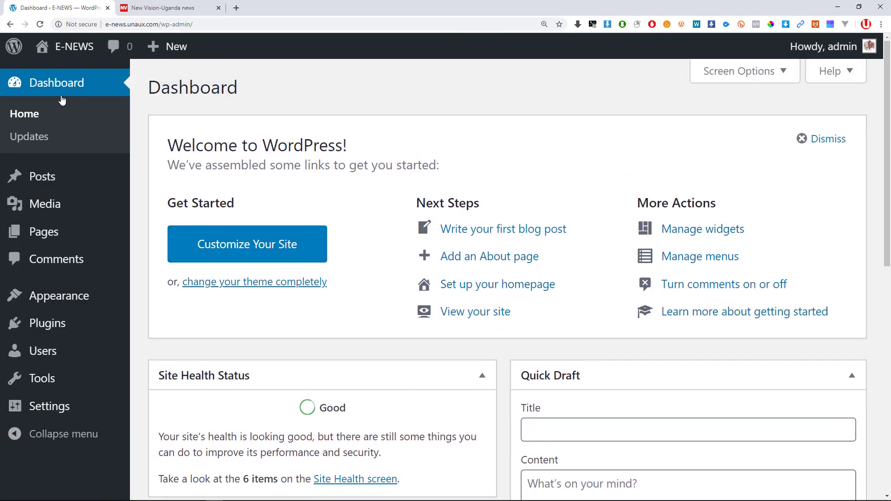
key("alt+Tab")
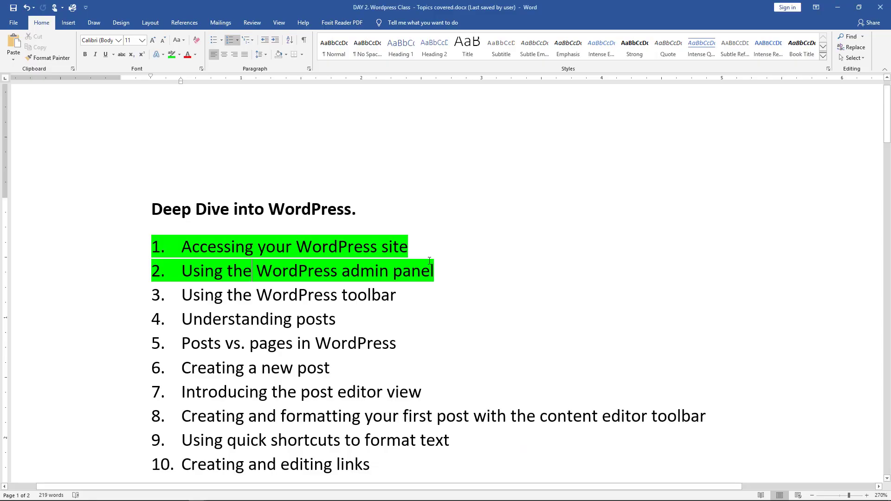
key("alt+Tab")
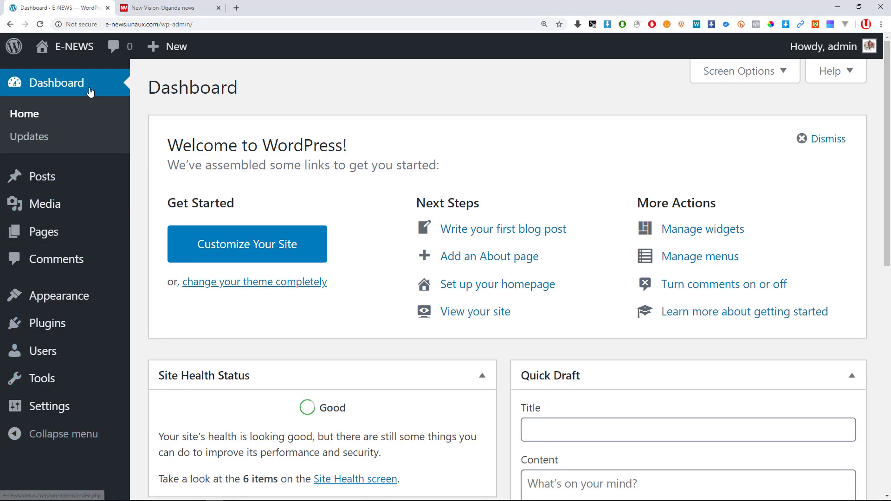
mouse_move(82, 188)
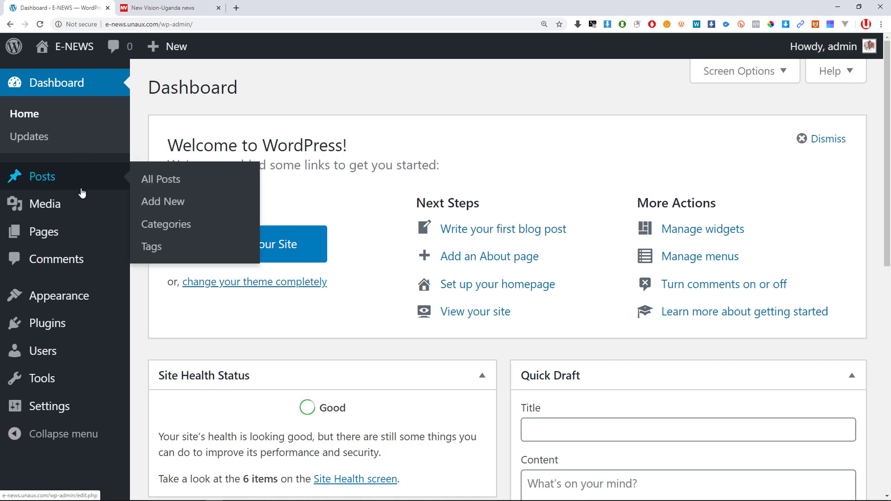
mouse_move(55, 197)
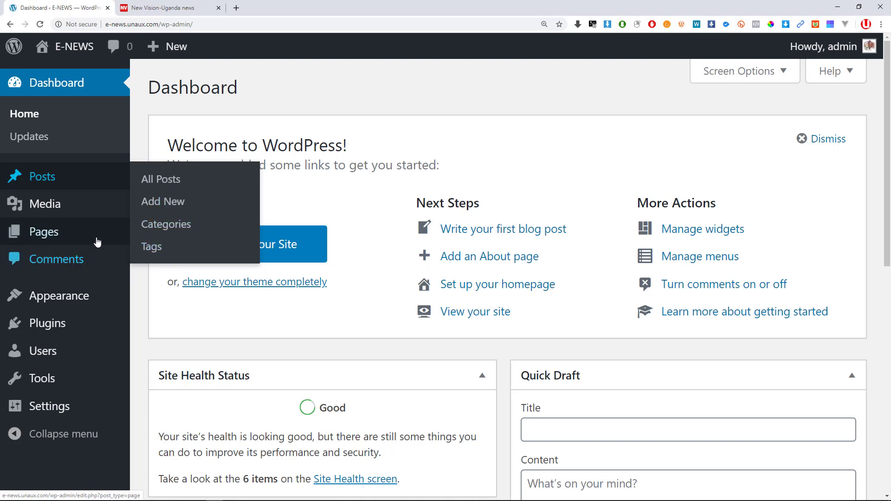
mouse_move(46, 215)
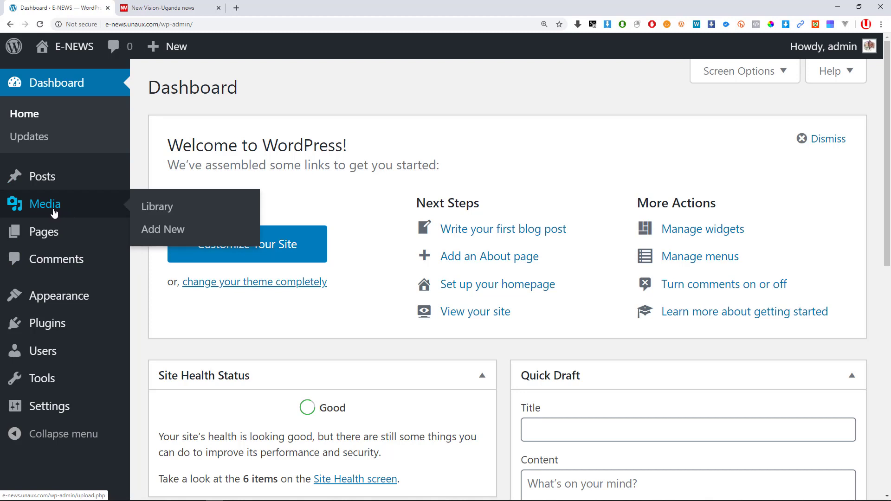
mouse_move(57, 233)
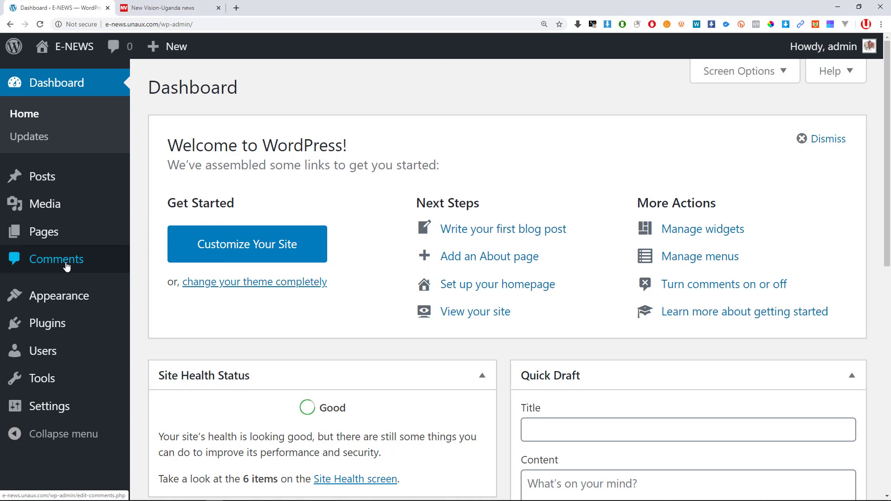
mouse_move(69, 305)
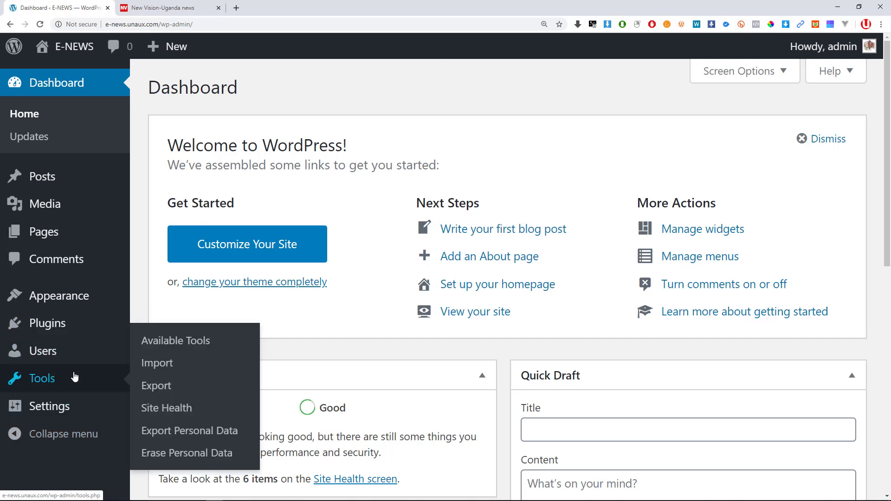
mouse_move(72, 412)
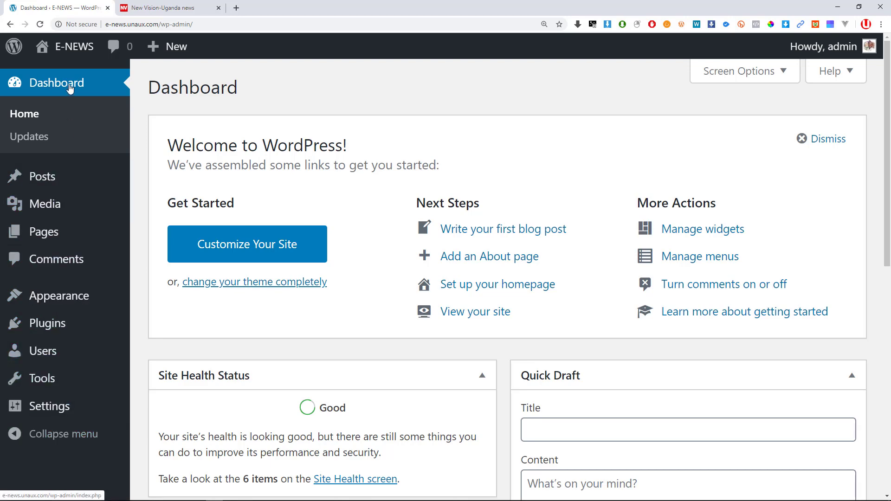
key("alt+Tab")
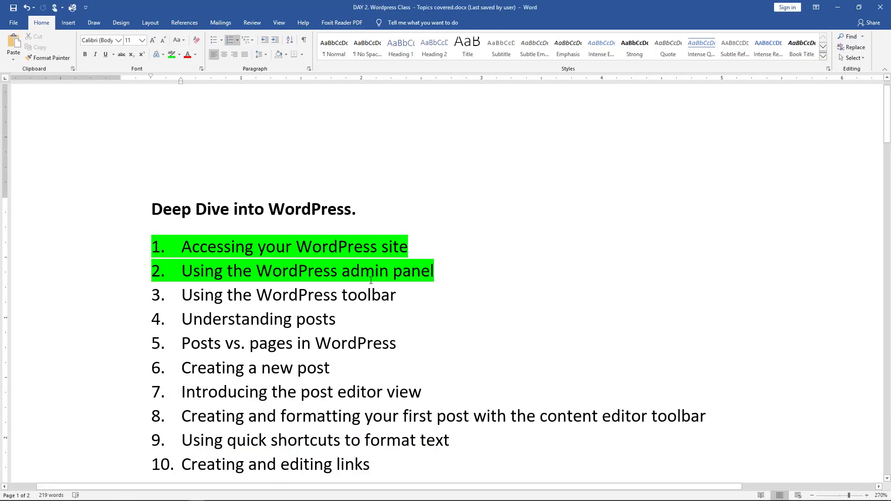
key("alt+Tab")
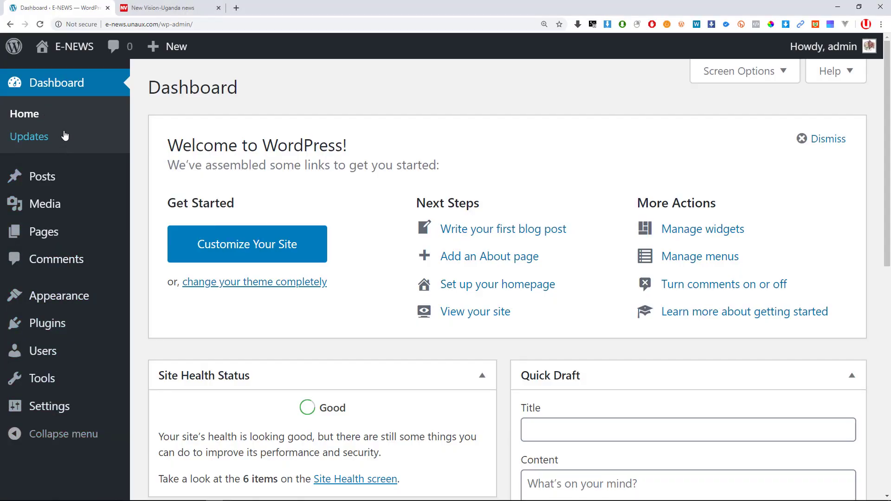
mouse_move(66, 171)
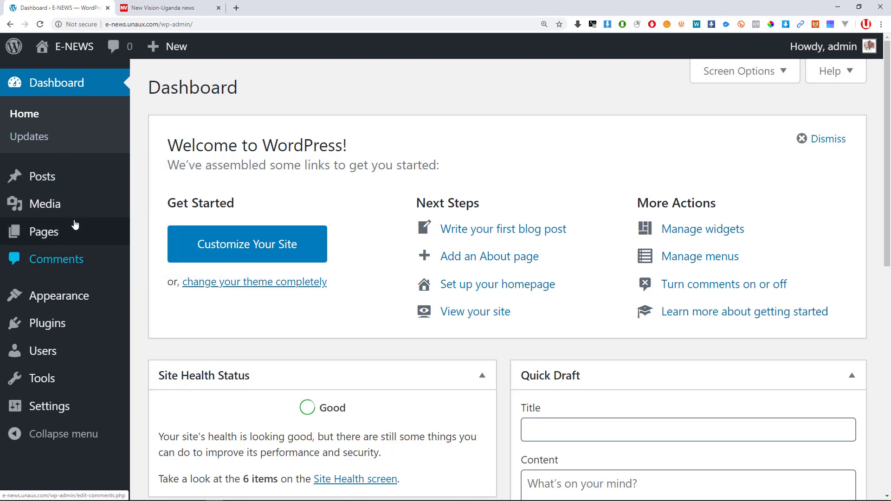
mouse_move(64, 236)
mouse_move(98, 214)
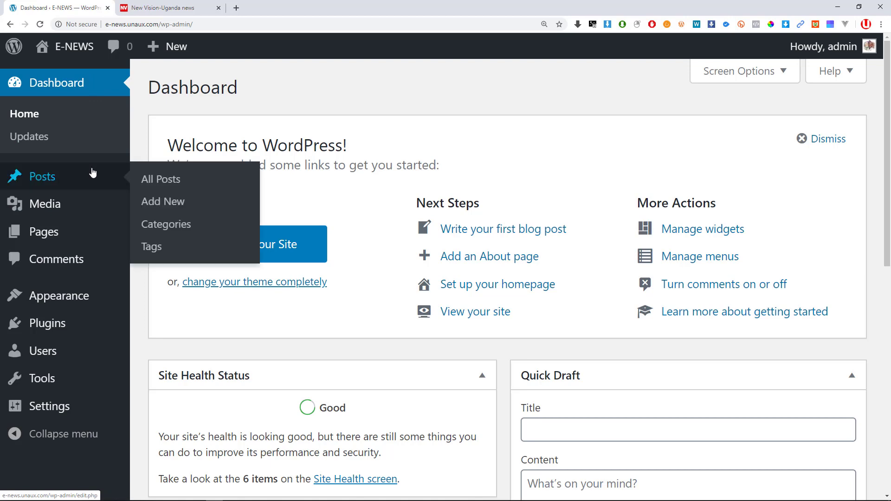
key("ctrl+minus")
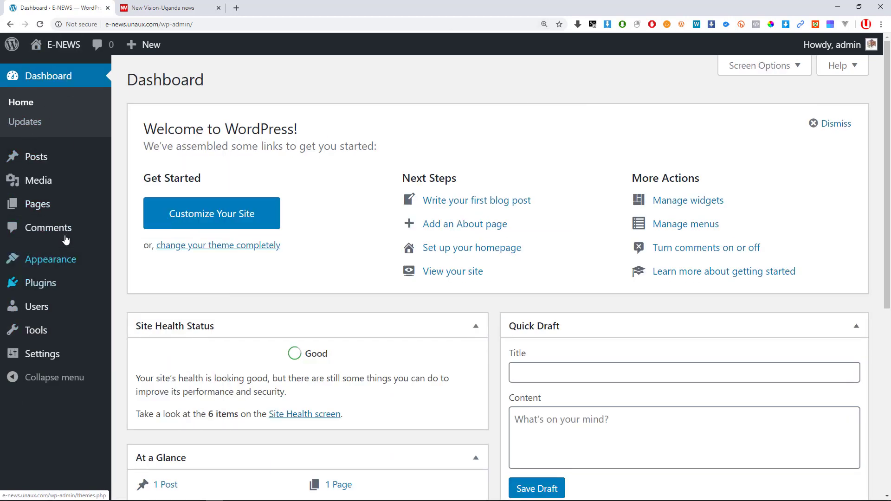
Visit the E-NEWS site, then highlight 'Using the WordPress toolbar' green in Word and return.
left_click(55, 67)
key("alt+Tab")
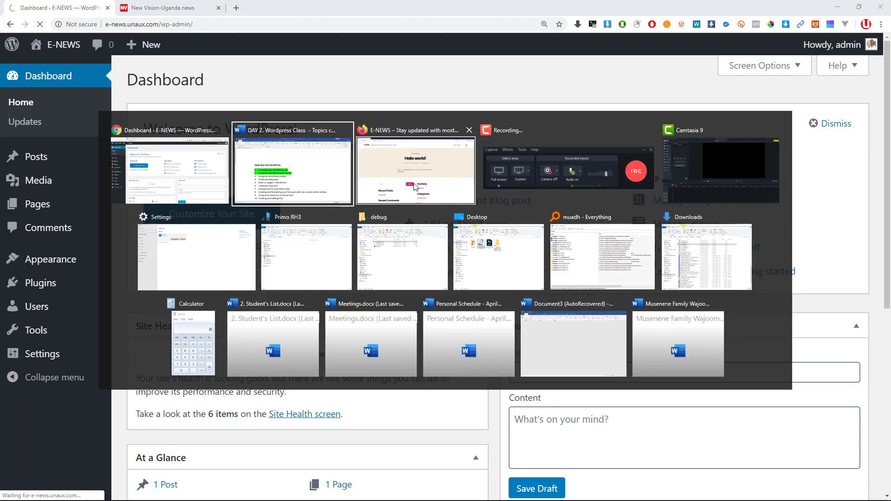
left_click(81, 288)
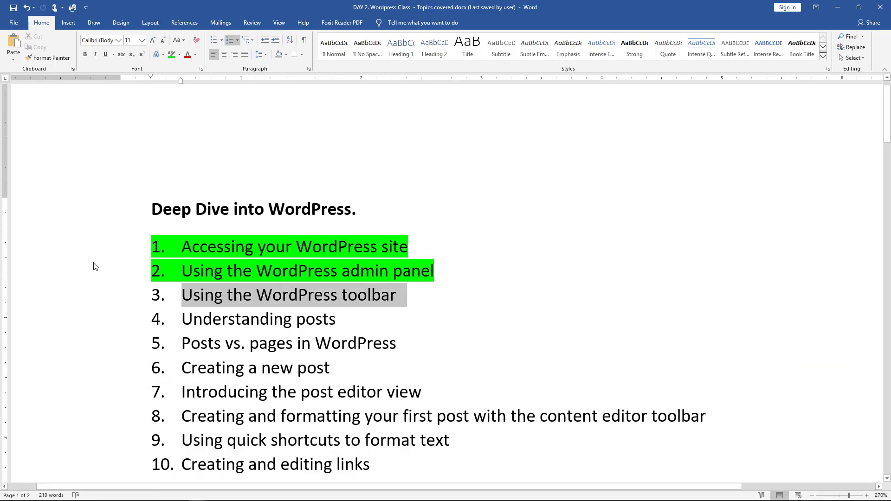
left_click(175, 55)
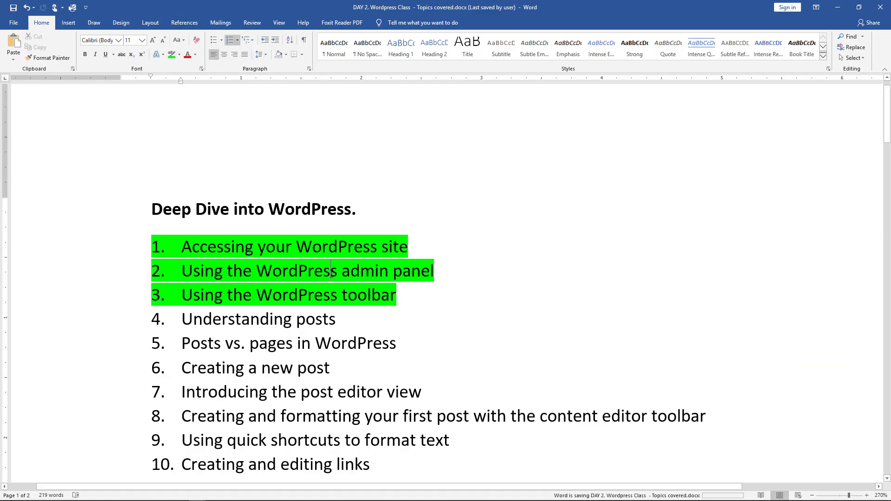
key("alt+Tab")
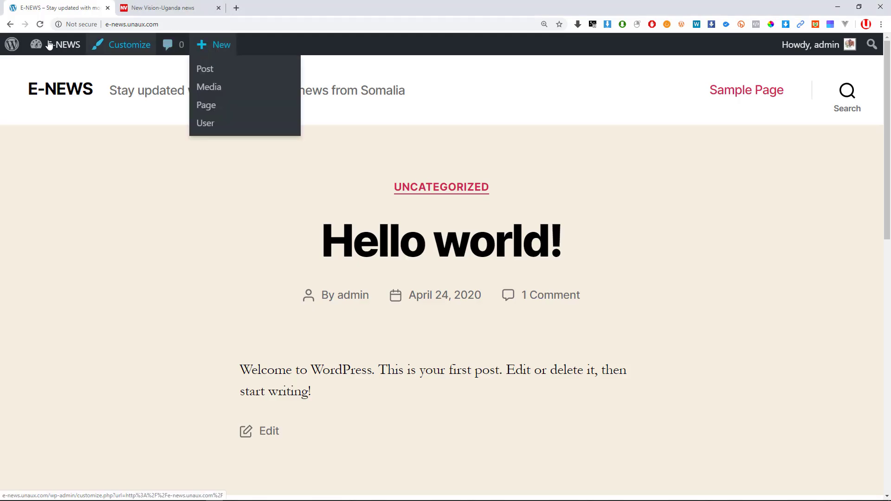
Open the About WordPress 5.4 page, then visit the E-NEWS site front page.
left_click(12, 45)
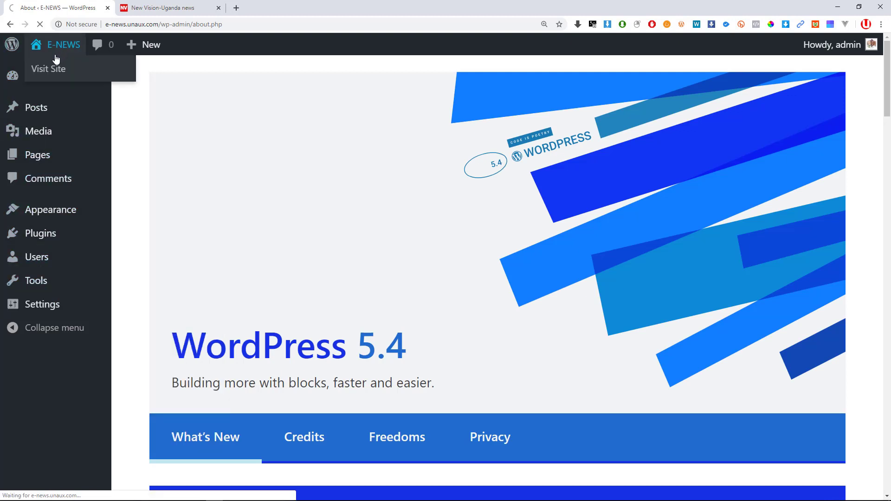
left_click(58, 66)
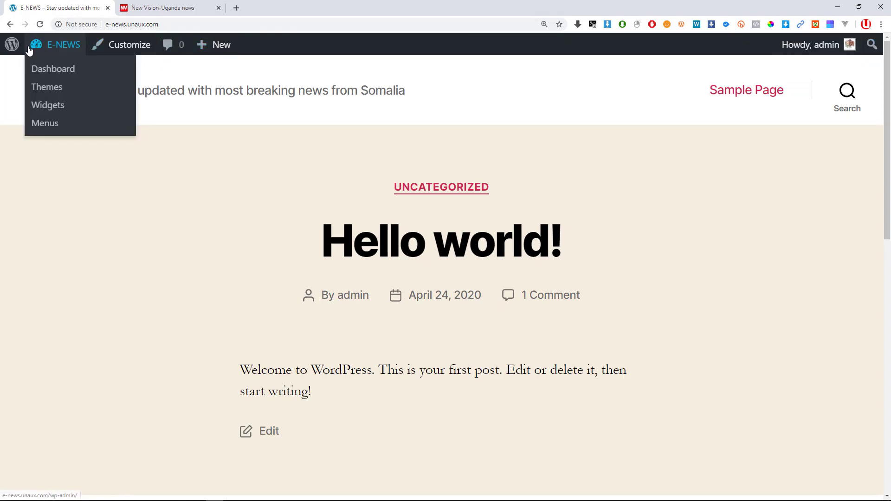
mouse_move(24, 61)
Zoom the E-NEWS front page to 200%, then back down to 150%.
key("ctrl+plus")
key("ctrl+plus")
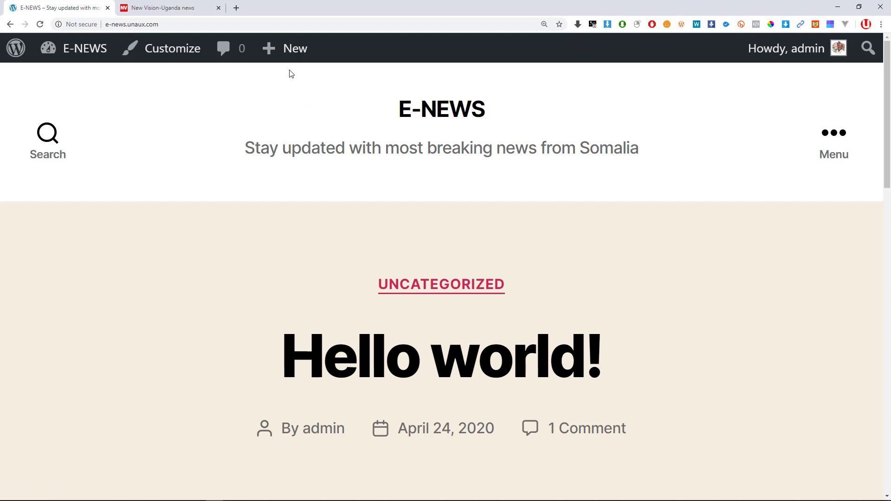
mouse_move(293, 58)
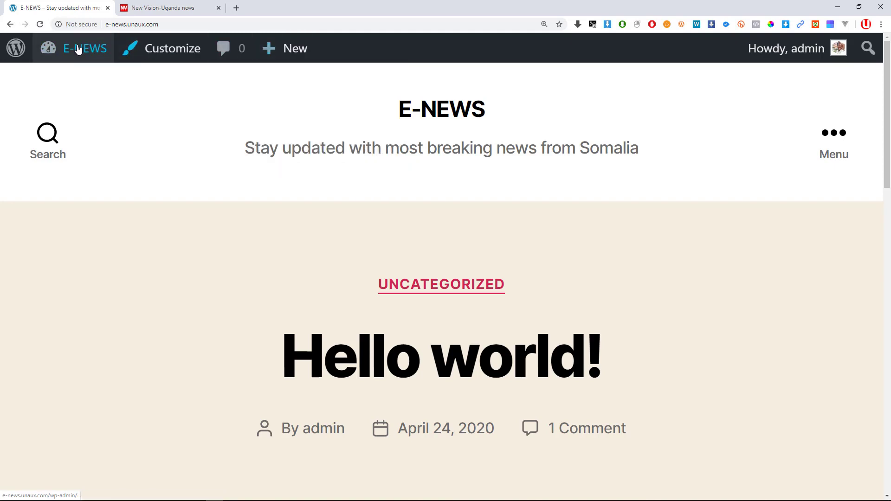
mouse_move(76, 51)
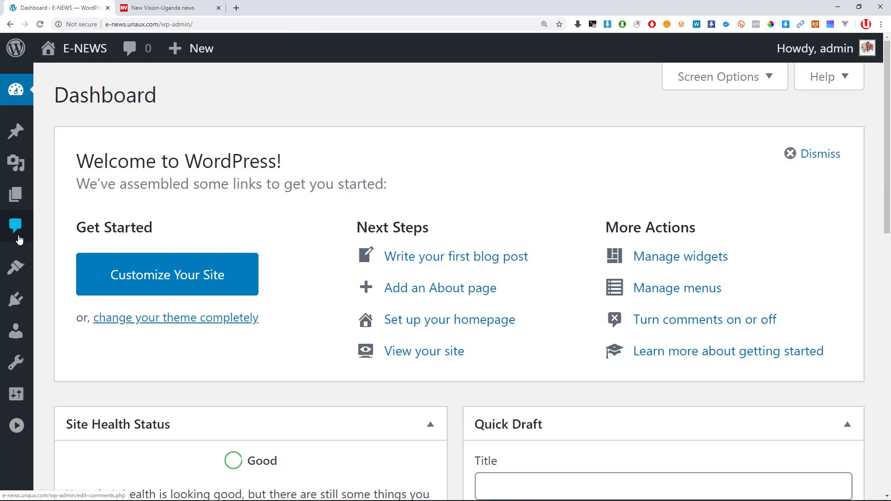
scroll(76, 184, "down", 1)
scroll(76, 184, "down", 1)
key("ctrl+minus")
key("ctrl+minus")
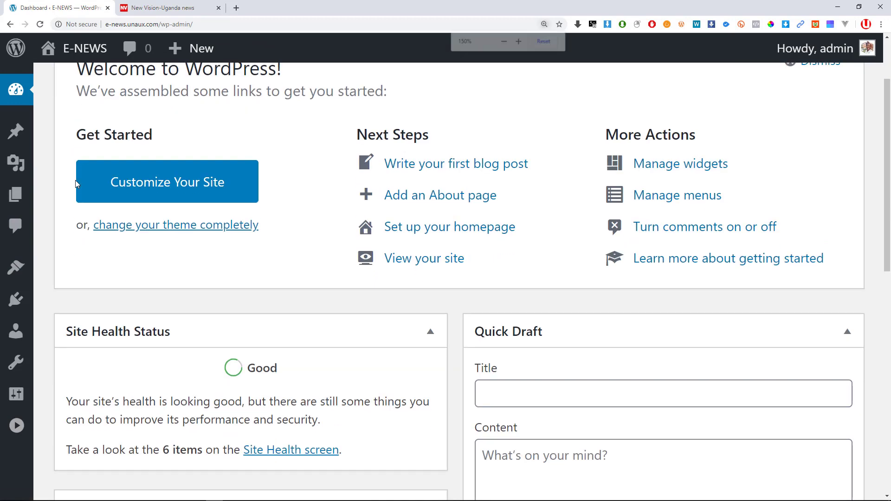
scroll(50, 203, "up", 1)
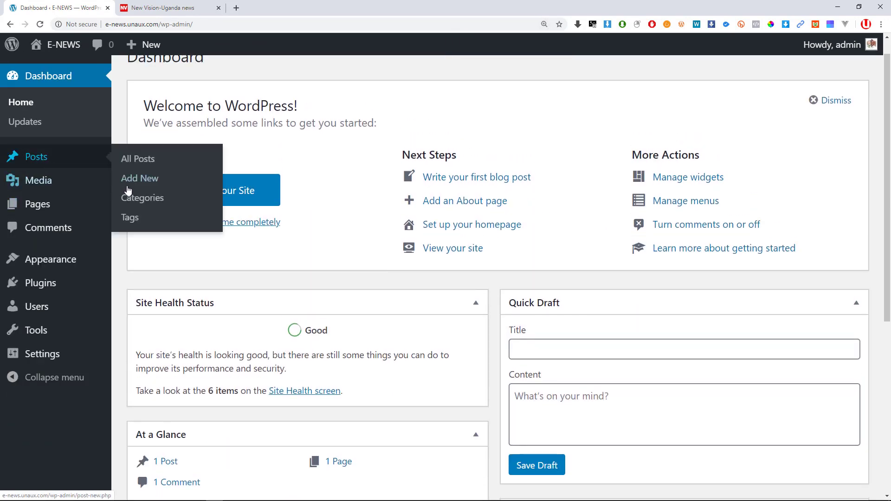
Start a new post, then leave the empty editor and visit the E-NEWS front page.
left_click(140, 182)
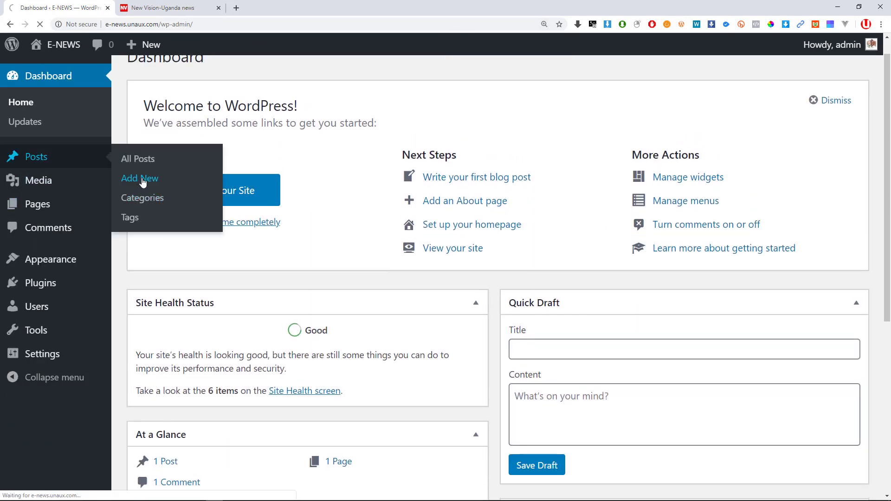
scroll(248, 183, "up", 1)
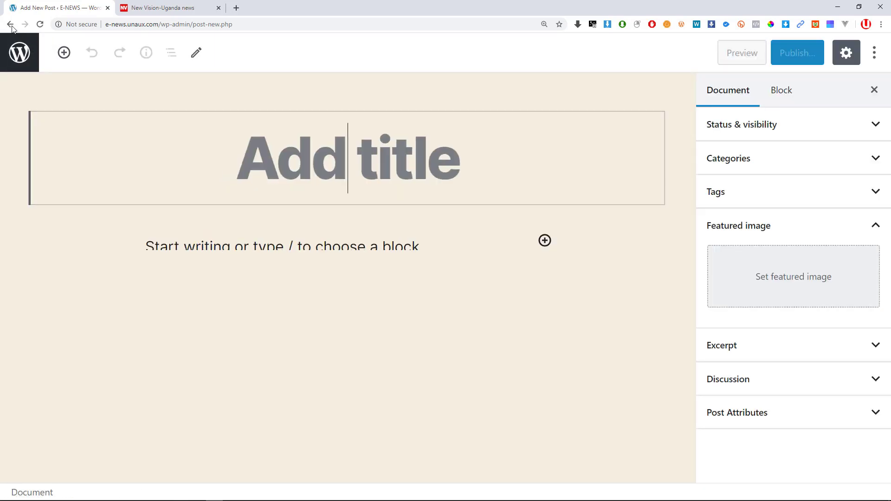
left_click(10, 24)
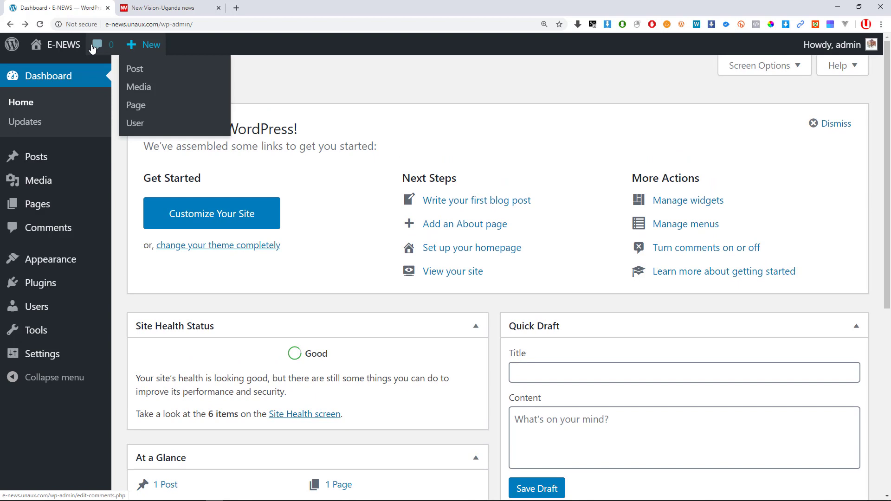
left_click(62, 45)
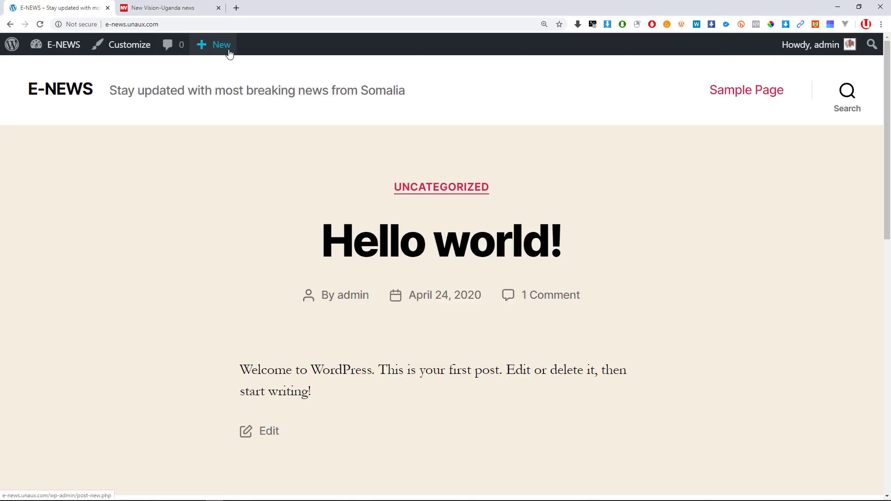
Zoom in on the E-NEWS front page for easier viewing.
mouse_move(228, 53)
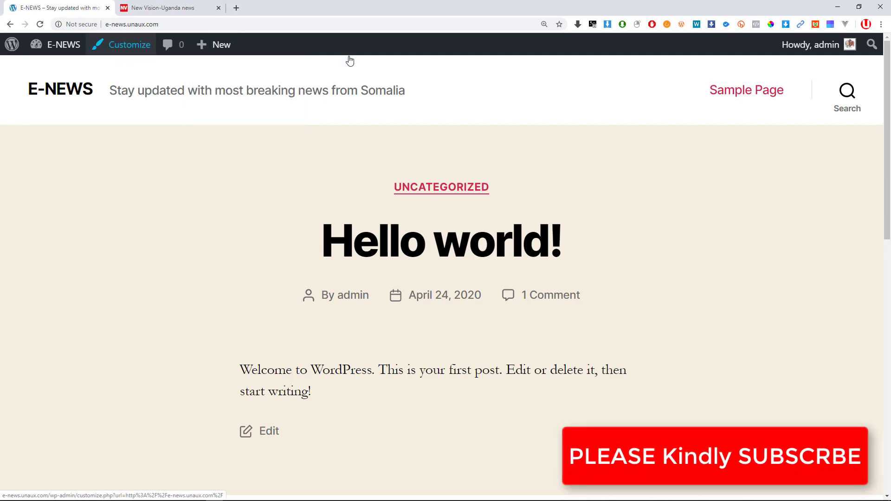
mouse_move(817, 44)
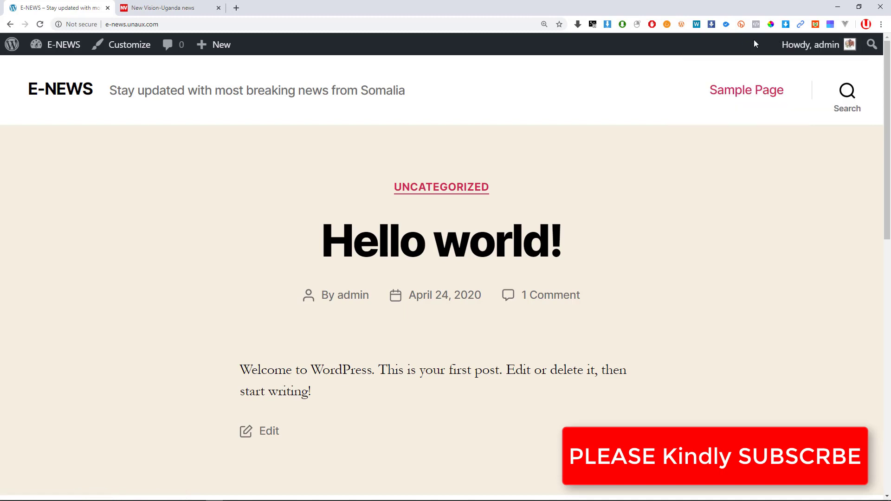
key("ctrl+plus")
key("ctrl+plus")
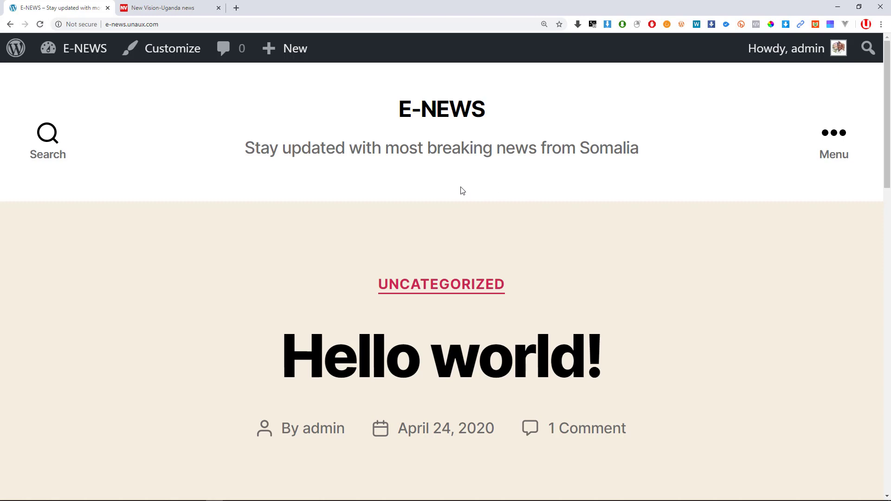
In Word, highlight 'Understanding posts' green, then return to the E-NEWS site.
key("alt+Tab")
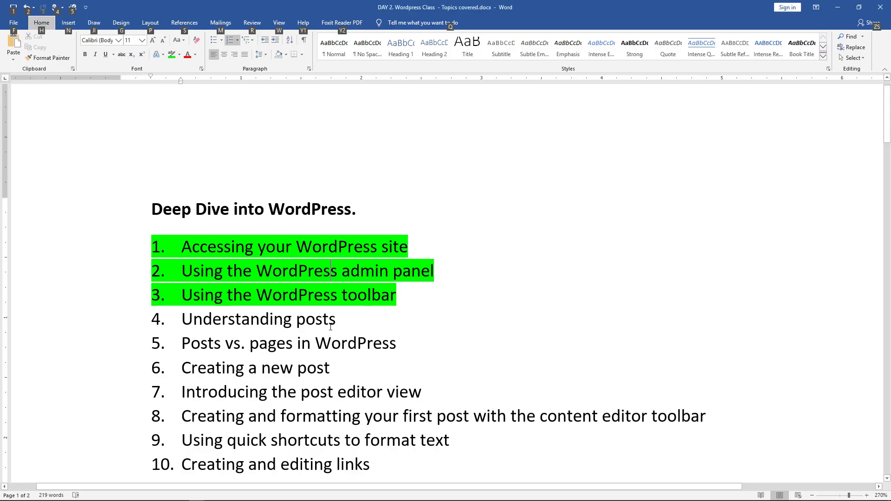
left_click_drag(347, 322, 140, 320)
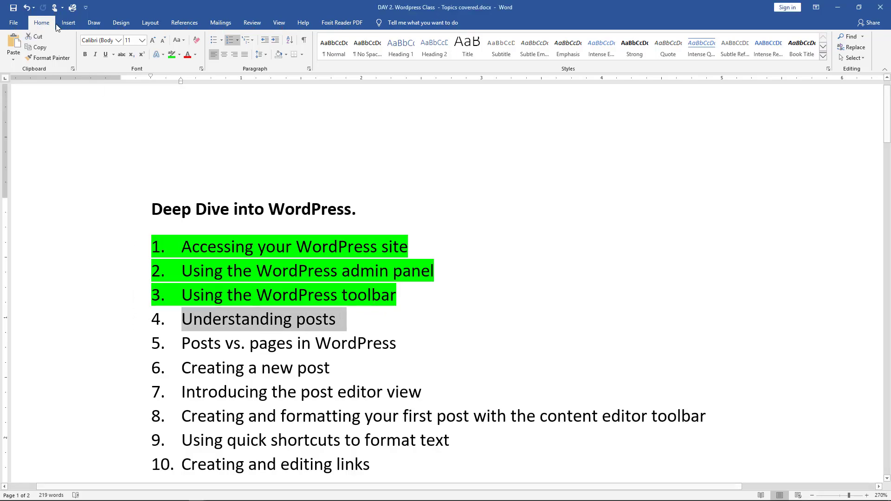
left_click(171, 58)
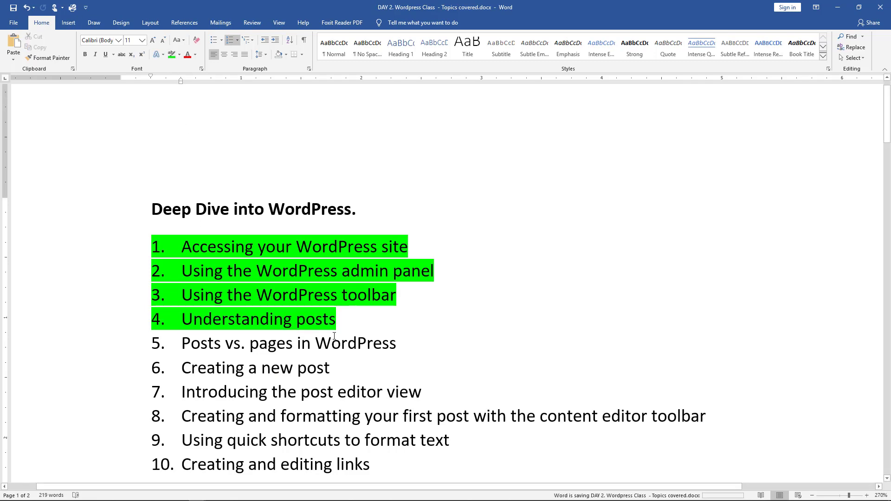
key("alt+Tab")
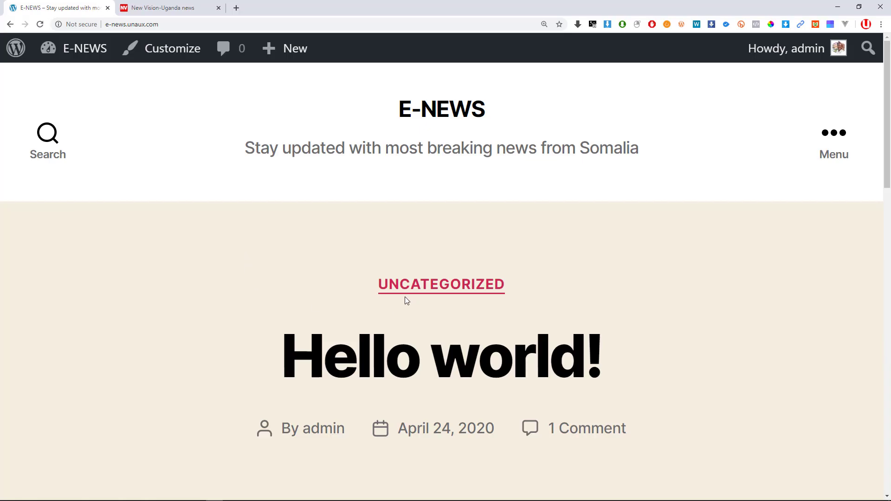
Zoom the E-NEWS front page out to 150% and scroll through the Hello world! post.
scroll(405, 298, "down", 5)
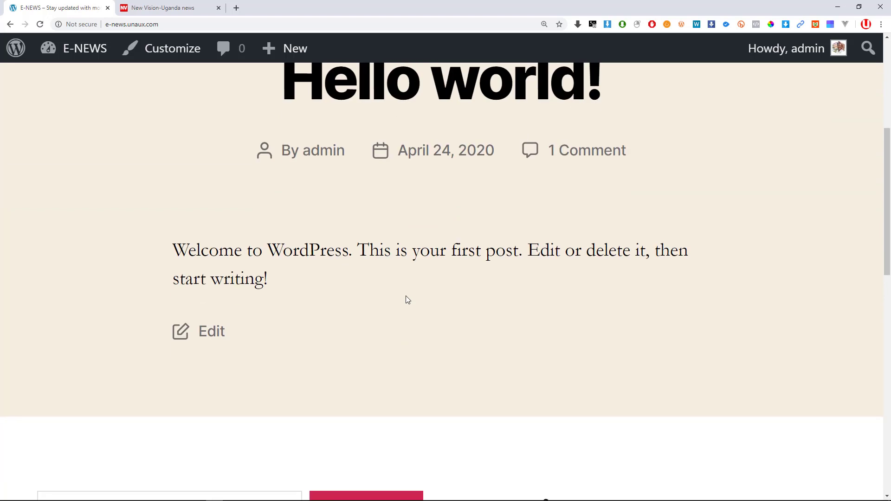
scroll(405, 296, "up", 6)
key("ctrl+minus")
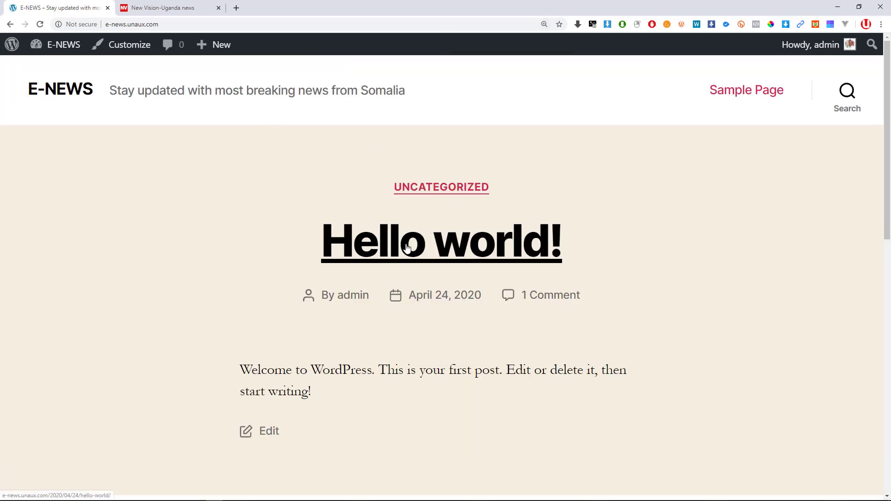
scroll(402, 249, "down", 3)
scroll(370, 249, "up", 2)
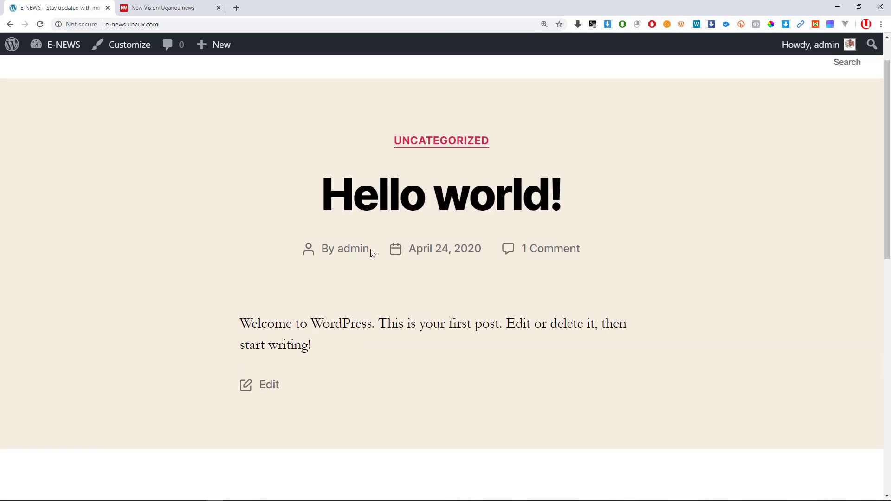
scroll(370, 250, "up", 1)
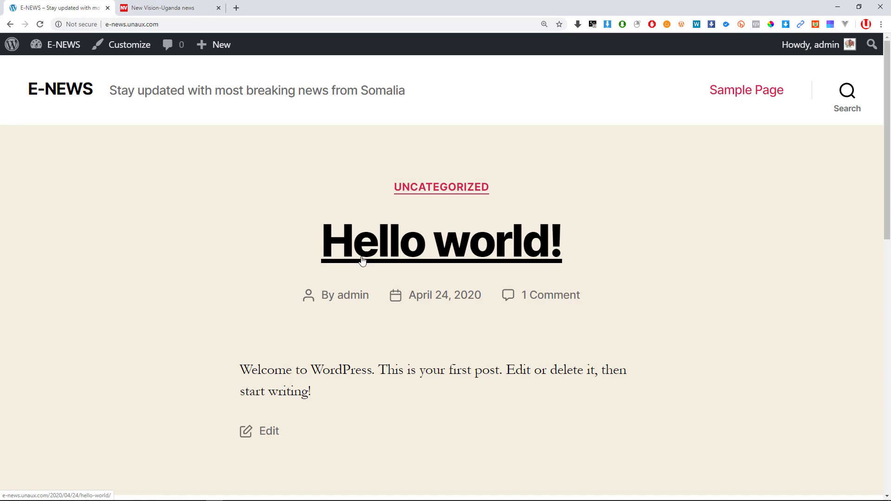
left_click(237, 8)
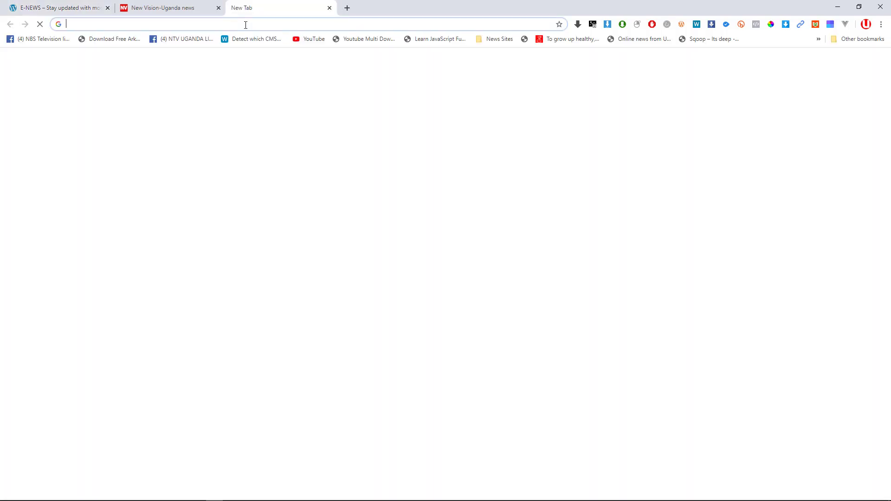
type("facebook.com")
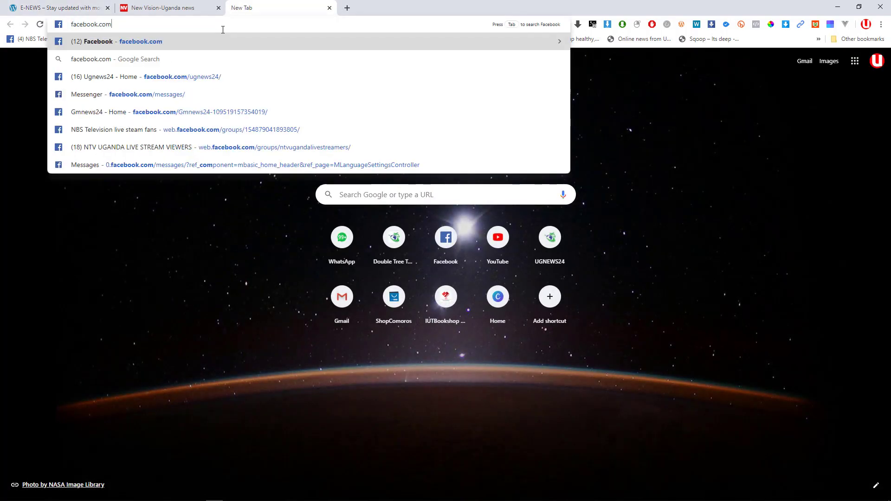
key("Return")
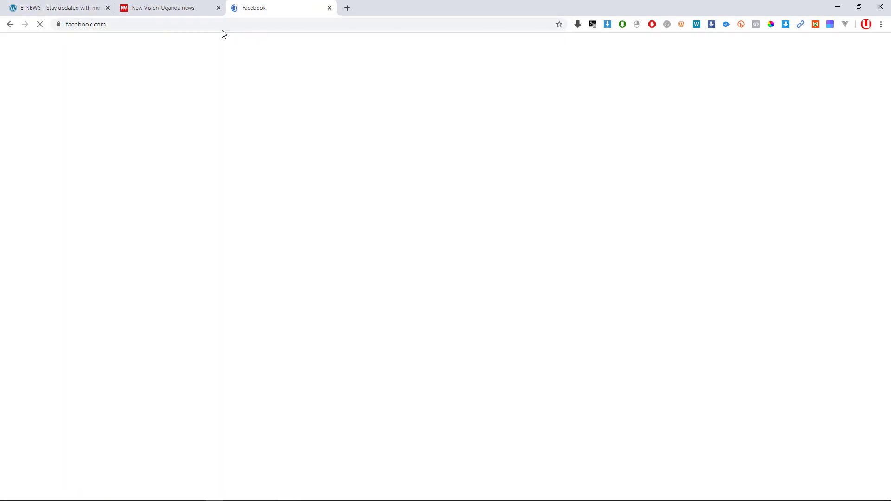
scroll(404, 266, "down", 2)
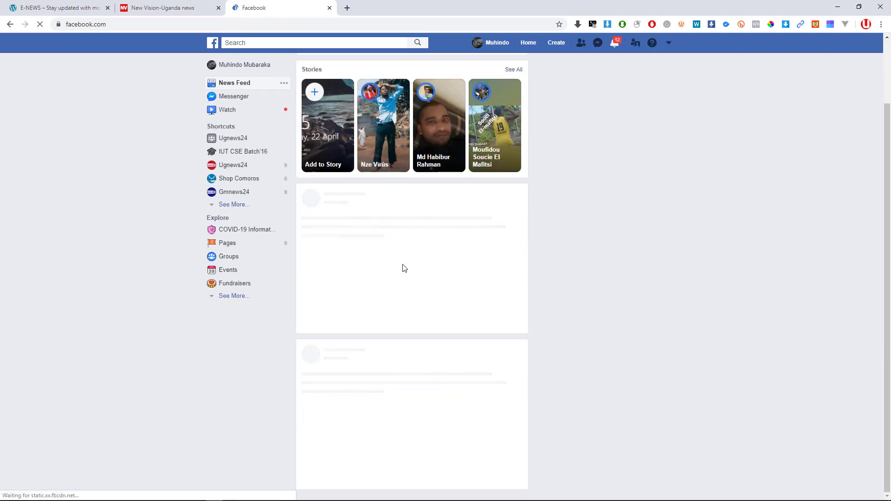
scroll(399, 265, "down", 3)
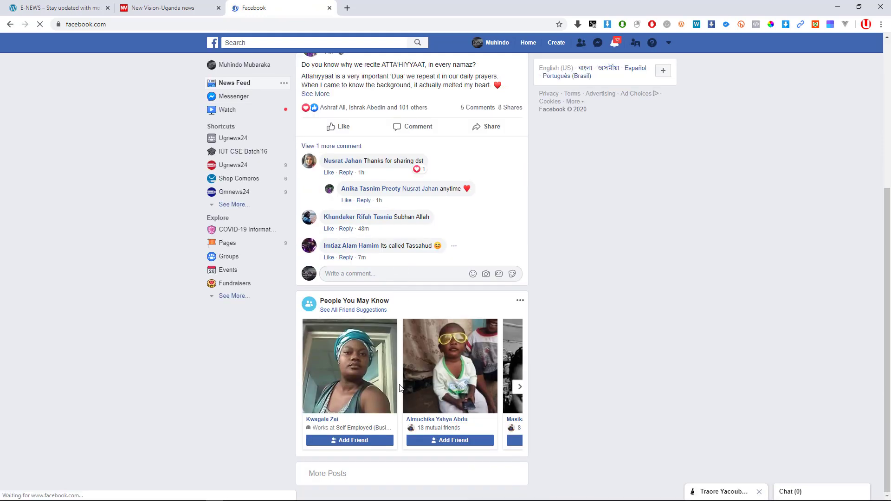
scroll(403, 367, "down", 1)
scroll(401, 306, "up", 5)
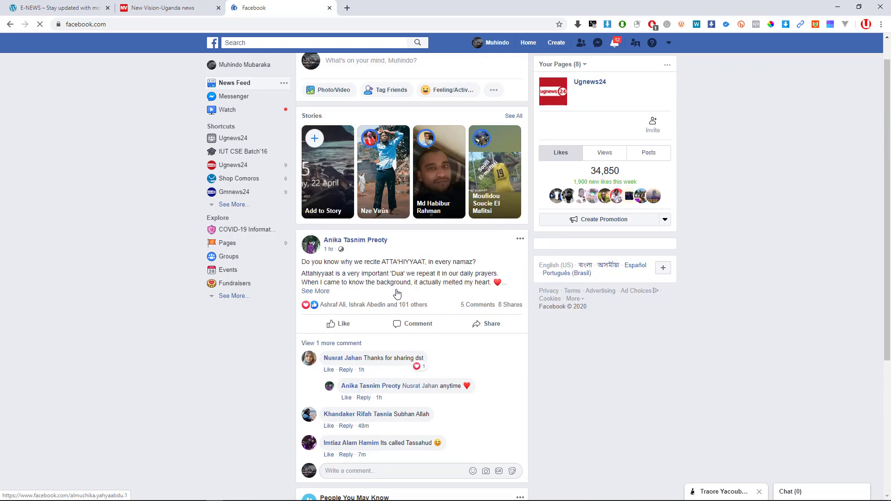
scroll(380, 303, "down", 5)
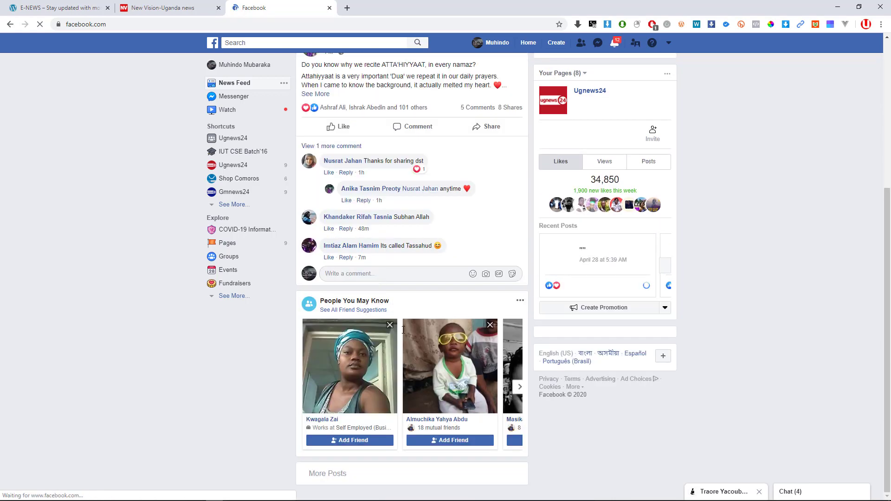
scroll(404, 329, "down", 3)
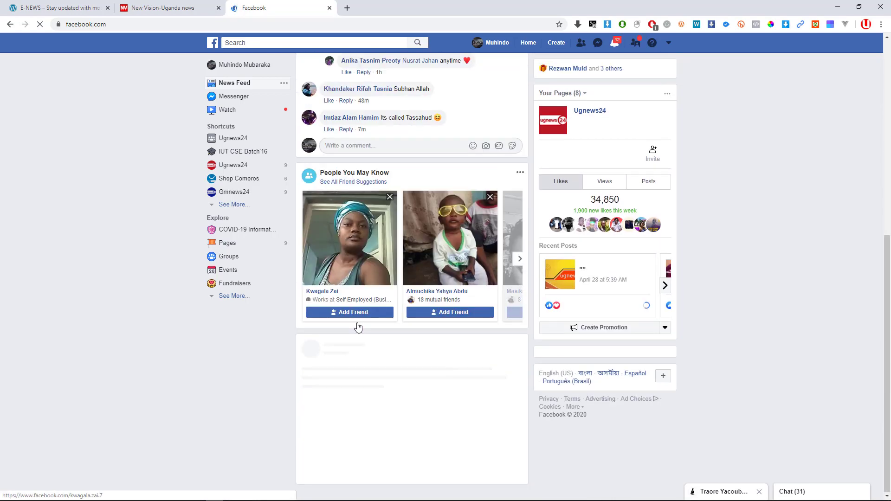
scroll(415, 341, "up", 3)
scroll(406, 303, "down", 5)
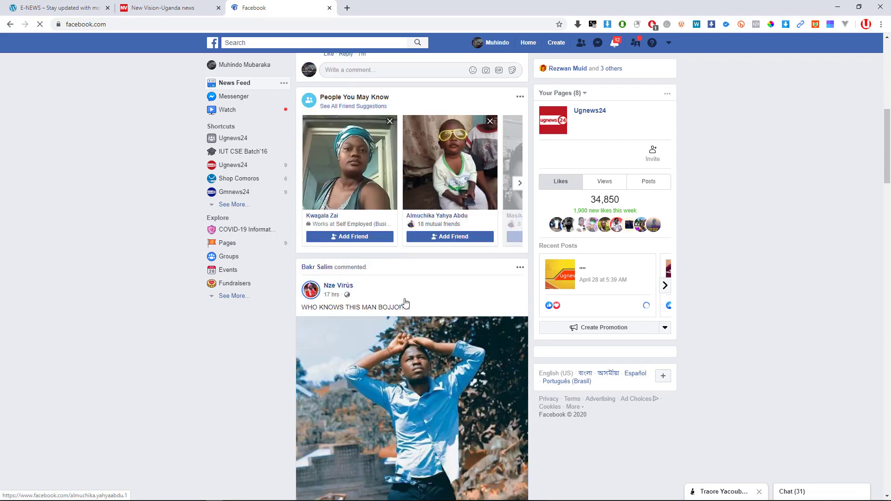
scroll(405, 303, "down", 20)
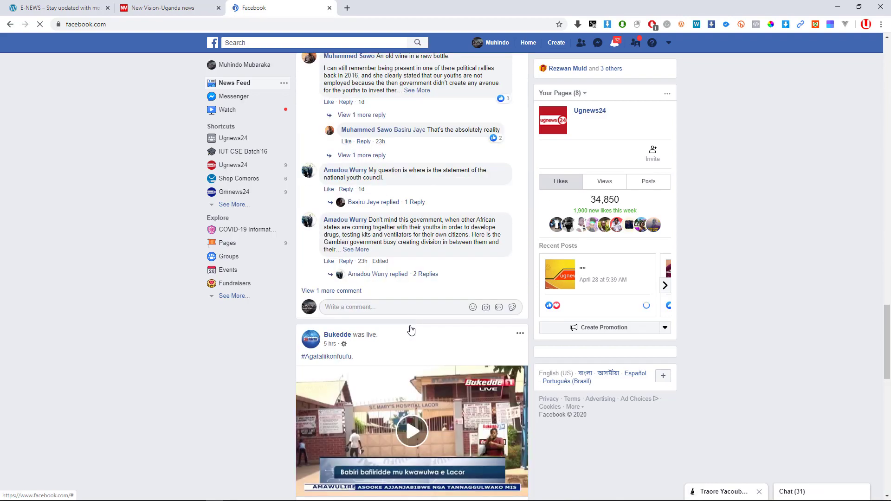
scroll(411, 330, "down", 20)
scroll(412, 328, "up", 10)
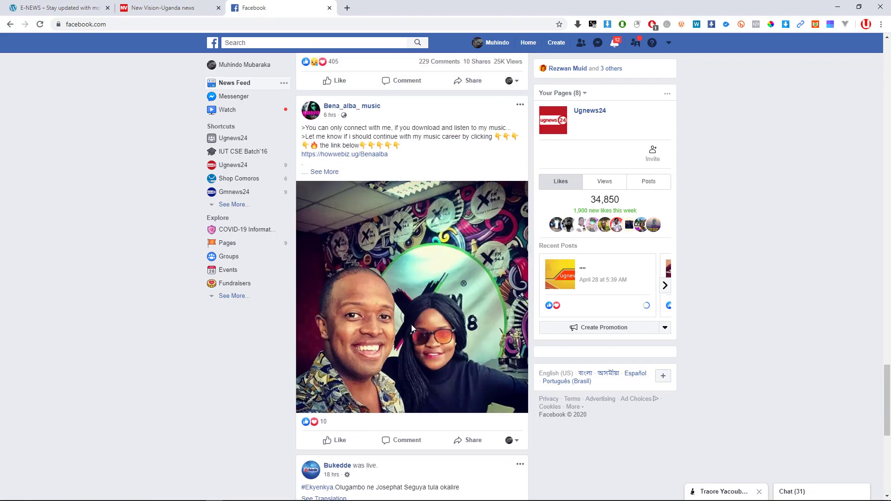
scroll(412, 325, "up", 15)
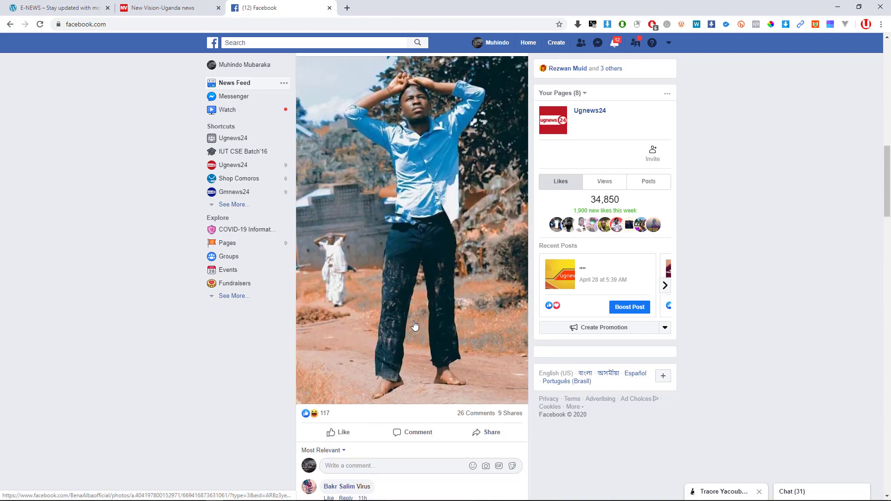
scroll(415, 326, "down", 20)
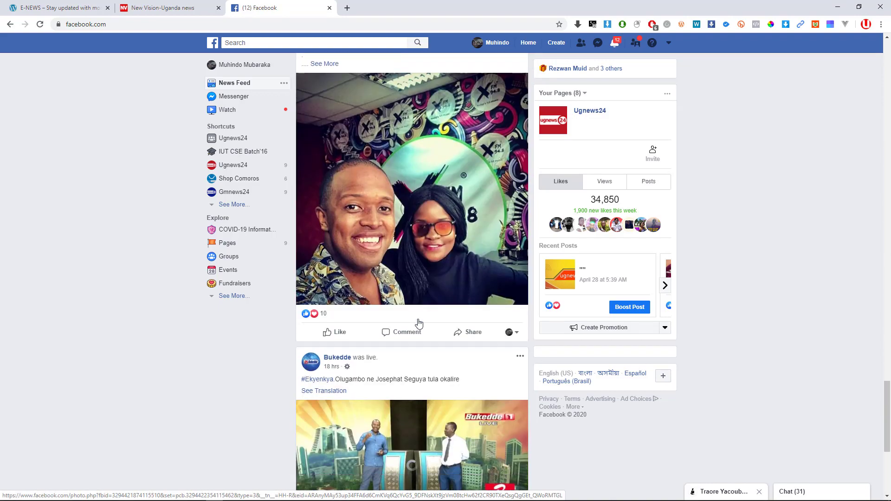
scroll(419, 324, "down", 5)
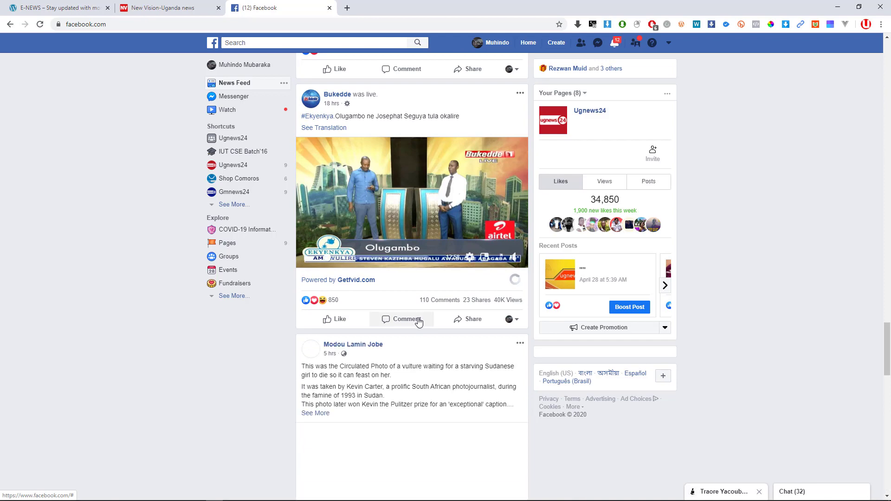
scroll(418, 320, "down", 7)
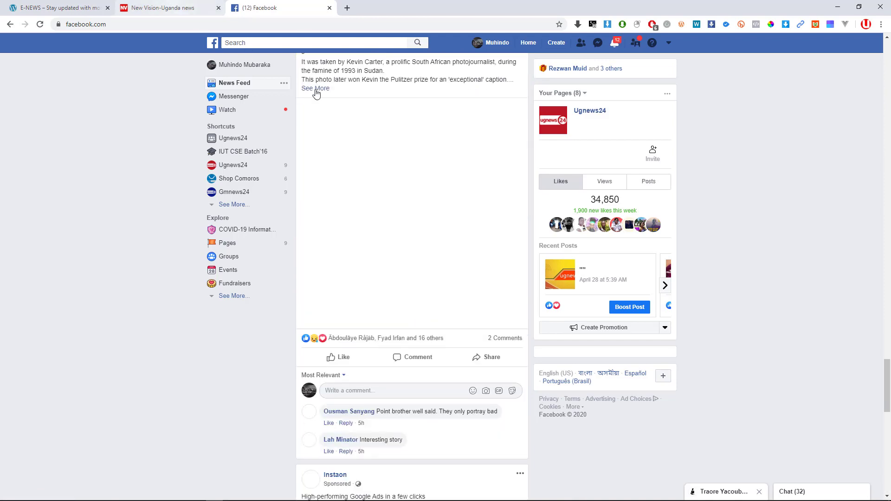
scroll(410, 188, "down", 4)
scroll(411, 185, "up", 5)
scroll(411, 185, "up", 8)
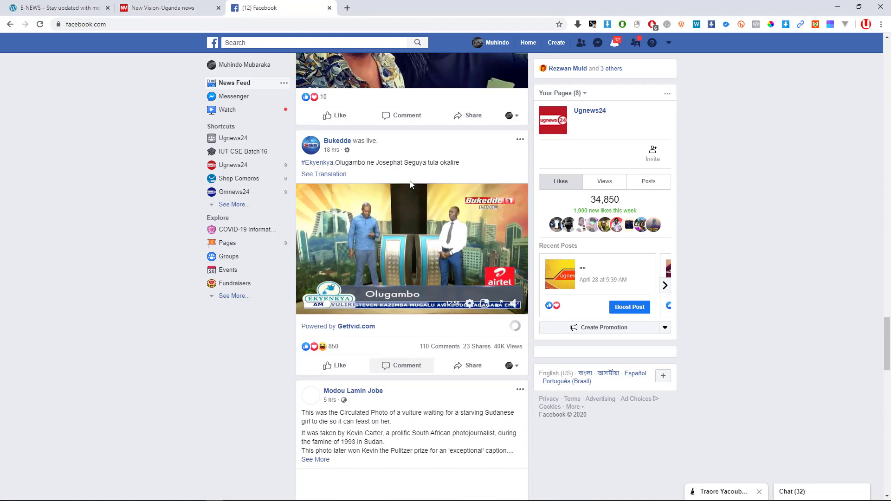
scroll(413, 185, "up", 4)
scroll(415, 185, "up", 6)
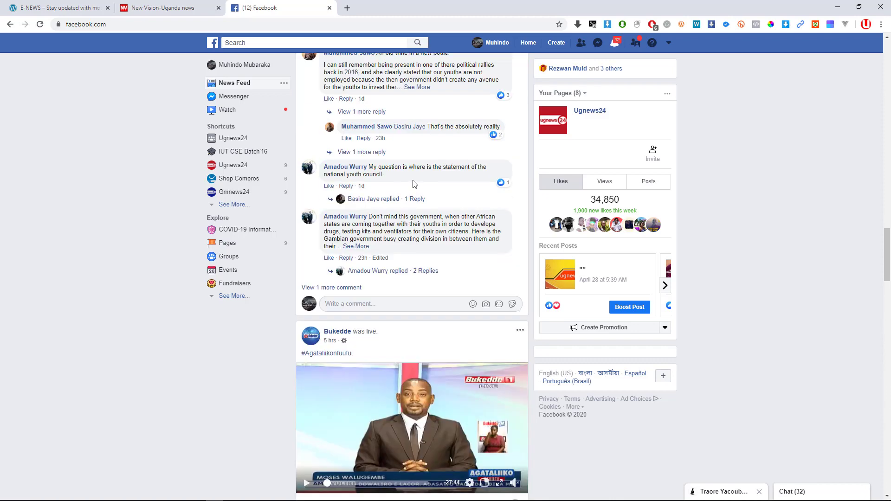
scroll(414, 179, "down", 9)
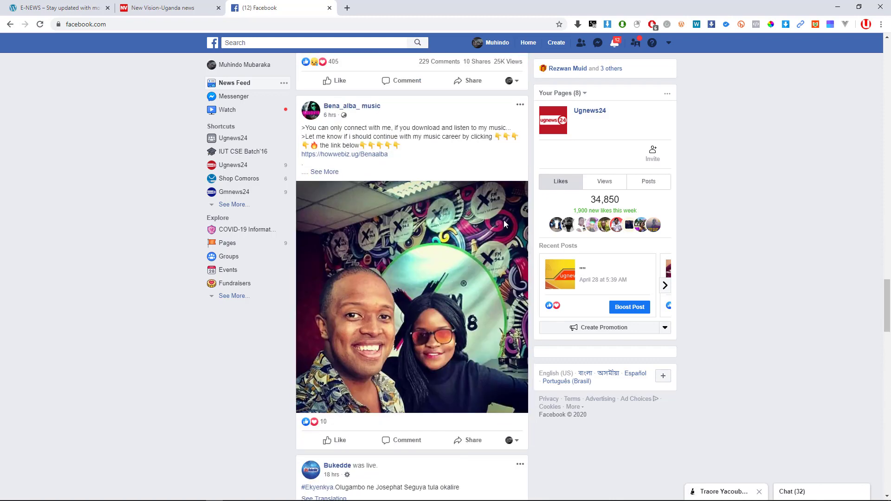
scroll(410, 228, "up", 1)
scroll(411, 227, "up", 5)
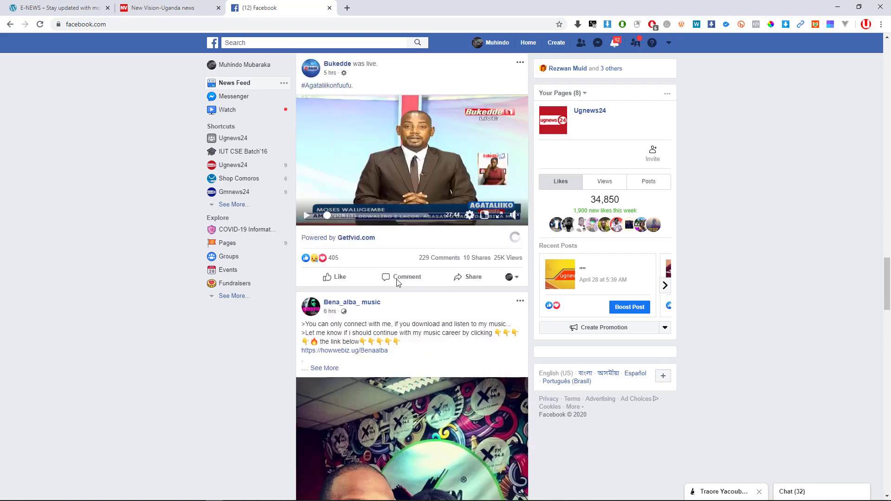
scroll(402, 278, "up", 15)
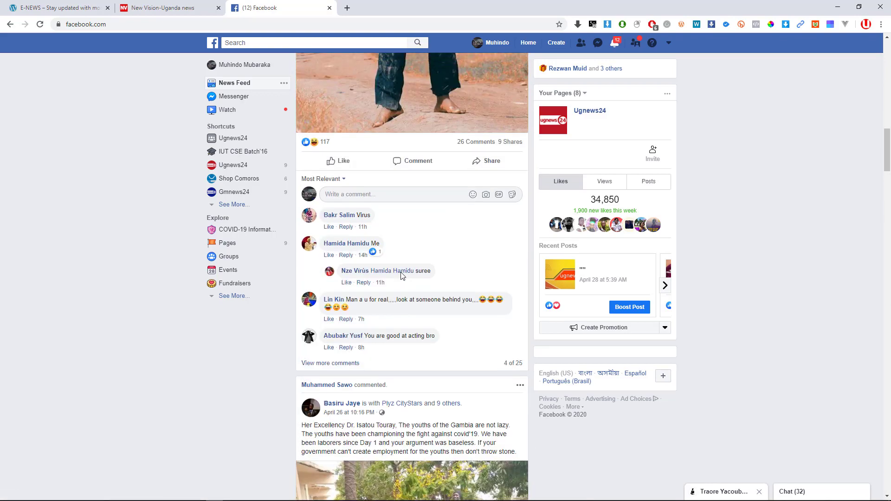
scroll(401, 271, "up", 12)
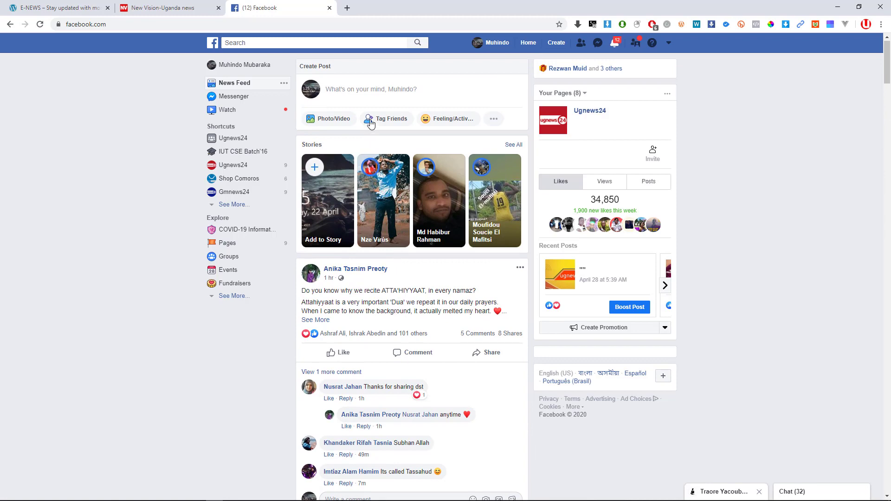
left_click(362, 91)
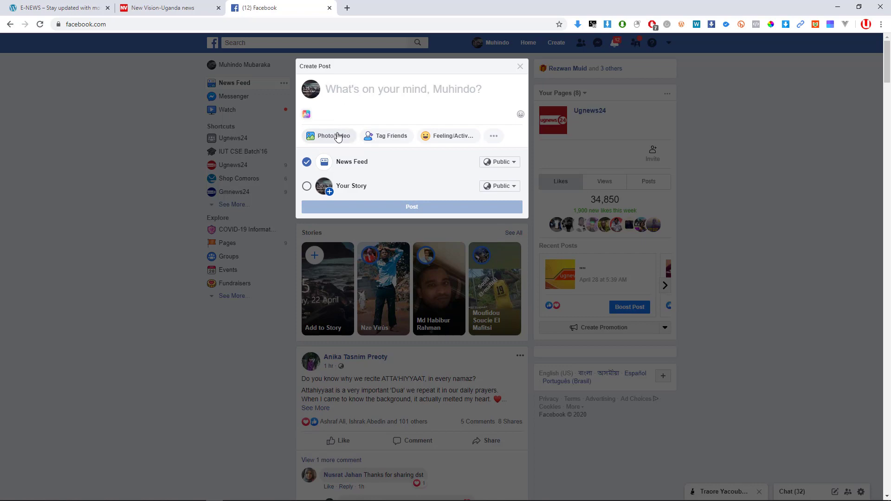
left_click(338, 136)
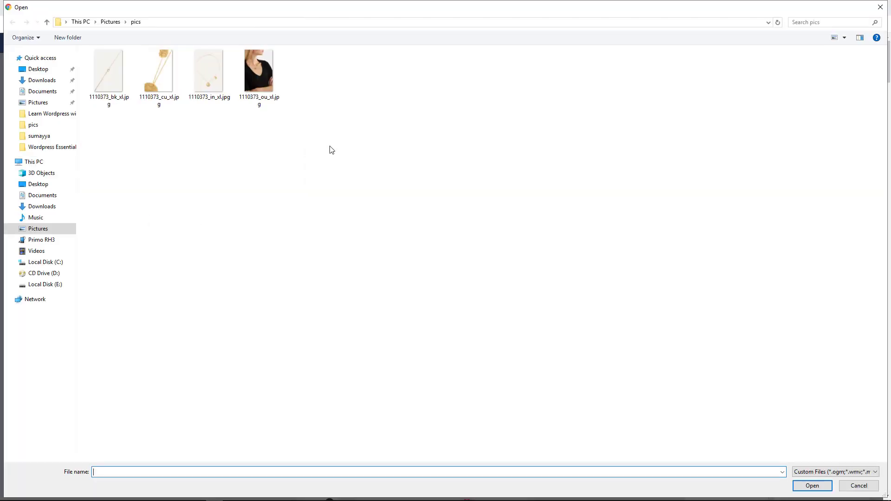
key("Escape")
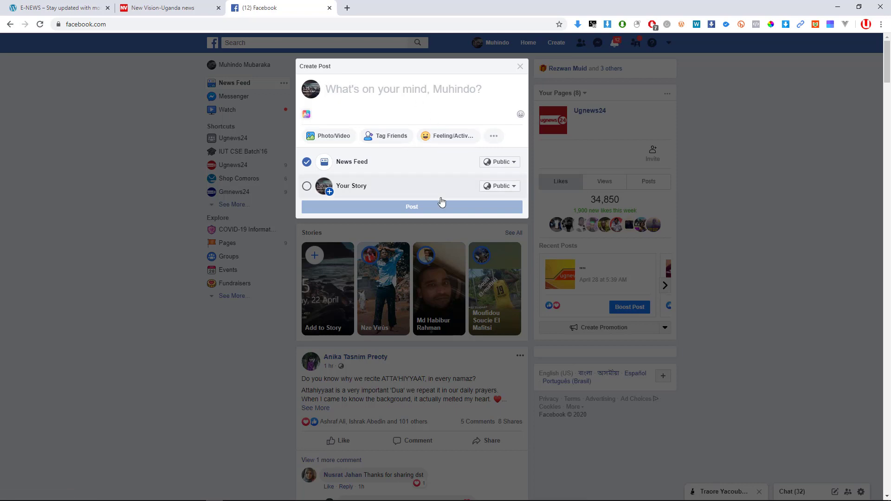
left_click(151, 340)
scroll(448, 286, "down", 7)
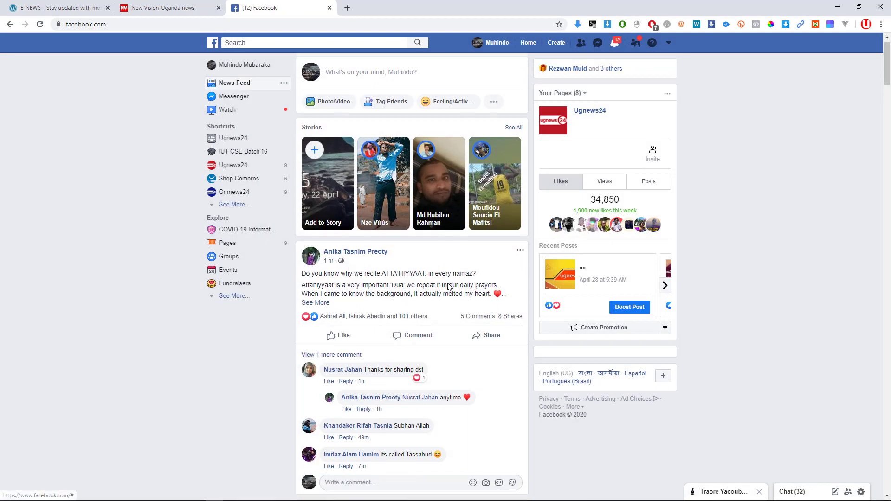
scroll(448, 286, "up", 7)
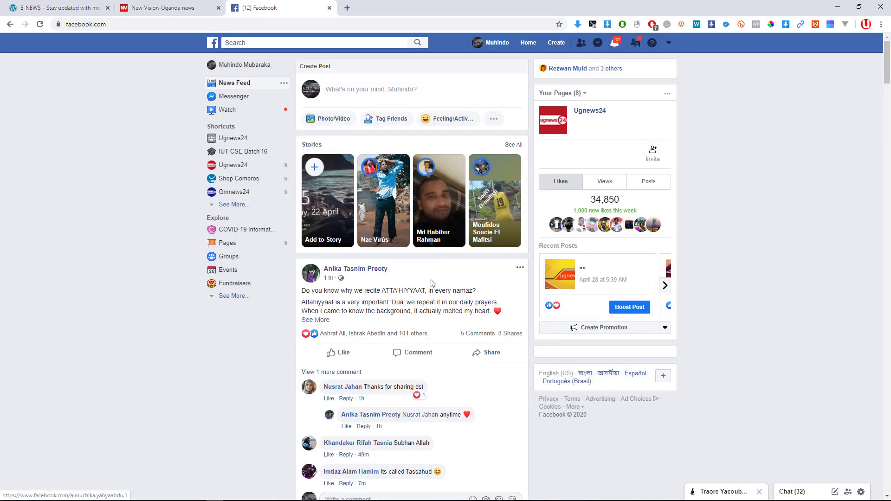
scroll(402, 205, "down", 7)
scroll(402, 205, "down", 20)
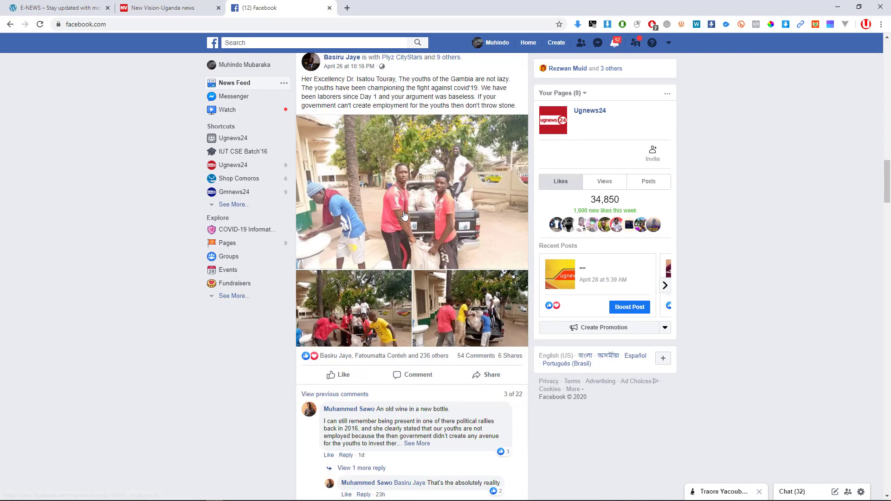
scroll(397, 307, "down", 15)
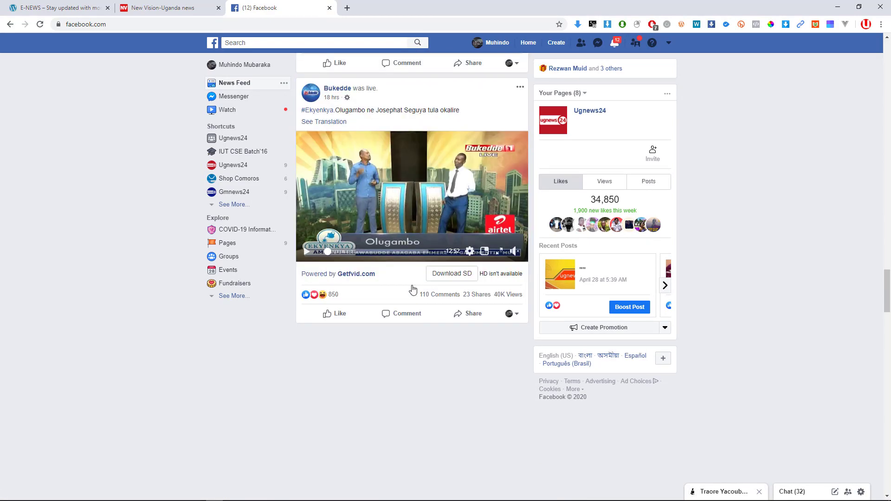
scroll(429, 265, "up", 4)
scroll(429, 265, "down", 2)
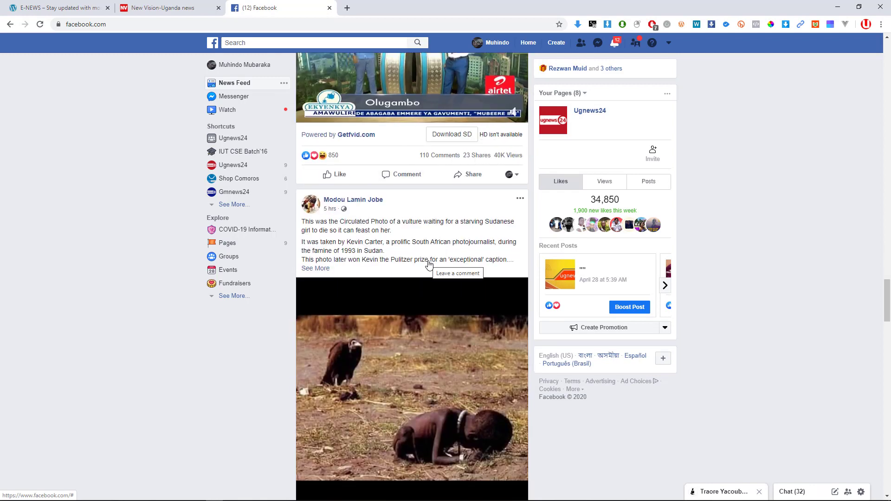
left_click(126, 29)
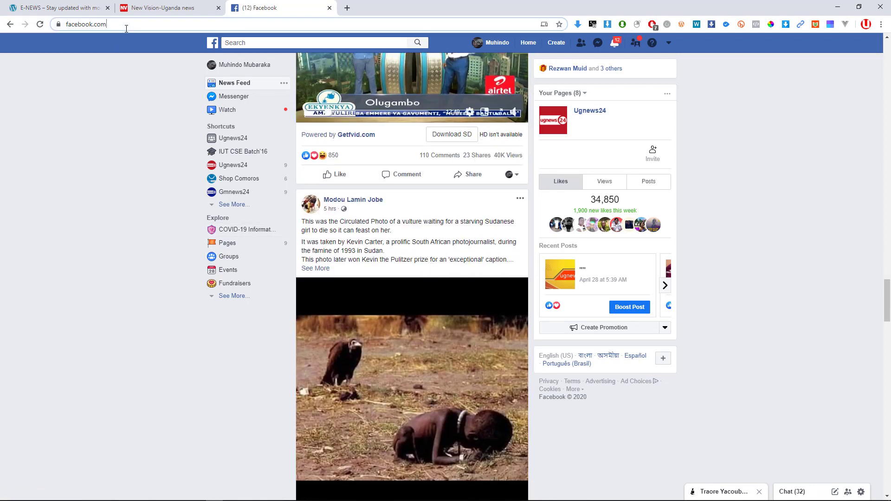
left_click(132, 43)
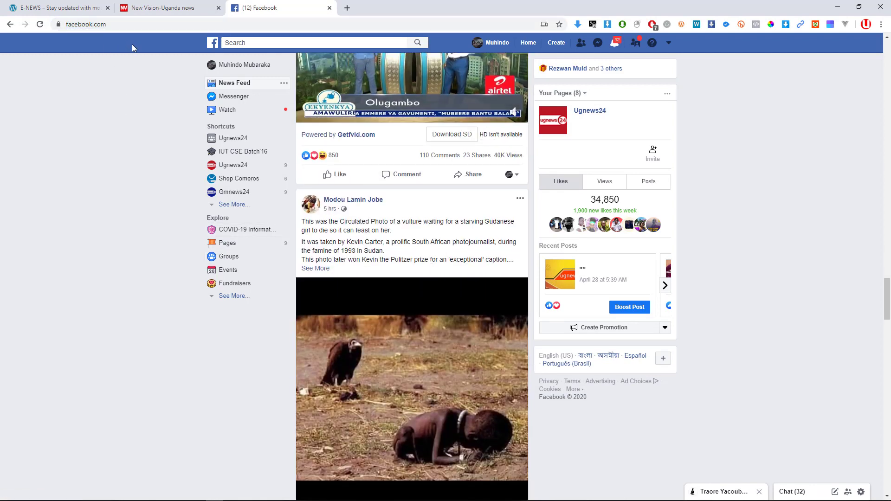
left_click(145, 30)
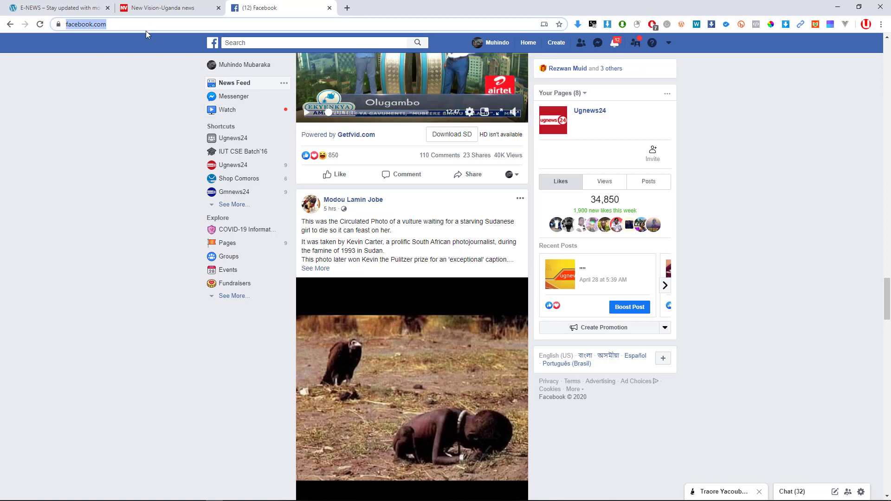
Search Google for 'what is post', trimming the autocompleted query back before rerunning it.
type("wha")
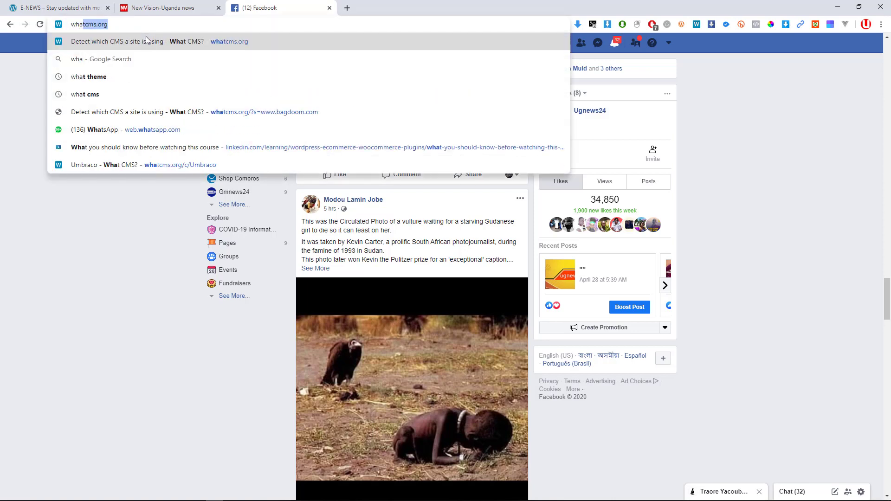
type("t d")
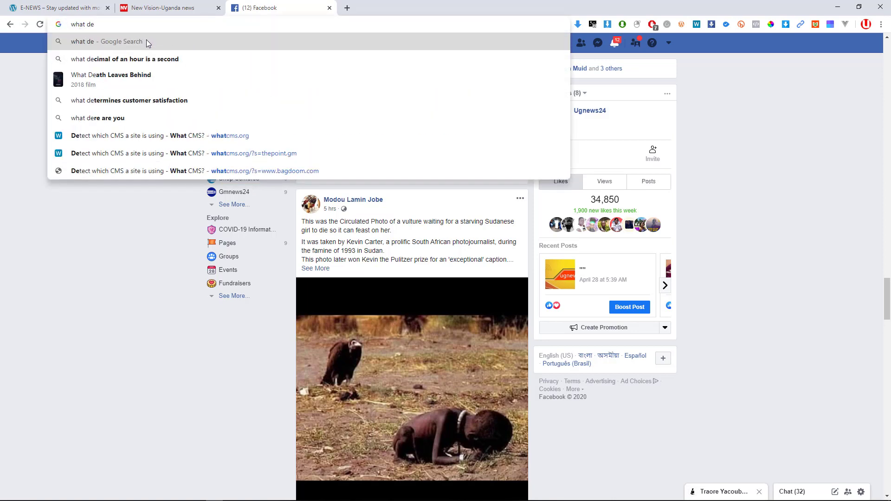
key("BackSpace")
type("is ")
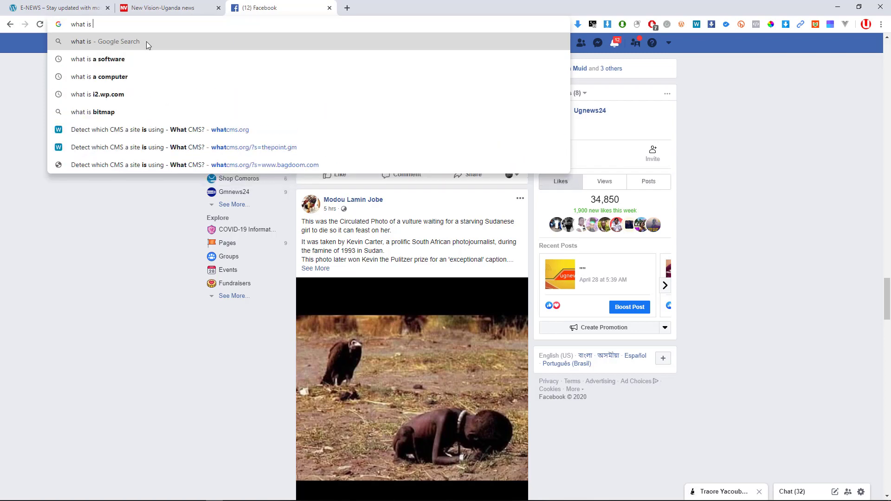
type("postal code")
key("Return")
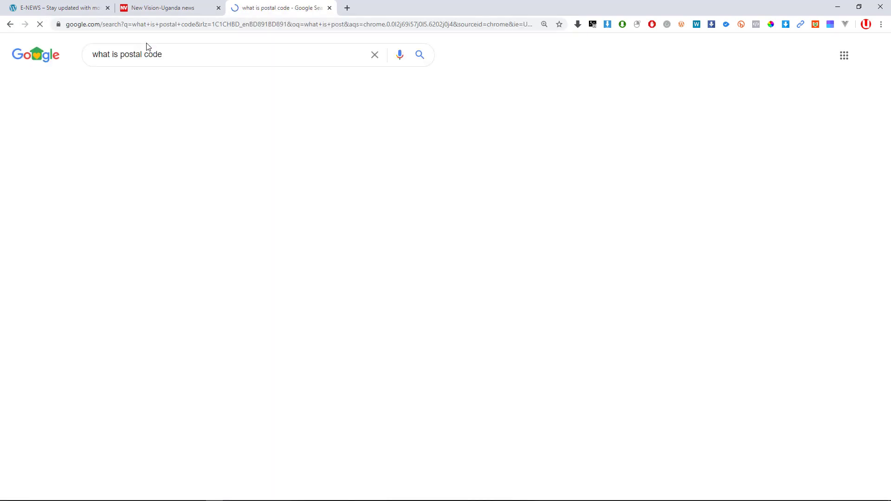
key("BackSpace")
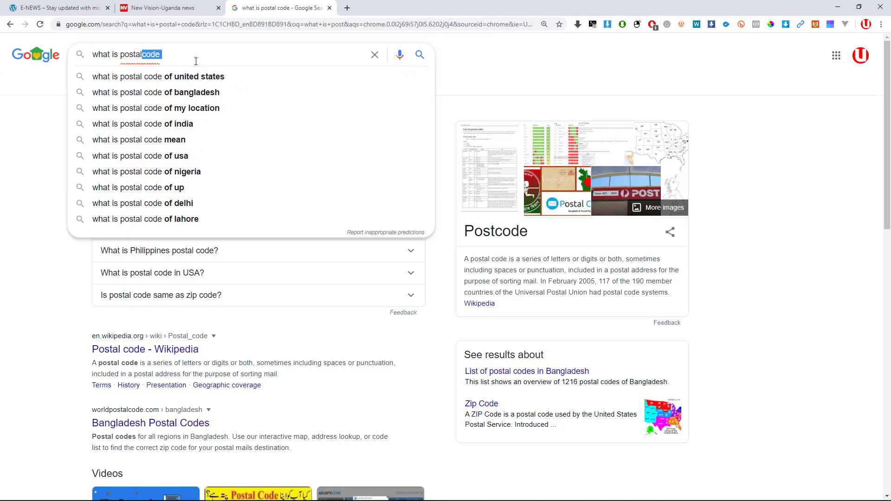
key("BackSpace")
key("BackSpace")
key("Return")
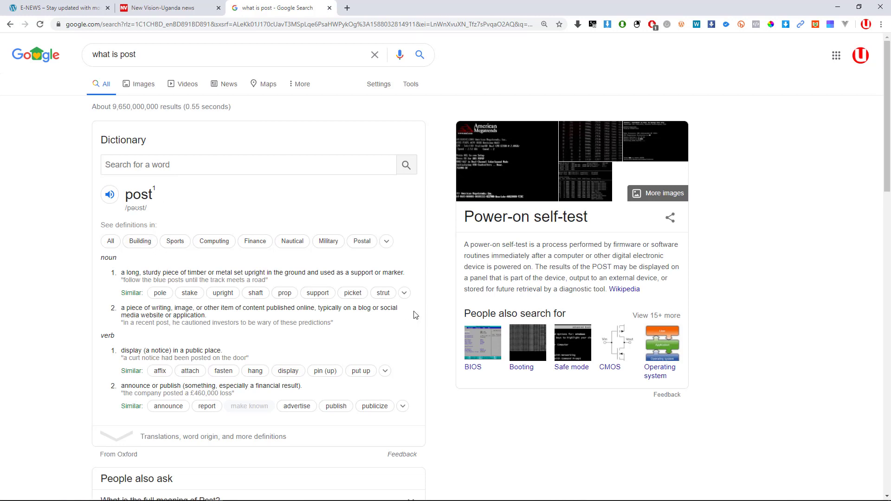
Switch to the E-NEWS tab and scroll through the Hello world! post.
left_click(74, 7)
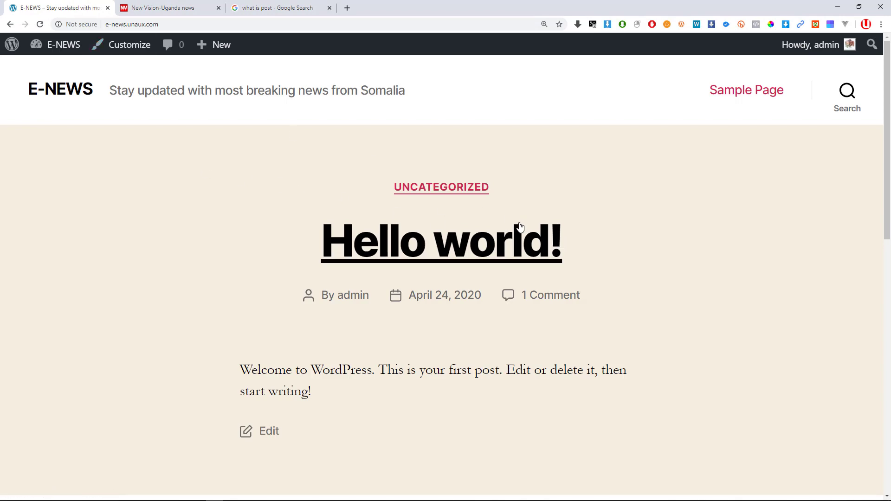
scroll(297, 271, "down", 5)
scroll(298, 270, "down", 5)
scroll(302, 278, "up", 10)
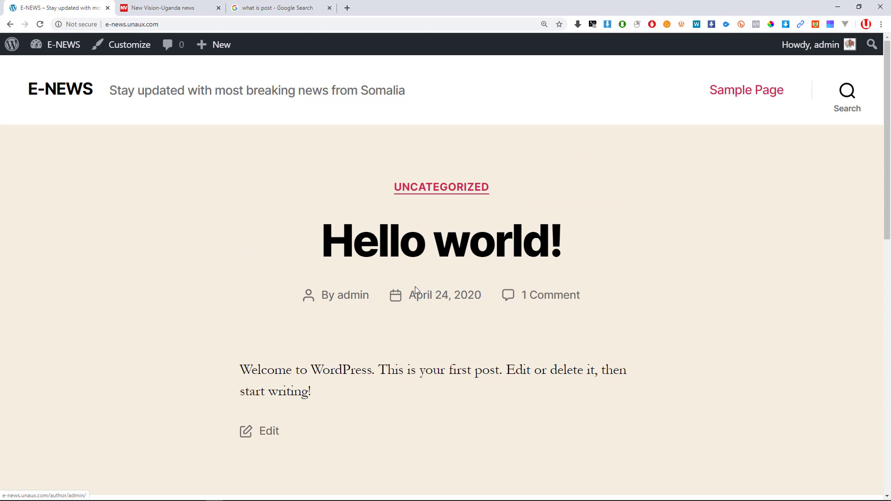
scroll(428, 286, "down", 10)
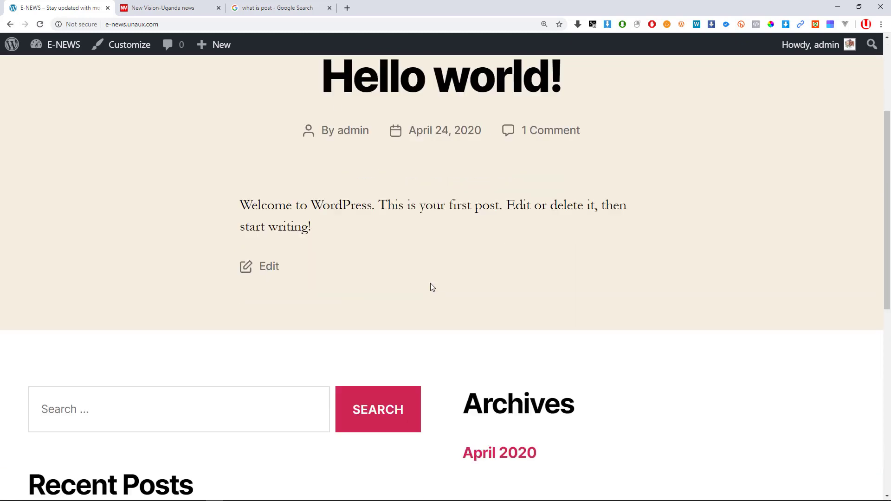
scroll(441, 283, "up", 8)
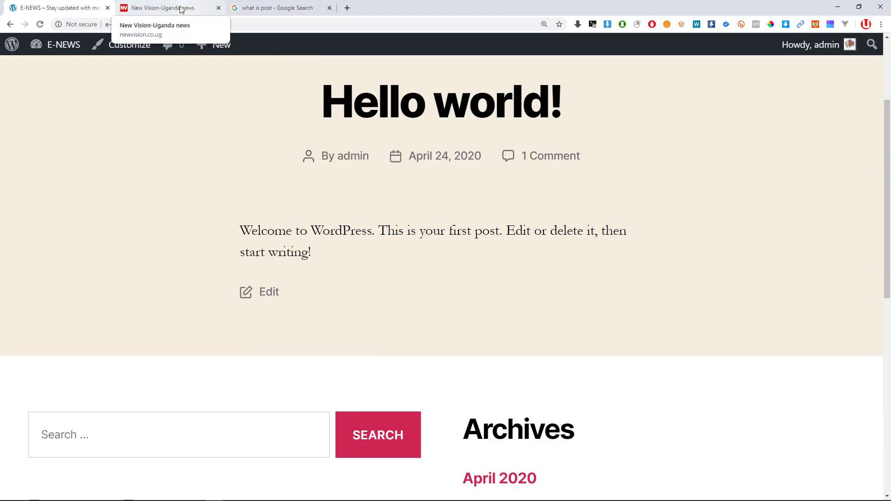
Switch to the New Vision site, enlarge the page and browse the headlines.
left_click(180, 6)
scroll(405, 261, "up", 6)
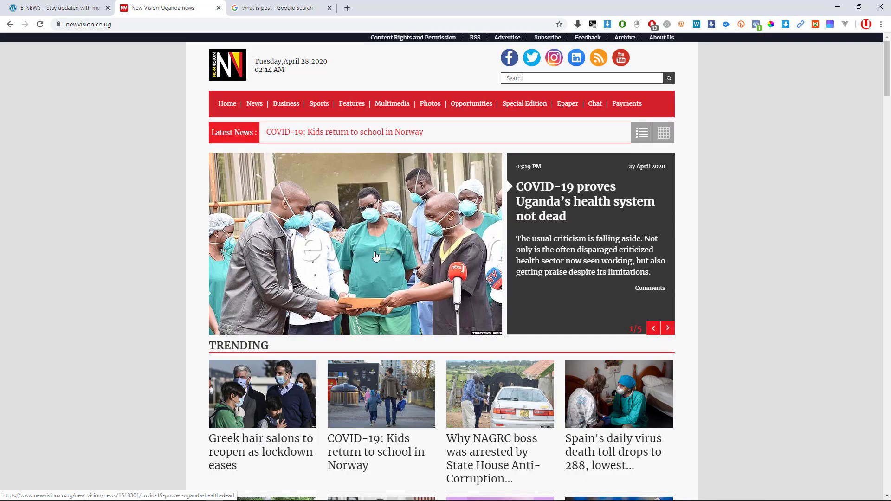
key("ctrl+plus")
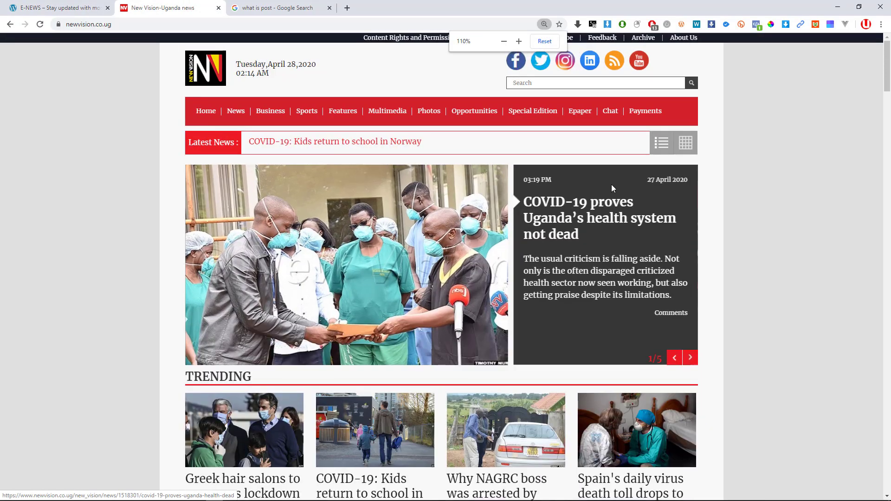
scroll(372, 204, "down", 8)
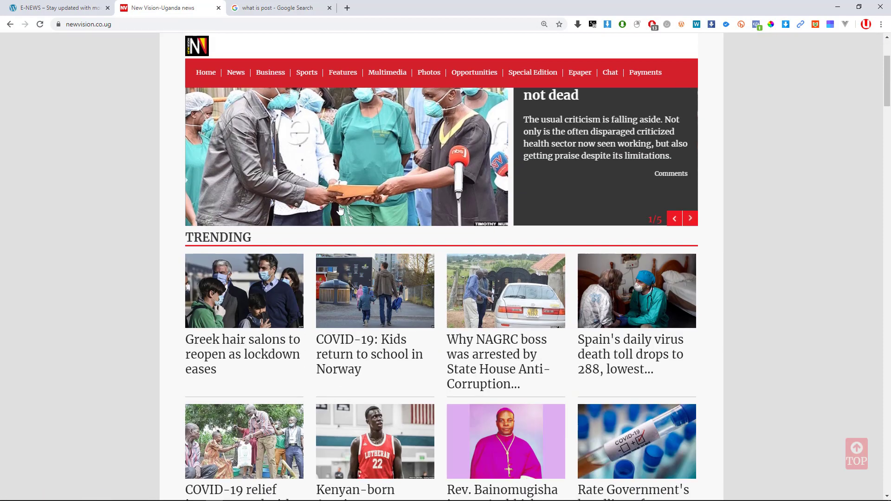
scroll(376, 206, "up", 3)
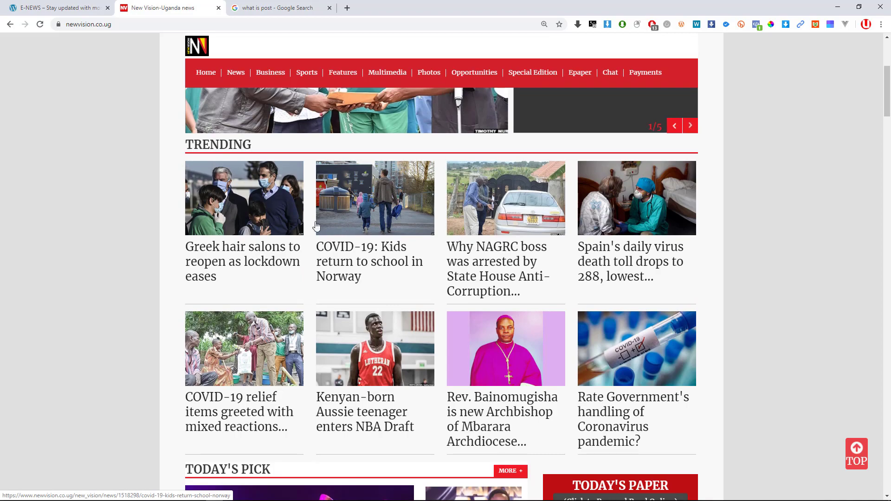
scroll(315, 227, "up", 5)
scroll(503, 243, "down", 12)
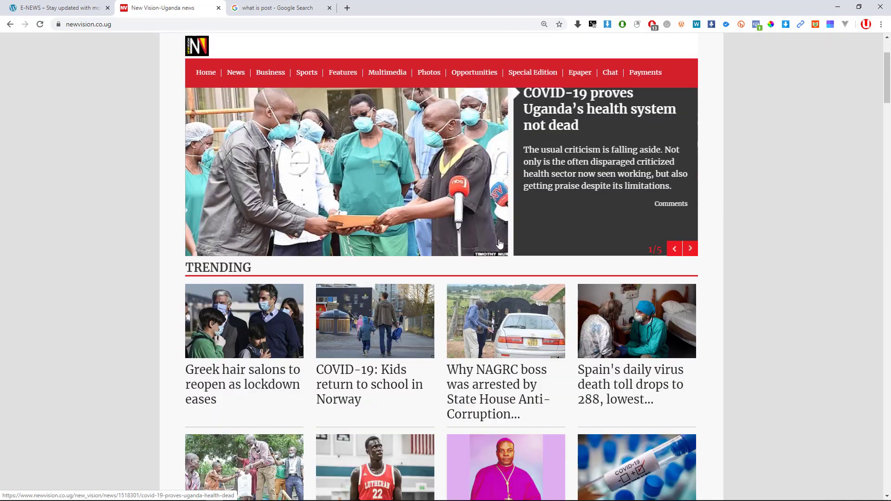
scroll(504, 243, "up", 6)
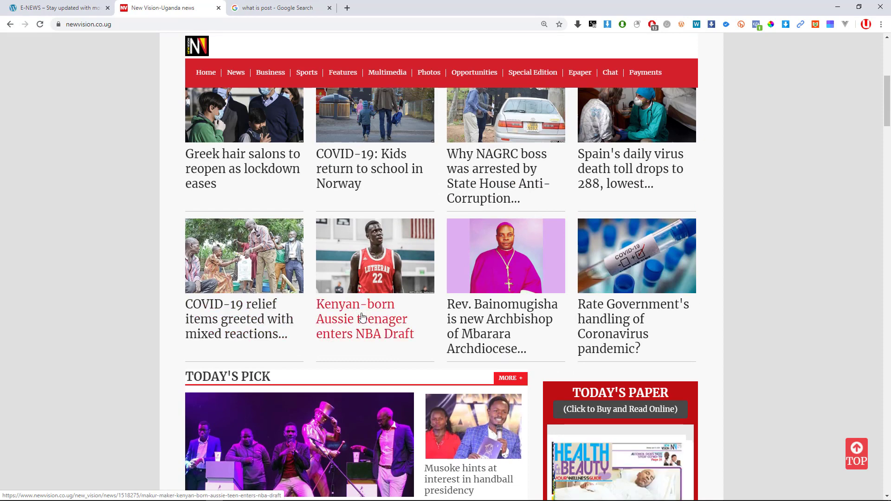
scroll(586, 273, "up", 3)
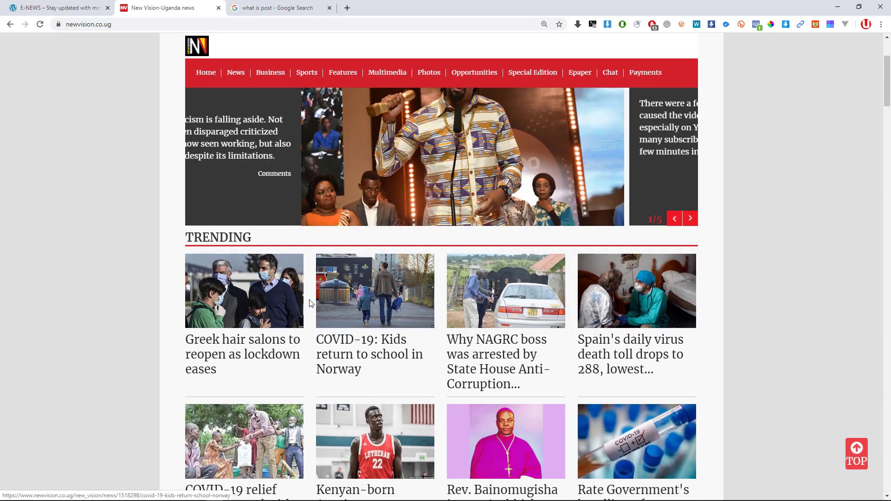
scroll(594, 302, "up", 2)
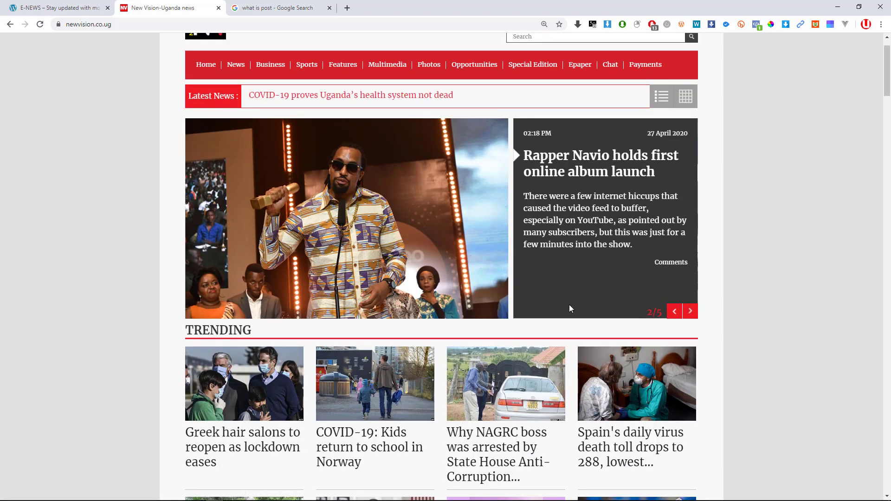
scroll(356, 368, "down", 2)
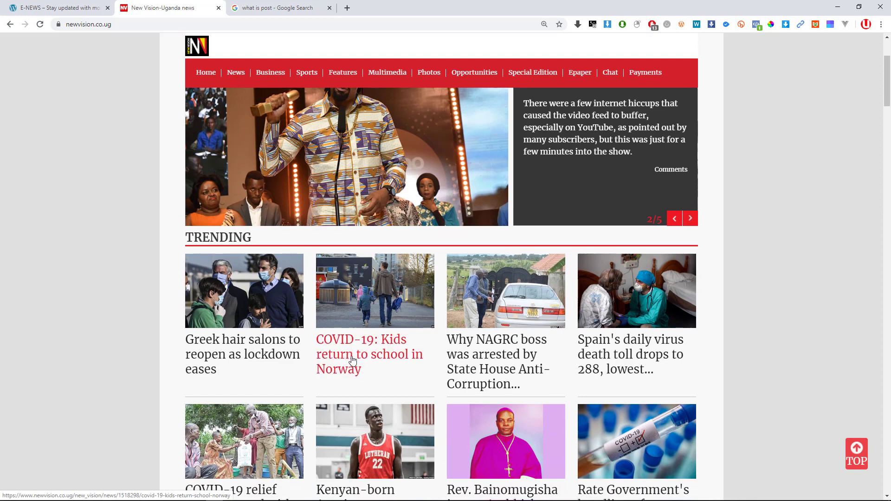
Open and read the 'COVID-19: Kids return to school in Norway' article.
left_click(352, 354)
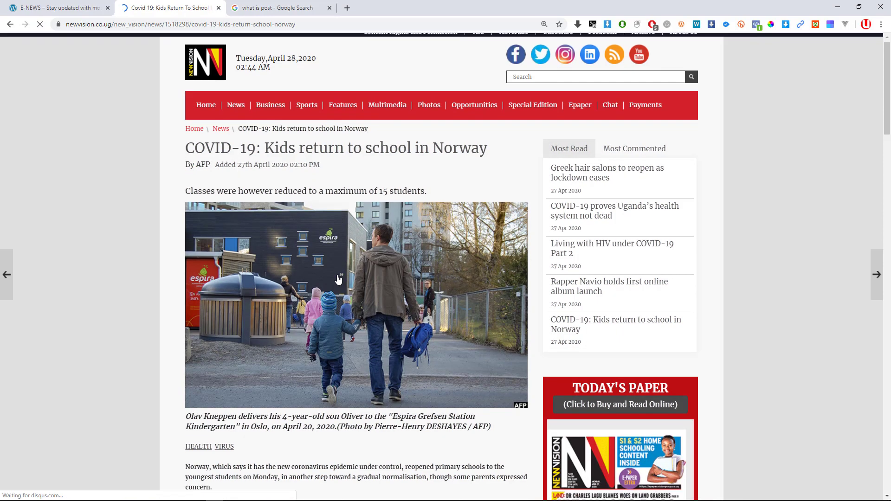
scroll(344, 272, "down", 10)
scroll(344, 269, "down", 18)
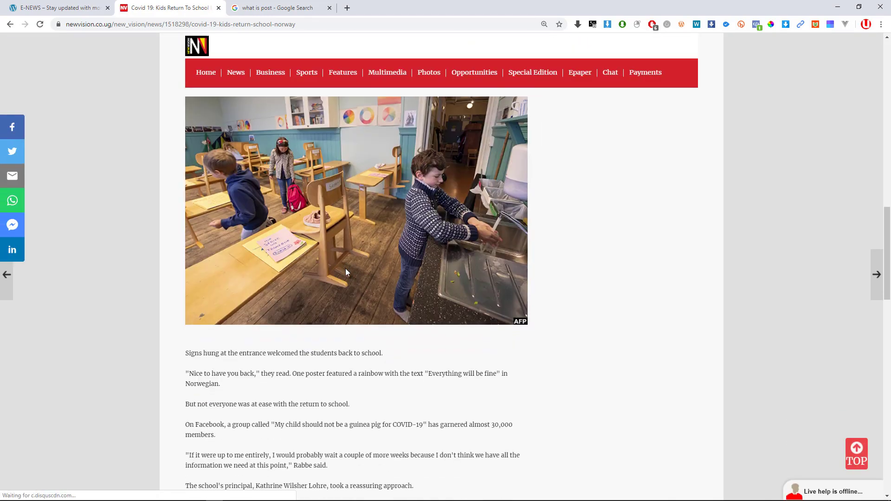
scroll(348, 268, "down", 8)
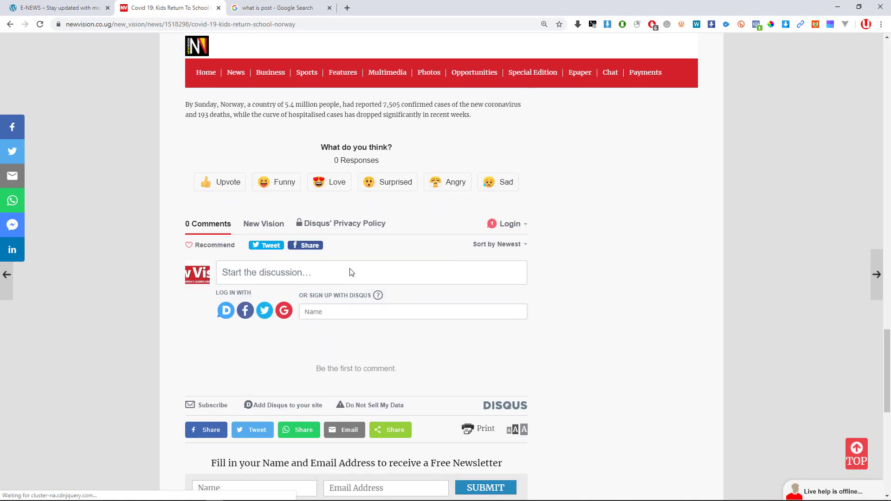
scroll(352, 269, "up", 16)
scroll(390, 248, "up", 18)
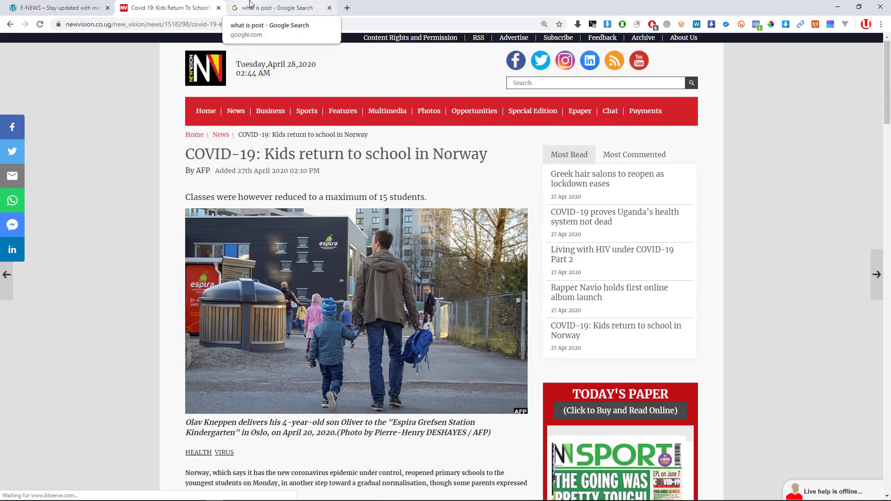
Go back to the E-NEWS site tab.
left_click(61, 8)
scroll(442, 198, "up", 3)
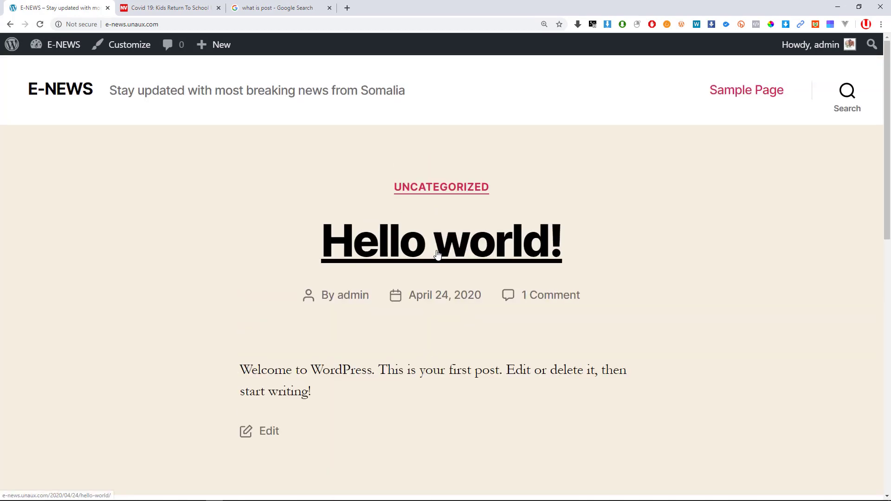
key("alt+Tab")
left_click(197, 189)
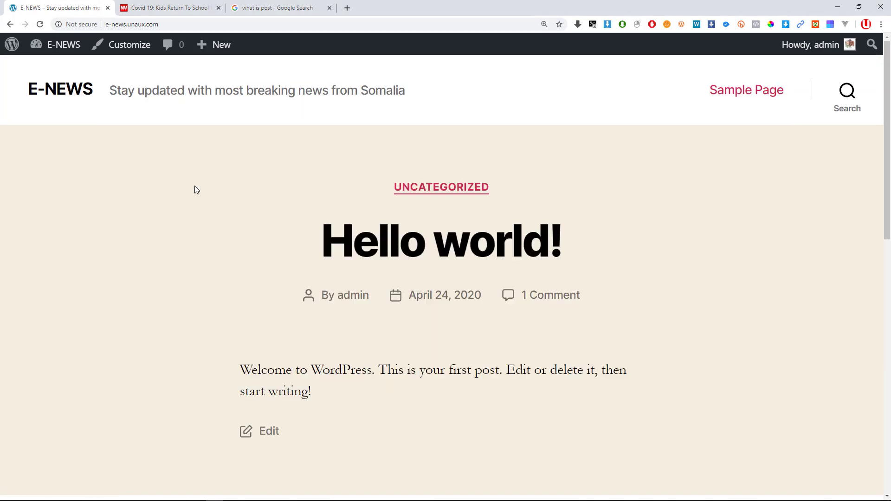
Highlight topic 5, 'Posts vs. pages in WordPress', green in Word and return to the browser.
key("alt+Tab")
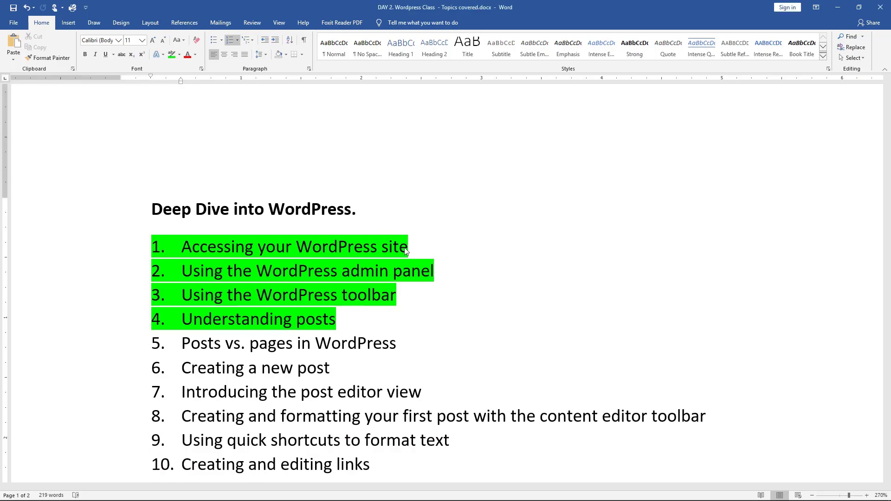
left_click_drag(421, 342, 143, 351)
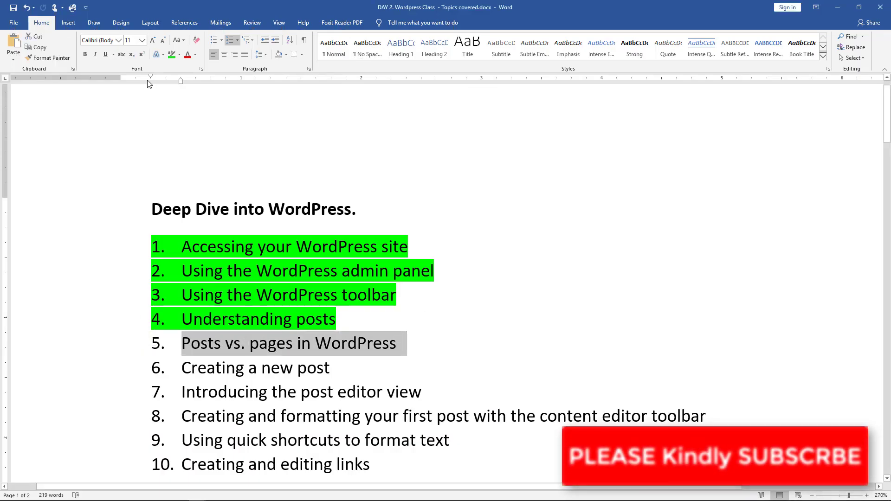
left_click(172, 55)
left_click(405, 315)
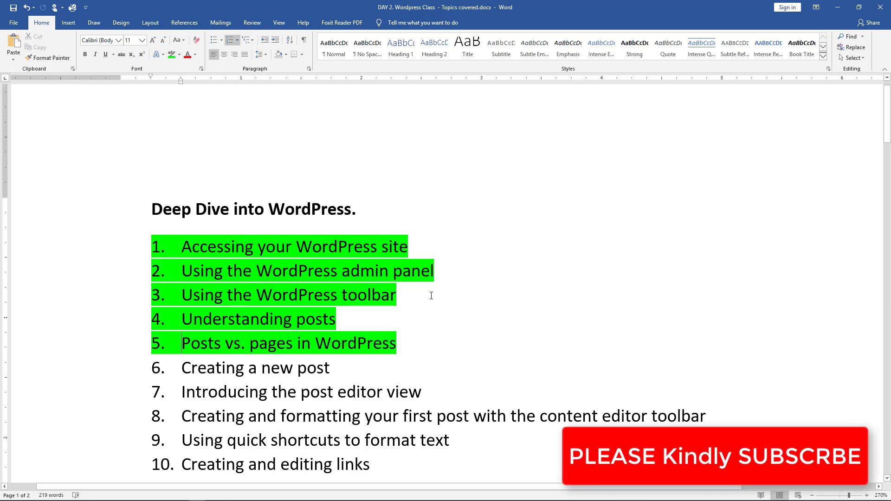
key("alt+Tab")
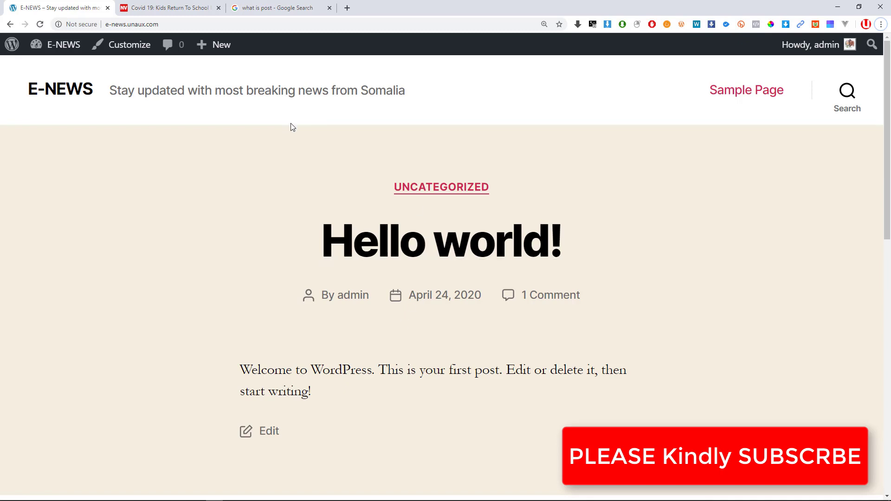
Scroll to the E-NEWS footer, then reopen the Norway article and scroll to Related articles.
scroll(448, 199, "down", 7)
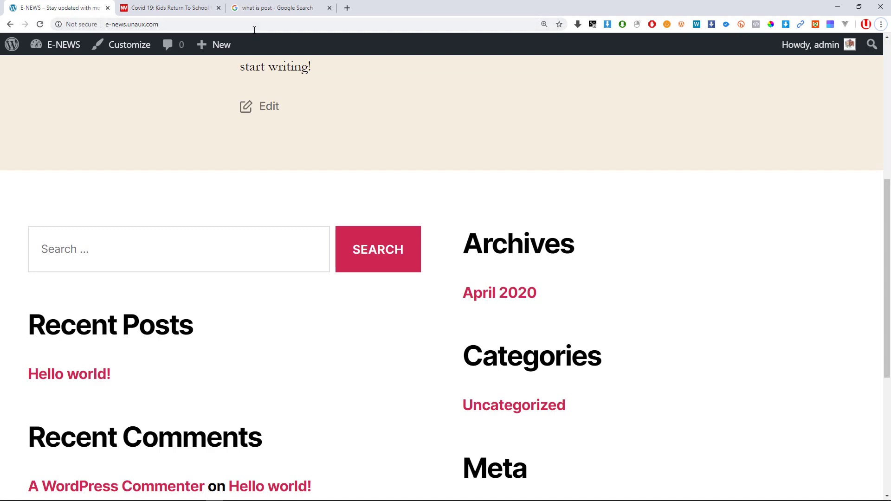
scroll(222, 289, "down", 6)
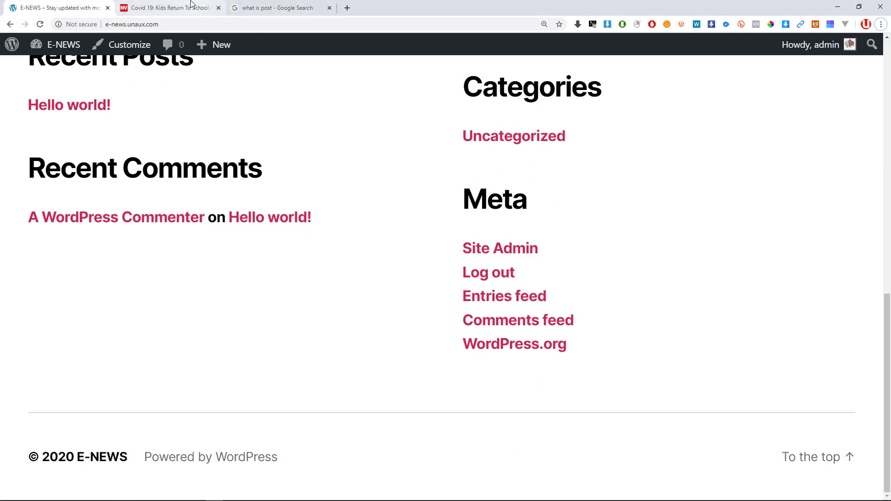
left_click(190, 8)
scroll(449, 303, "down", 10)
scroll(445, 297, "down", 20)
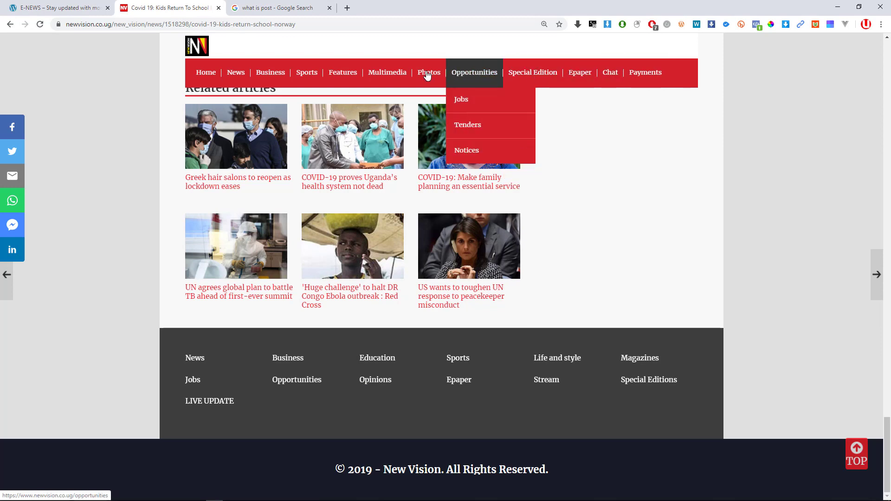
Switch to the 'what is post' search tab, then open a new blank browser tab.
mouse_move(436, 72)
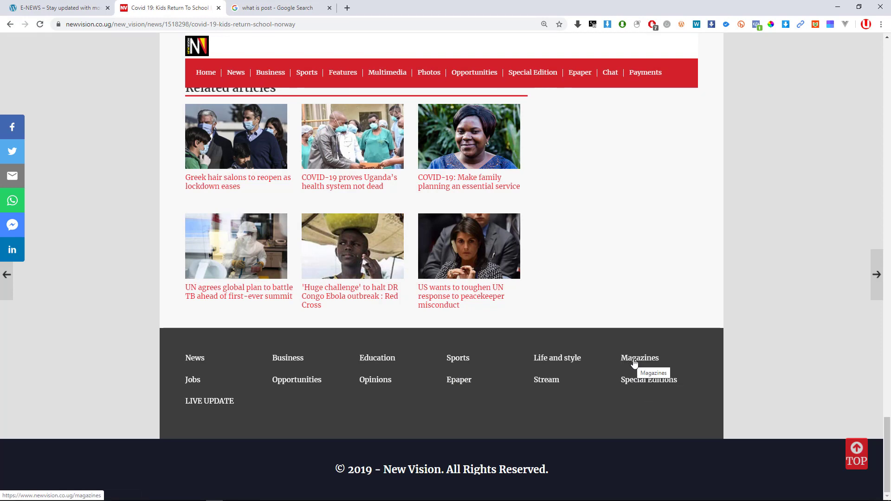
left_click(292, 5)
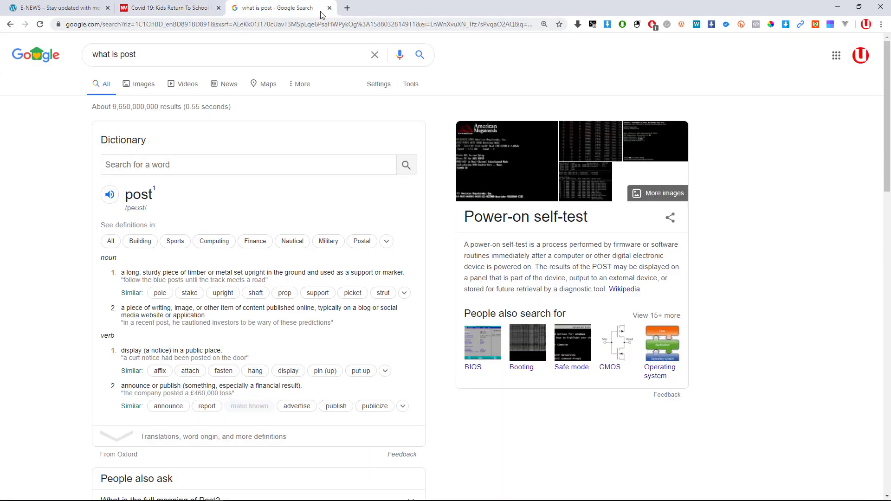
left_click(347, 8)
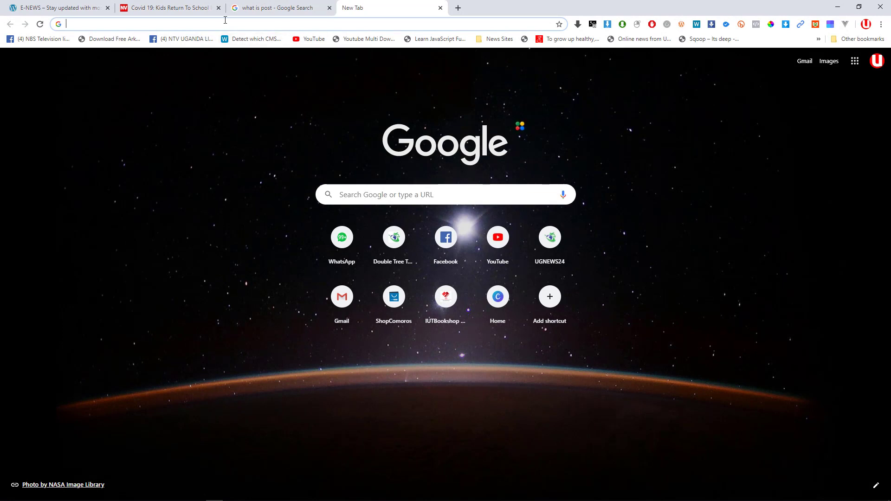
Search Google for 'news' and open the Fox News result in a new tab.
type("news")
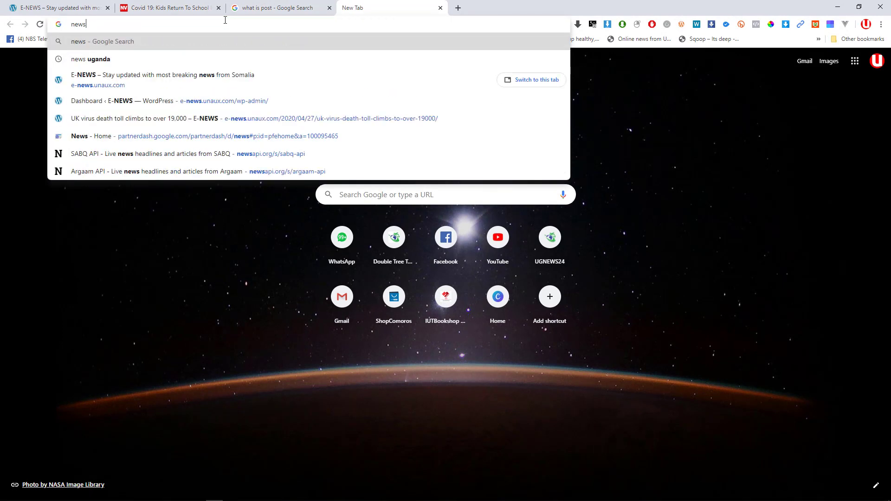
key("Return")
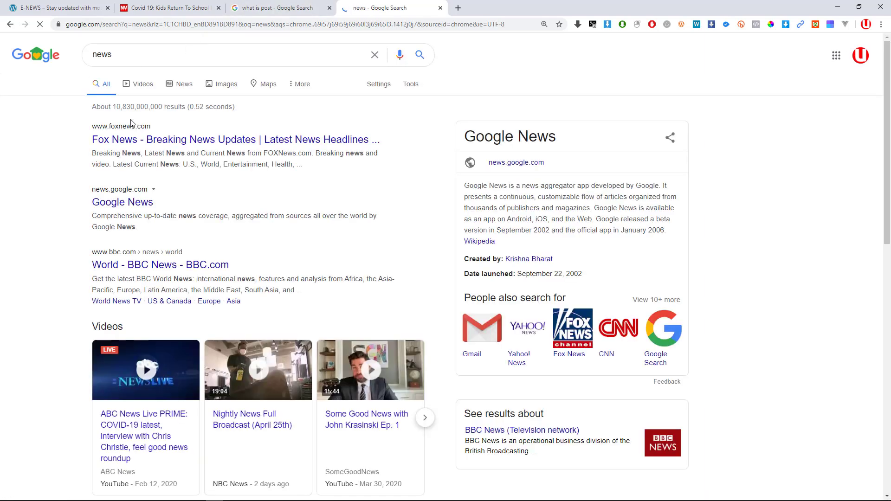
middle_click(131, 139)
scroll(131, 149, "down", 1)
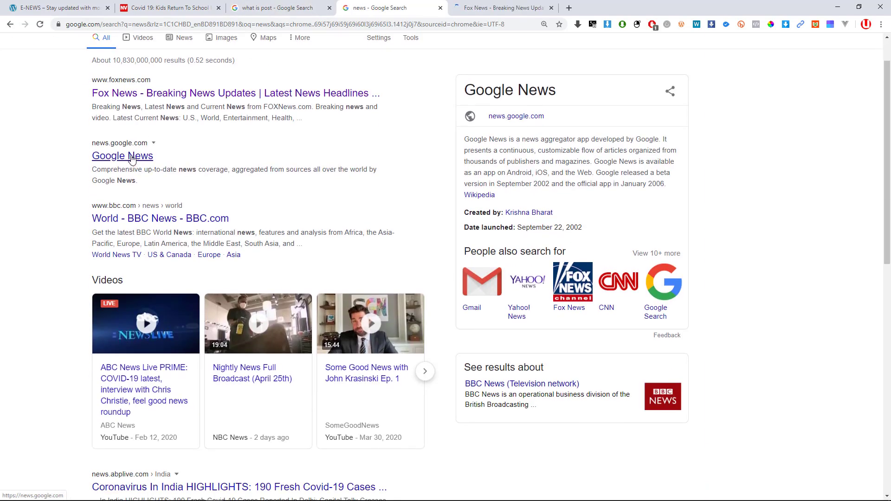
left_click(479, 8)
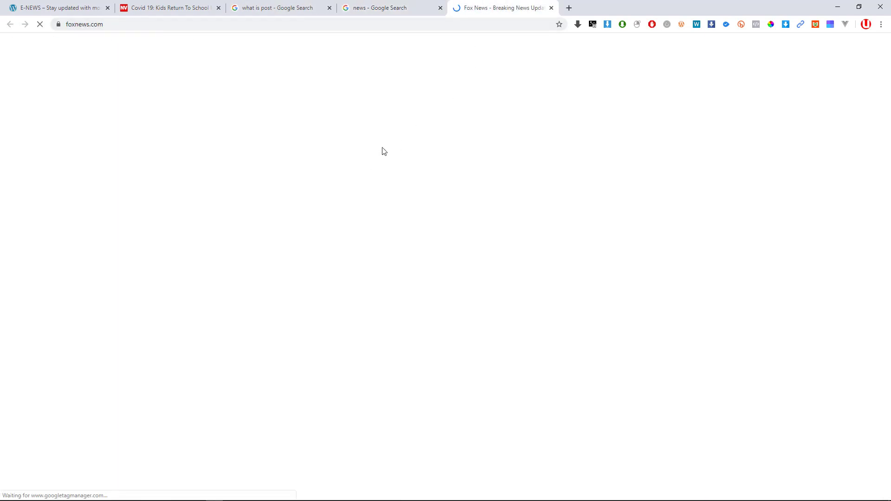
Move the Fox News tab beside the Norway article tab and scroll to the page footer.
left_click_drag(480, 6, 259, 6)
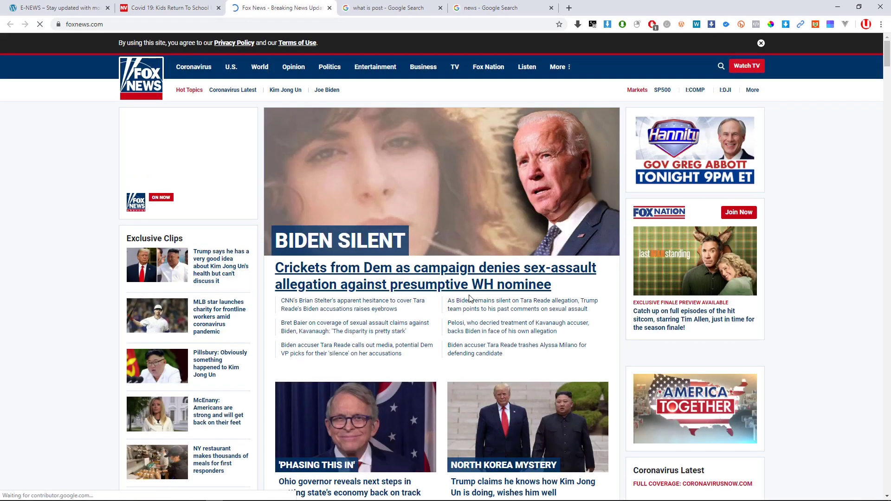
scroll(483, 281, "down", 15)
scroll(484, 281, "down", 20)
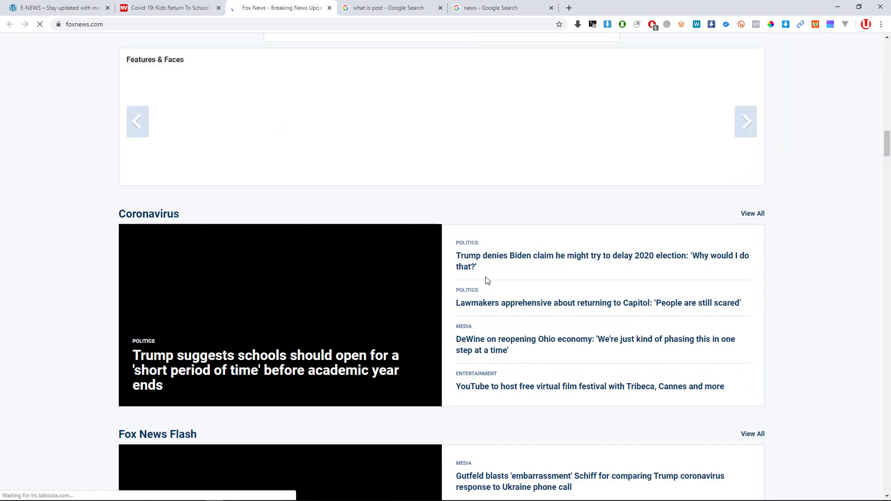
scroll(783, 269, "down", 6)
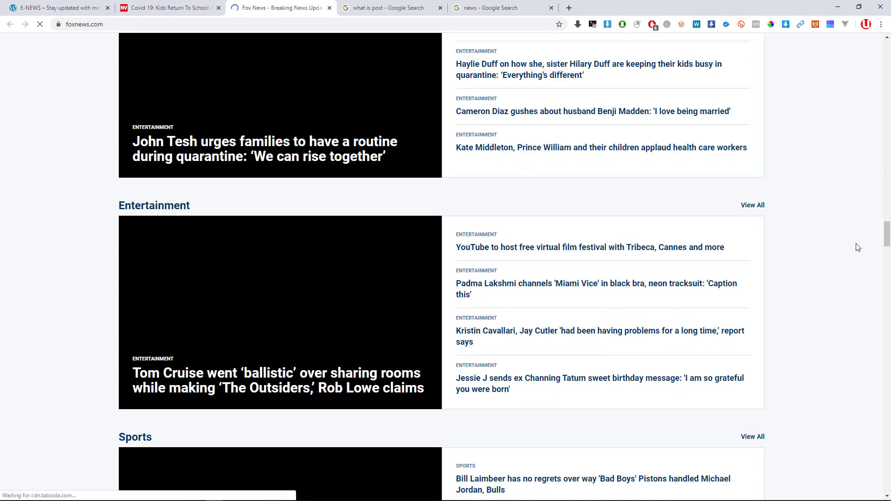
left_click_drag(887, 235, 887, 494)
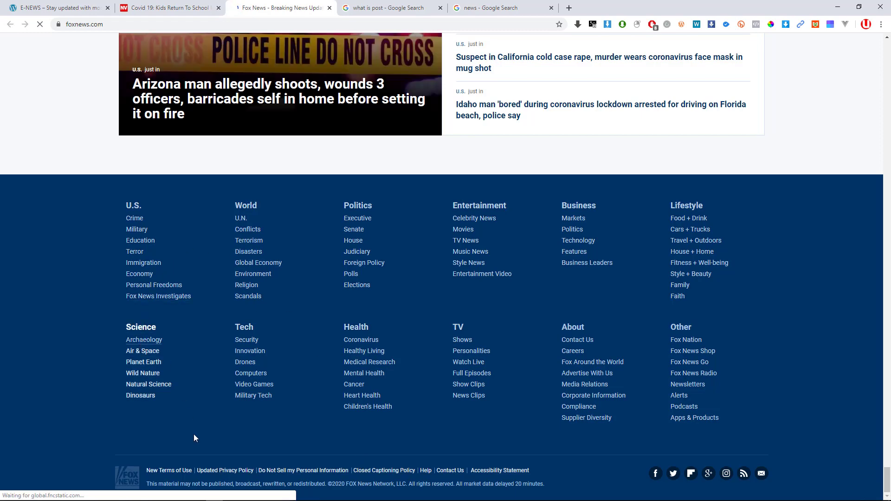
Zoom the Fox News page in to about 175%.
key("ctrl+plus")
key("ctrl+plus")
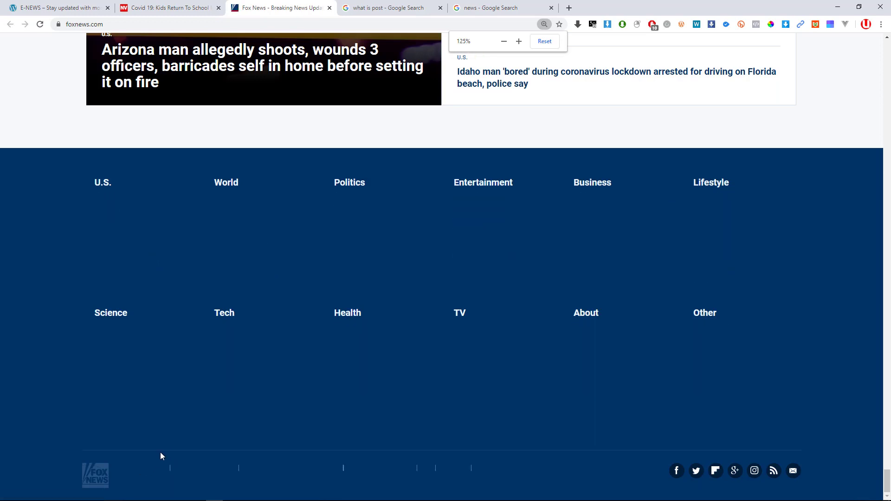
key("ctrl+plus")
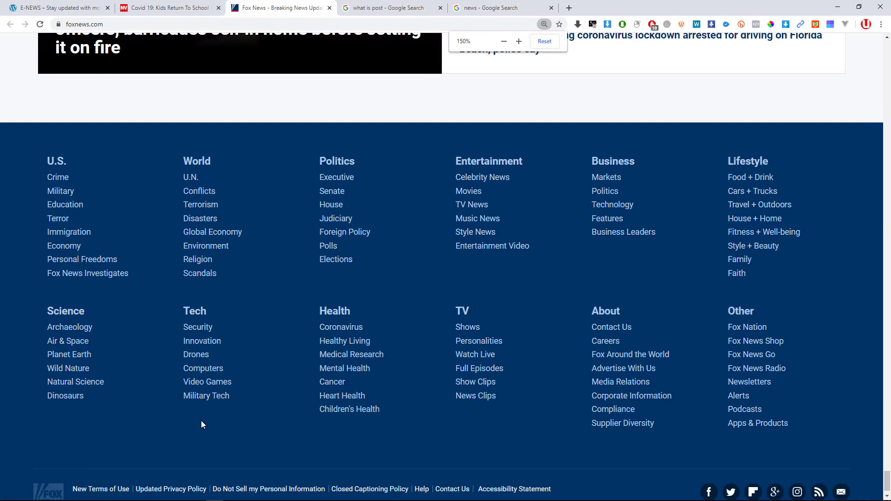
key("ctrl+plus")
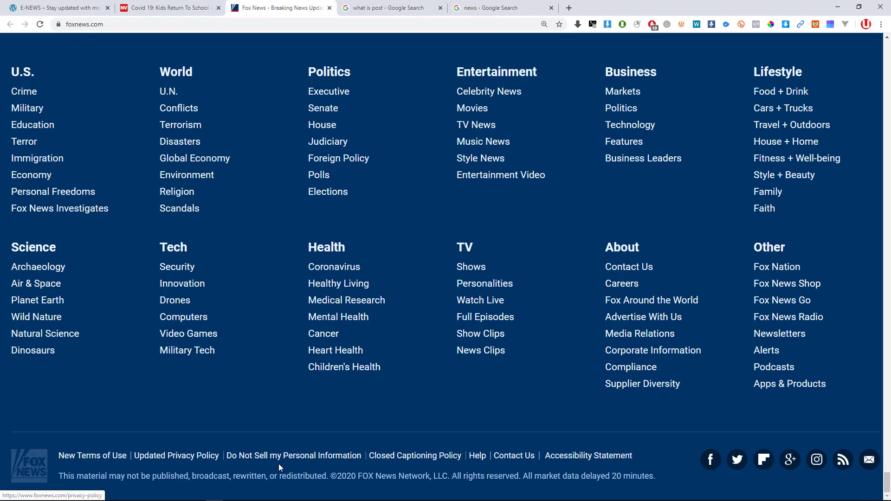
scroll(303, 364, "up", 7)
scroll(327, 348, "up", 9)
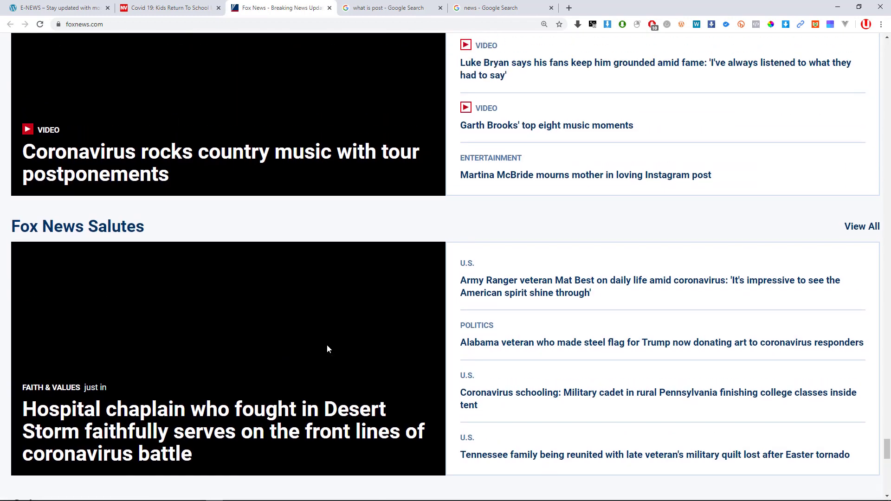
key("ctrl+minus")
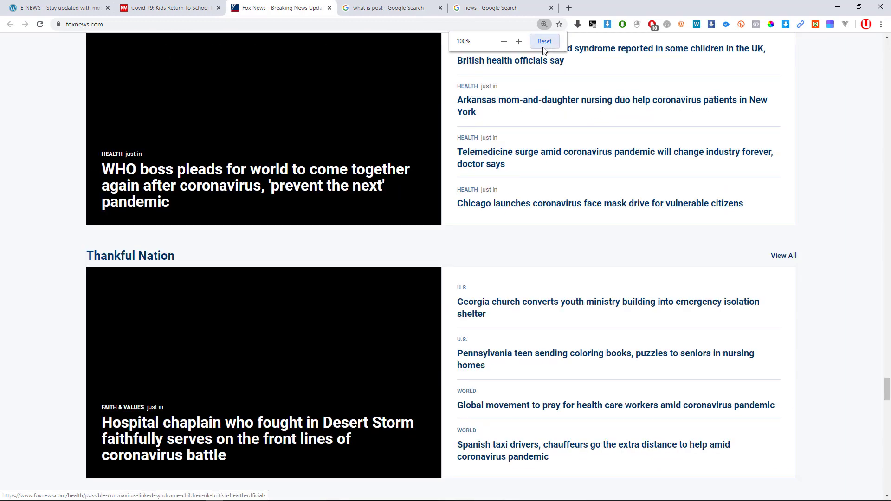
scroll(417, 197, "up", 8)
scroll(373, 224, "up", 5)
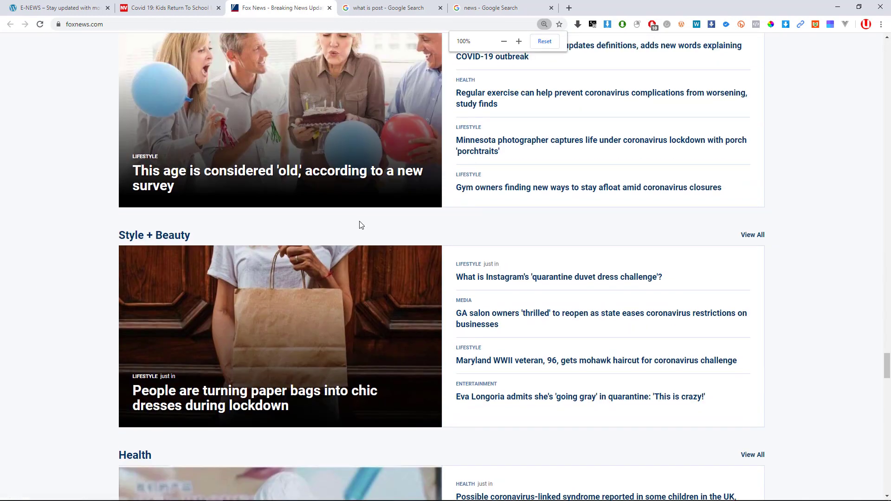
scroll(367, 219, "up", 12)
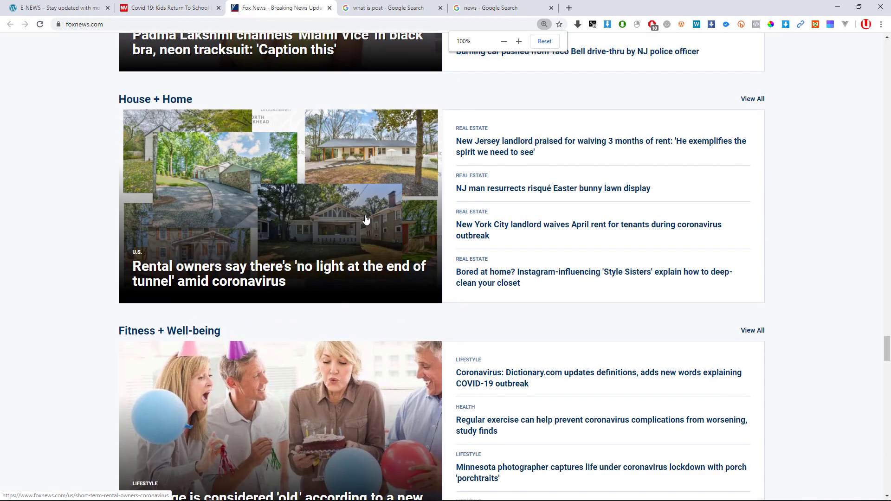
scroll(363, 199, "up", 20)
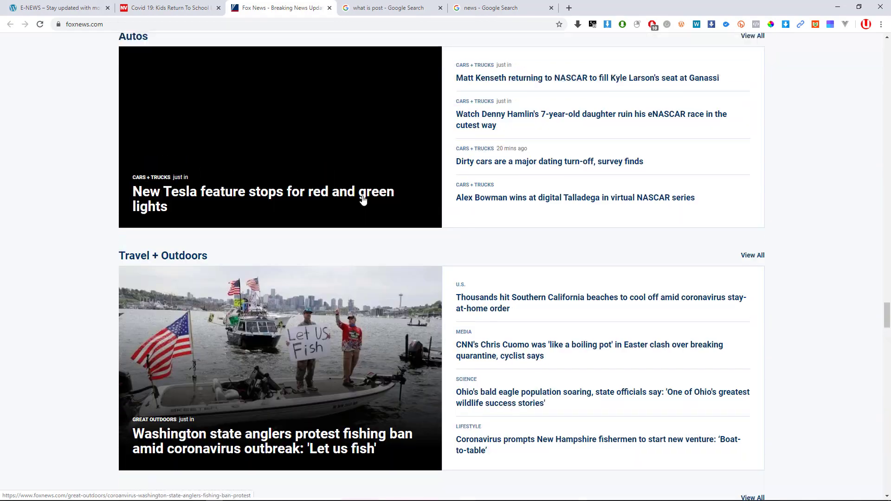
scroll(368, 198, "up", 20)
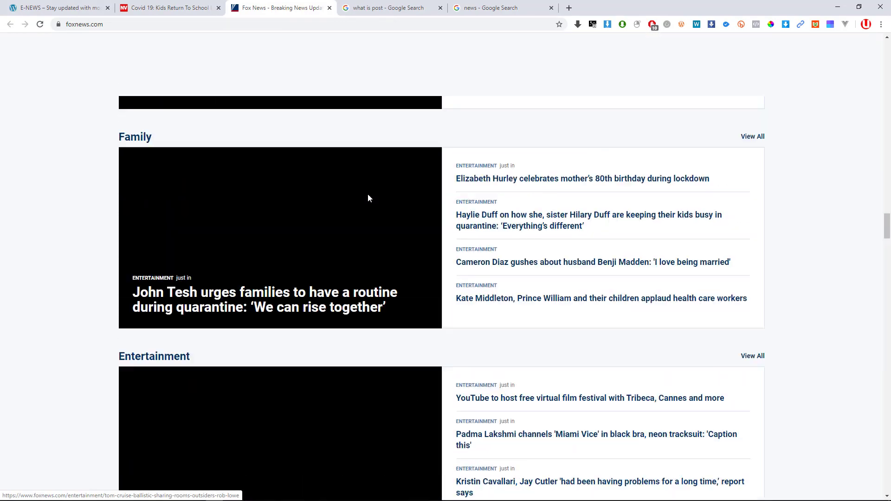
scroll(390, 181, "up", 20)
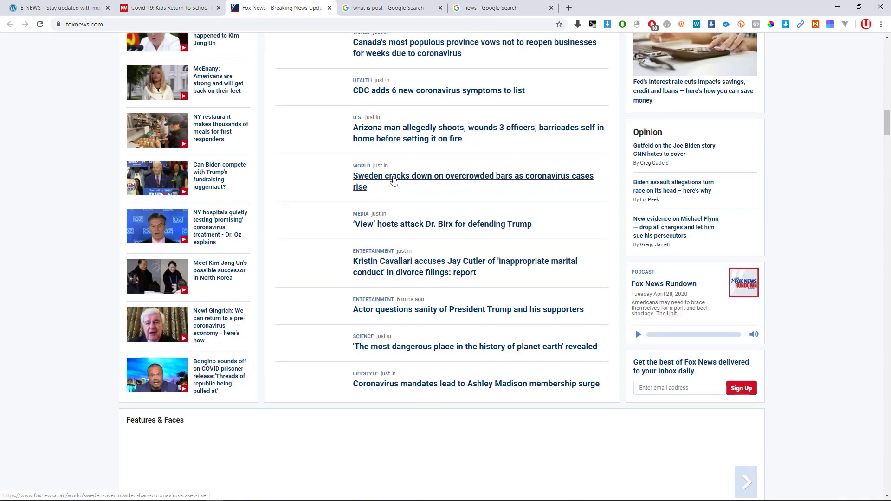
scroll(394, 180, "up", 8)
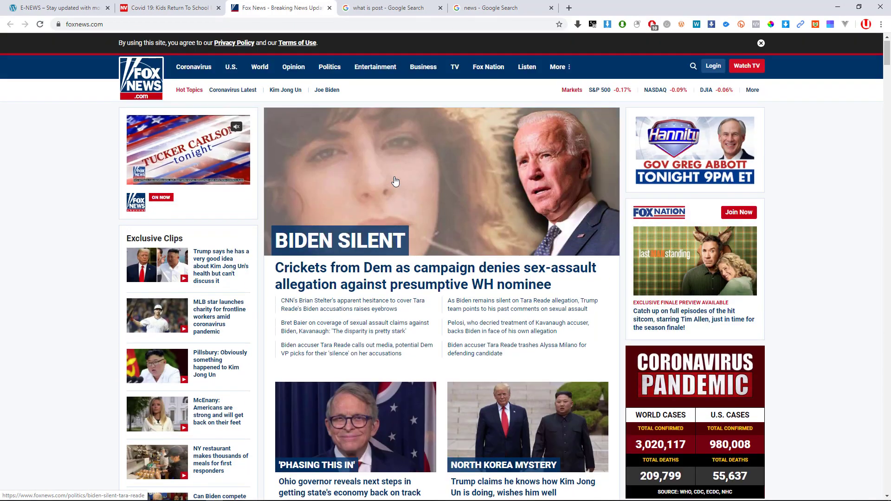
scroll(377, 271, "down", 3)
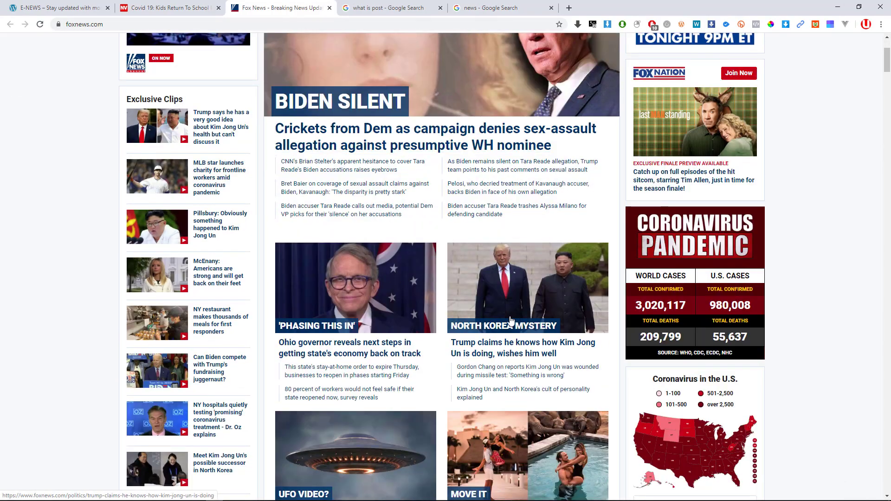
scroll(415, 328, "down", 3)
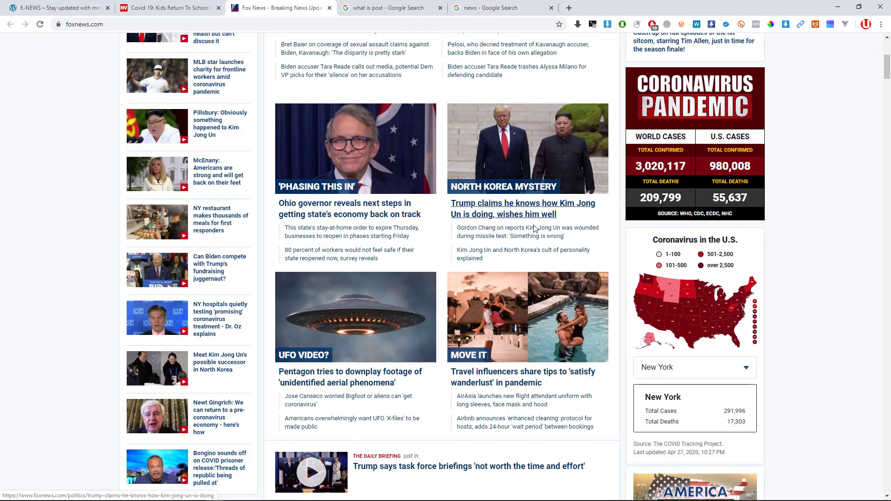
scroll(510, 279, "down", 3)
scroll(483, 312, "down", 13)
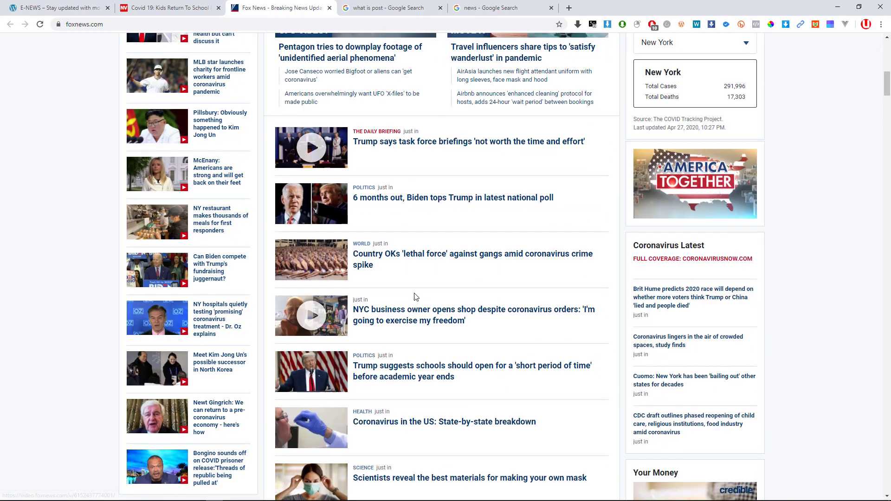
scroll(370, 299, "down", 14)
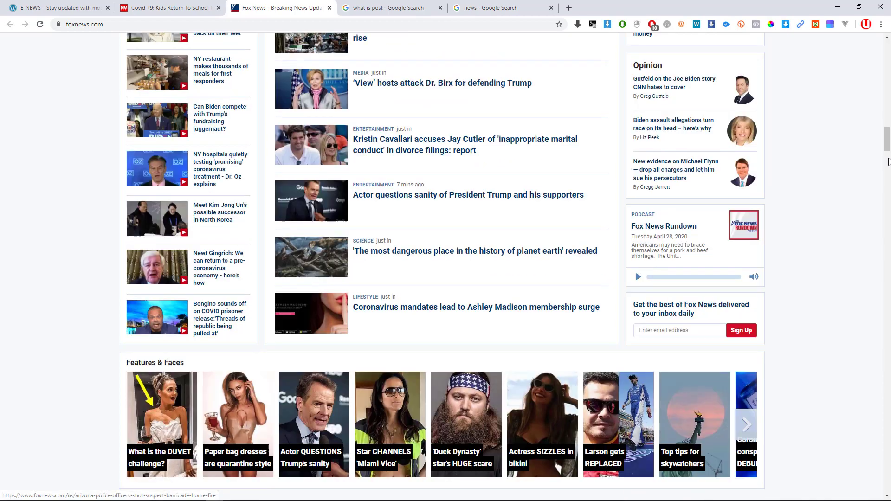
left_click_drag(888, 161, 887, 497)
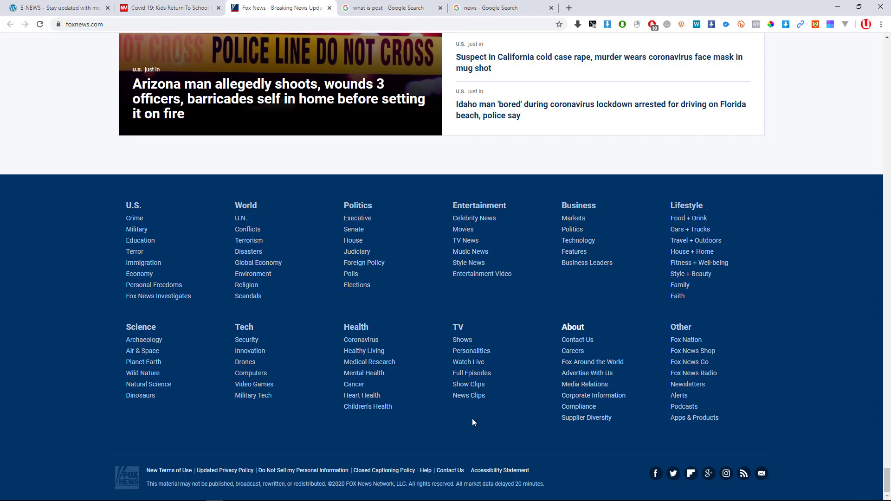
left_click_drag(887, 483, 888, 47)
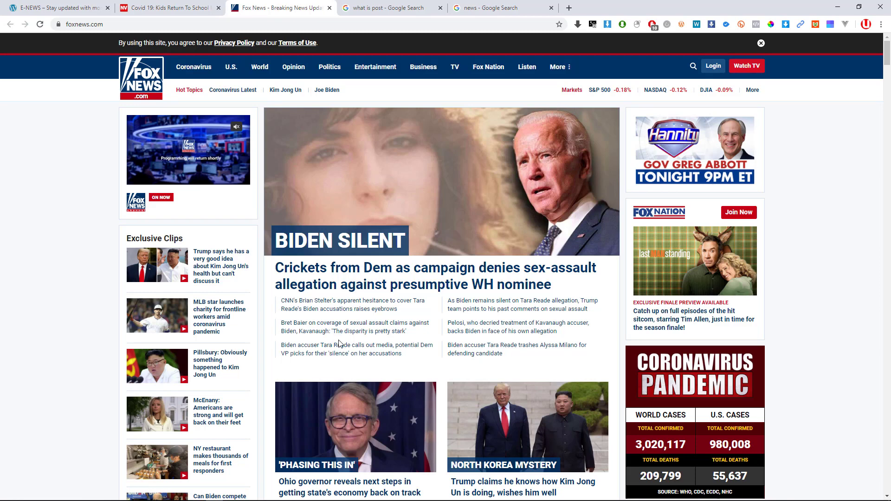
scroll(339, 344, "down", 10)
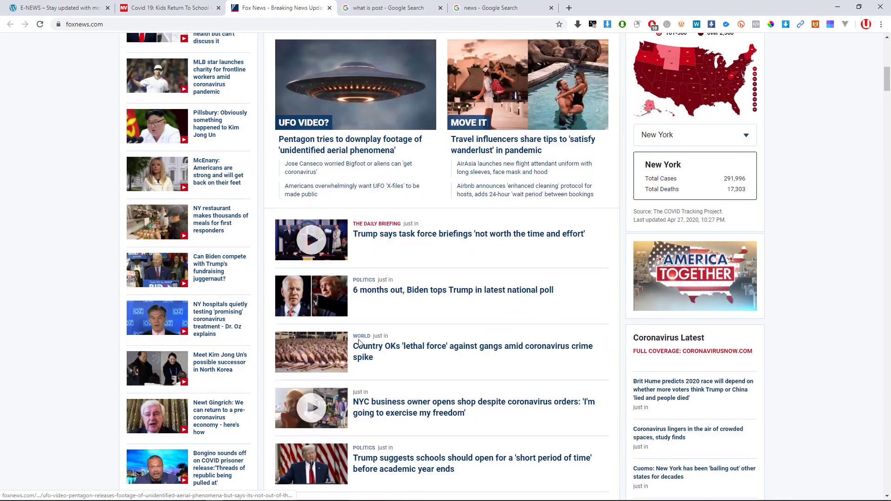
scroll(367, 344, "up", 10)
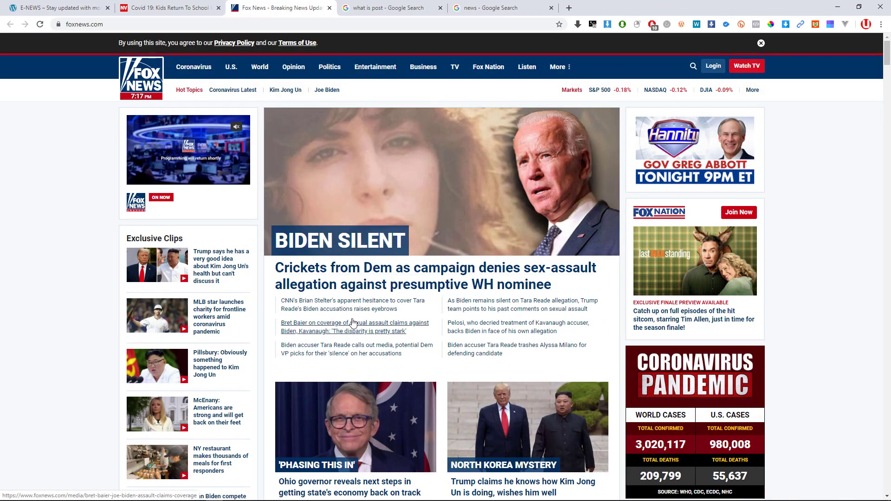
scroll(381, 279, "down", 6)
scroll(377, 186, "up", 6)
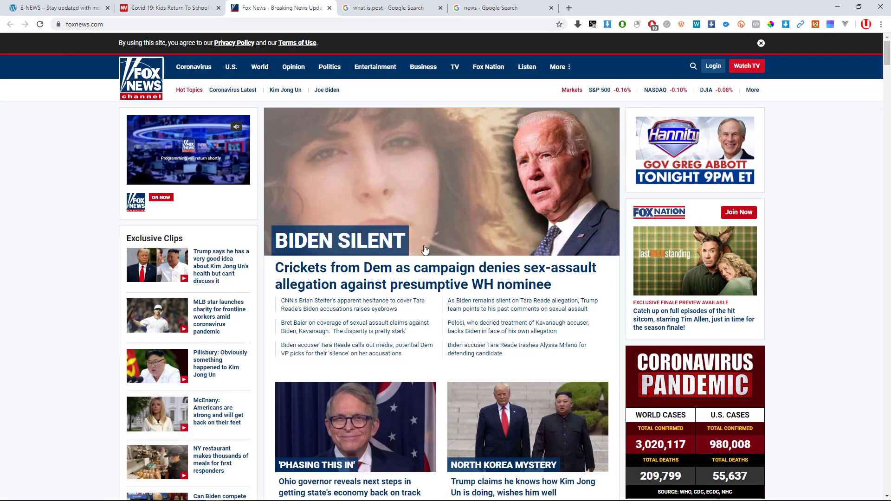
scroll(420, 246, "down", 15)
scroll(419, 246, "up", 15)
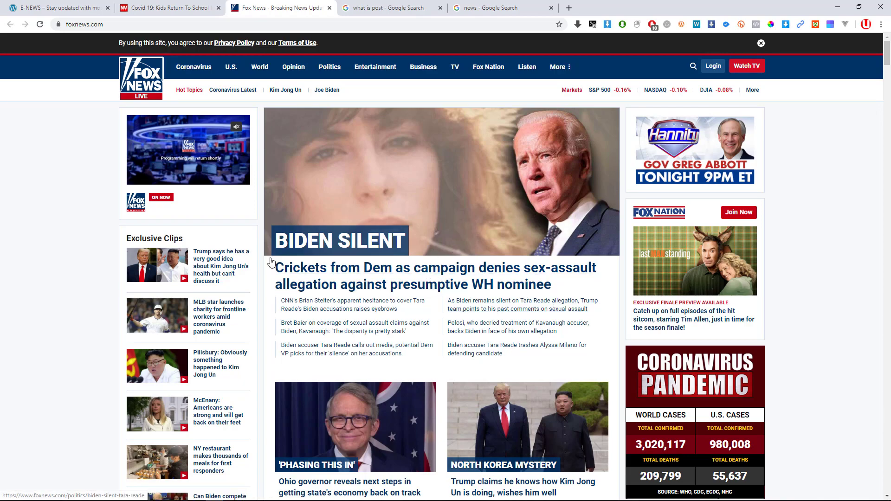
scroll(557, 303, "down", 11)
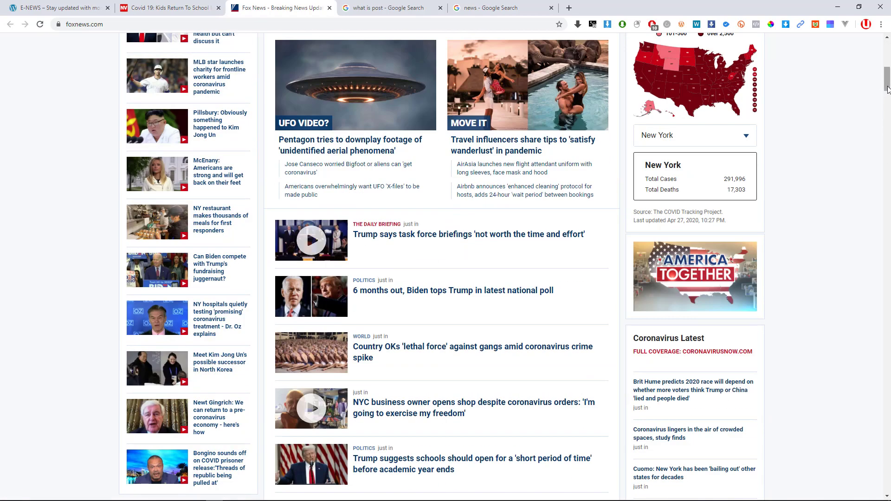
left_click_drag(887, 86, 890, 498)
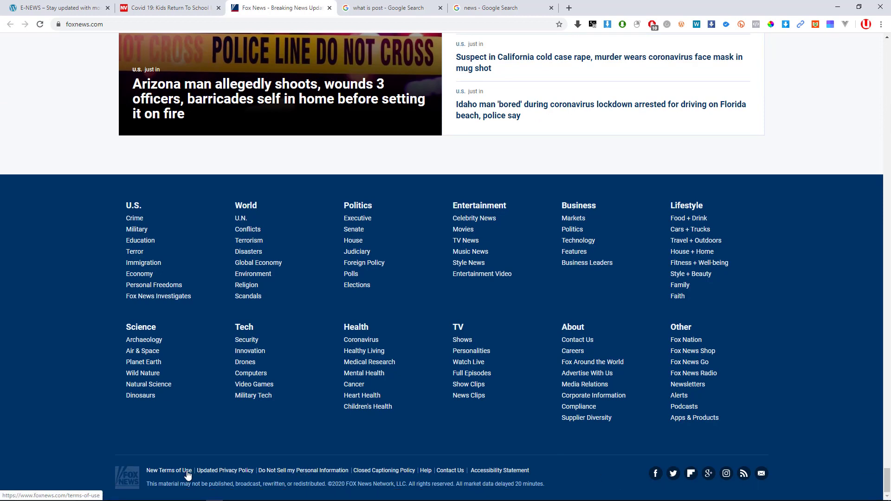
Open the Fox News 'New Terms of Use' footer link in its own tab and view it.
middle_click(173, 473)
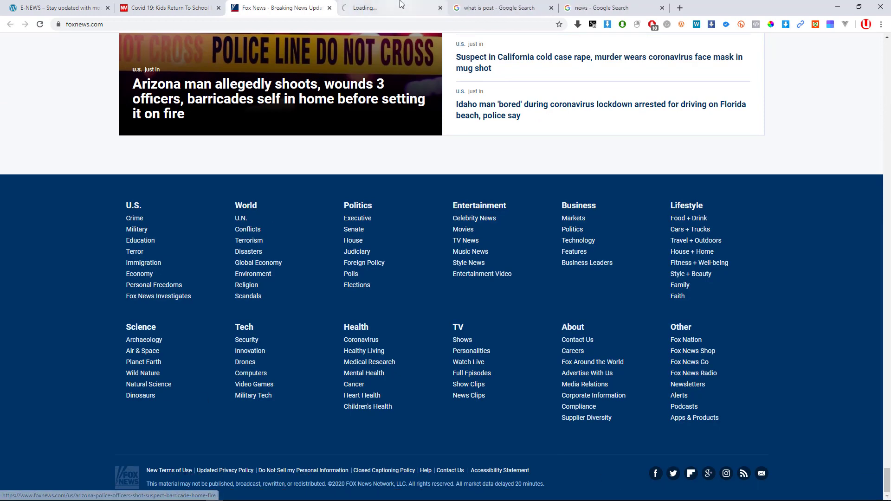
left_click(400, 9)
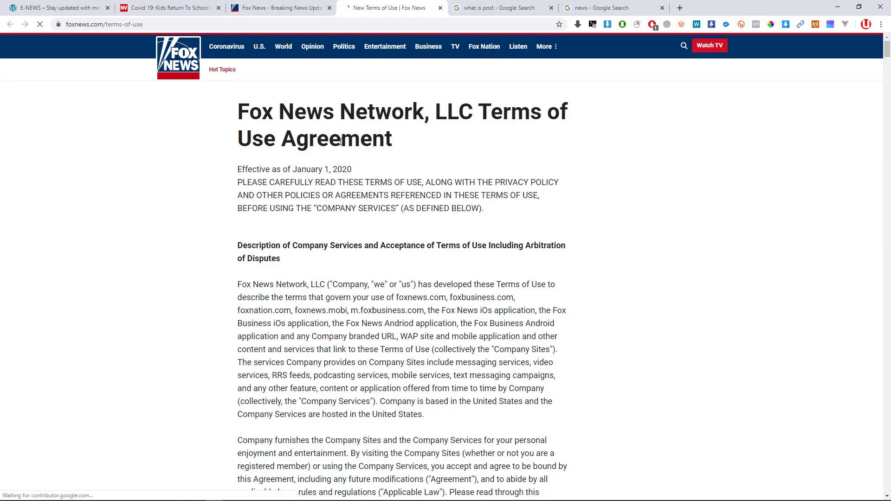
scroll(341, 141, "down", 15)
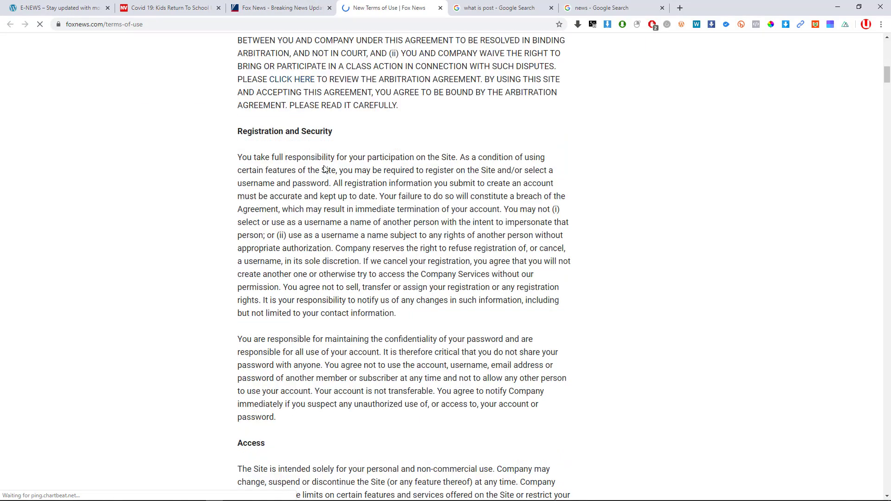
Switch between the Terms of Use page and the homepage, ending on the Fox News homepage.
left_click(261, 8)
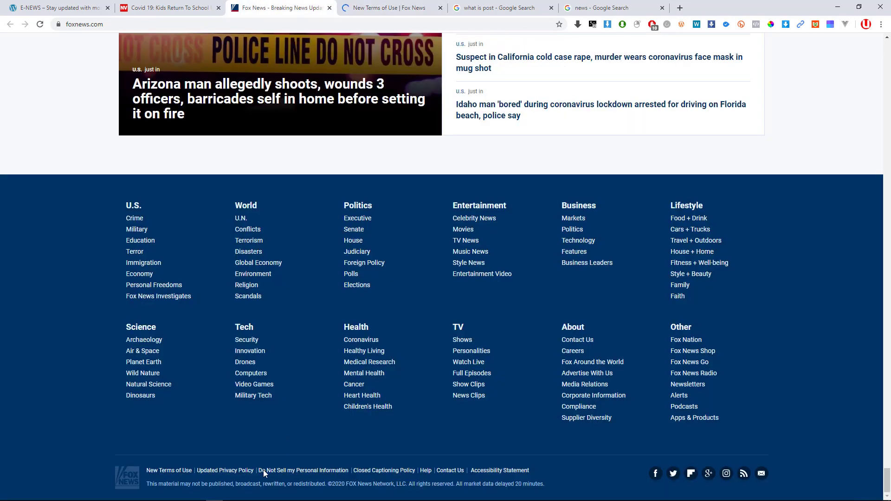
left_click(172, 471)
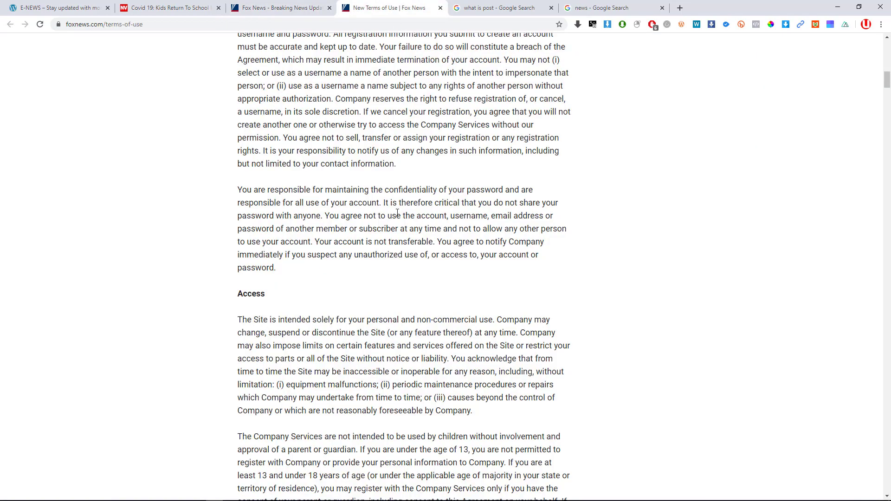
scroll(452, 251, "up", 10)
scroll(452, 251, "up", 3)
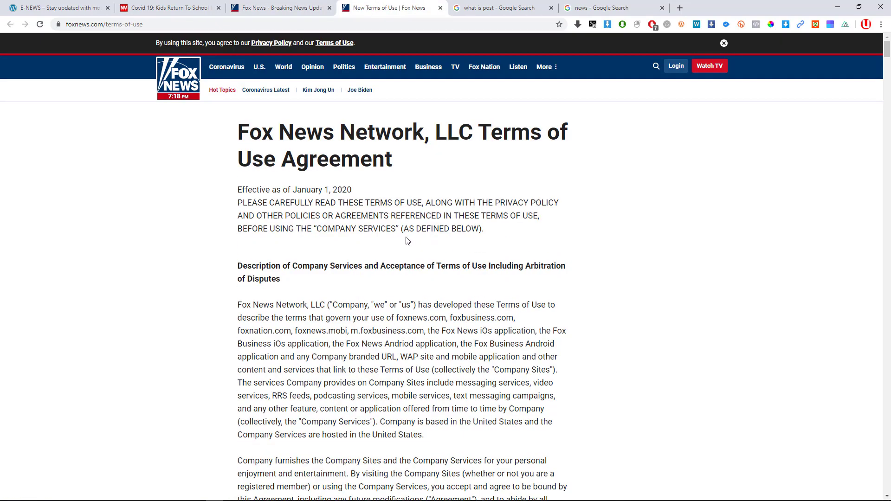
key("ctrl+shift+Tab")
scroll(301, 316, "up", 10)
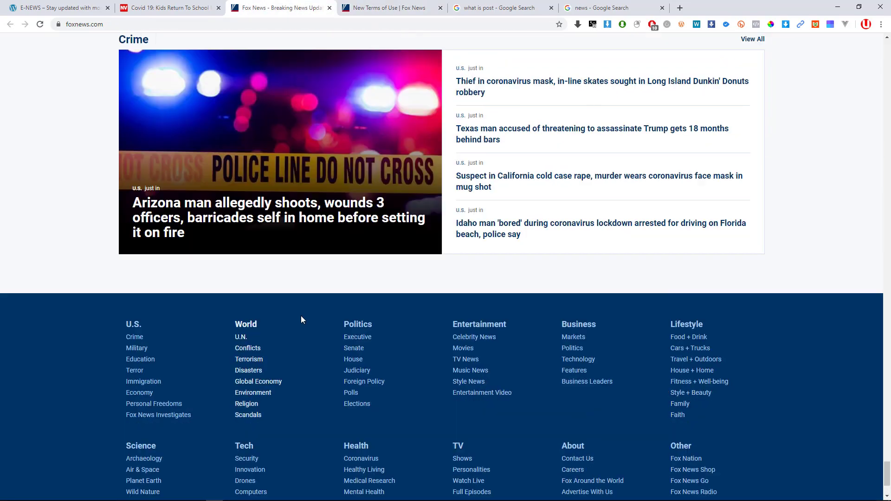
scroll(314, 307, "up", 20)
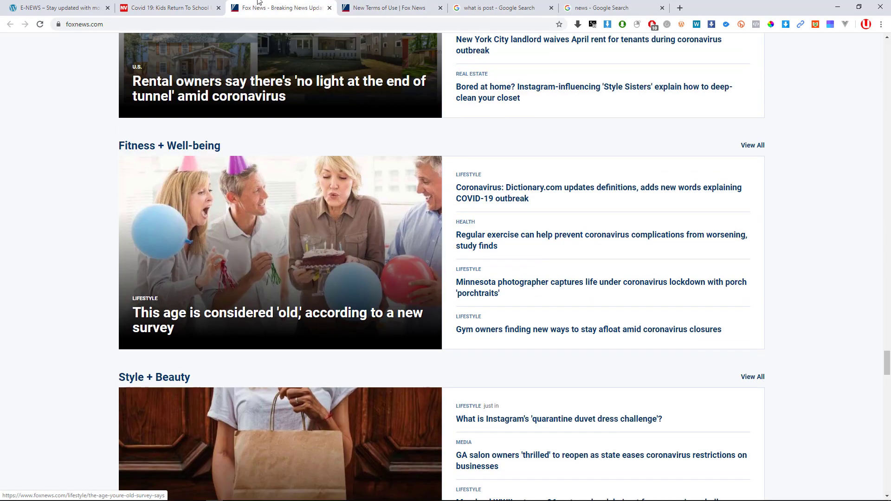
left_click(476, 5)
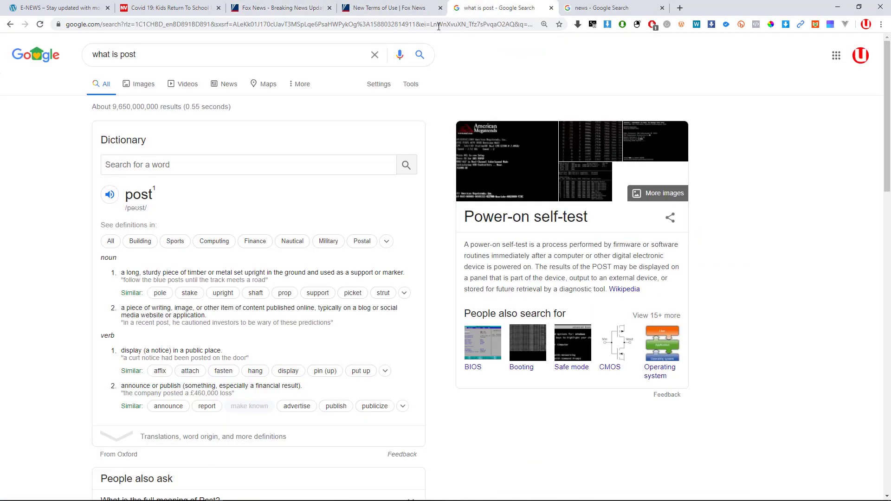
left_click(436, 26)
type("facebook.com")
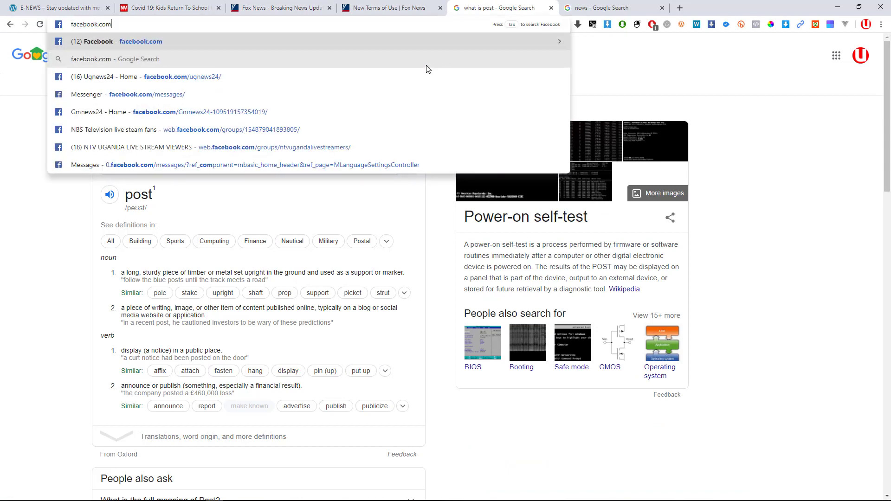
key("Return")
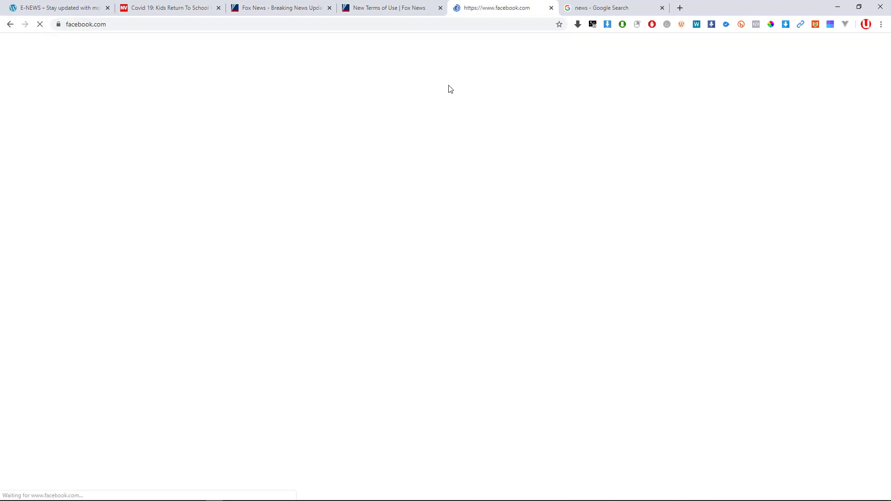
left_click(409, 5)
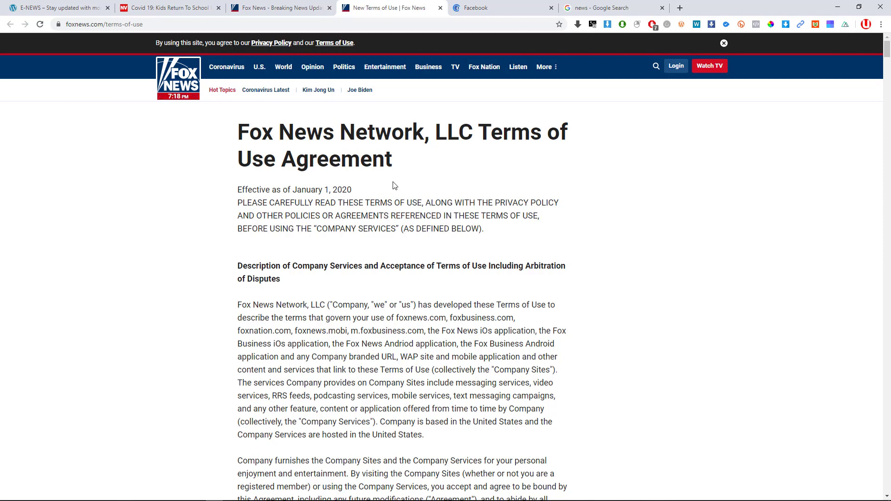
left_click(491, 5)
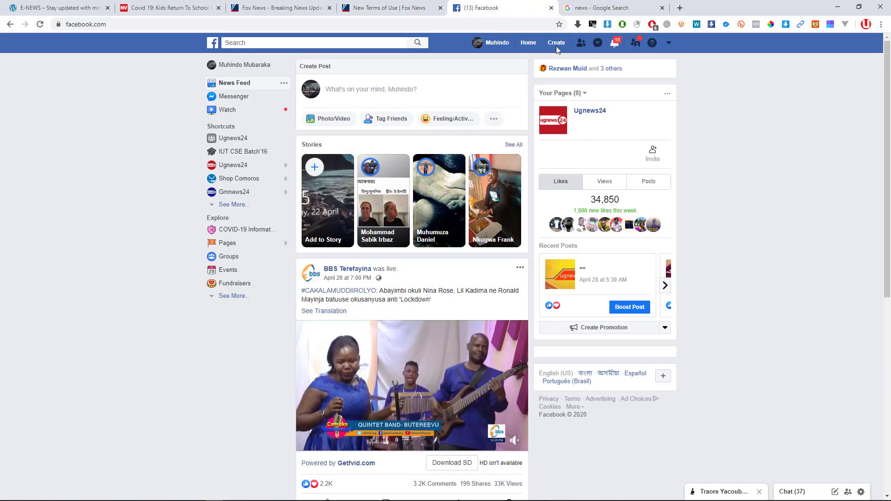
scroll(453, 273, "down", 5)
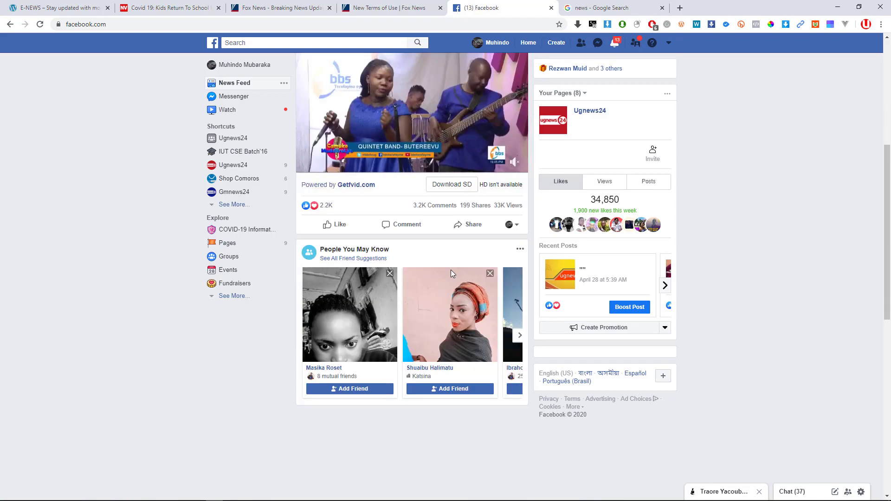
scroll(453, 273, "down", 6)
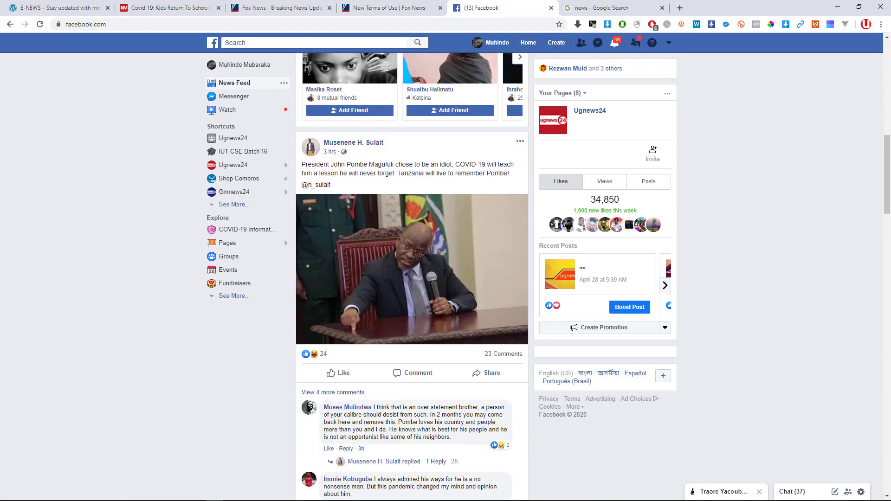
scroll(444, 273, "down", 18)
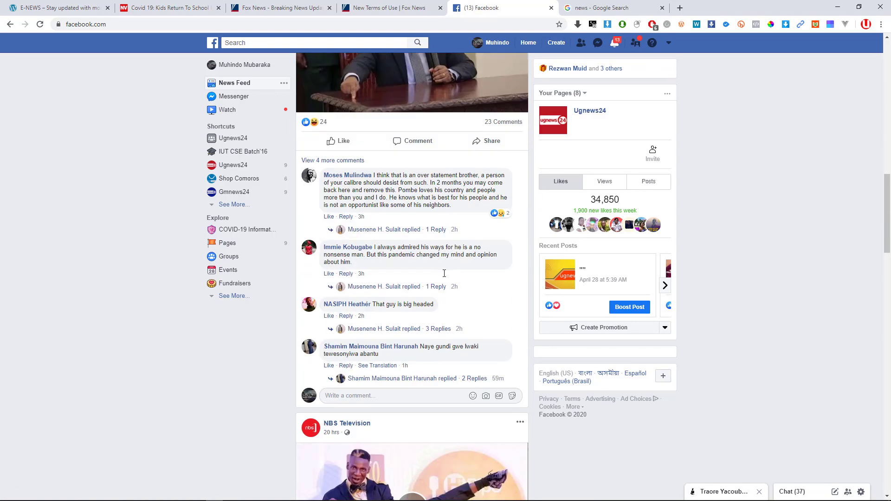
scroll(443, 278, "up", 2)
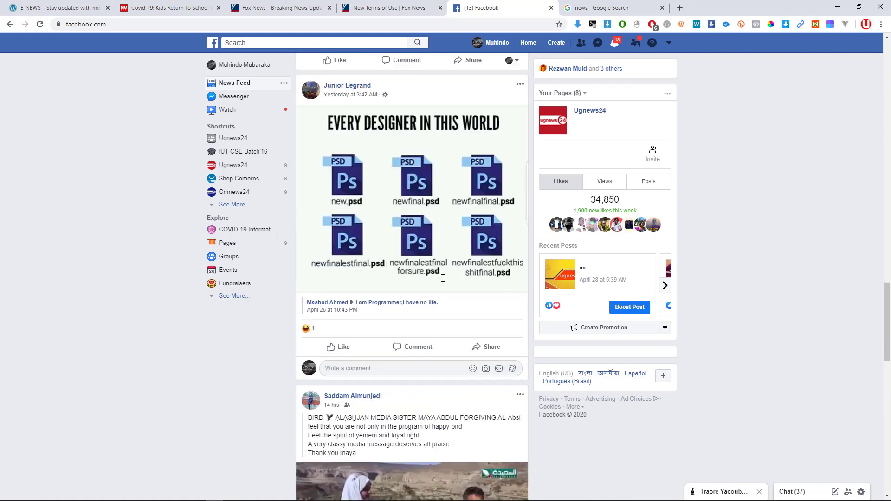
scroll(443, 278, "down", 8)
scroll(442, 297, "down", 1)
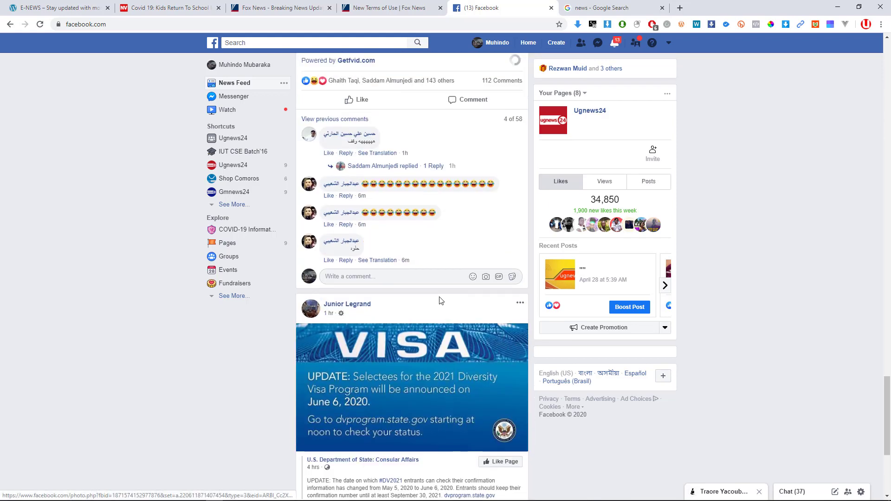
scroll(439, 303, "up", 4)
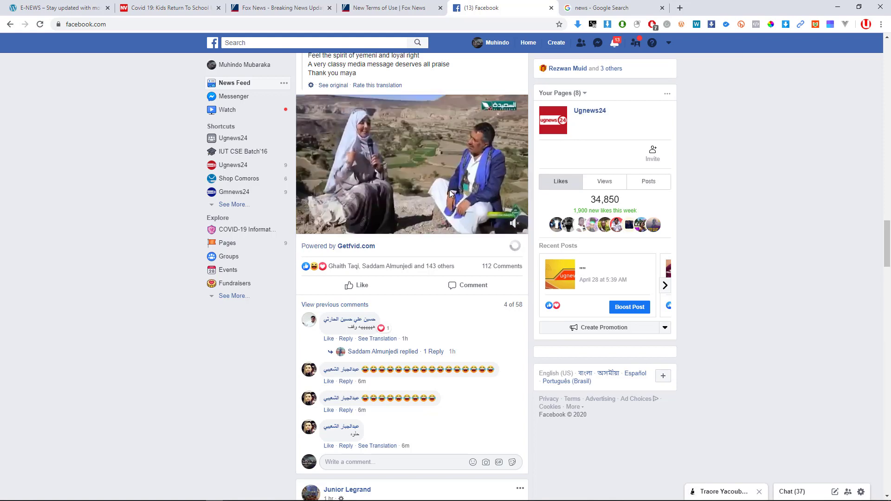
scroll(392, 267, "up", 4)
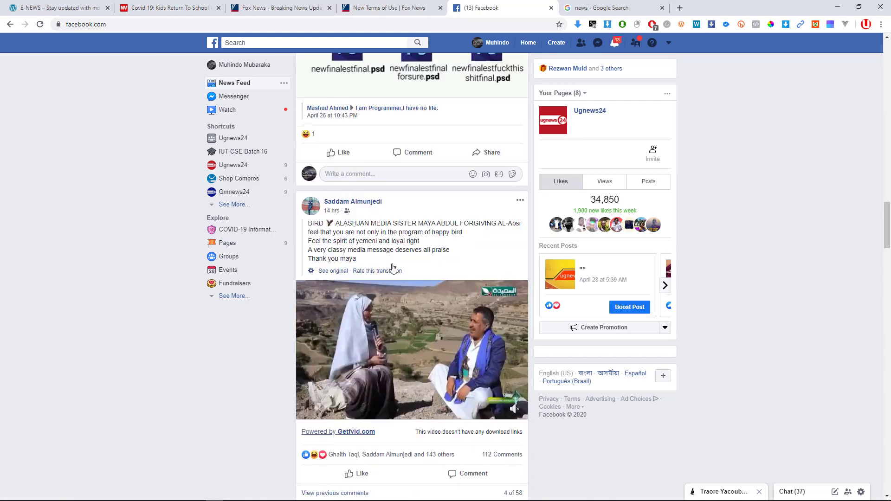
scroll(395, 268, "down", 7)
scroll(395, 268, "down", 10)
scroll(404, 242, "up", 6)
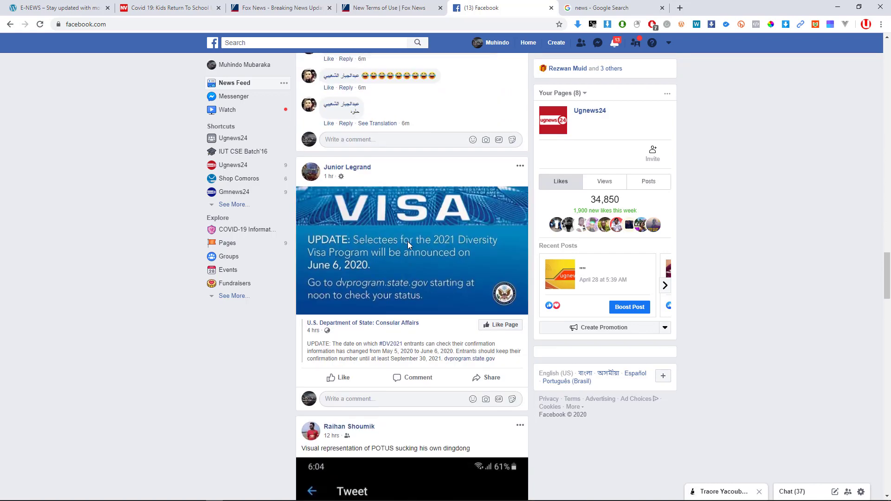
scroll(408, 243, "down", 2)
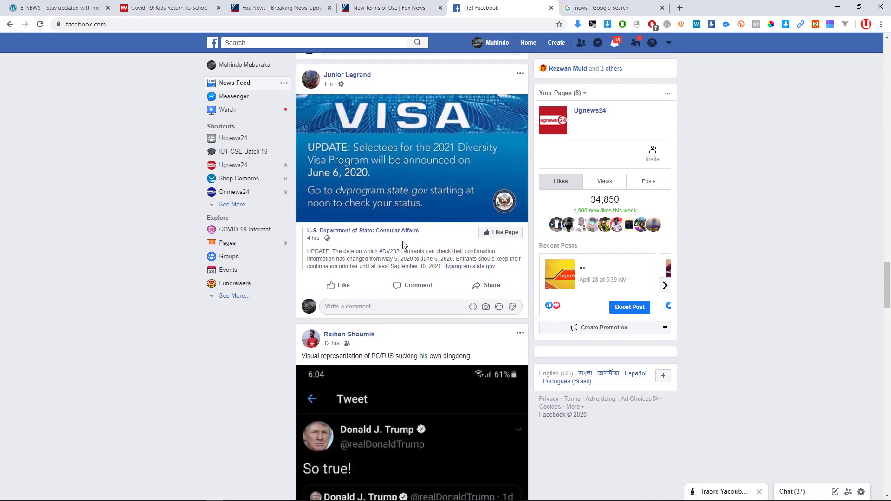
Cycle through the Fox News and Norway article tabs, settling on the E-NEWS 'Hello world!' post.
left_click(389, 8)
left_click(285, 8)
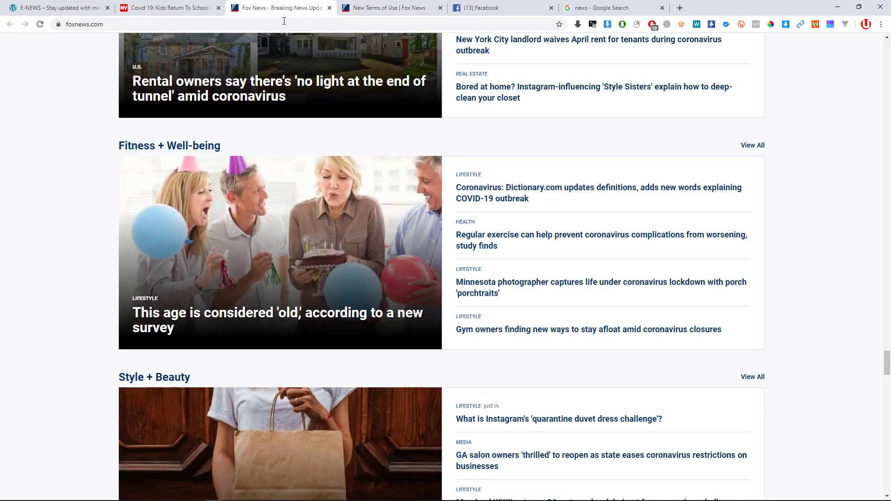
left_click(53, 5)
left_click(274, 8)
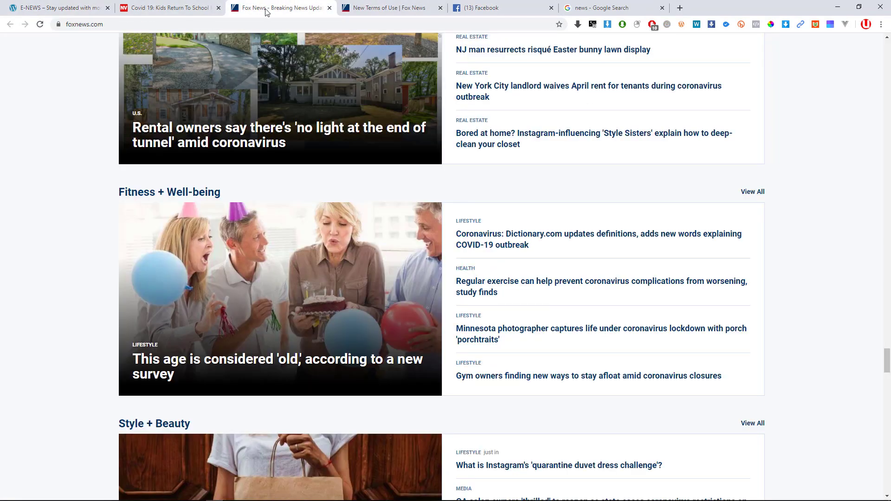
scroll(386, 324, "down", 6)
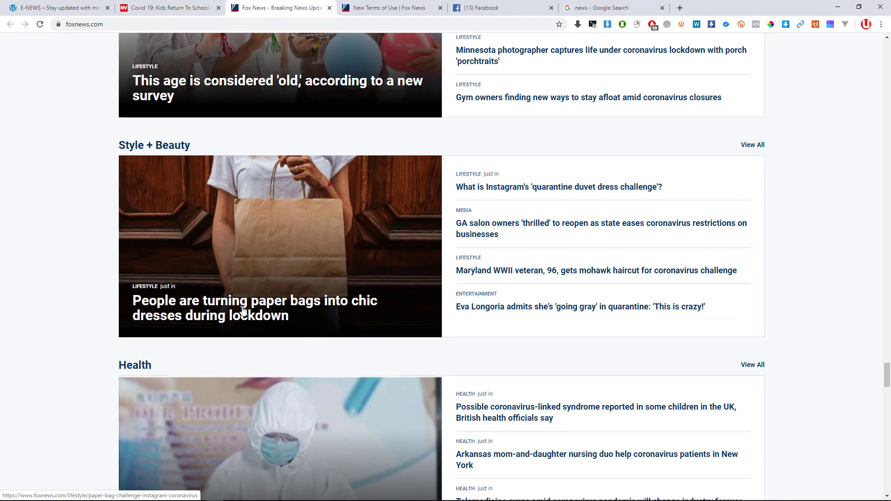
scroll(172, 124, "up", 4)
left_click(154, 13)
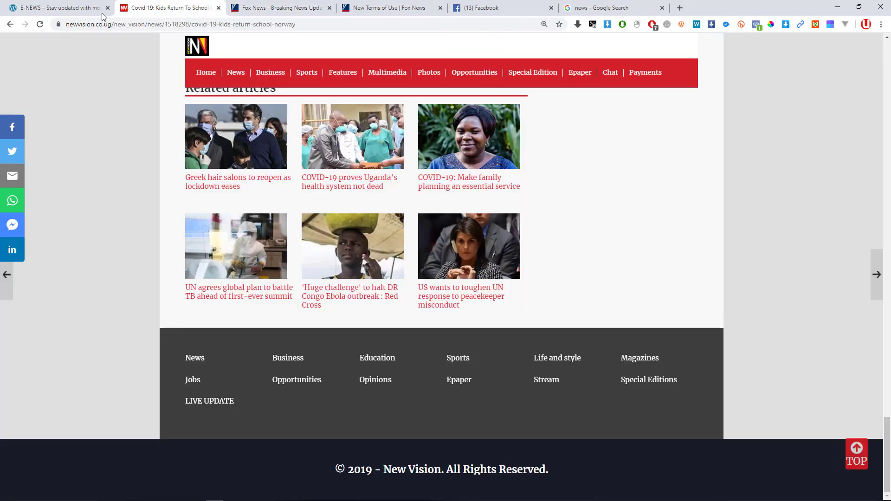
left_click(79, 5)
scroll(363, 239, "up", 9)
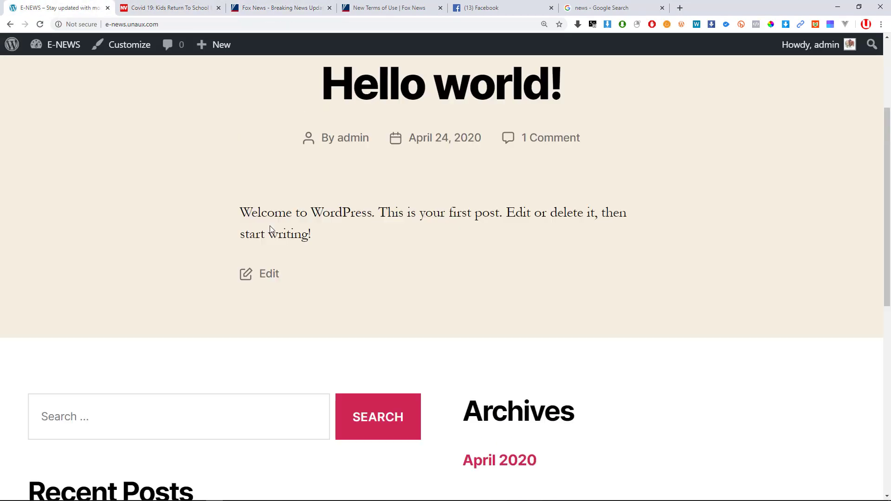
key("alt+Tab")
Highlight Word topic 6, 'Creating a new post', in green, then return to E-NEWS.
left_click(284, 181)
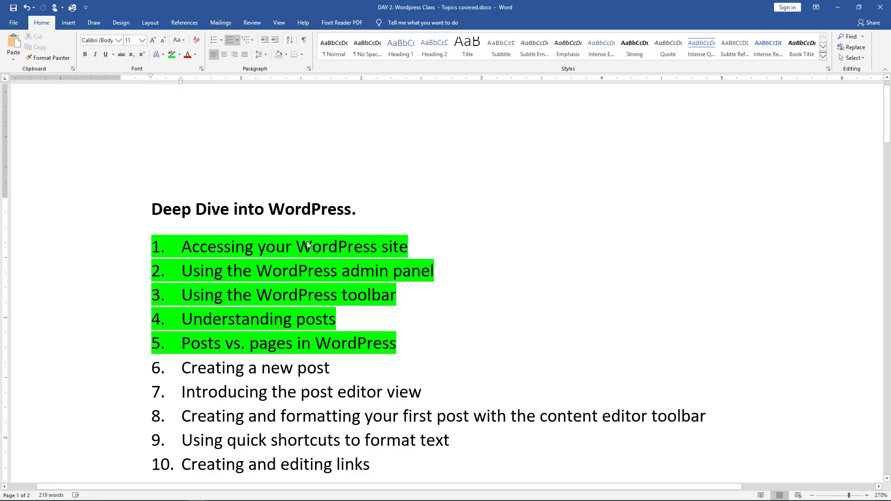
left_click_drag(353, 367, 178, 370)
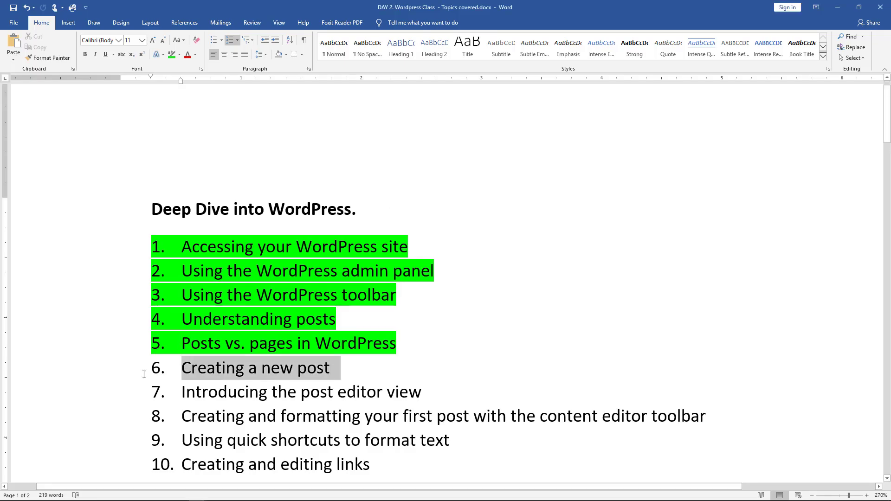
left_click(171, 54)
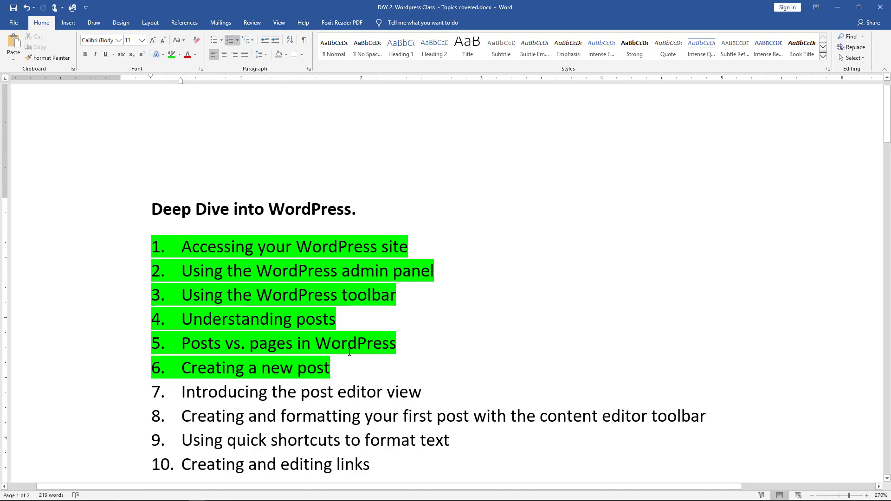
key("alt+Tab")
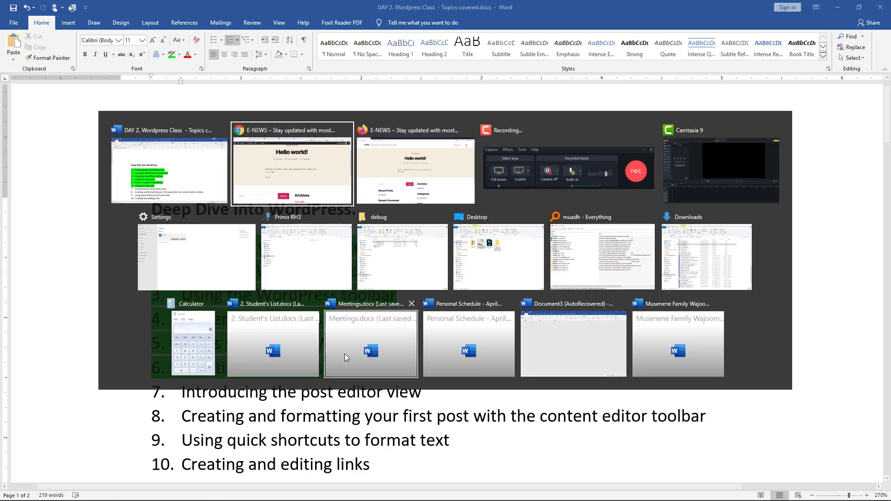
scroll(363, 193, "up", 3)
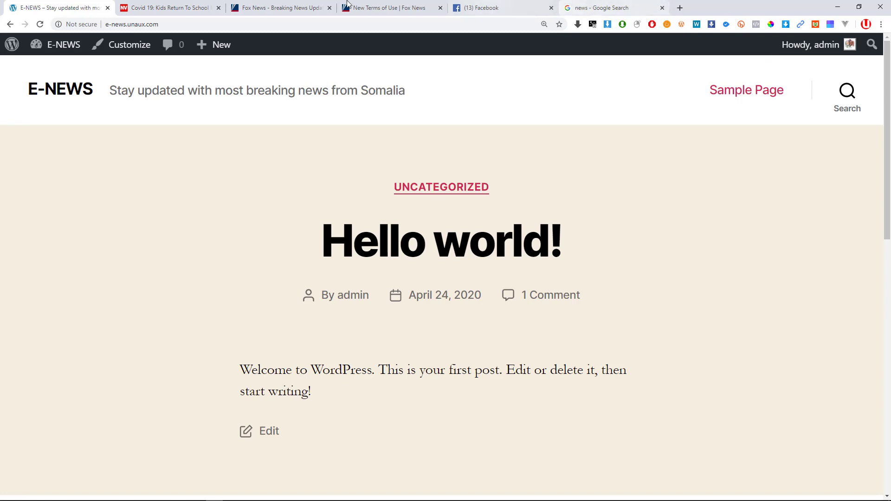
Go to the E-NEWS Dashboard and start a new post via + New > Post.
mouse_move(75, 55)
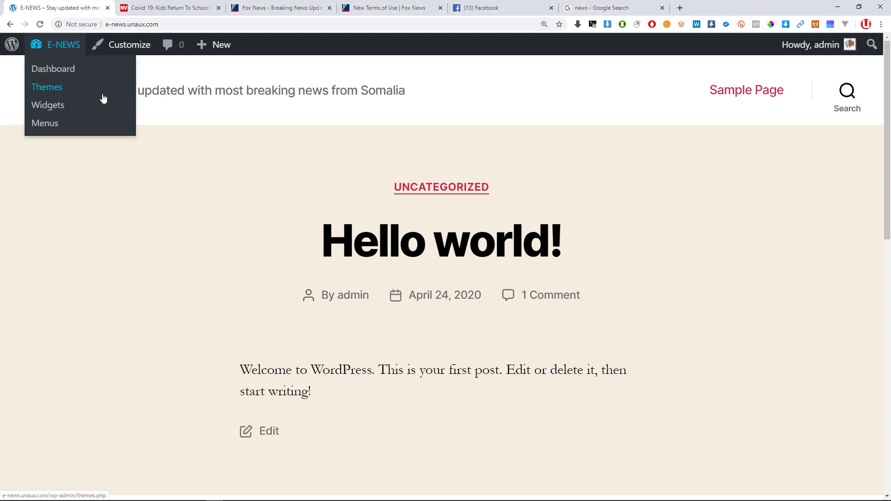
left_click(53, 70)
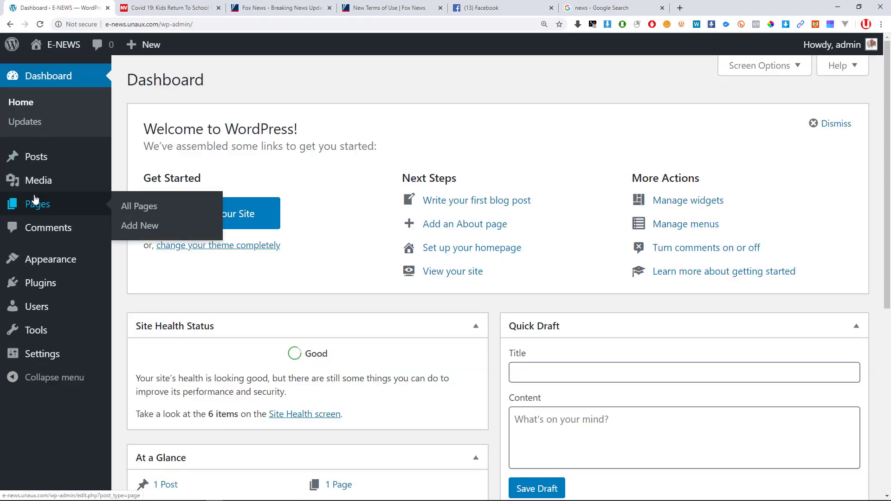
mouse_move(32, 163)
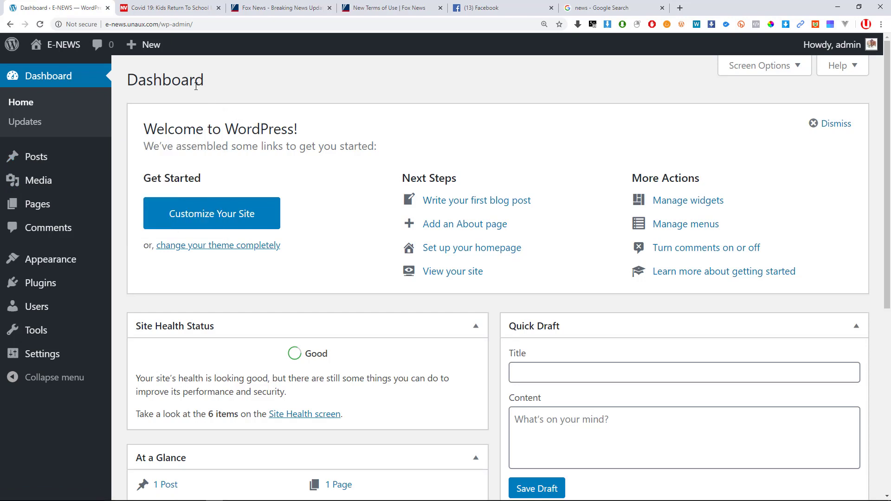
mouse_move(151, 45)
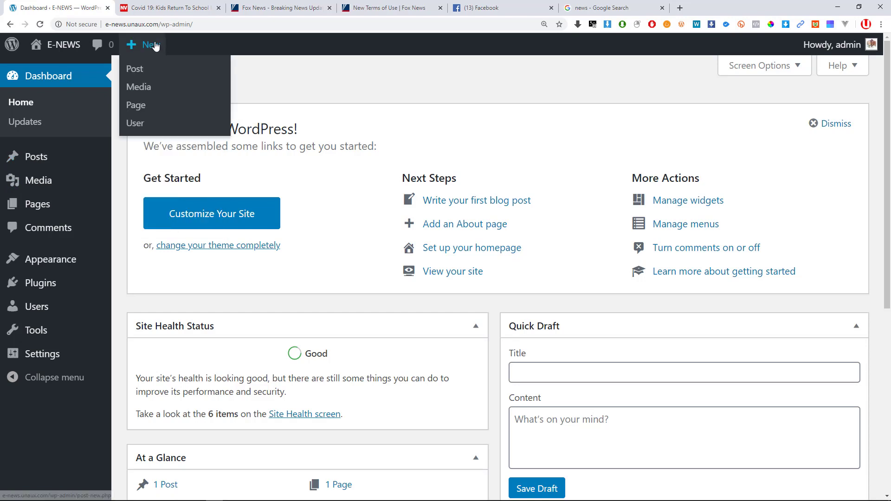
left_click(138, 72)
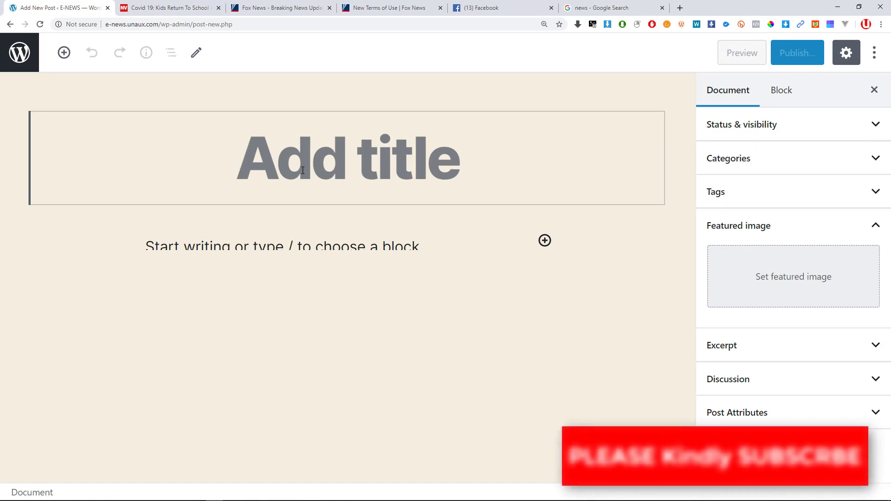
key("ctrl+minus")
key("ctrl+minus")
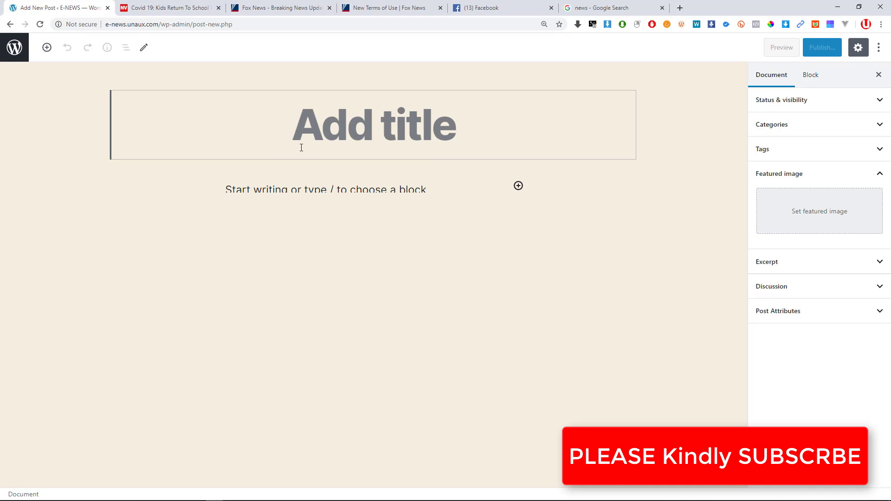
Copy the New Vision headline 'COVID-19: Kids return to school in Norway' and return to the post editor.
left_click(177, 13)
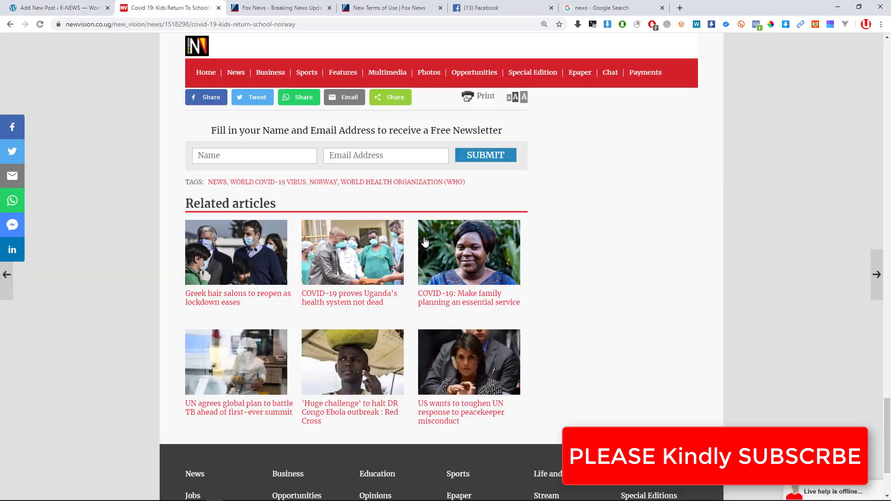
scroll(407, 234, "up", 20)
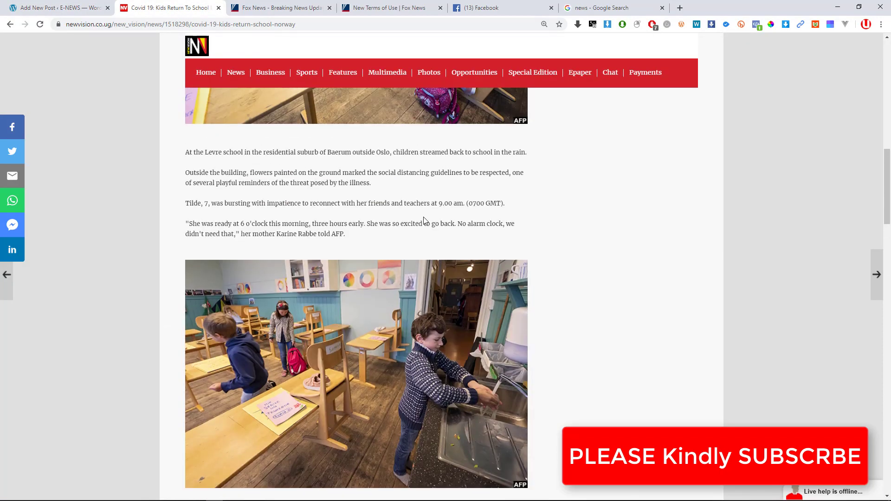
scroll(424, 221, "up", 6)
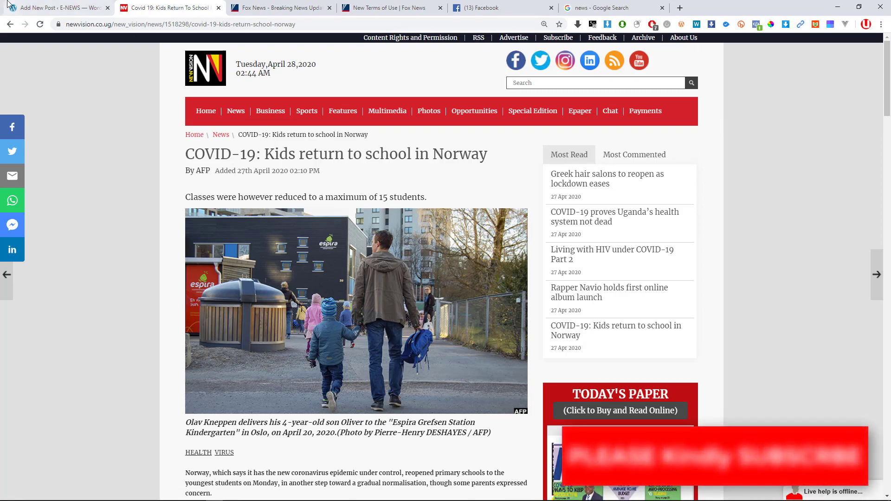
mouse_move(343, 112)
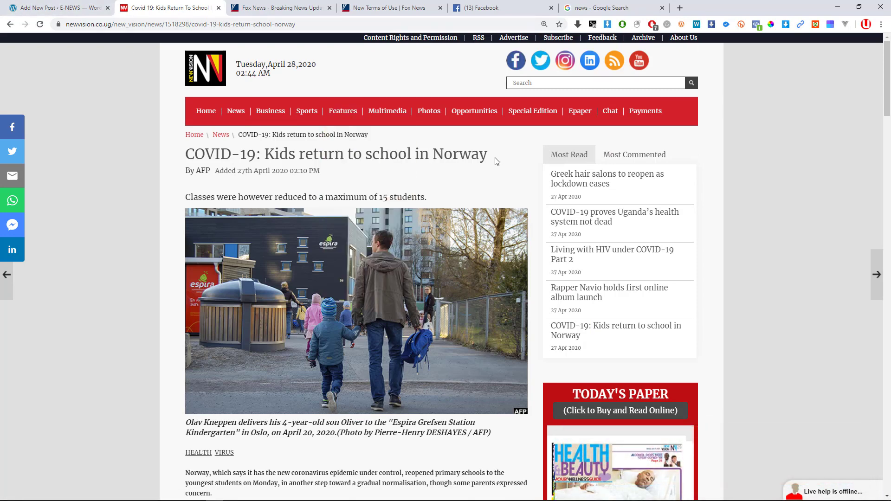
left_click_drag(497, 160, 189, 157)
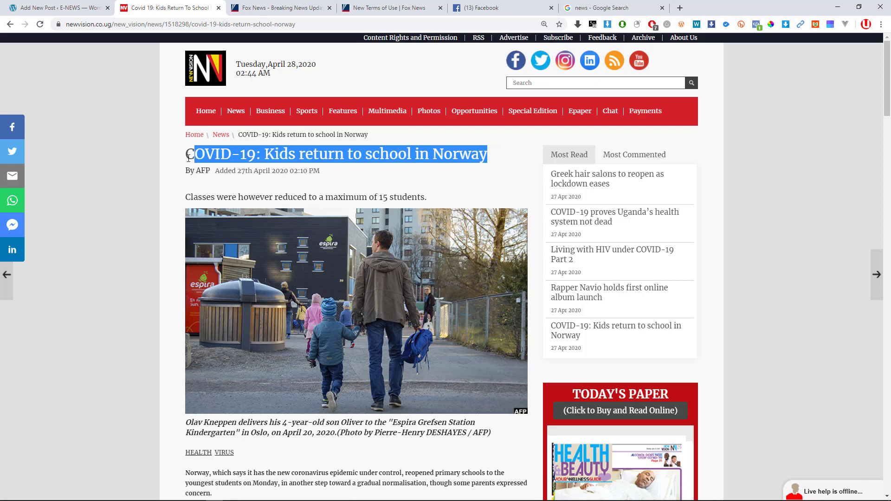
left_click_drag(189, 157, 188, 158)
key("ctrl+c")
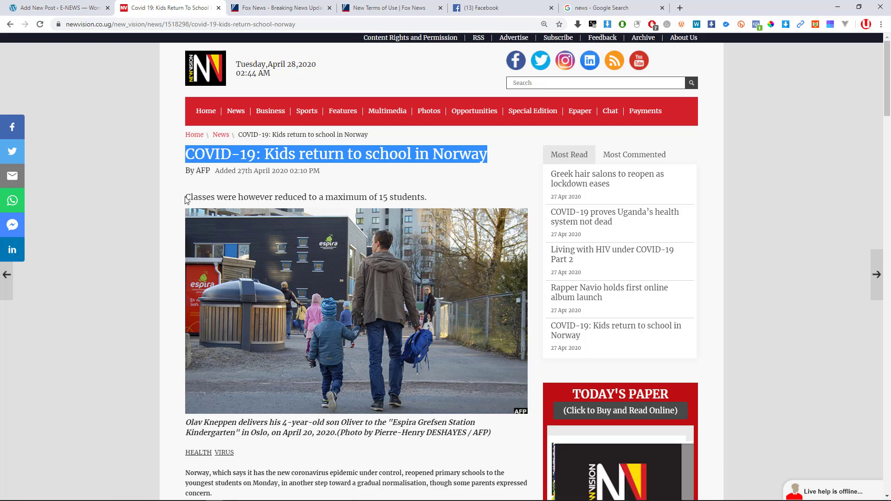
left_click(56, 8)
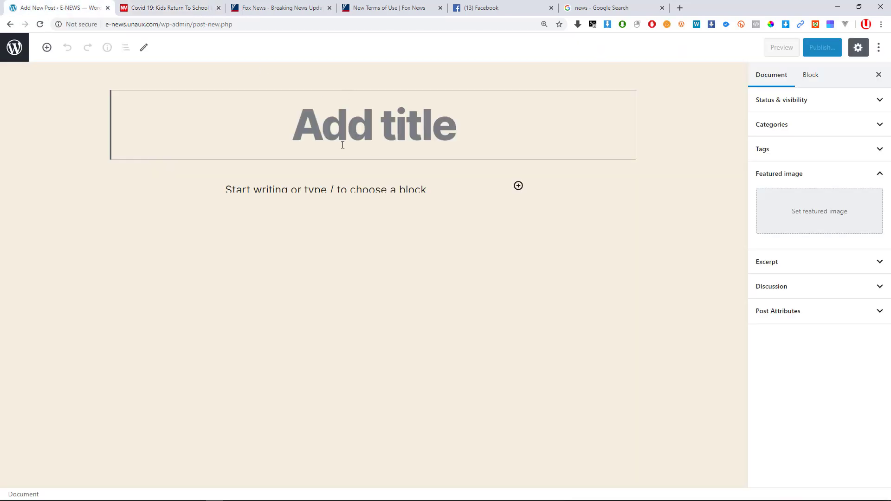
Paste 'COVID-19: Kids return to school in Norway' as the post title and zoom to 125%.
key("ctrl+v")
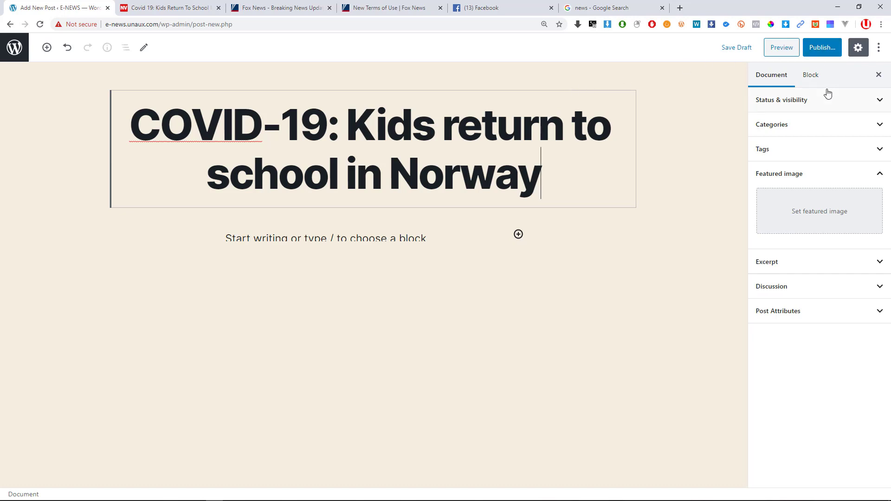
key("ctrl+plus")
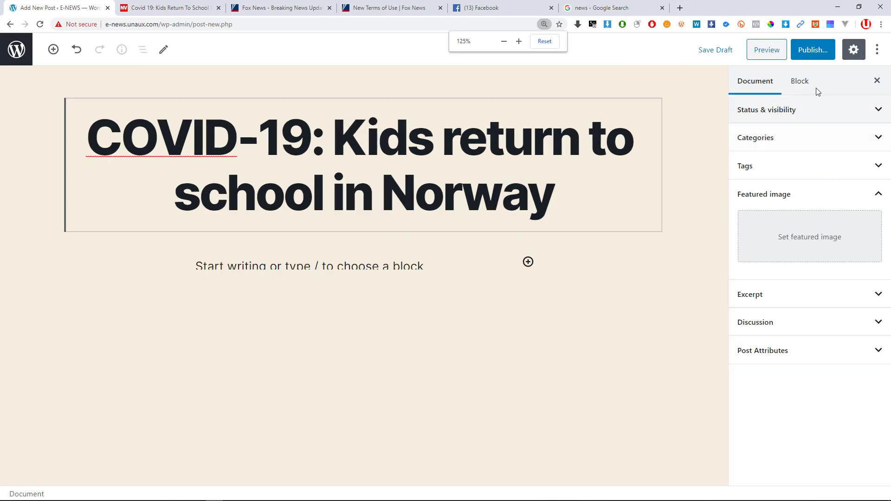
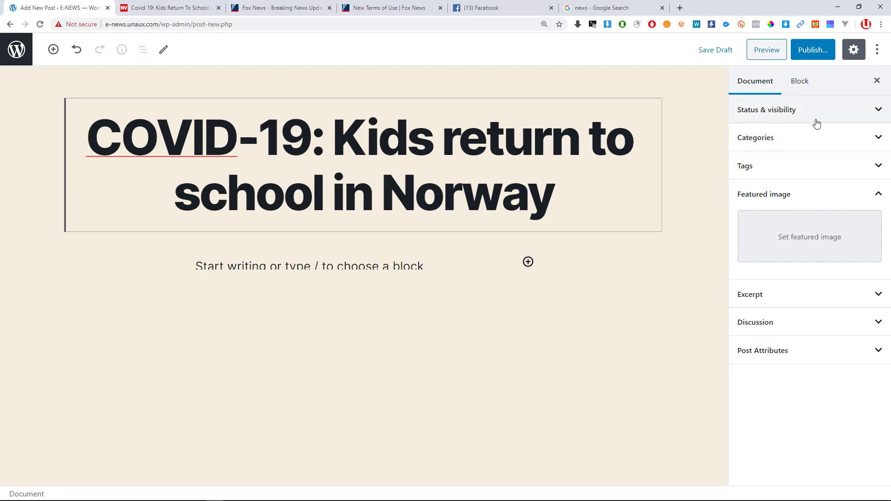
Collapse Featured image and expand Status & visibility, showing Public visibility and immediate publishing.
left_click(878, 194)
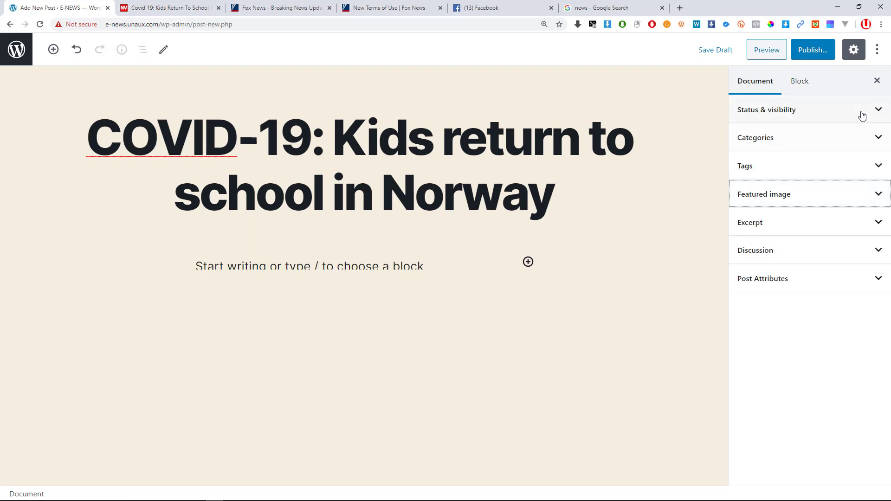
left_click(879, 116)
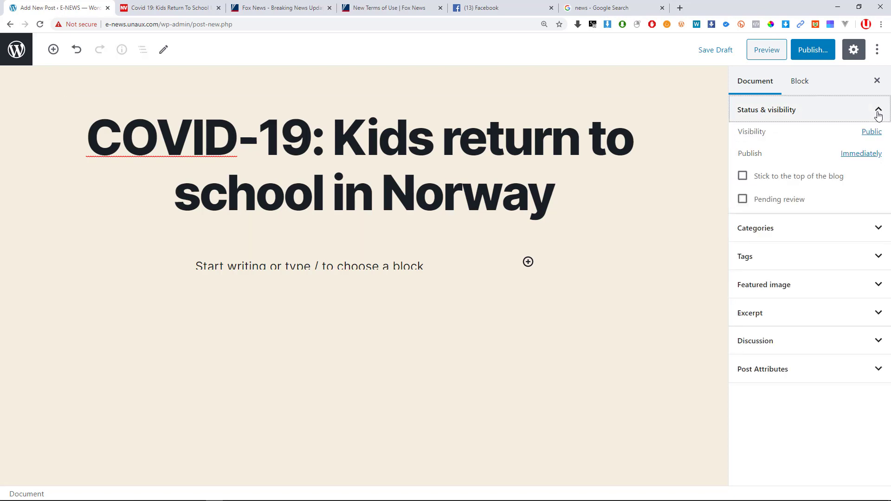
left_click(879, 116)
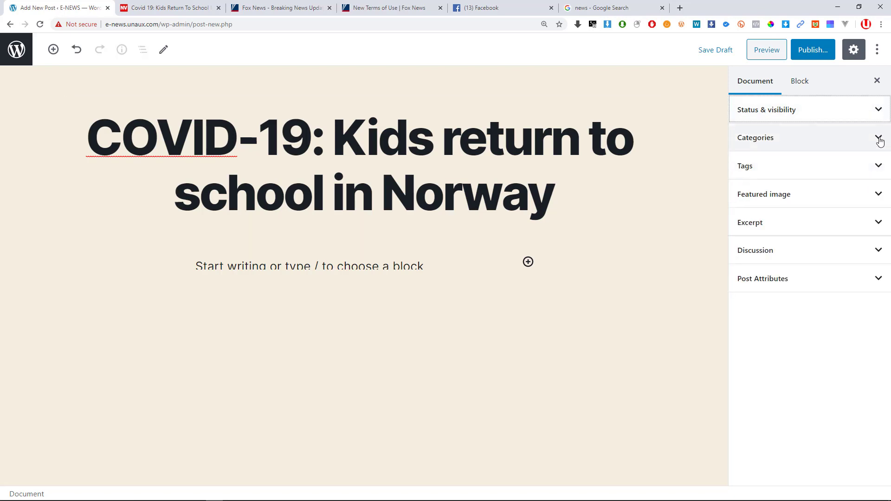
left_click(880, 141)
left_click(880, 141)
left_click(882, 170)
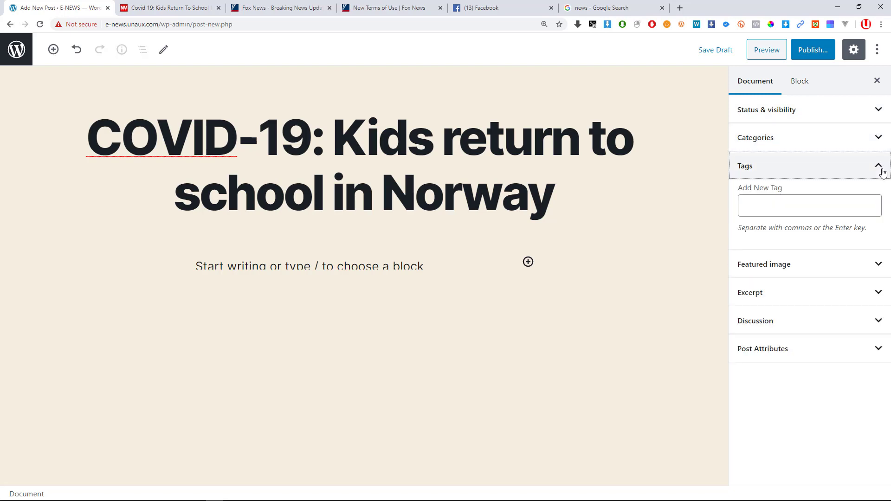
left_click(883, 172)
left_click(764, 348)
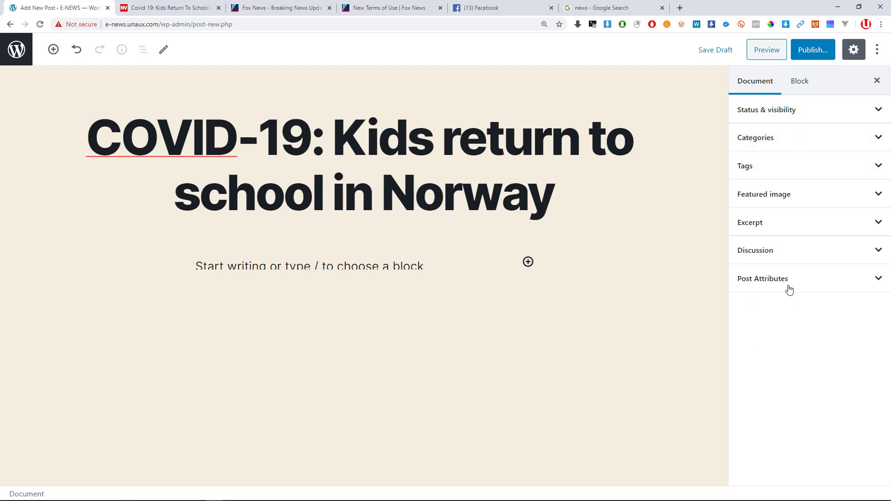
left_click(782, 113)
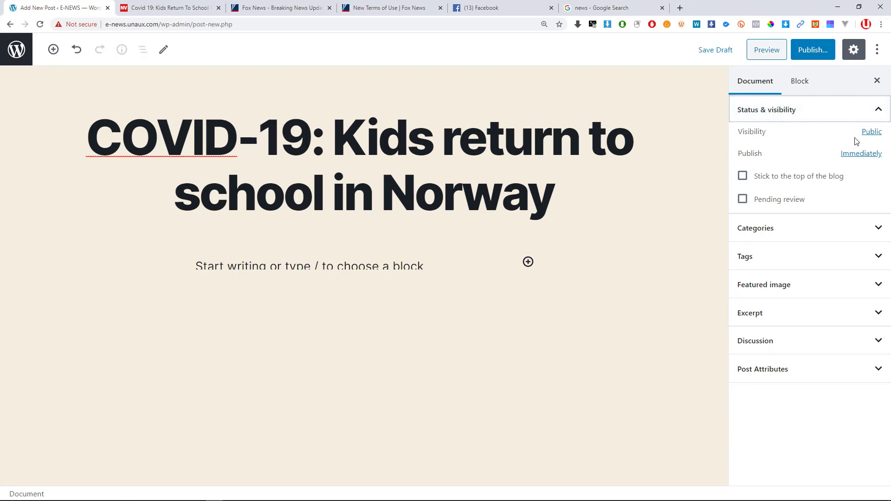
Zoom the browser to 175% with the post's Document settings in view.
key("ctrl+plus")
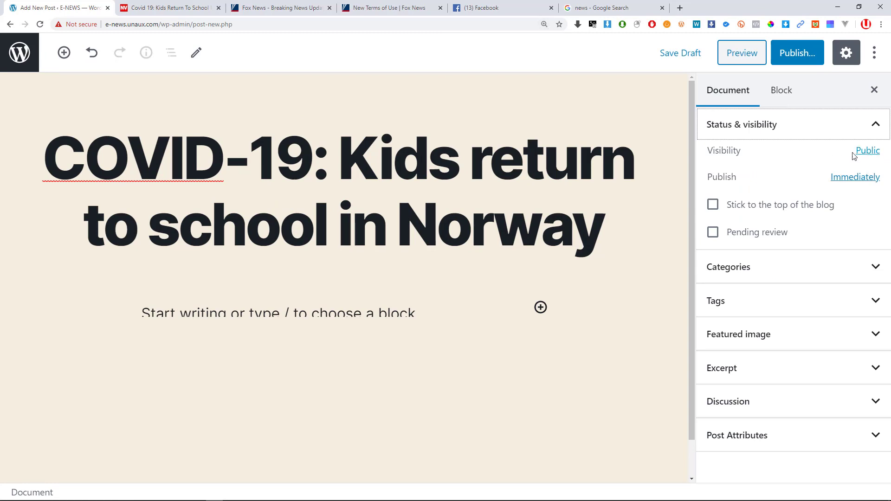
key("ctrl+plus")
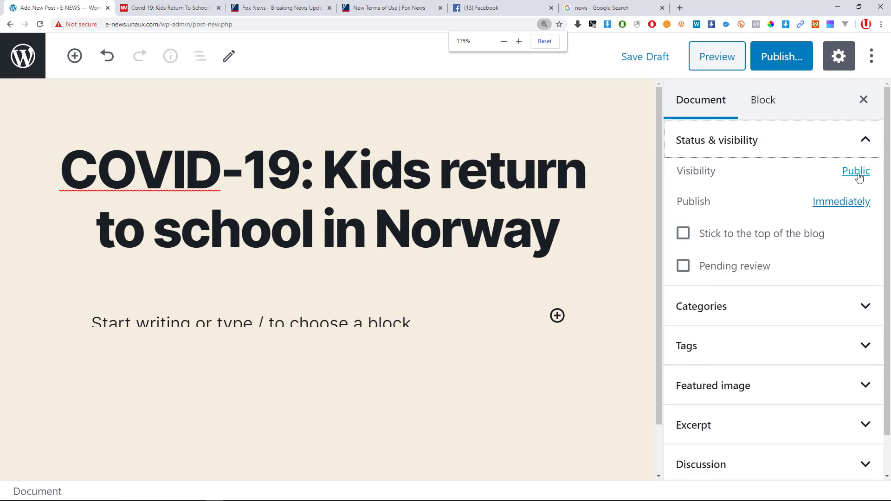
left_click(596, 382)
left_click(691, 102)
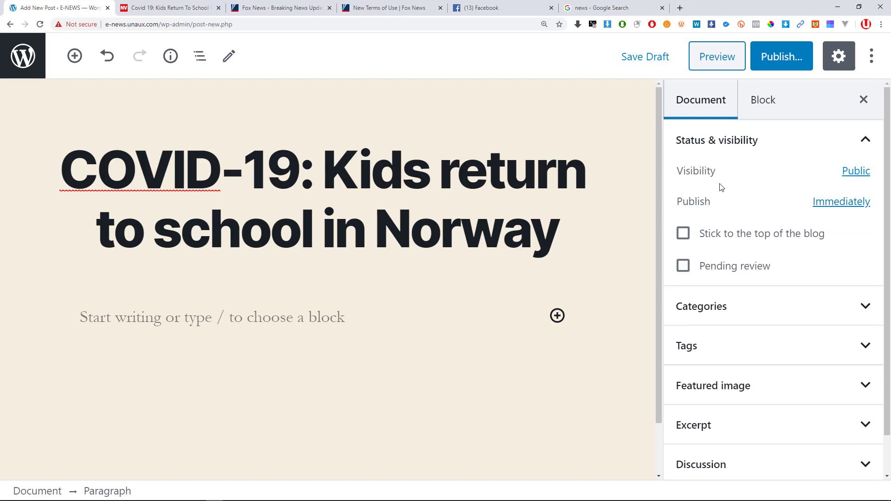
Change the post's visibility from Public to Private and confirm publishing it privately.
left_click(855, 176)
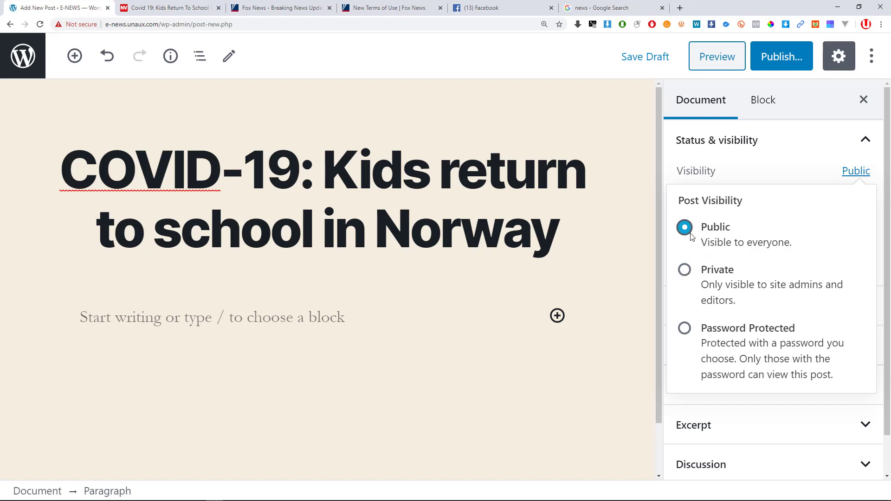
left_click(685, 273)
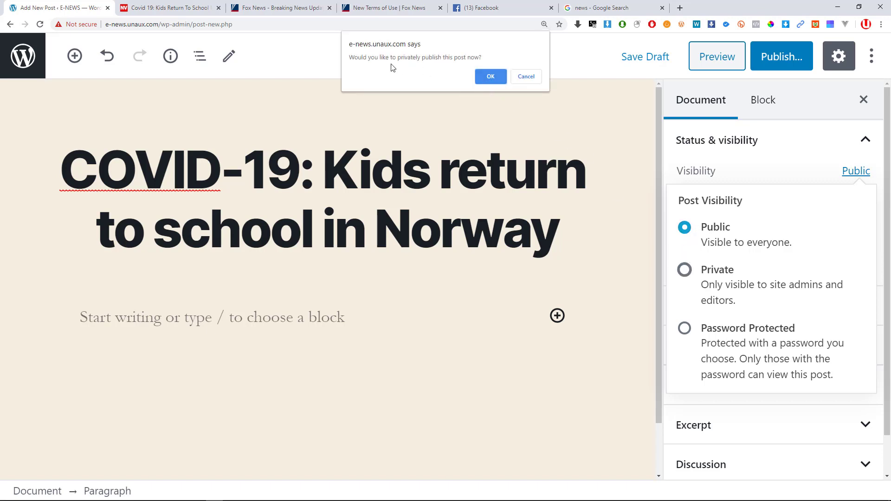
left_click(495, 79)
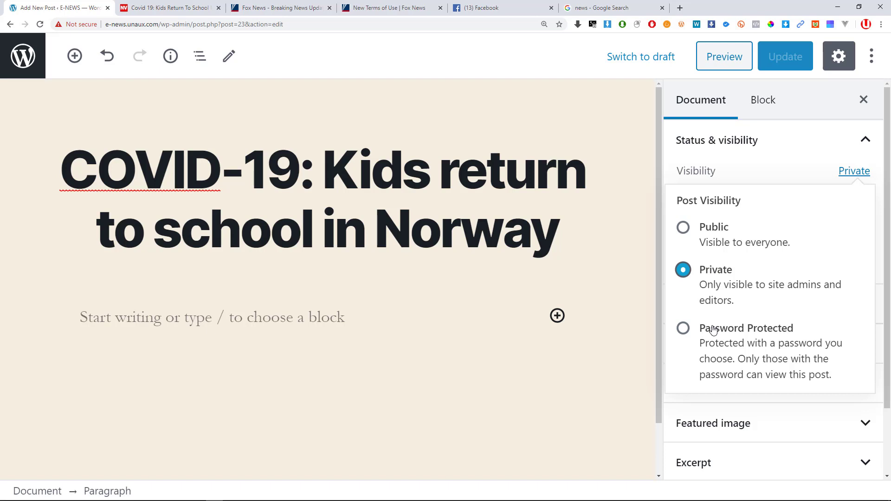
Try the Password Protected visibility option, then switch the post back to Public.
left_click(687, 329)
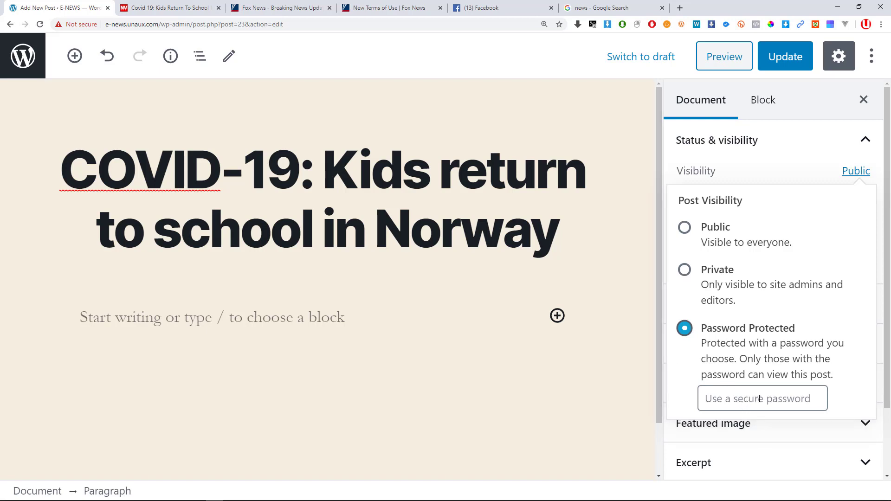
left_click(761, 399)
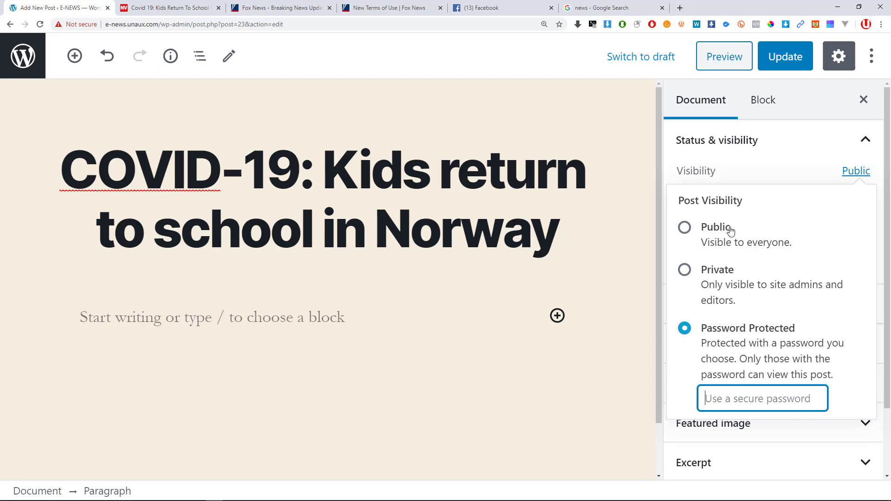
left_click(686, 229)
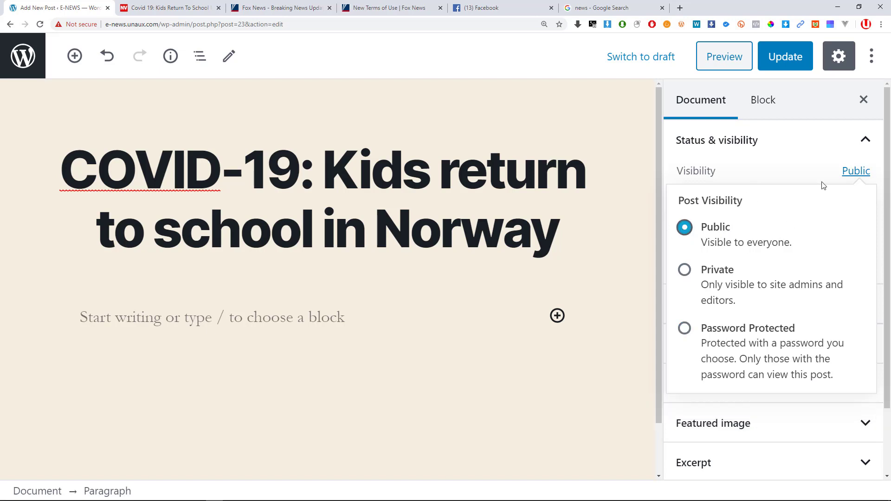
left_click(844, 174)
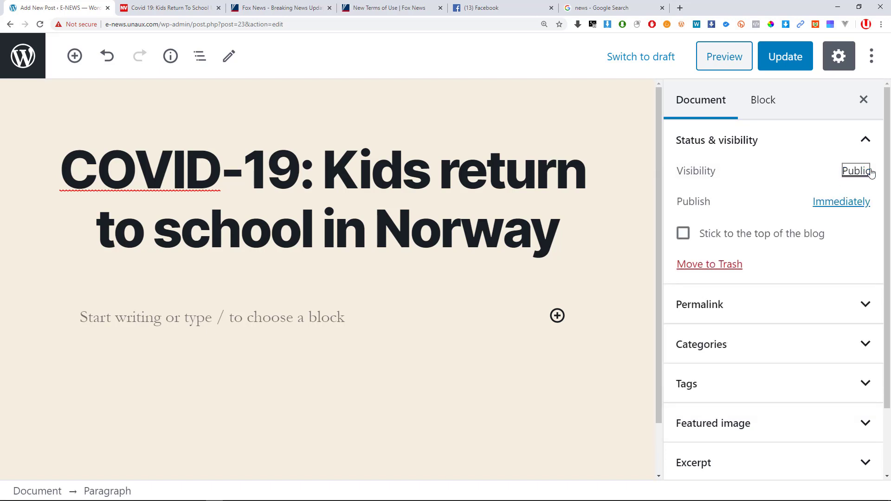
Set the post's publish date to April 30, 2020 at 12:22 am.
left_click(699, 203)
left_click(826, 208)
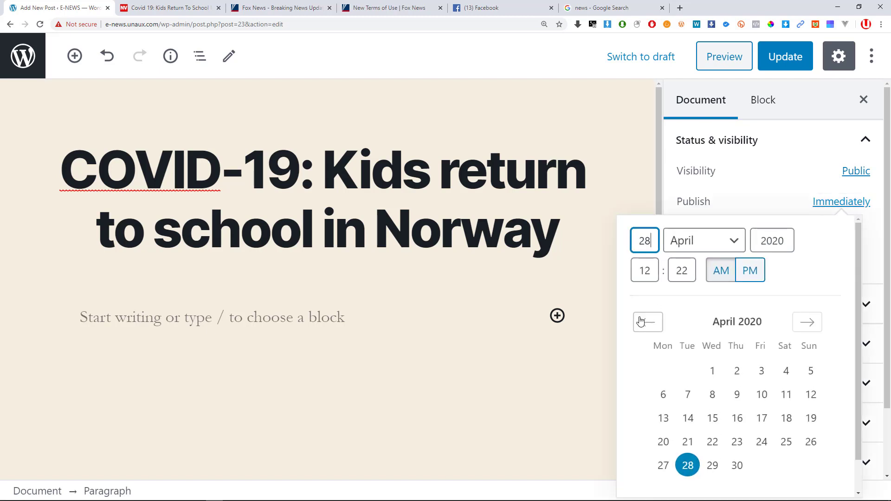
scroll(642, 320, "down", 1)
scroll(698, 347, "up", 1)
left_click(679, 273)
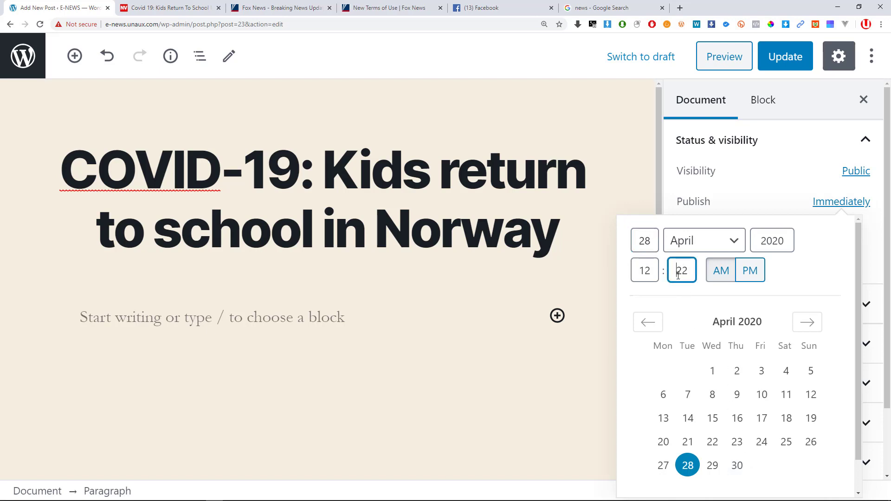
left_click_drag(678, 273, 684, 273)
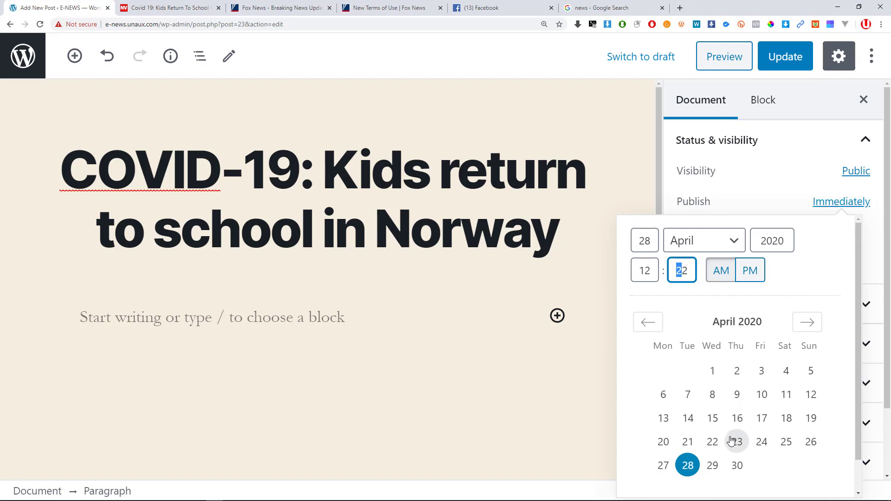
left_click(740, 468)
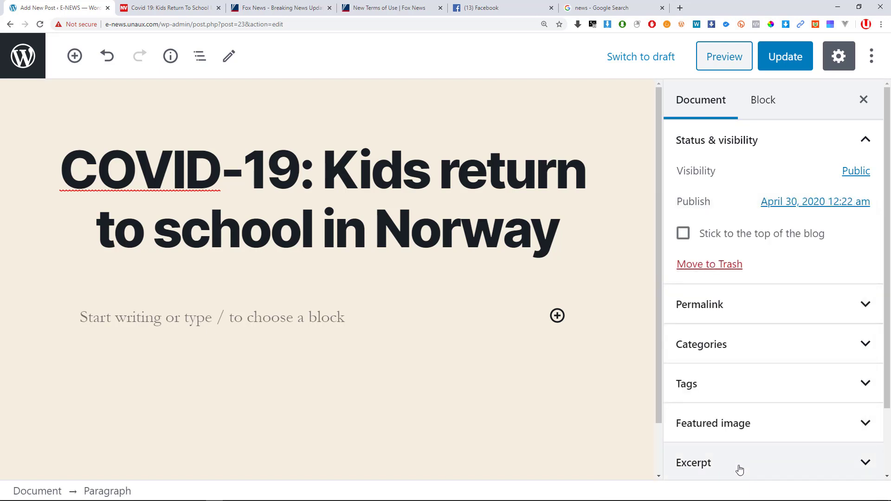
left_click(850, 204)
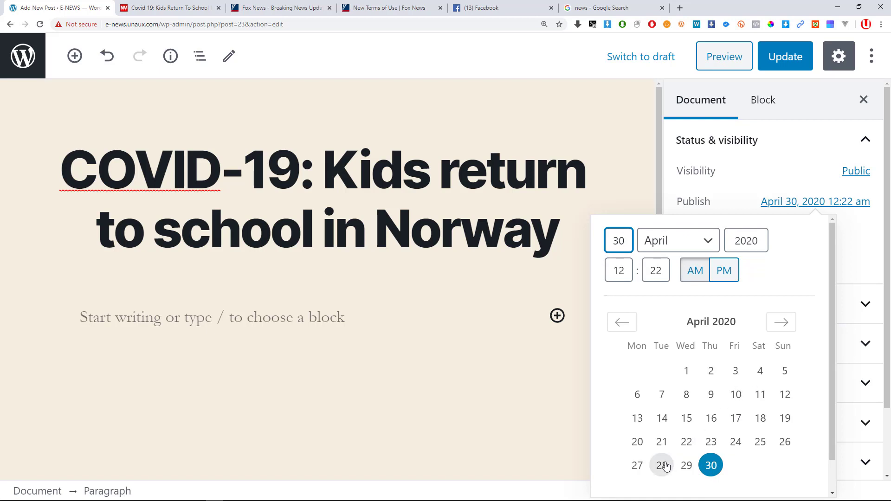
mouse_move(865, 496)
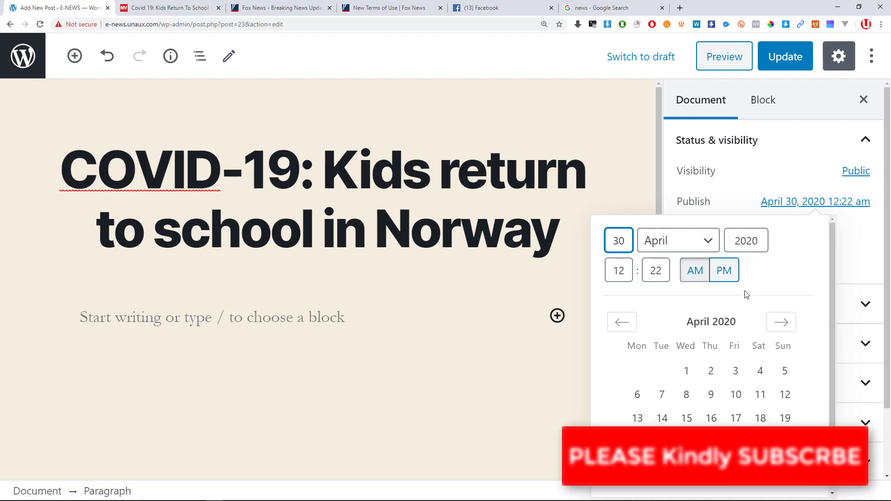
scroll(732, 386, "down", 2)
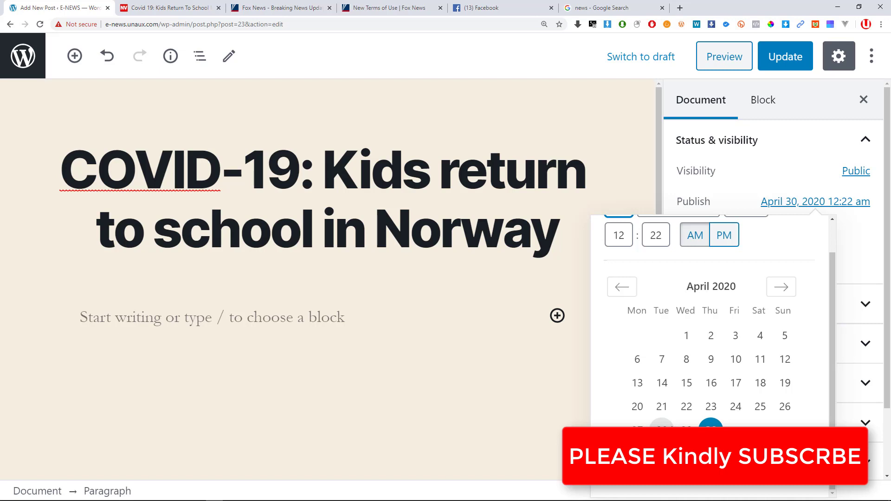
left_click(714, 390)
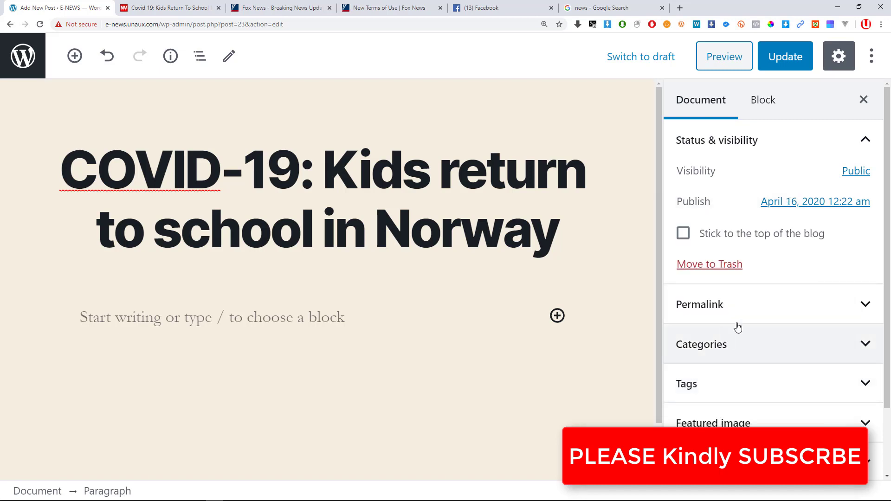
left_click(816, 207)
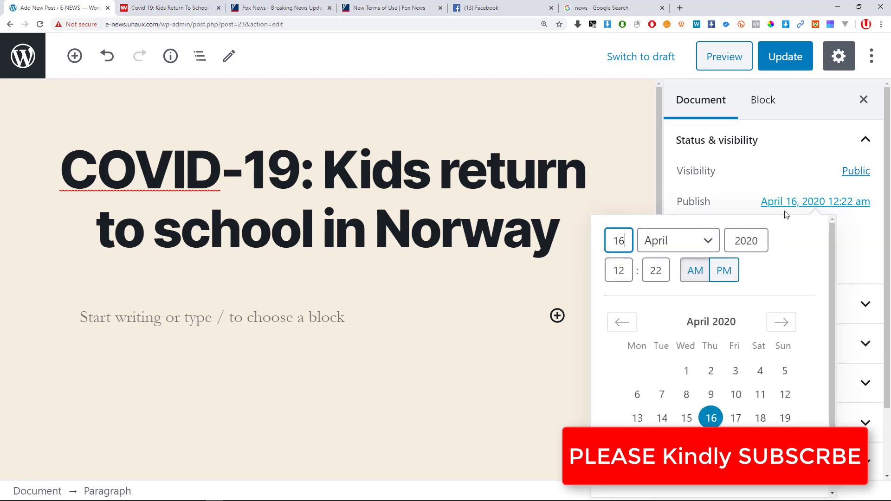
left_click(620, 324)
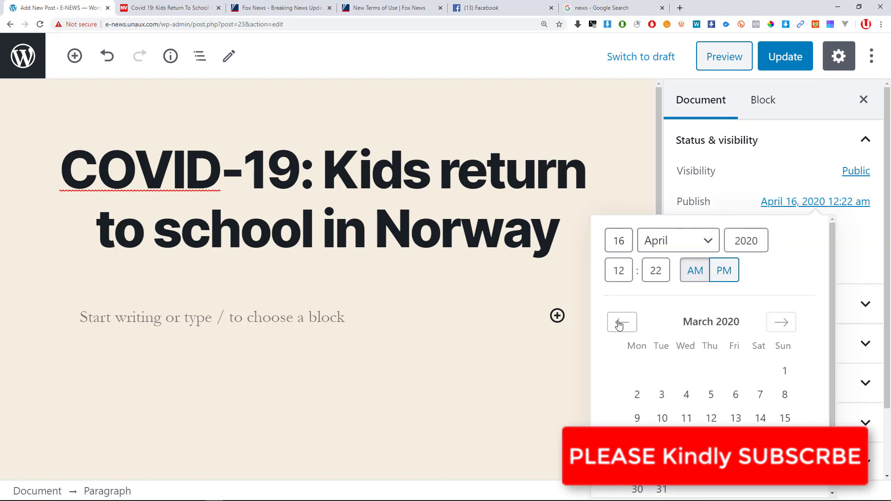
left_click(619, 324)
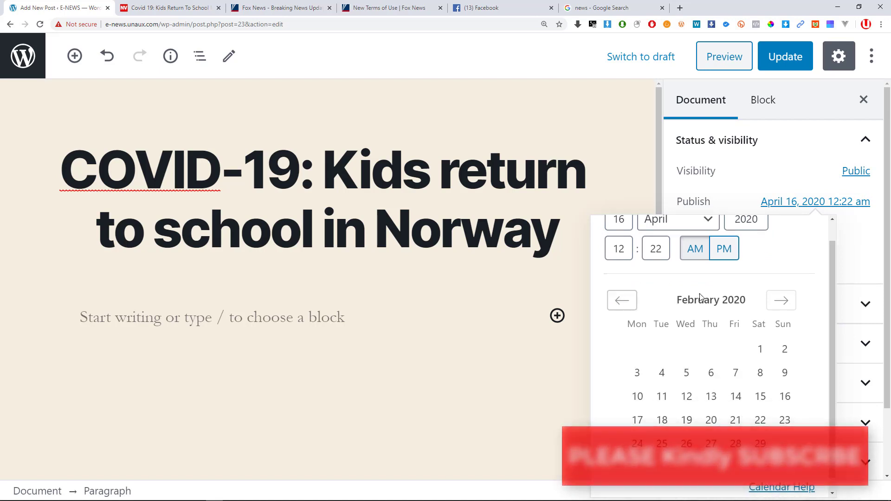
left_click(781, 299)
left_click(781, 300)
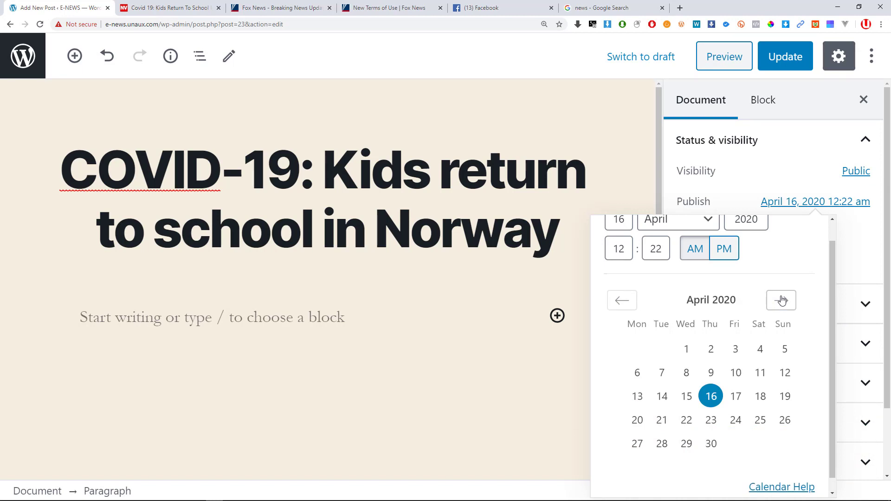
left_click(673, 447)
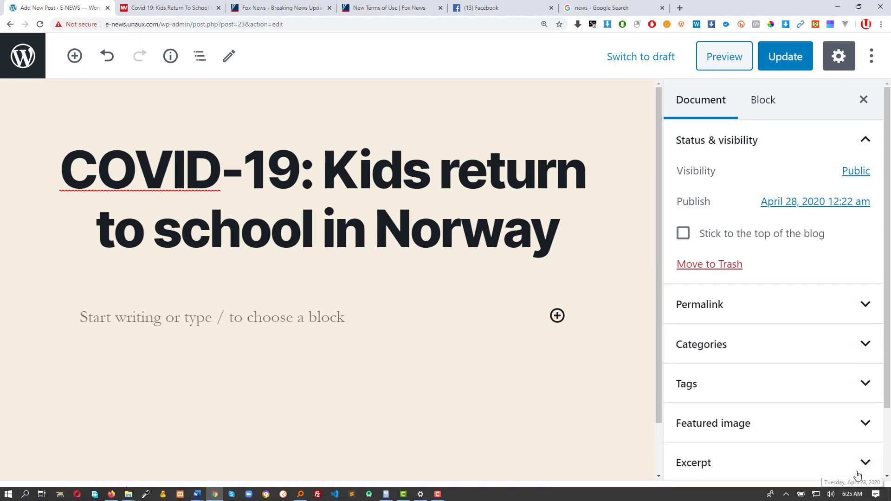
left_click(846, 202)
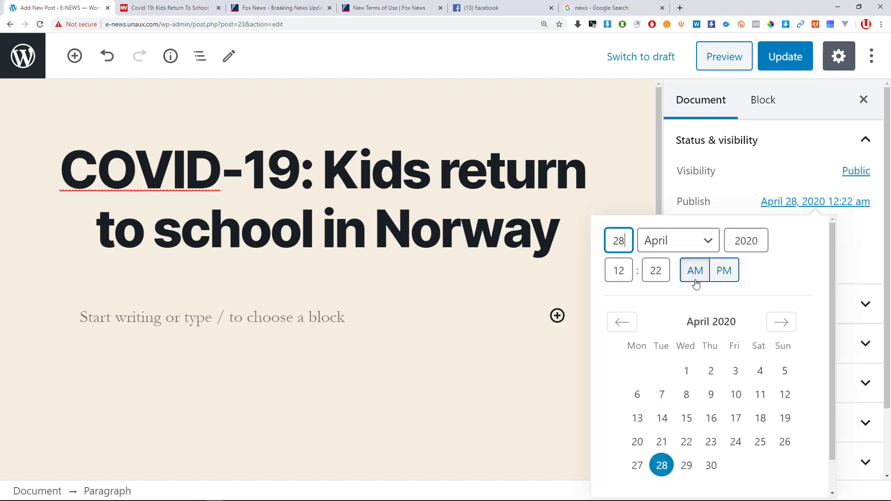
left_click(662, 465)
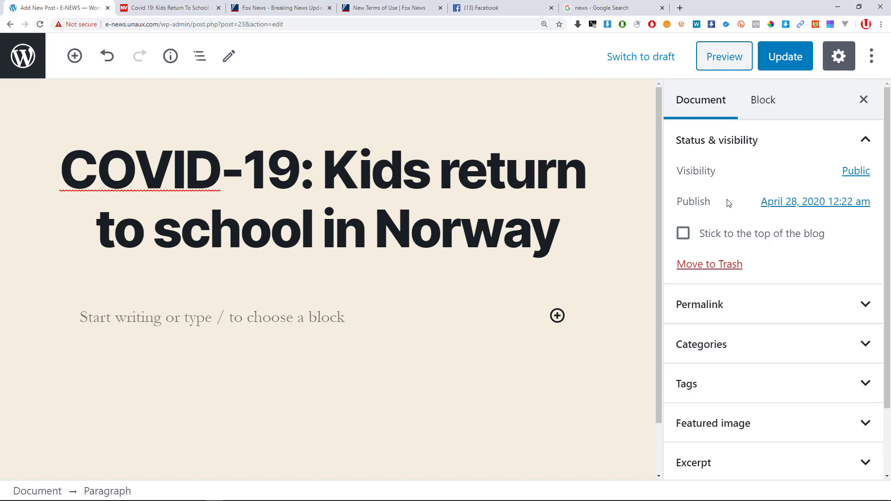
left_click(733, 237)
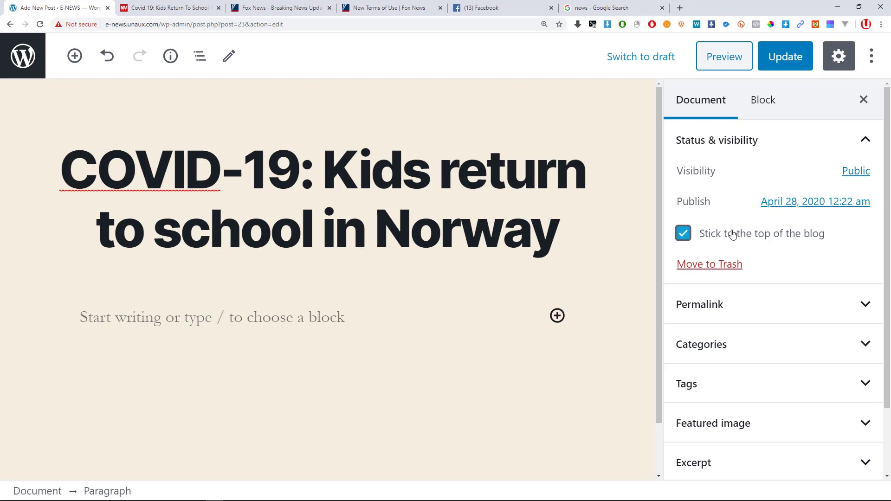
left_click(713, 243)
scroll(682, 233, "down", 2)
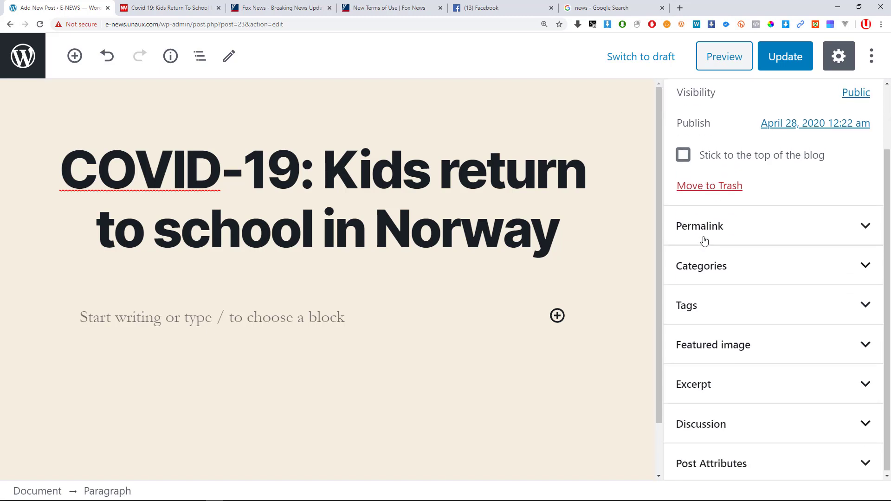
scroll(743, 195, "up", 2)
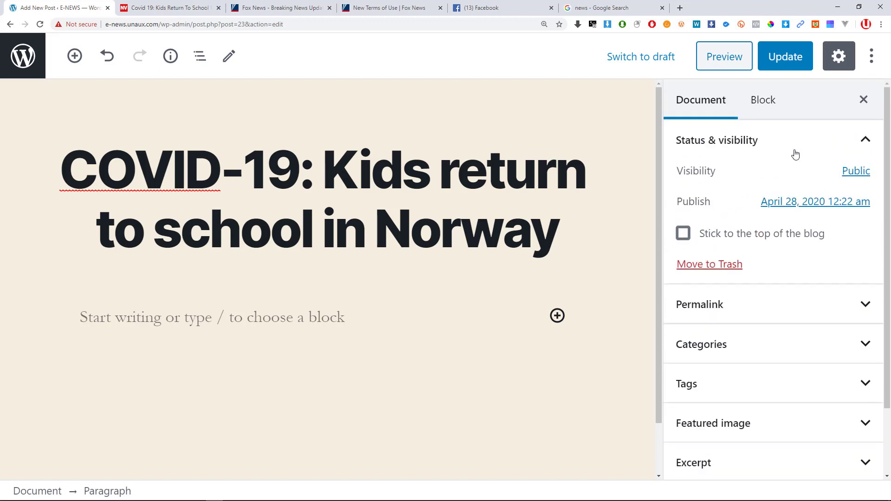
Inspect the URL slug covid-19-kids-return-to-school-in-norway under Permalink, leaving it unchanged.
left_click(867, 142)
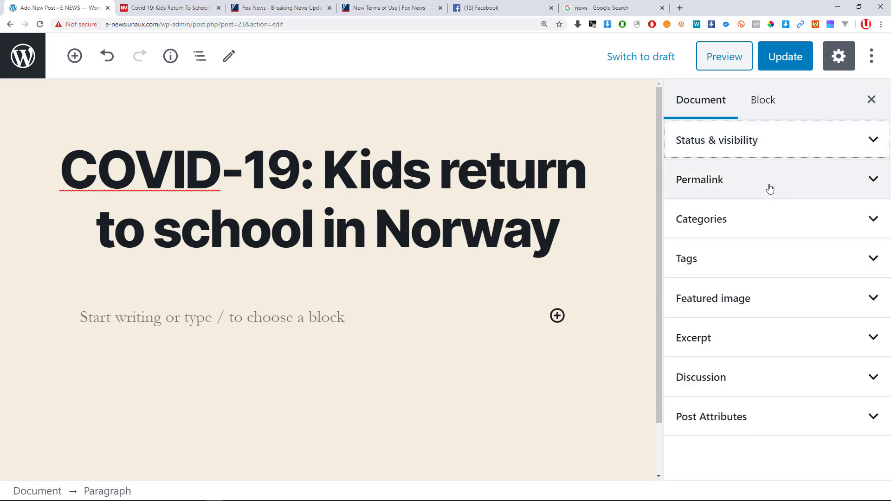
left_click(770, 186)
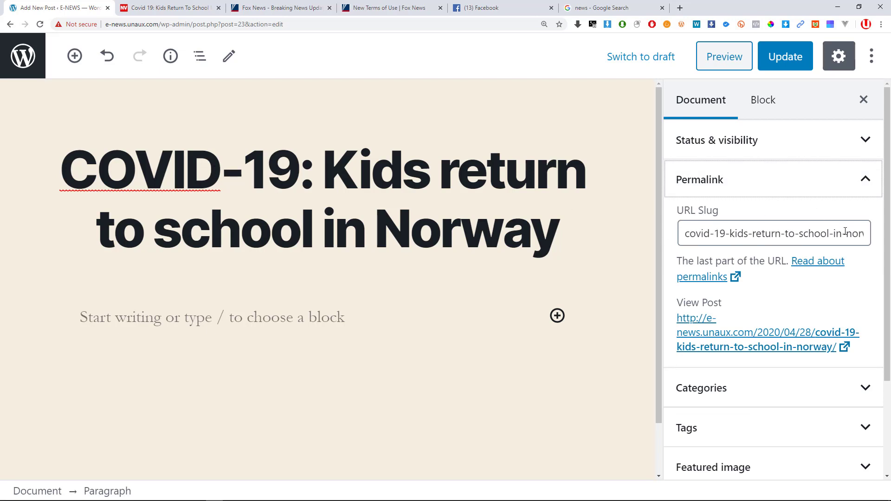
left_click_drag(845, 232, 686, 233)
left_click(867, 231)
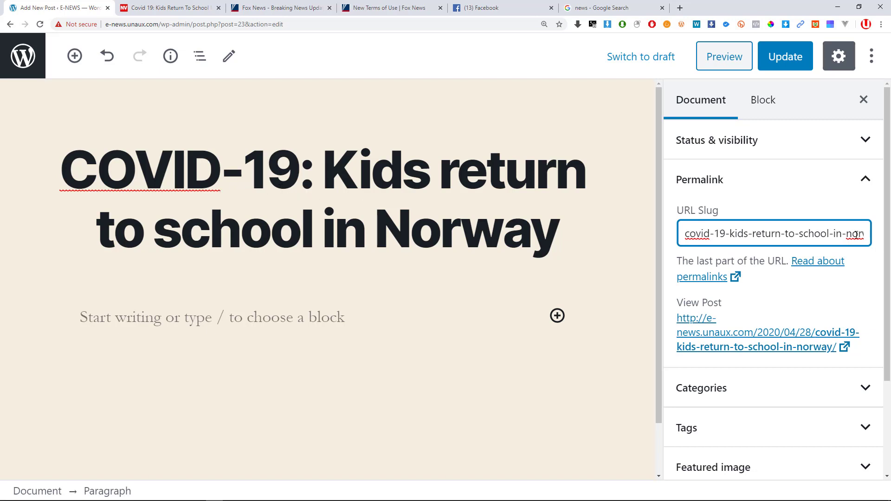
left_click_drag(814, 234, 657, 230)
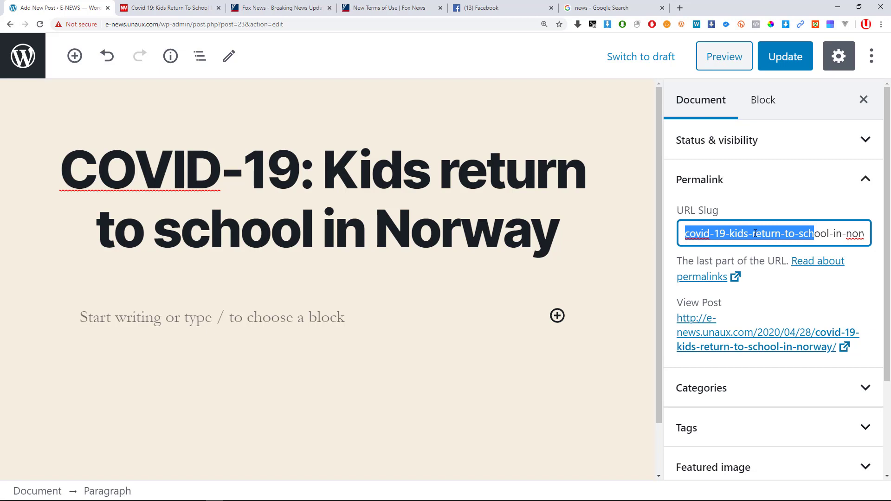
left_click(814, 229)
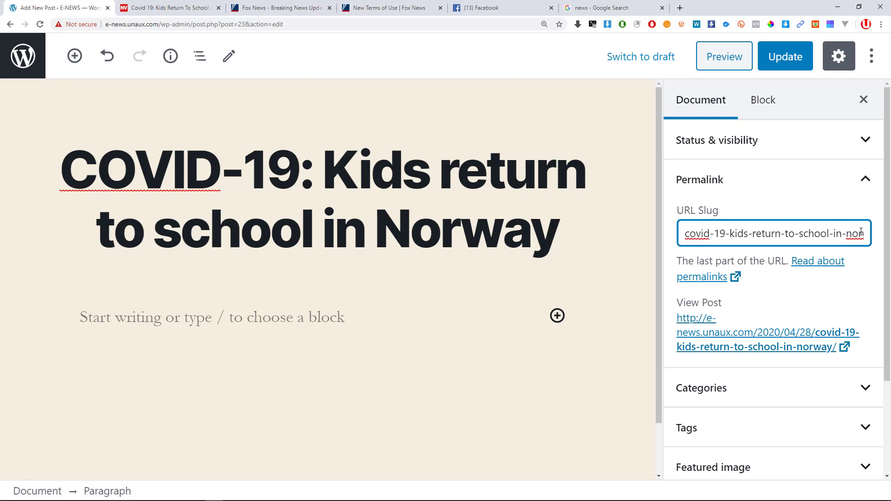
double_click(848, 232)
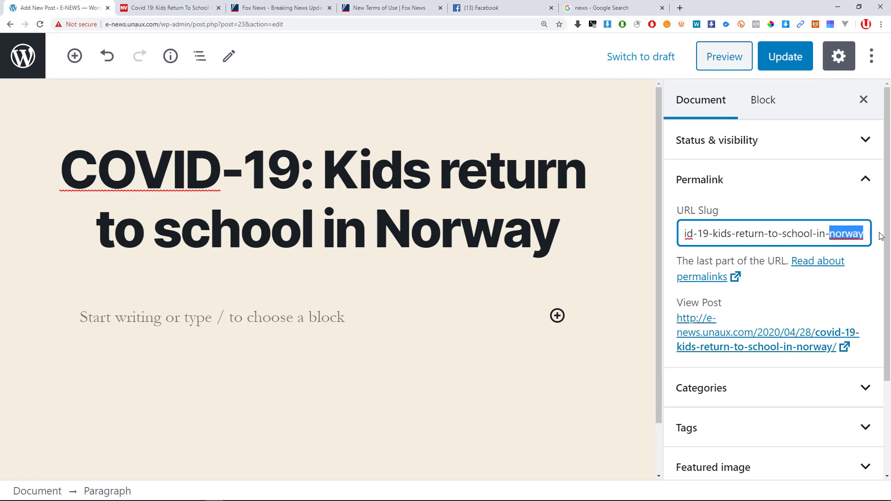
left_click(841, 236)
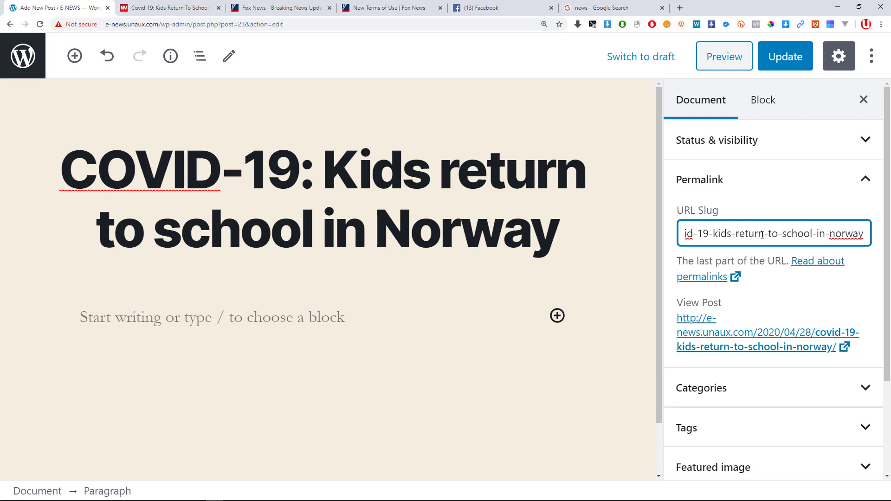
left_click_drag(749, 234, 671, 232)
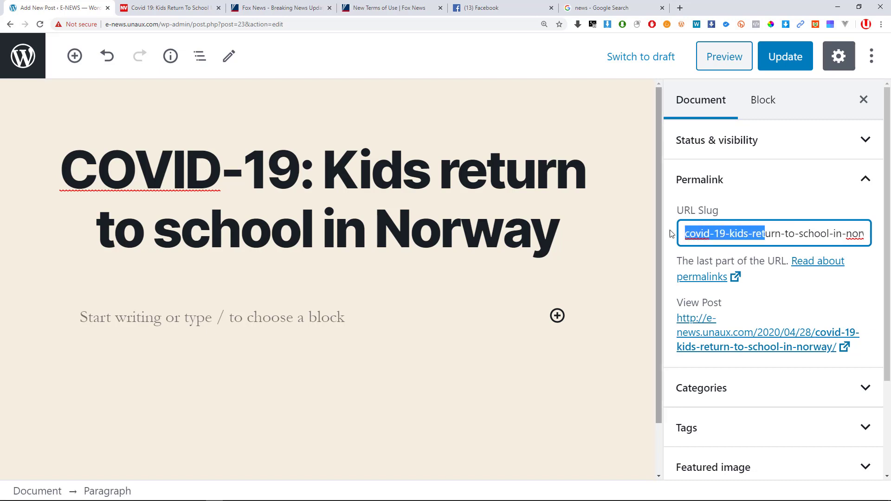
left_click(769, 231)
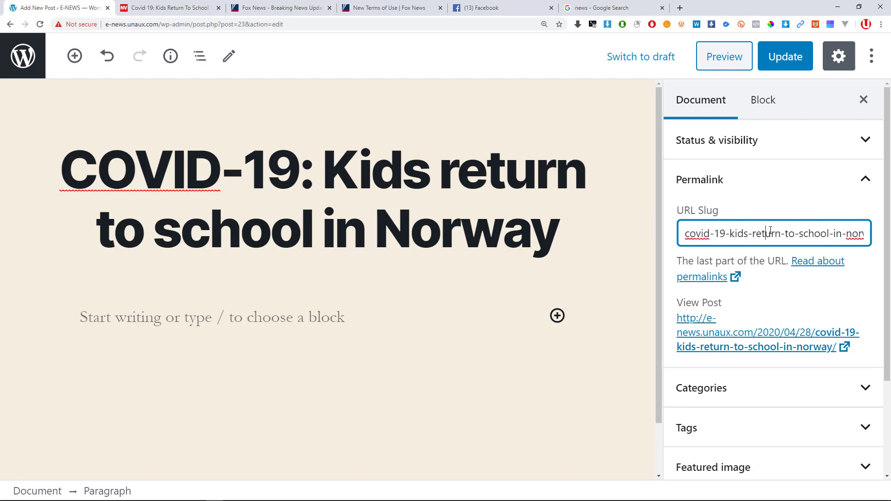
left_click(865, 183)
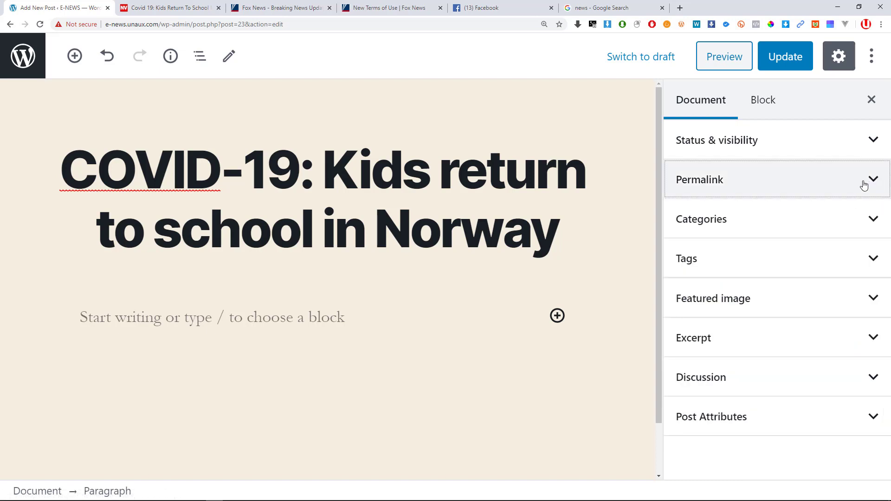
left_click(852, 227)
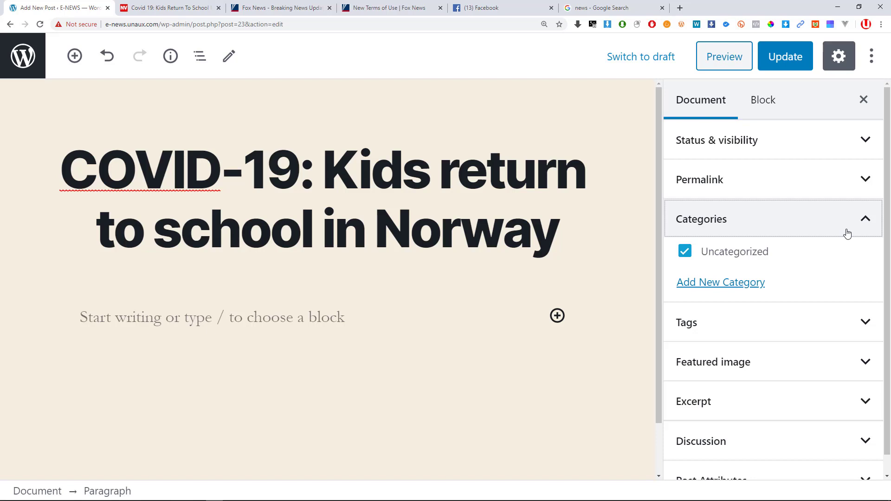
left_click(848, 234)
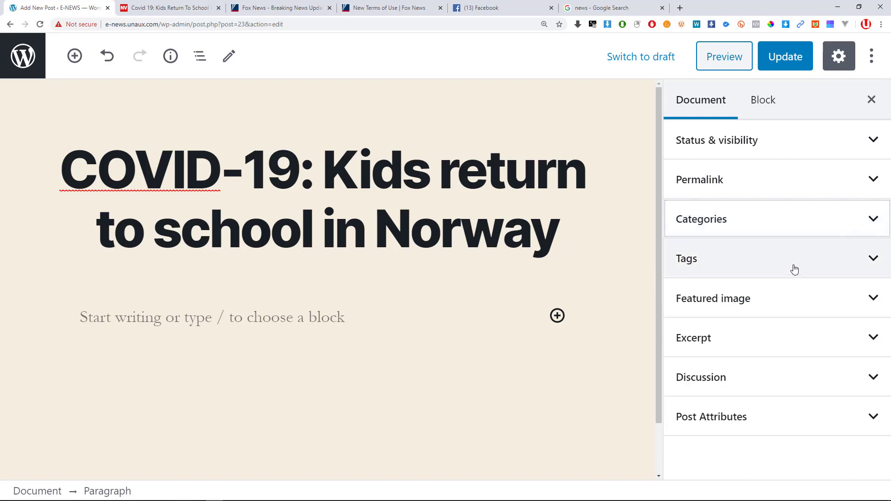
Add the tags 'covid-19' and 'norway covi' to the post.
left_click(798, 263)
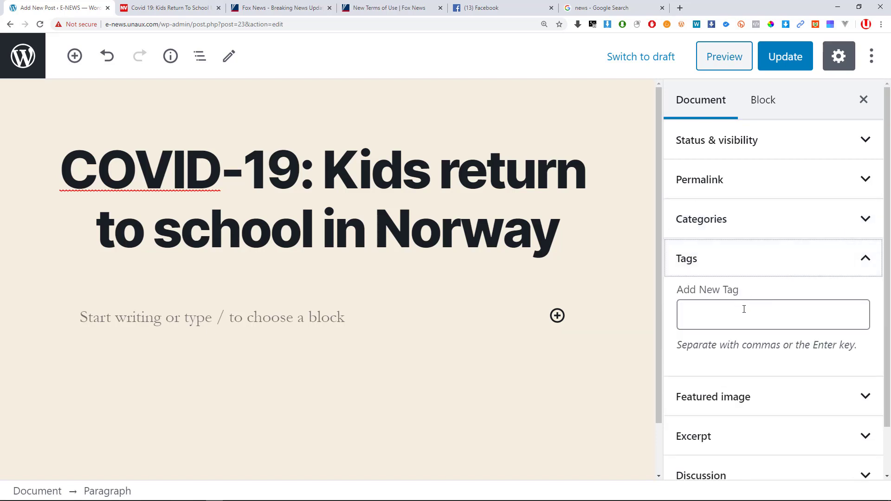
left_click(743, 307)
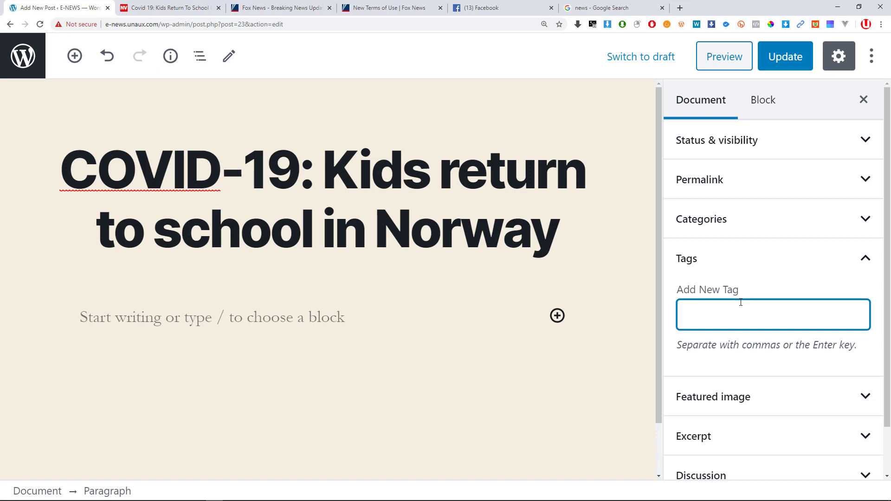
type("covid")
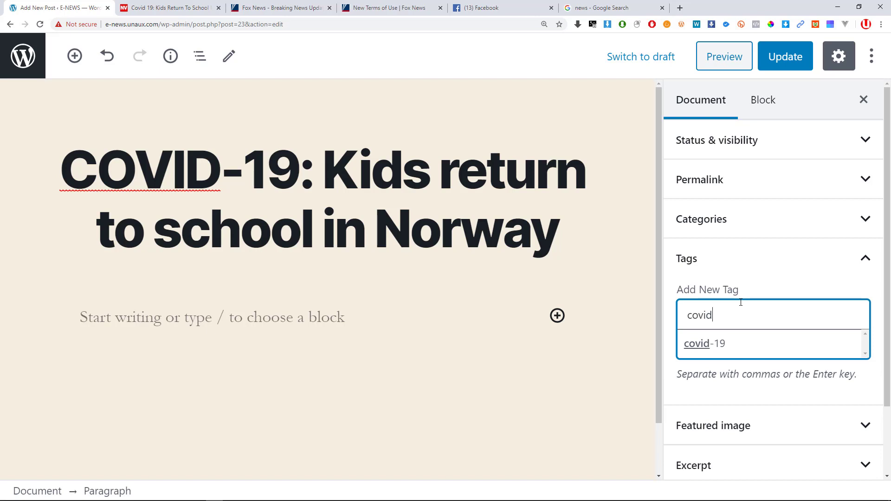
type("-19")
key("Return")
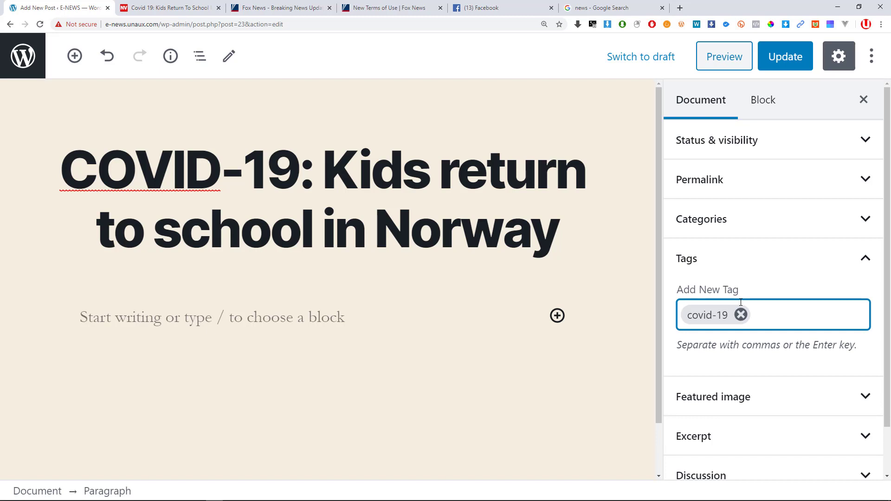
type("nor")
type("way ")
type("codi")
key("BackSpace")
key("BackSpace")
type("r")
key("BackSpace")
type("vi")
key("Return")
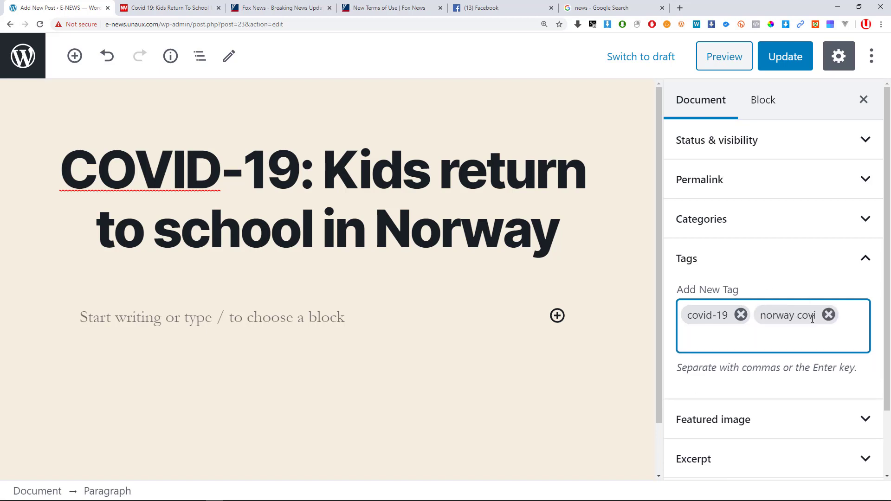
Replace the 'norway covi' tag with 'norway covid-19'.
left_click(829, 315)
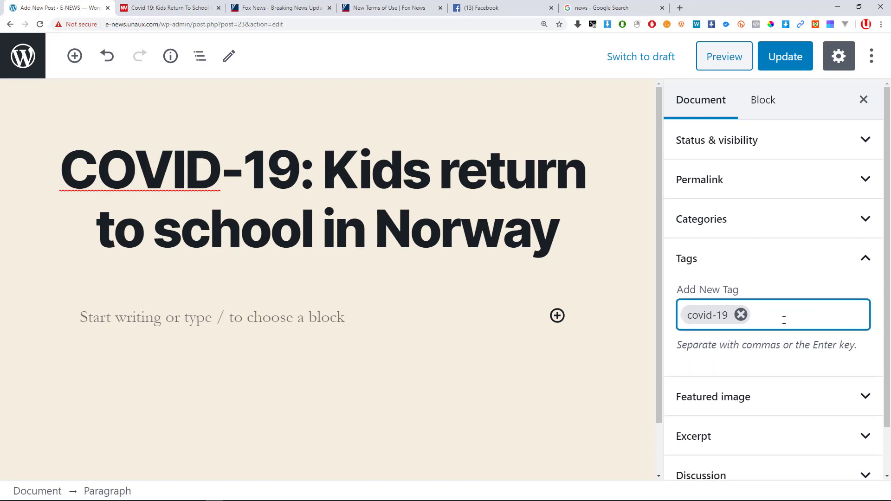
type("nor")
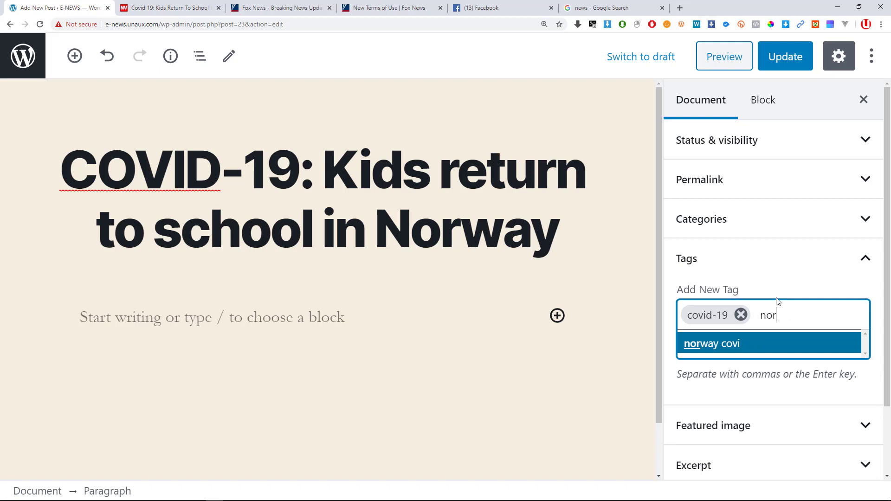
type("wat")
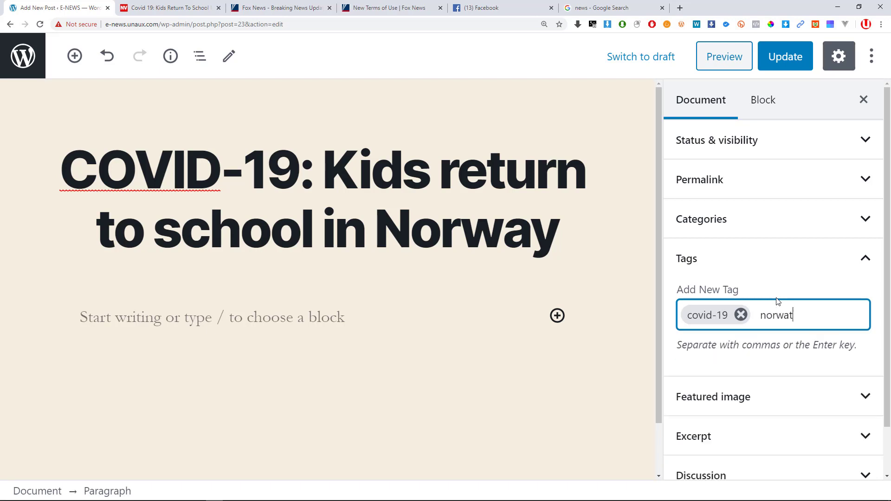
key("BackSpace")
type("y ")
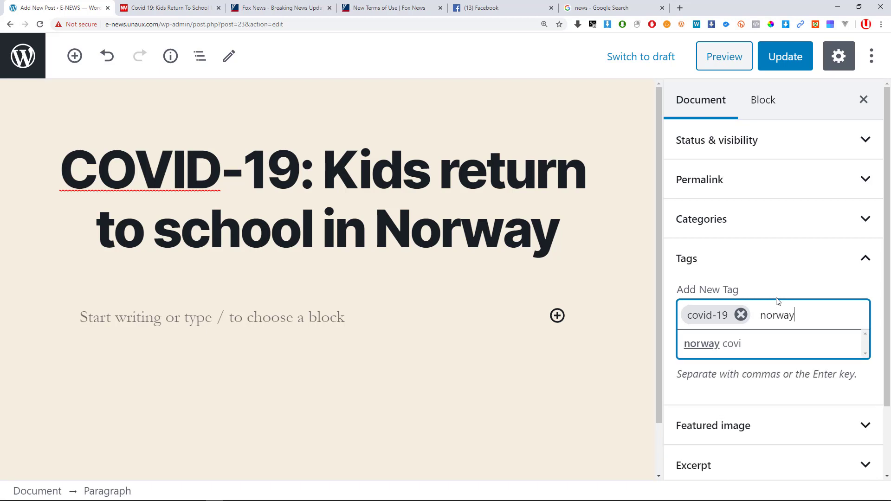
type("covid-")
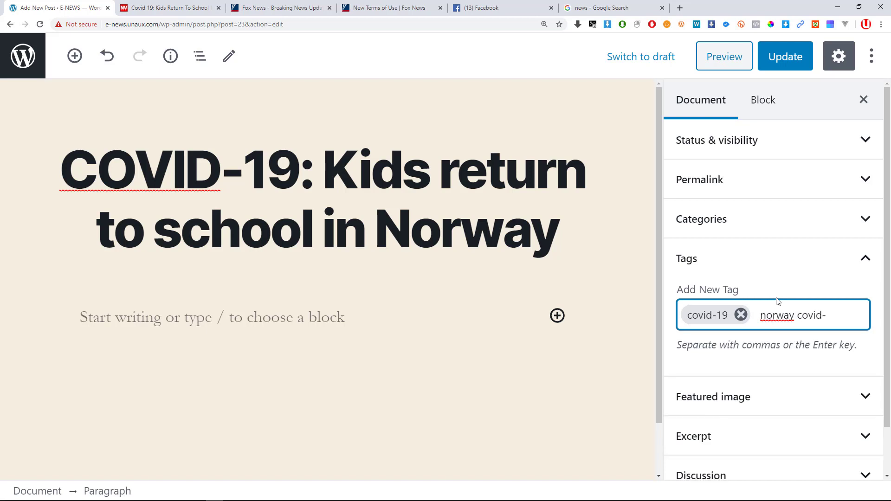
type("19")
key("Return")
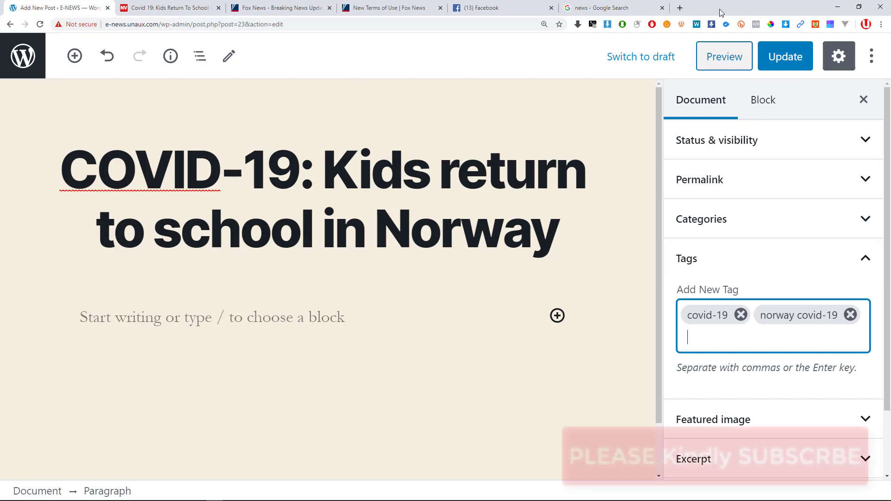
Glance over the Google news results, then go back to the WordPress post draft.
left_click(627, 4)
scroll(244, 301, "down", 11)
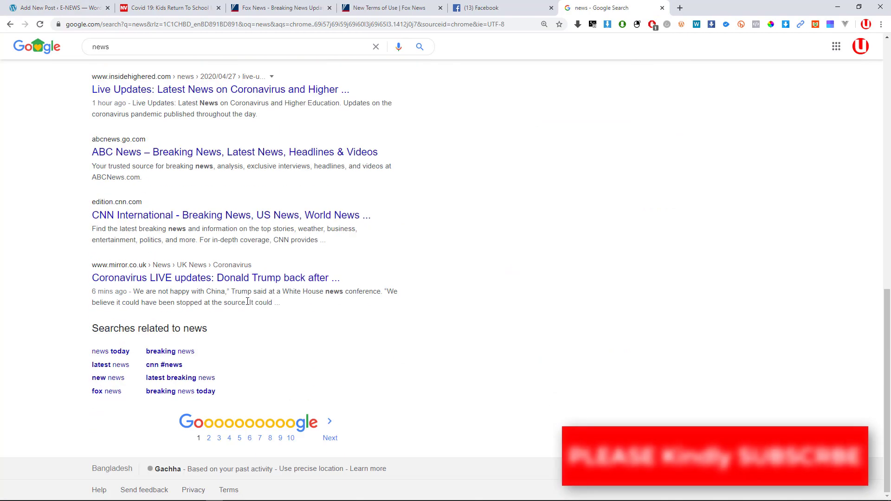
scroll(254, 303, "up", 6)
scroll(223, 304, "down", 5)
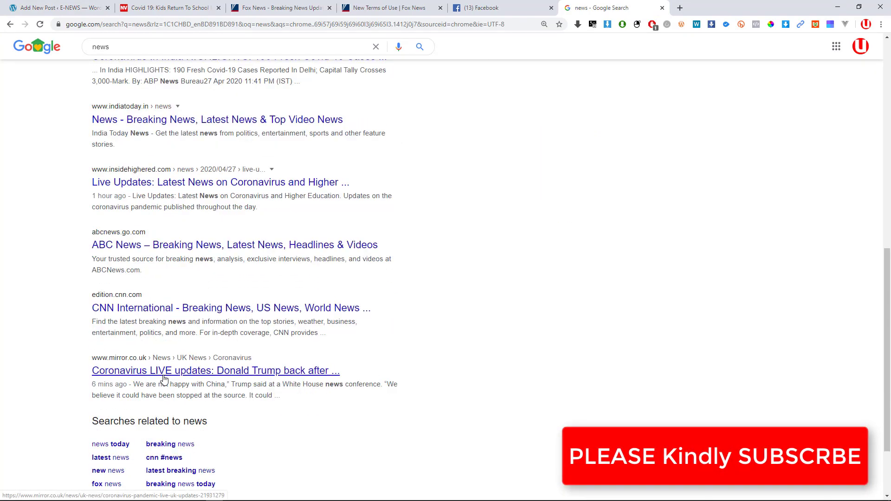
scroll(170, 344, "up", 3)
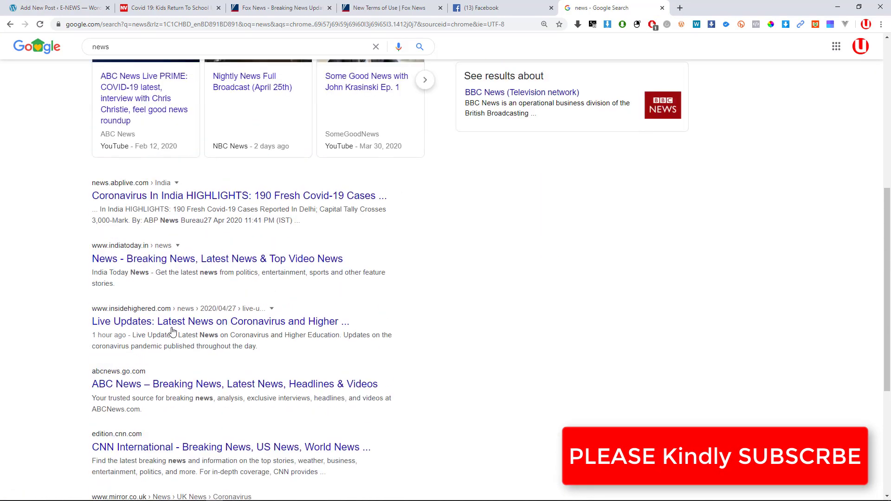
scroll(177, 296, "up", 6)
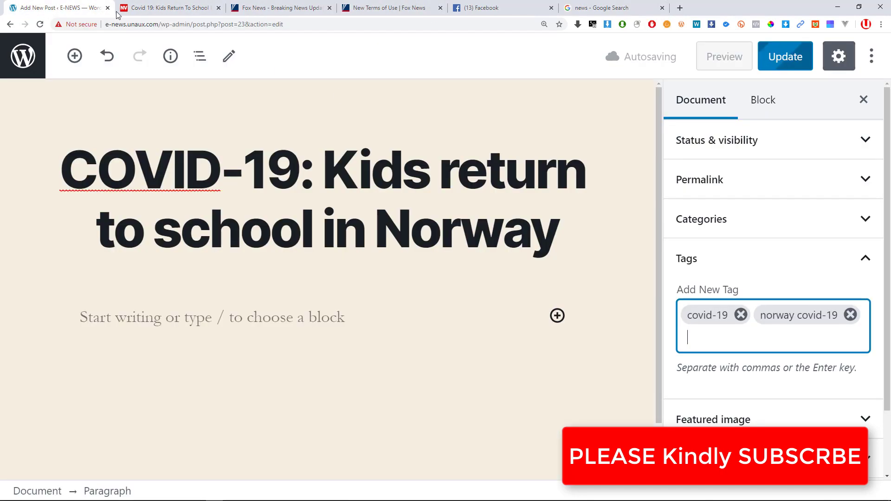
left_click(60, 7)
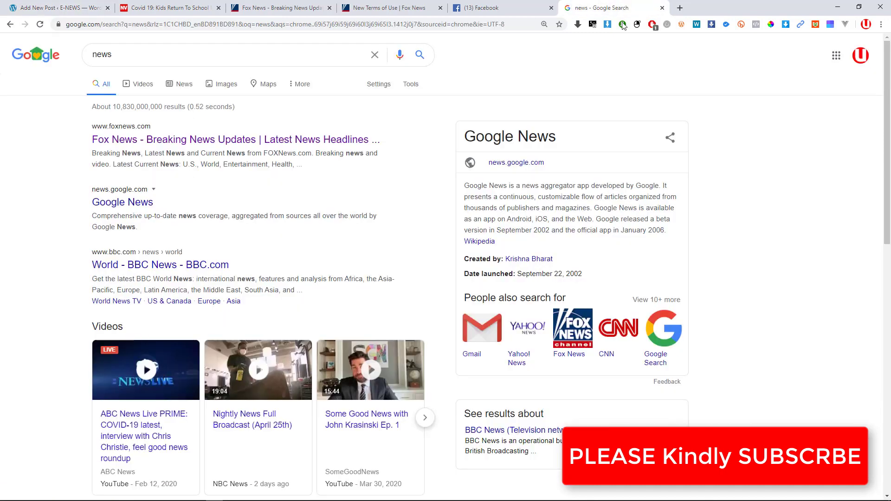
left_click(617, 8)
scroll(414, 336, "down", 8)
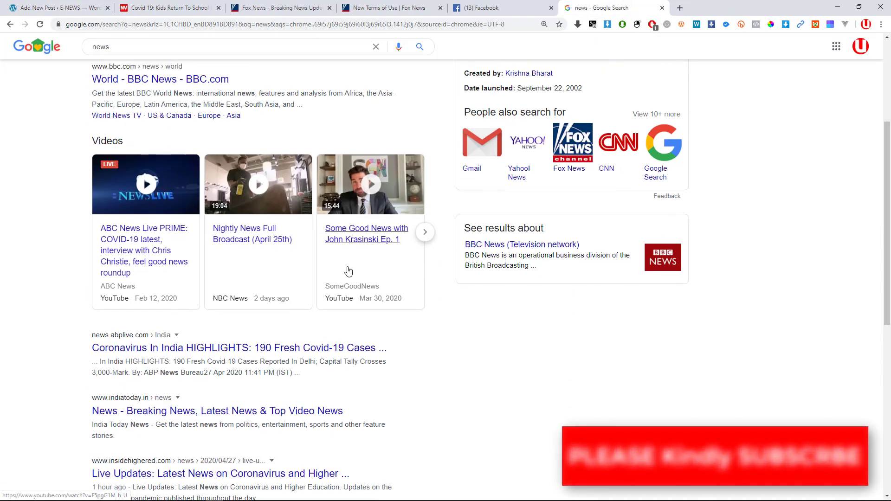
left_click(110, 5)
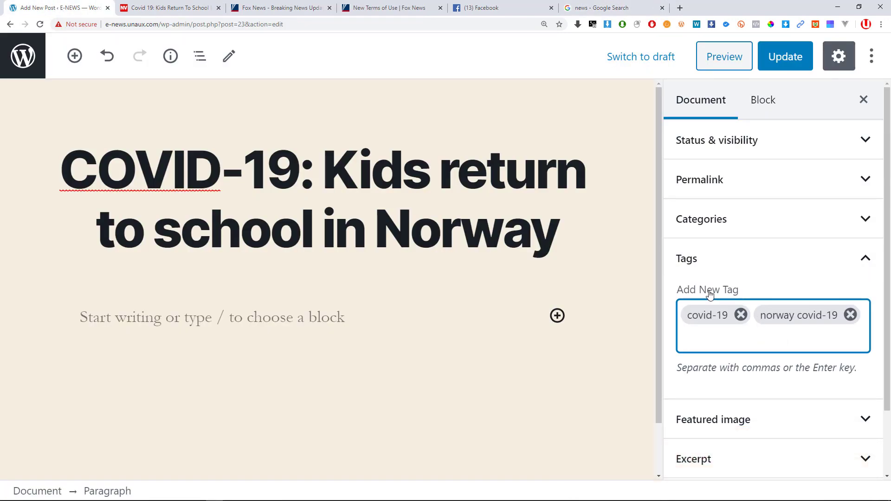
Close the Tags panel and open the Featured image panel in the Document sidebar.
left_click(866, 261)
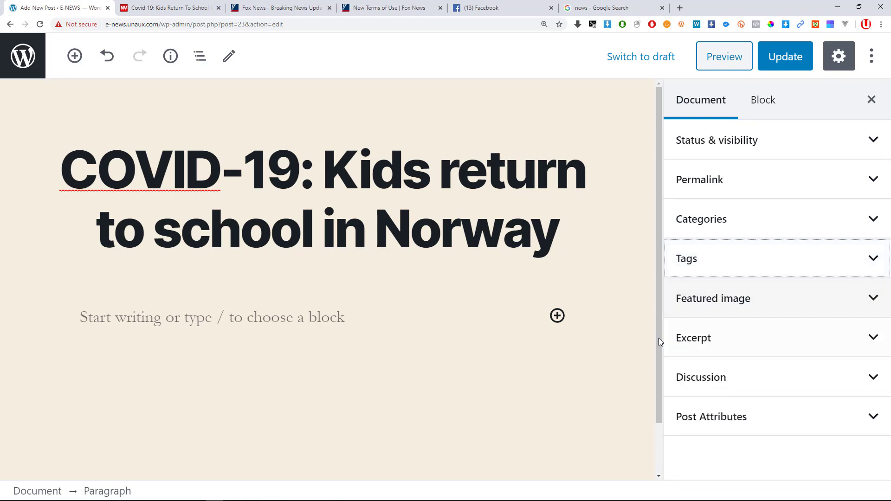
left_click(825, 306)
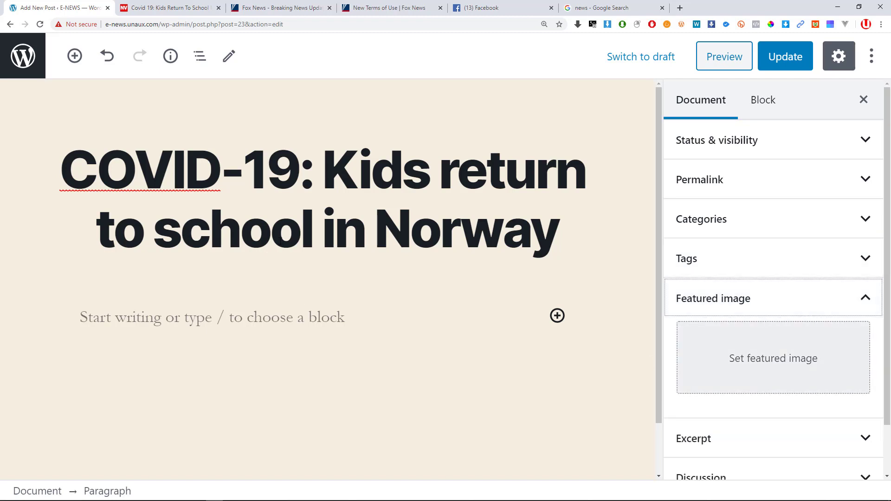
scroll(271, 262, "down", 2)
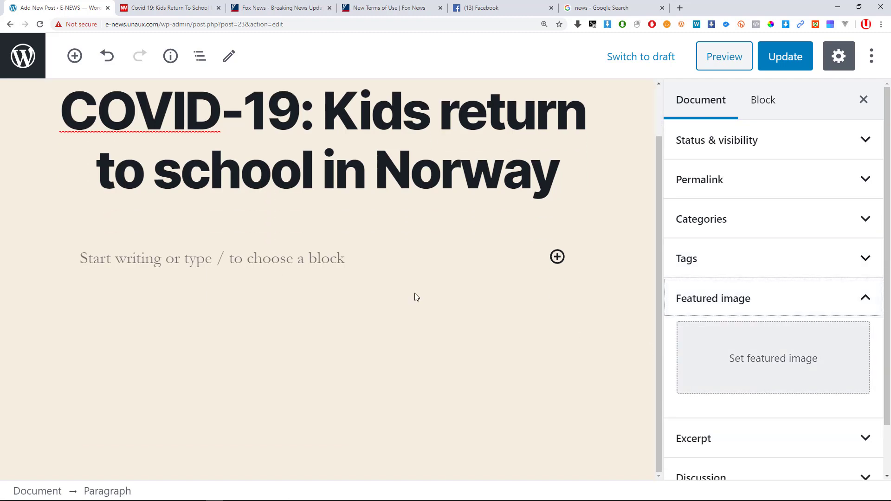
scroll(432, 299, "up", 1)
scroll(453, 300, "down", 1)
scroll(461, 300, "up", 1)
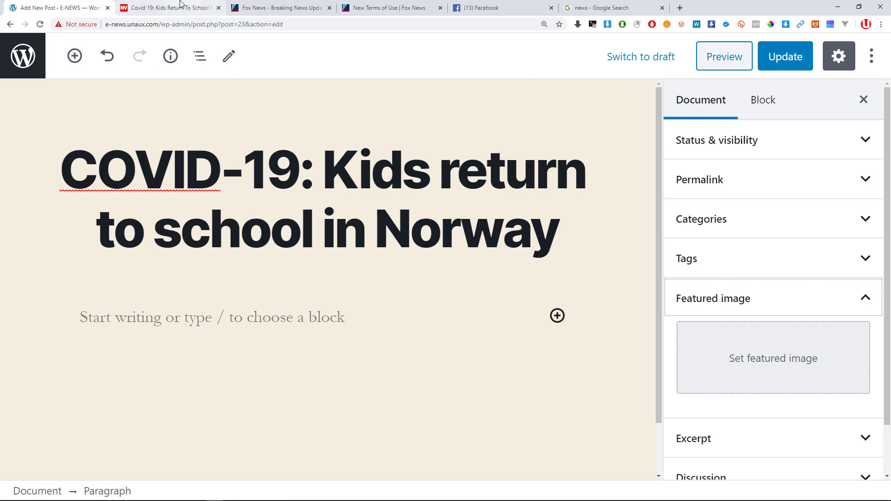
Browse the New Vision home page and the Musoke handball presidency story.
left_click(206, 7)
middle_click(215, 109)
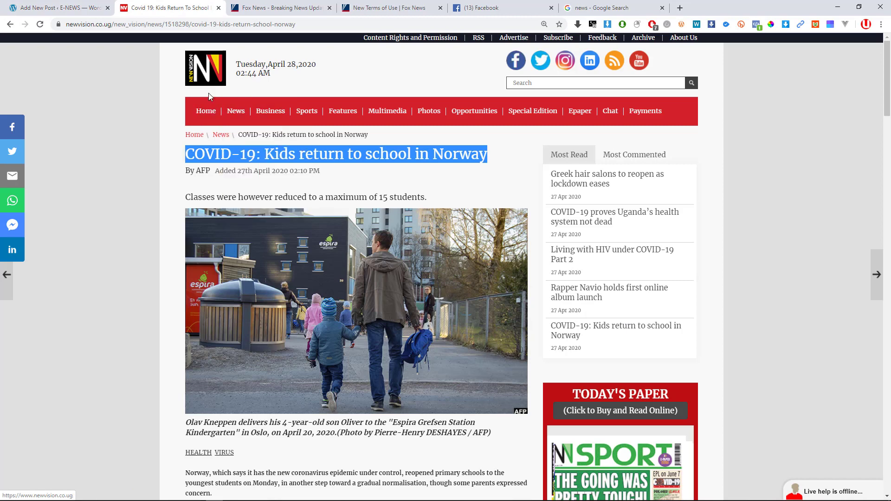
left_click(268, 7)
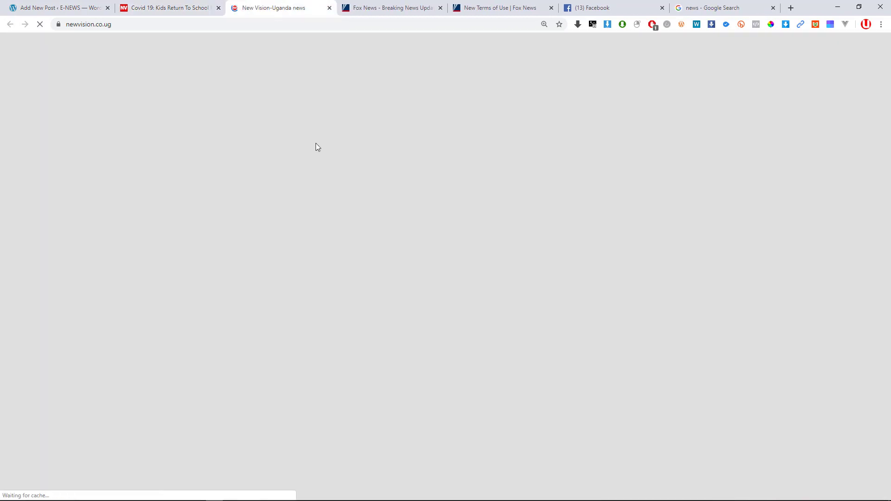
scroll(306, 278, "down", 1)
scroll(307, 278, "up", 1)
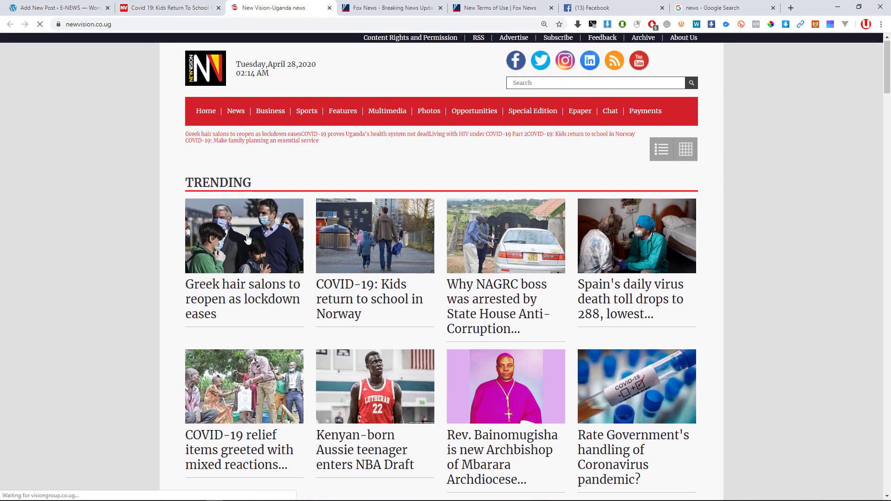
scroll(229, 272, "down", 4)
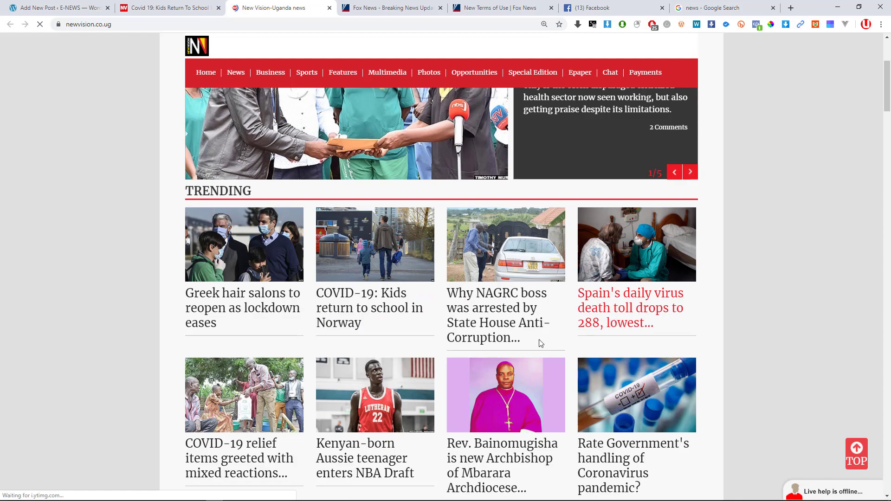
scroll(511, 325, "down", 4)
scroll(418, 302, "down", 2)
scroll(351, 337, "down", 2)
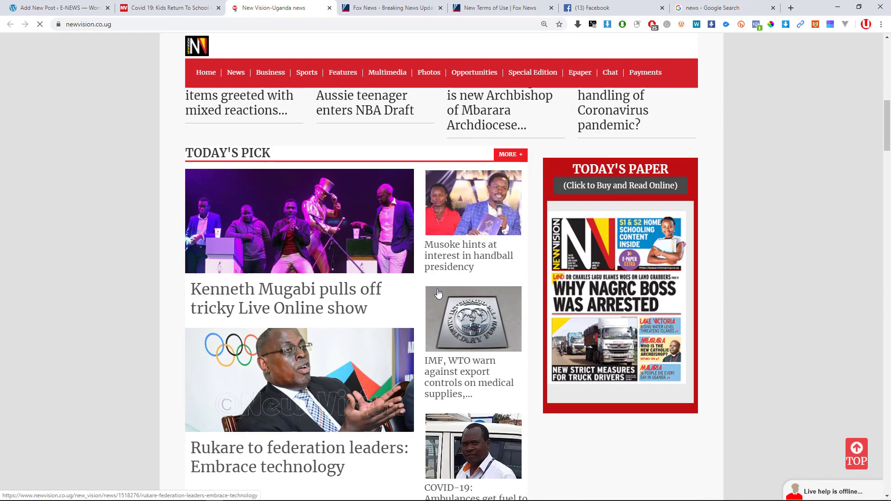
left_click(463, 253)
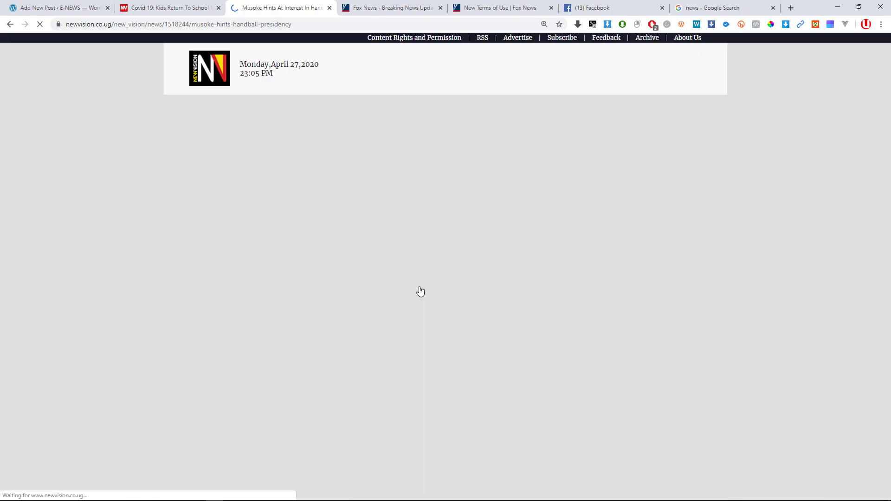
scroll(392, 274, "down", 7)
scroll(411, 294, "up", 9)
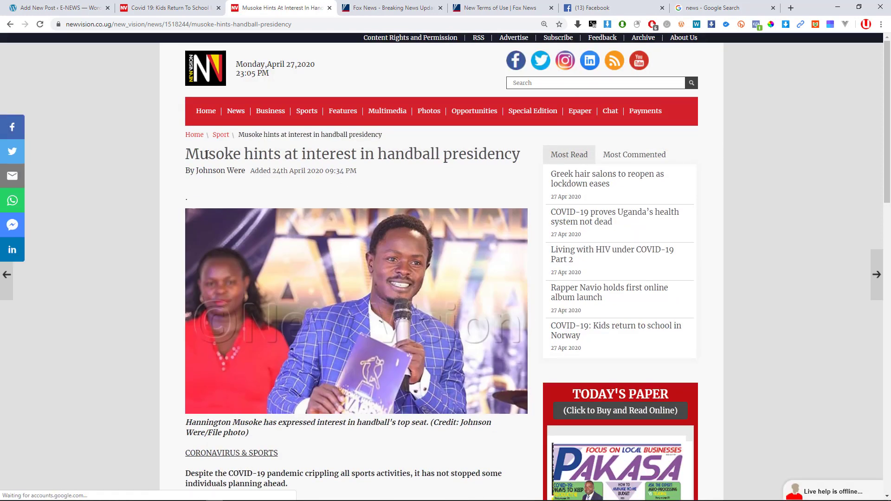
left_click(195, 135)
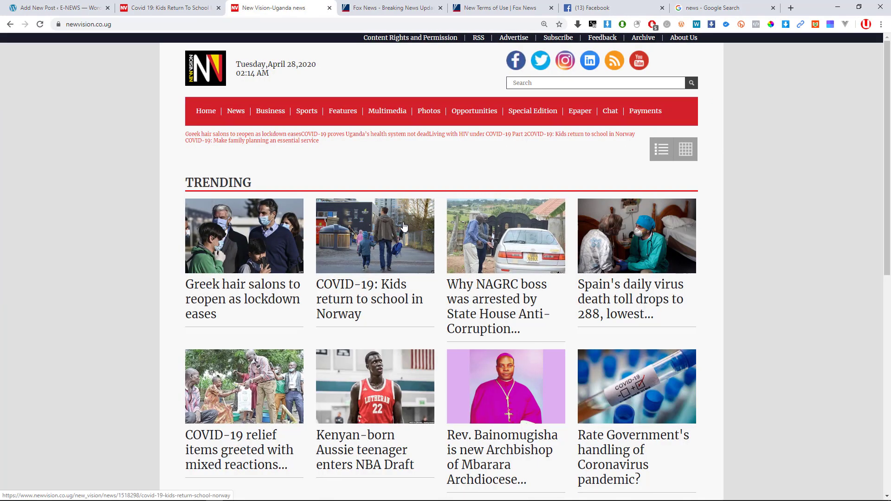
scroll(384, 250, "down", 10)
scroll(385, 251, "down", 2)
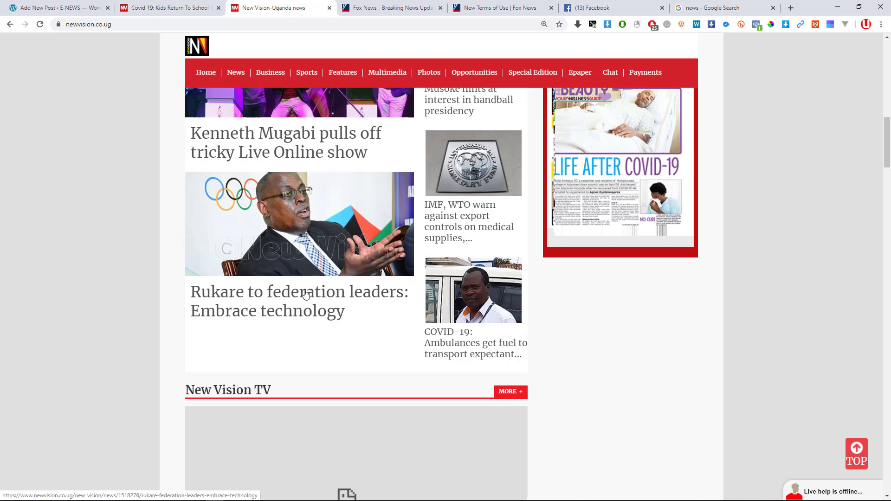
scroll(322, 341, "down", 9)
scroll(335, 346, "down", 2)
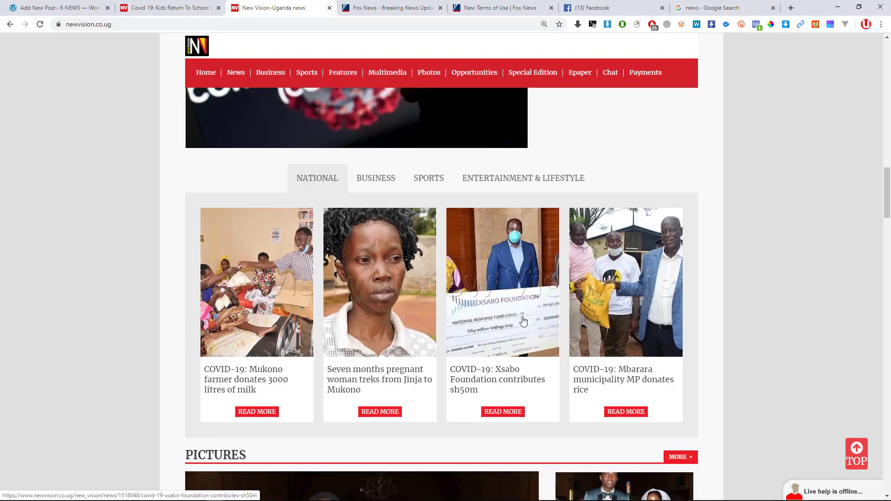
scroll(264, 107, "up", 2)
Save the Norway article's photo as Norway-703x422.jpg and return to WordPress.
left_click(170, 8)
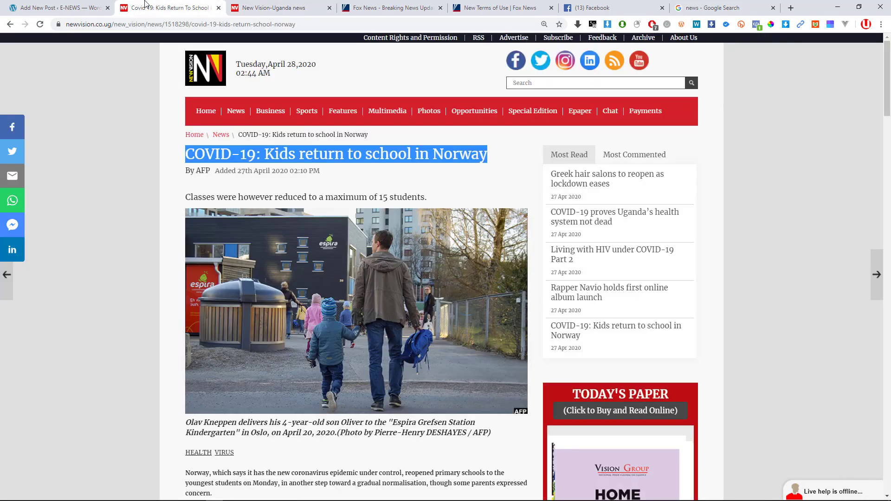
left_click(179, 267)
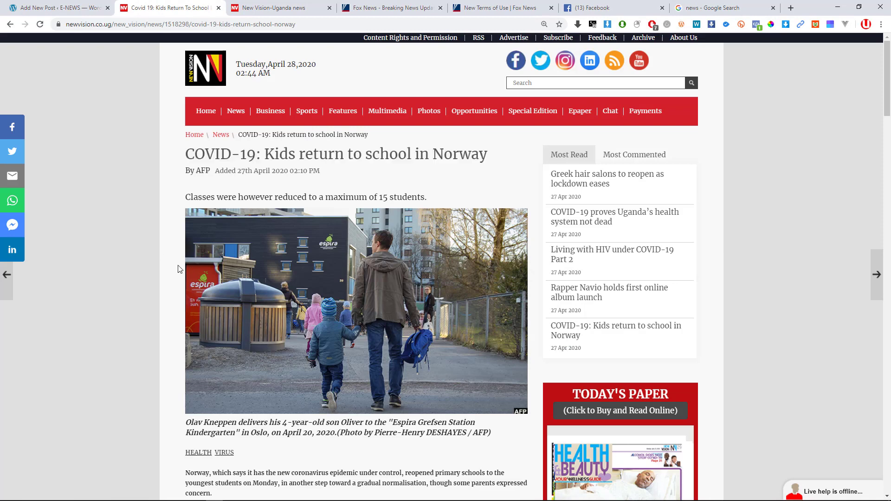
right_click(370, 303)
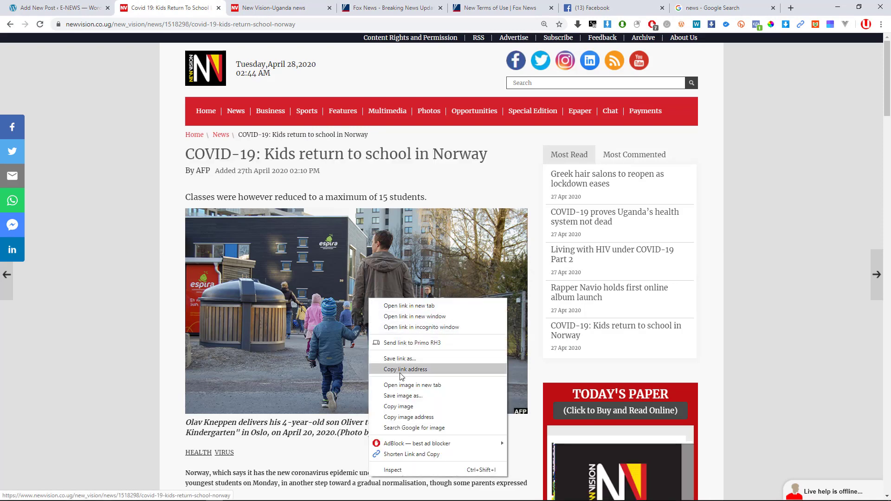
left_click(402, 396)
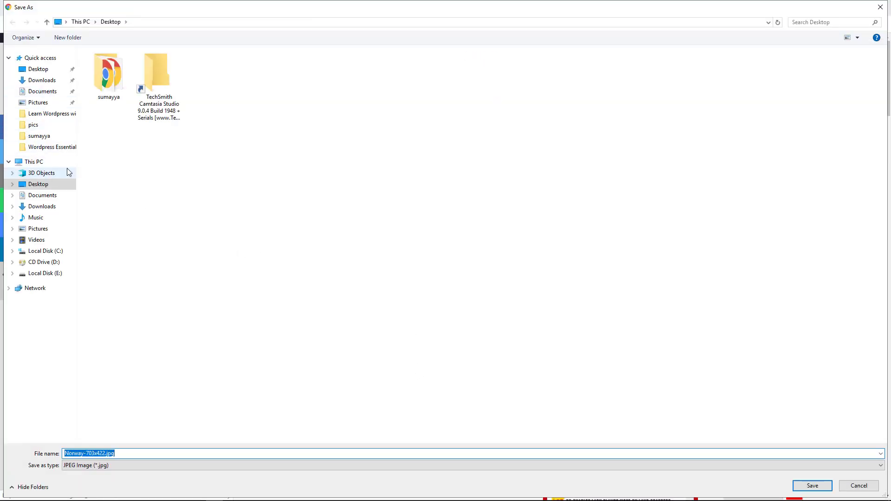
key("Return")
left_click(52, 8)
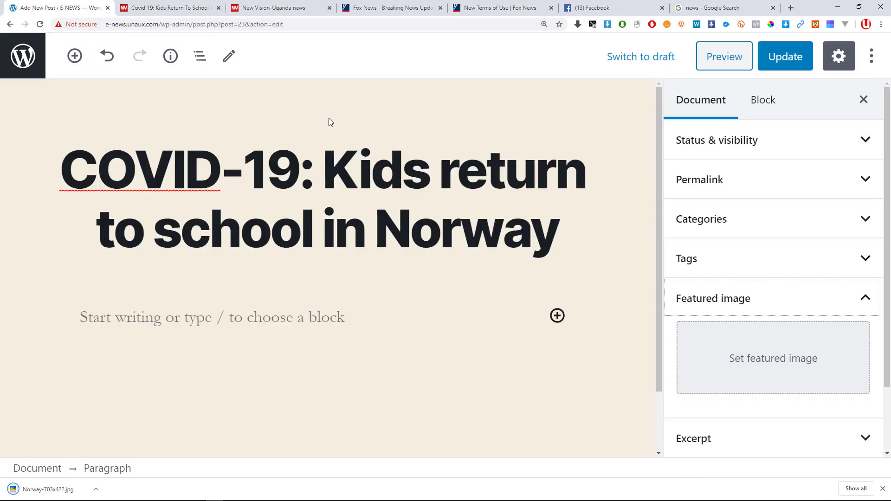
Upload Norway-703x422.jpg to the media library by dragging it from the download bar into the Featured image dialog.
left_click(742, 364)
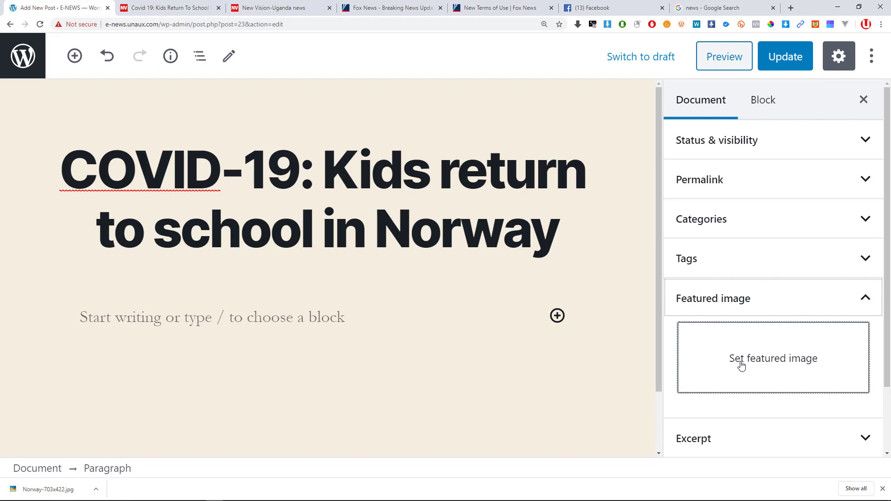
left_click(741, 366)
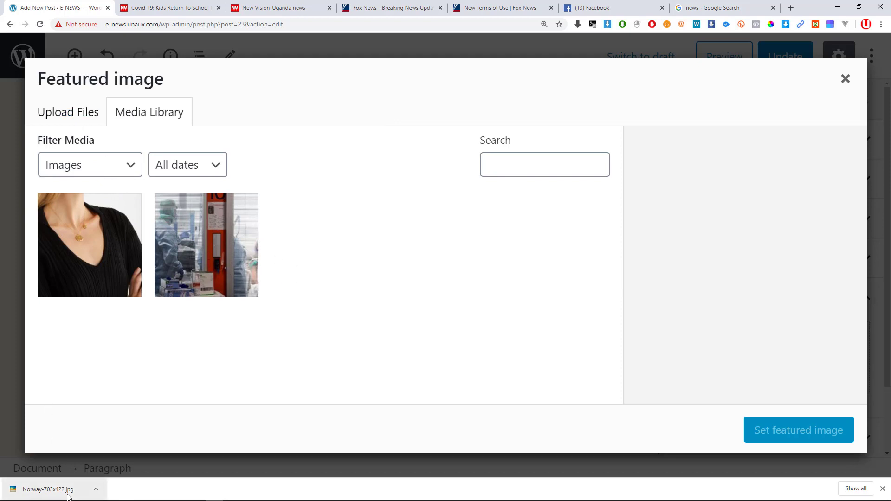
left_click_drag(67, 496, 258, 338)
left_click(60, 113)
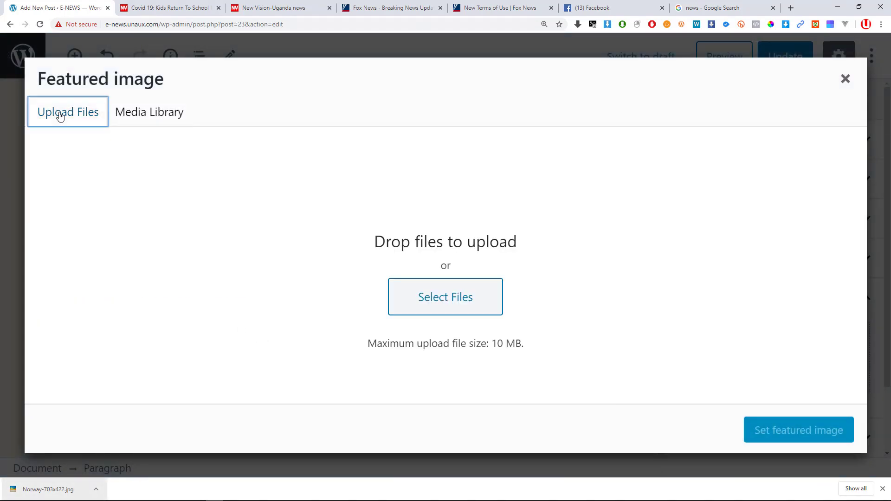
left_click(454, 302)
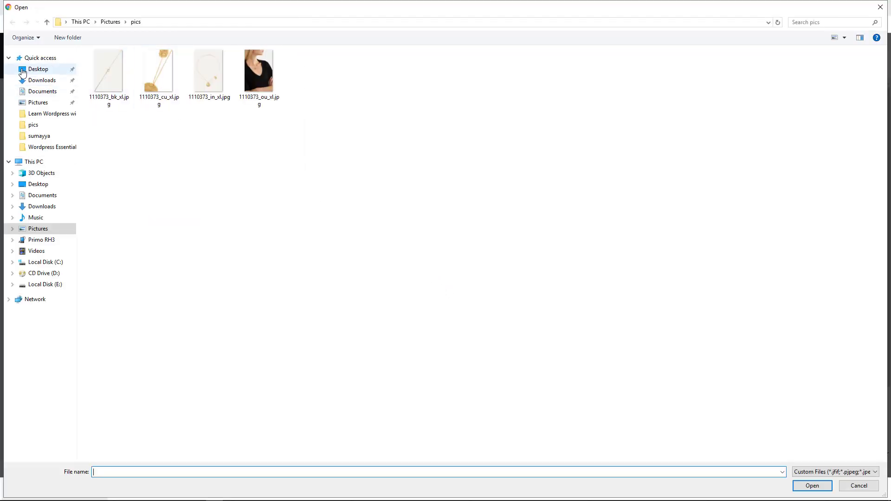
left_click(31, 72)
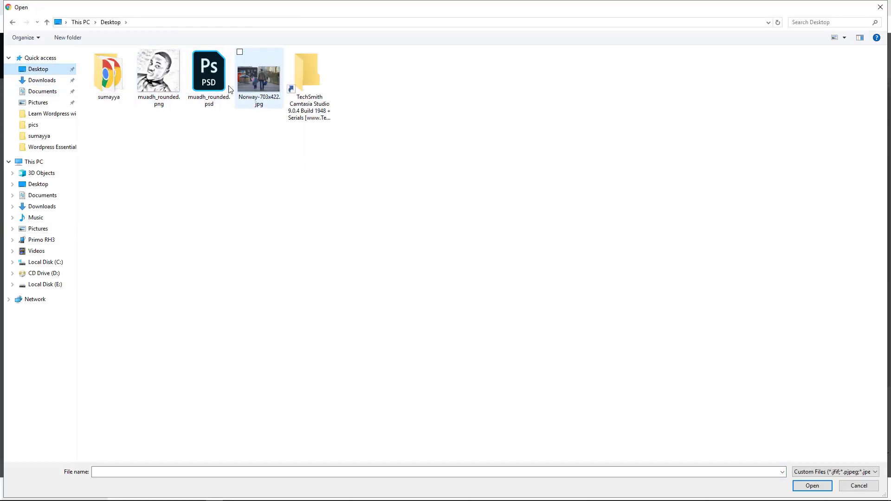
left_click(47, 83)
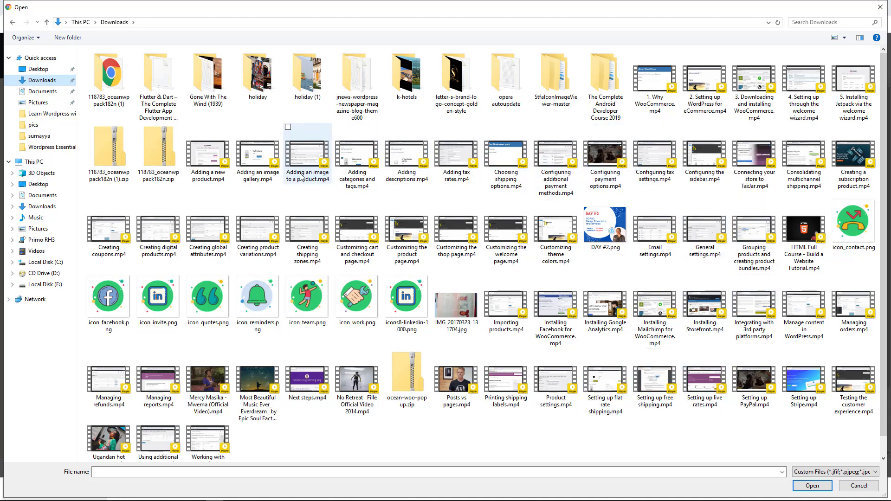
key("Escape")
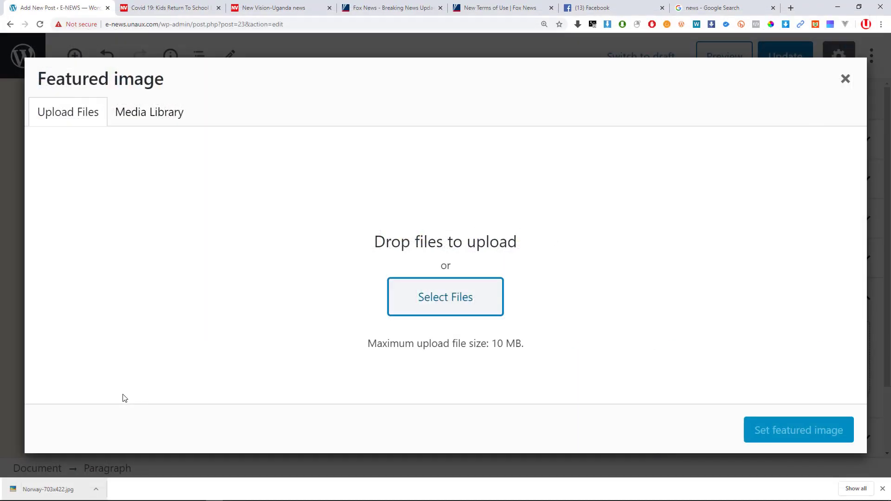
left_click_drag(22, 488, 405, 298)
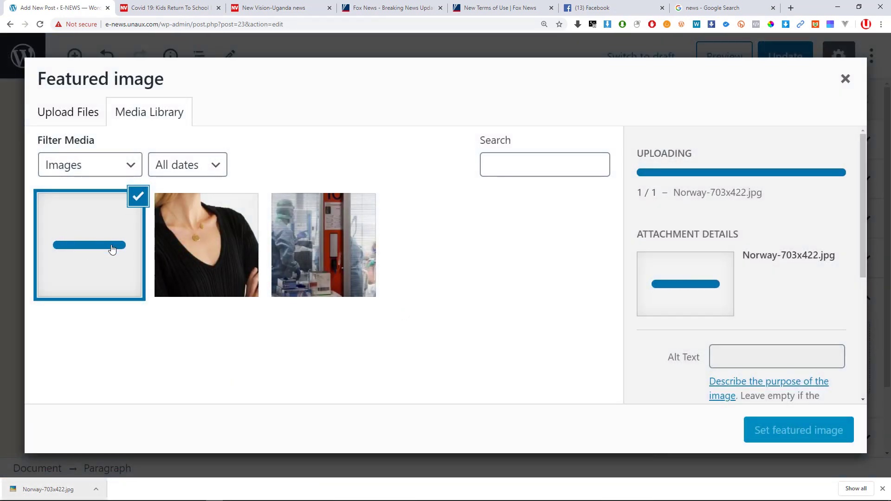
key("ctrl+minus")
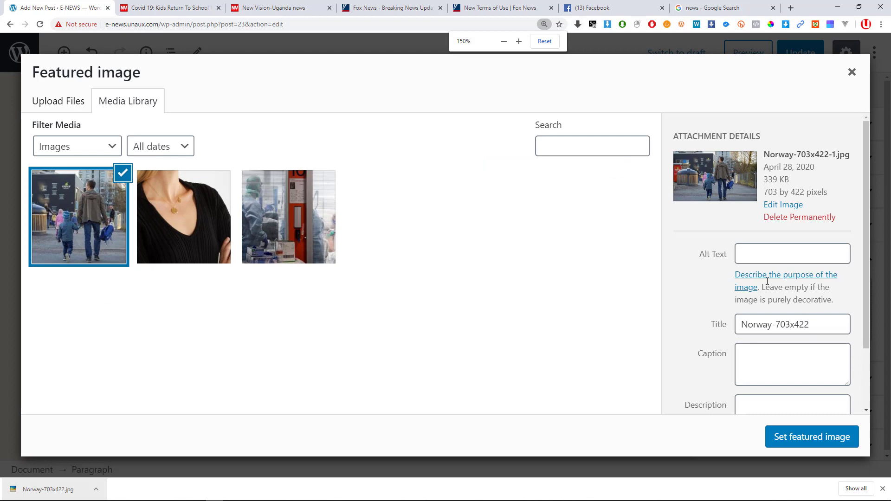
Enter the alt text 'norway covid-19' for the uploaded photo.
left_click(753, 253)
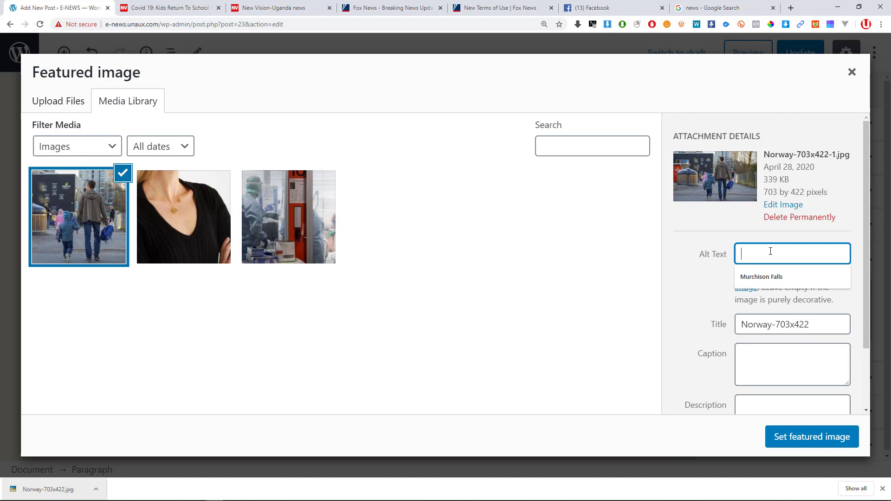
type("nor")
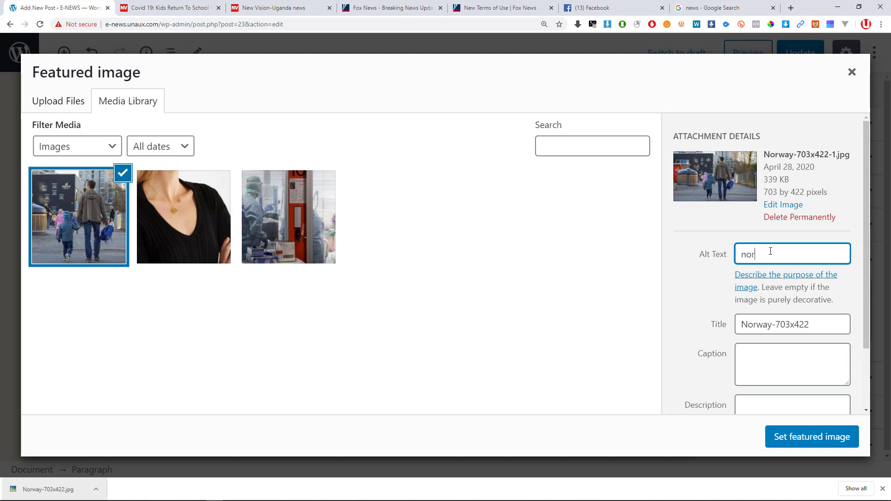
type("way covid-")
type("19")
Replace the image title with the alt text, capitalised as 'Norway covid-19'.
left_click_drag(821, 327, 641, 334)
left_click_drag(823, 254, 653, 259)
key("ctrl+c")
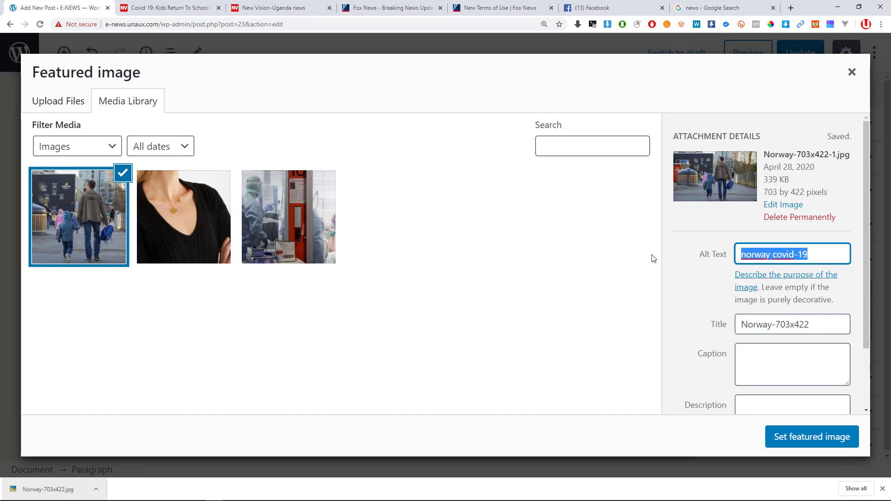
left_click_drag(814, 325, 678, 331)
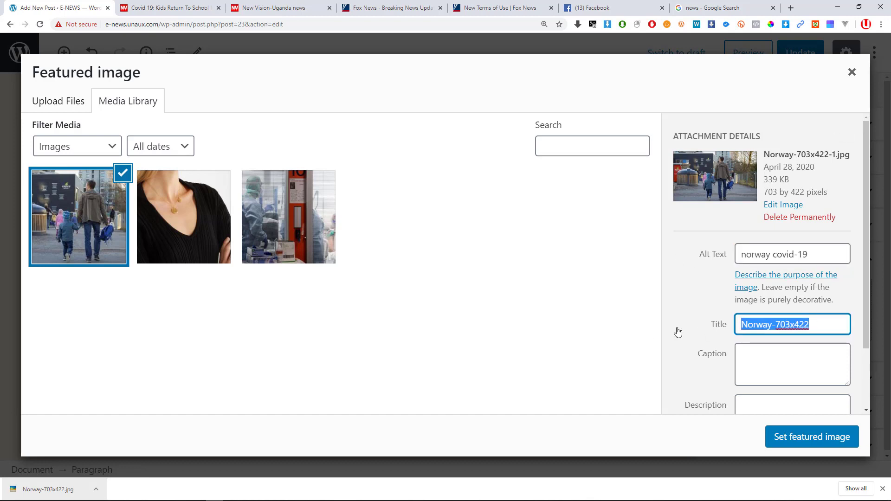
key("ctrl+v")
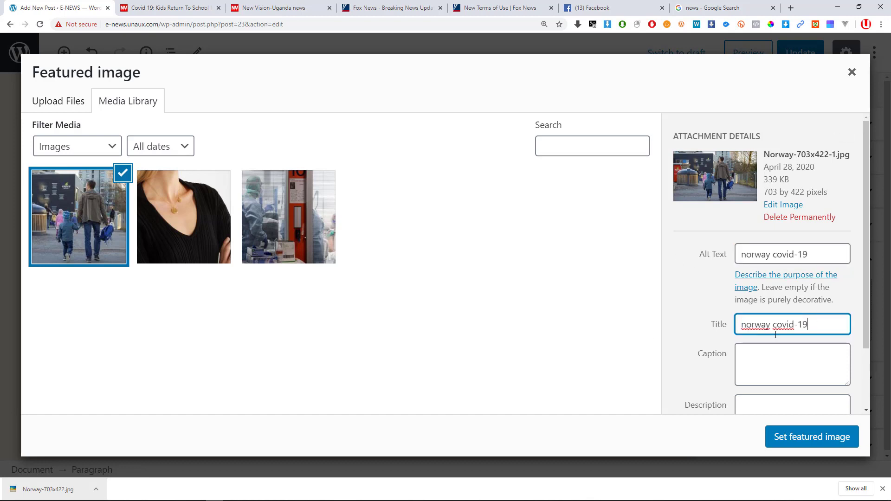
mouse_move(752, 327)
left_mouse_down()
mouse_move(719, 333)
mouse_move(736, 327)
left_mouse_up()
left_click(748, 328)
type("M")
key("BackSpace")
type("N")
left_click_drag(832, 330, 723, 331)
key("ctrl+c")
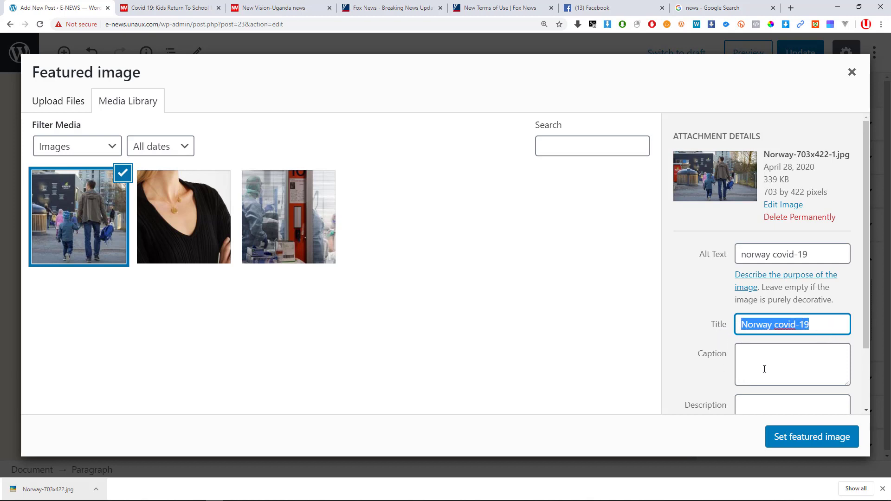
left_click(779, 354)
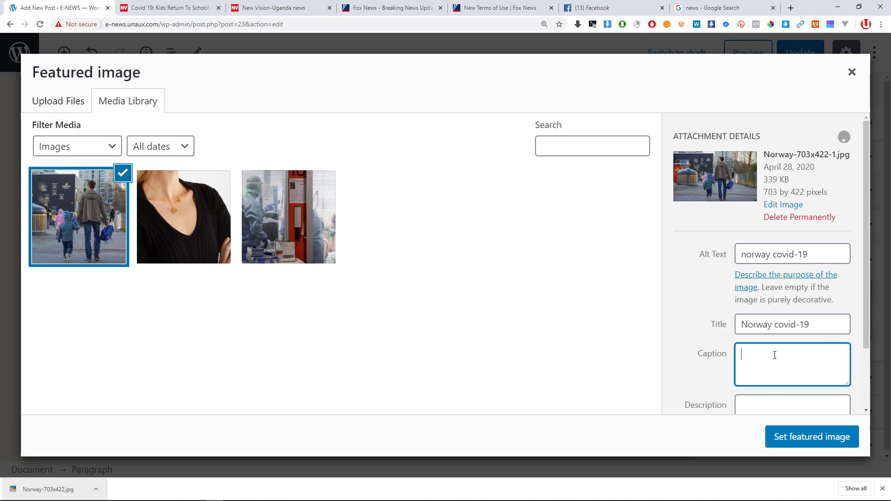
Paste the New Vision article's AFP photo caption into the image's Caption and Description.
key("ctrl+v")
left_click(170, 8)
scroll(330, 292, "down", 2)
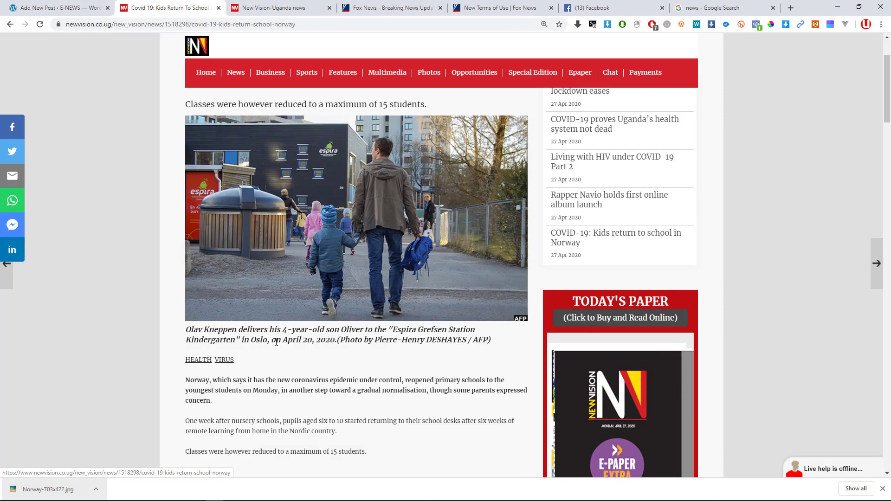
left_click_drag(505, 347, 189, 329)
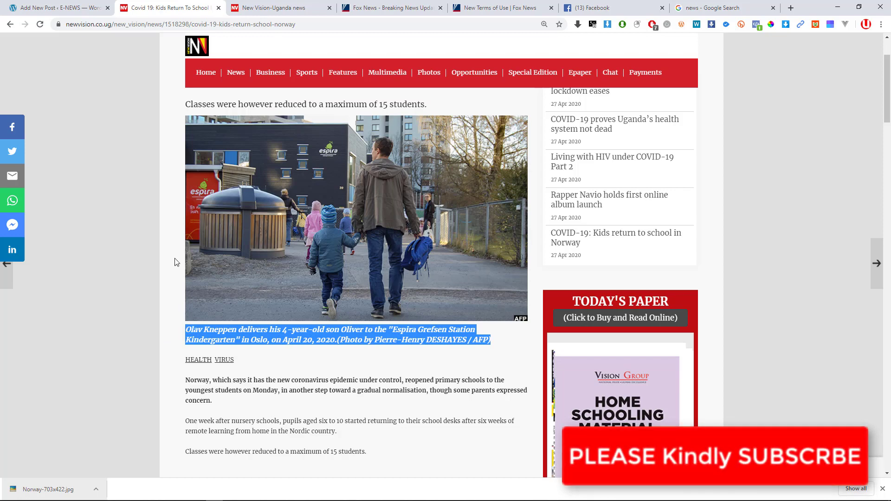
left_click(60, 8)
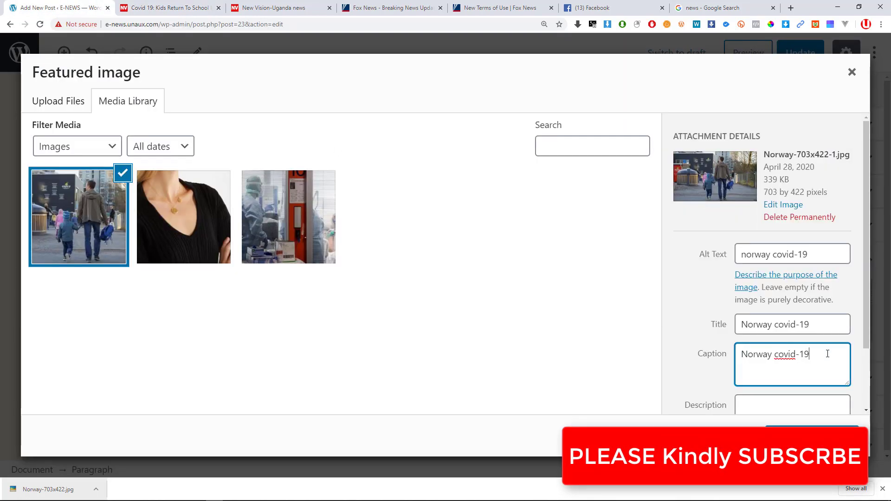
key("ctrl+a")
key("ctrl+v")
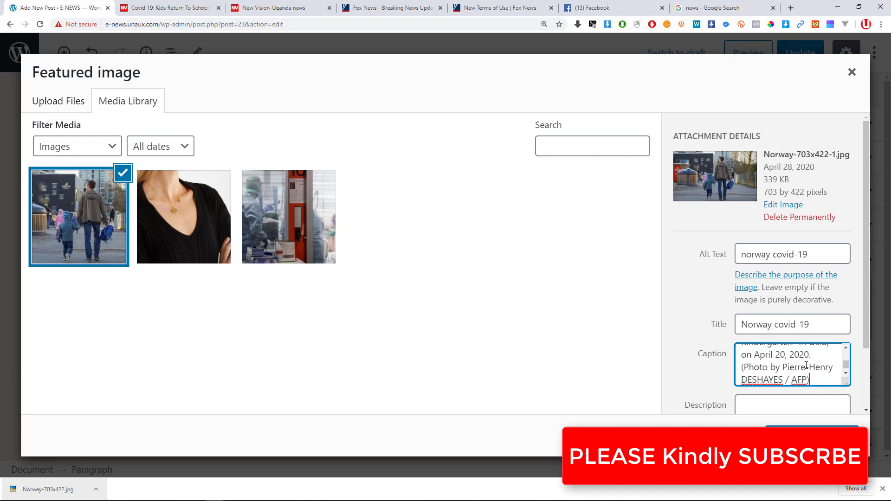
scroll(765, 396, "down", 2)
left_click(758, 332)
key("ctrl+v")
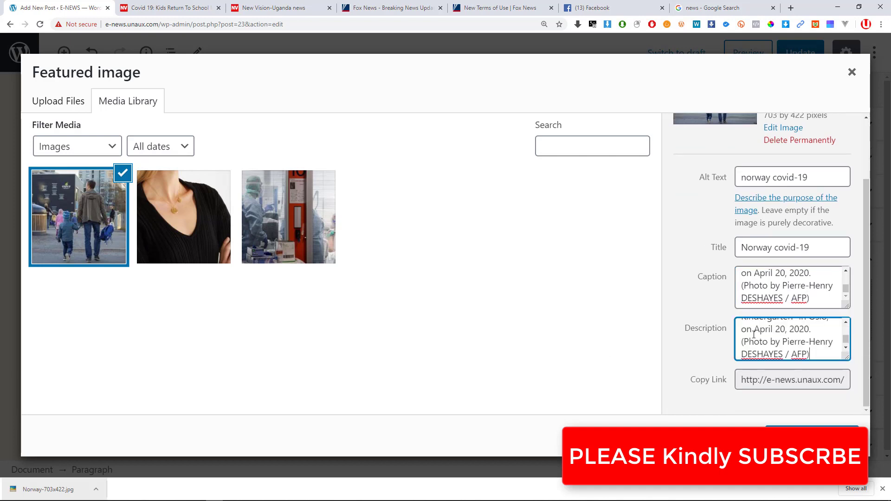
Open the uploaded Norway image's file link in the Google Search tab, then return to WordPress.
left_click(811, 383)
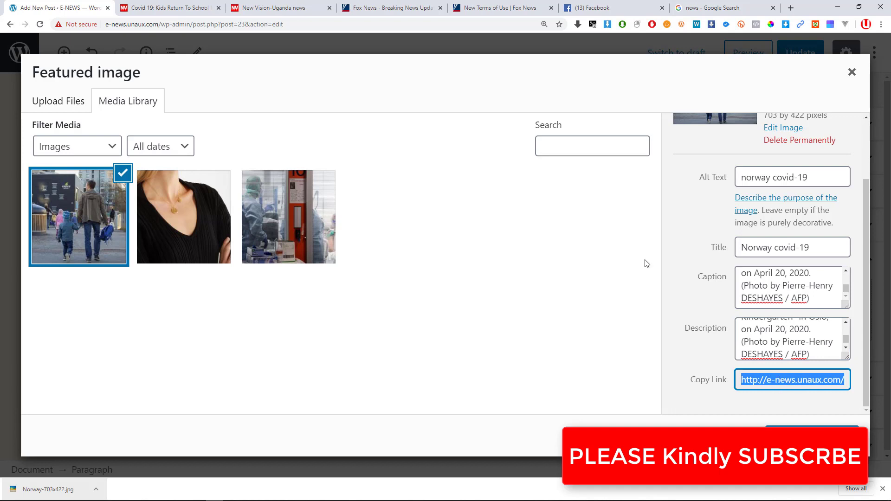
left_click(714, 8)
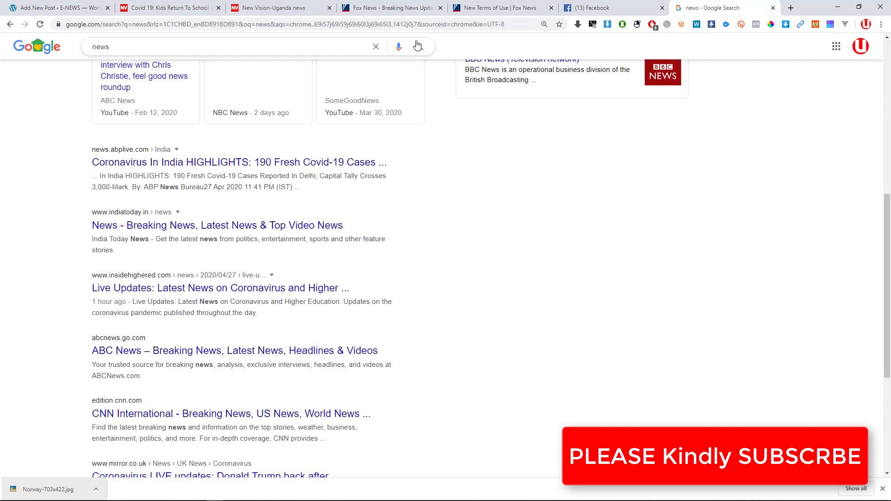
left_click(414, 24)
type("http://e-news.unaux.com/wp-content/uploads/2020/04/Norway-703x422-1.jpg")
key("Return")
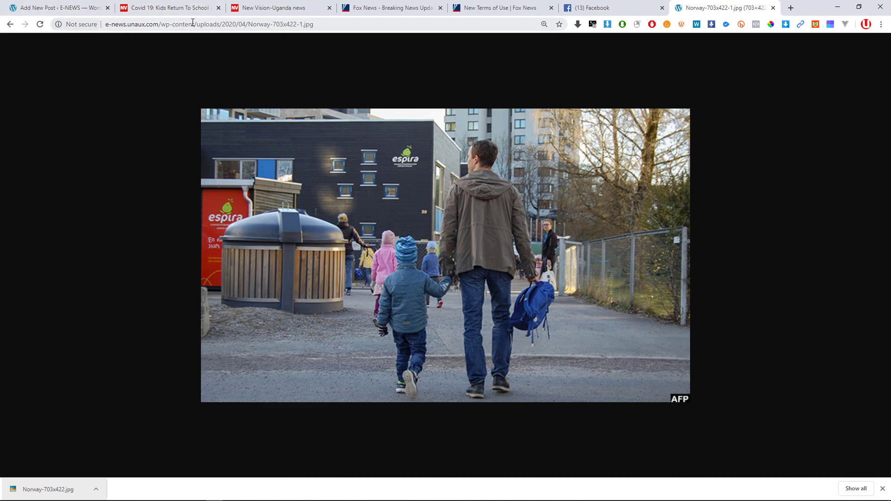
left_click(64, 4)
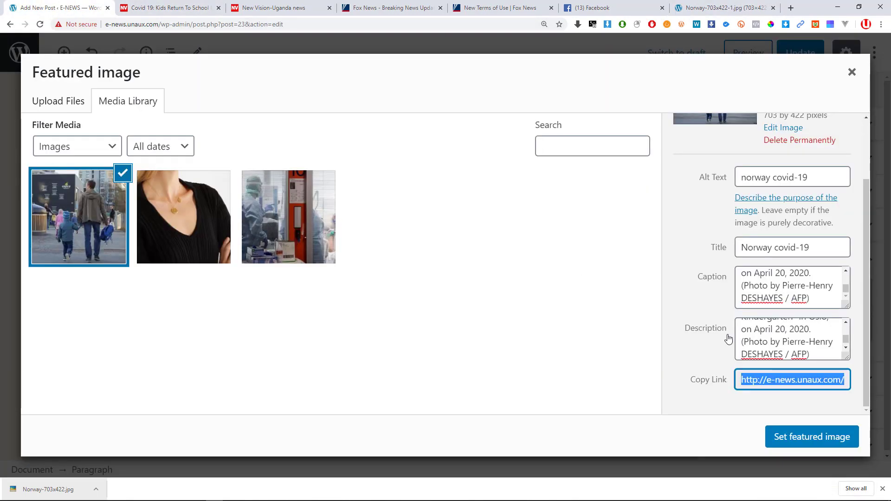
scroll(804, 378, "up", 2)
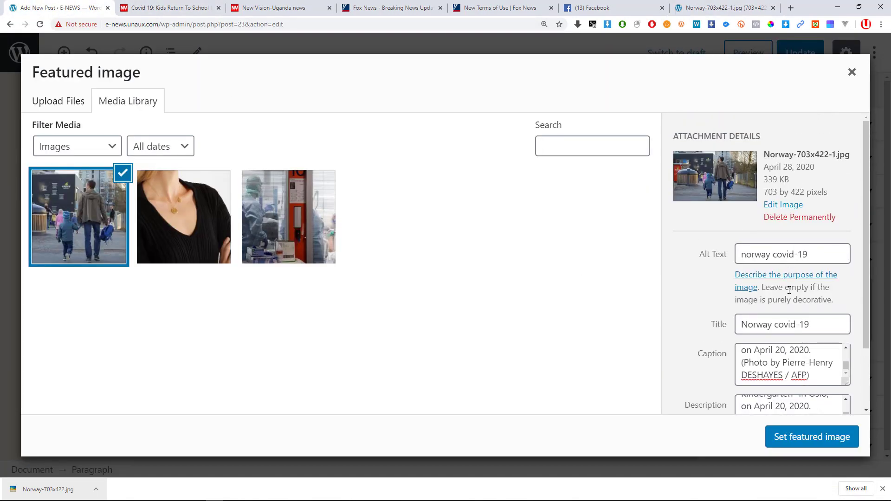
scroll(789, 290, "down", 2)
scroll(789, 290, "up", 2)
scroll(789, 291, "down", 2)
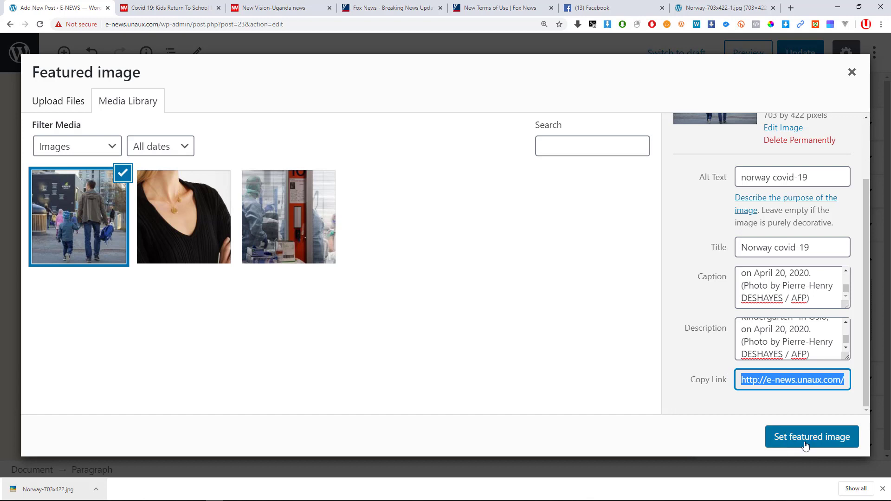
Set the Norway photo as the post's featured image and collapse that panel.
left_click(819, 445)
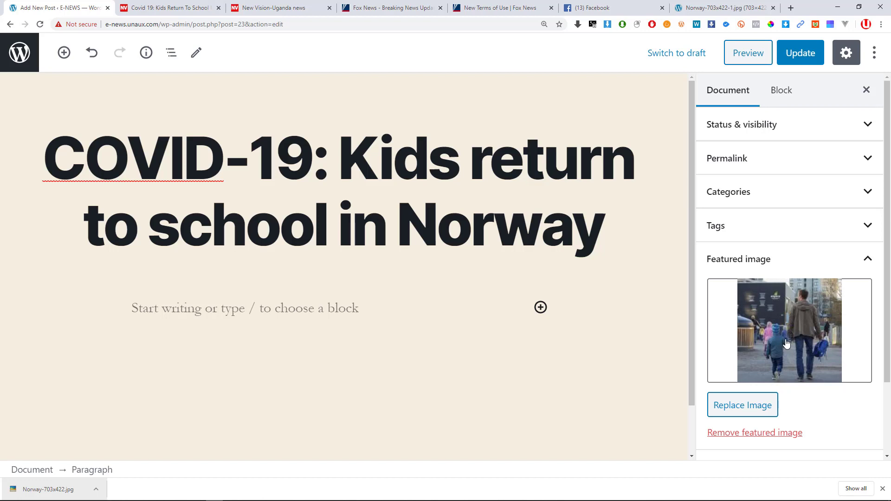
scroll(770, 345, "down", 2)
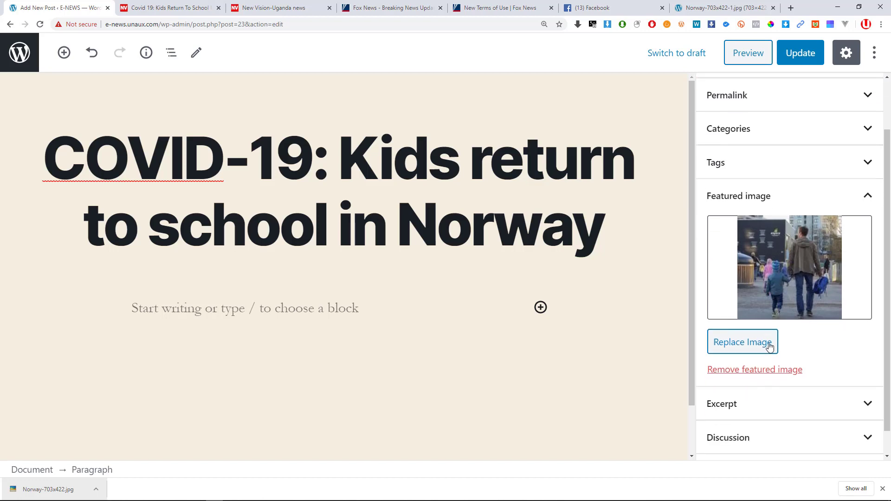
scroll(774, 345, "up", 2)
left_click(866, 259)
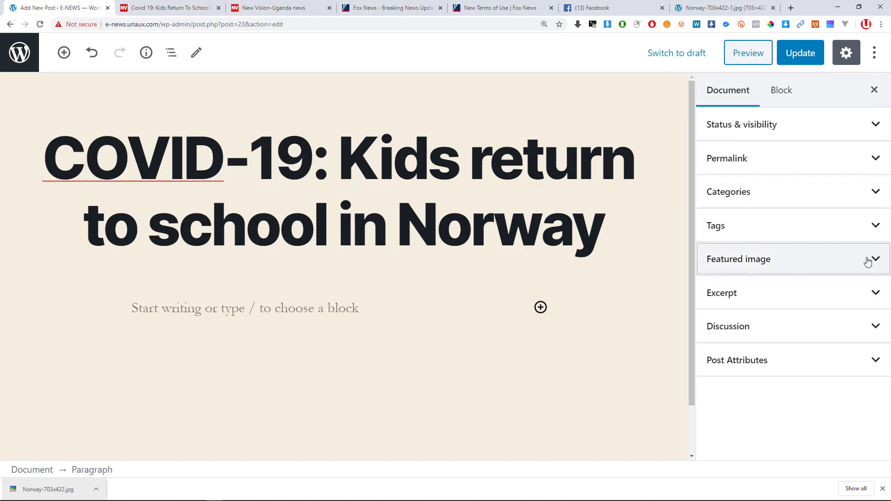
Expand the Excerpt panel, glance at its help page, and undo a mistaken image-address paste.
left_click(792, 299)
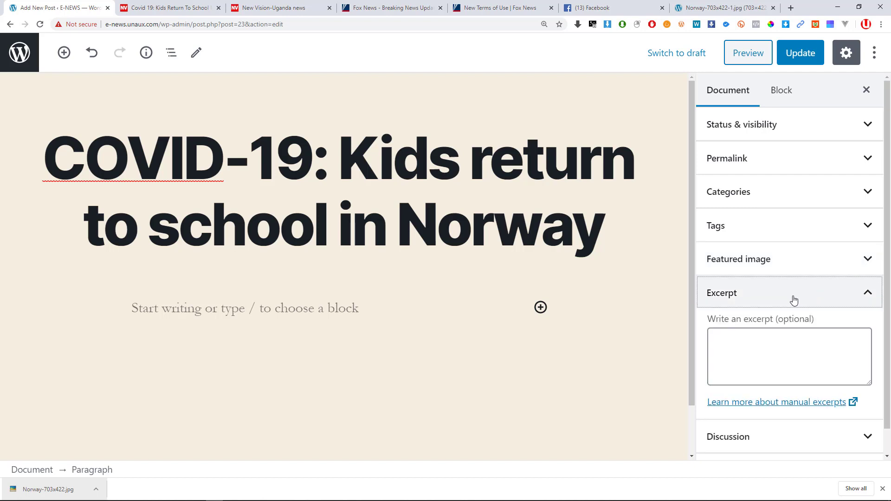
left_click(752, 344)
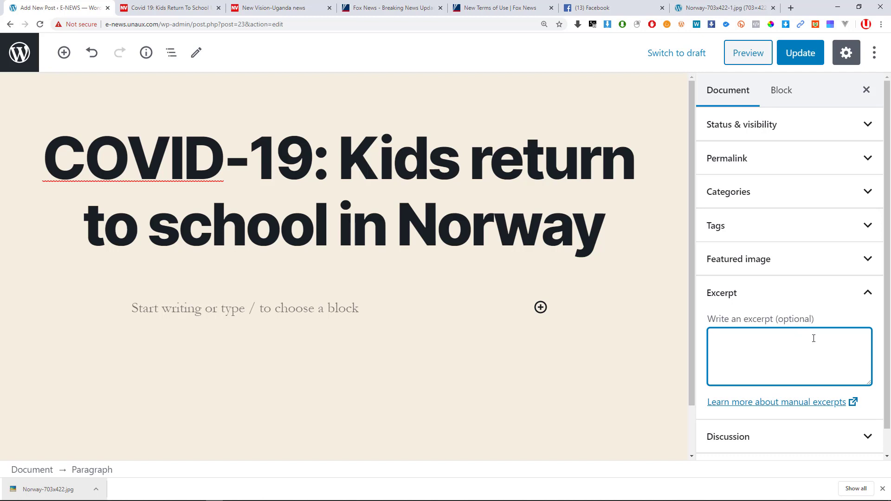
middle_click(816, 410)
left_click(190, 13)
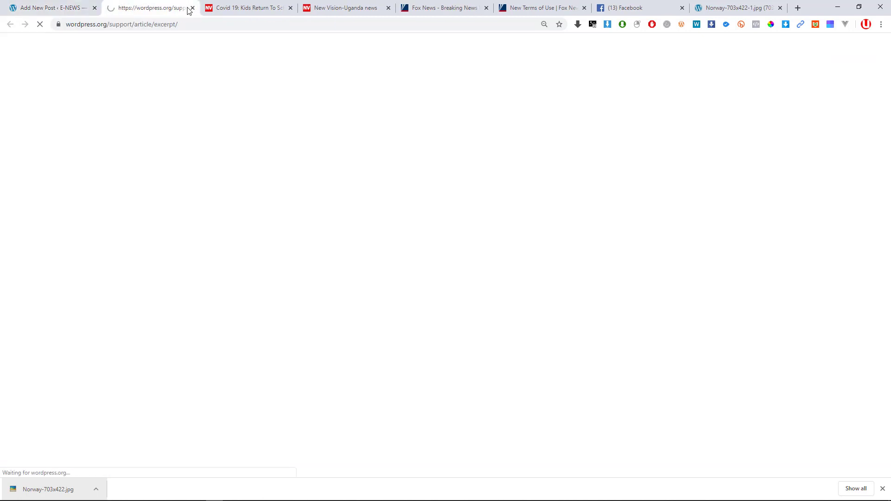
left_click(192, 8)
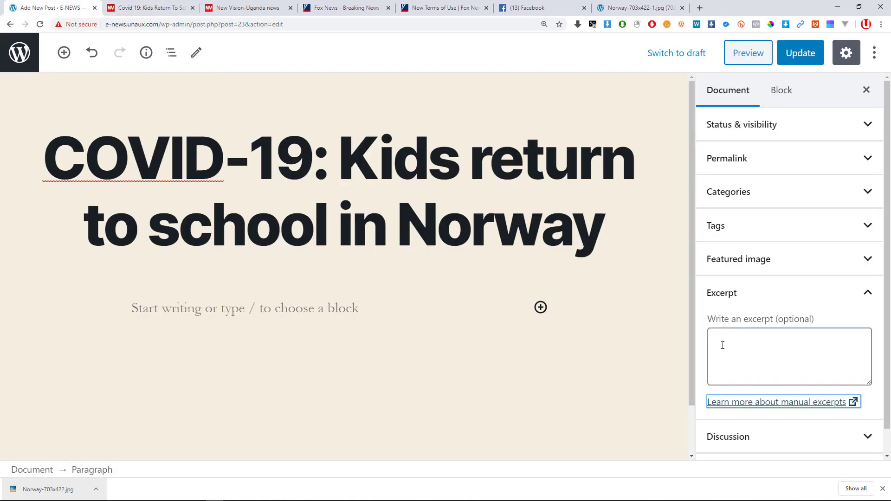
left_click(780, 356)
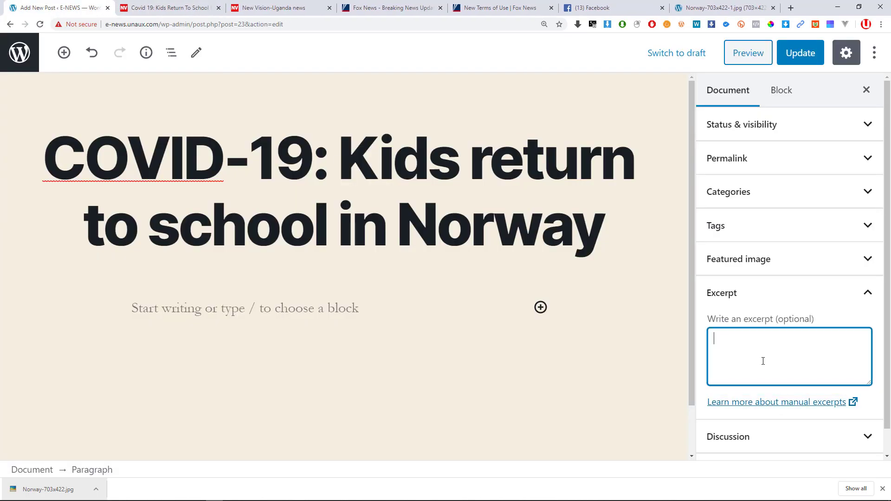
type("http://e-news.unaux.com/wp-content/uploads/2020/04/Norway-703x422-1.jpg")
key("ctrl+z")
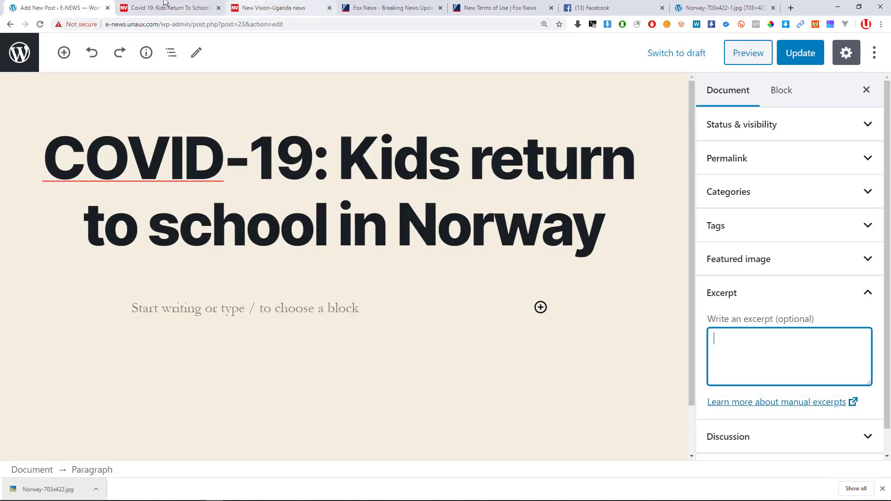
Fill the excerpt with the article's AFP photo caption about the Oslo kindergarten drop-off.
left_click(165, 7)
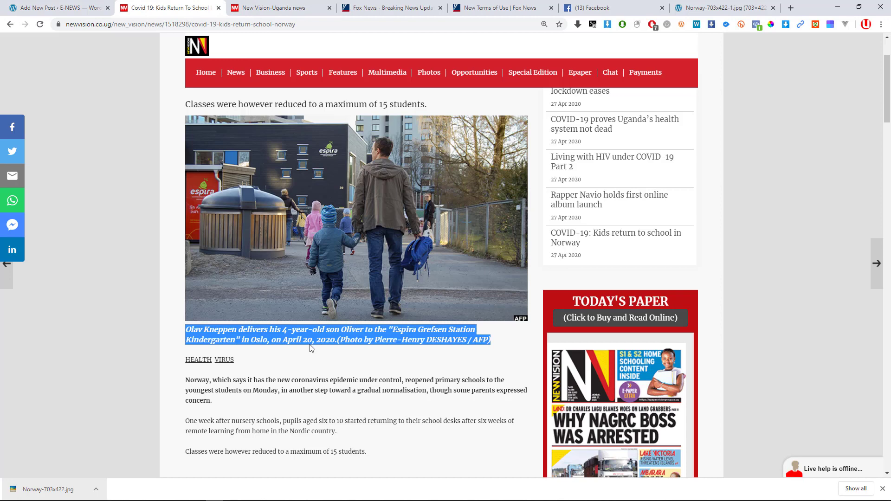
left_click(93, 7)
key("ctrl+v")
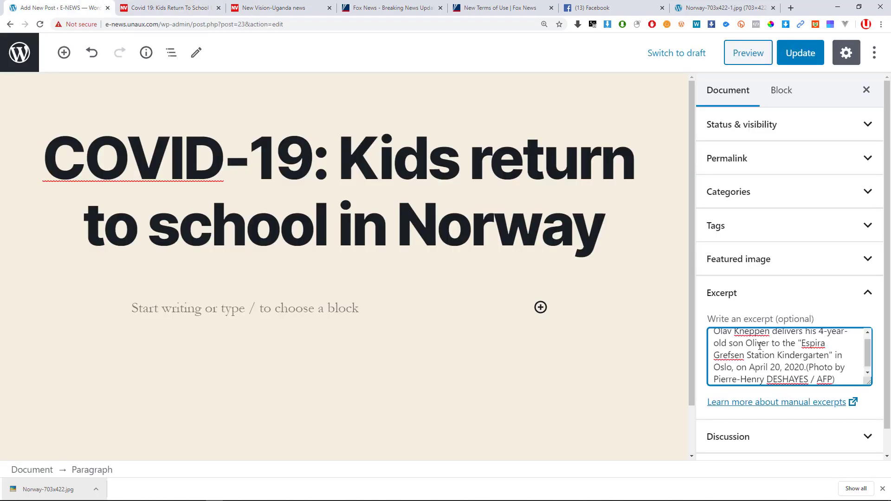
scroll(779, 348, "up", 1)
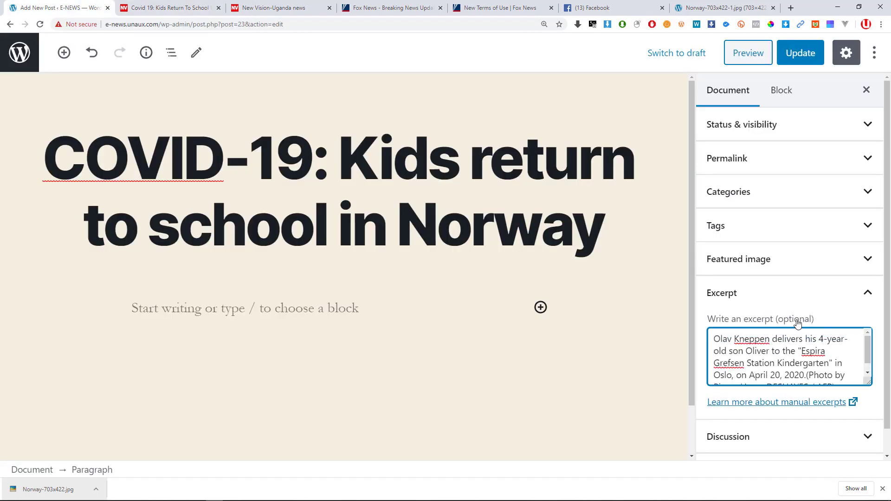
scroll(787, 337, "down", 1)
scroll(737, 431, "down", 1)
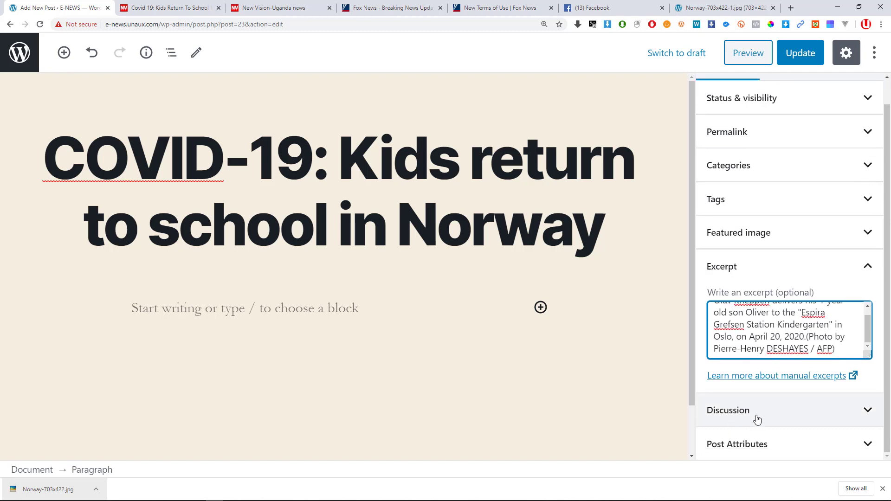
left_click(782, 409)
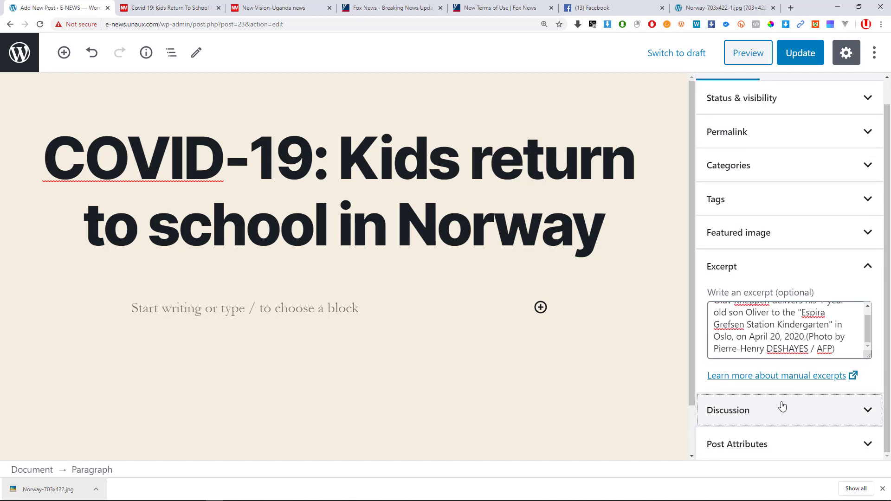
Collapse the Excerpt panel, check the article's comment box, and briefly open Post Attributes.
left_click(842, 269)
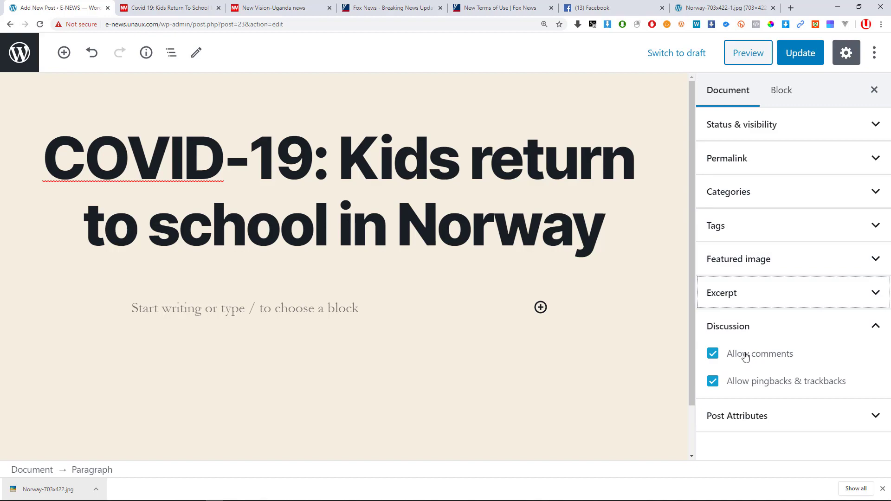
left_click(170, 8)
scroll(458, 312, "down", 5)
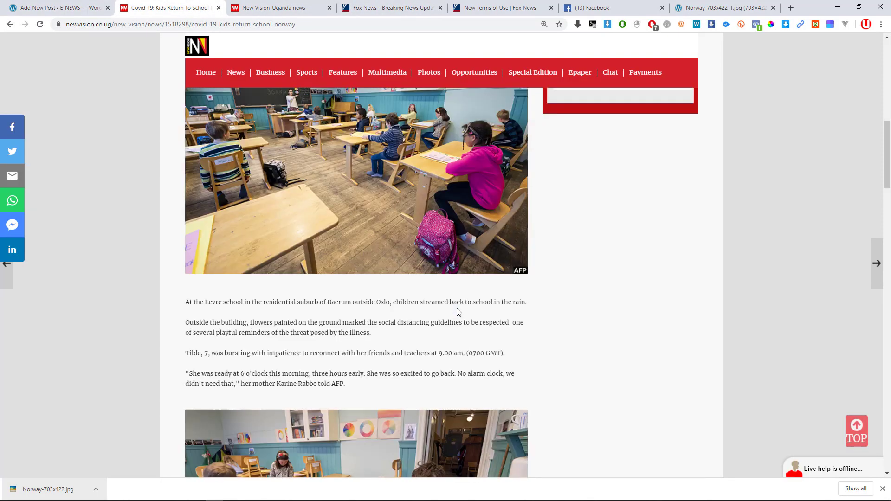
scroll(458, 312, "down", 20)
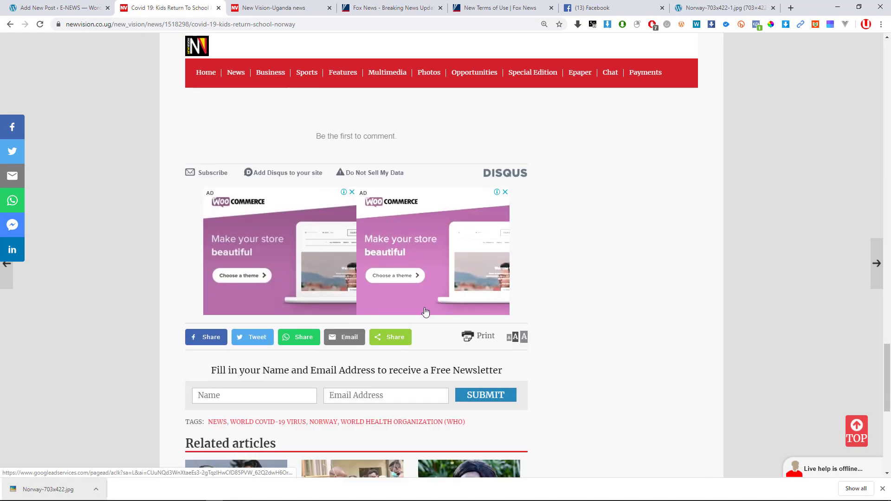
scroll(425, 311, "up", 4)
left_click(259, 219)
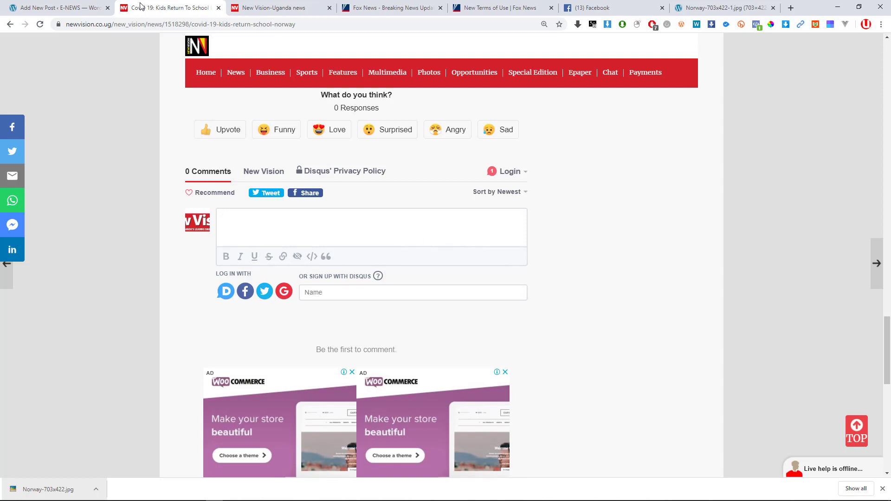
left_click(80, 7)
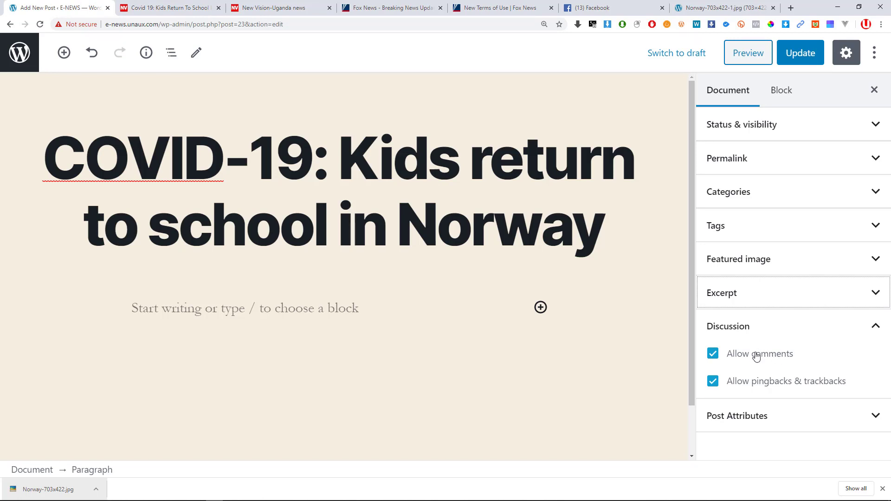
left_click(748, 416)
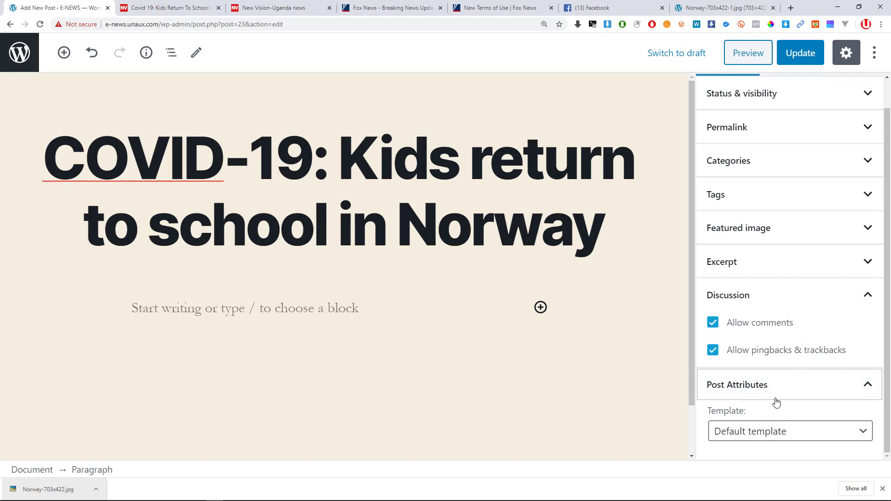
left_click(767, 383)
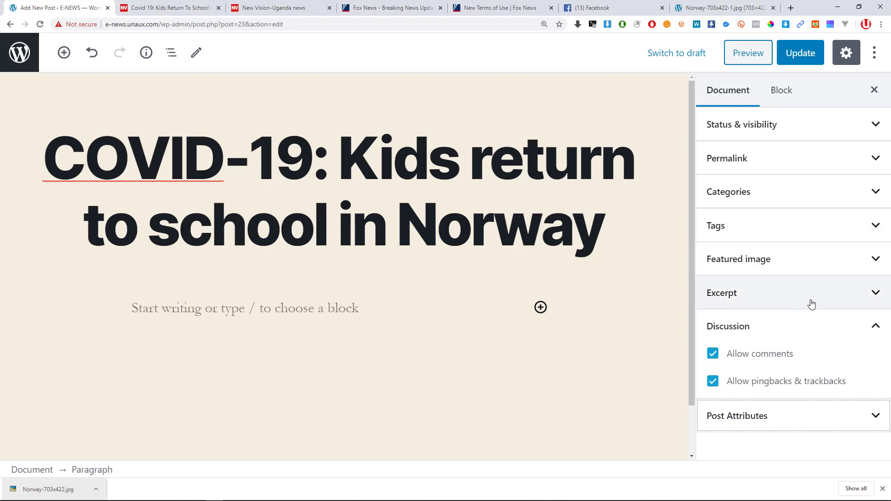
left_click(800, 63)
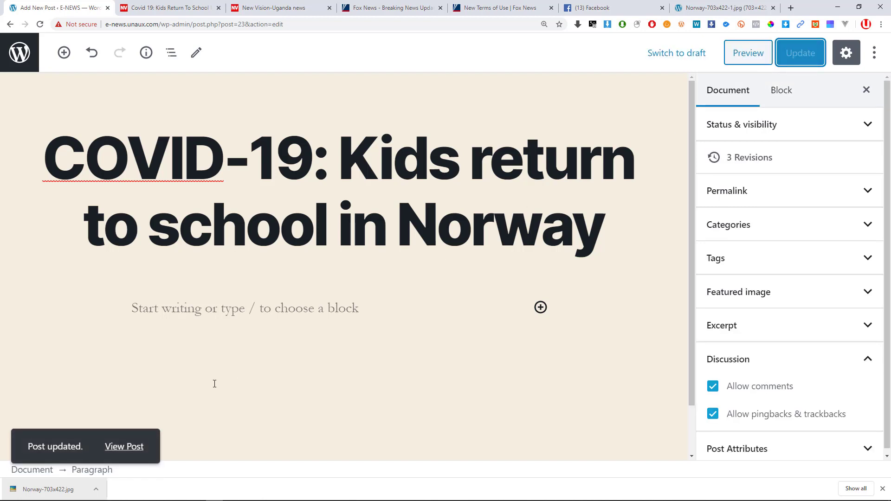
middle_click(123, 450)
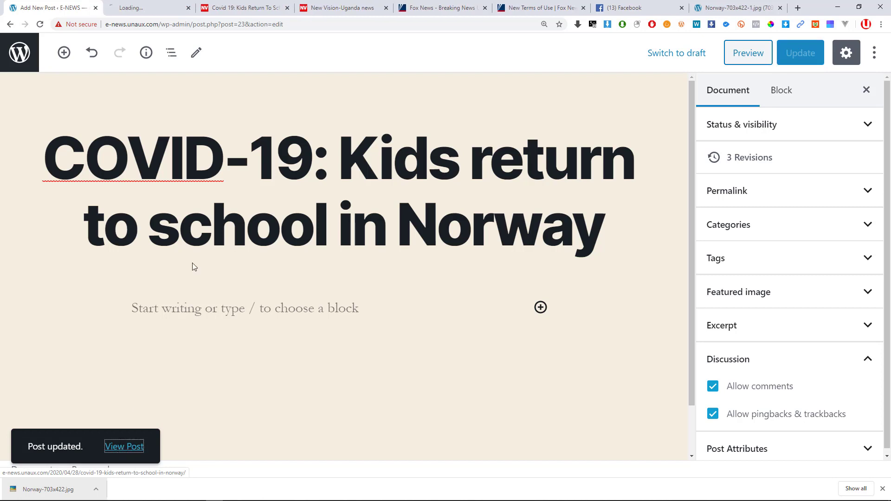
left_click(139, 10)
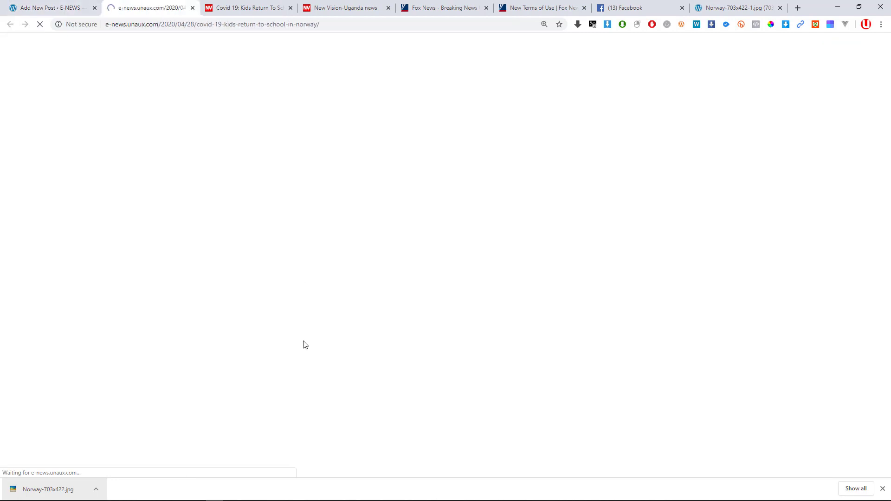
scroll(311, 294, "down", 1)
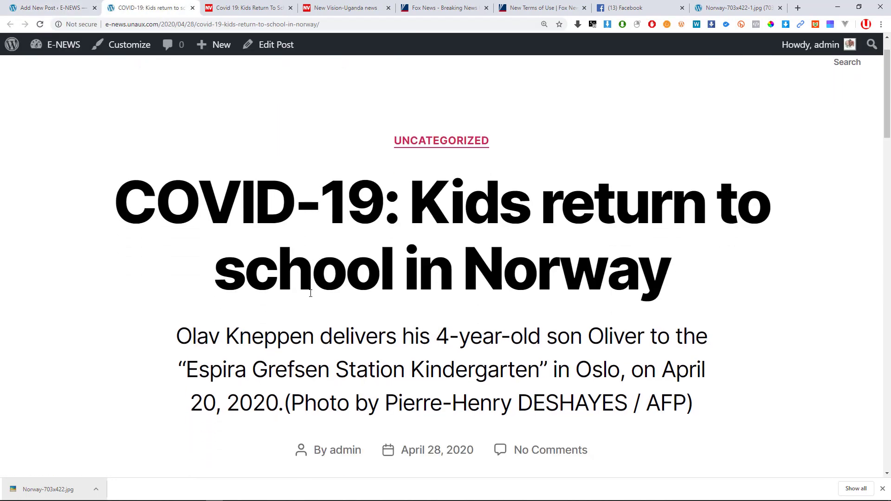
key("ctrl+minus")
scroll(478, 306, "down", 1)
scroll(464, 303, "up", 2)
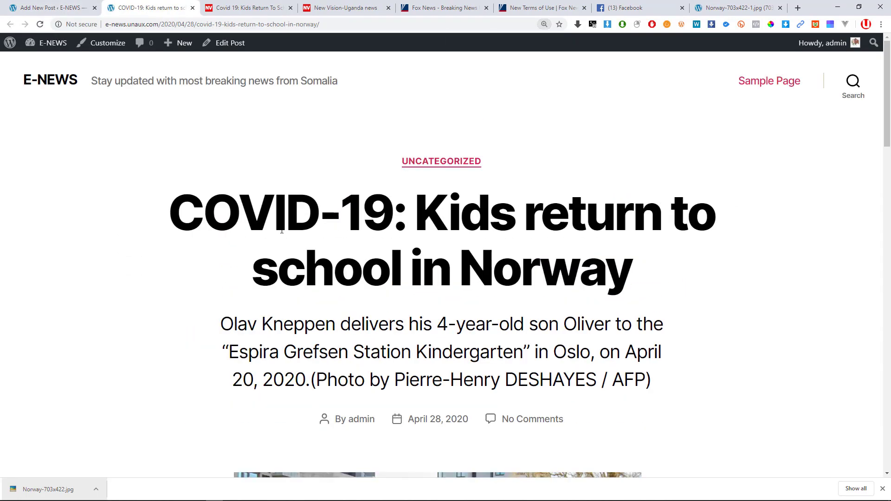
scroll(591, 240, "down", 5)
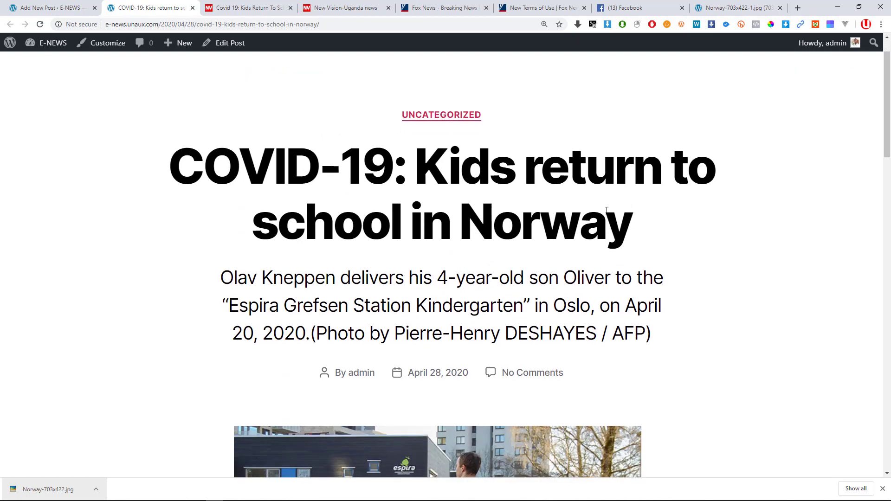
scroll(591, 240, "down", 12)
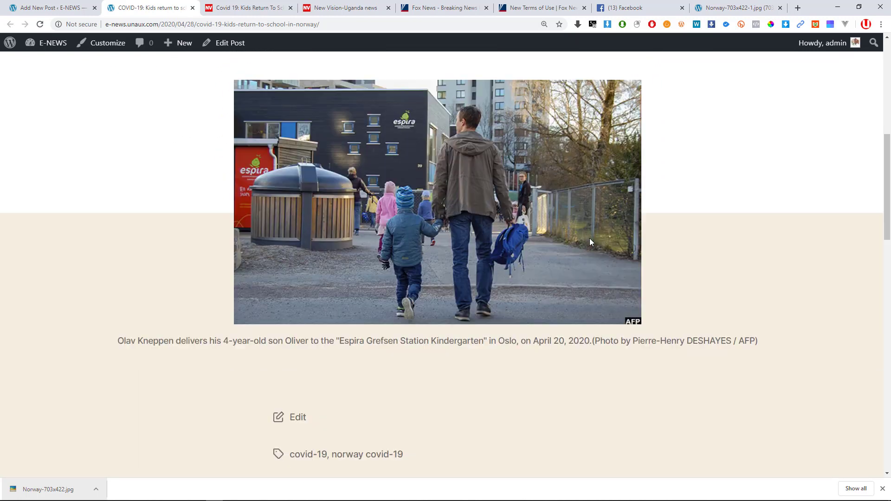
scroll(590, 240, "down", 12)
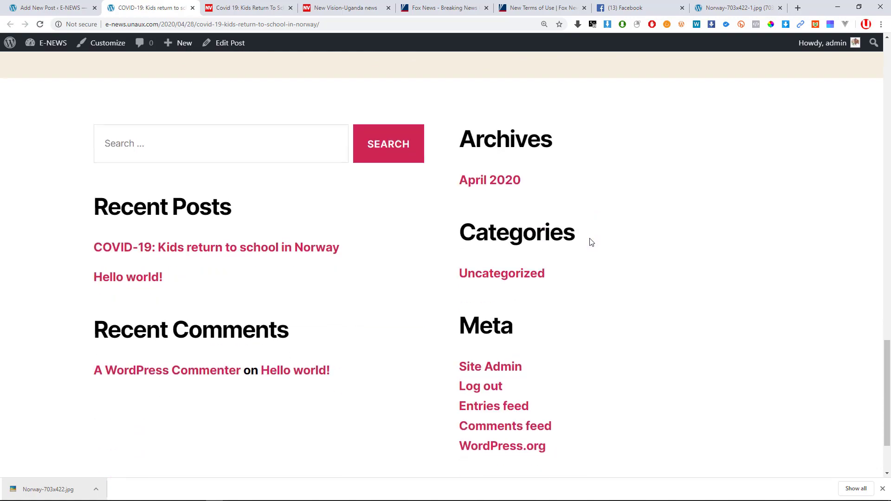
scroll(590, 239, "up", 12)
scroll(596, 240, "up", 11)
key("ctrl+minus")
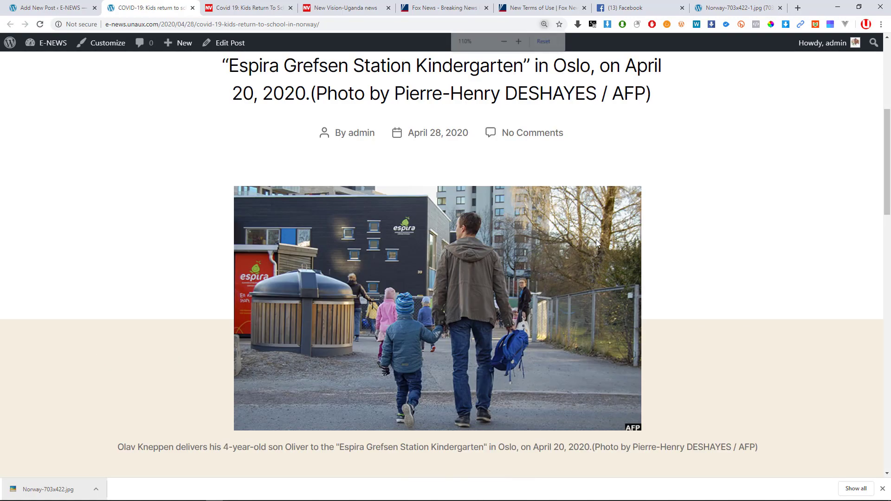
scroll(573, 234, "up", 4)
scroll(574, 233, "down", 5)
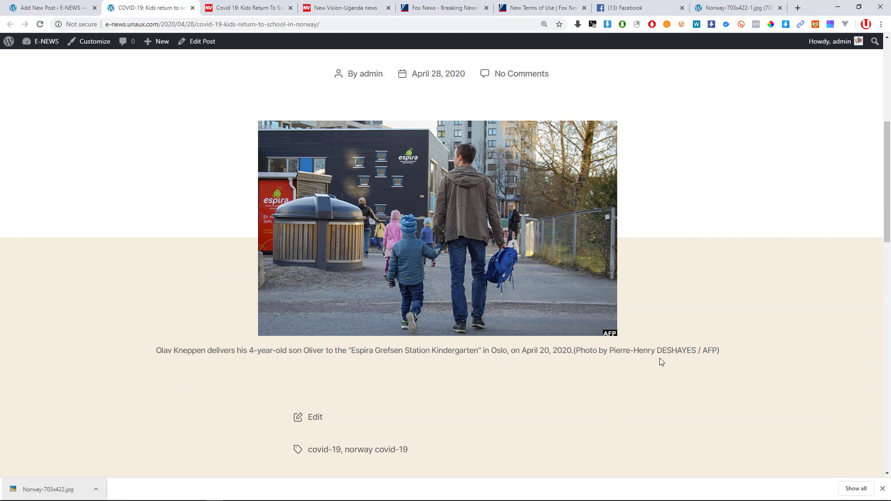
scroll(661, 358, "up", 4)
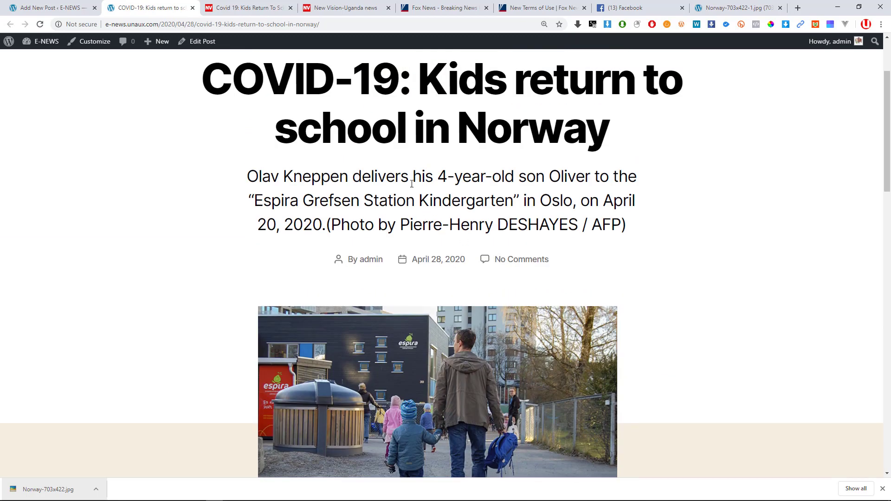
left_click_drag(252, 180, 630, 232)
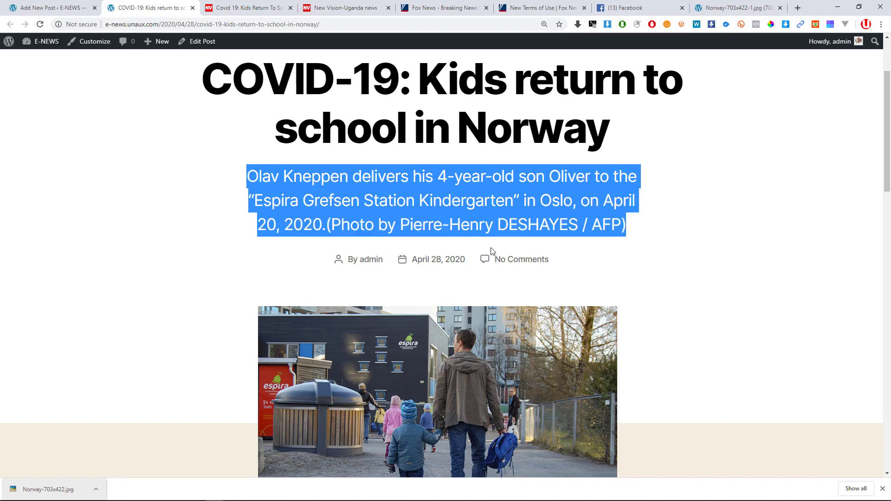
scroll(478, 232, "down", 4)
left_click_drag(450, 210, 394, 234)
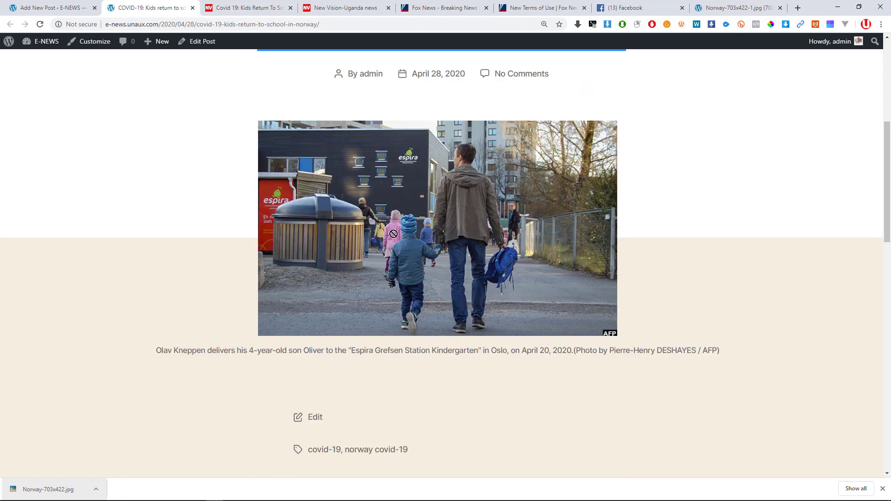
scroll(461, 313, "down", 4)
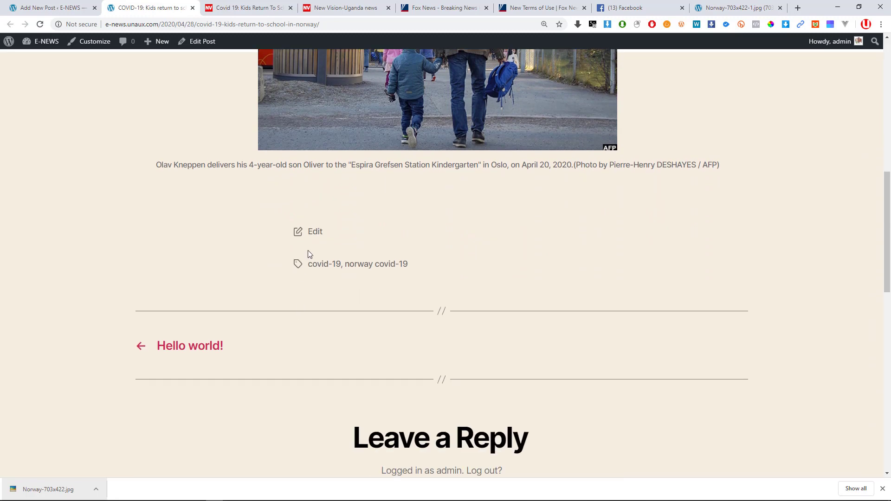
scroll(314, 250, "up", 1)
scroll(314, 251, "up", 3)
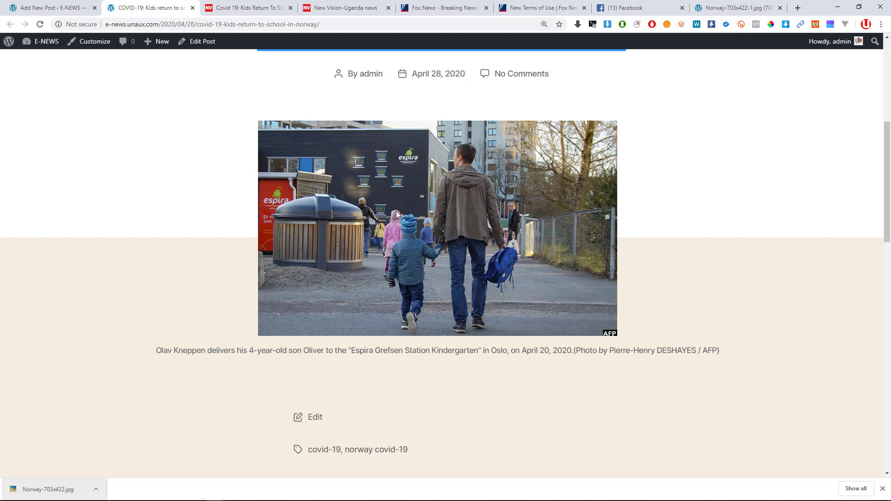
scroll(411, 240, "down", 10)
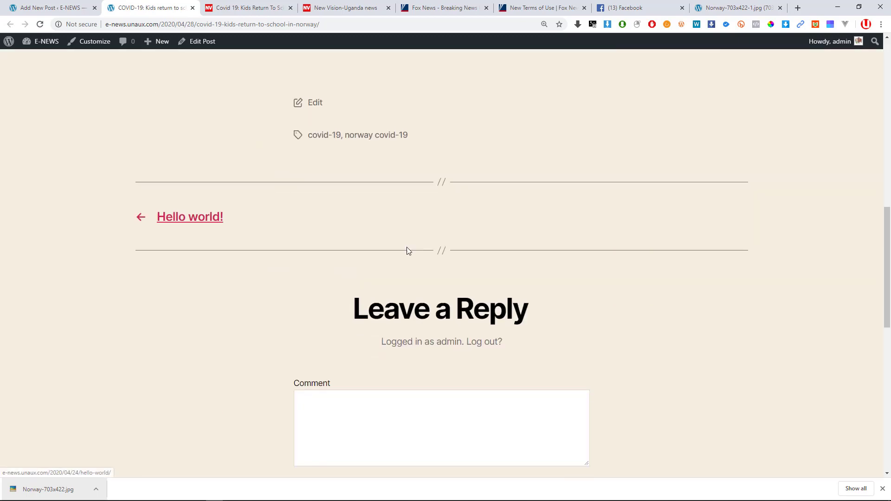
scroll(403, 252, "up", 15)
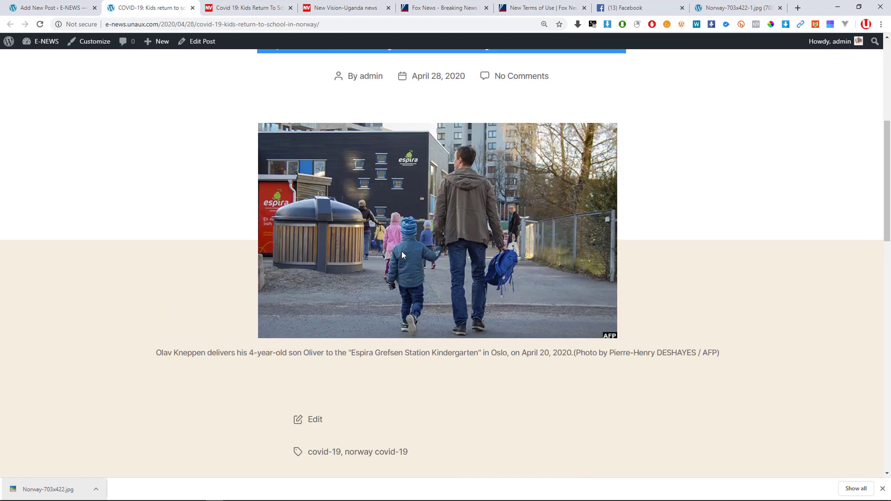
scroll(402, 252, "up", 3)
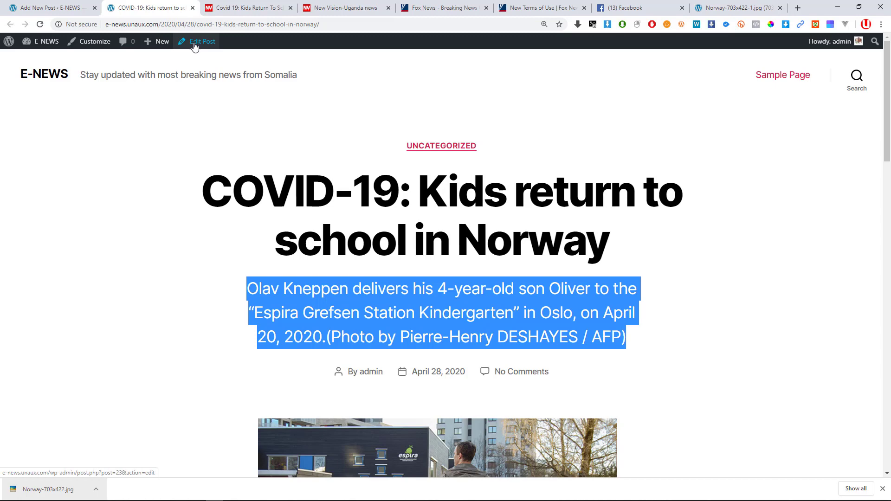
left_click(38, 78)
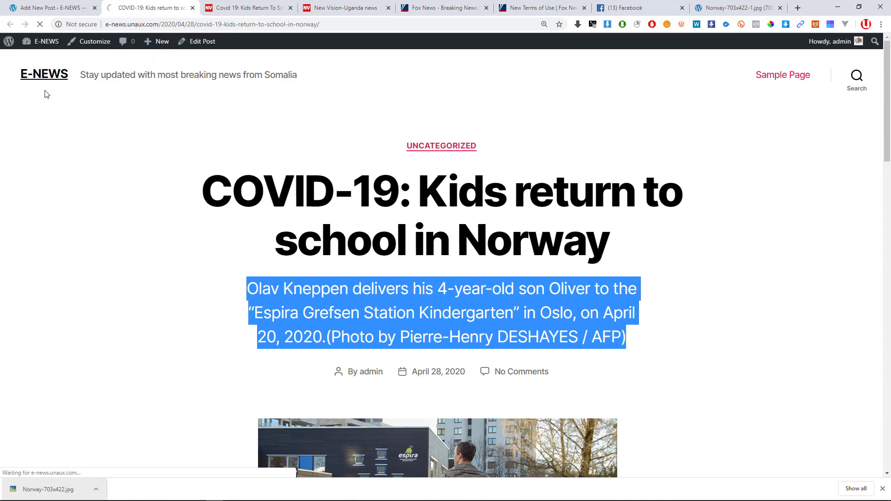
scroll(426, 232, "down", 4)
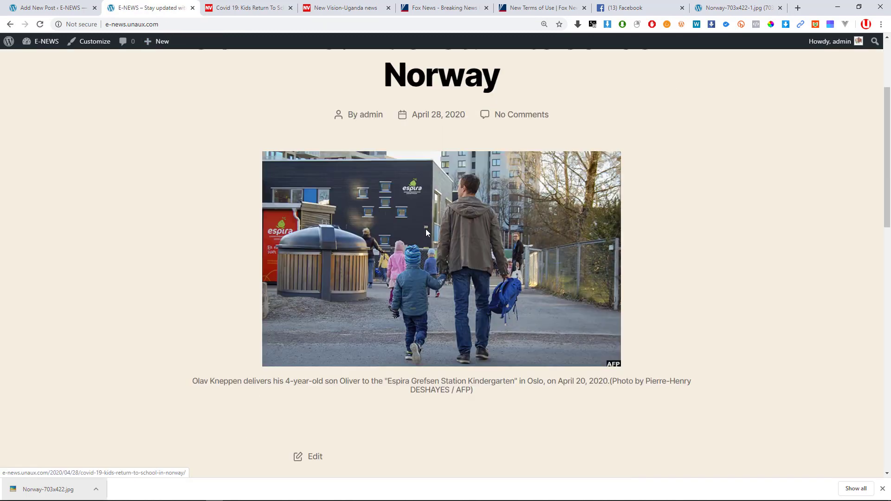
scroll(426, 230, "down", 8)
scroll(410, 235, "up", 7)
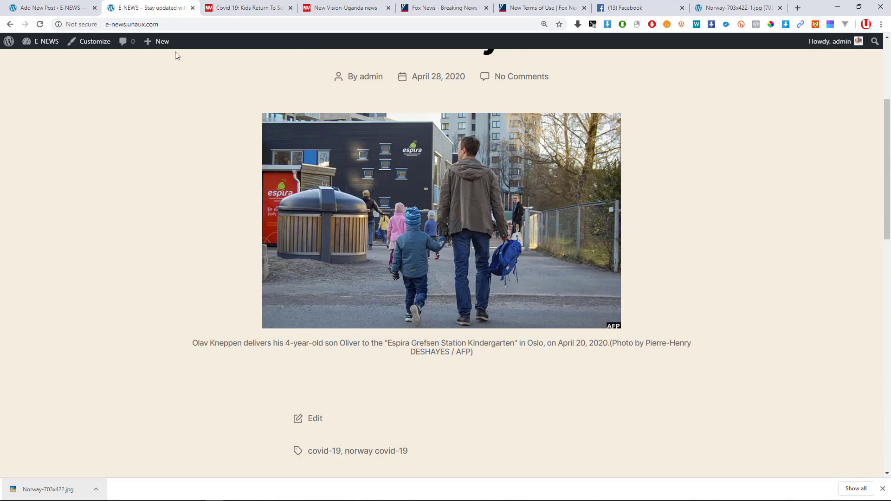
mouse_move(157, 47)
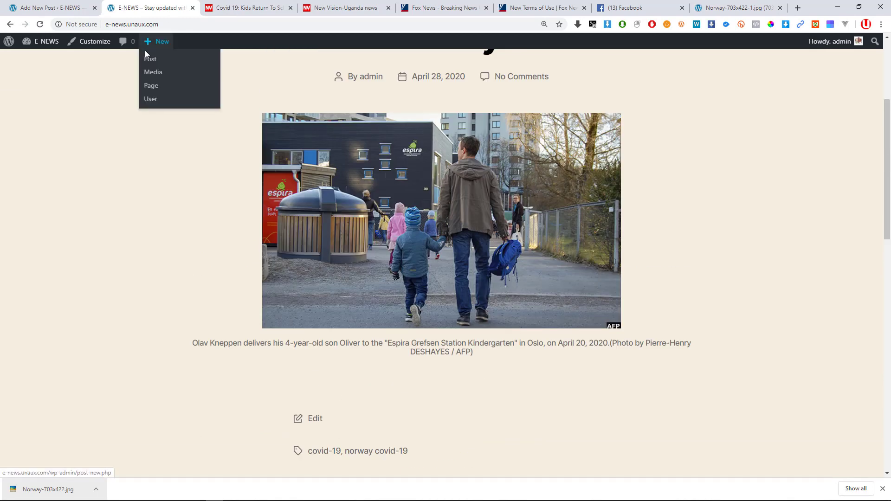
scroll(154, 51, "up", 5)
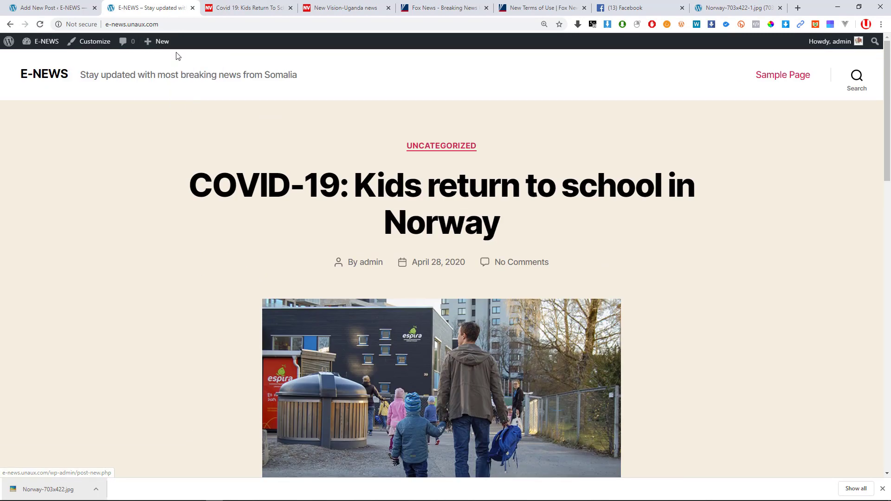
left_click(428, 187)
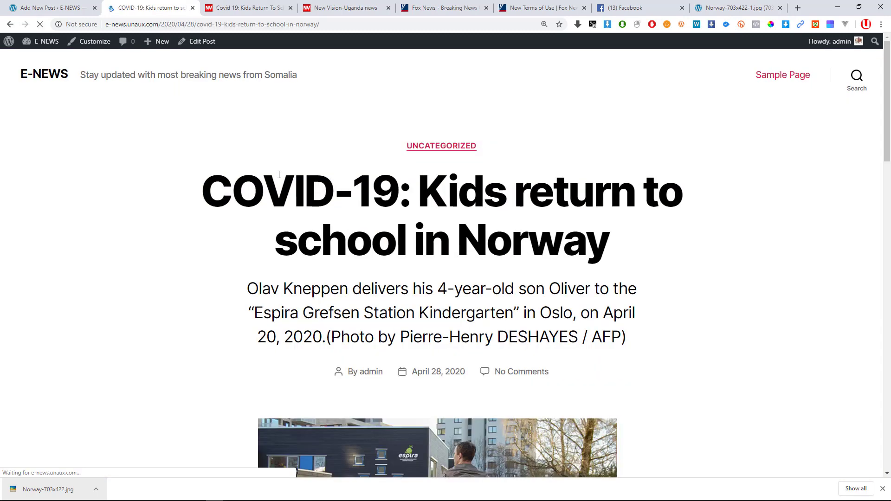
left_click(201, 47)
Go back to the Dashboard and open Posts > All Posts, then return to the Norway post tab.
scroll(517, 293, "down", 15)
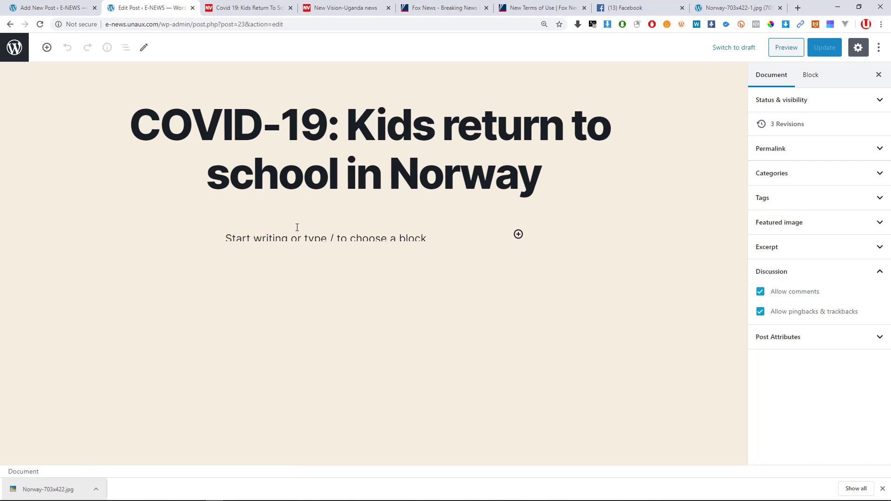
left_click(79, 9)
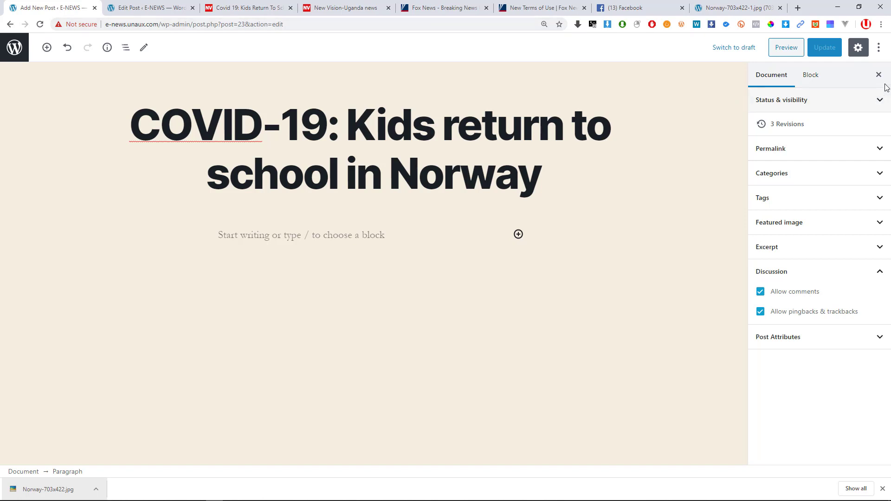
left_click(118, 6)
left_click(18, 9)
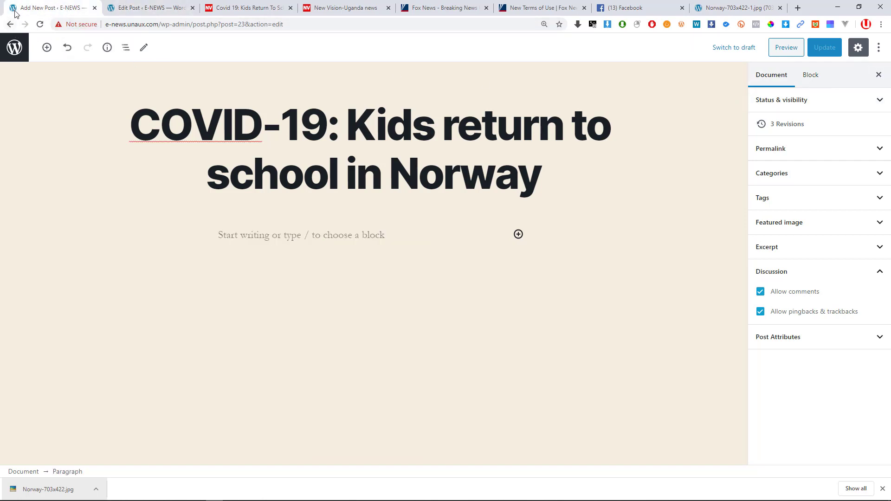
left_click(10, 25)
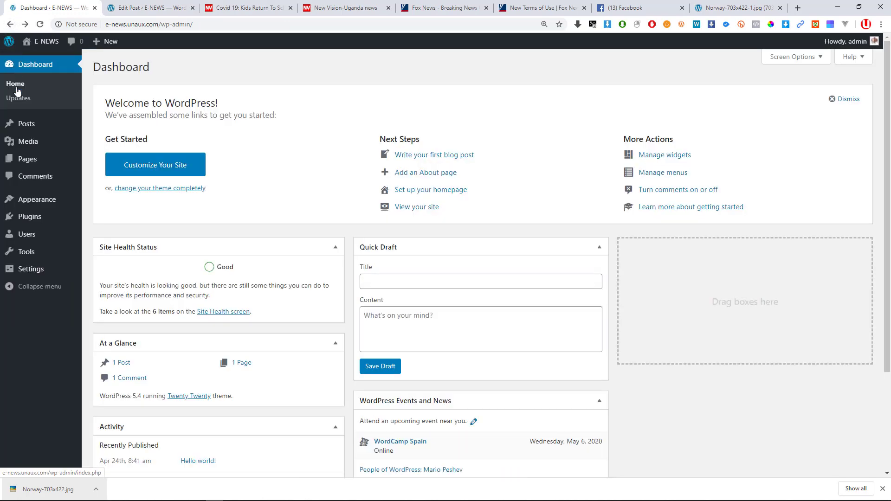
left_click(31, 131)
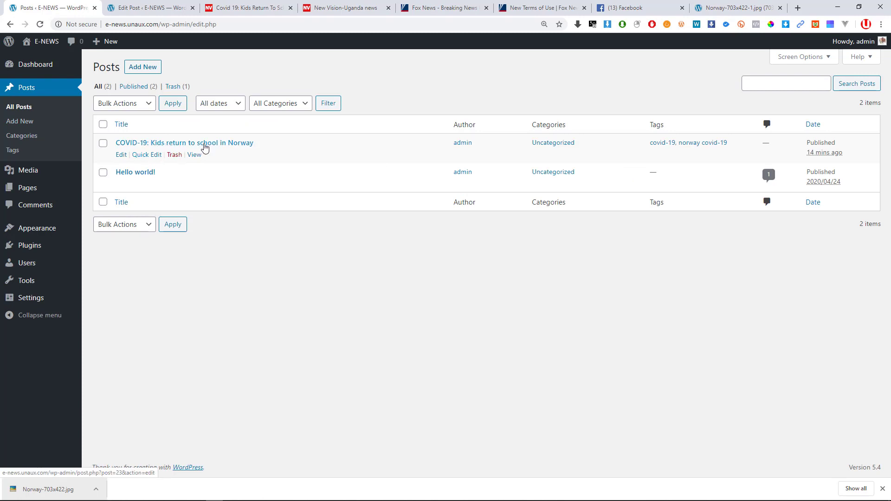
left_click(155, 7)
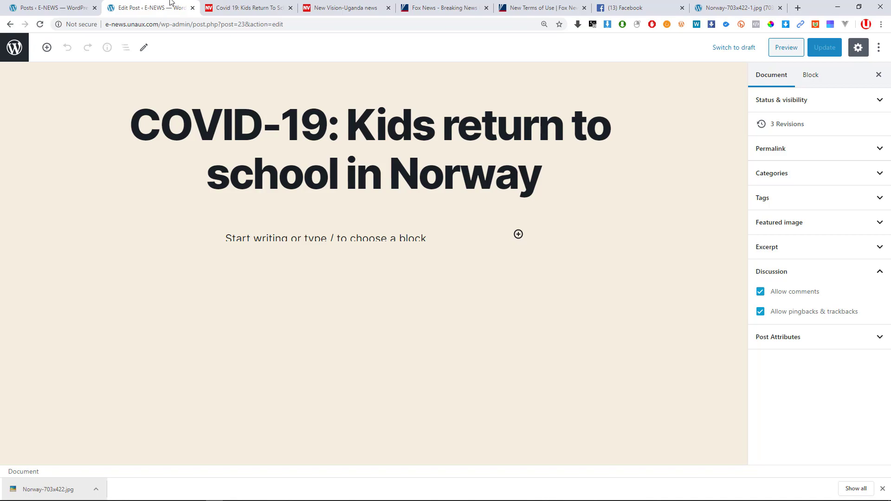
Review the New Vision source article and return to the Norway post editor.
left_click(239, 6)
scroll(384, 236, "up", 15)
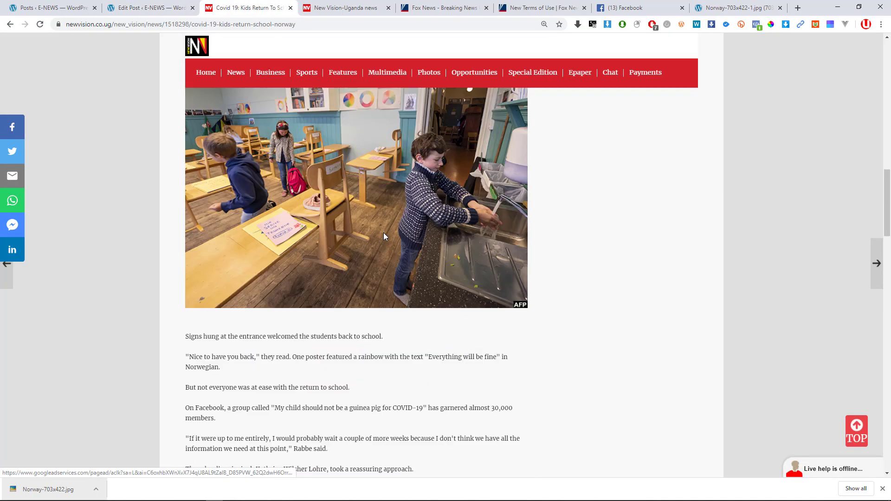
scroll(383, 233, "up", 15)
scroll(383, 227, "down", 2)
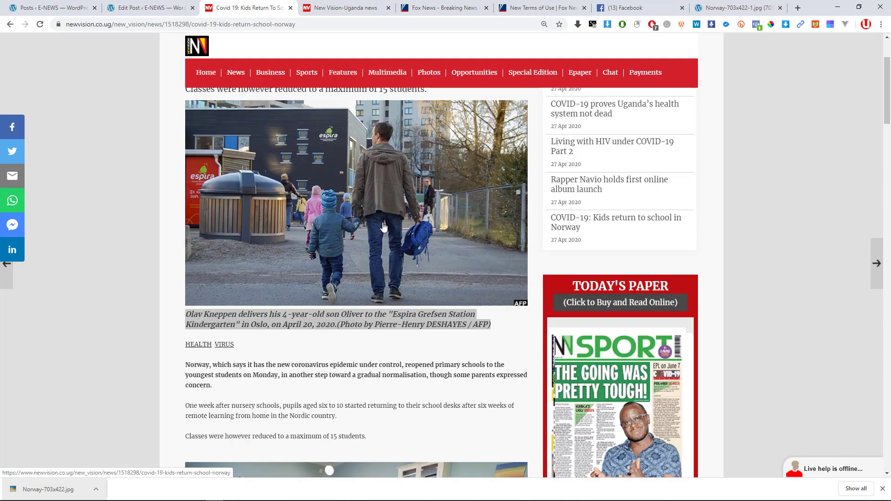
scroll(383, 227, "down", 2)
left_click(158, 7)
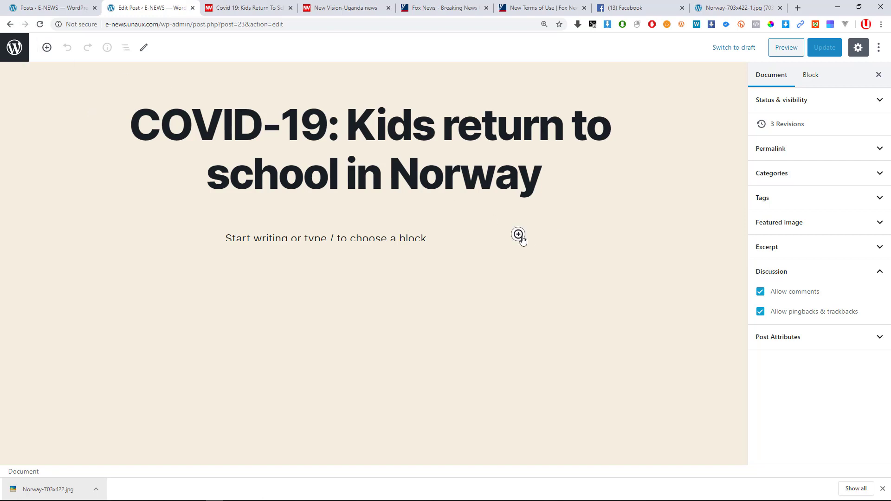
Focus the empty body paragraph, then browse and close the block inserter.
left_click(352, 238)
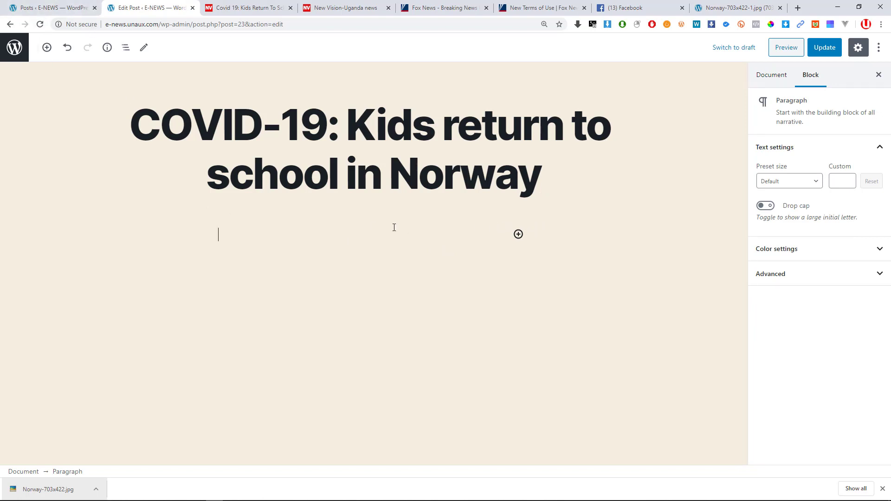
left_click(149, 241)
left_click(221, 236)
right_click(221, 237)
left_click(184, 233)
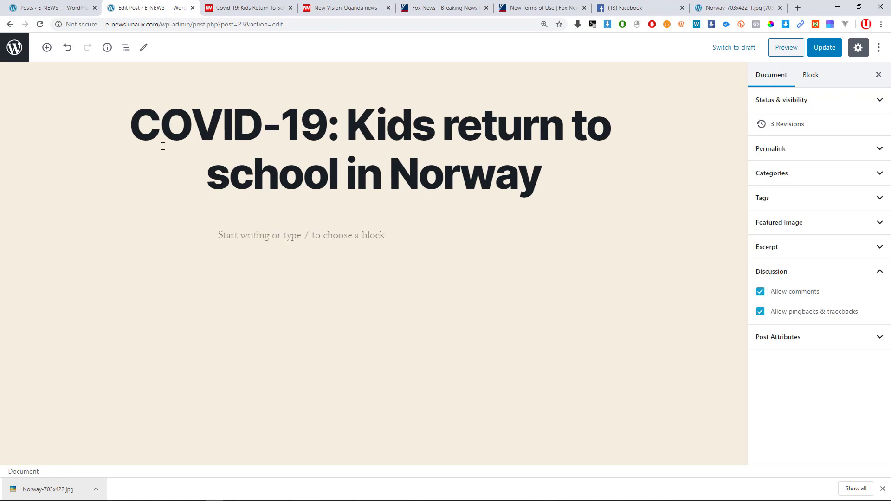
left_click(319, 235)
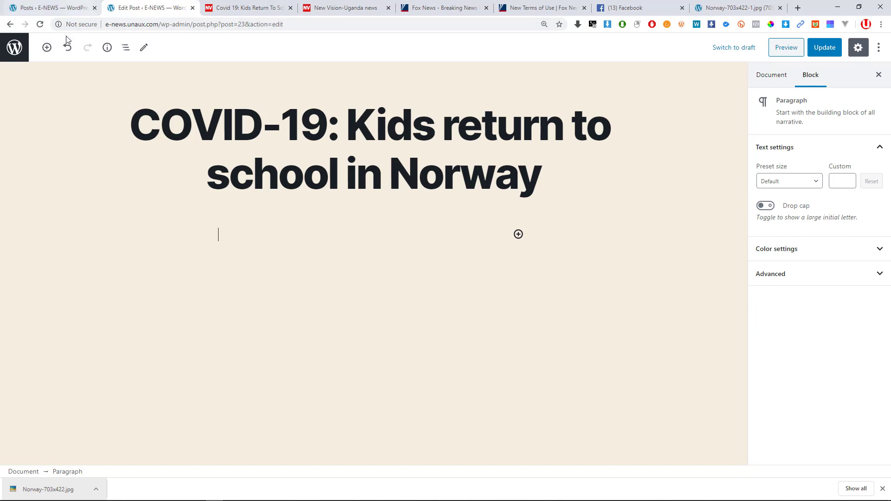
left_click(46, 47)
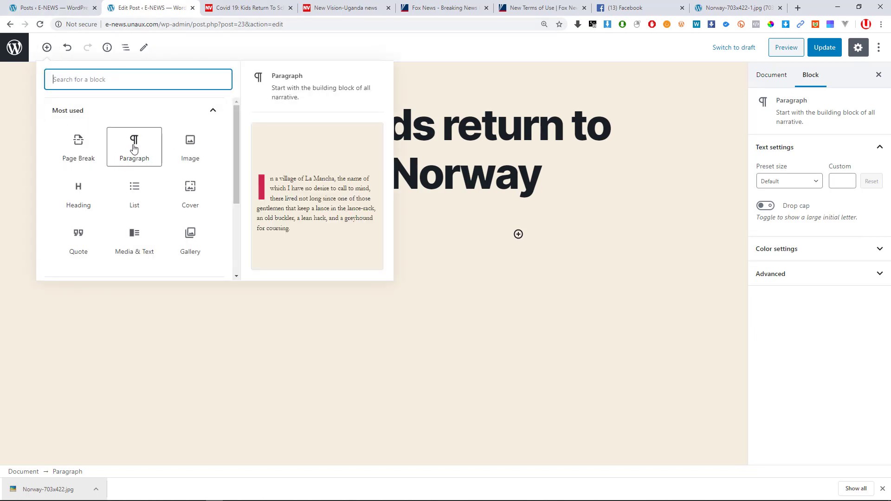
left_click(214, 119)
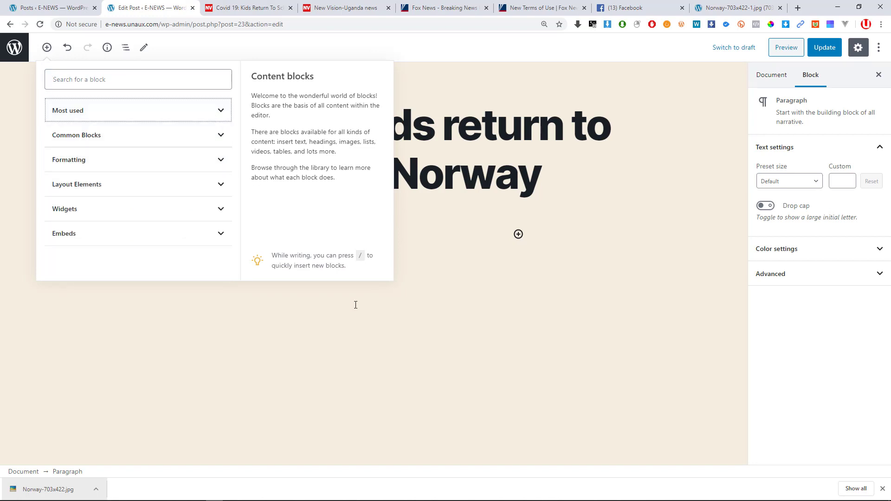
left_click(474, 263)
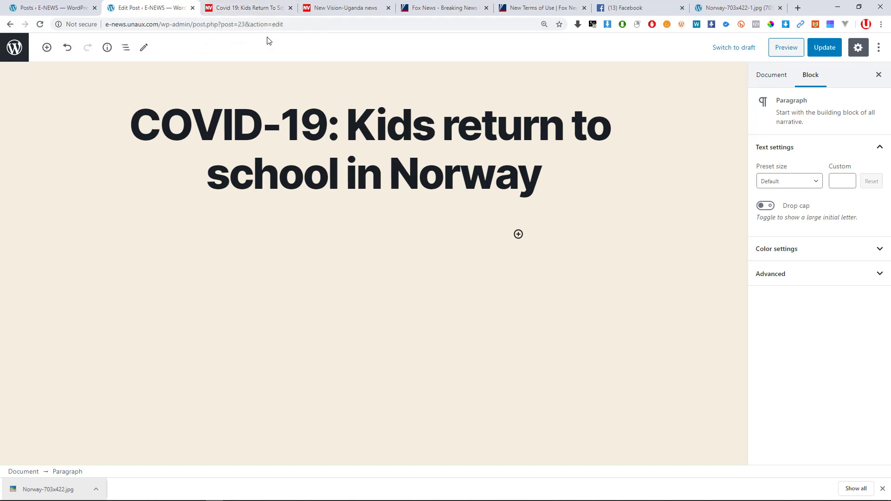
Select the New Vision article's opening paragraph about Norway reopening schools.
left_click(223, 2)
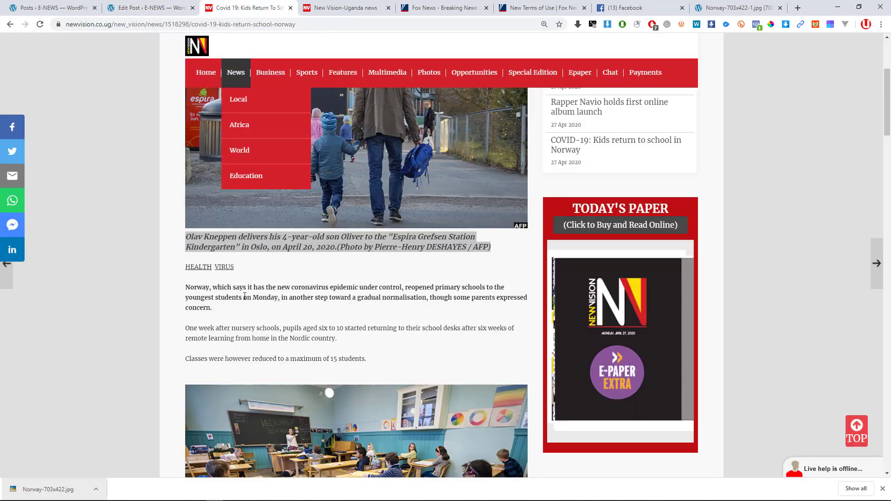
scroll(207, 260, "down", 1)
left_click_drag(212, 261, 187, 240)
key("super+c")
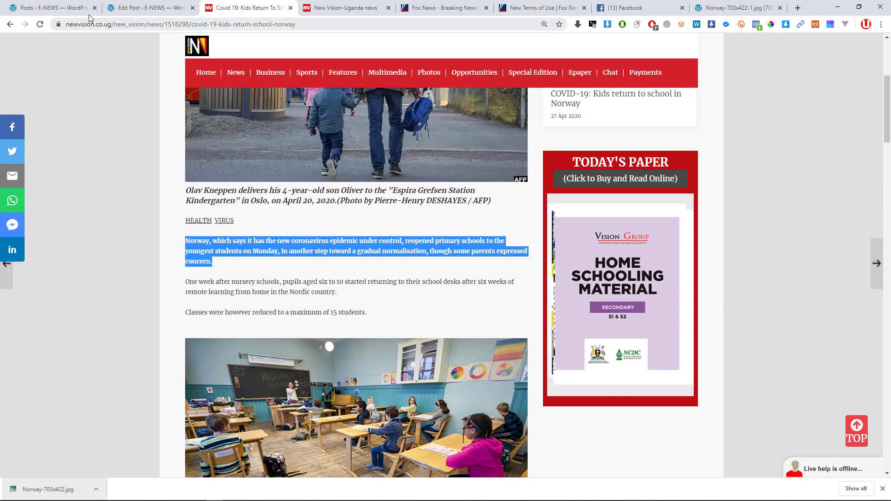
left_click(74, 9)
left_click(118, 5)
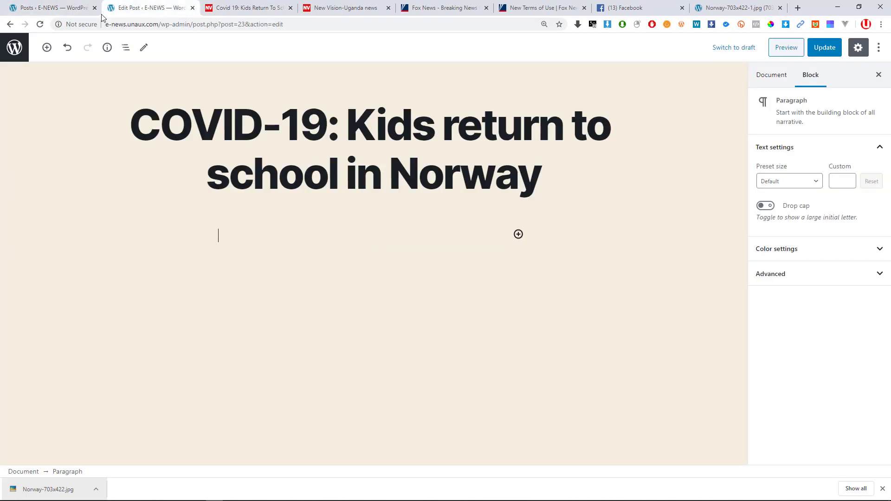
Close the posts list tab and open the block inserter, toggling its Most used group.
left_click(95, 8)
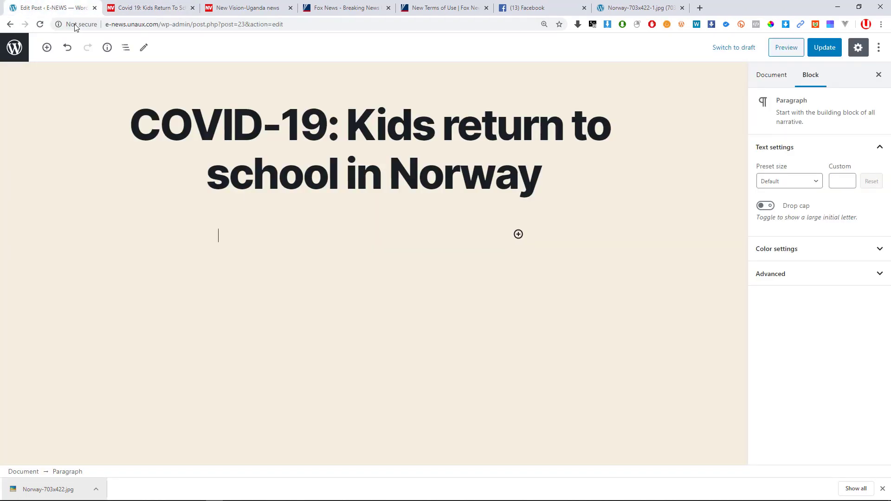
left_click(48, 48)
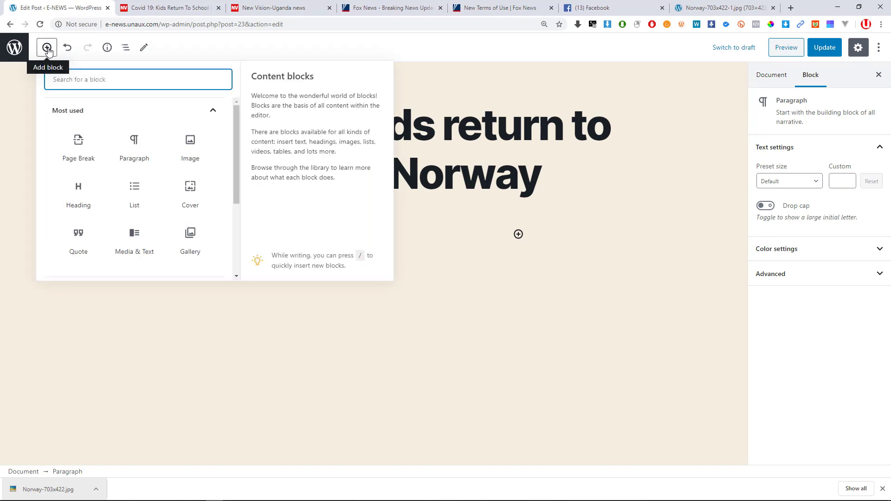
left_click(188, 121)
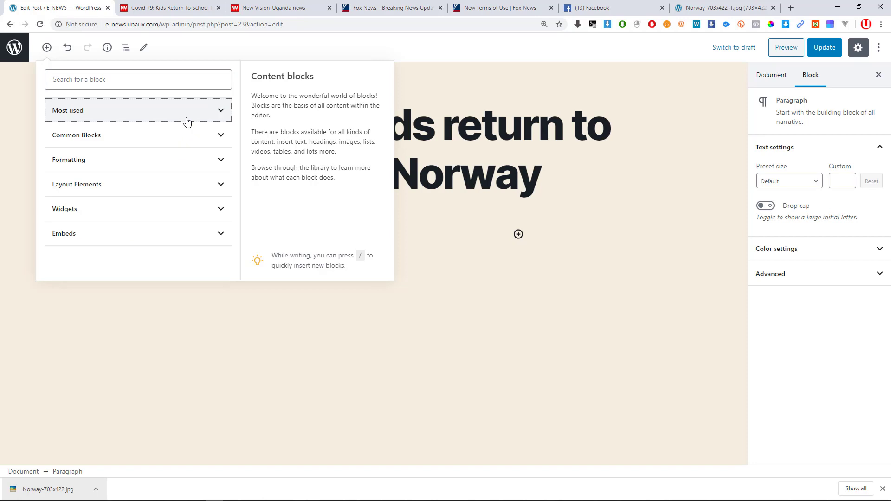
left_click(188, 121)
left_click(187, 121)
left_click(198, 117)
left_click(197, 116)
left_click(140, 114)
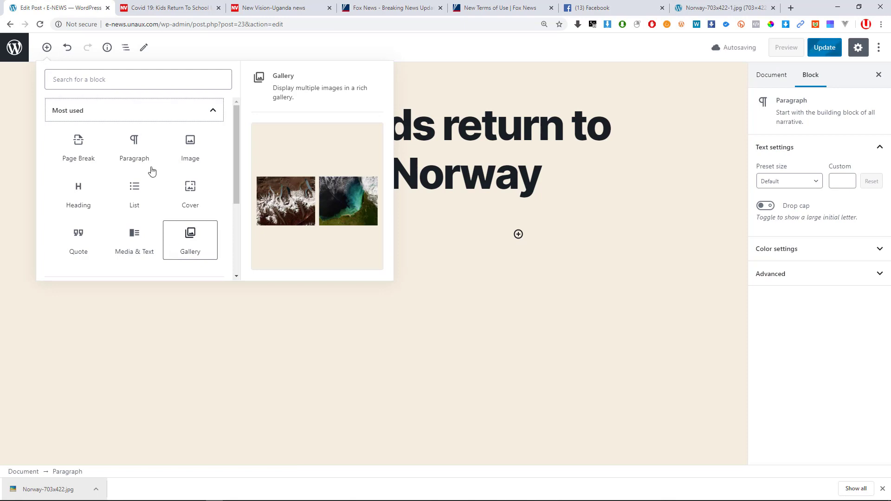
left_click(129, 110)
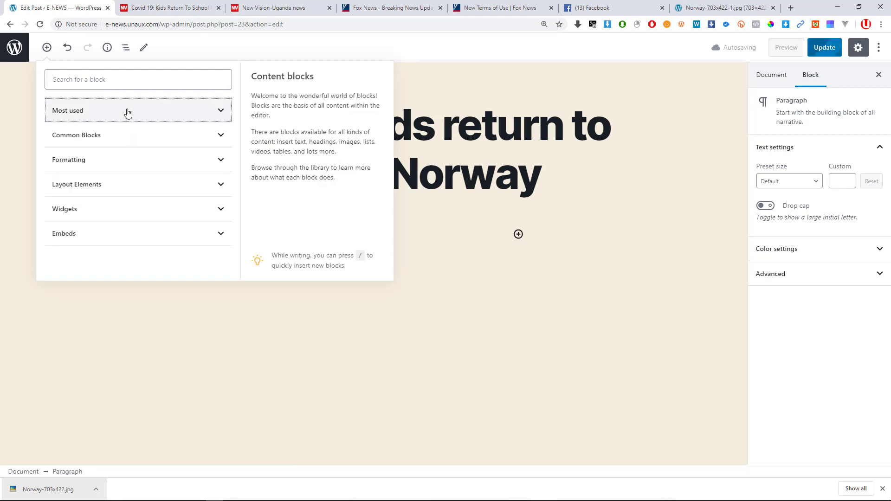
Browse the Common Blocks category, then close and reopen the block library.
left_click(111, 138)
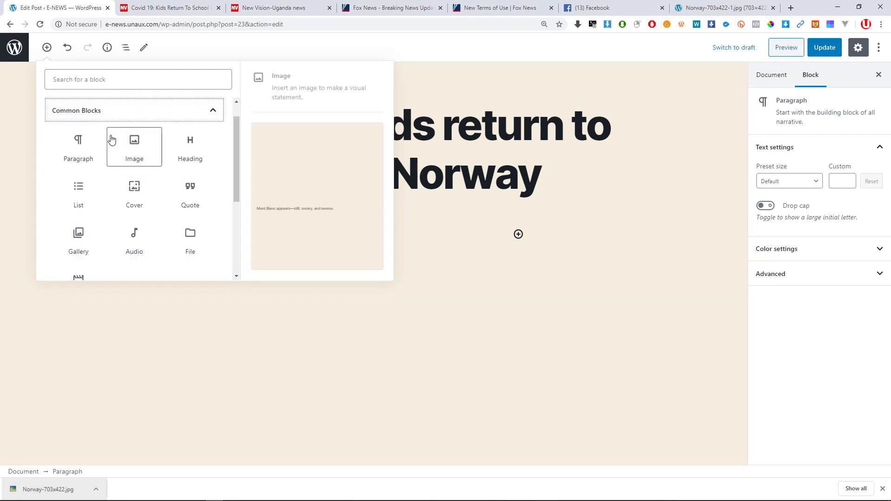
left_click(112, 110)
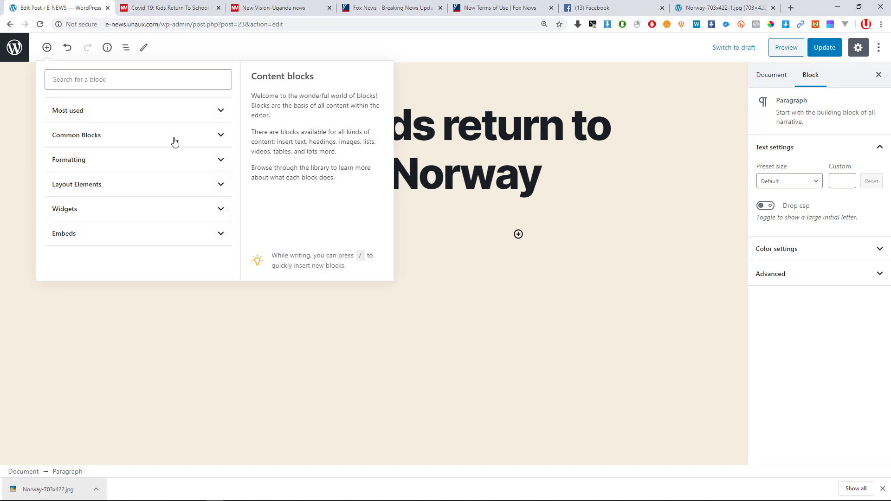
left_click(457, 235)
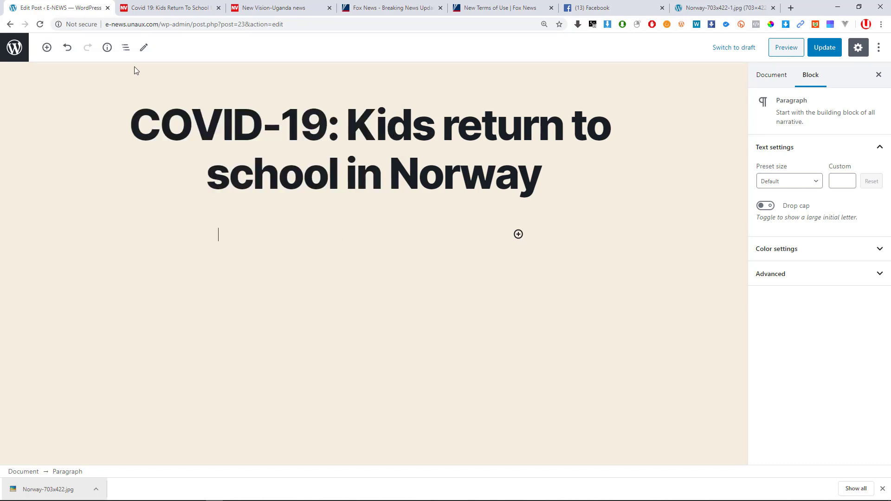
left_click(47, 47)
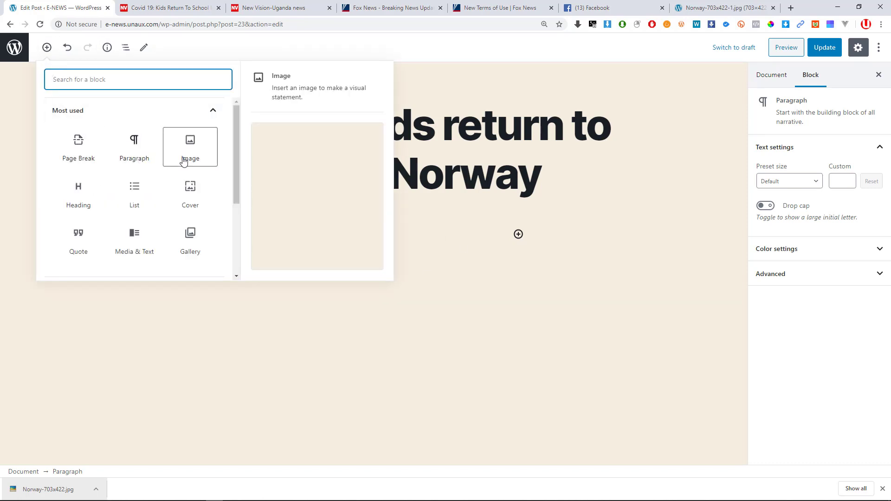
scroll(189, 225, "down", 1)
scroll(168, 216, "up", 1)
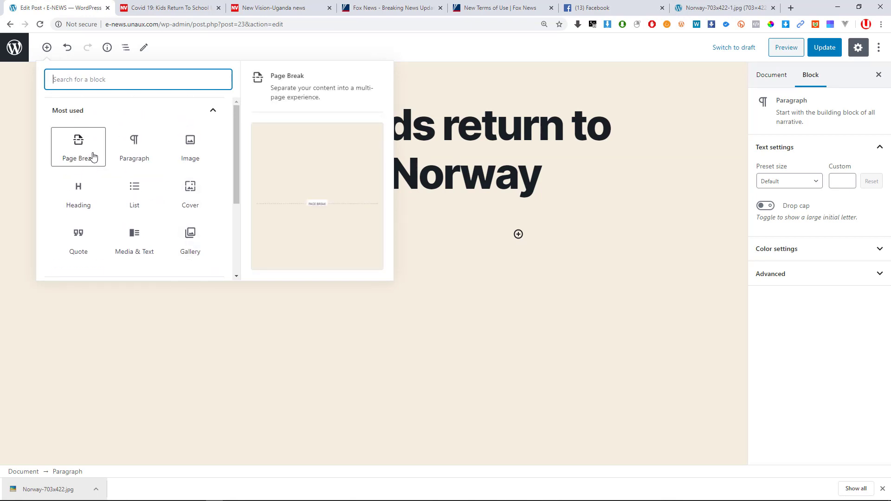
Add a Paragraph block with the Norway school text pasted as plain text, correcting 'normalisation' to 'normalization'.
left_click(138, 150)
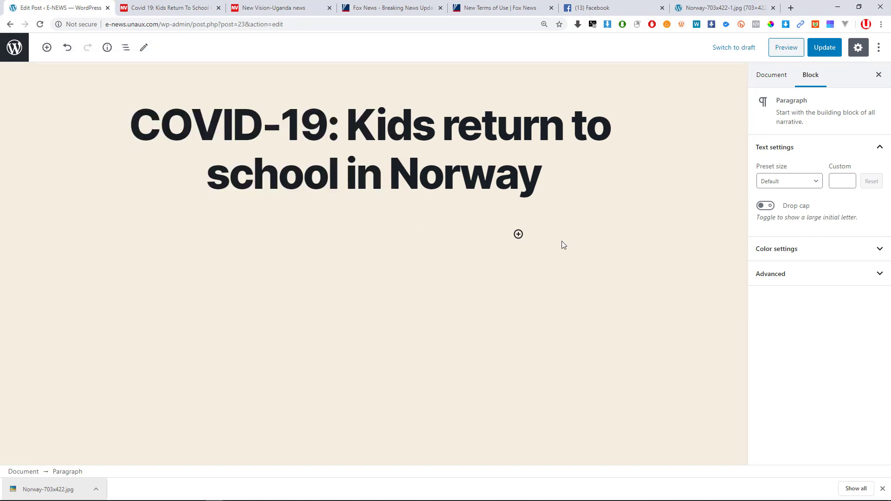
right_click(223, 235)
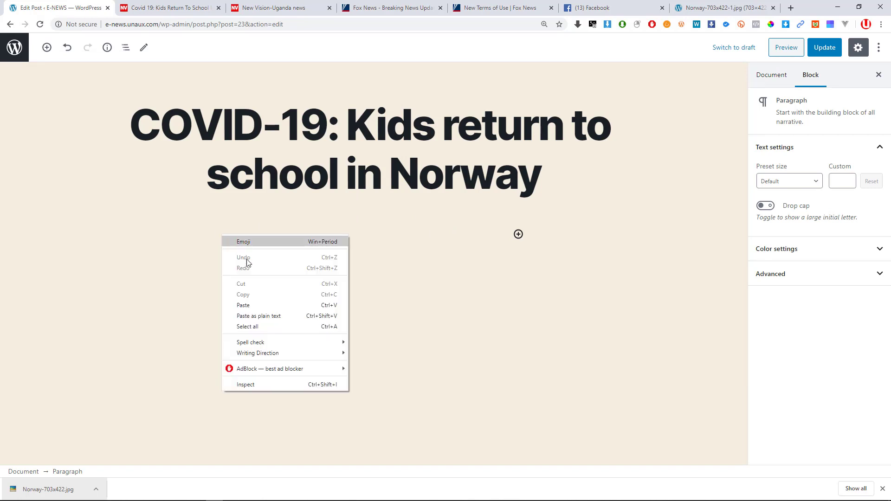
left_click(277, 318)
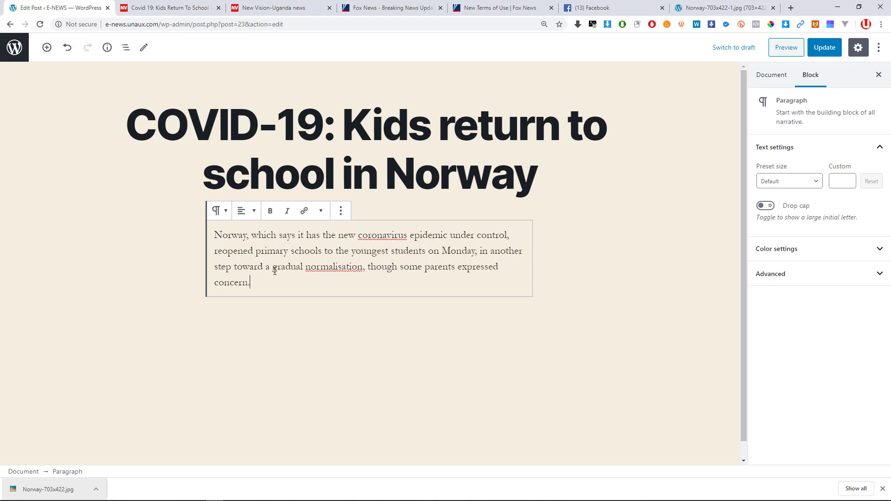
right_click(338, 268)
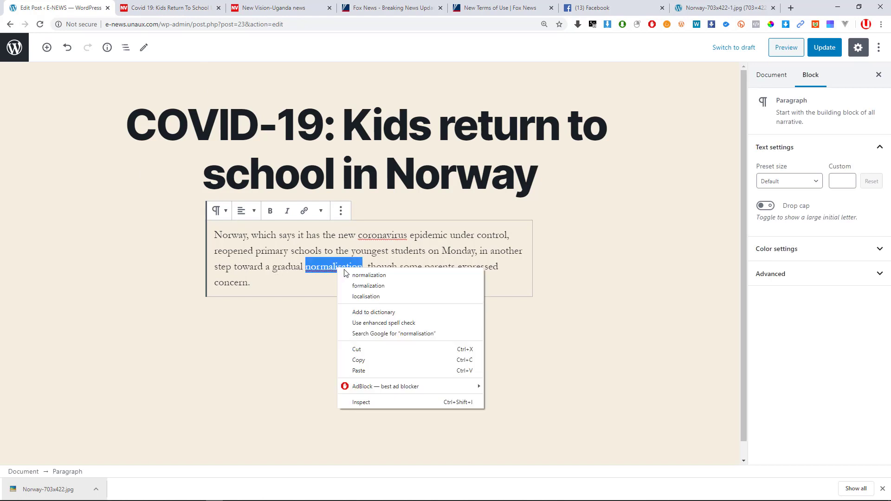
left_click(354, 275)
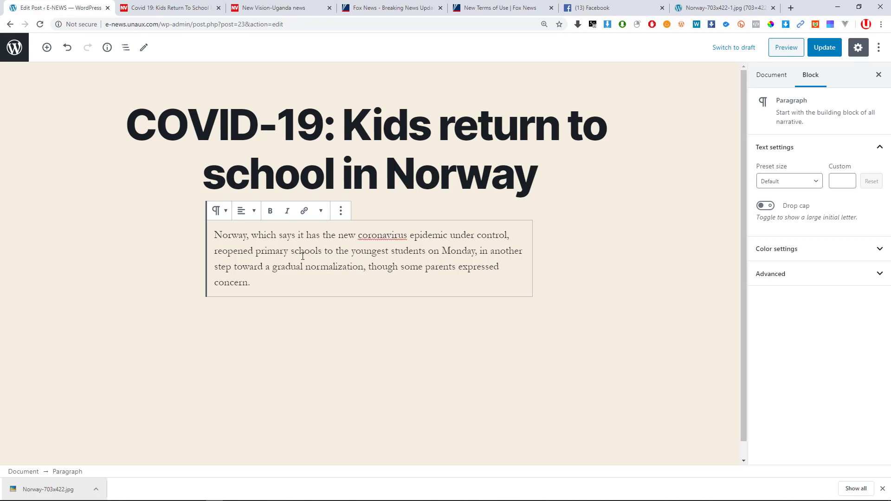
Try center and right alignment on the intro paragraph, settling on left alignment.
left_click(221, 215)
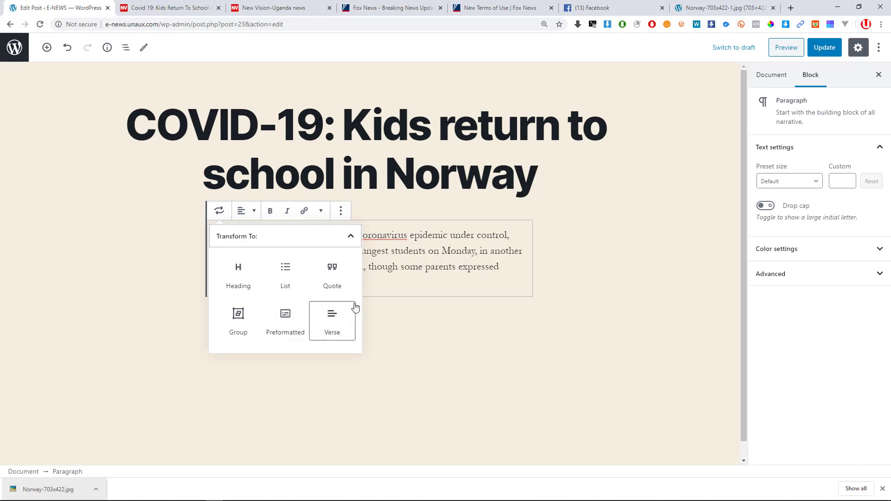
left_click(393, 266)
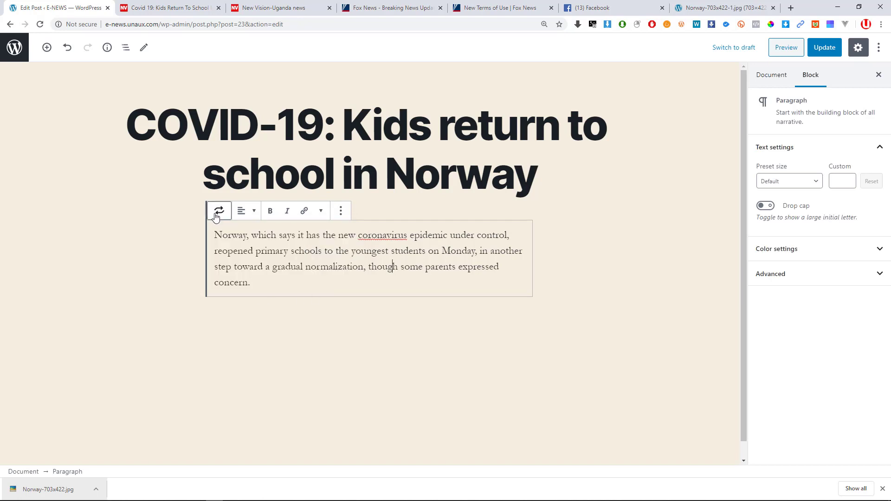
left_click(255, 214)
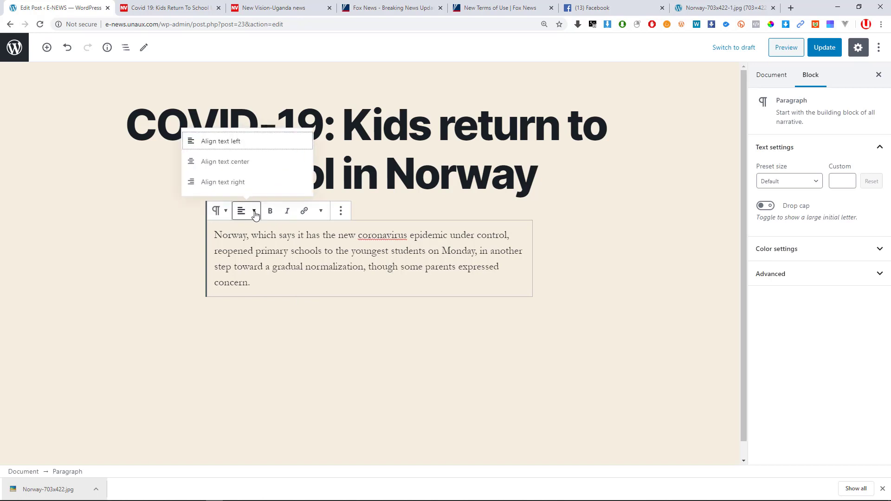
left_click(243, 171)
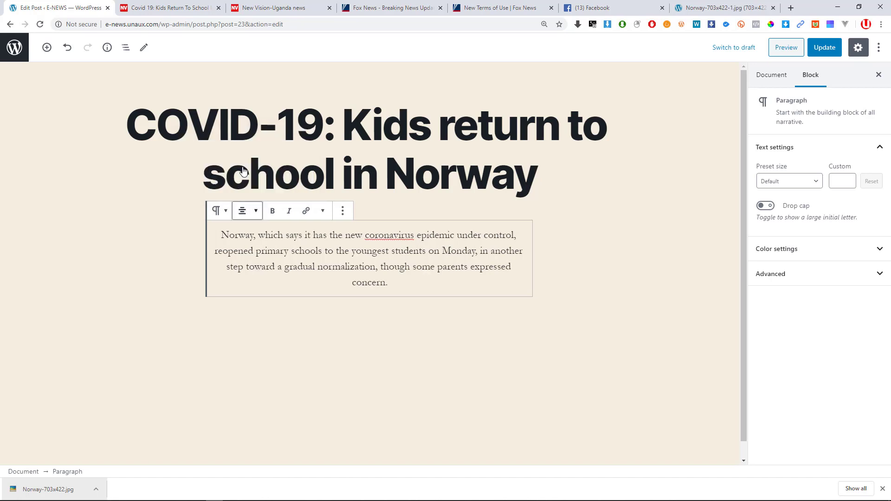
left_click(246, 214)
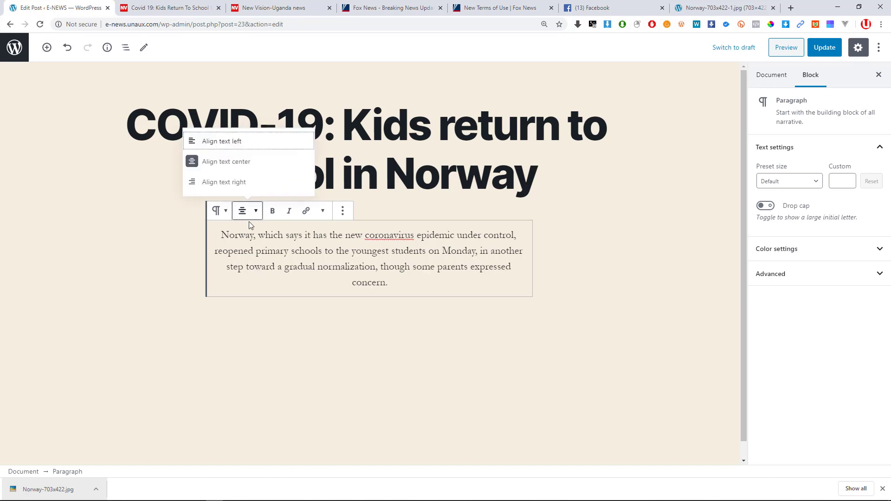
left_click(236, 183)
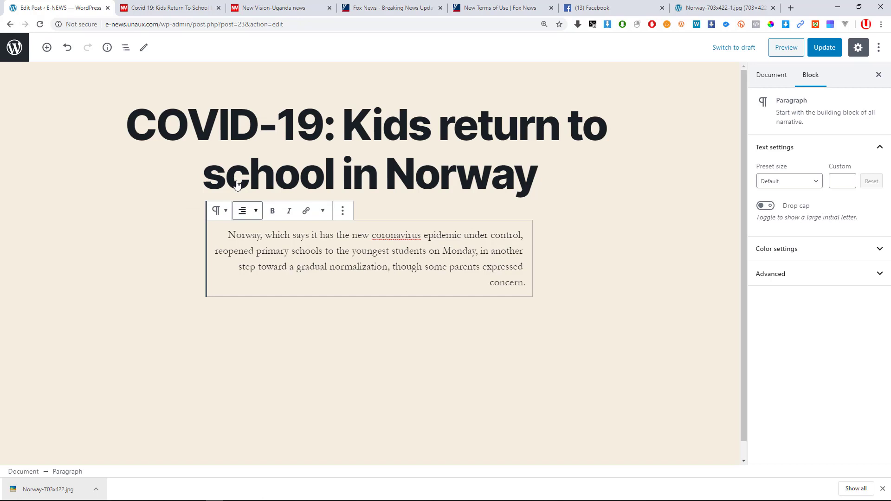
left_click(242, 210)
left_click(219, 147)
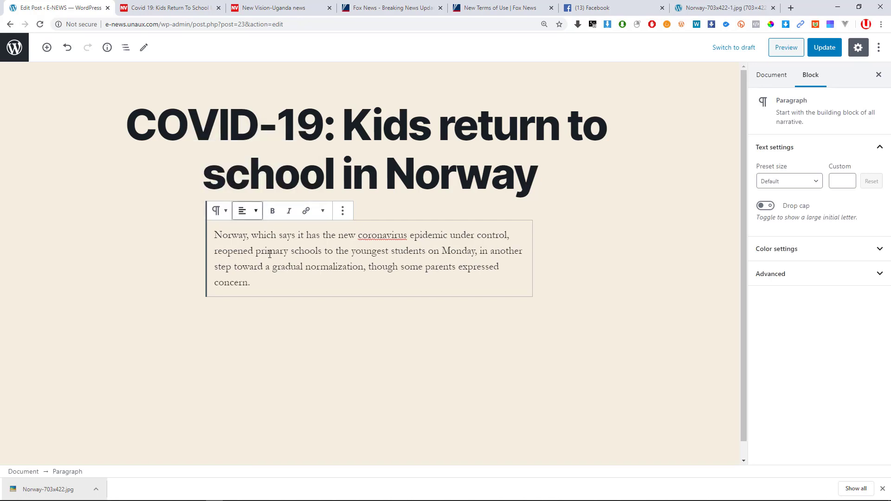
Make 'primary school' bold in the intro paragraph.
left_click(316, 251)
left_click_drag(318, 251, 253, 251)
left_click_drag(254, 251, 257, 252)
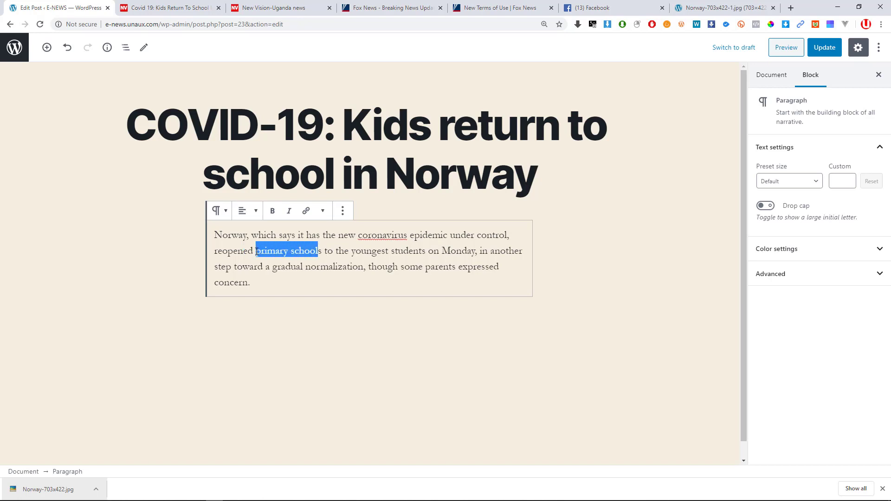
left_click(273, 211)
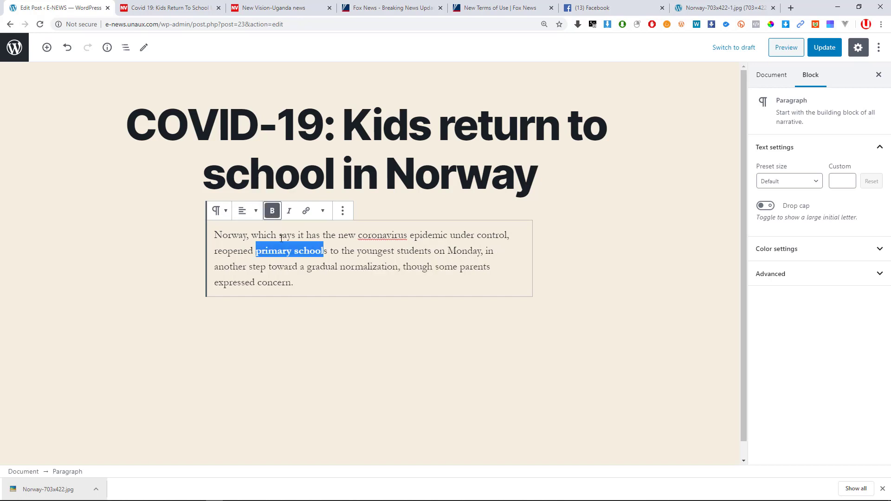
left_click(326, 250)
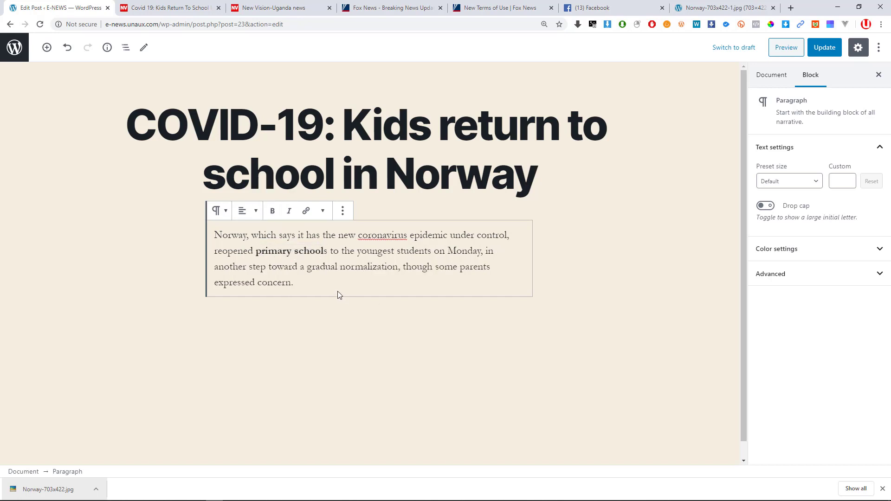
Italicize 'gradual normalization' and zoom the page in one step.
left_click_drag(398, 268, 308, 268)
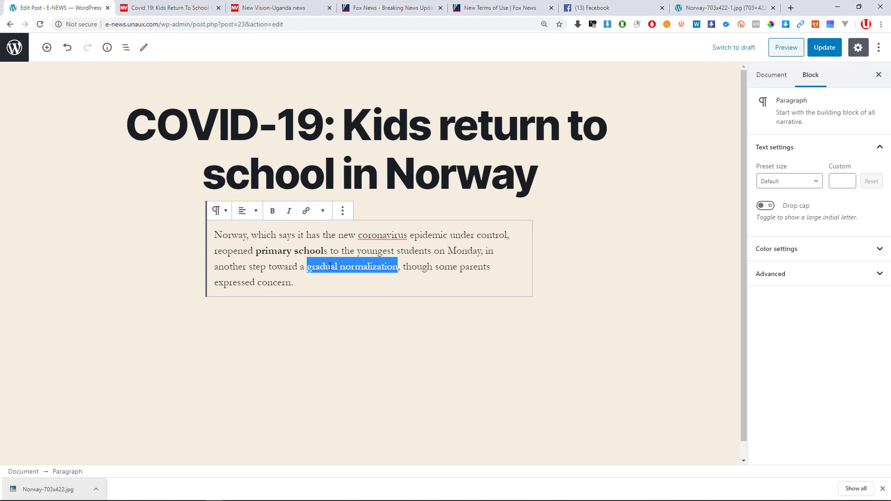
left_click(289, 212)
left_click(394, 252)
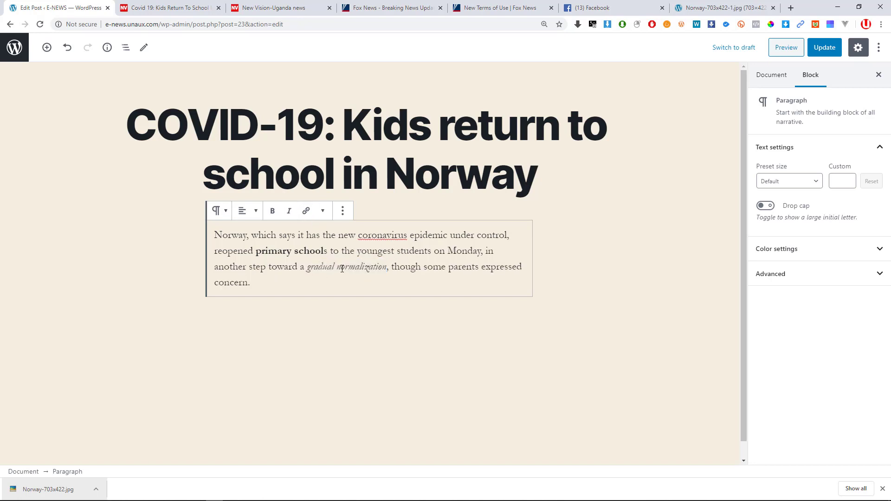
key("ctrl+plus")
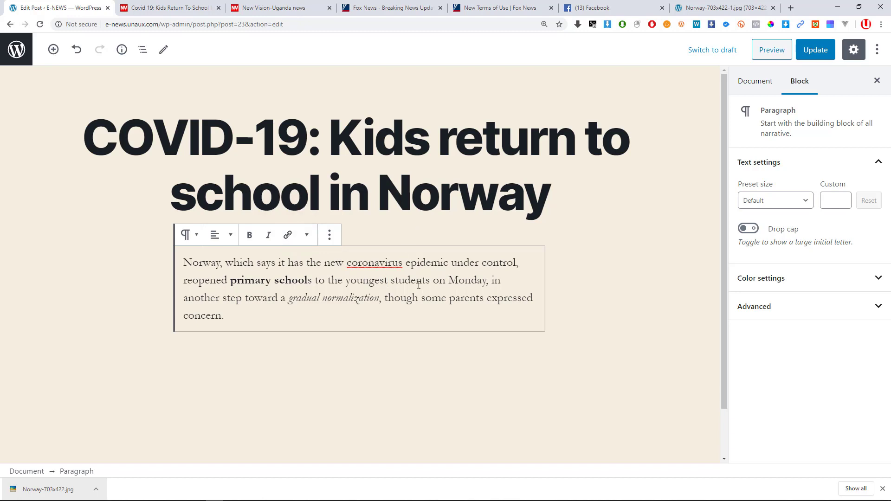
left_click_drag(405, 265, 348, 263)
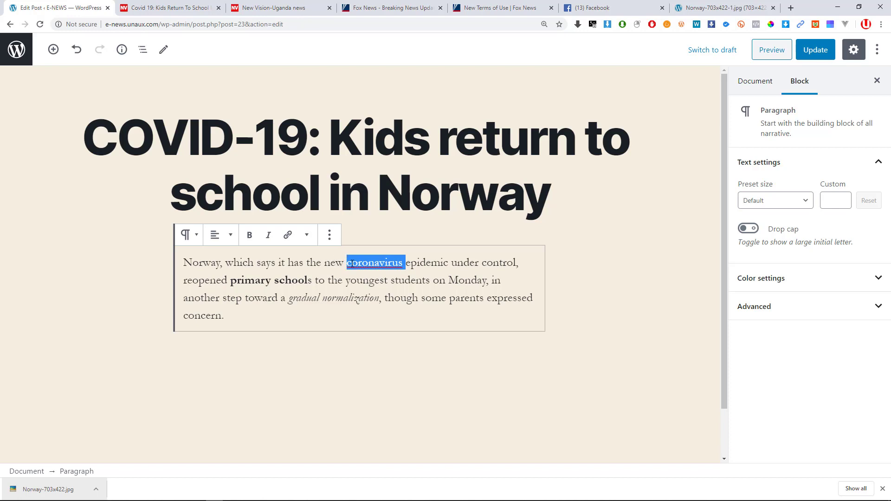
Update the Norway post and open the published version in a new tab.
left_click(366, 272)
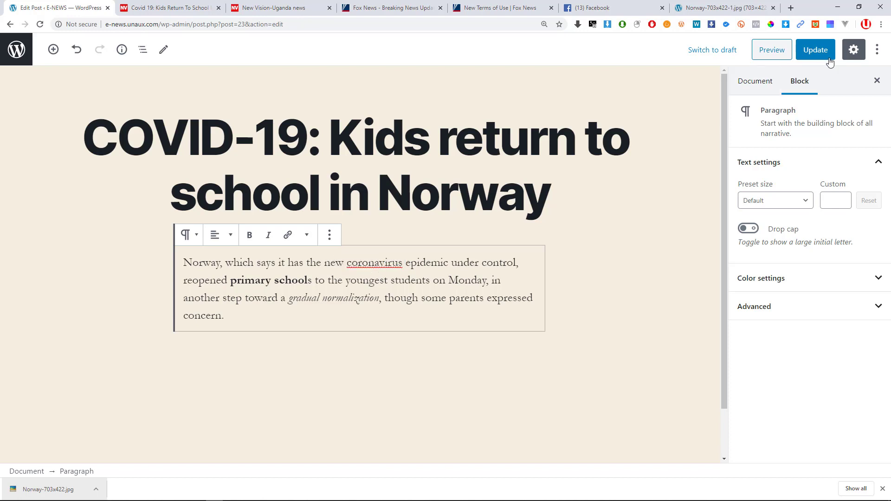
left_click(816, 49)
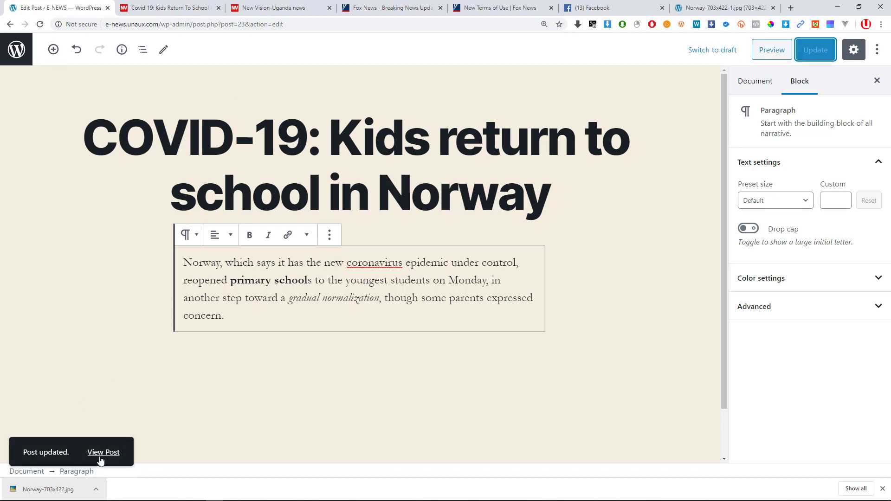
middle_click(99, 455)
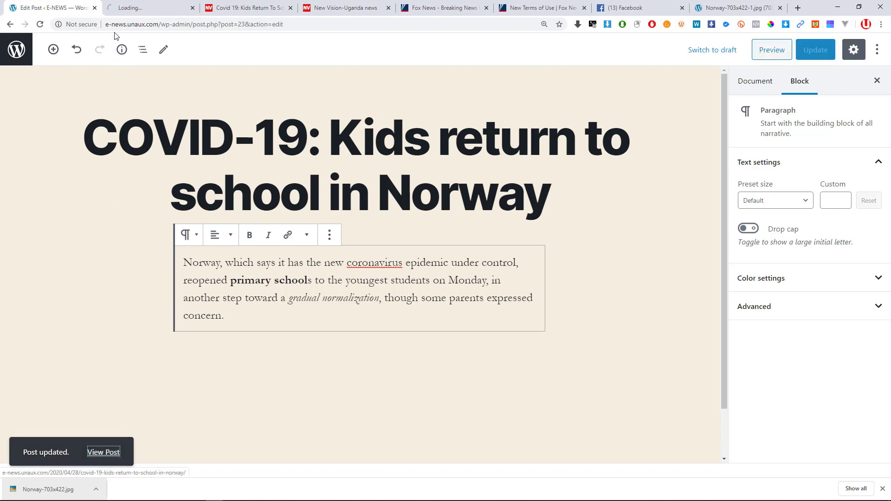
left_click(124, 8)
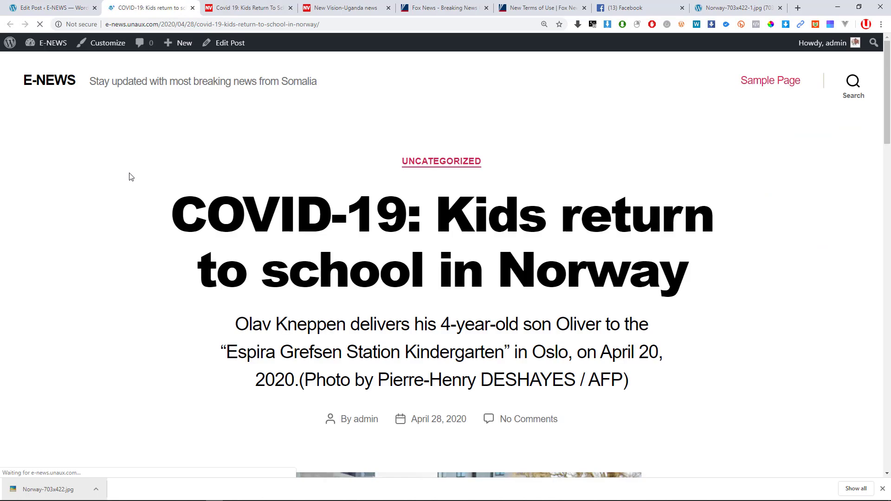
Highlight 'coronavirus epidemic' in the live post, then return to the Edit Post tab.
scroll(132, 184, "down", 5)
scroll(131, 184, "down", 2)
scroll(132, 184, "up", 3)
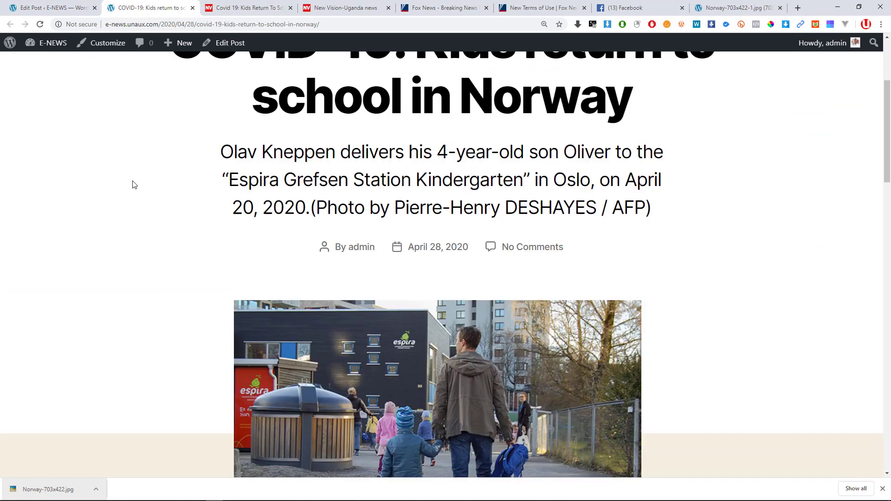
scroll(205, 220, "down", 9)
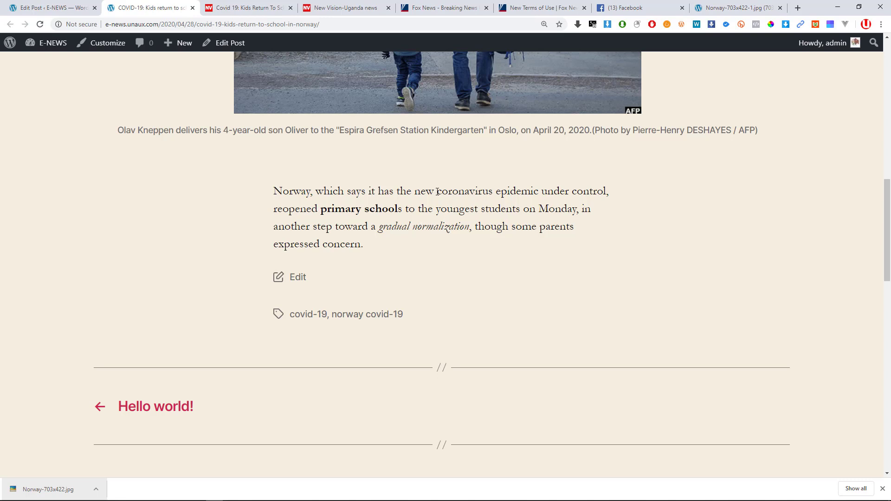
left_click_drag(437, 191, 497, 191)
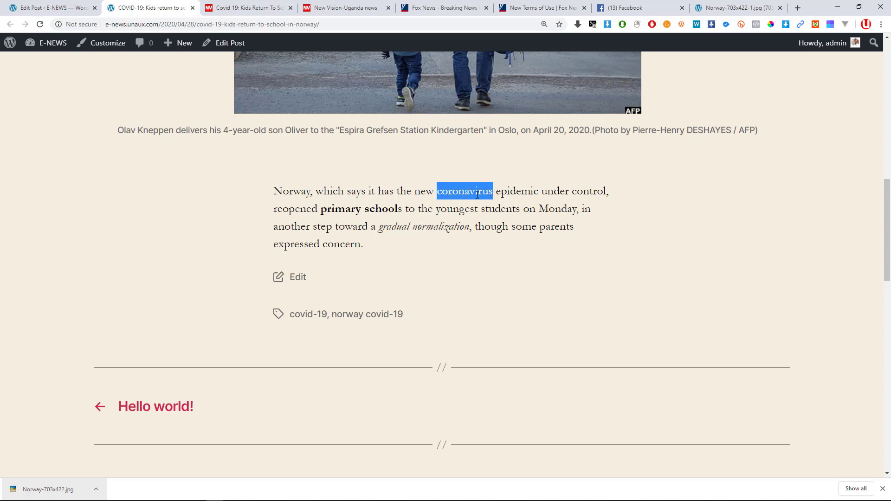
left_click_drag(539, 192, 439, 197)
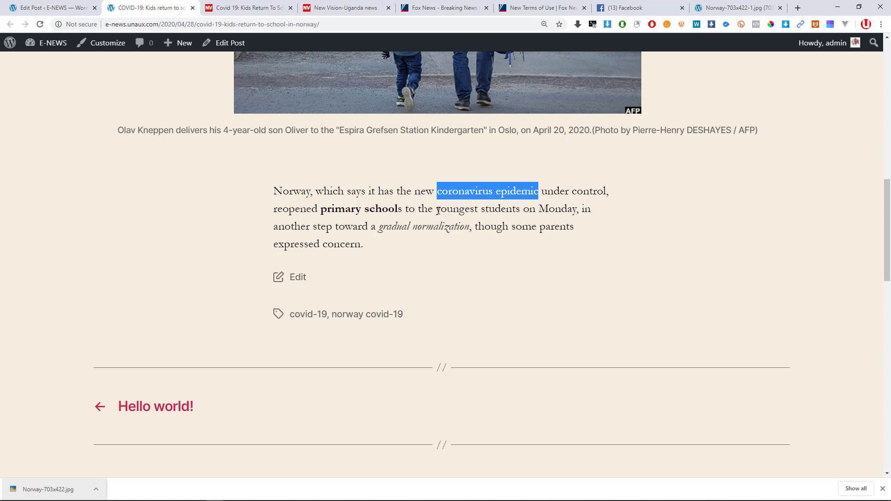
left_click(60, 8)
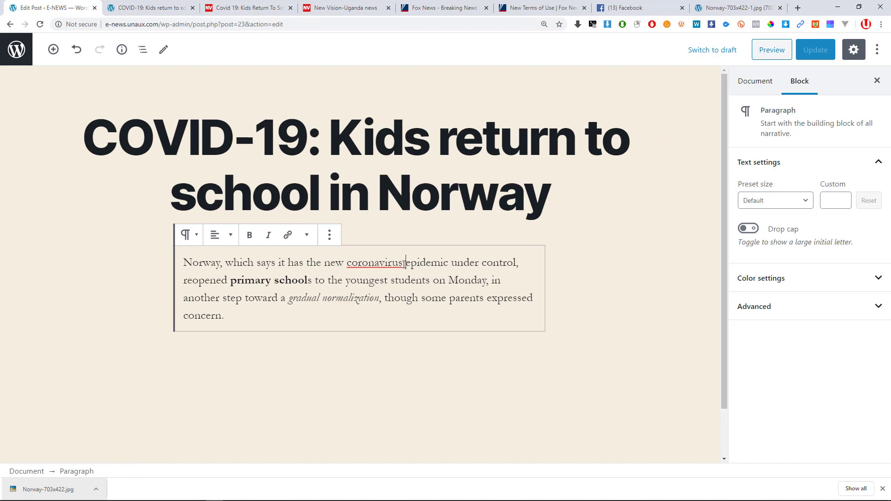
Start a link on 'coronavirus', then select the address bar in the school-photo tab.
left_click_drag(406, 263, 348, 263)
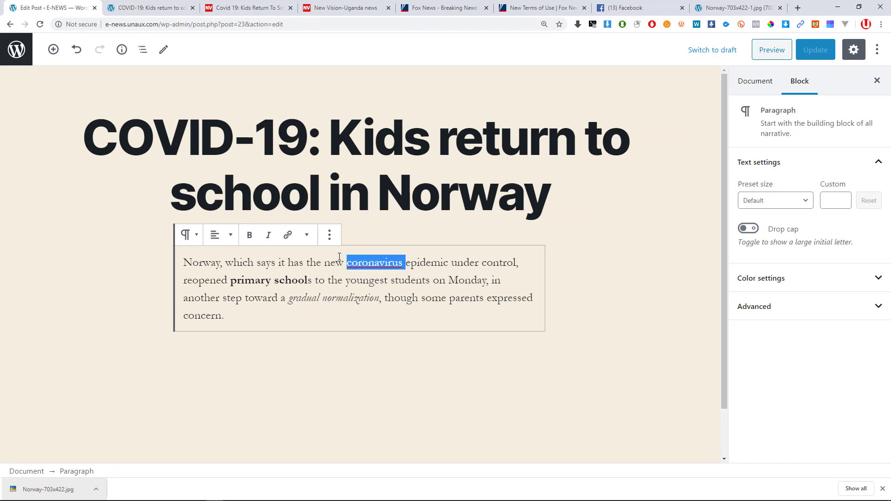
left_click(287, 237)
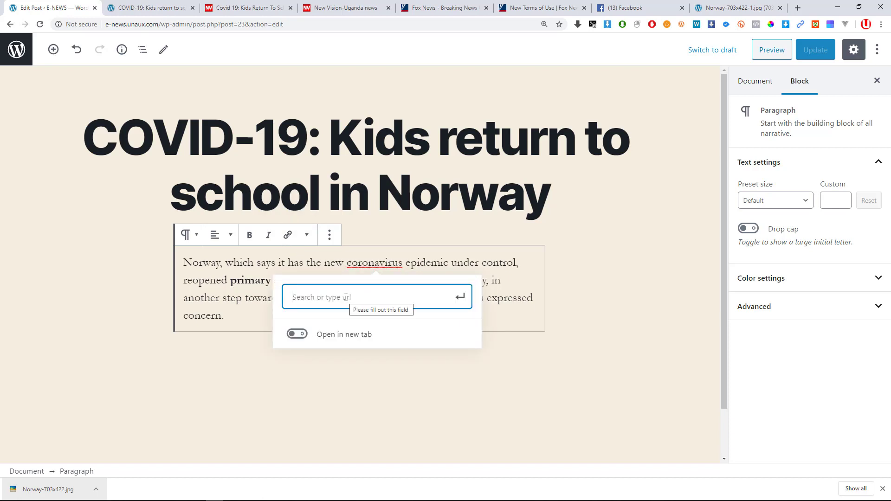
left_click(724, 7)
left_click(385, 23)
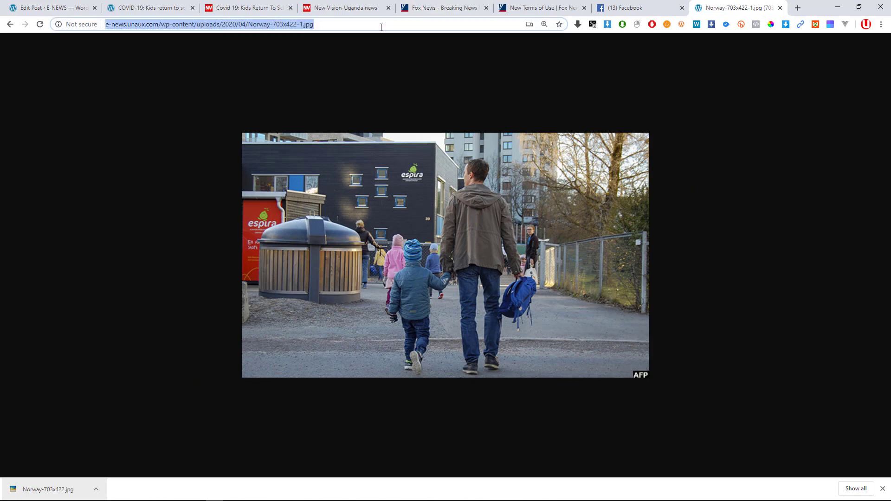
Google 'coronavirus', open Wikipedia's 2020 coronavirus pandemic in Bangladesh article, and grab its URL.
type("coronavirus")
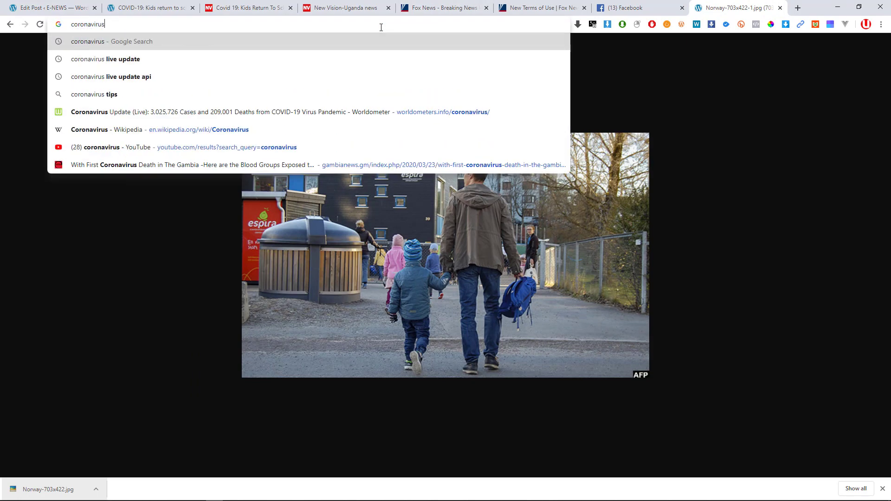
key("Return")
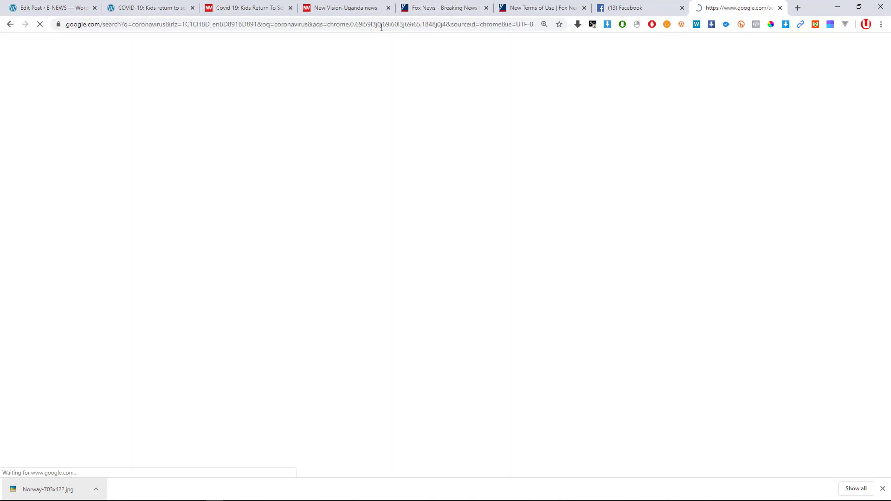
scroll(227, 241, "down", 7)
scroll(226, 259, "down", 8)
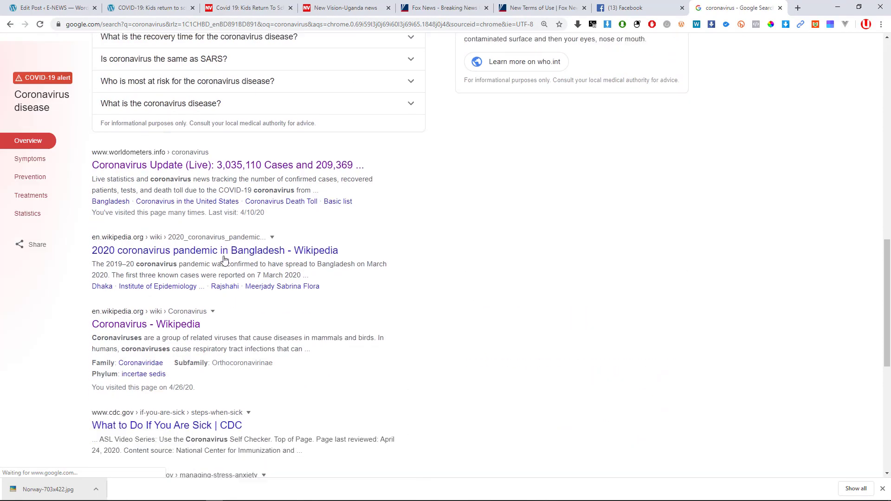
scroll(145, 253, "down", 1)
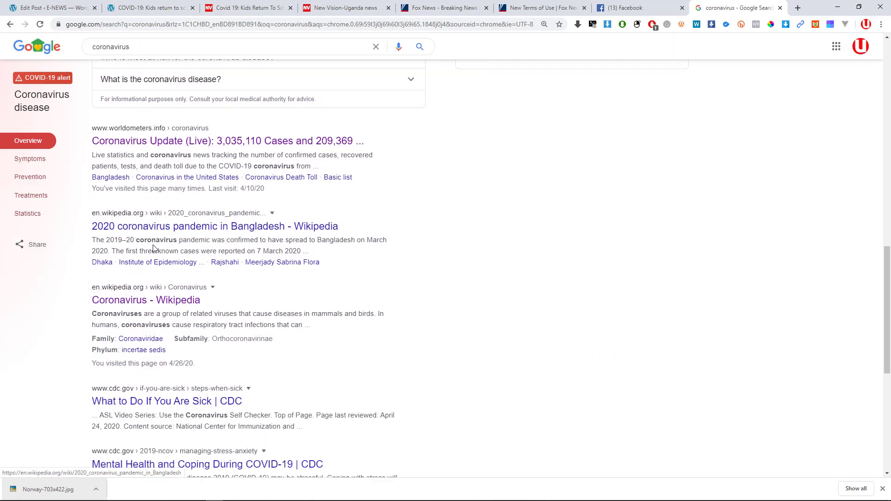
left_click(174, 197)
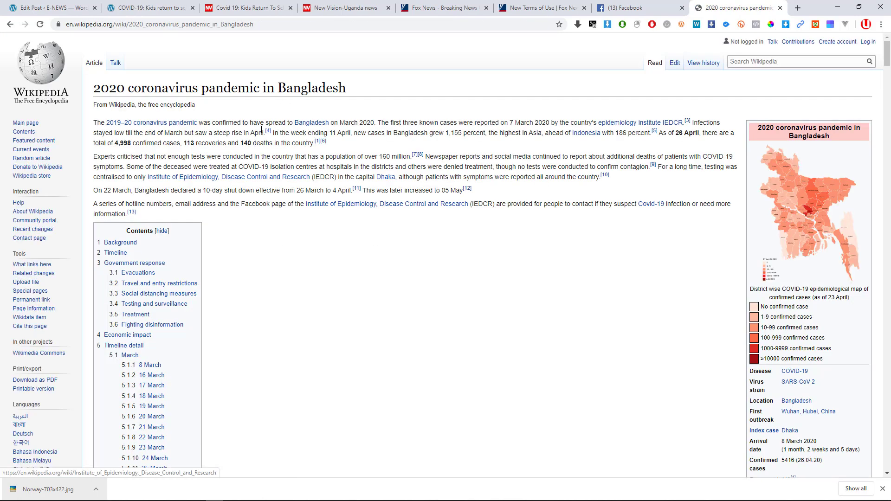
left_click(257, 26)
key("ctrl+c")
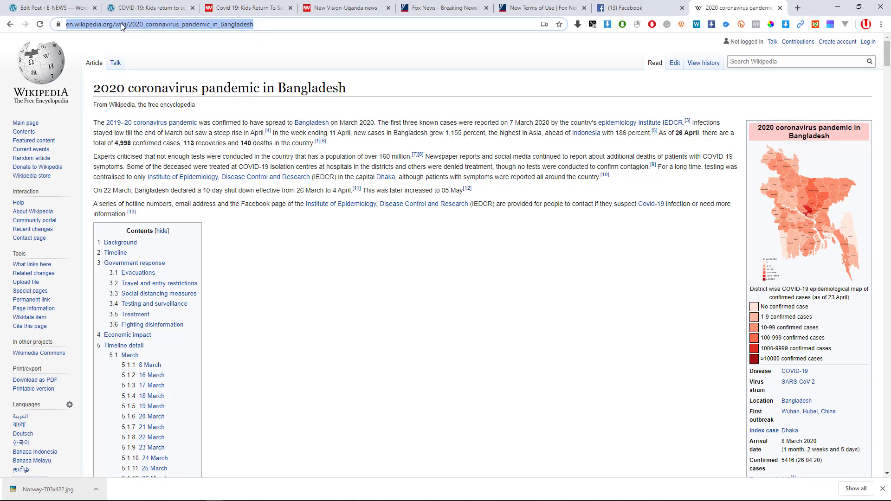
left_click(51, 8)
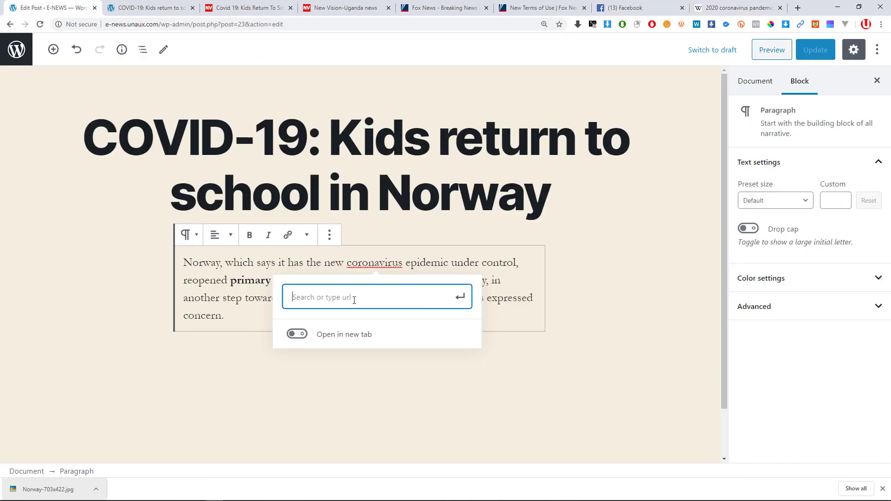
Link 'coronavirus' to the pasted Wikipedia URL and update the post.
key("ctrl+v")
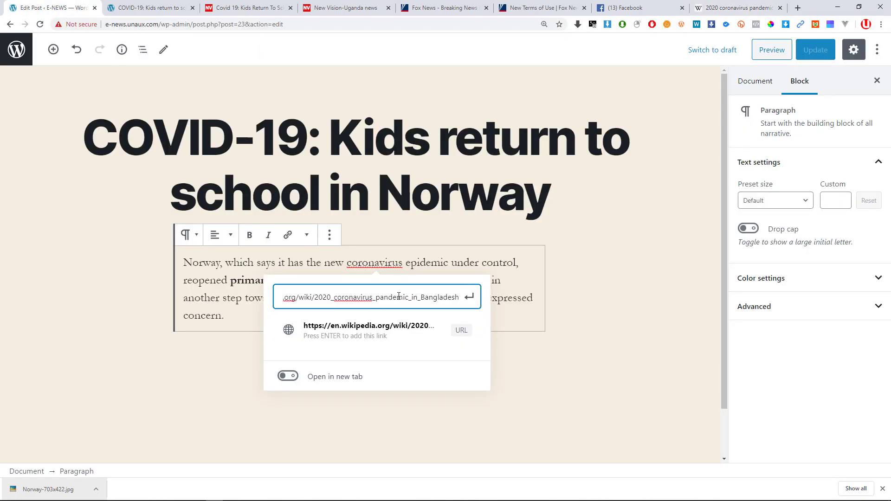
left_click(469, 297)
left_click(506, 279)
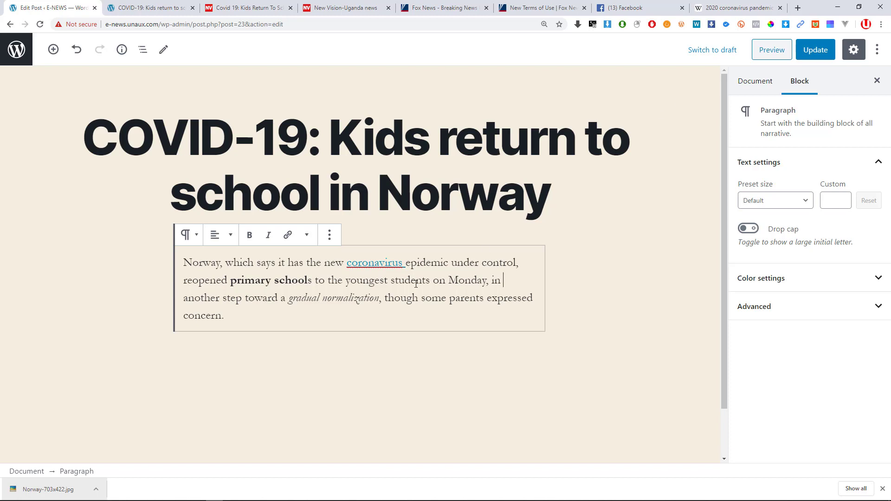
left_click(814, 50)
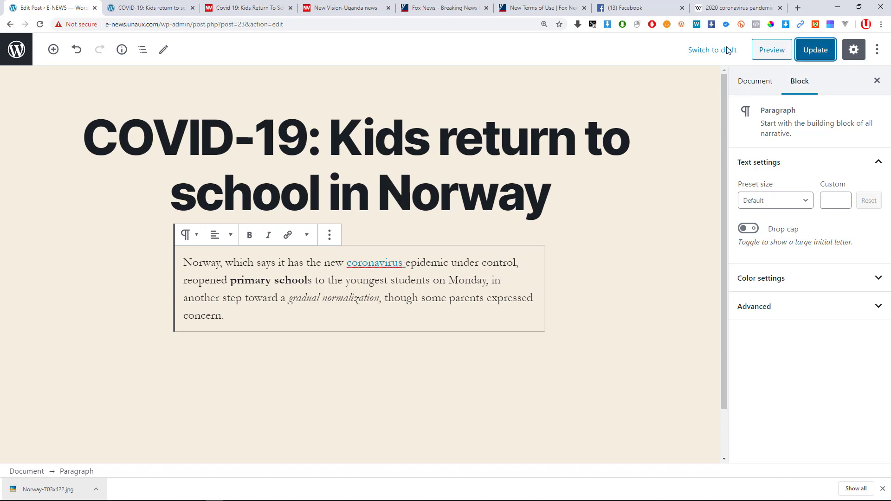
Reload the live Norway post to confirm the new coronavirus link.
left_click(155, 5)
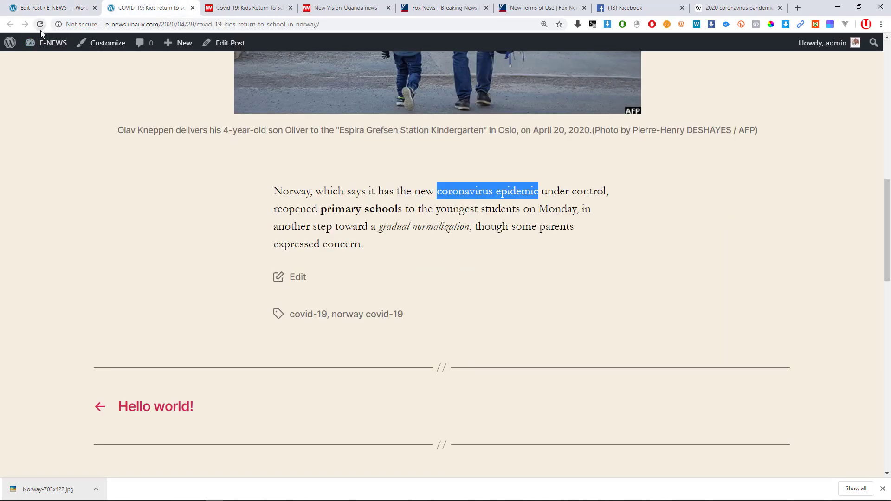
left_click(41, 27)
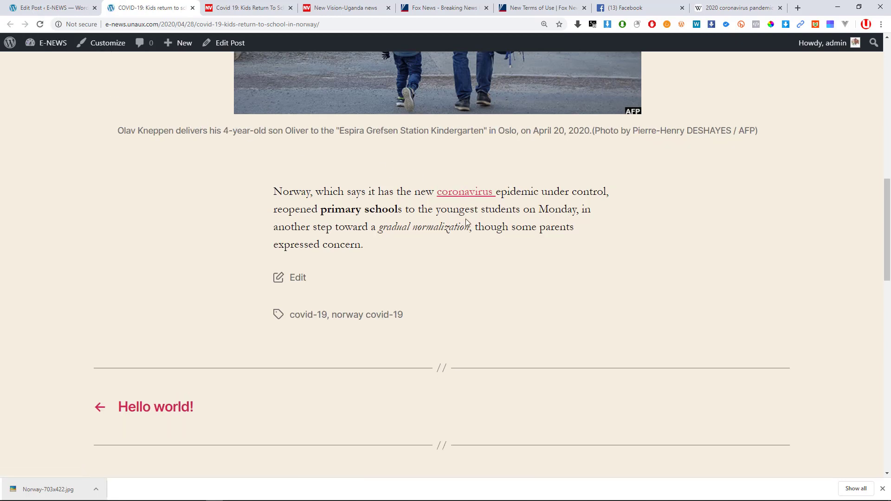
scroll(473, 199, "up", 2, "ctrl")
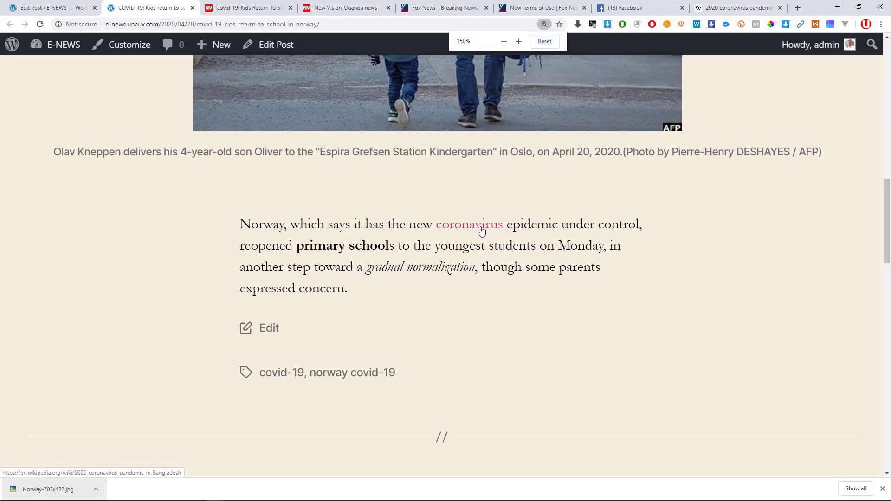
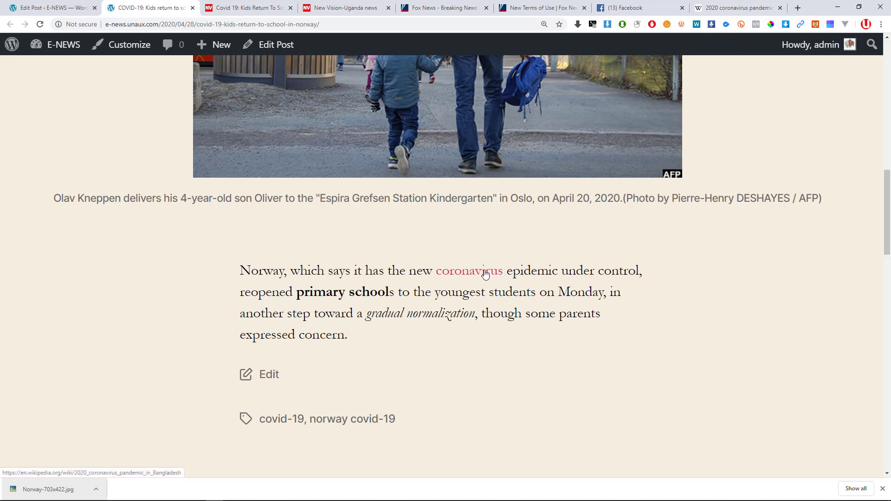
Follow the live coronavirus link to the Bangladesh pandemic Wikipedia page, then go back to the post editor.
scroll(485, 267, "down", 4)
scroll(486, 238, "up", 2)
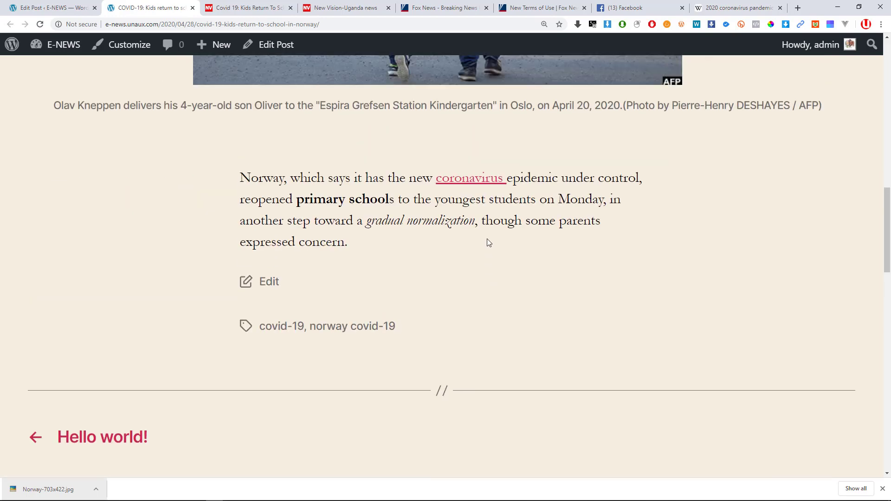
left_click(462, 180)
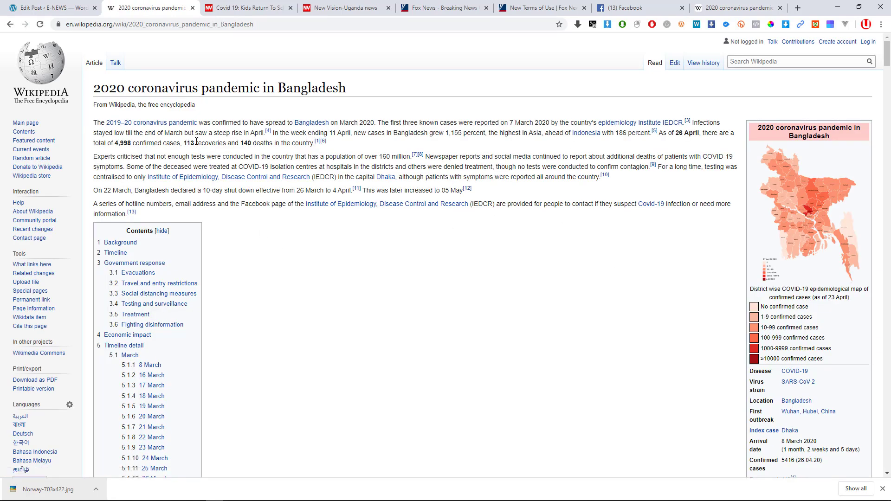
left_click(10, 25)
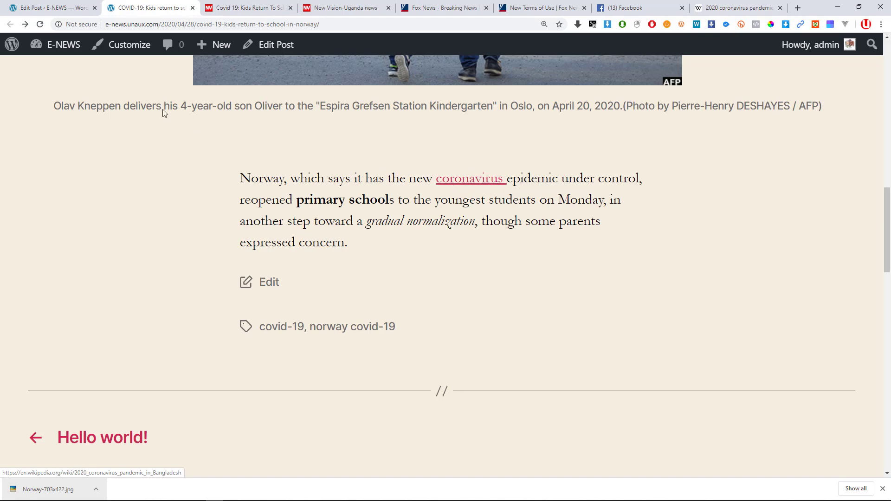
left_click(49, 8)
scroll(447, 310, "down", 2)
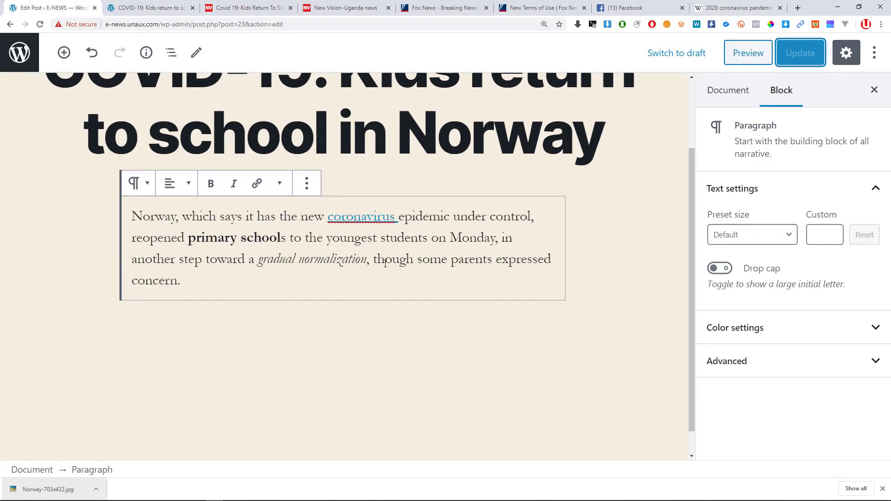
Turn on 'Open in new tab' for the coronavirus link, update the post, and reload the live article.
left_click(362, 216)
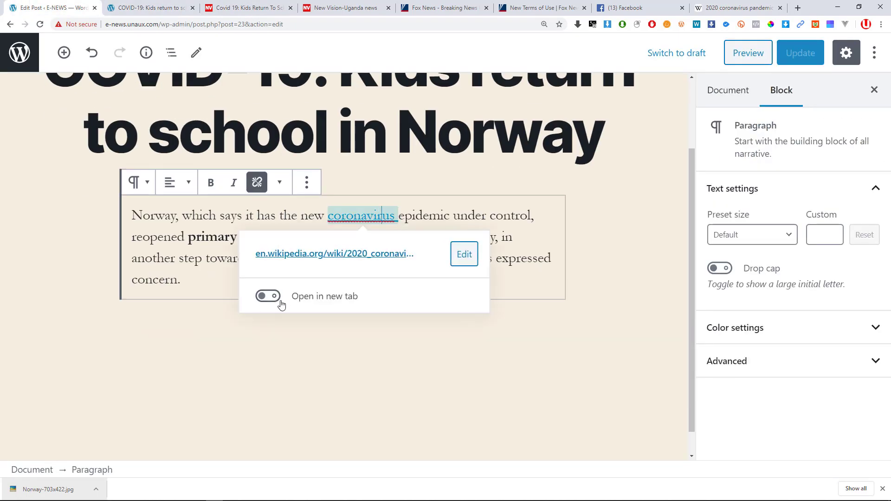
left_click(269, 300)
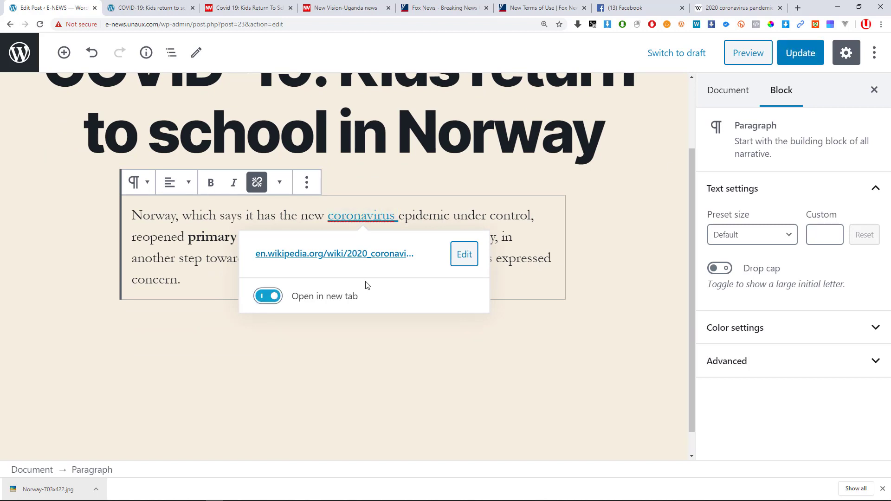
left_click(810, 53)
left_click(148, 7)
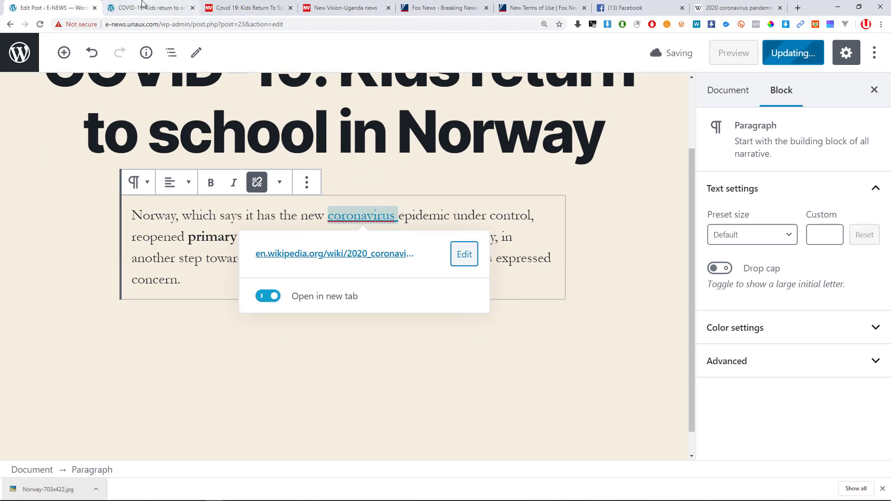
left_click(40, 24)
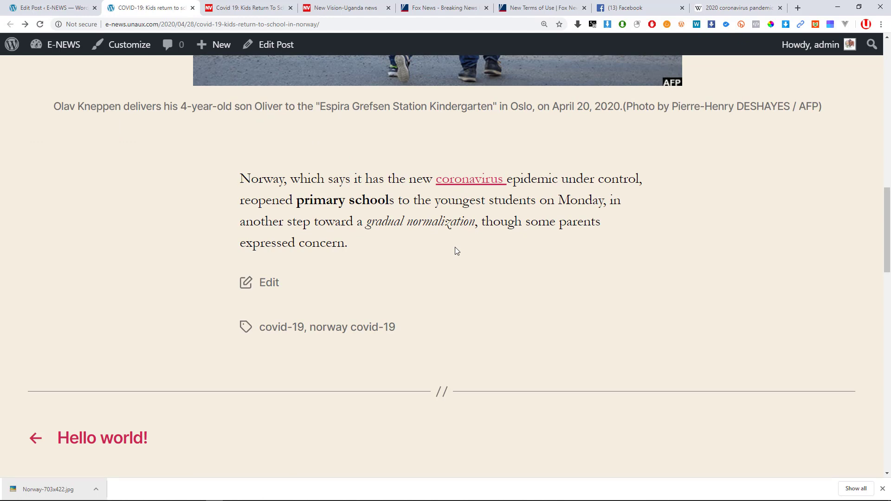
Test the live coronavirus link, confirm Wikipedia opens in a separate tab, and close that tab.
left_click(461, 183)
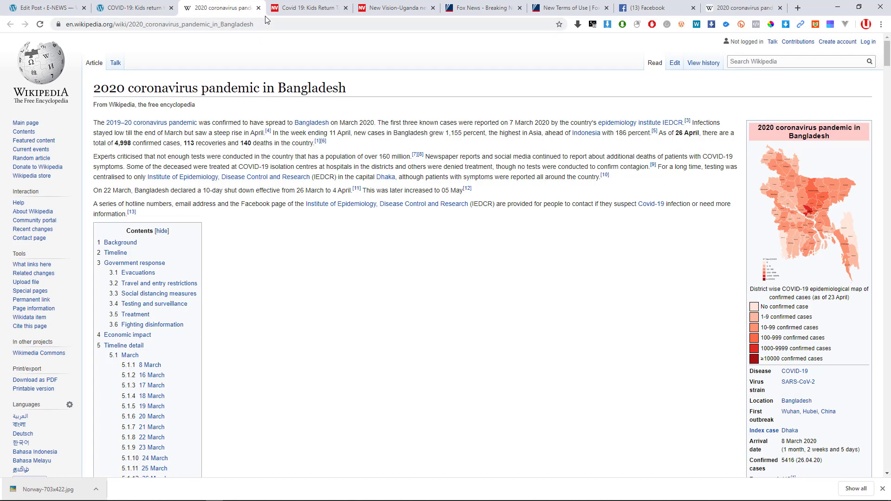
left_click(137, 9)
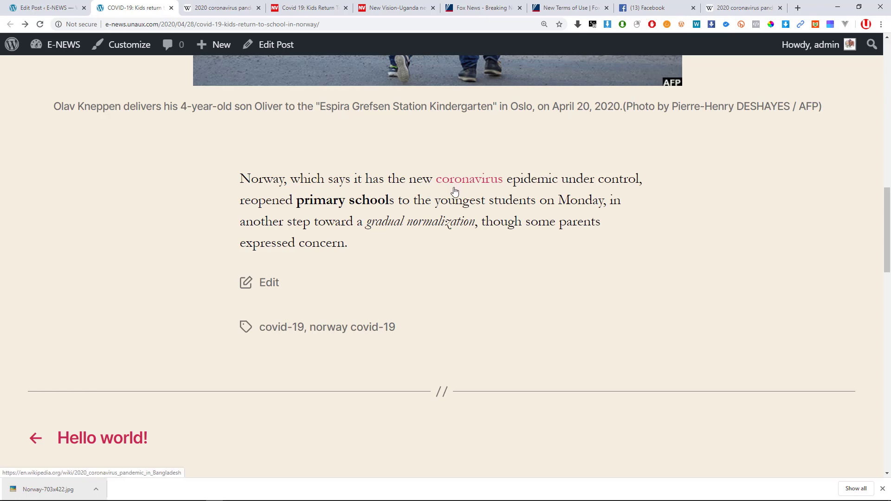
scroll(419, 250, "down", 2)
scroll(419, 246, "up", 3)
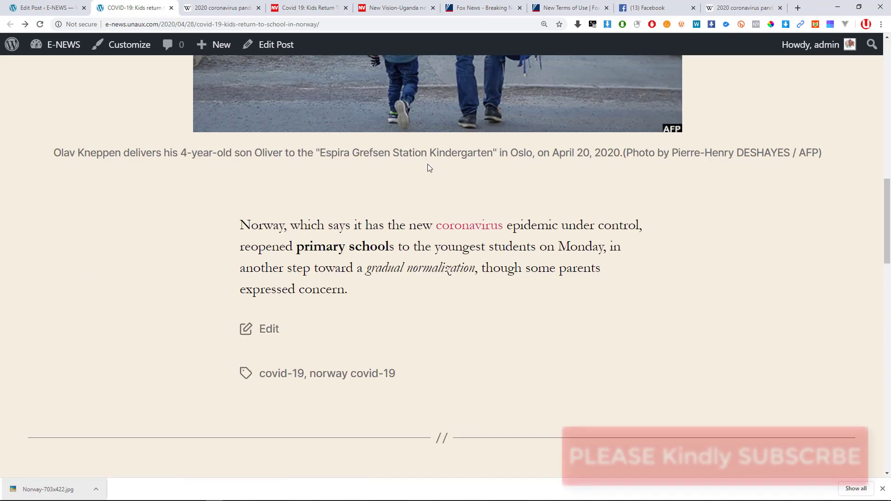
left_click(253, 9)
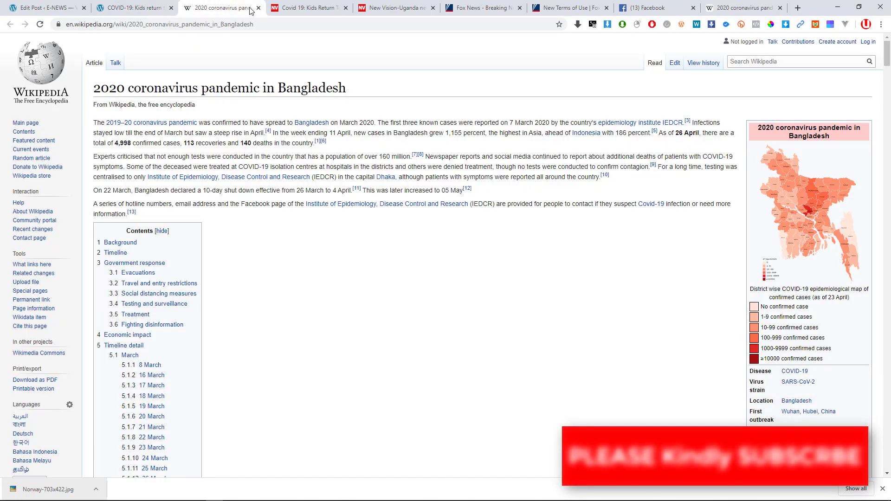
left_click(259, 8)
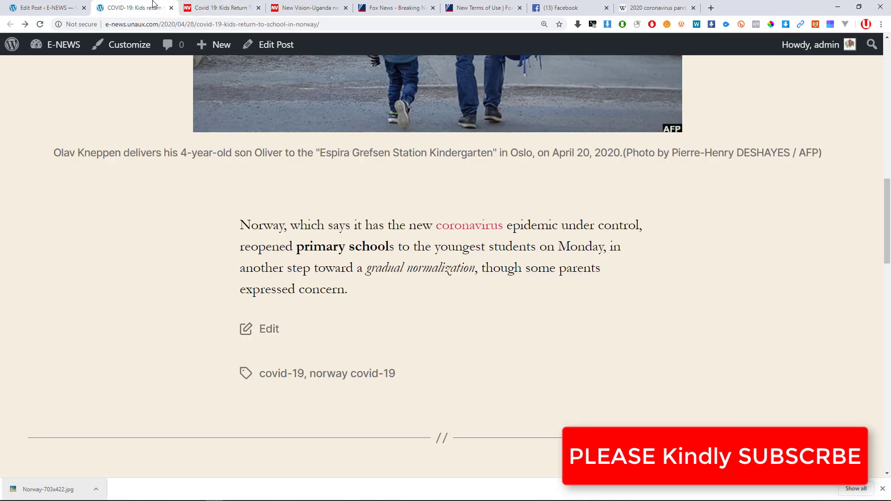
Open the link once more, close the Wikipedia tab, and return to the post editor.
left_click(449, 229)
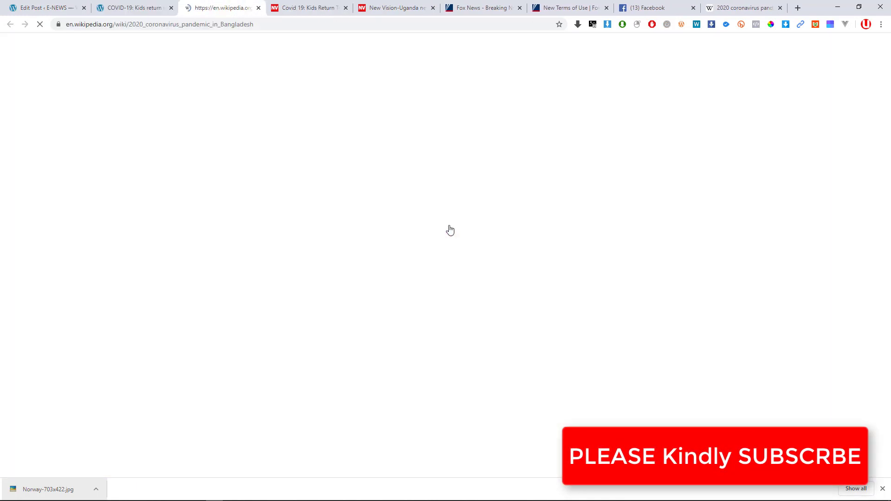
left_click(258, 8)
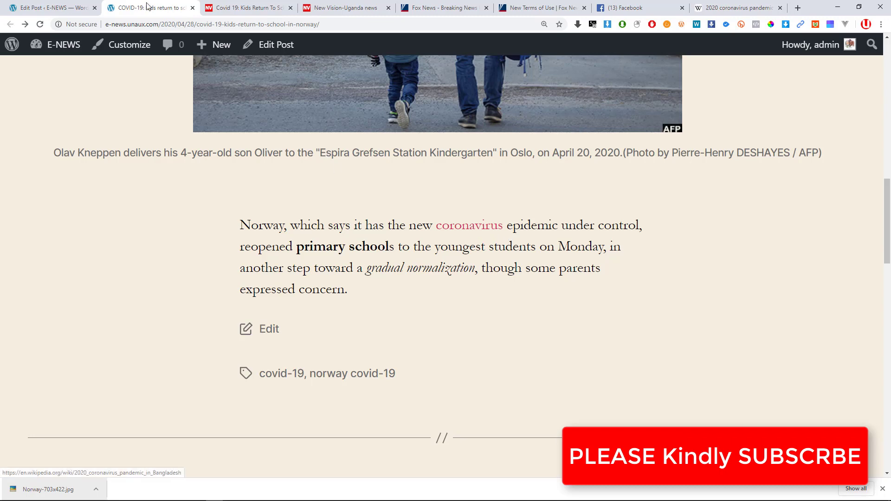
left_click(45, 5)
left_click(525, 241)
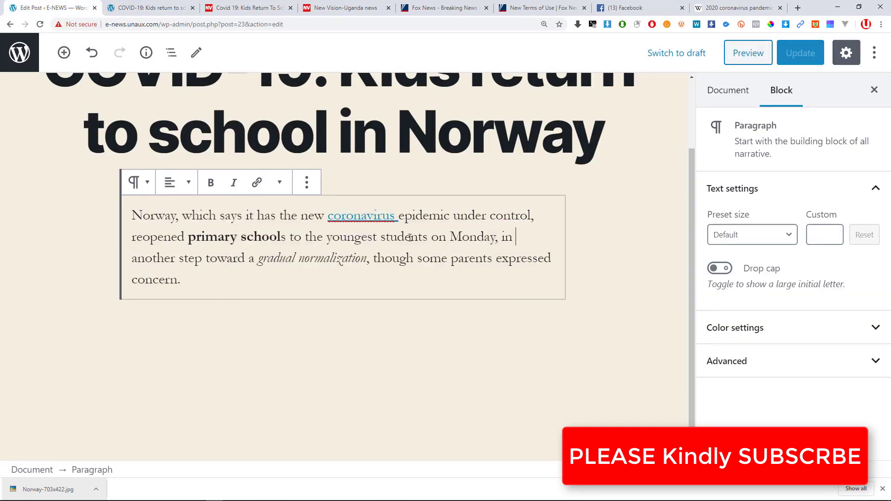
Explore the More rich text controls on the Norway paragraph, briefly trying inline code formatting.
left_click_drag(450, 216, 398, 217)
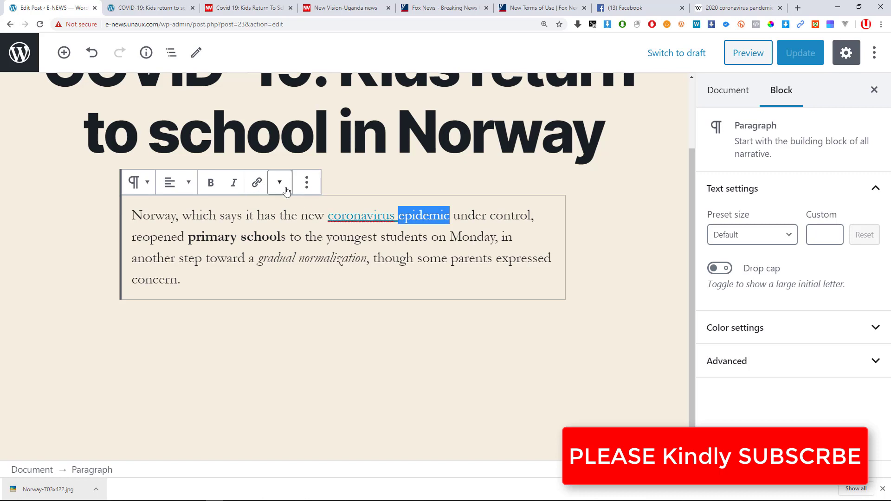
left_click_drag(259, 258, 366, 259)
left_click(406, 259)
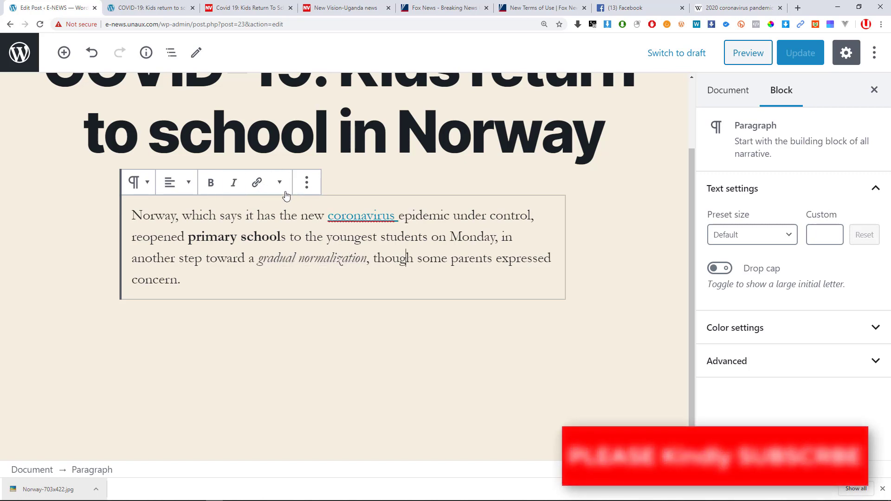
left_click(279, 182)
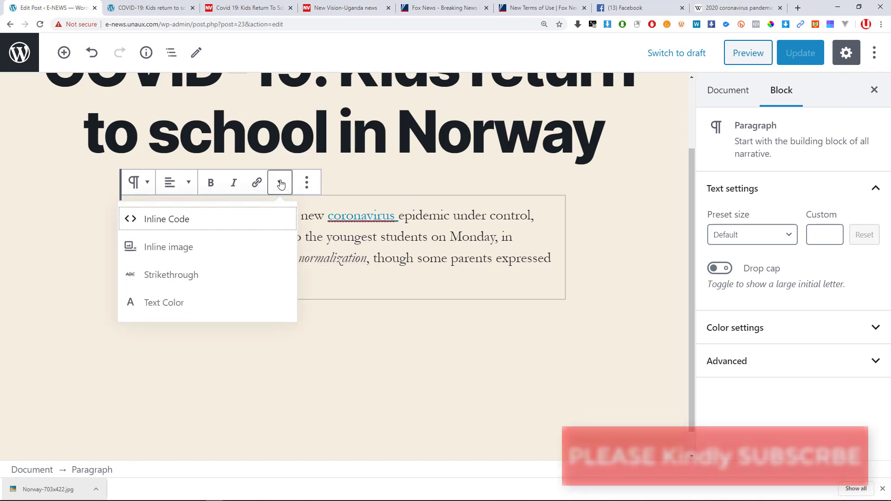
left_click(185, 222)
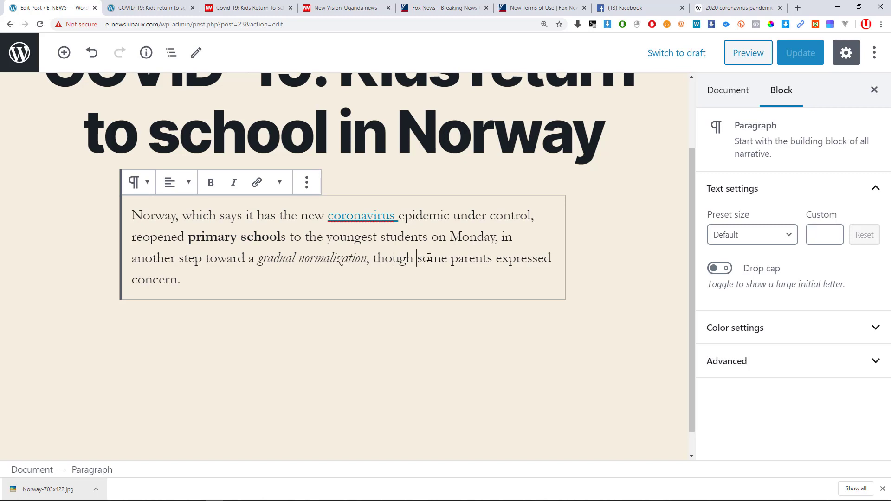
left_click(278, 193)
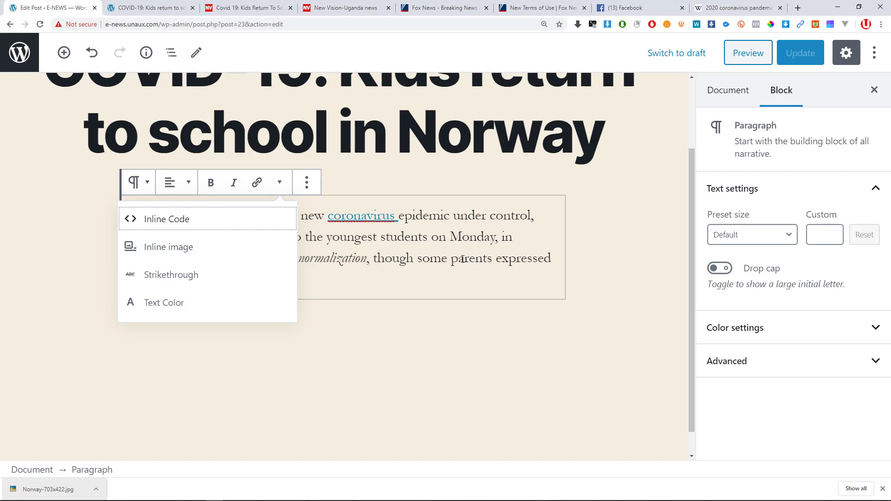
left_click(449, 259)
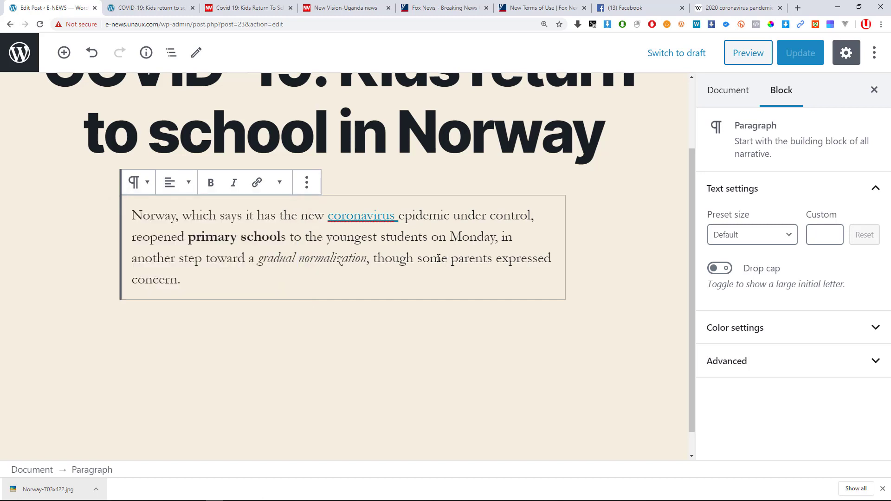
left_click(280, 183)
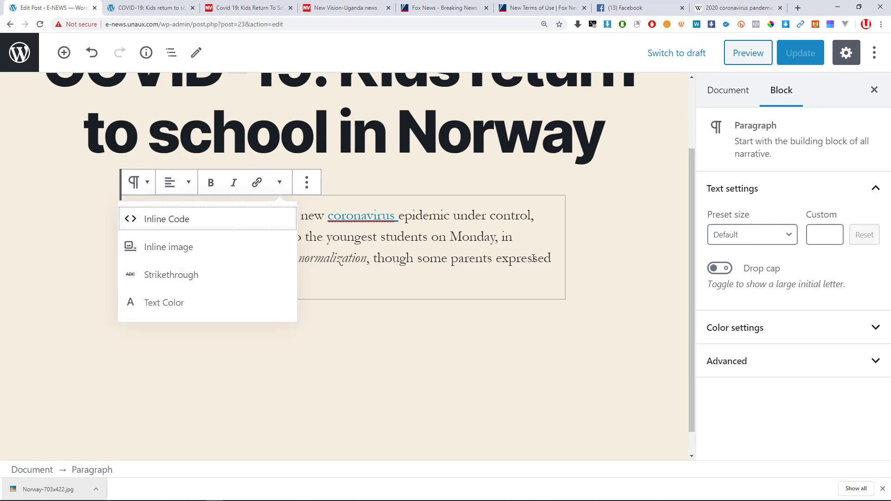
Apply Strikethrough to the words 'parents expressed'.
left_click_drag(556, 258, 449, 257)
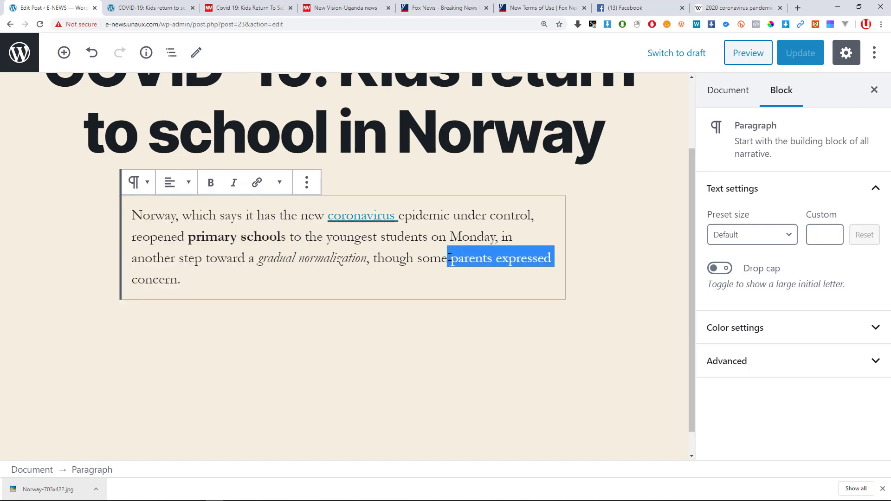
left_click(279, 183)
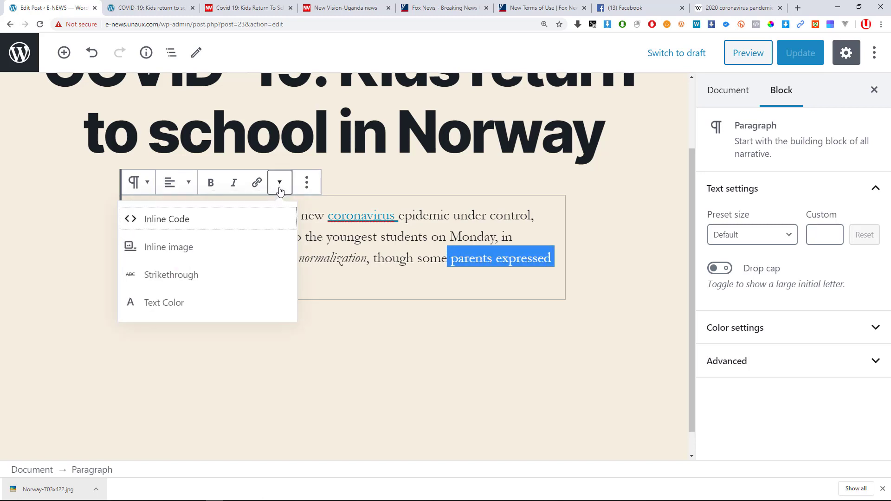
left_click(156, 274)
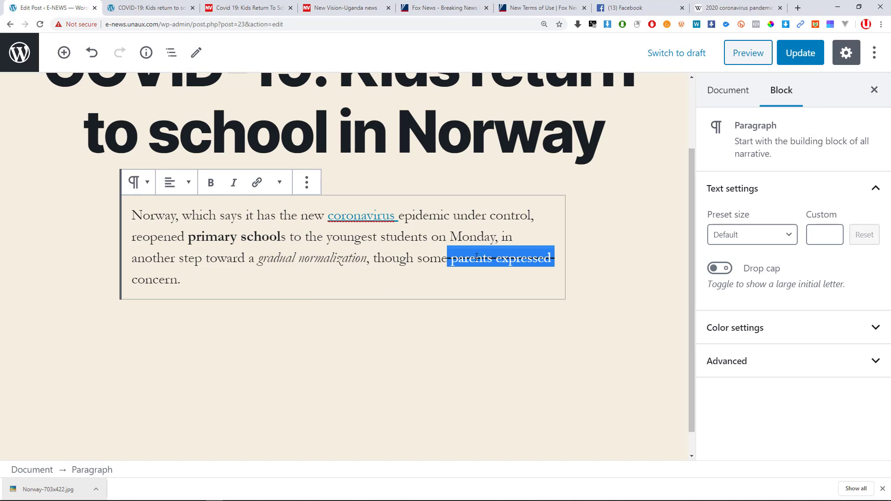
left_click(443, 217)
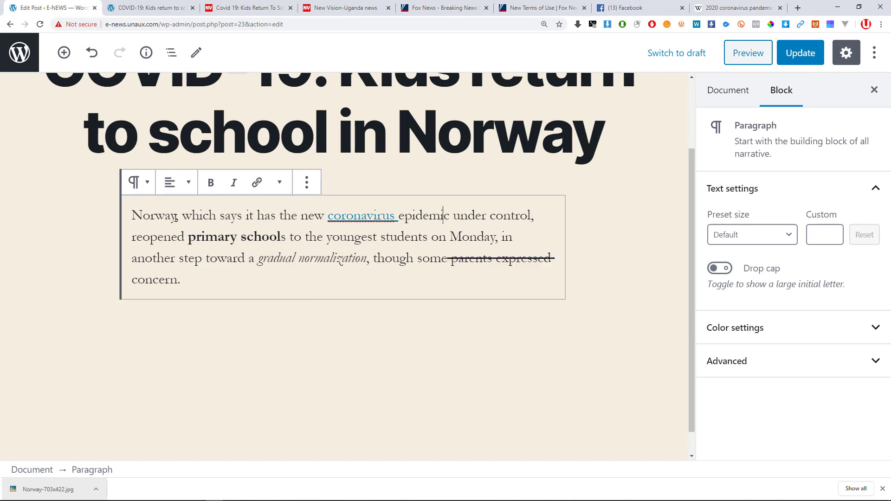
Colour 'Norway,' with custom picker shades, trying blue #279dd0, magenta #cf2690 and deeper violet.
left_click_drag(178, 217, 134, 216)
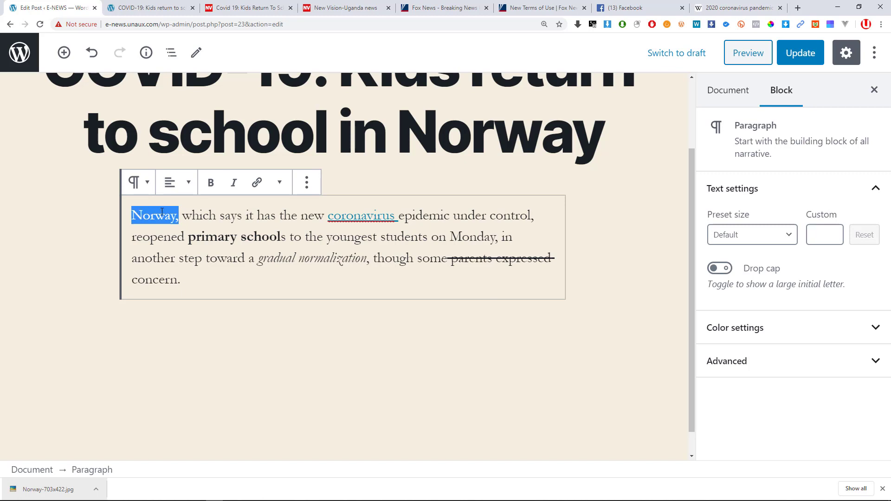
left_click(280, 182)
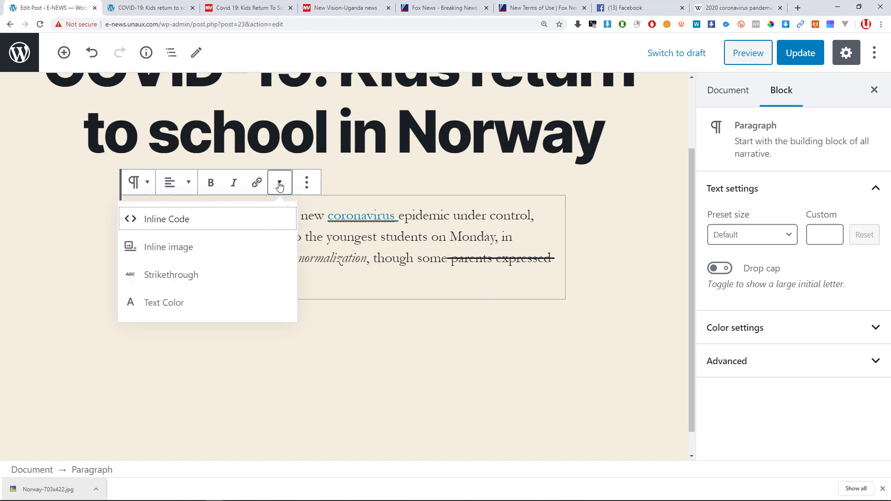
left_click(166, 305)
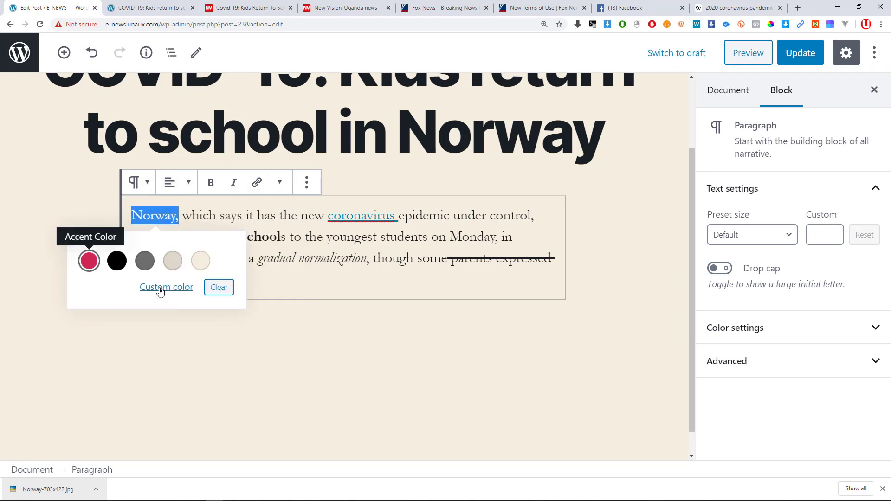
left_click(173, 289)
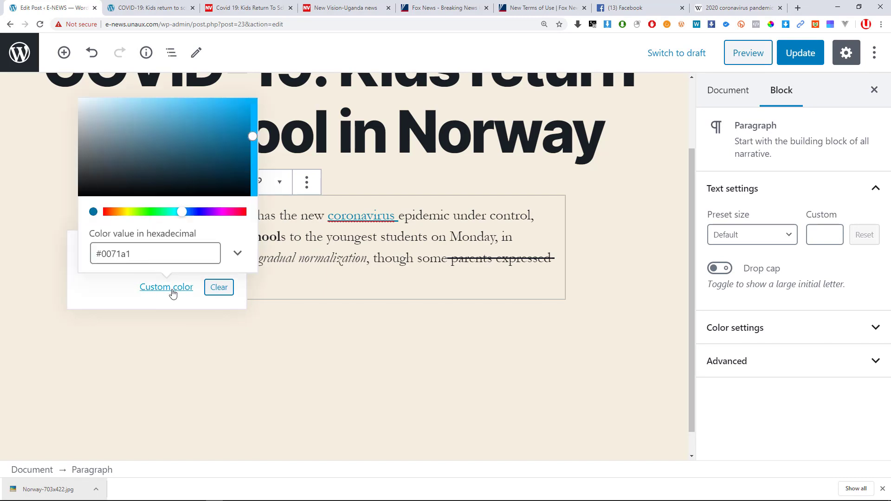
left_click_drag(178, 148, 219, 121)
left_click_drag(135, 213, 204, 223)
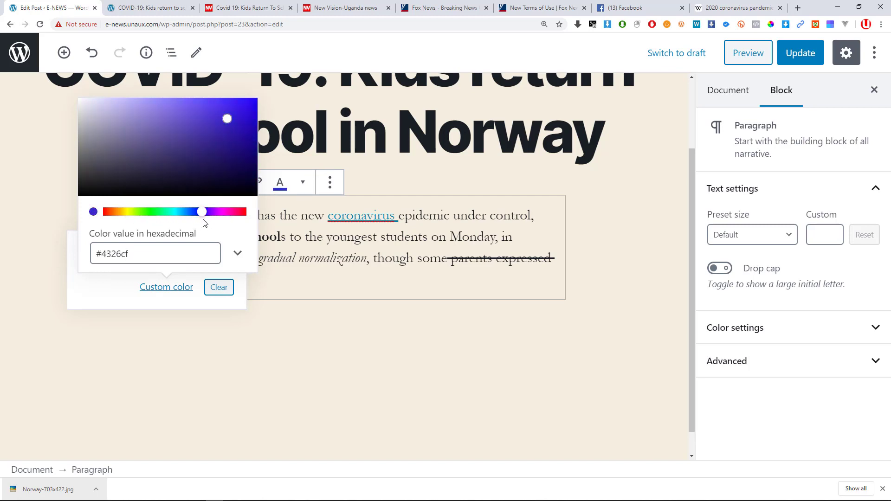
left_click_drag(227, 119, 250, 111)
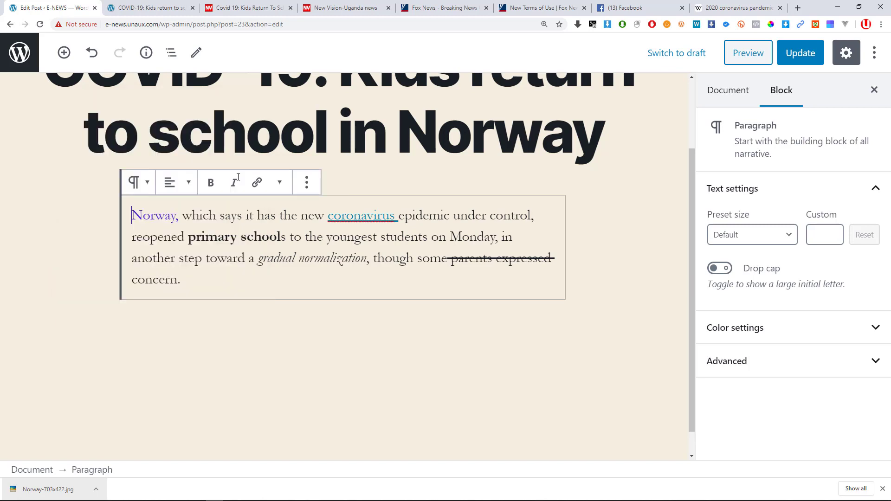
Reselect 'Norway,' and change its text colour to the red palette swatch.
left_click(165, 215)
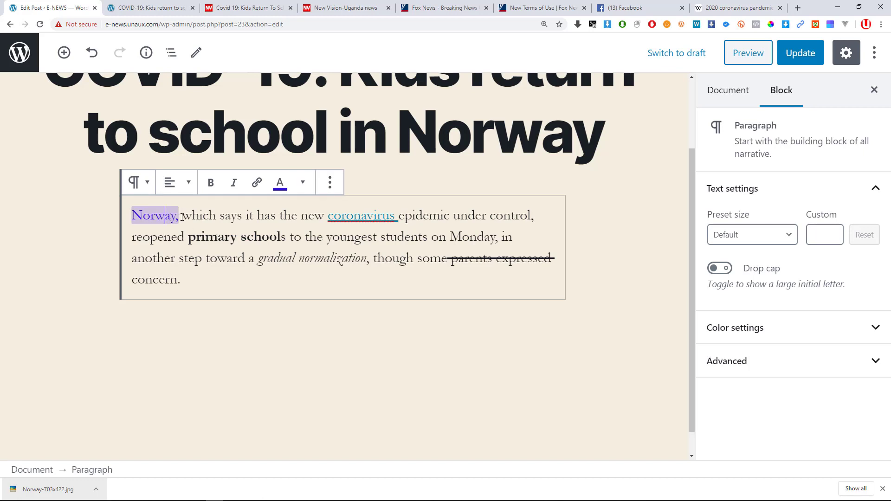
double_click(180, 216)
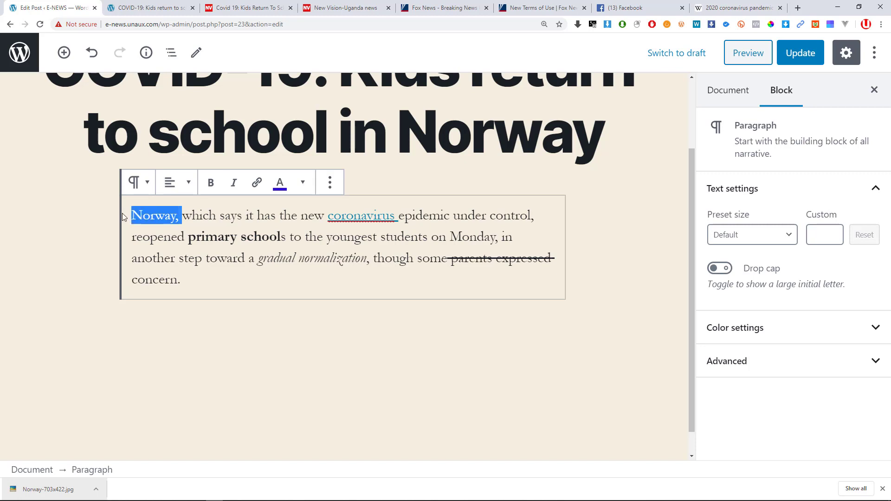
left_click(302, 185)
left_click(279, 183)
left_click(277, 187)
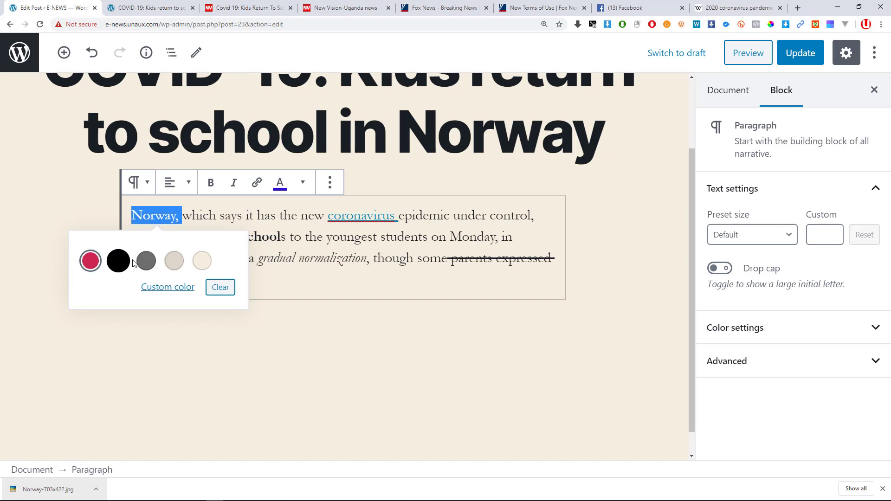
left_click(91, 261)
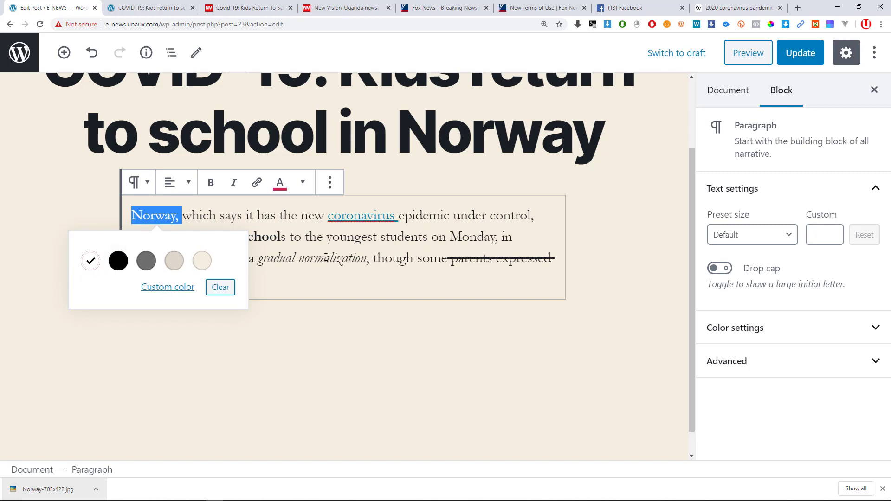
left_click(313, 242)
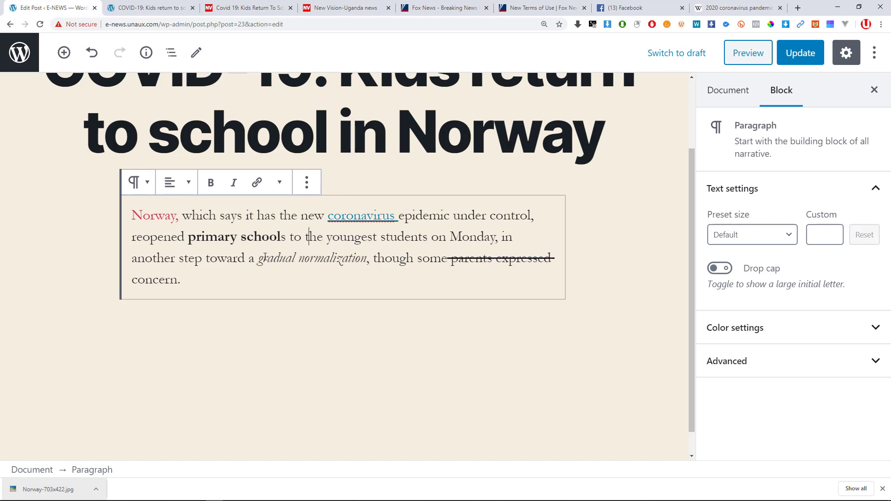
left_click(305, 250)
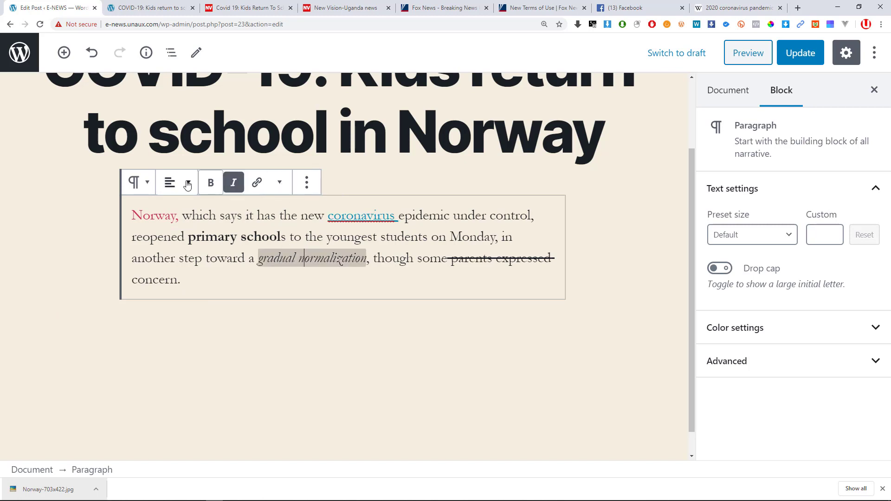
Use Duplicate from the Norway paragraph's ⋮ menu to place a copy directly below it.
left_click(293, 231)
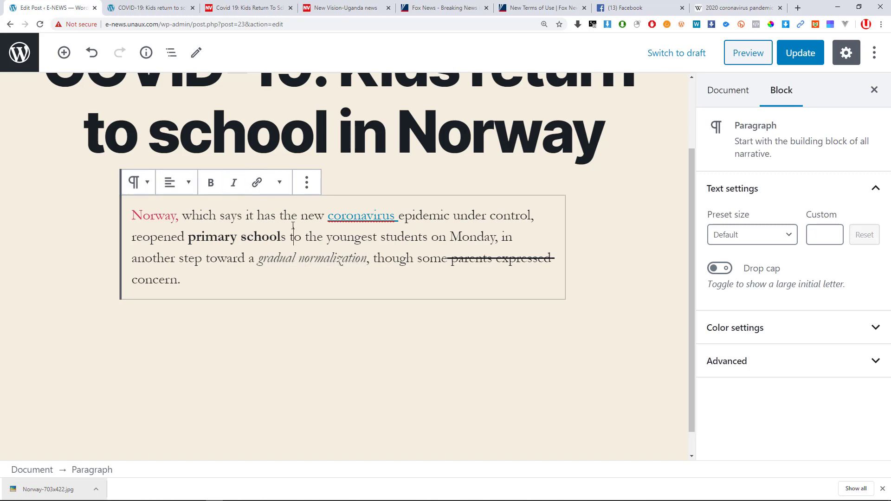
left_click(307, 188)
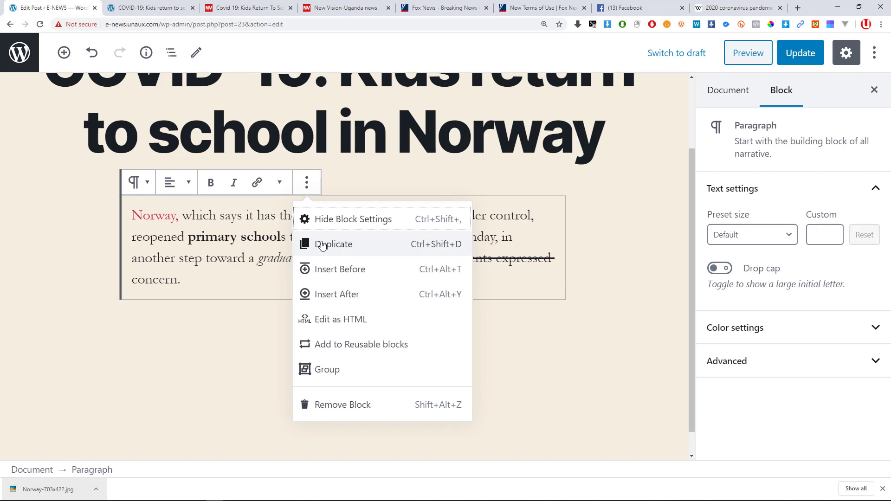
left_click(333, 245)
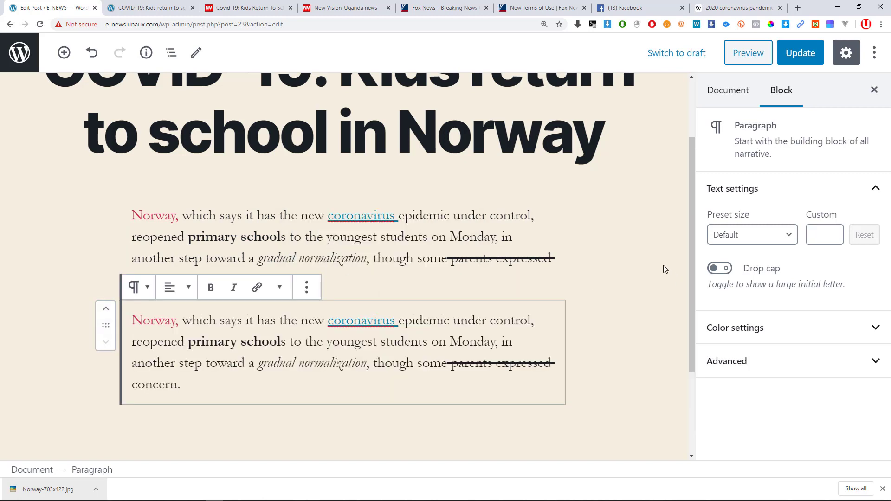
left_click(576, 263)
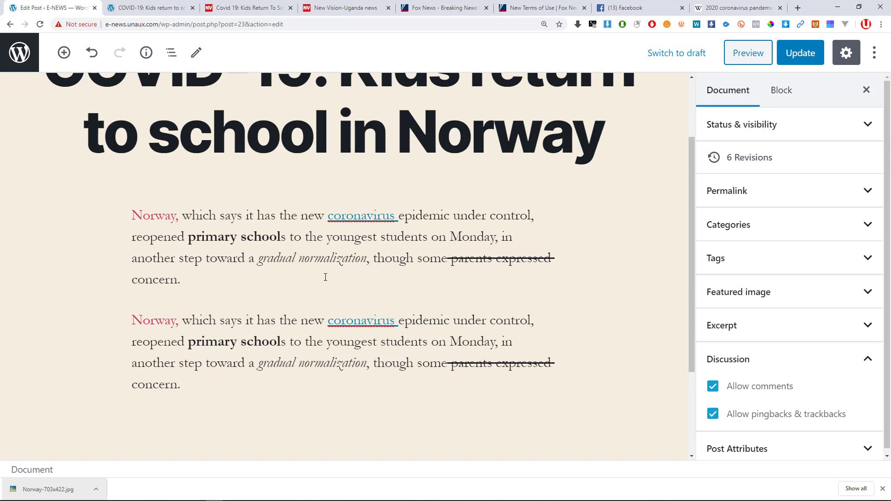
Insert a paragraph before the first Norway paragraph and type 'Paragraph before' into it.
left_click(294, 251)
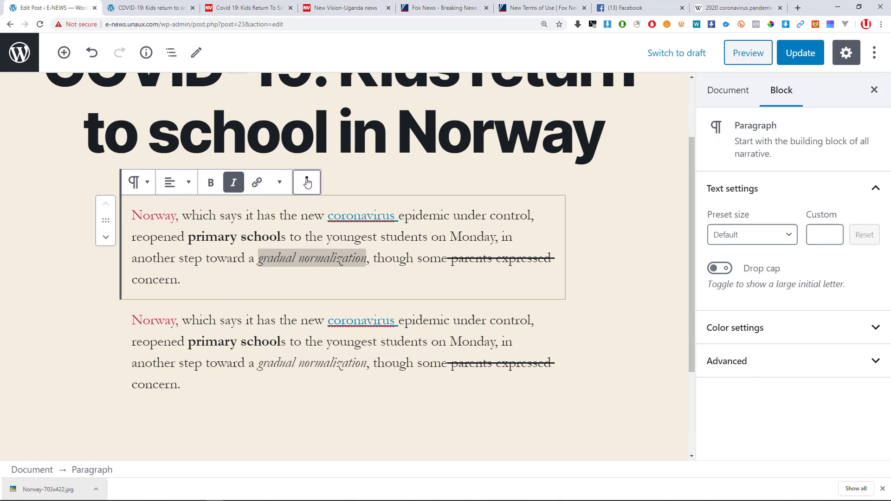
left_click(306, 182)
left_click(251, 277)
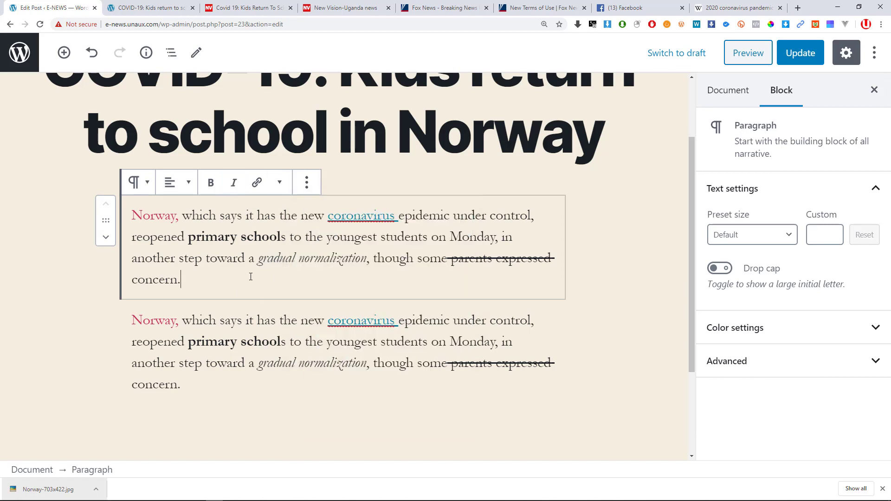
left_click(307, 182)
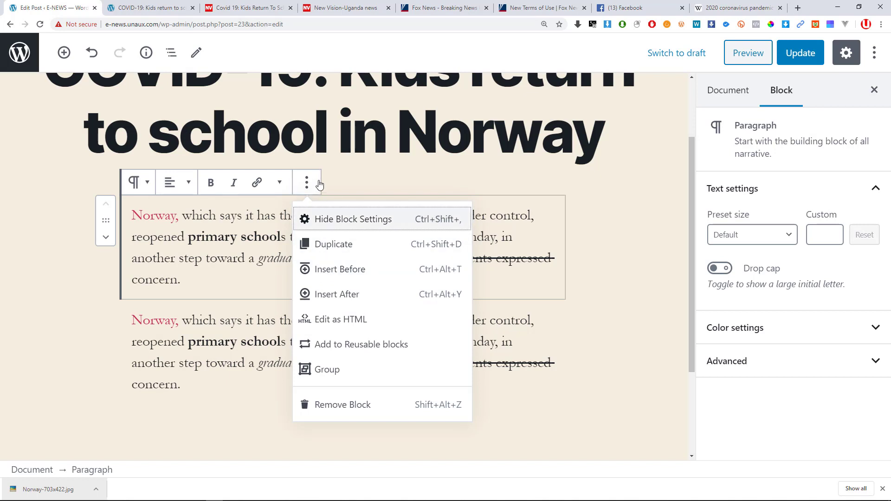
left_click(328, 269)
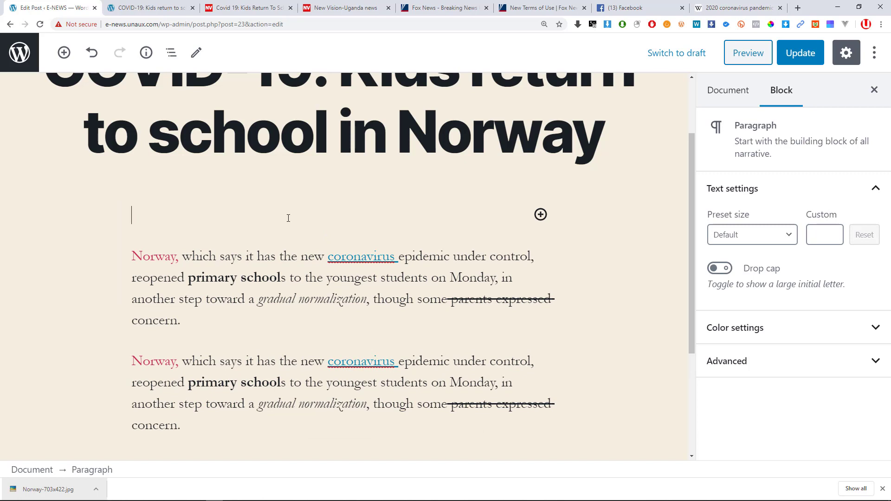
type("Paragraohb")
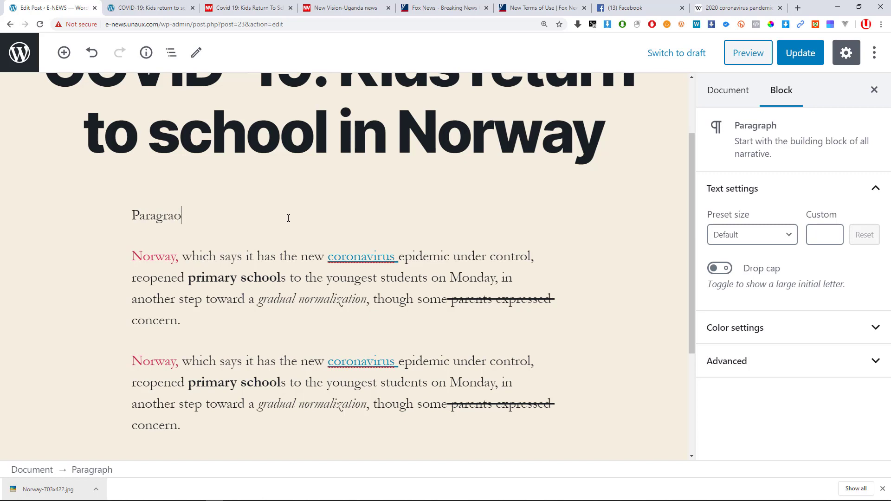
key("BackSpace")
key("BackSpace")
type("ph before")
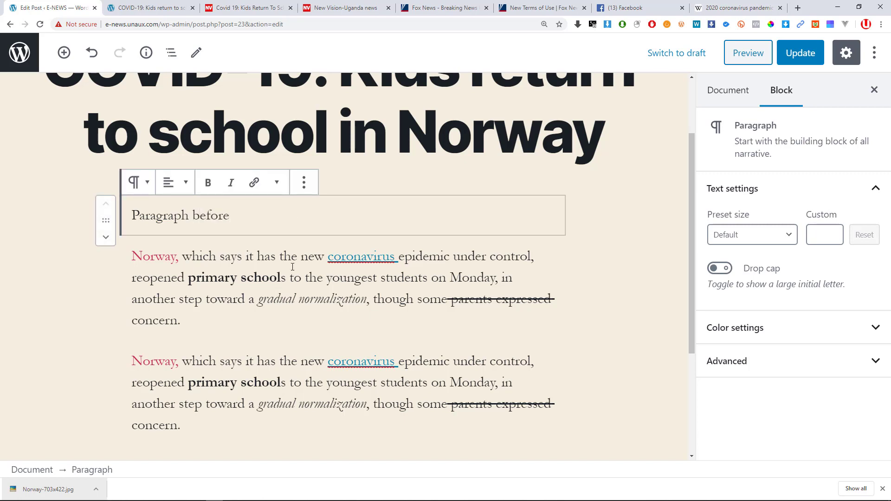
left_click(292, 268)
left_click(310, 227)
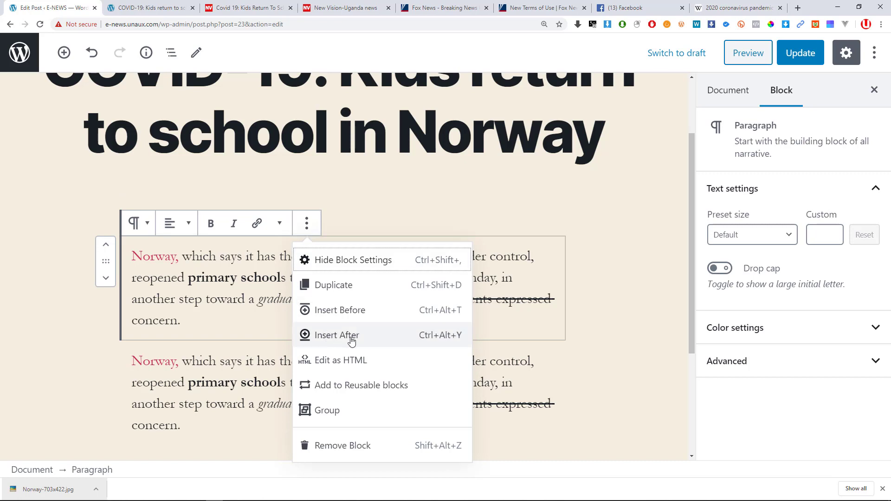
Insert an empty paragraph block after the first Norway paragraph, above its duplicate.
left_click(352, 338)
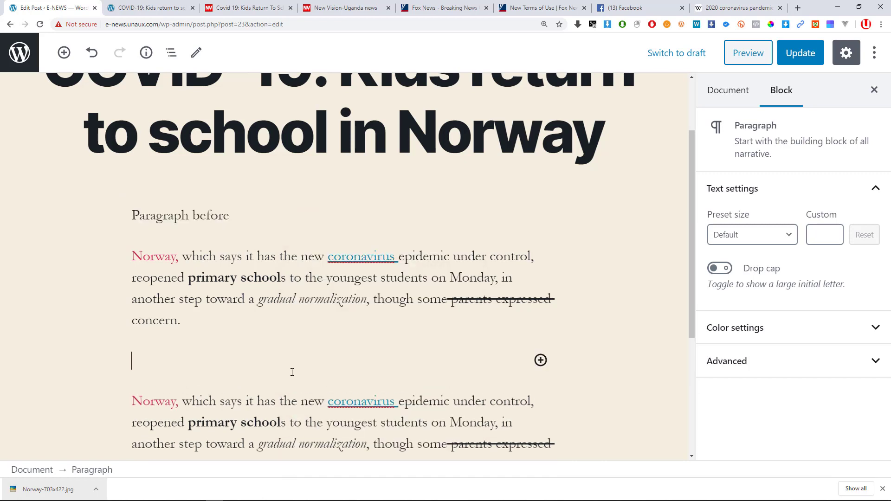
left_click(119, 356)
left_click(183, 356)
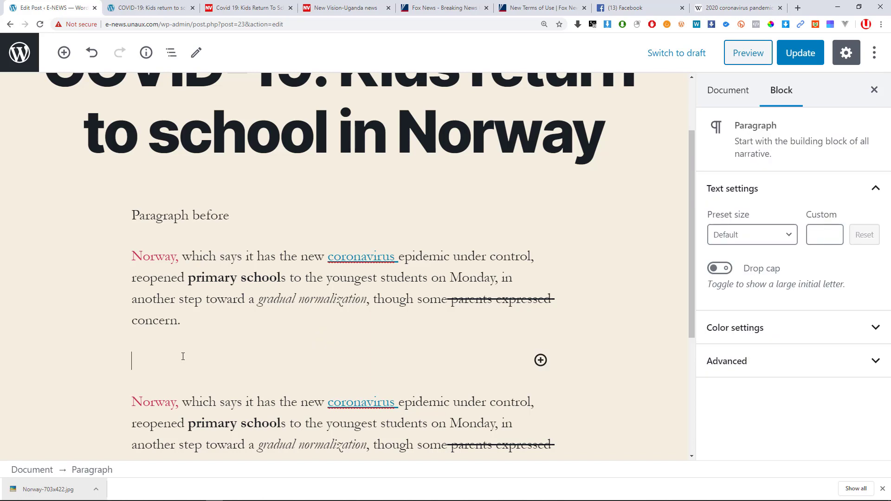
left_click(226, 313)
left_click(133, 361)
left_click(116, 364)
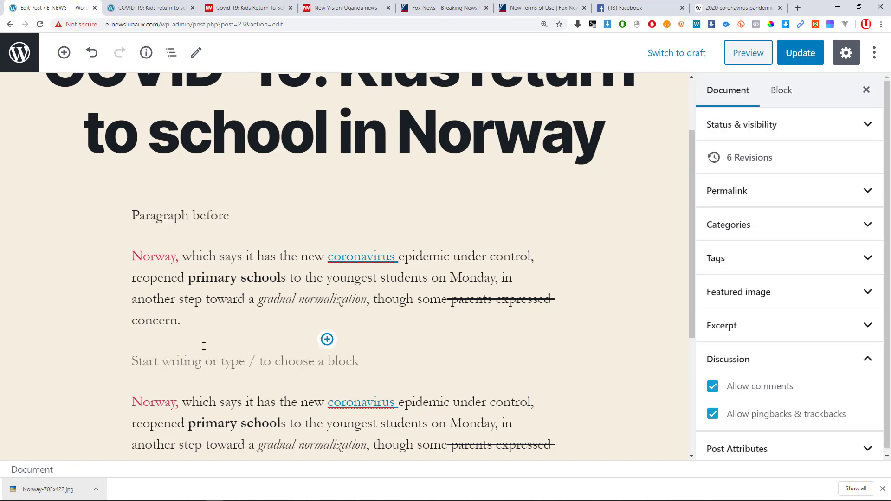
right_click(319, 365)
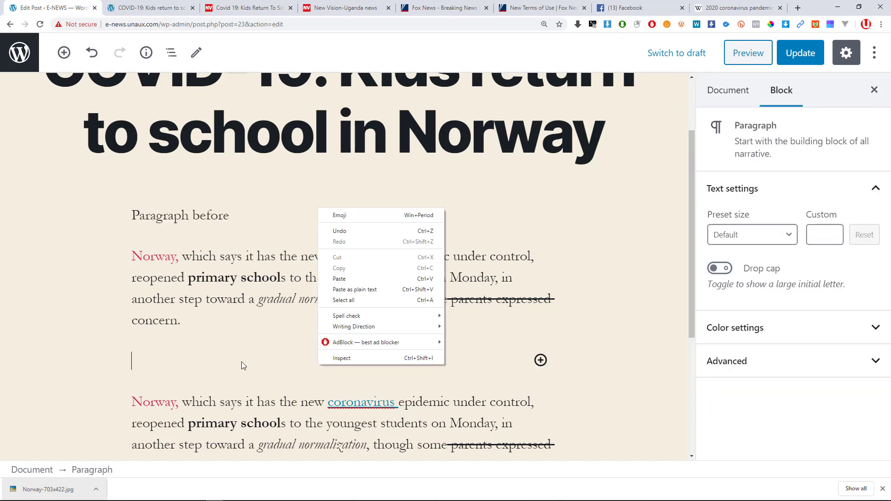
key("Escape")
View the Norway paragraph with Edit as HTML, then switch it back with Edit visually.
left_click(240, 295)
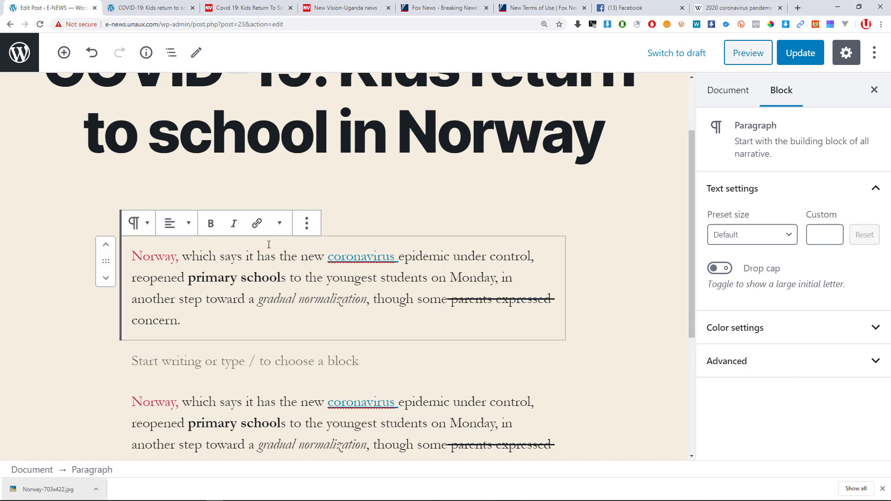
left_click(308, 224)
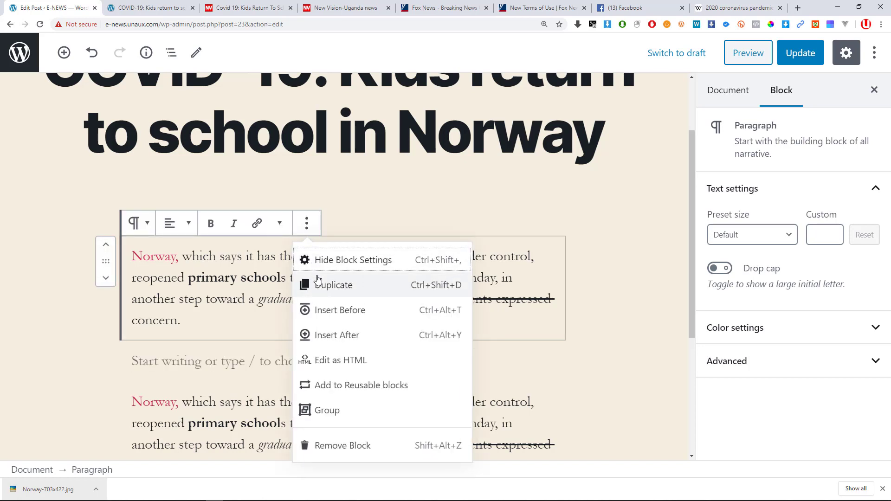
left_click(344, 366)
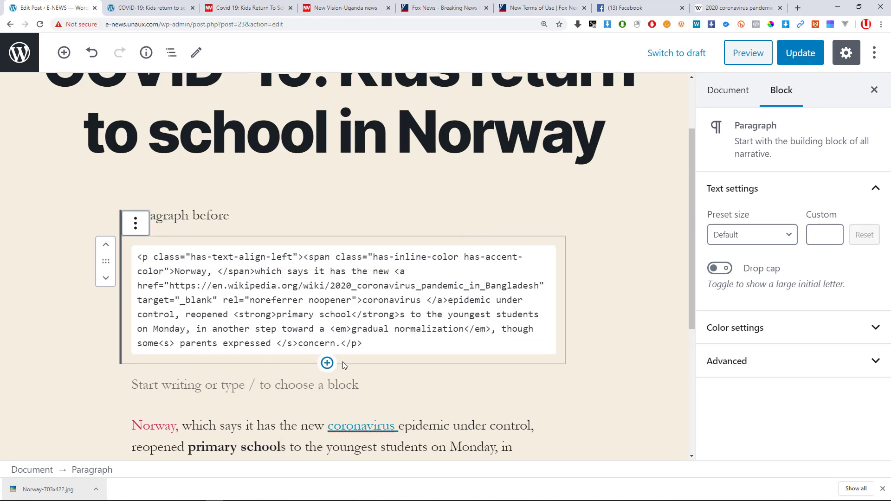
left_click(248, 315)
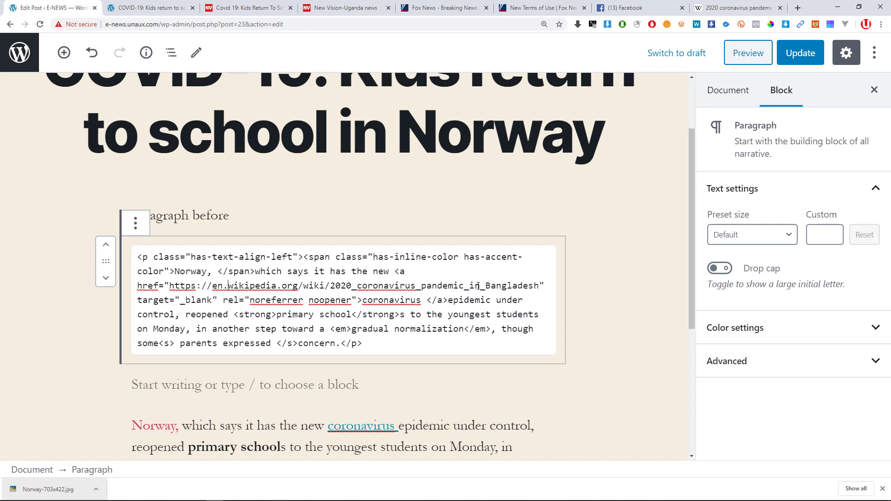
left_click(135, 224)
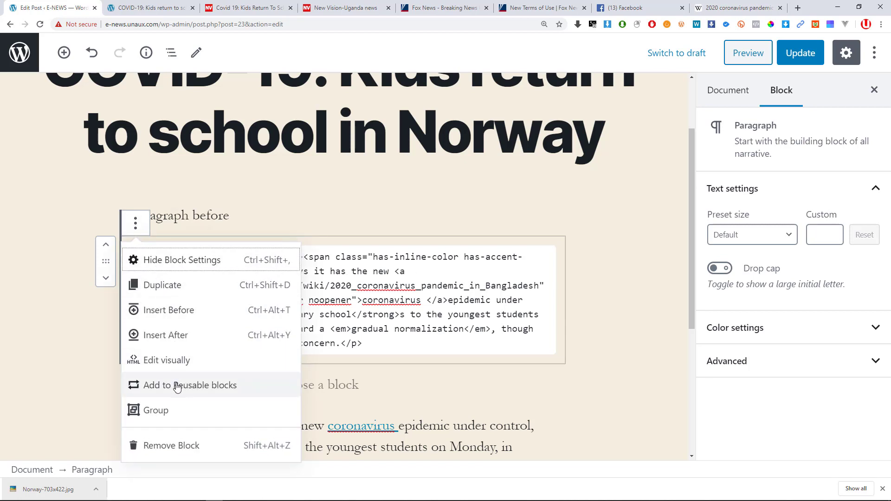
left_click(172, 360)
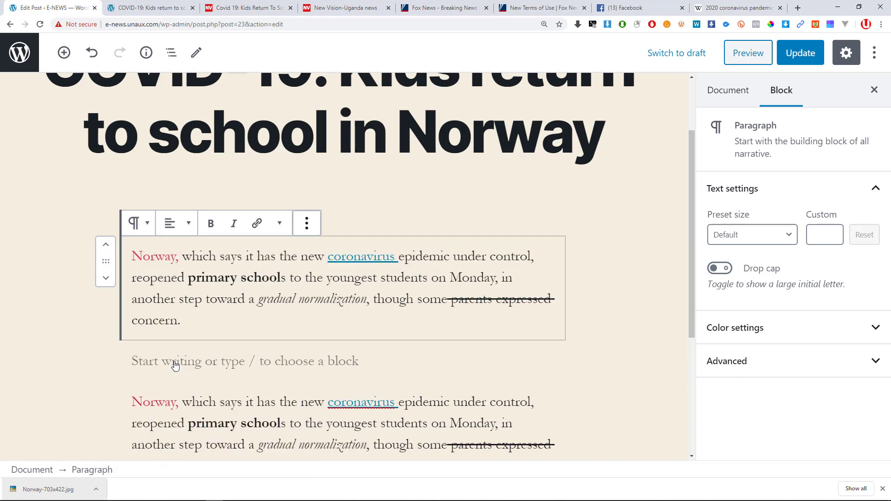
left_click(307, 225)
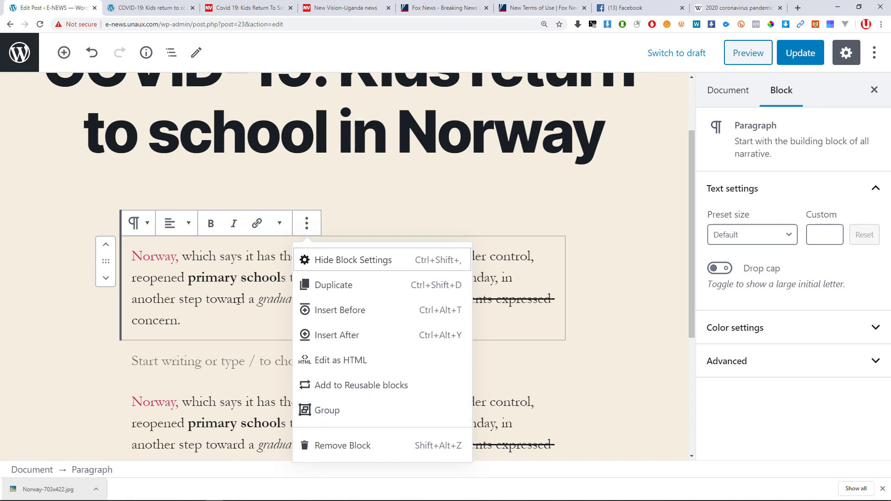
left_click(254, 302)
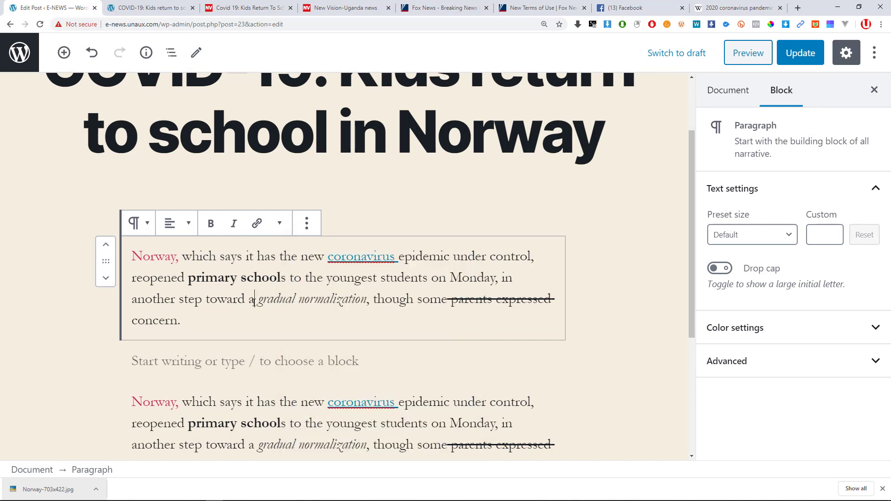
left_click(306, 224)
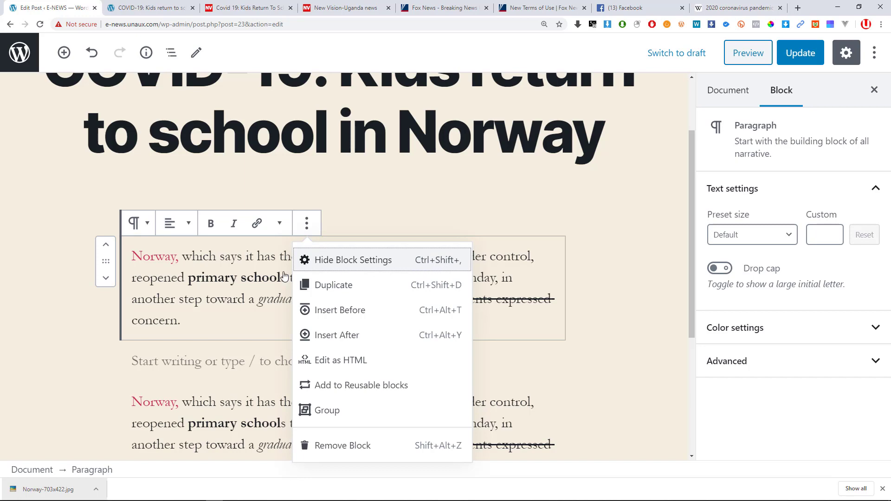
Update the Norway post to save the new paragraphs and formatting.
left_click(210, 299)
scroll(240, 311, "down", 1)
scroll(238, 310, "down", 1)
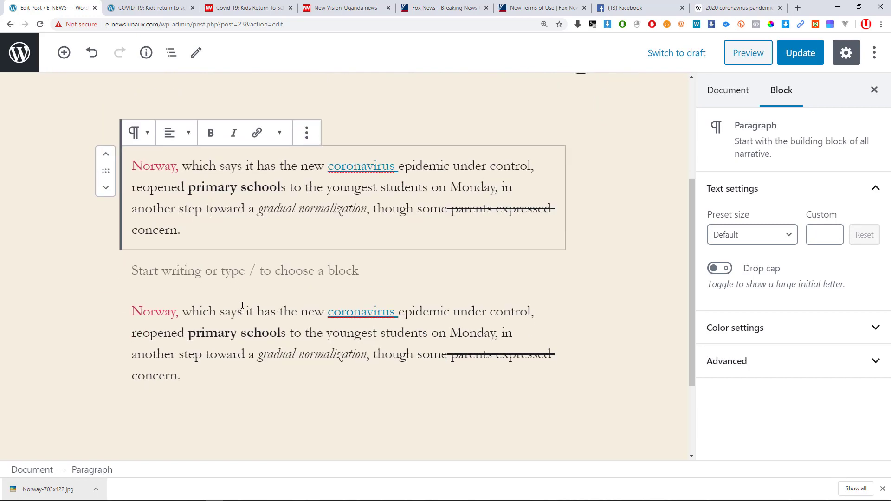
scroll(411, 318, "up", 3)
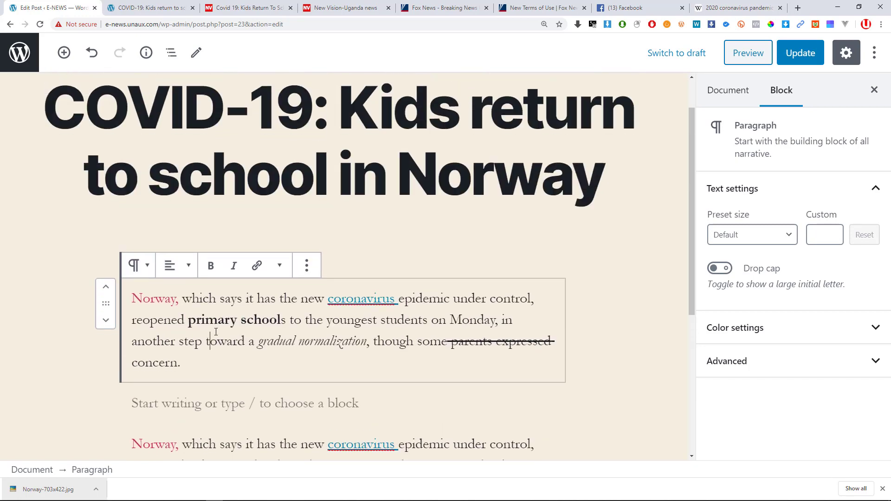
scroll(221, 329, "down", 4)
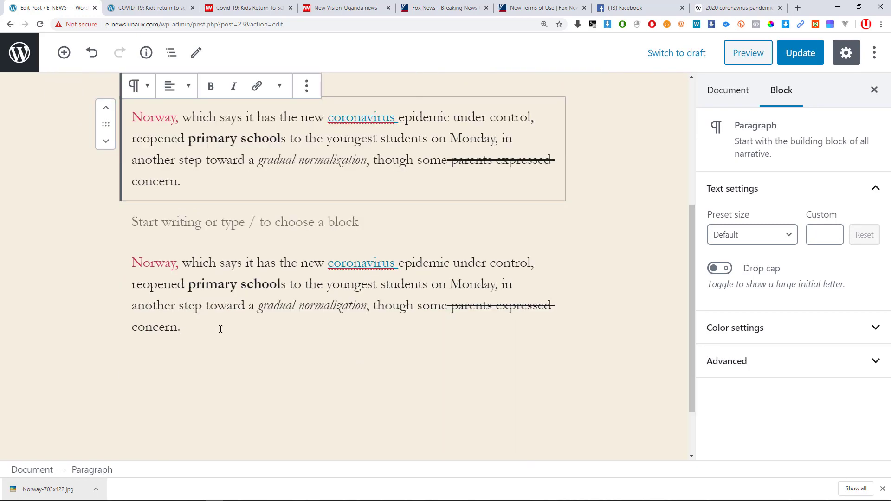
left_click(800, 53)
Check the live page showing 'Paragraph before' and both Norway paragraphs, then reselect the second in the editor.
left_click(156, 4)
left_click(40, 24)
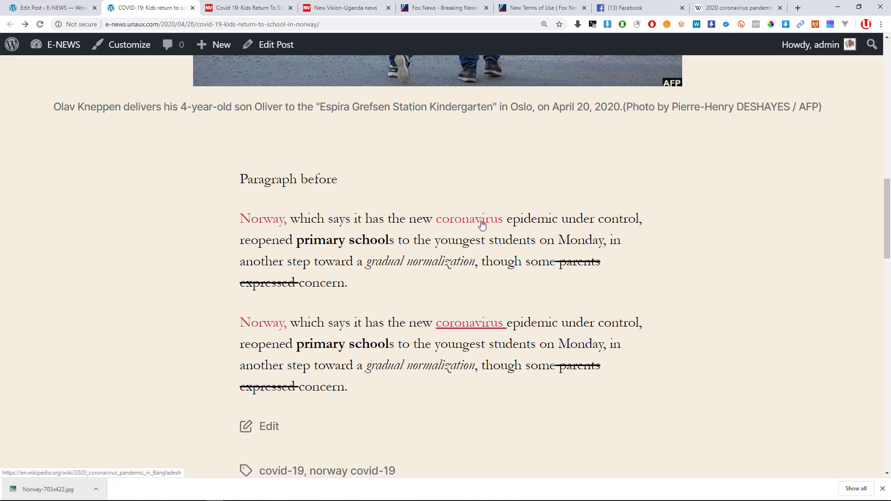
left_click(59, 4)
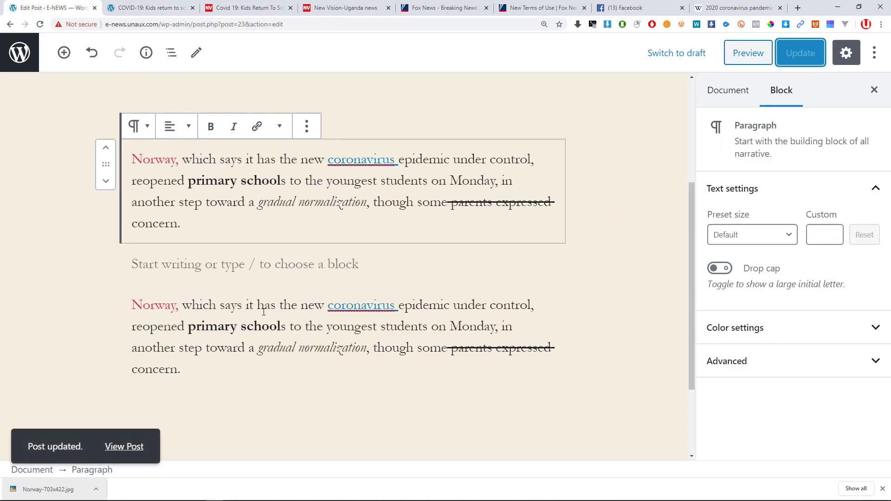
scroll(271, 295, "down", 3)
scroll(271, 295, "up", 3)
scroll(197, 283, "down", 3)
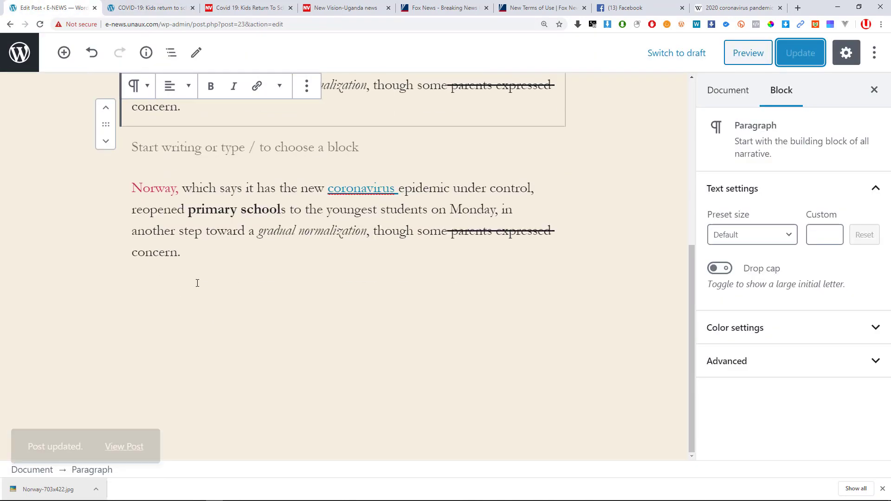
left_click(193, 254)
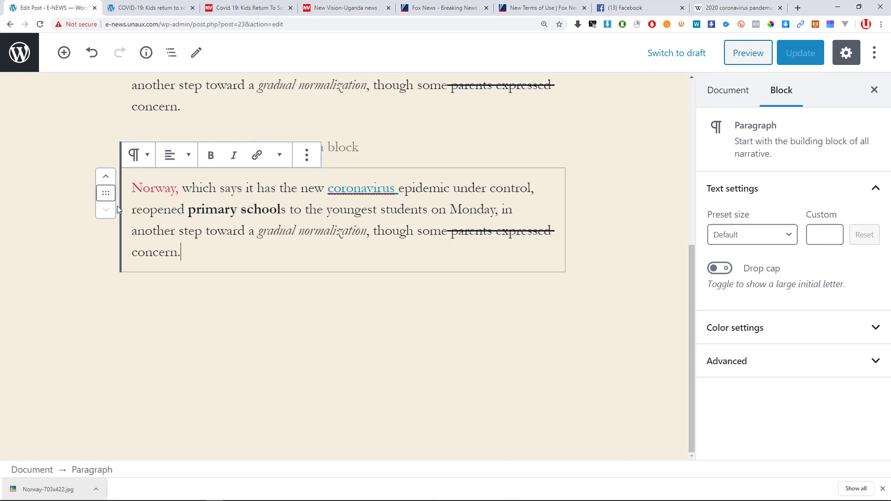
Delete the second, duplicate Norway paragraph with Remove Block from its ⋮ menu.
left_click_drag(258, 231, 365, 229)
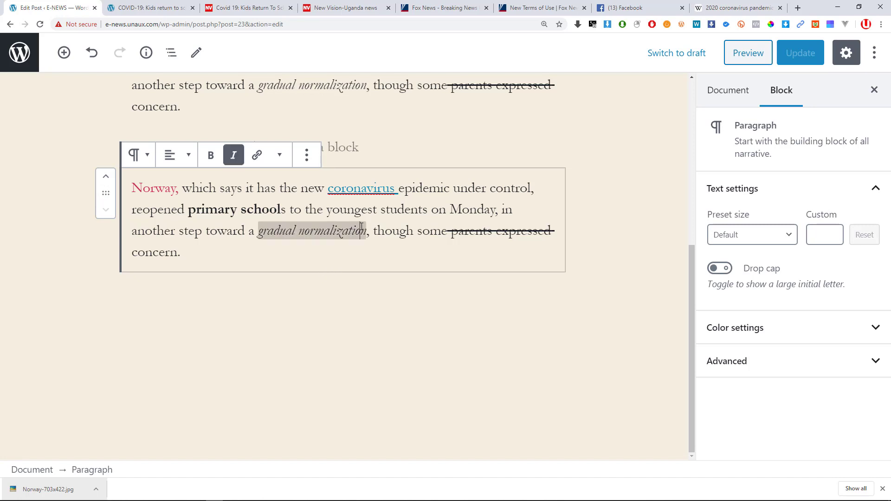
left_click(245, 246)
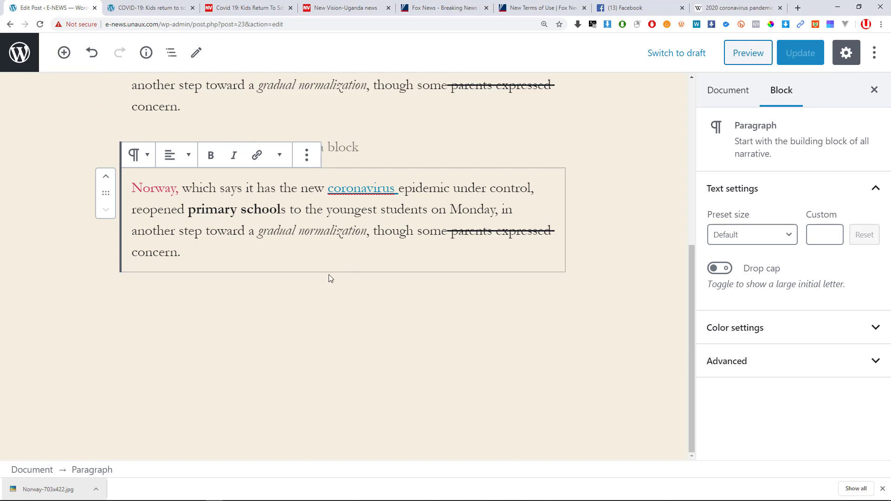
left_click(34, 213)
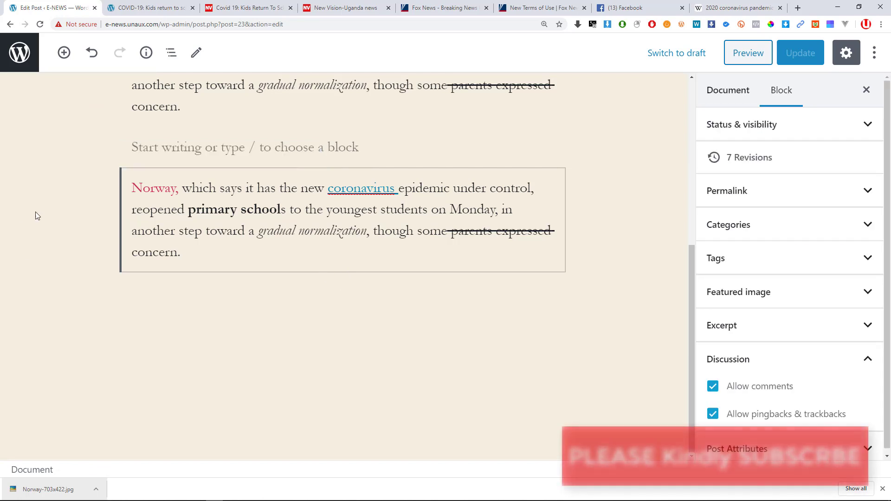
left_click(344, 269)
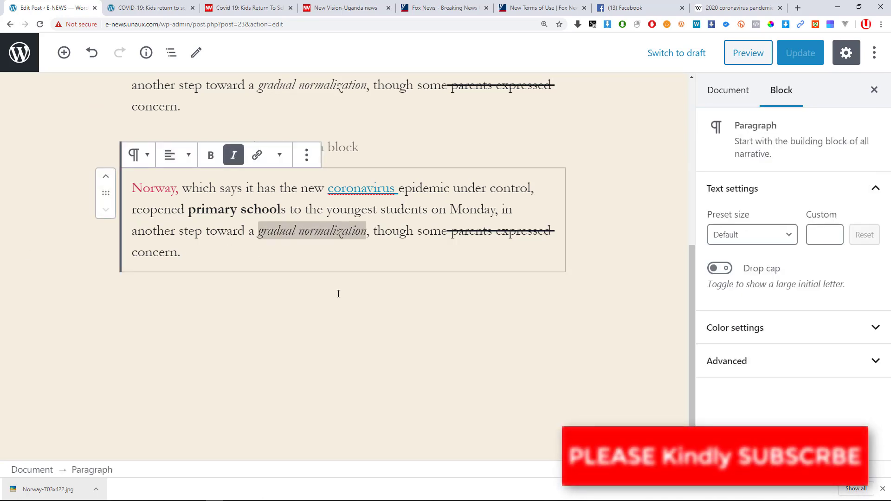
left_click(337, 273)
left_click(336, 273)
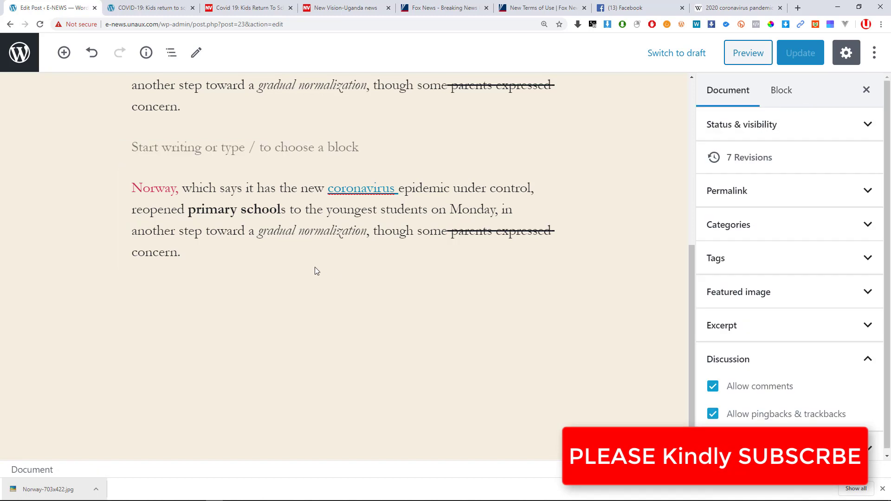
left_click(246, 234)
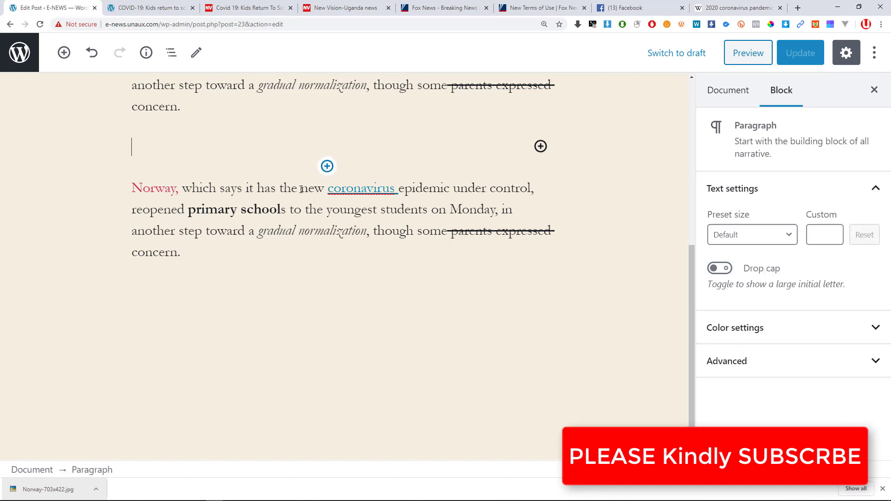
left_click(302, 210)
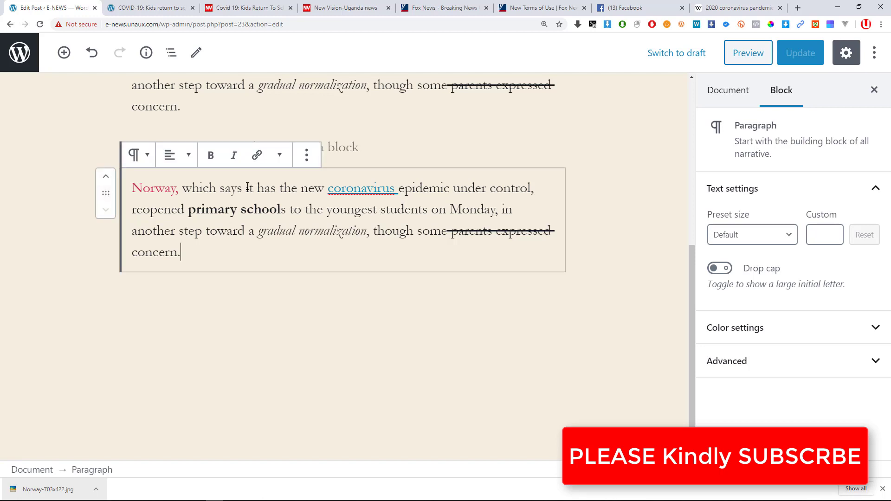
left_click(306, 155)
left_click(349, 377)
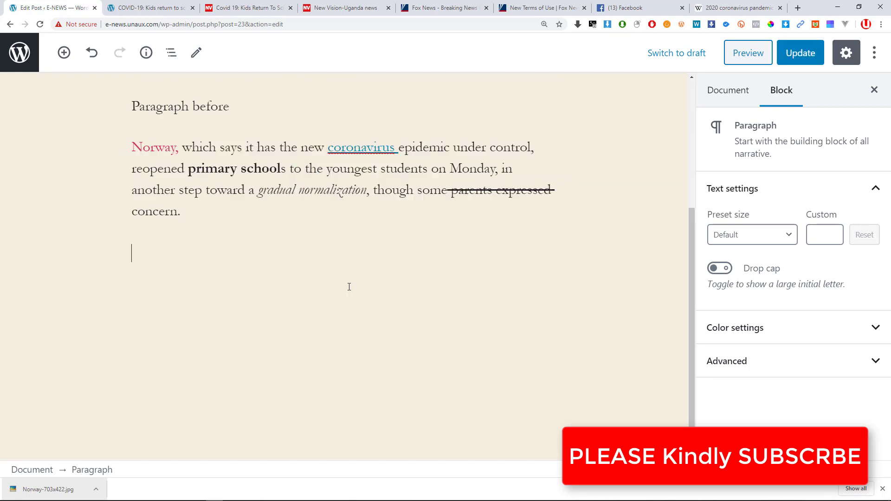
left_click(336, 171)
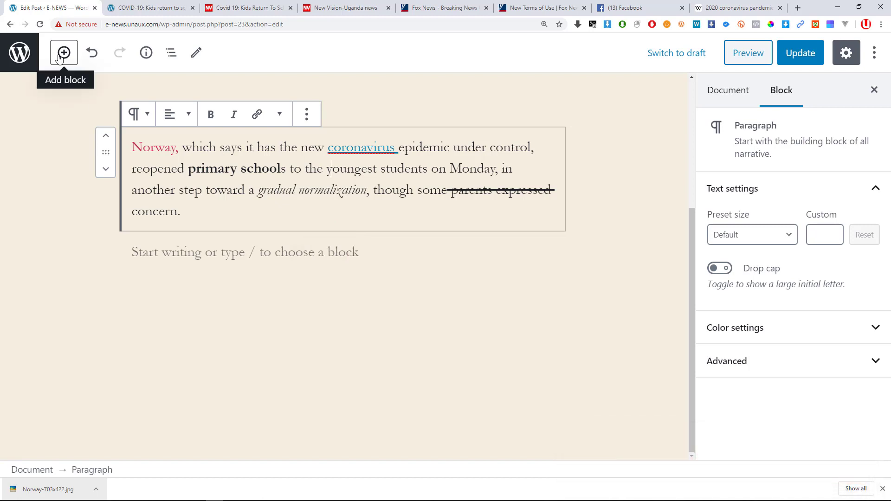
Add an Image block below the Norway paragraph, set to insert from URL.
left_click(327, 231)
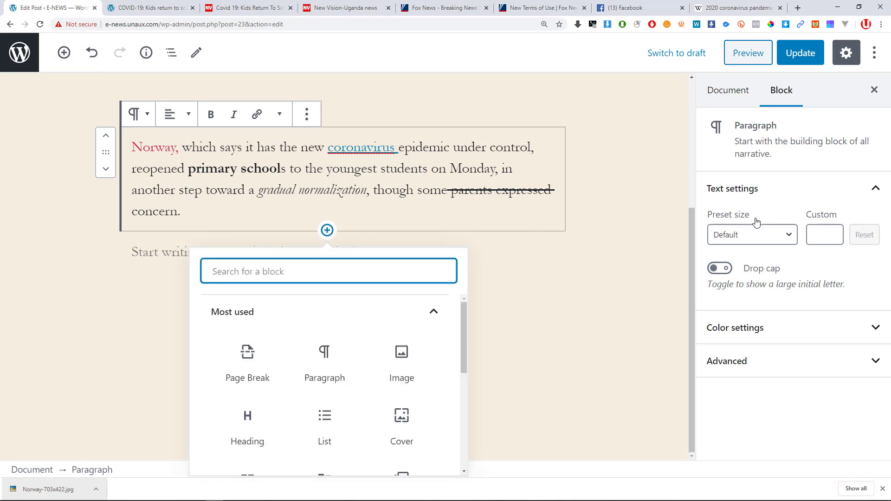
scroll(241, 344, "down", 3)
scroll(261, 335, "up", 3)
left_click(289, 209)
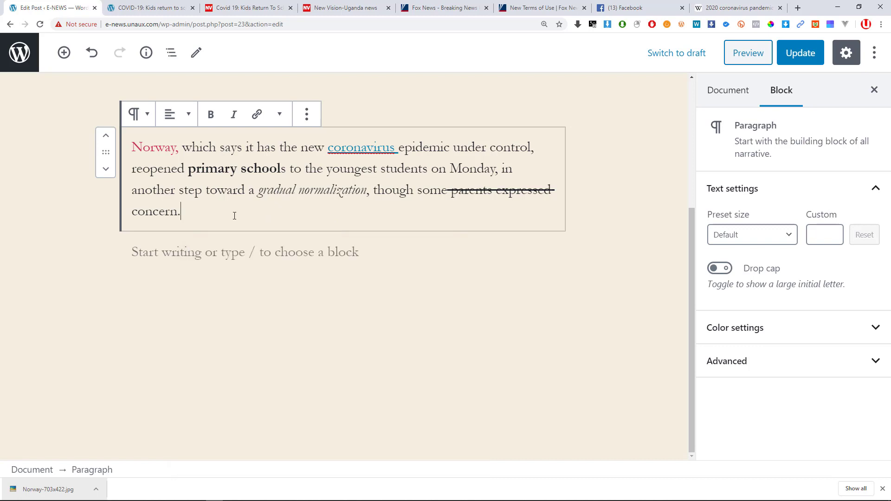
left_click(66, 55)
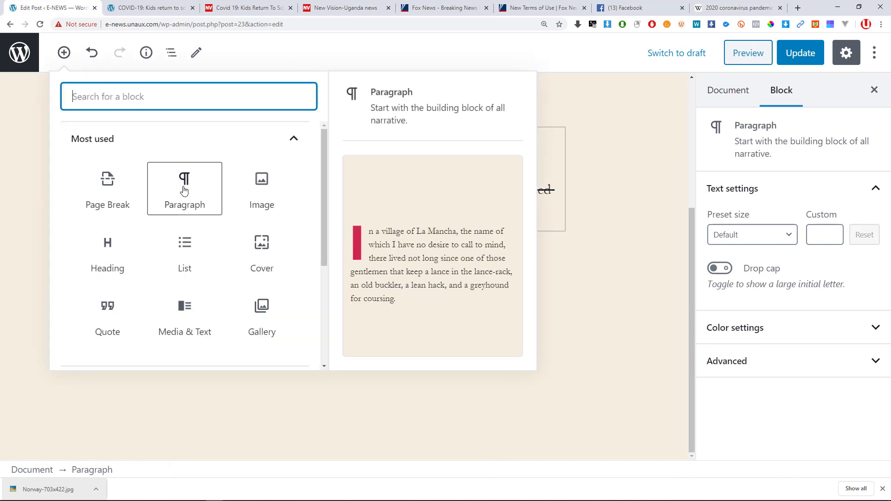
left_click(280, 201)
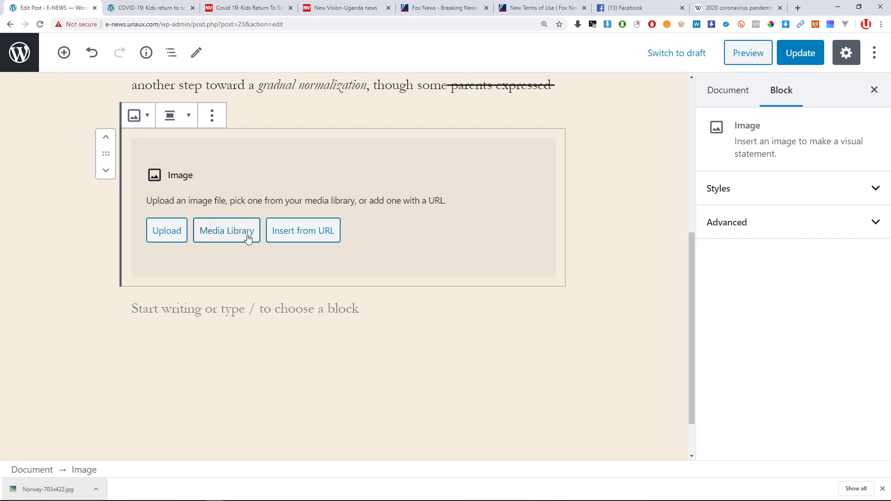
left_click(304, 237)
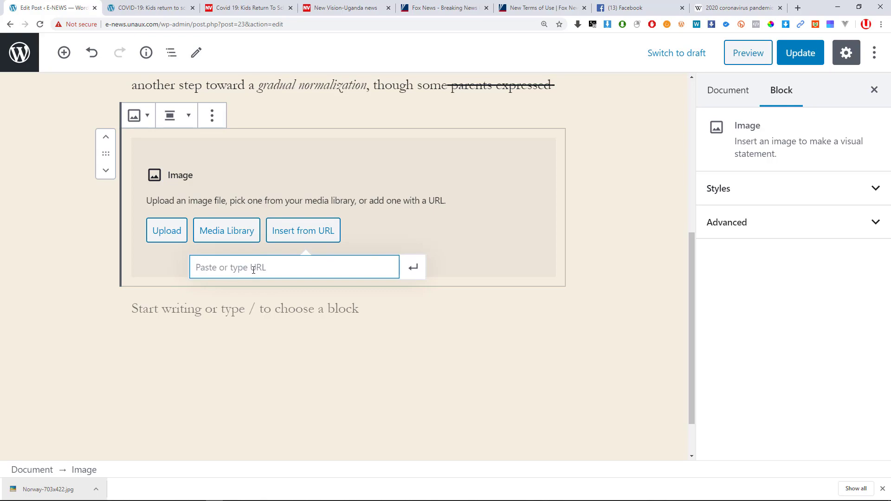
left_click(346, 8)
Open the Greek hair salons article on New Vision and copy its photo's image address.
scroll(399, 306, "down", 4)
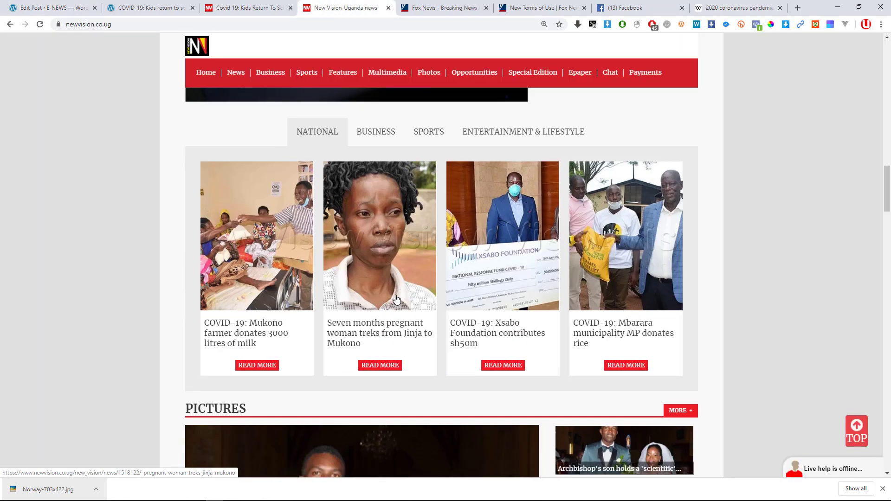
scroll(396, 298, "up", 4)
scroll(372, 293, "down", 12)
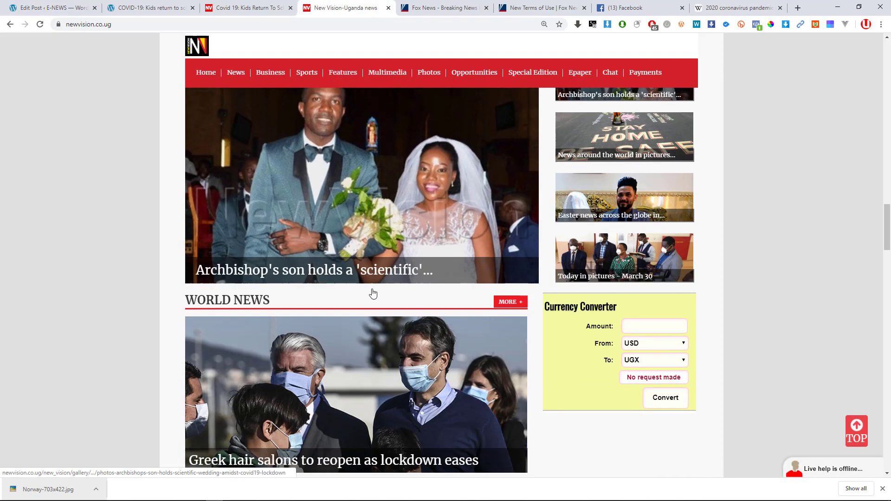
scroll(373, 293, "down", 3)
left_click(321, 315)
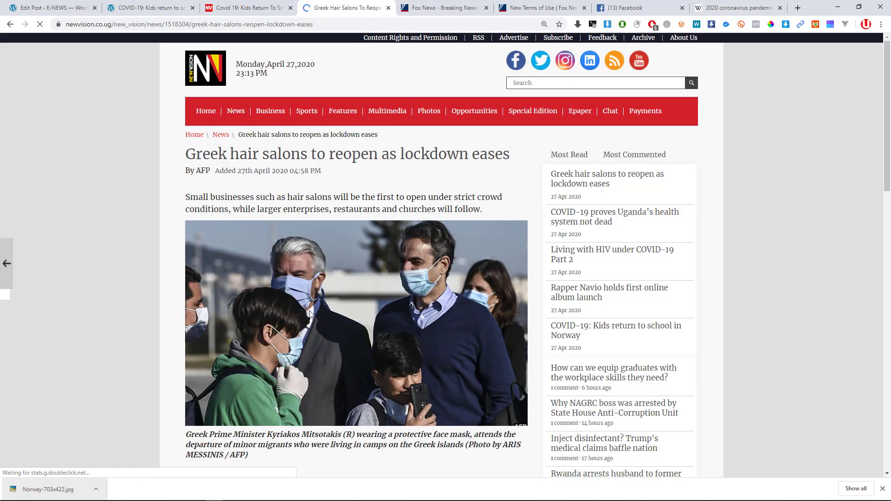
right_click(307, 310)
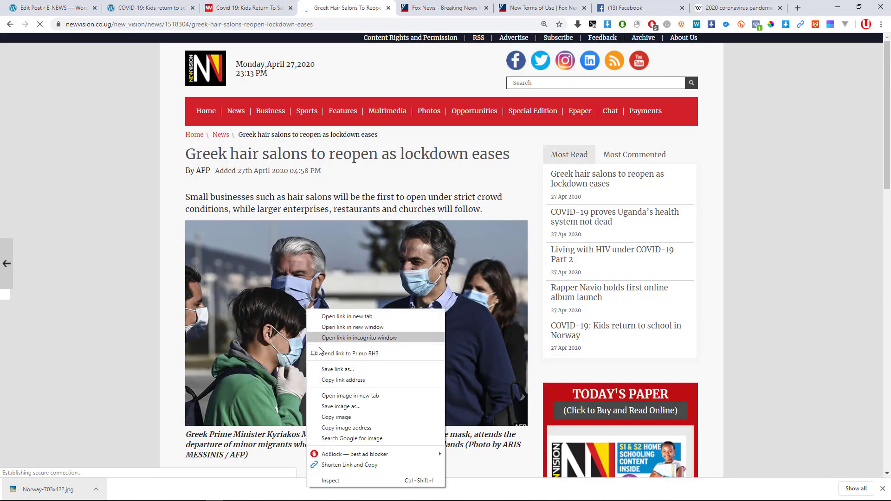
right_click(287, 302)
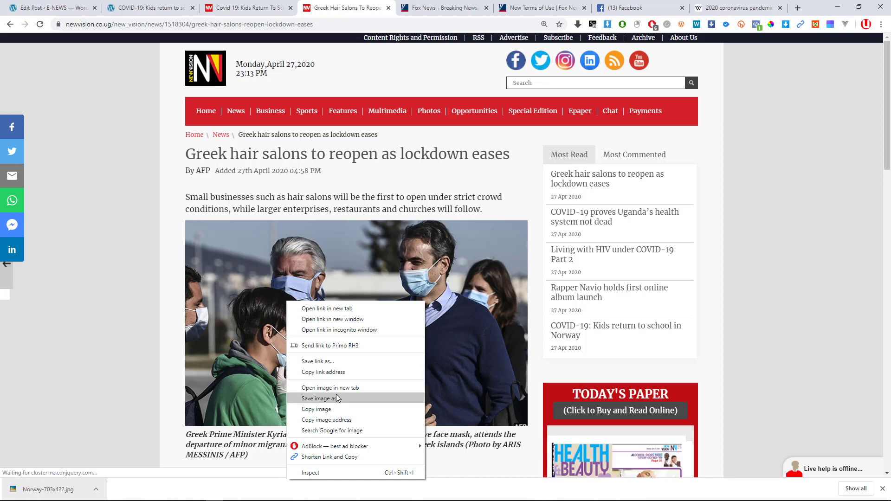
left_click(343, 420)
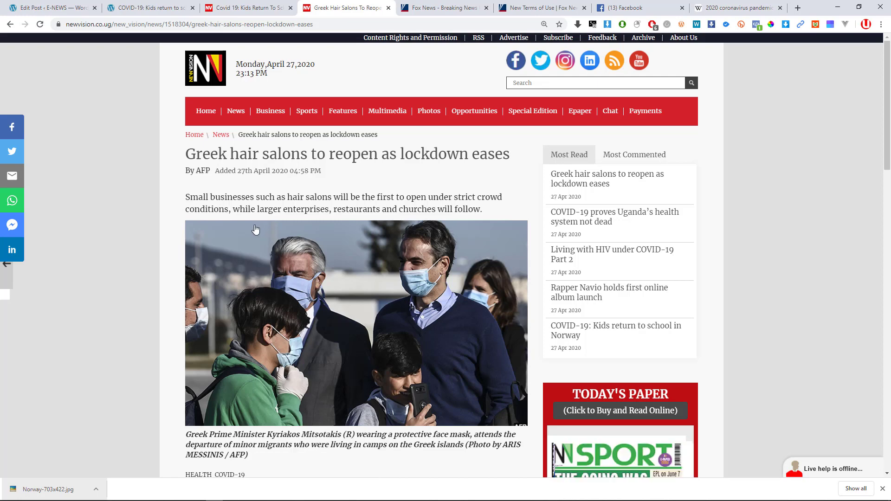
left_click(120, 5)
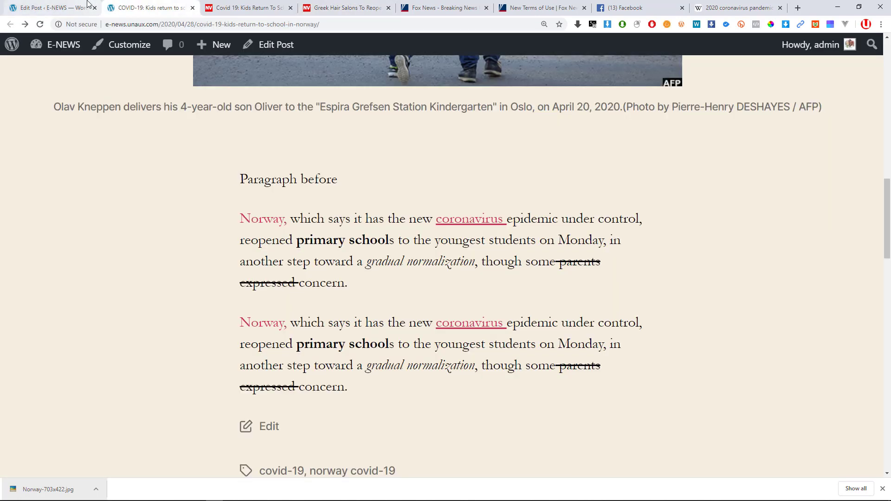
Insert the Greek hair salons photo from its pasted URL, then remove that image block.
left_click(51, 8)
key("ctrl+v")
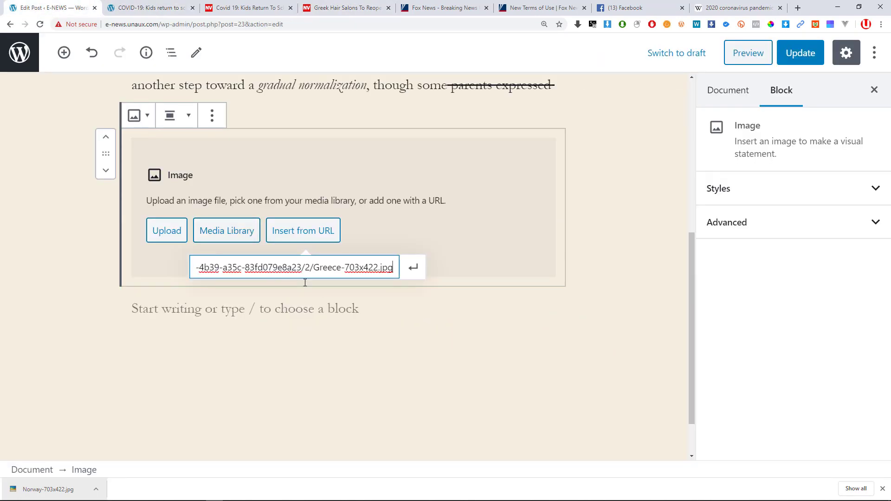
left_click(418, 273)
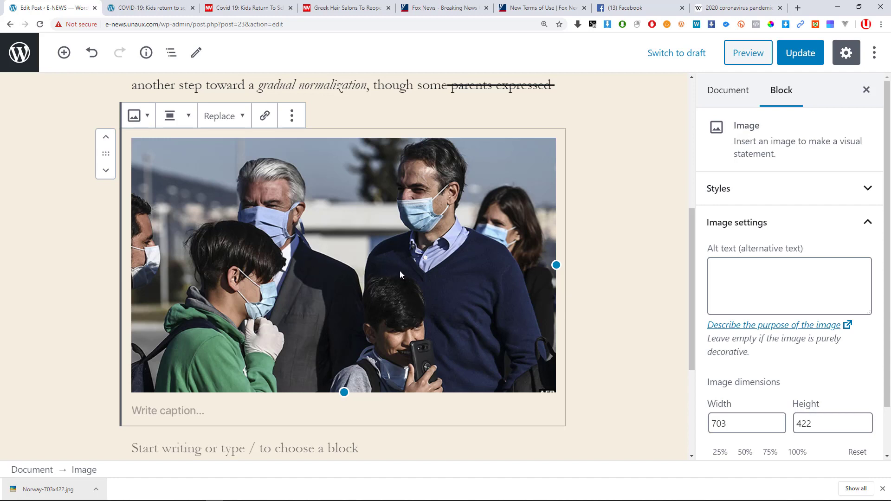
left_click(292, 116)
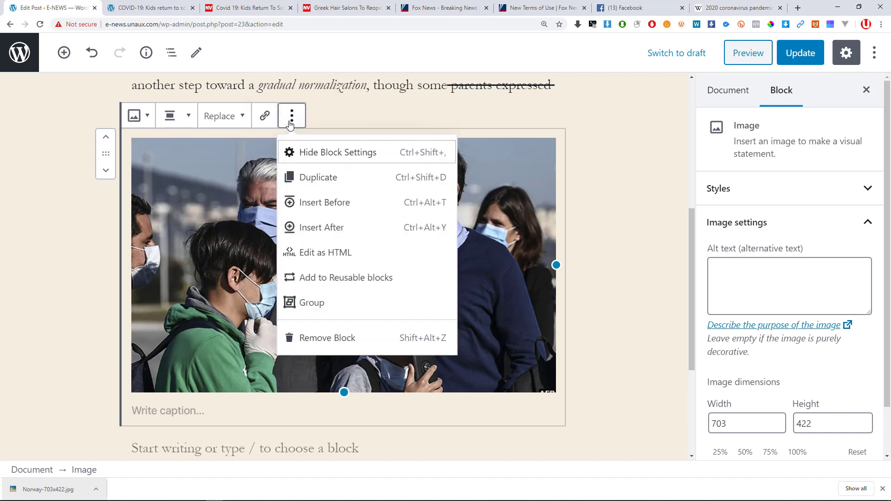
left_click(324, 337)
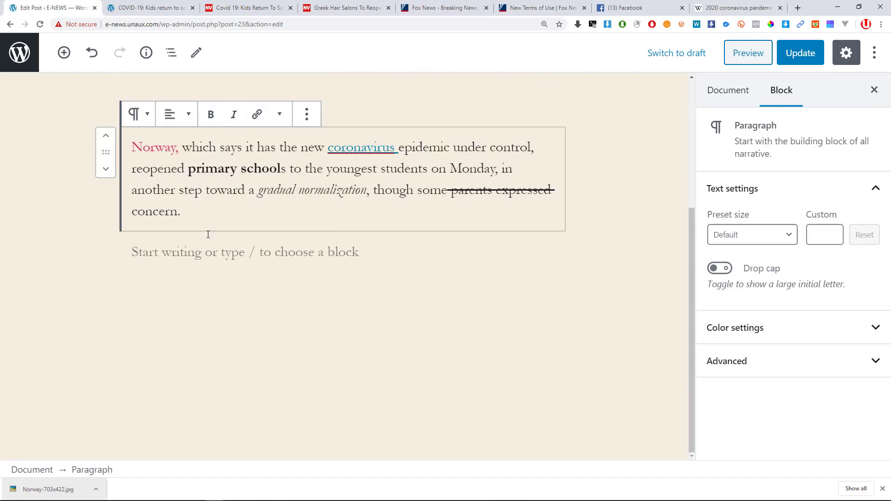
Add an Image block below the Norway paragraph and open the Media Library.
left_click(319, 243)
left_click(326, 230)
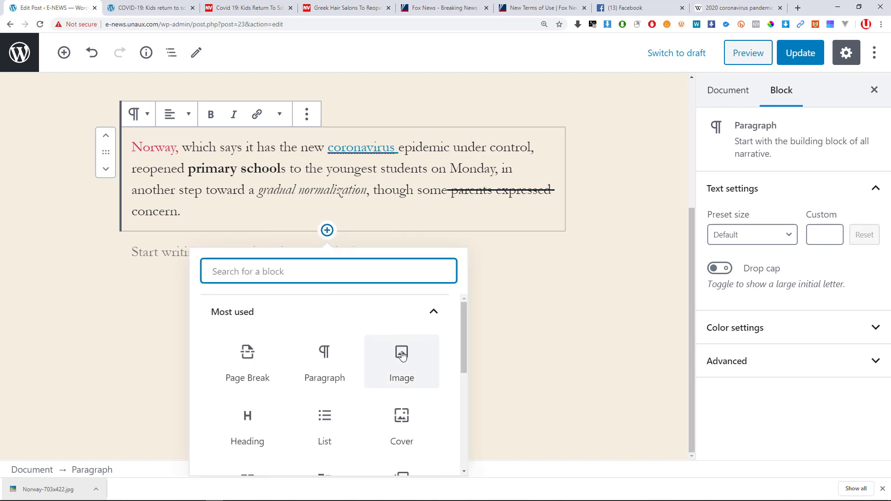
left_click(403, 359)
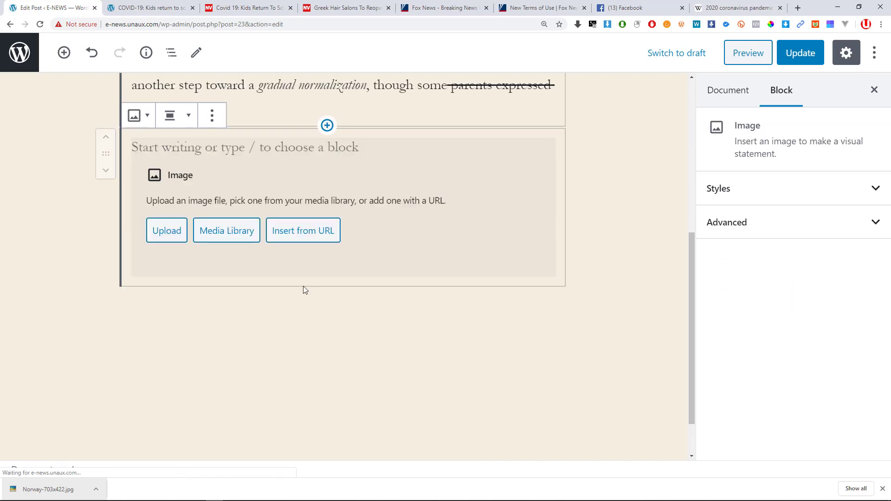
left_click(225, 234)
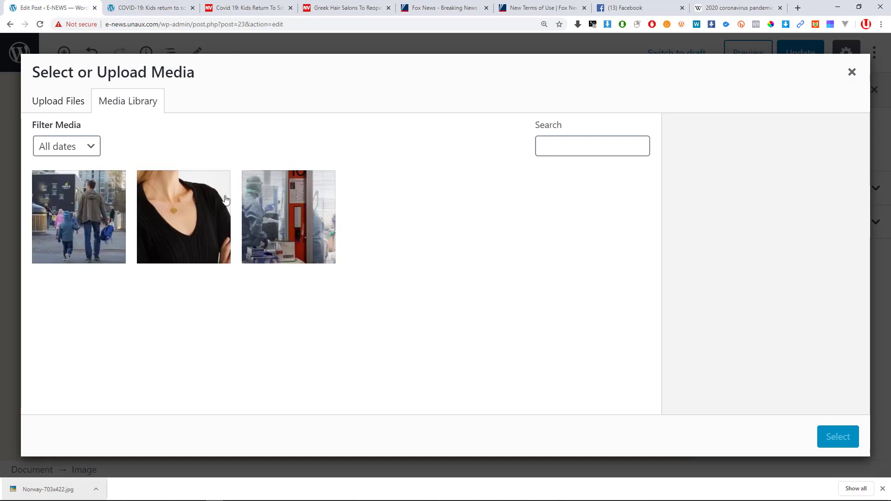
Pick the co111 hospital ward photo from the library and insert it.
left_click(89, 218)
left_click(284, 237)
left_click(110, 236)
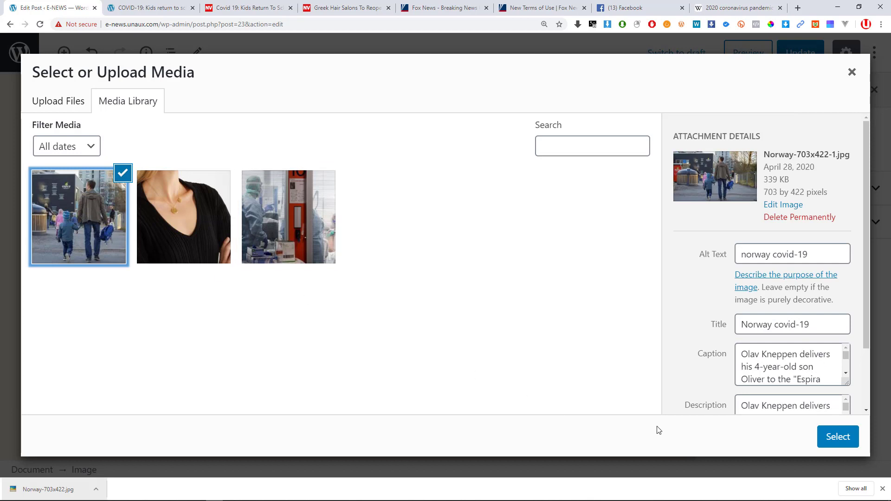
left_click(578, 144)
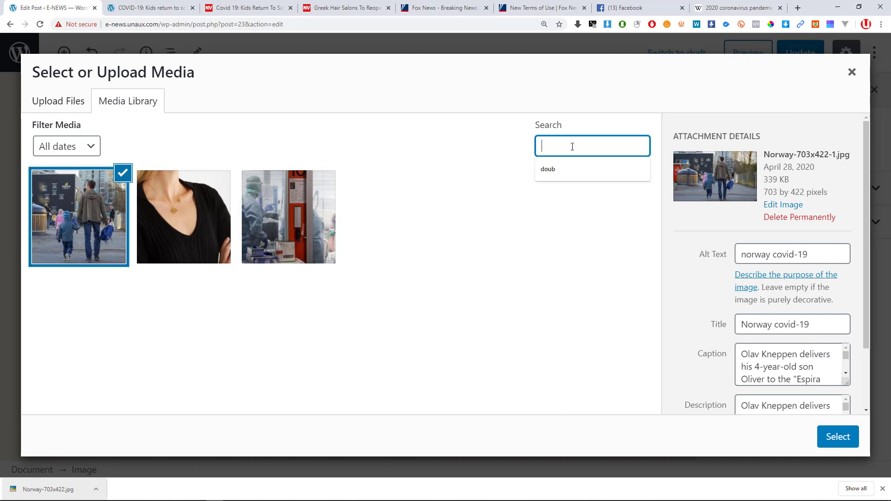
left_click(87, 230)
left_click(51, 102)
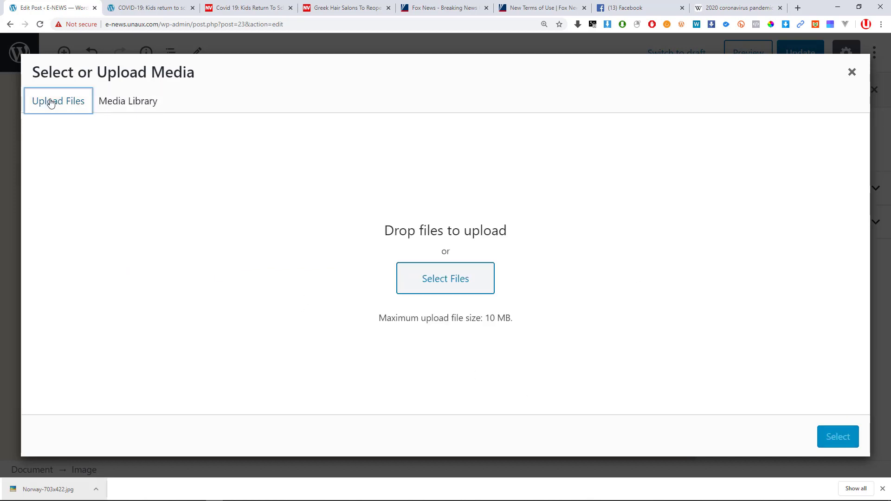
left_click(128, 99)
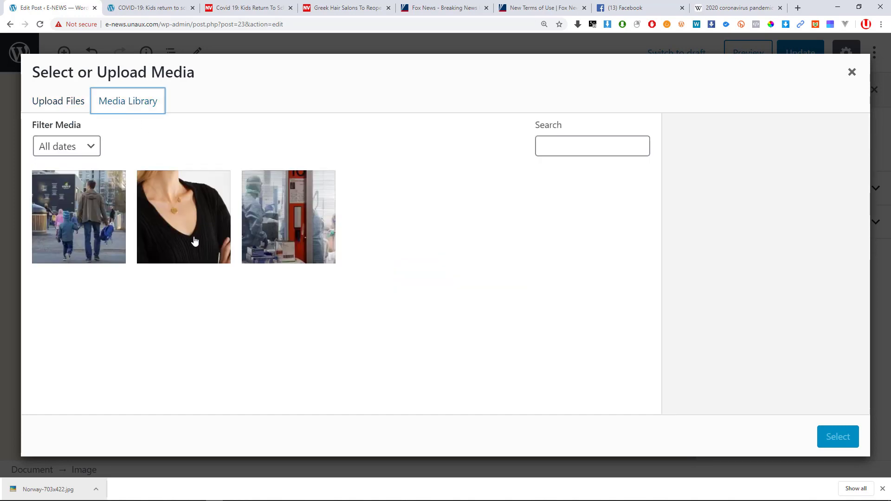
left_click(58, 209)
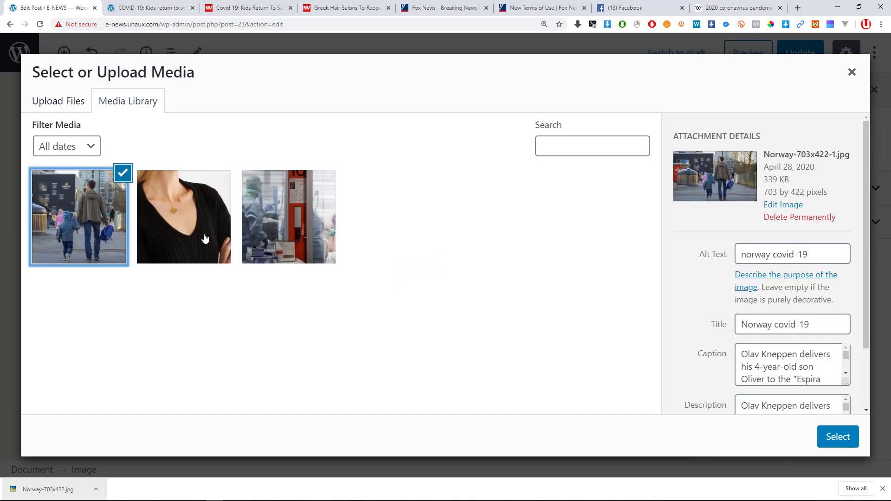
left_click(277, 221)
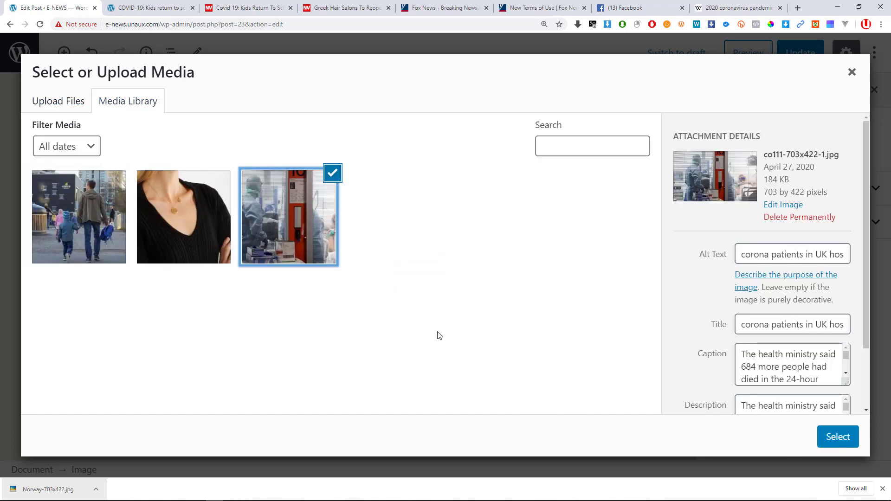
left_click(836, 438)
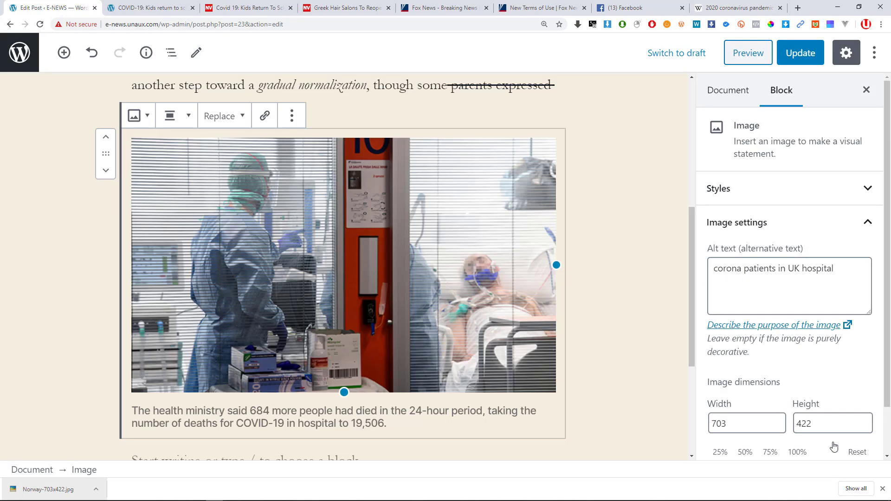
Widen the hospital photo slightly so it reaches the column's right edge.
scroll(251, 234, "up", 2)
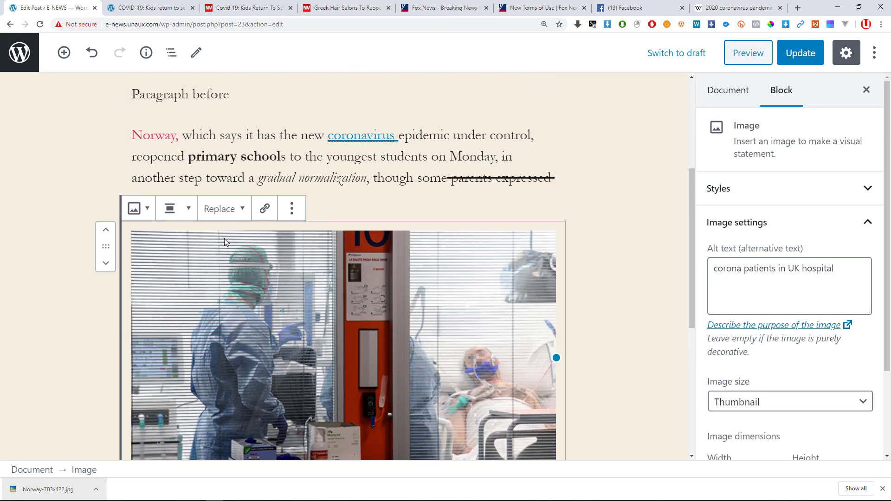
scroll(230, 240, "down", 3)
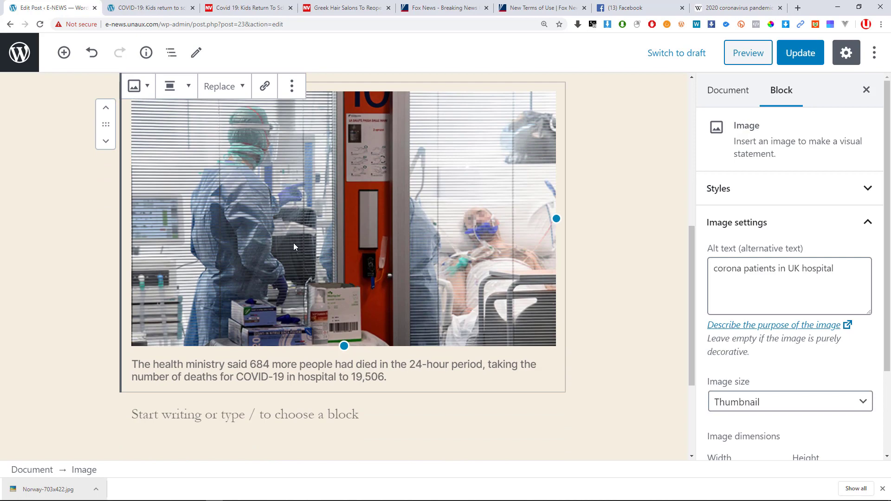
left_click_drag(556, 219, 560, 218)
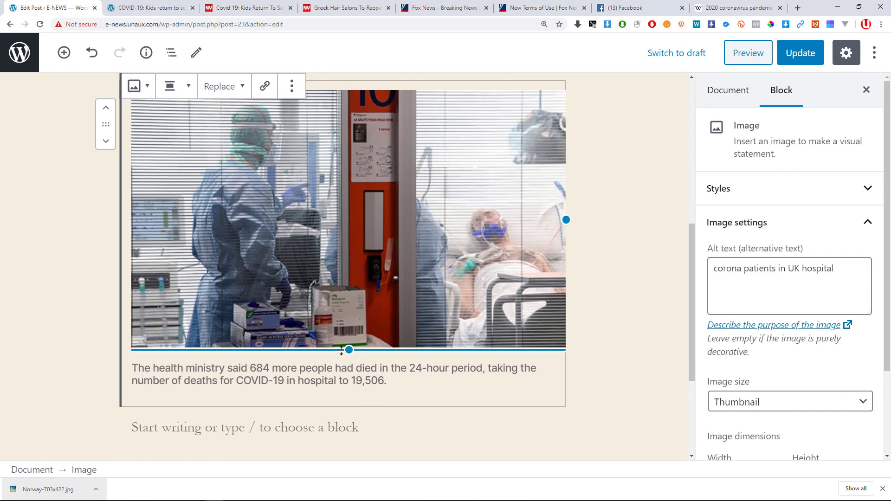
mouse_move(341, 350)
left_mouse_down()
mouse_move(347, 332)
mouse_move(346, 351)
left_mouse_up()
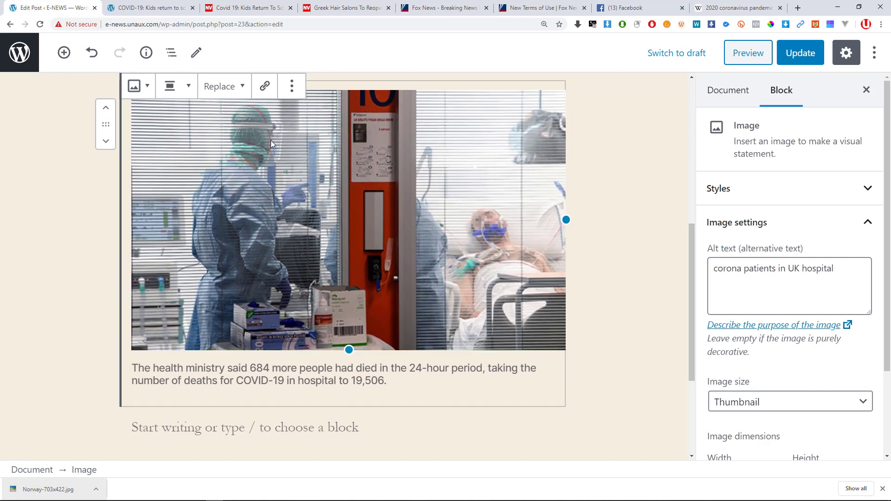
Try the Rounded style on the photo, then restore the Default style.
scroll(212, 178, "up", 1)
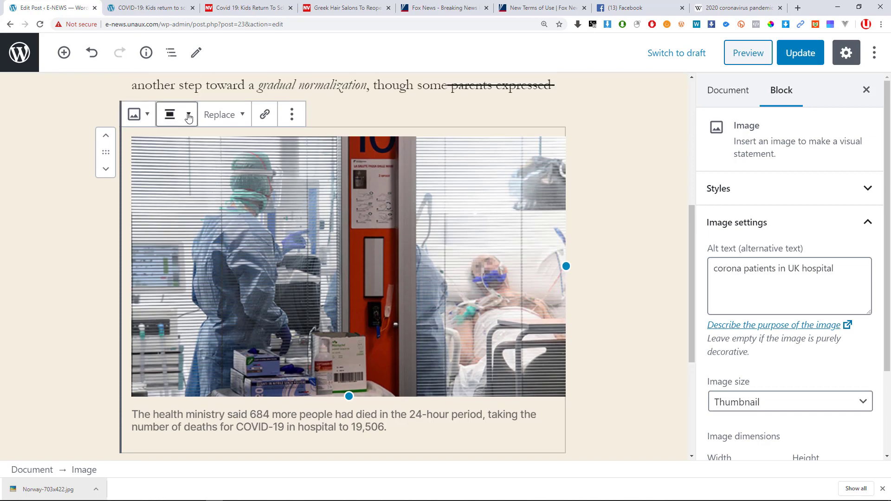
left_click(152, 120)
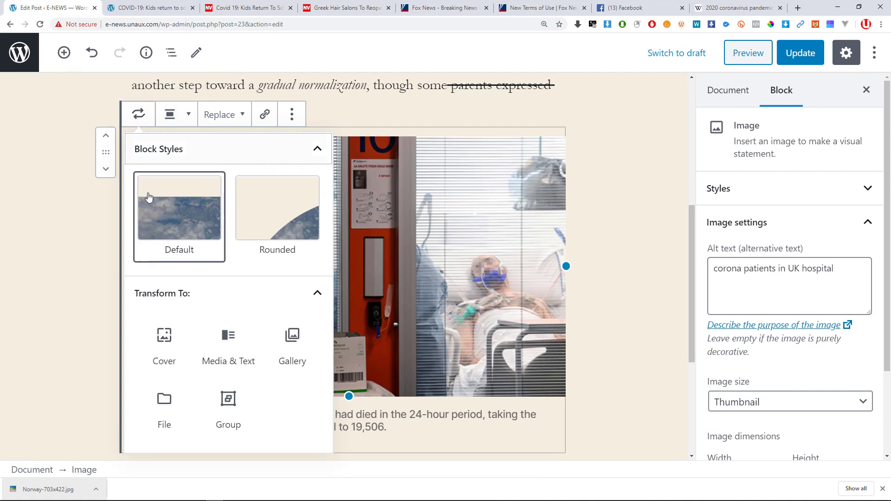
mouse_move(171, 244)
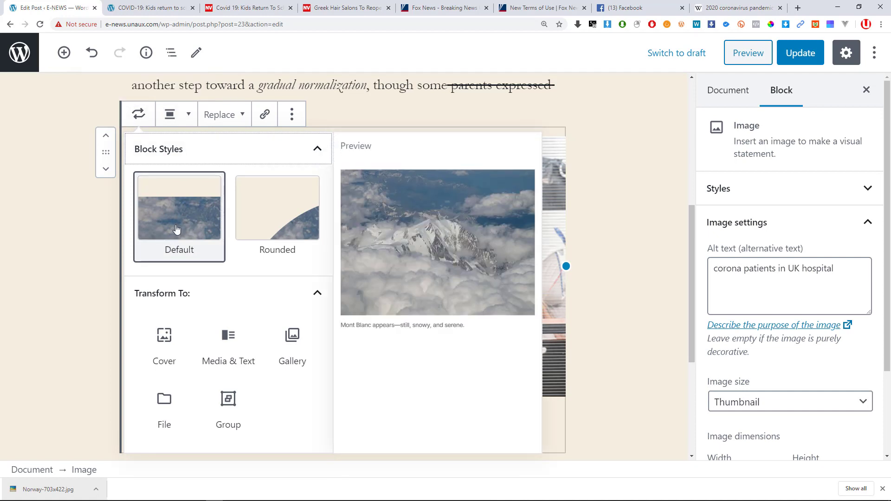
left_click(272, 227)
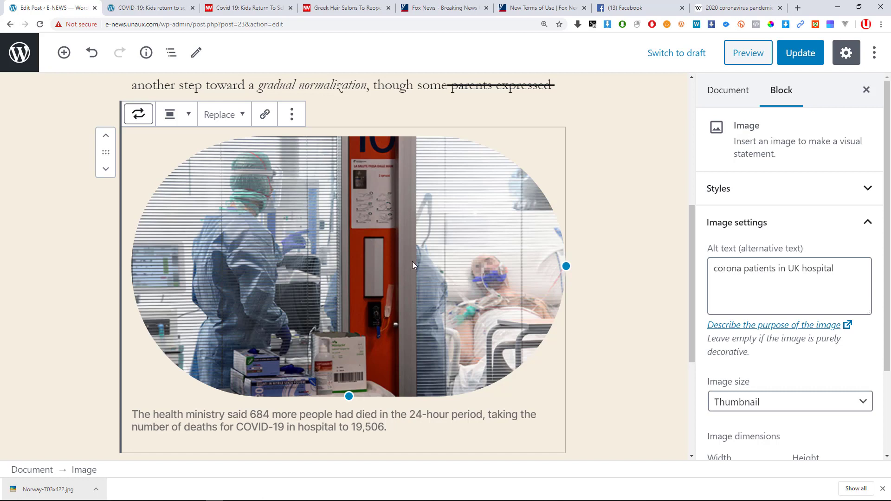
left_click(142, 120)
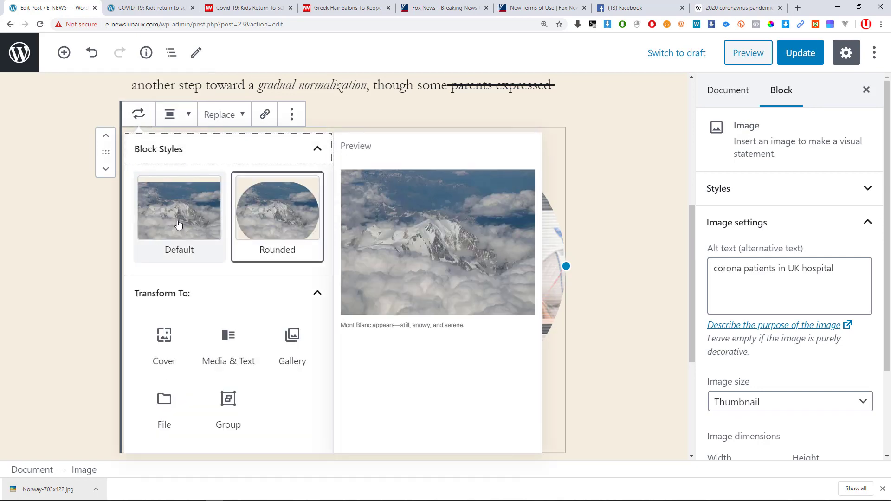
left_click(176, 219)
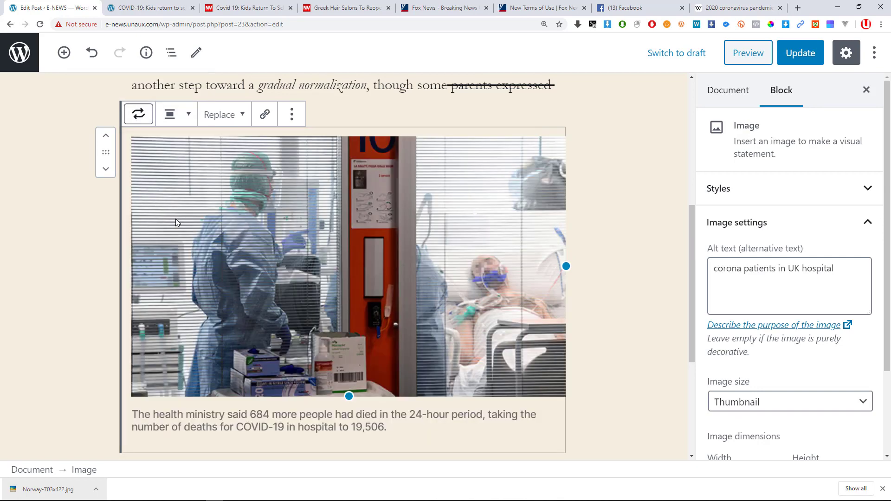
left_click(135, 120)
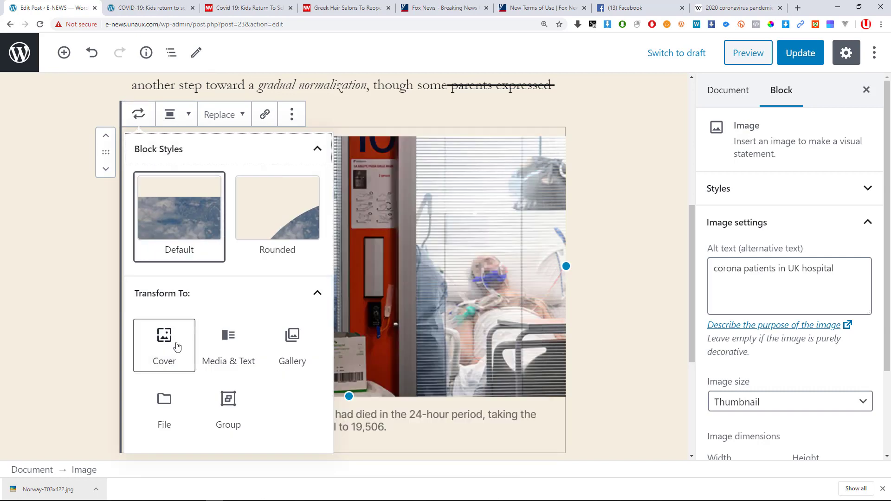
Turn the photo into a Cover block with the overlay text 'simple paragraph'.
left_click(174, 345)
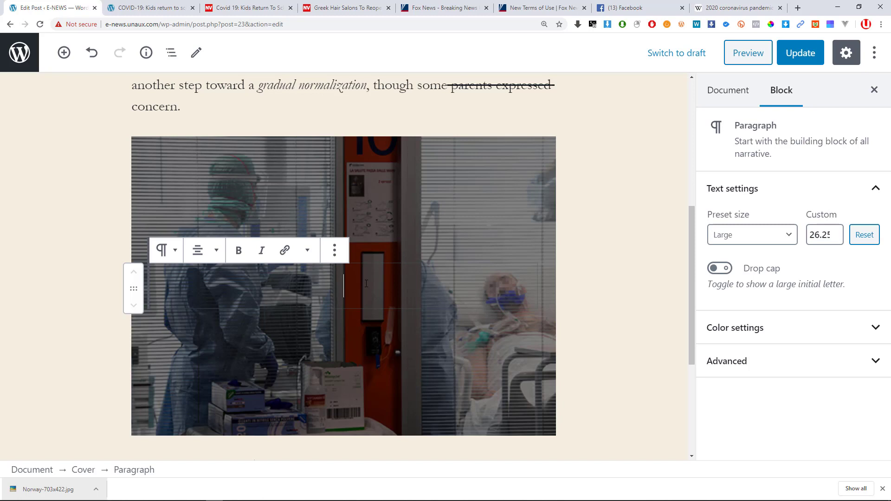
type("simpl")
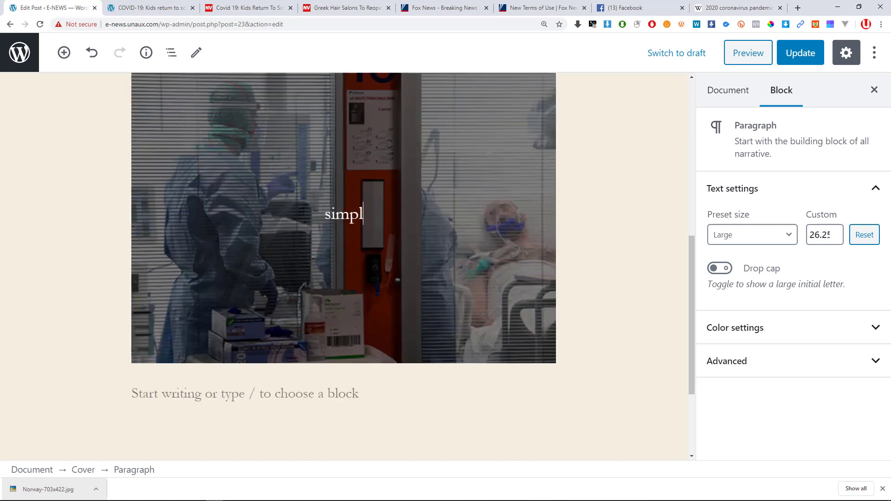
type("e para")
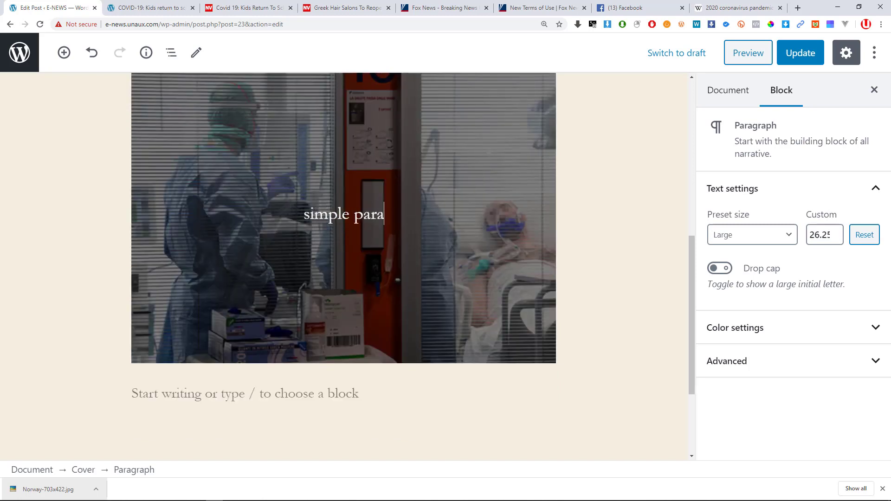
type("gramp")
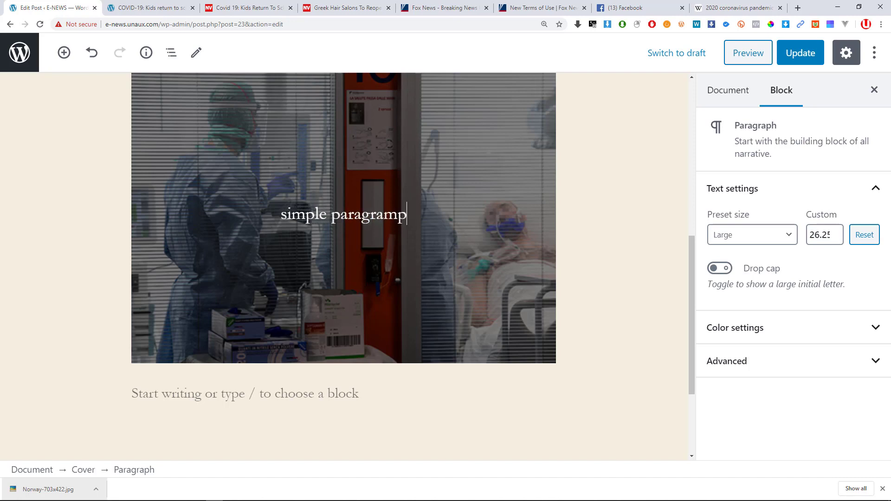
key("BackSpace")
key("BackSpace")
type("ph")
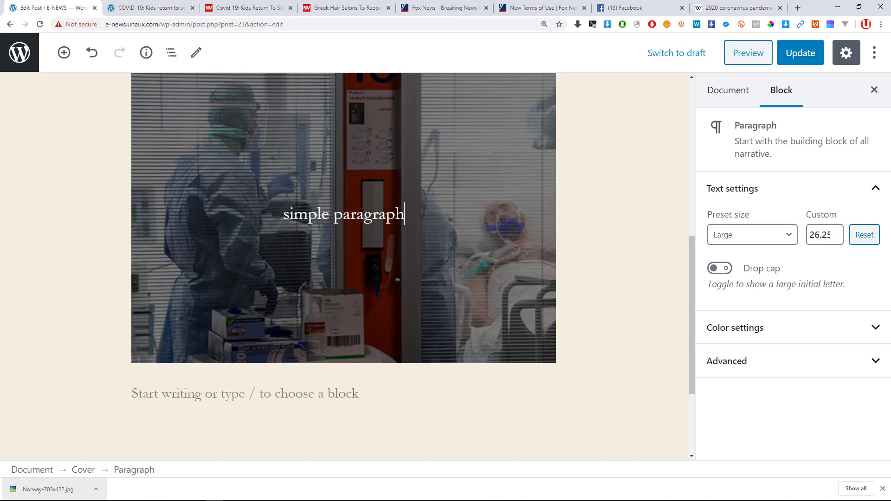
Try wide and full width on the cover, then settle on Align center.
scroll(174, 219, "up", 3)
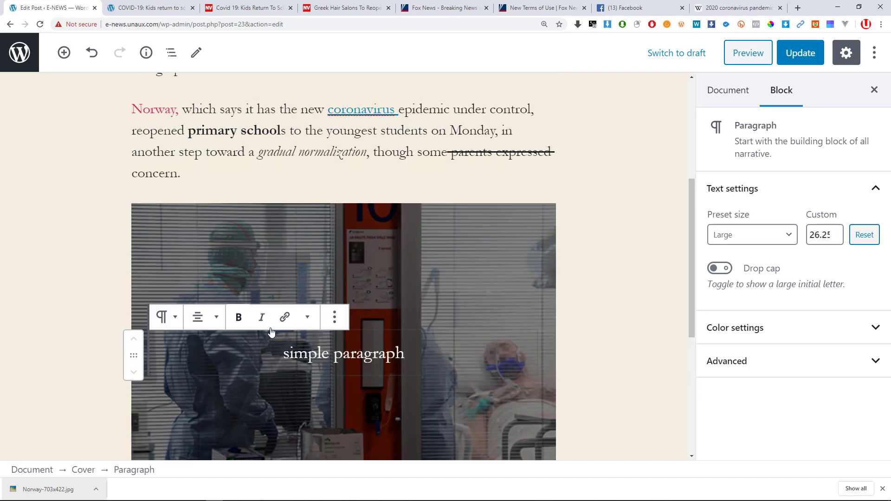
left_click(189, 213)
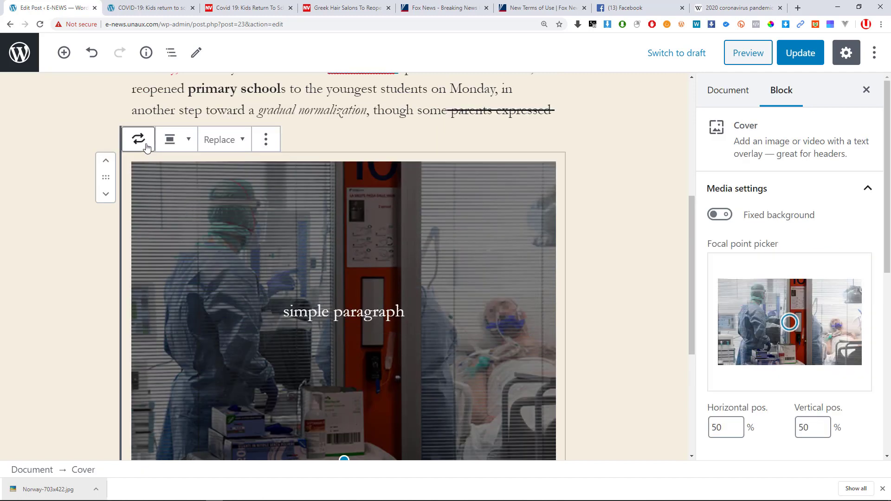
left_click(182, 144)
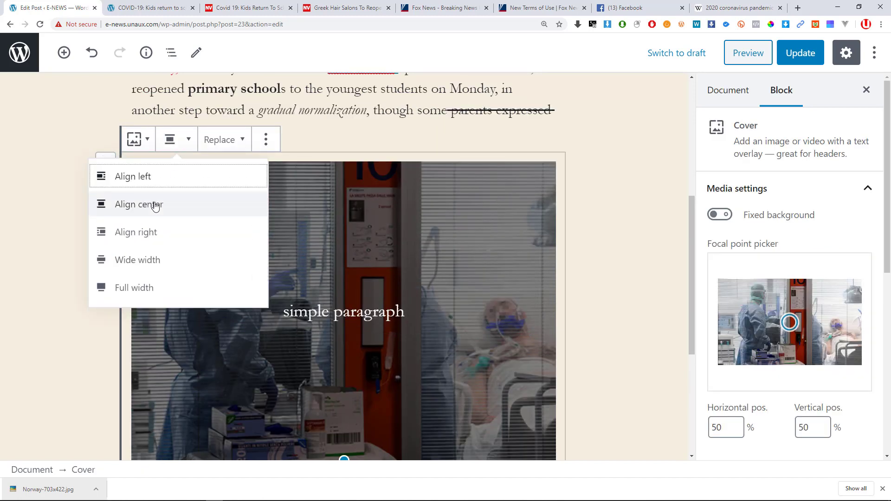
left_click(149, 263)
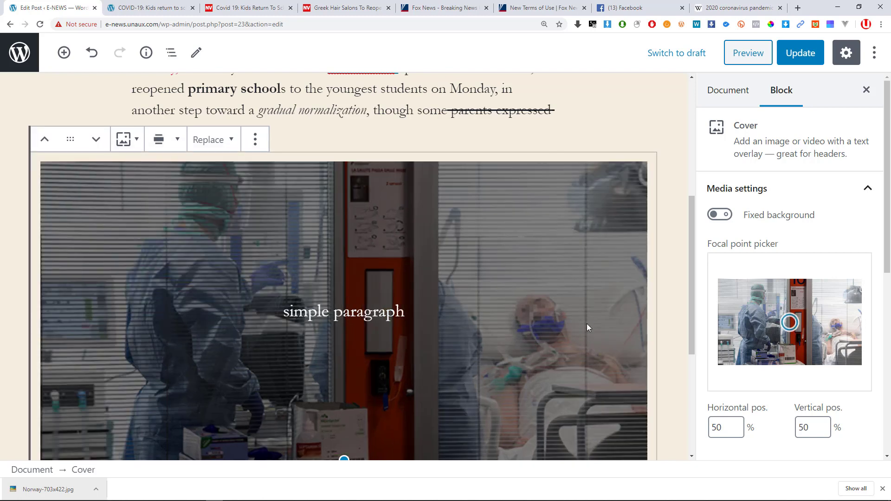
left_click(170, 147)
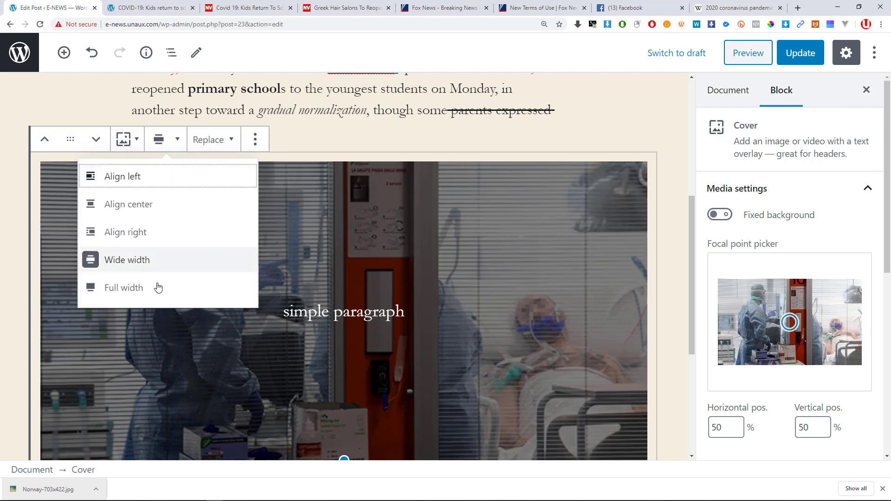
left_click(150, 287)
scroll(623, 325, "down", 5)
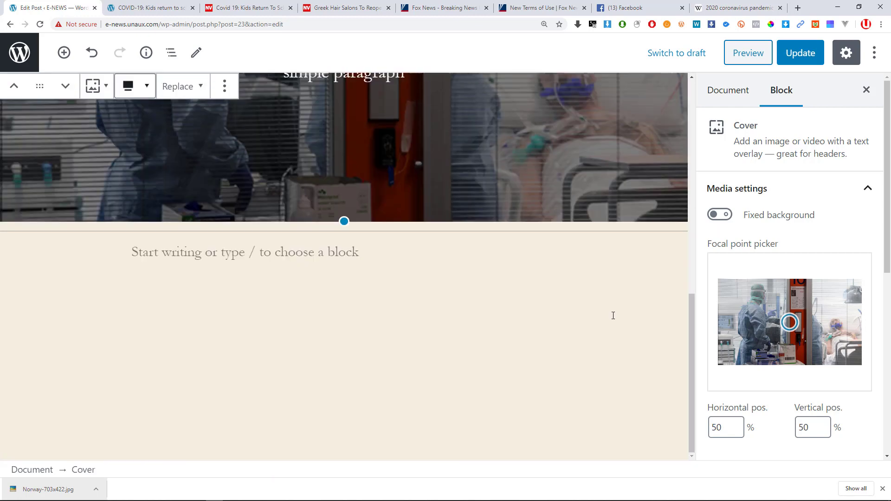
scroll(613, 314, "up", 5)
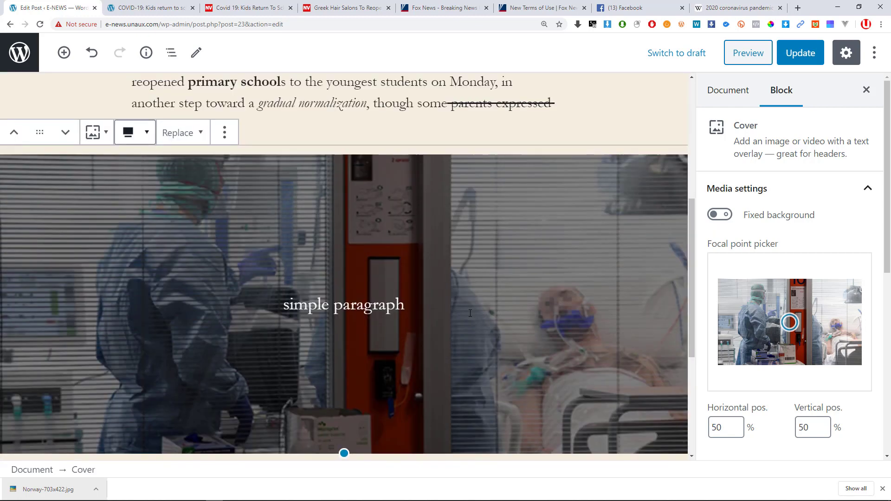
left_click(147, 137)
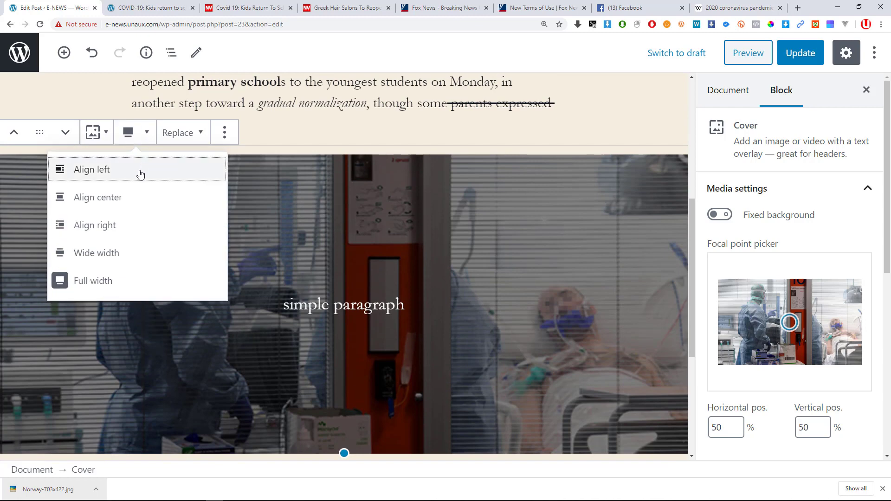
left_click(122, 200)
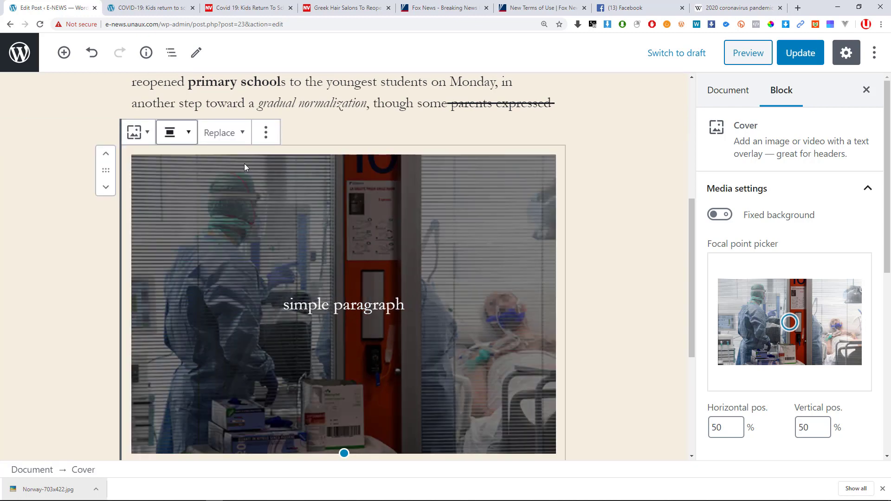
Look through the cover's replace-image and extra options, then reselect the whole cover block.
left_click(237, 136)
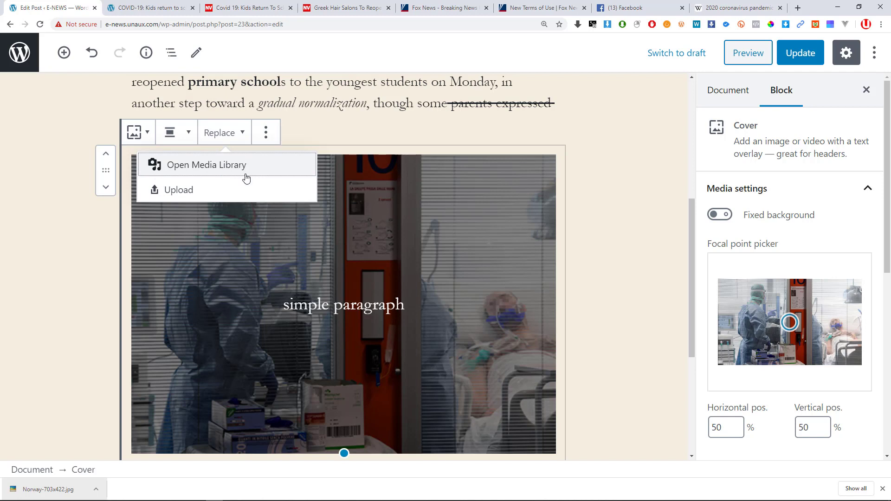
left_click(265, 133)
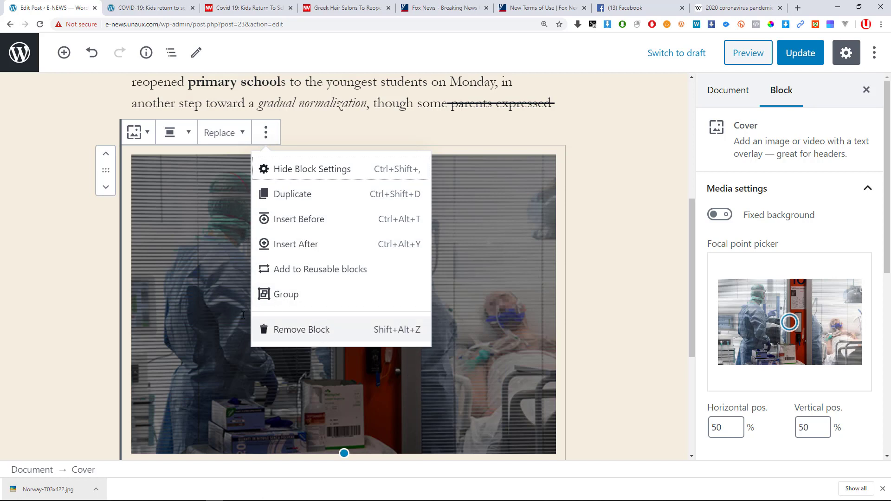
left_click(208, 295)
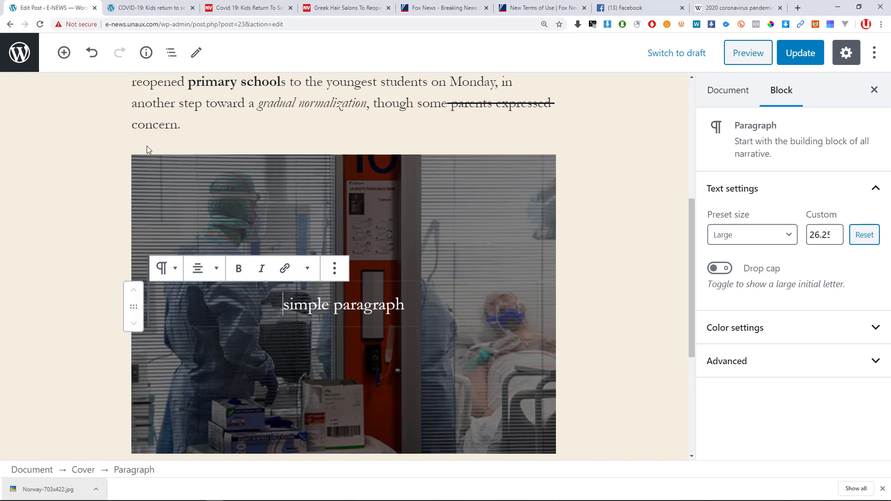
left_click(166, 192)
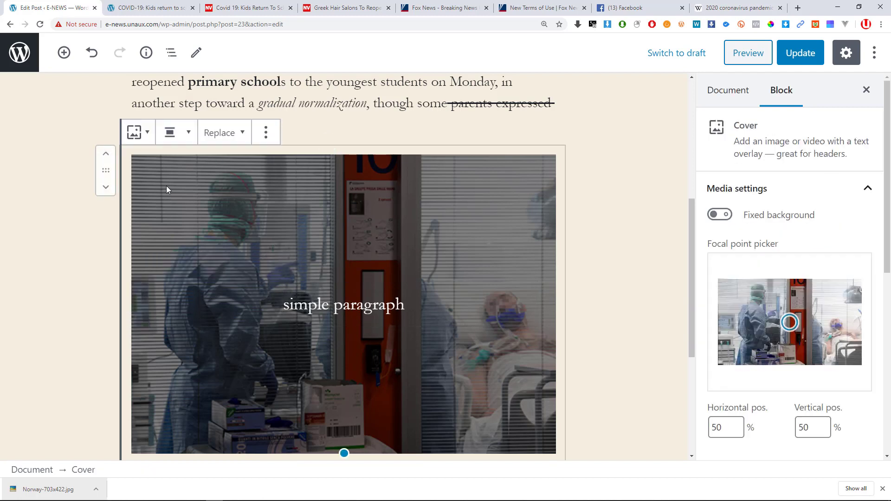
Convert the Cover block back into a plain Image block.
left_click(141, 133)
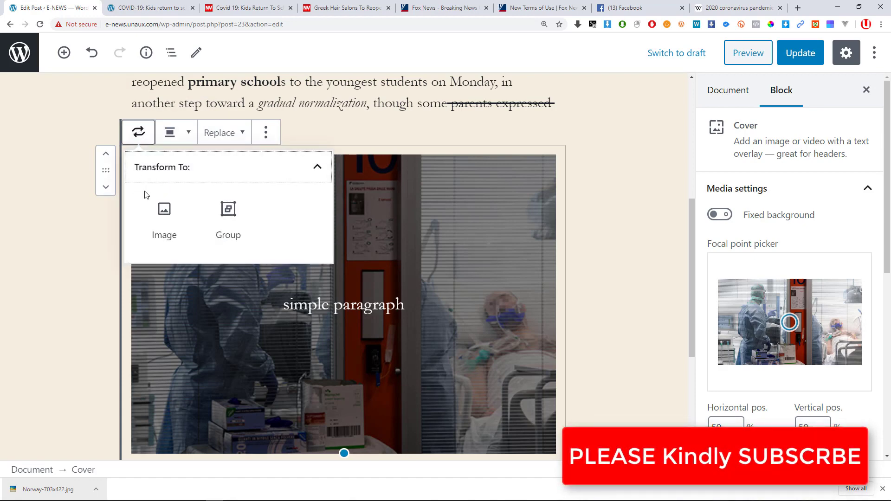
left_click(164, 213)
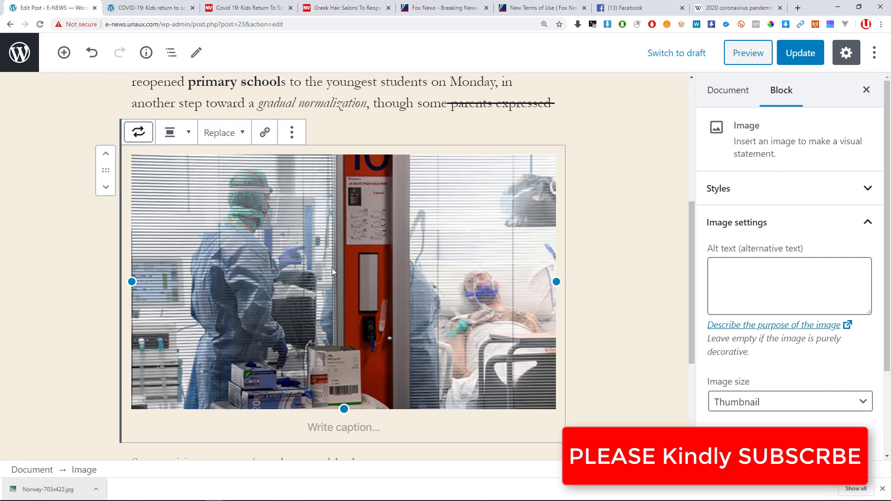
scroll(332, 268, "up", 1)
Turn the image into a Media & Text block, then select the published post's second Norway paragraph.
left_click(152, 183)
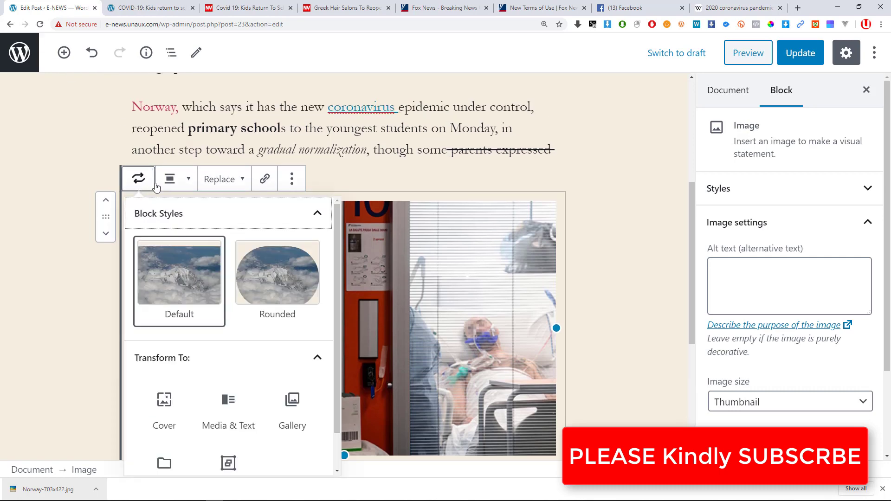
scroll(153, 301, "down", 1)
scroll(96, 283, "down", 2)
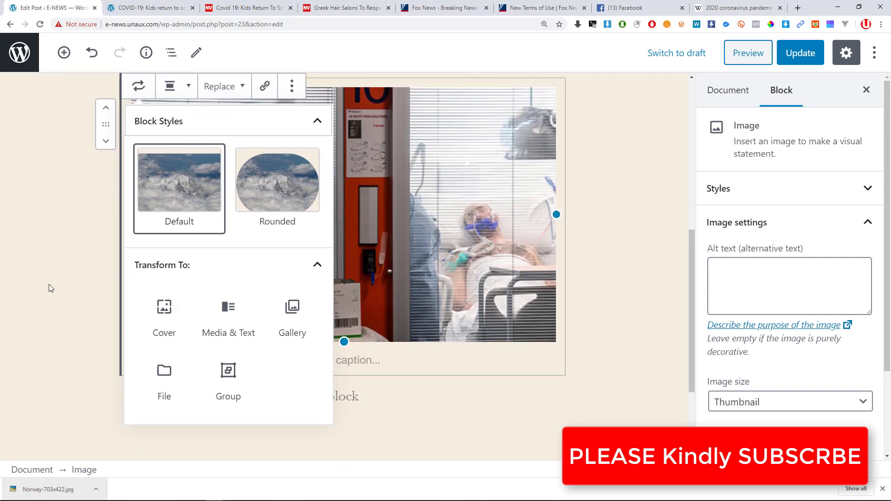
left_click(233, 321)
scroll(302, 263, "up", 2)
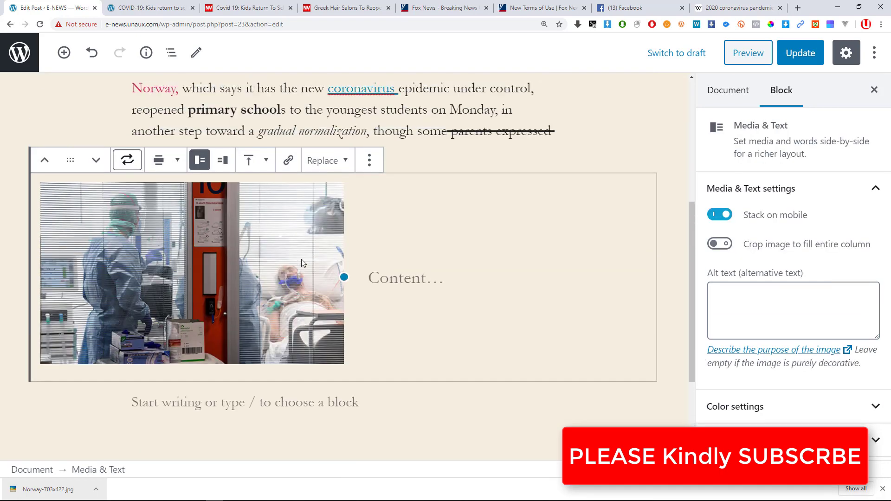
scroll(302, 259, "up", 2)
left_click(383, 355)
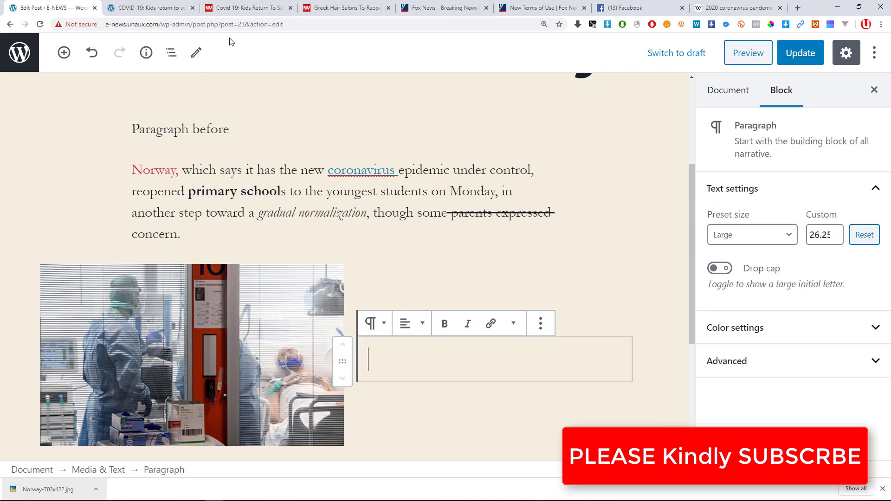
left_click(148, 8)
left_click_drag(364, 288, 227, 219)
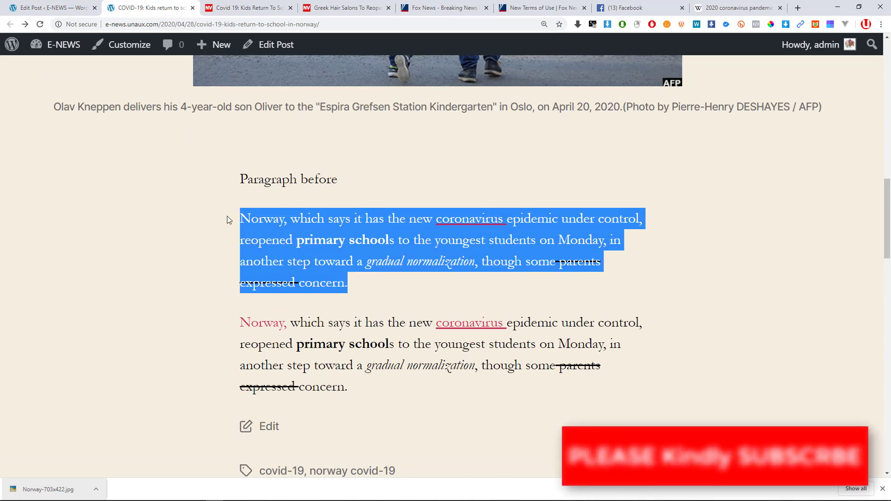
Copy the Norway paragraph and paste it into the Media & Text block's text column.
key("ctrl+c")
left_click(49, 8)
key("ctrl+v")
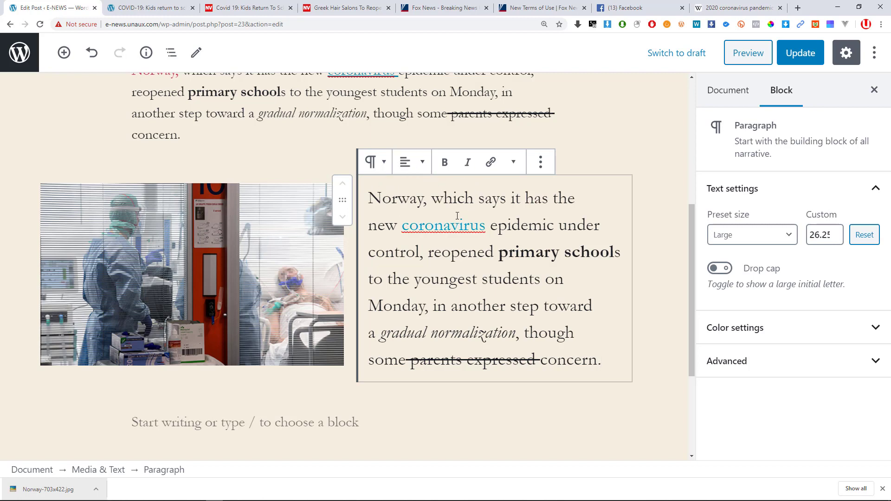
left_click(375, 165)
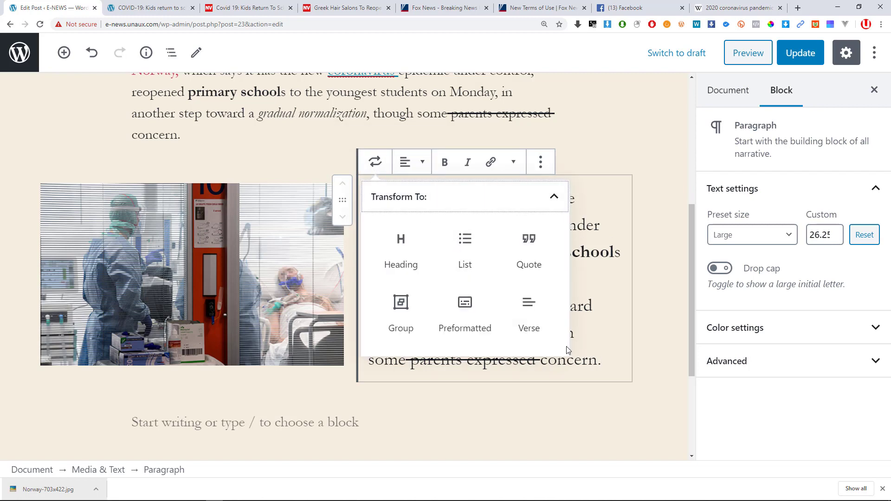
left_click(603, 322)
left_click(239, 286)
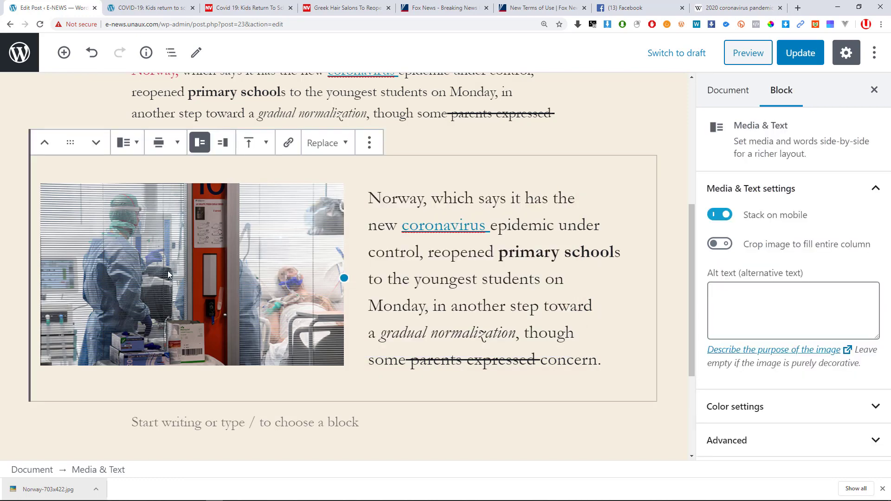
Keep the media on the left and move the Media & Text block below the empty paragraph.
left_click(219, 147)
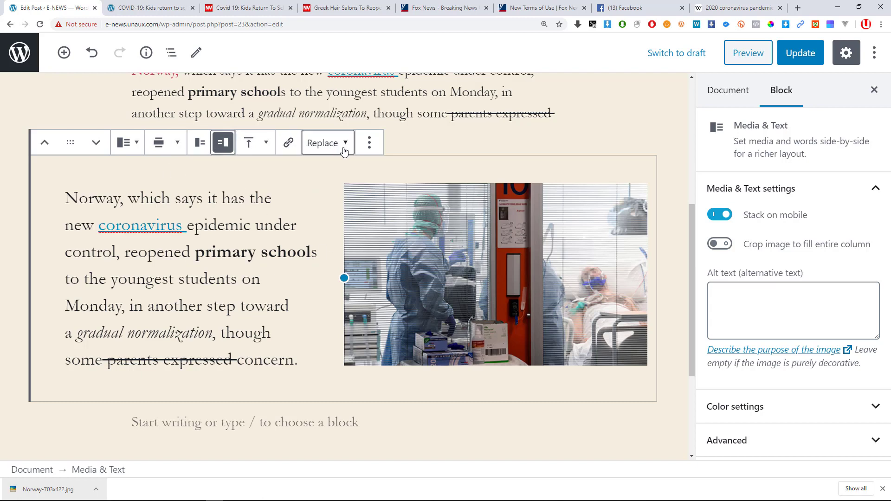
left_click(200, 148)
left_click(95, 143)
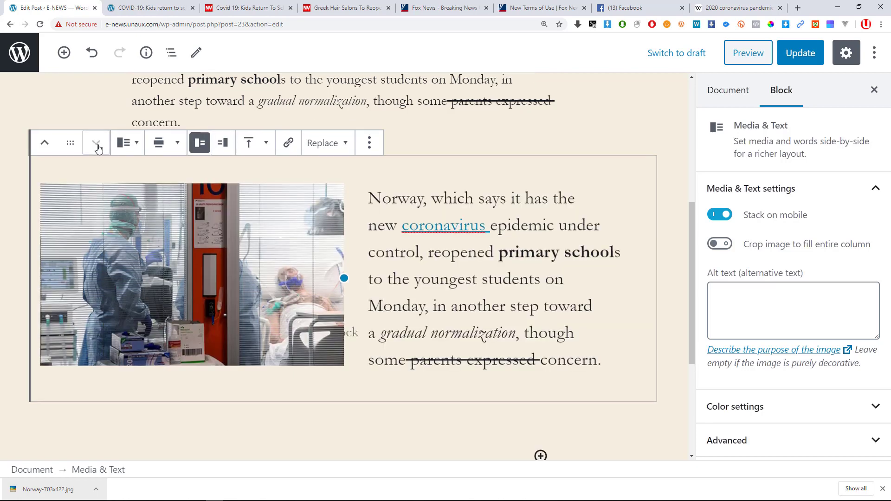
scroll(175, 269, "up", 5)
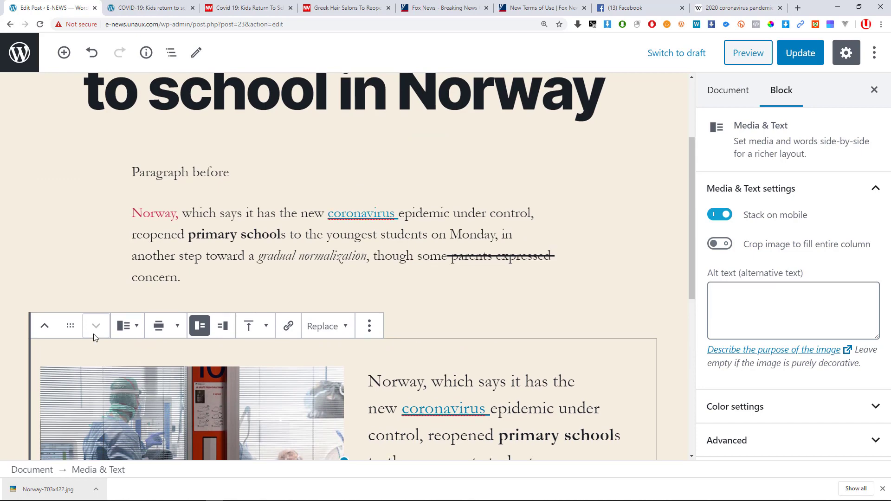
scroll(128, 282, "down", 4)
Duplicate the Norway paragraph inside the Media & Text text column.
left_click(126, 189)
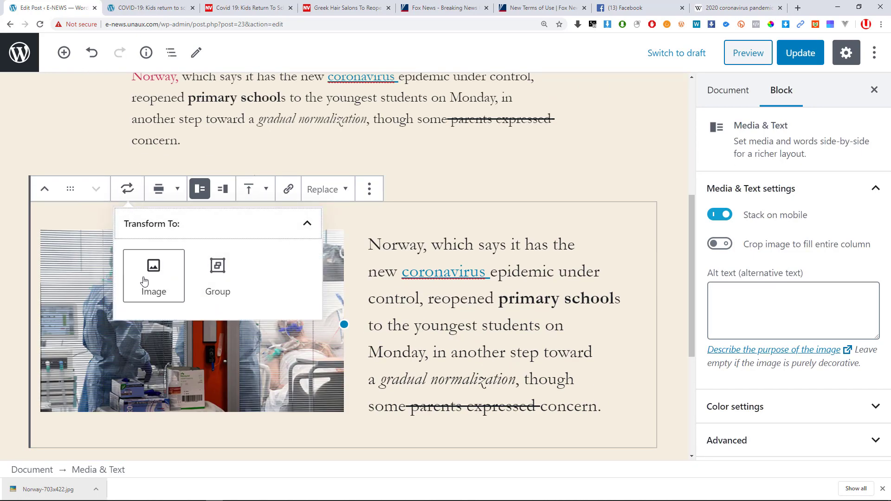
left_click(483, 274)
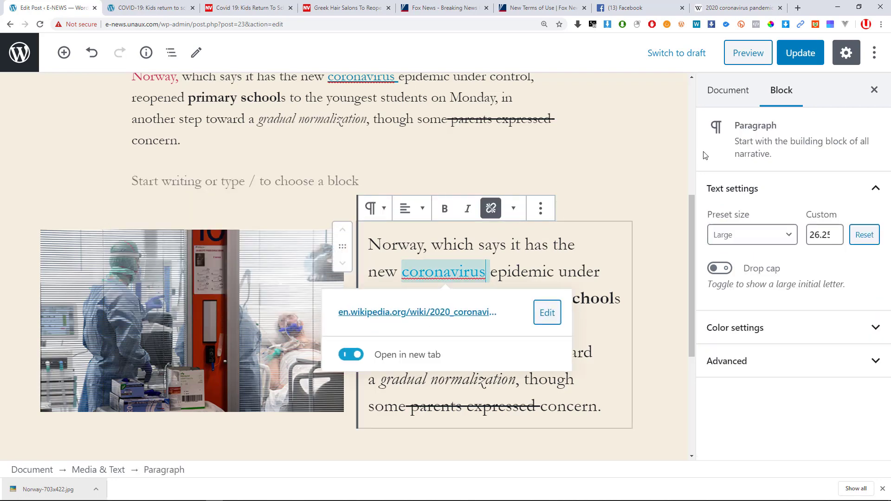
left_click(592, 238)
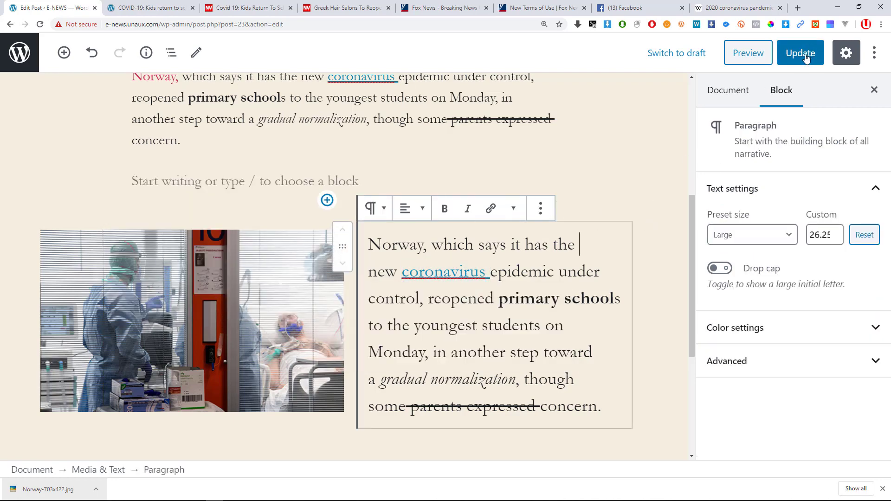
left_click(540, 208)
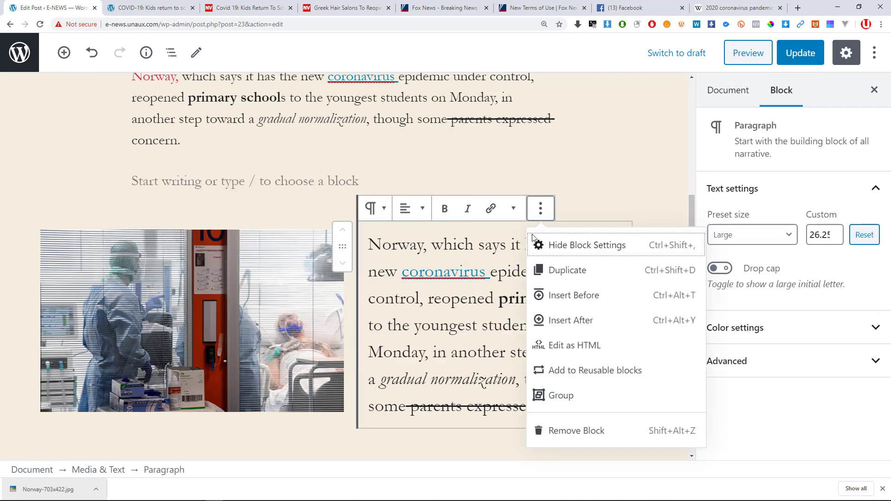
left_click(557, 270)
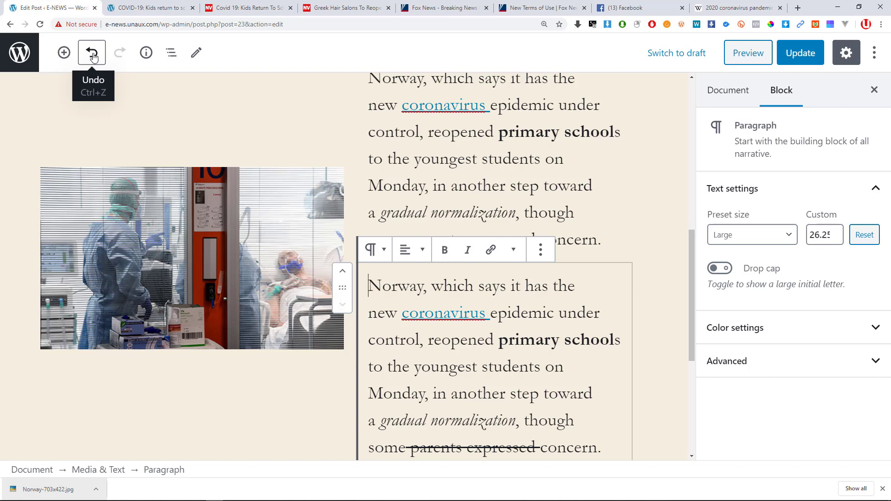
Undo the duplicated paragraph and duplicate the whole Media & Text block instead.
left_click(93, 55)
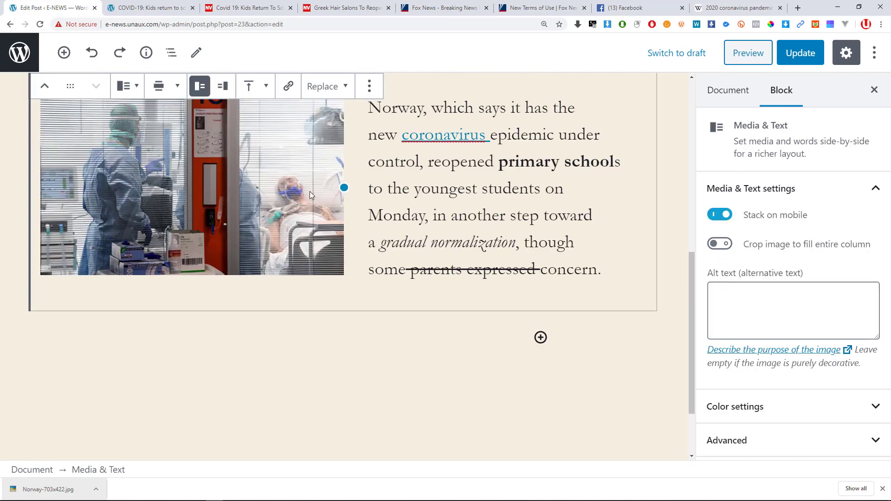
scroll(310, 191, "up", 2)
left_click(434, 130)
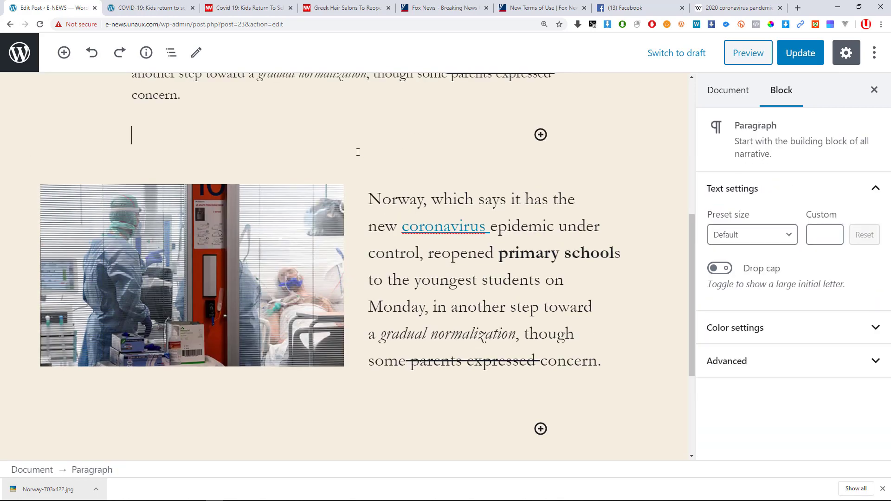
left_click(348, 159)
left_click(288, 177)
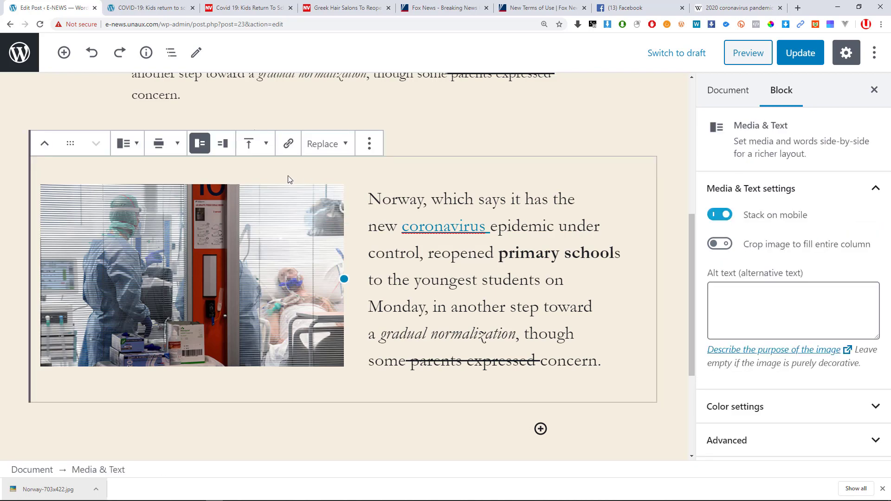
left_click(370, 144)
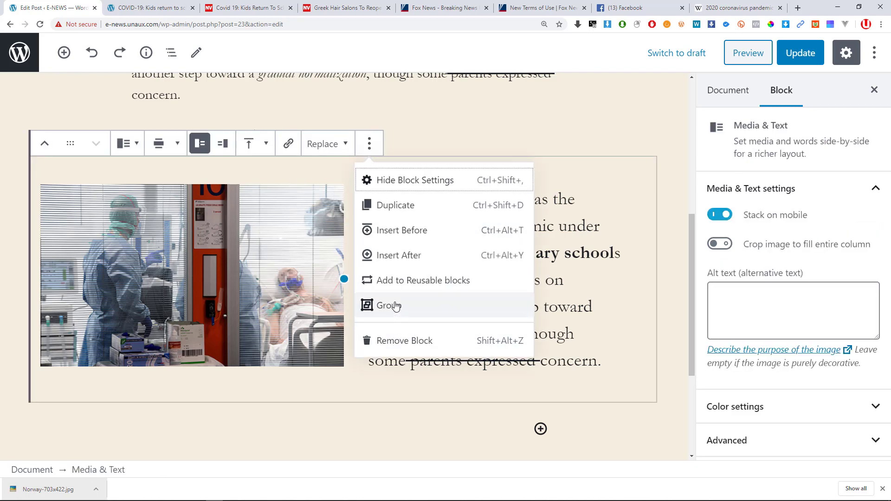
left_click(398, 205)
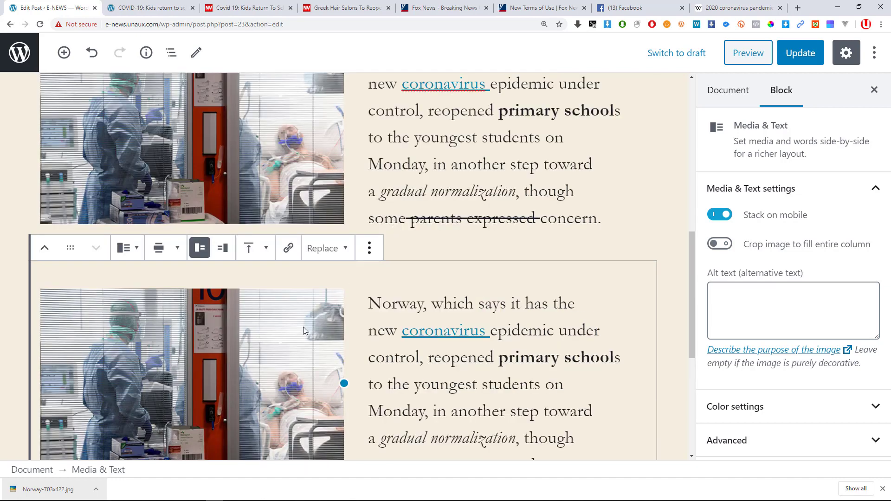
Open the transform choices for the second Media & Text block.
scroll(346, 210, "up", 3)
scroll(347, 210, "down", 6)
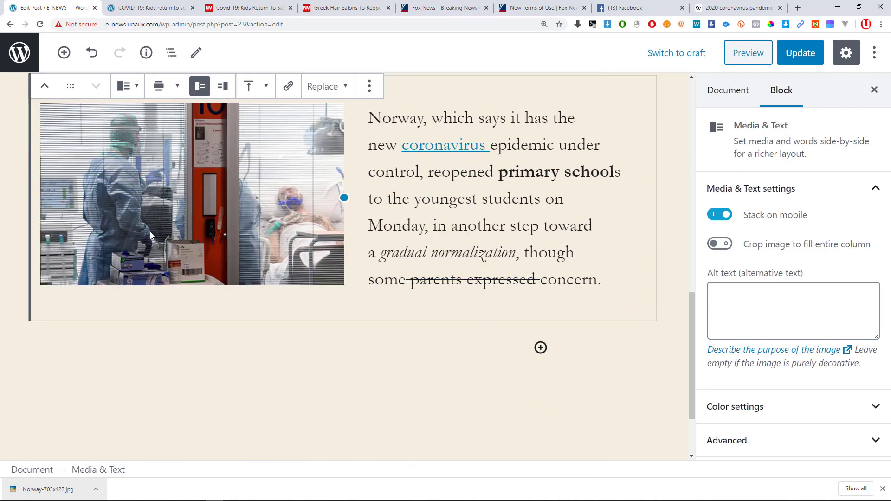
scroll(160, 190, "up", 2)
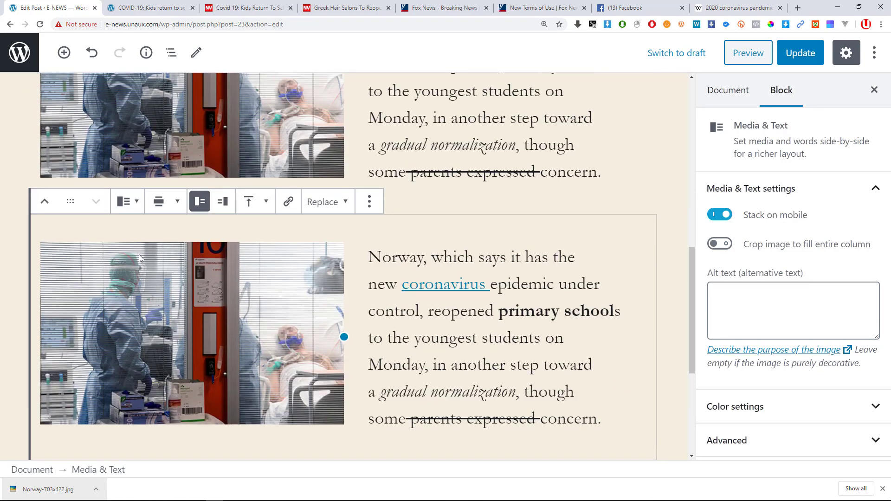
left_click(127, 201)
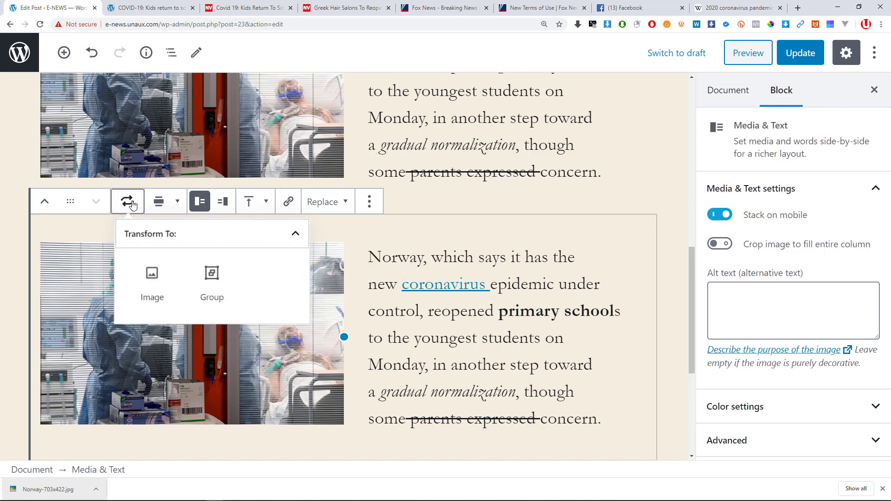
Convert the duplicate Media & Text block into a plain Image block of the hospital photo.
left_click(154, 295)
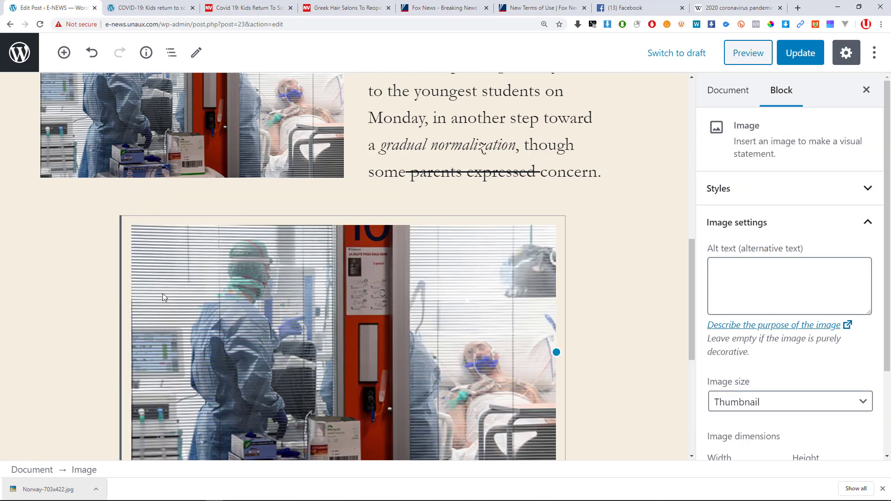
scroll(167, 287, "down", 2)
scroll(182, 278, "up", 3)
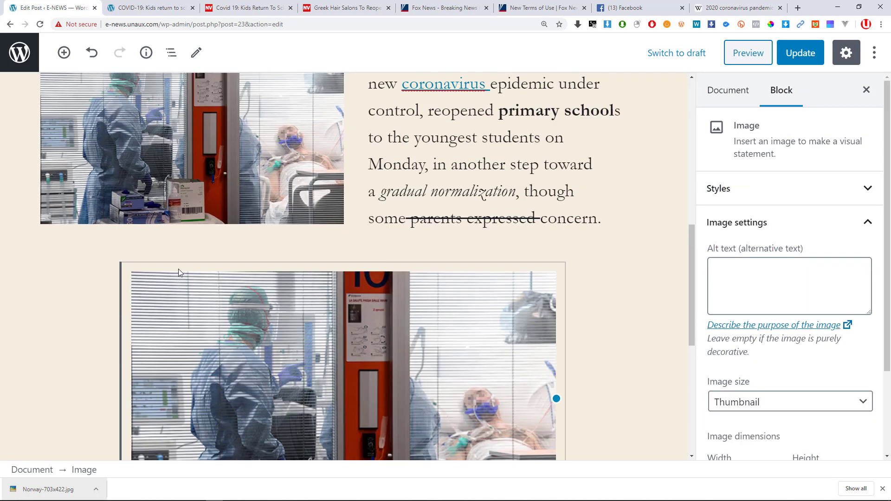
scroll(319, 239, "down", 5)
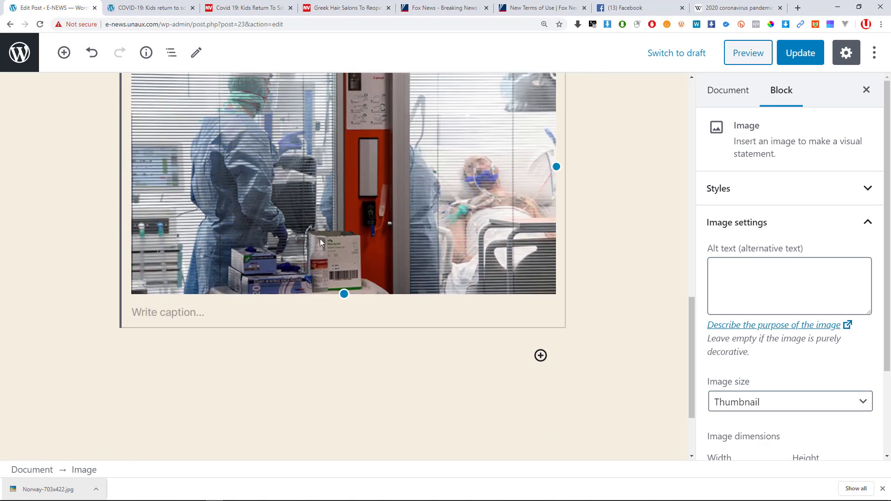
scroll(560, 319, "up", 2)
scroll(321, 260, "up", 3)
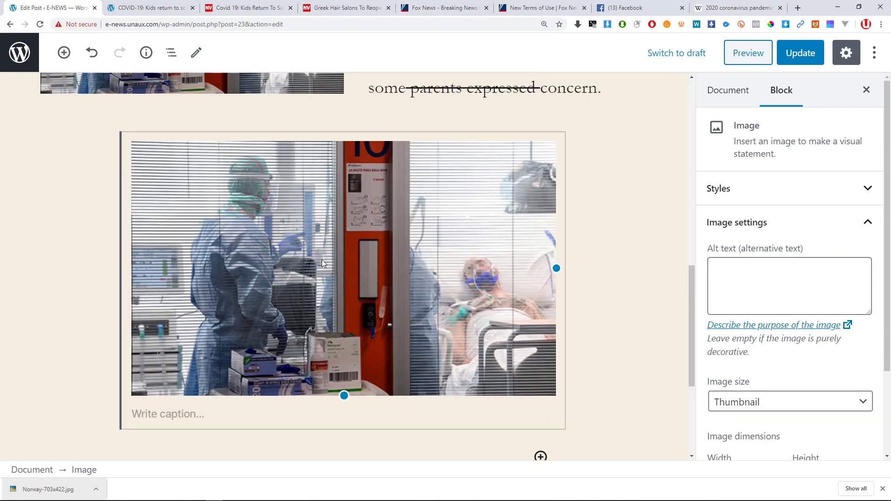
scroll(194, 286, "up", 4)
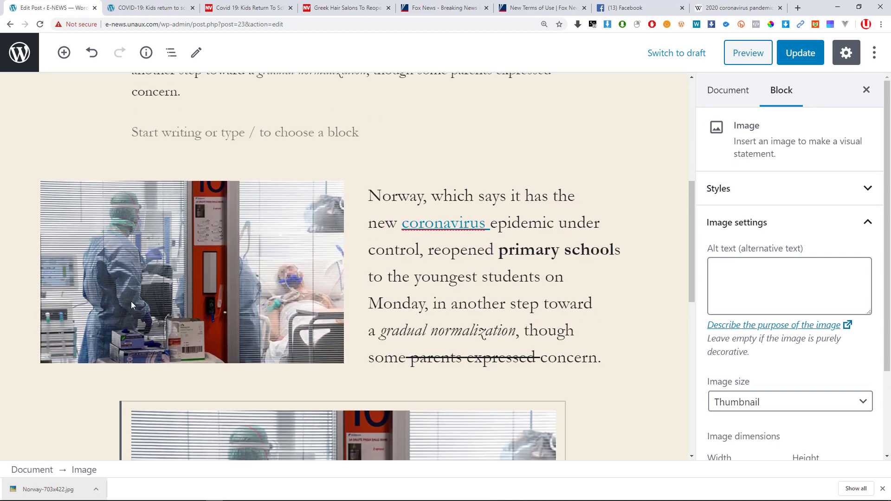
left_click(189, 382)
scroll(206, 335, "down", 4)
scroll(206, 335, "down", 1)
left_click(208, 338)
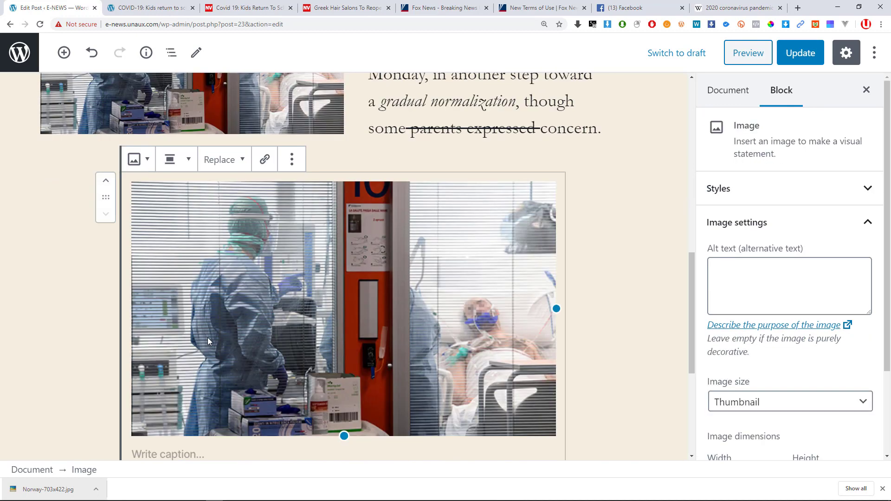
Try Full width alignment on the hospital image.
left_click(142, 167)
scroll(169, 284, "down", 1)
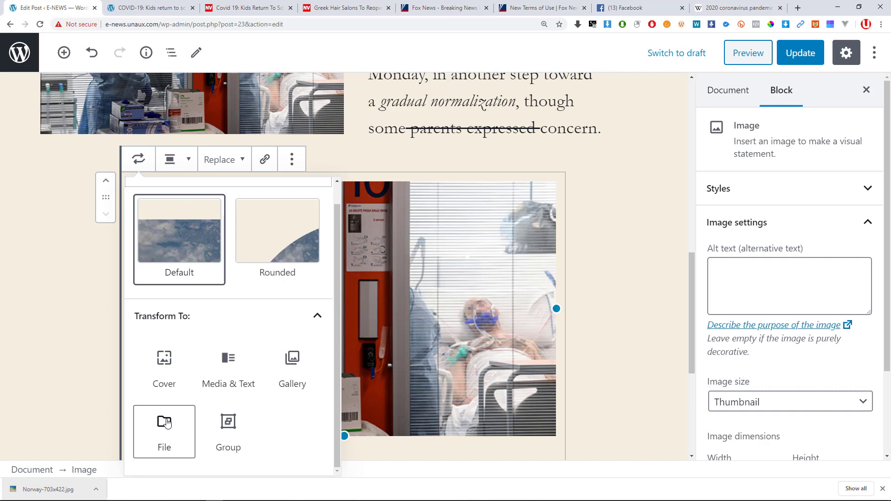
left_click(191, 162)
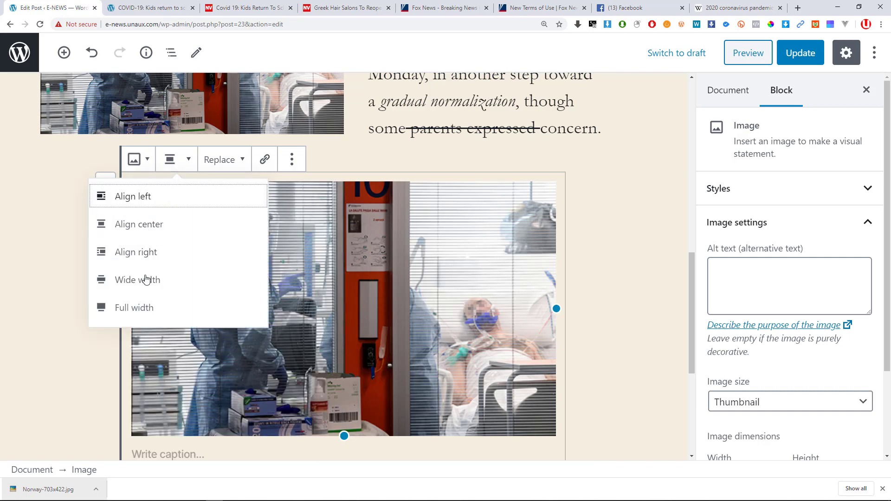
left_click(151, 315)
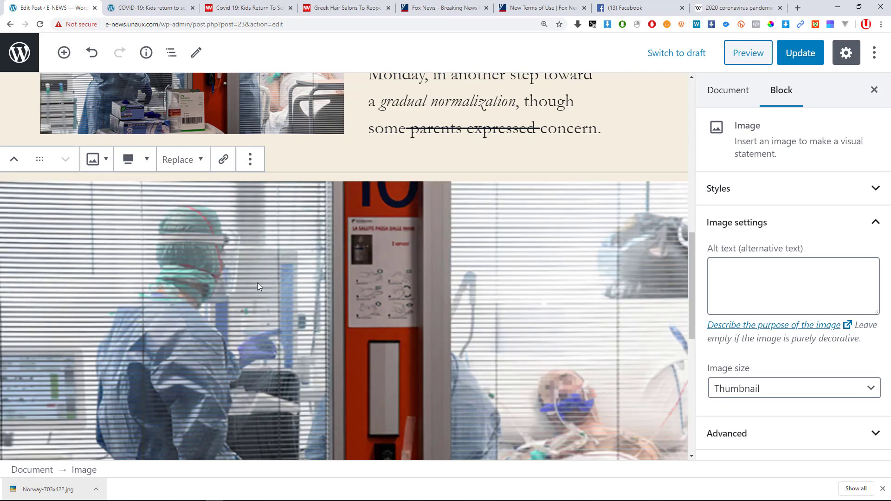
scroll(257, 283, "up", 1)
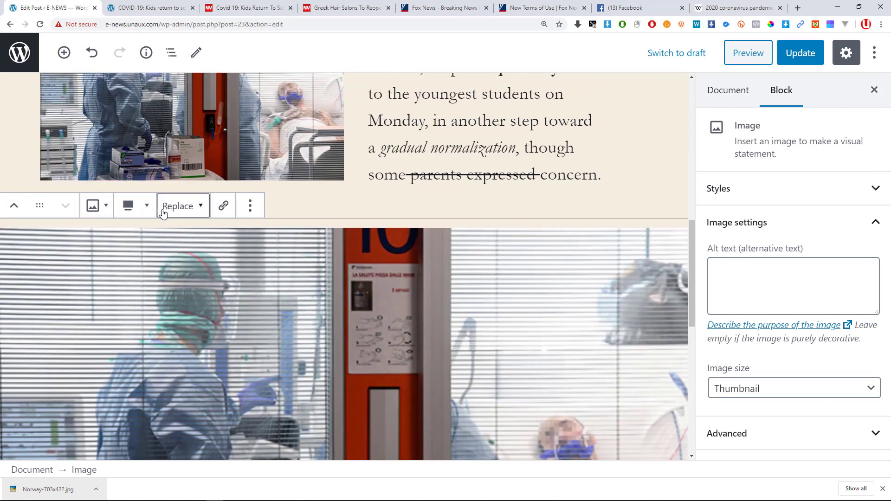
Set the hospital image's alignment to Wide width.
left_click(146, 212)
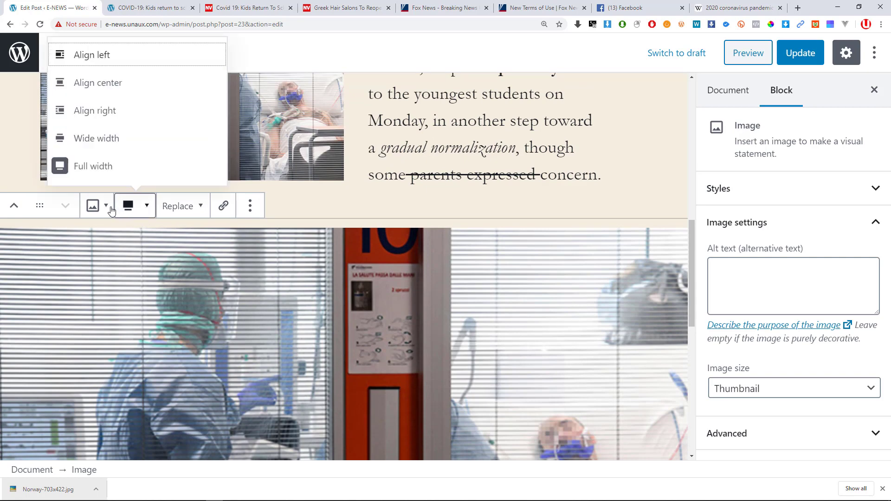
left_click(107, 207)
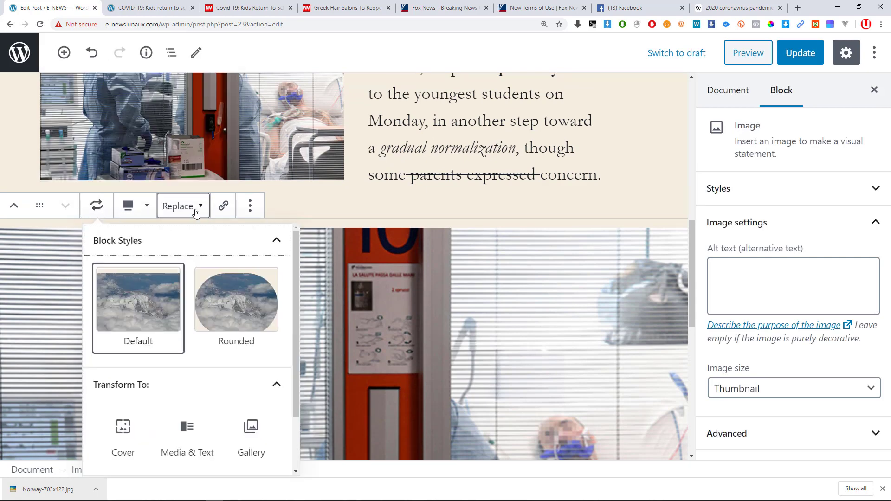
scroll(129, 400, "down", 2)
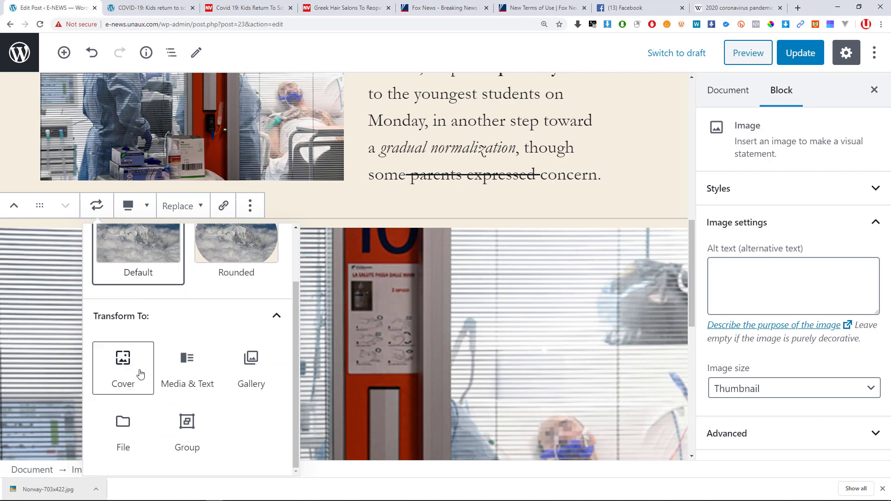
scroll(196, 365, "up", 1)
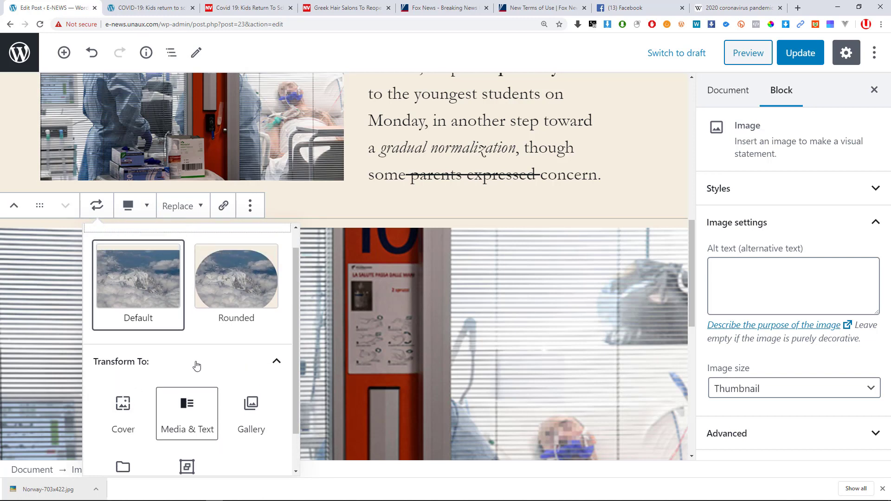
scroll(196, 365, "down", 1)
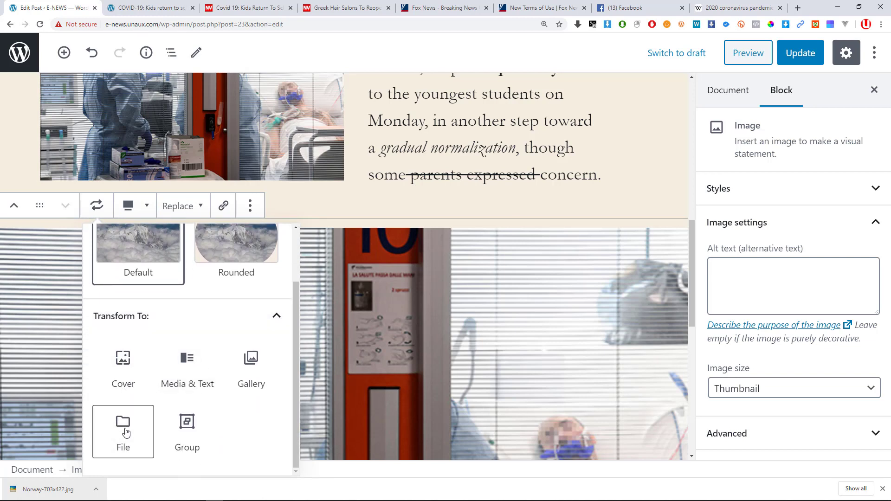
scroll(185, 358, "up", 2)
left_click(153, 207)
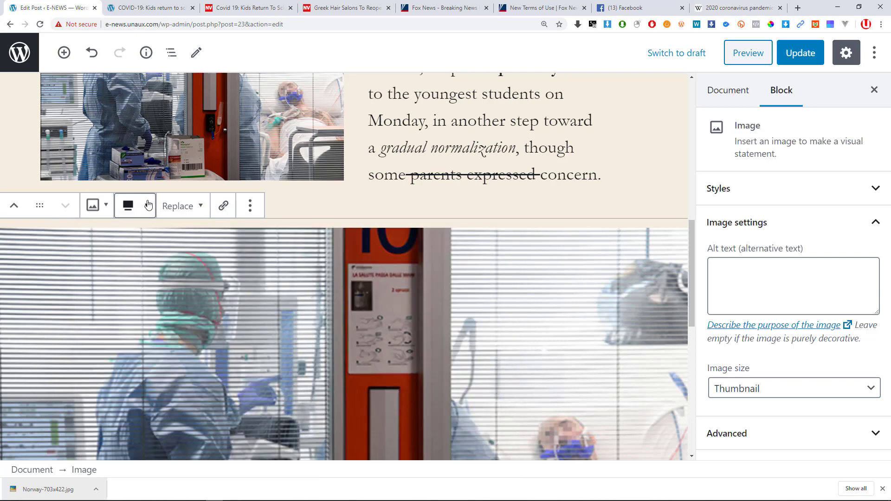
left_click(148, 207)
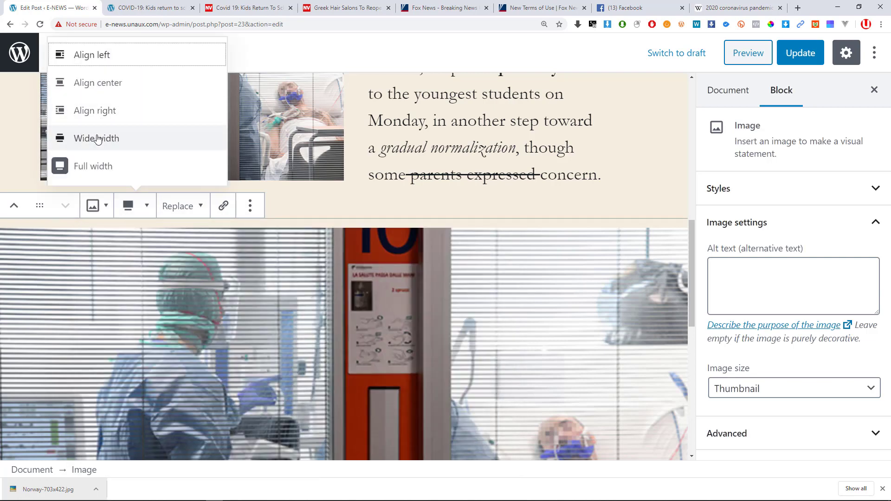
left_click(103, 139)
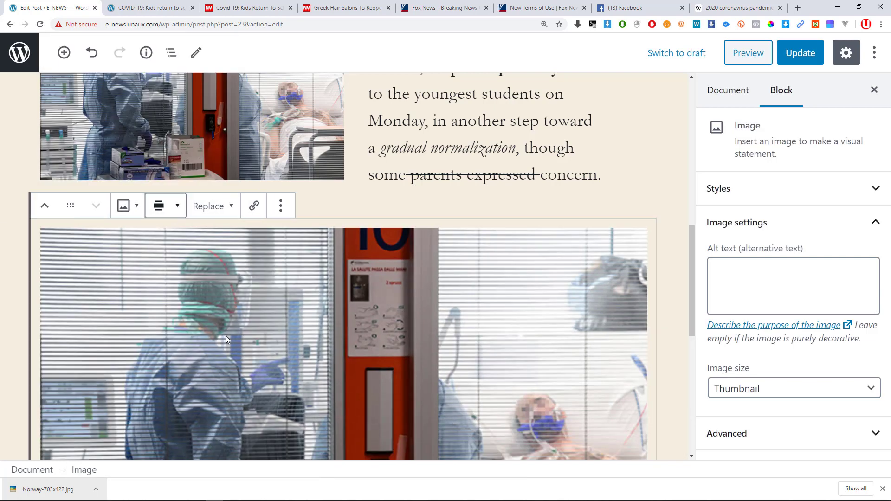
scroll(227, 332, "down", 4)
scroll(231, 328, "up", 3)
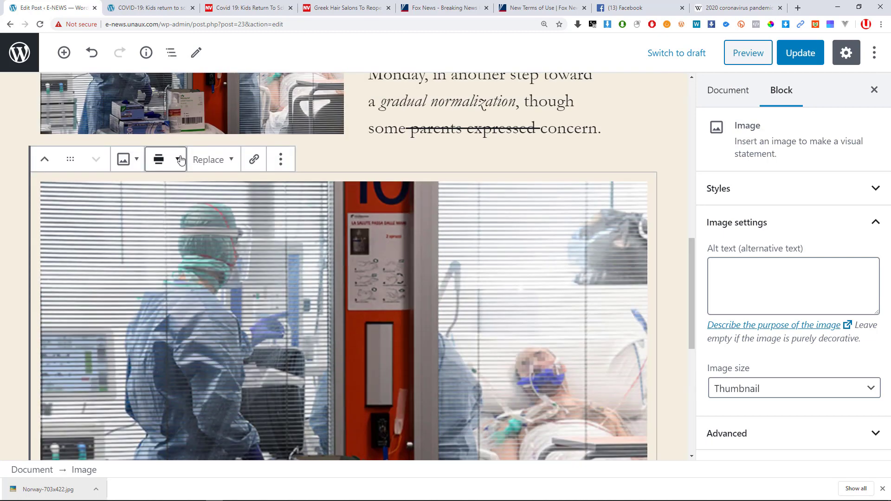
left_click(181, 161)
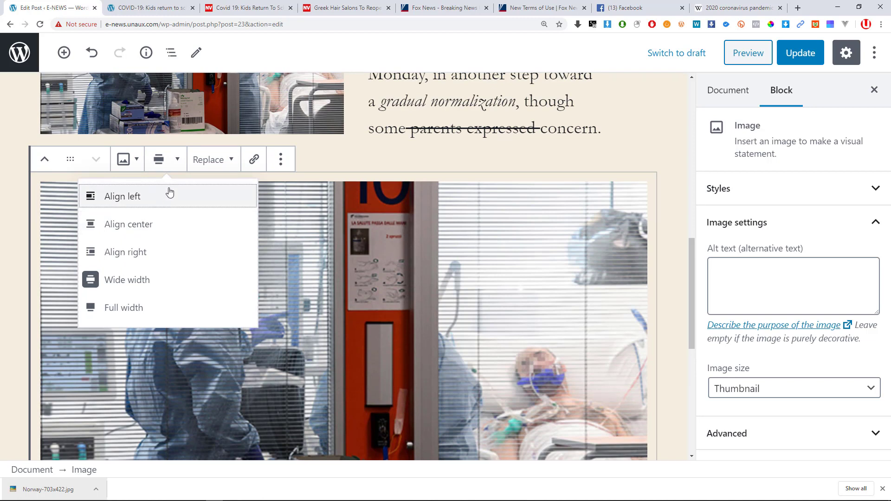
left_click(214, 161)
left_click(214, 162)
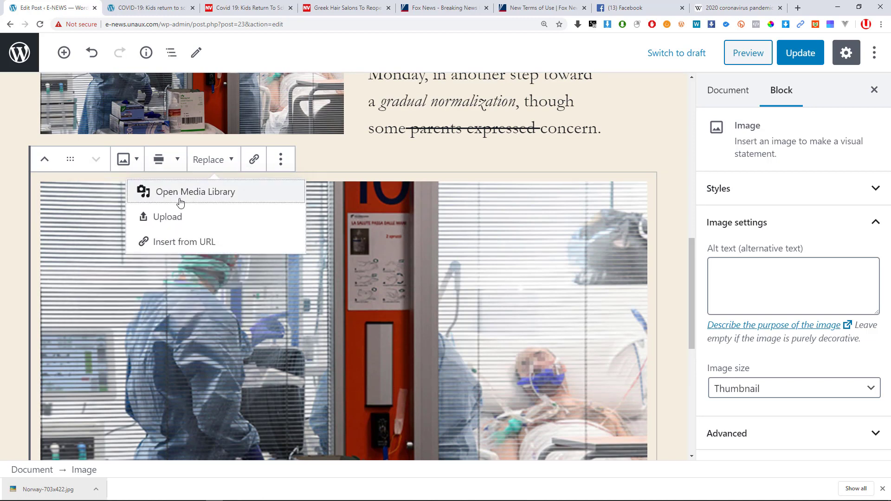
left_click(179, 244)
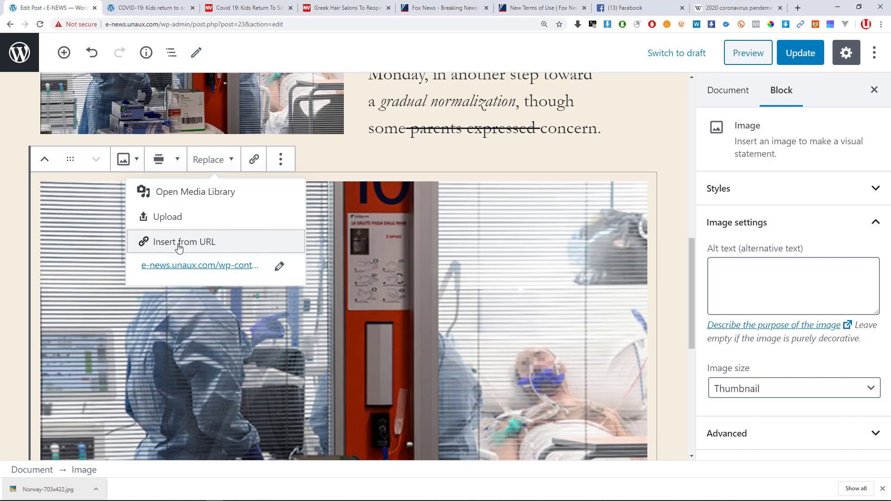
left_click(280, 266)
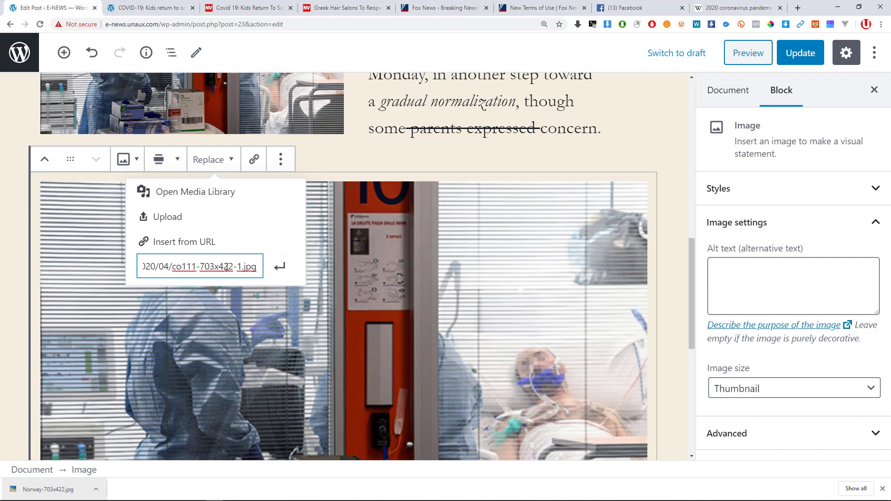
left_click(250, 244)
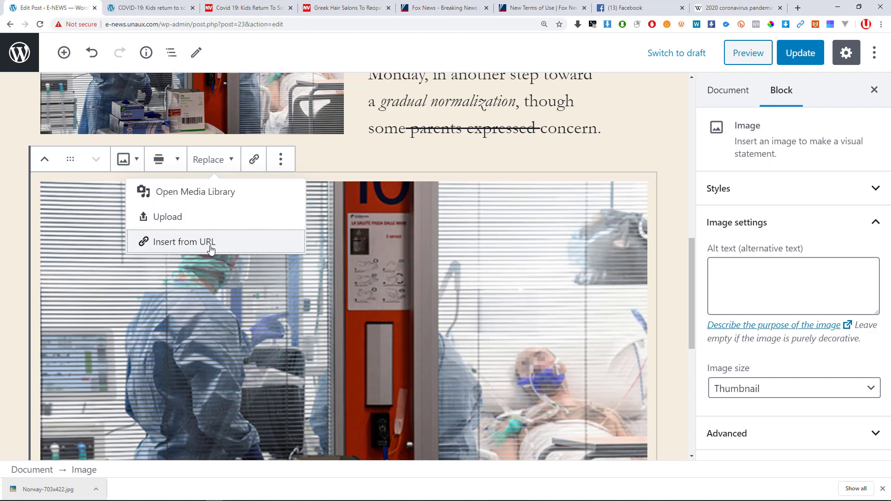
left_click(254, 271)
left_click(254, 160)
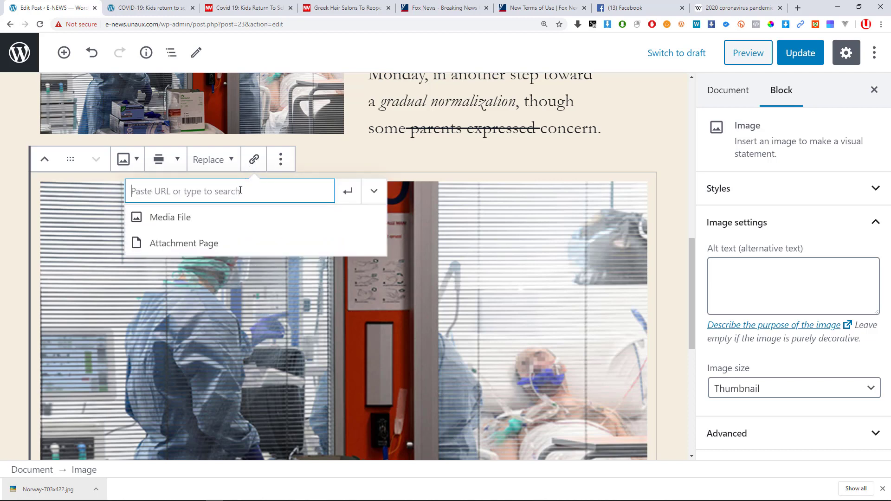
right_click(179, 191)
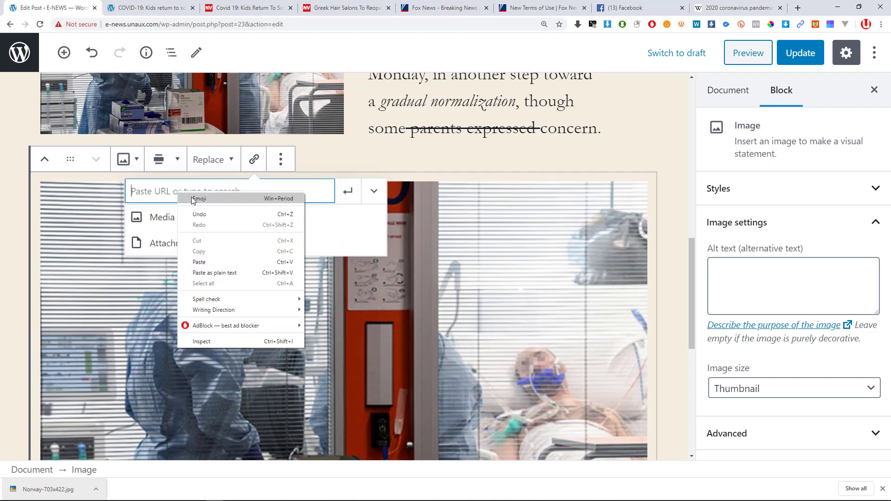
left_click(167, 192)
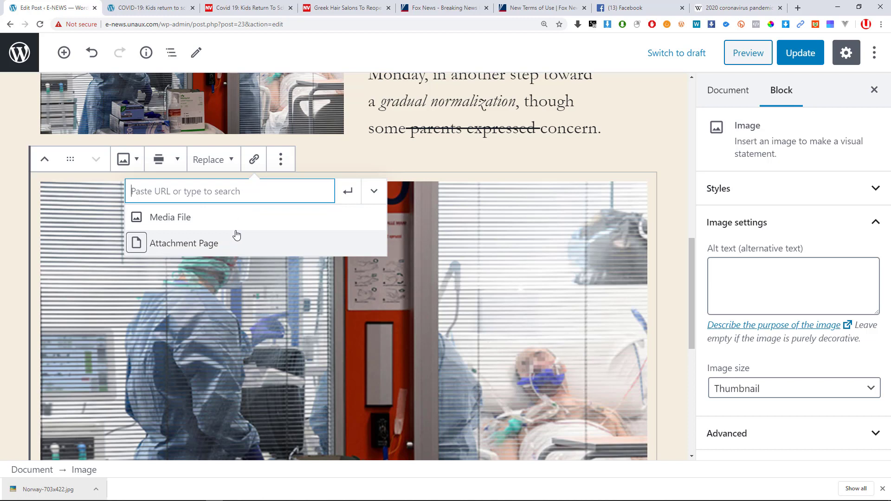
left_click(474, 293)
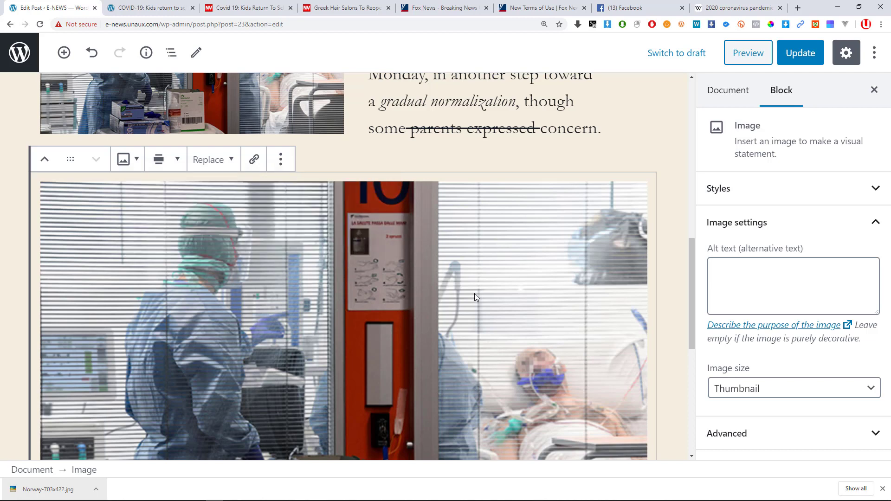
Copy the New Vision article URL and link the hospital image to it.
left_click(155, 6)
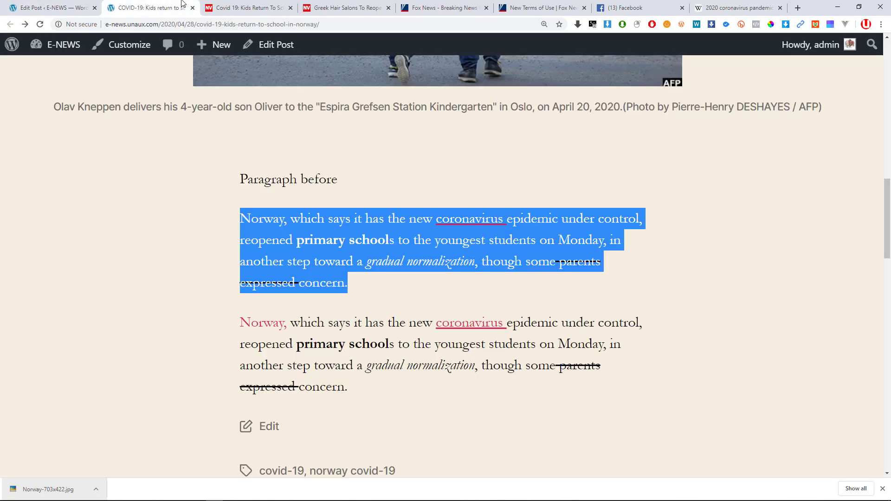
left_click(230, 7)
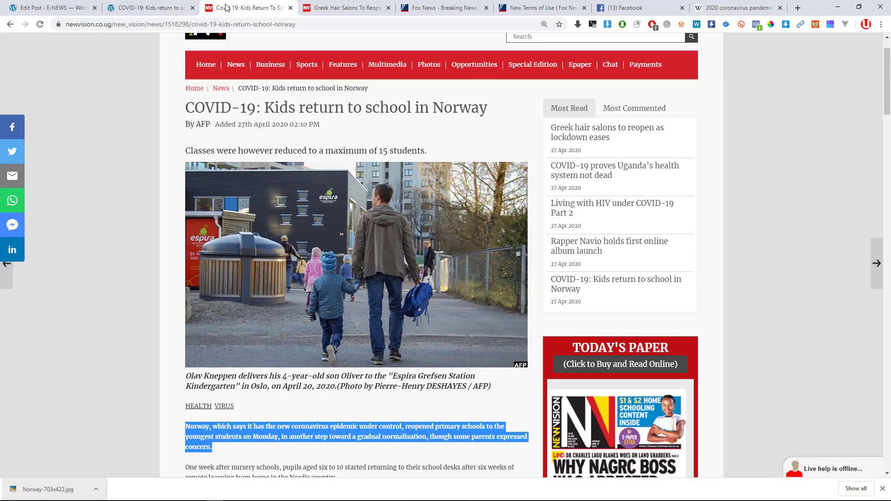
left_click(316, 21)
key("ctrl+c")
left_click(41, 7)
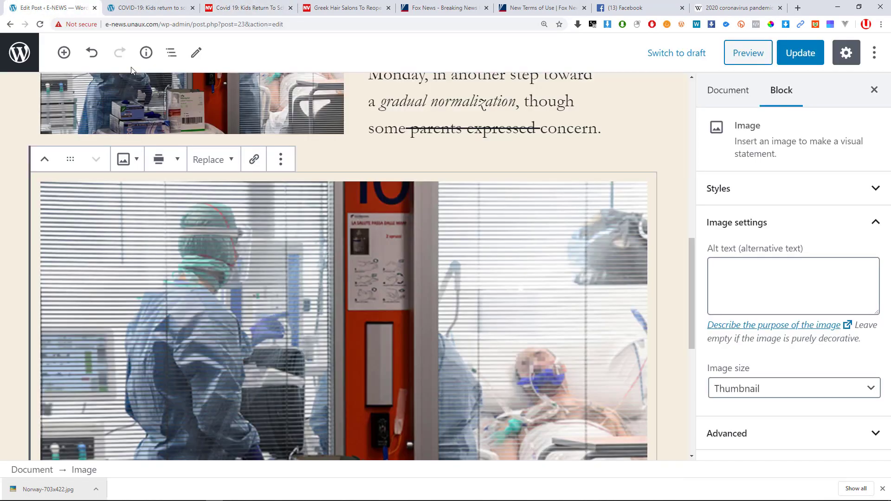
left_click(256, 161)
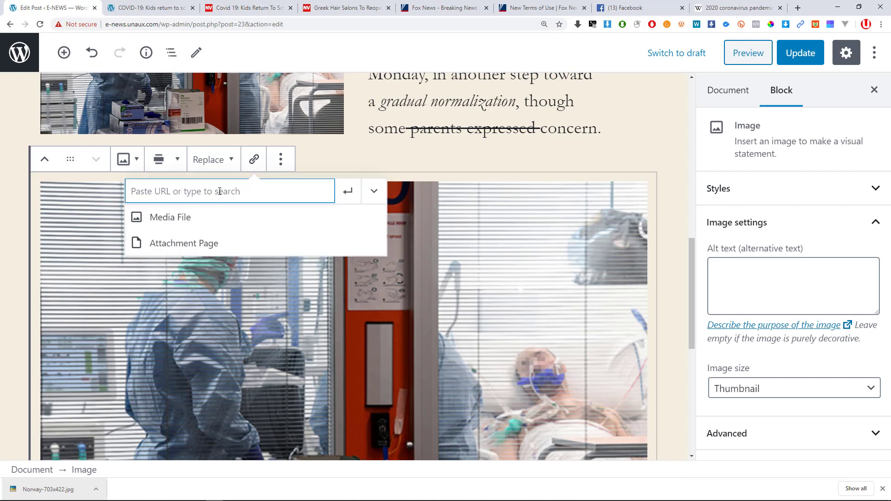
key("ctrl+v")
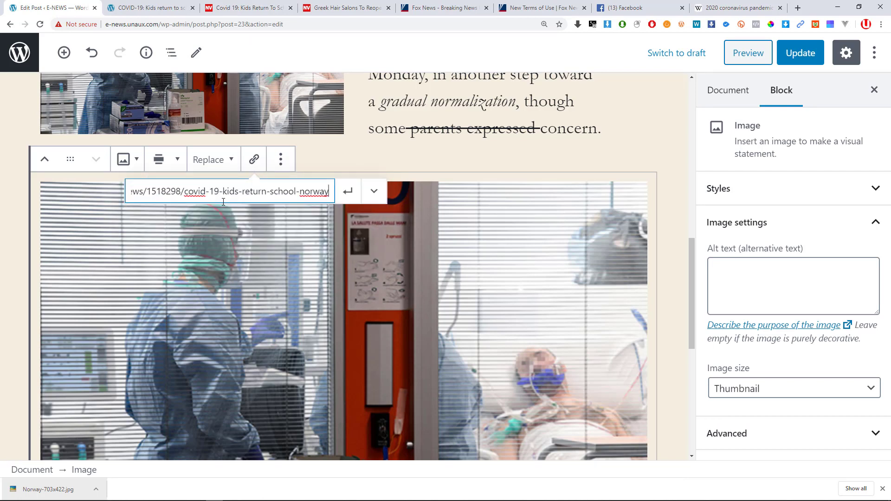
left_click(348, 191)
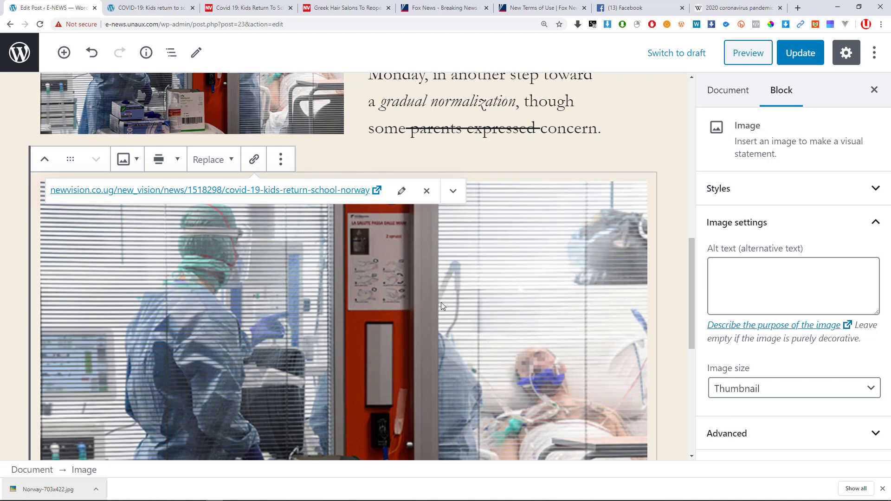
Edit the image link to open in a new tab and save it.
left_click(401, 191)
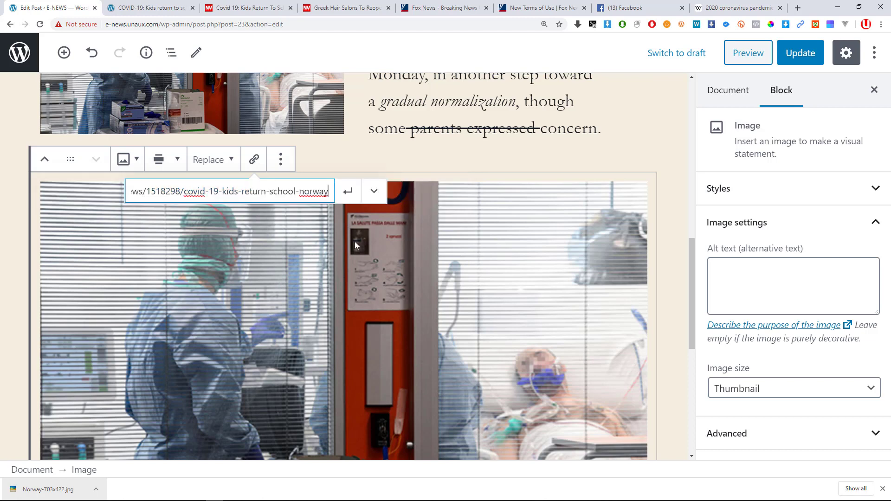
left_click(374, 191)
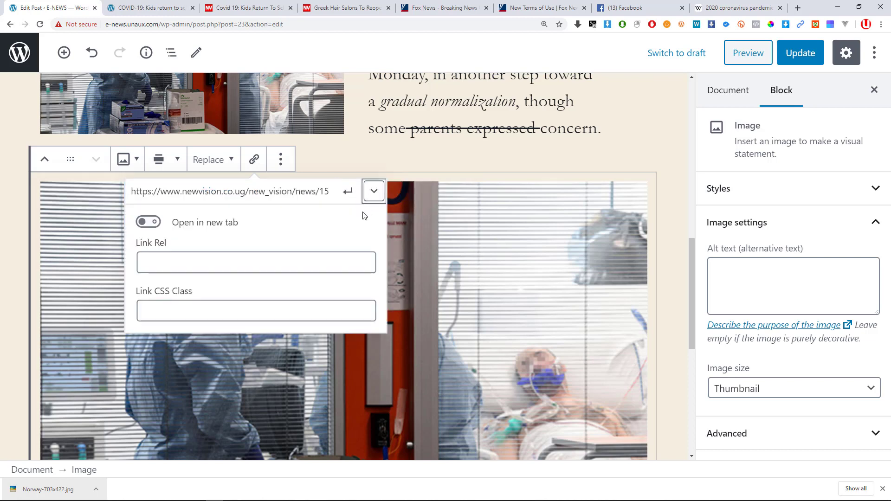
left_click(156, 232)
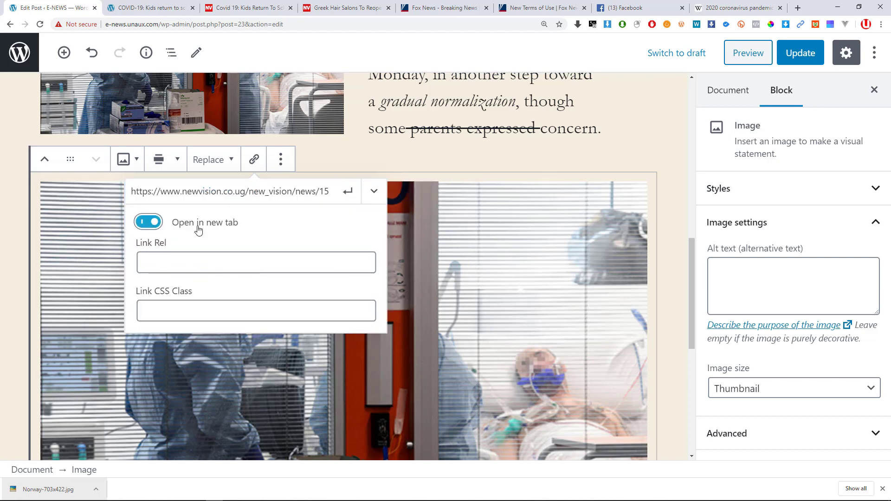
left_click(373, 191)
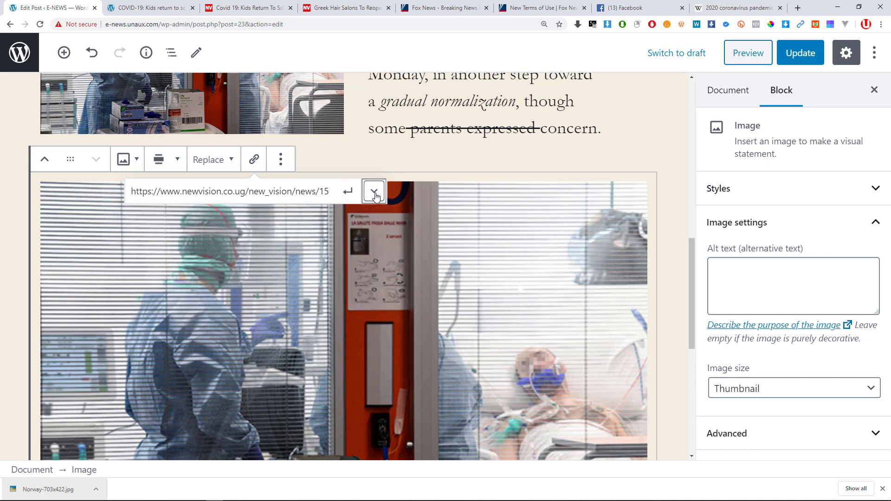
left_click(348, 191)
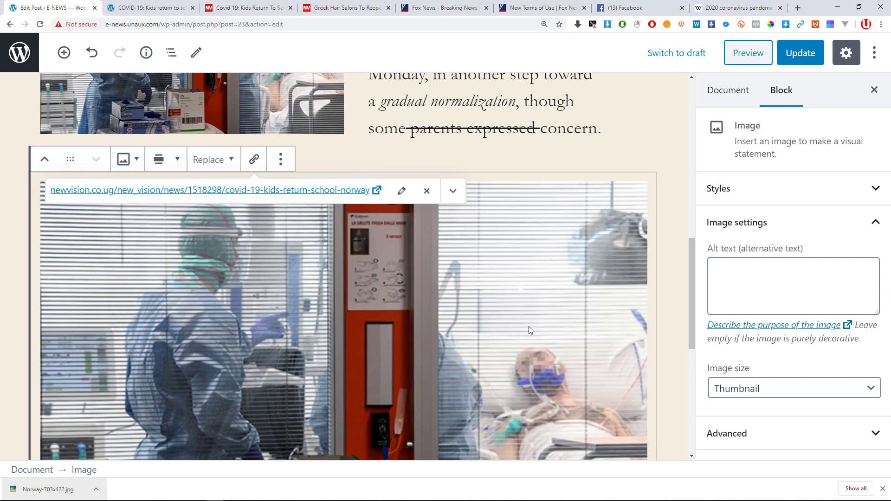
scroll(528, 327, "down", 5)
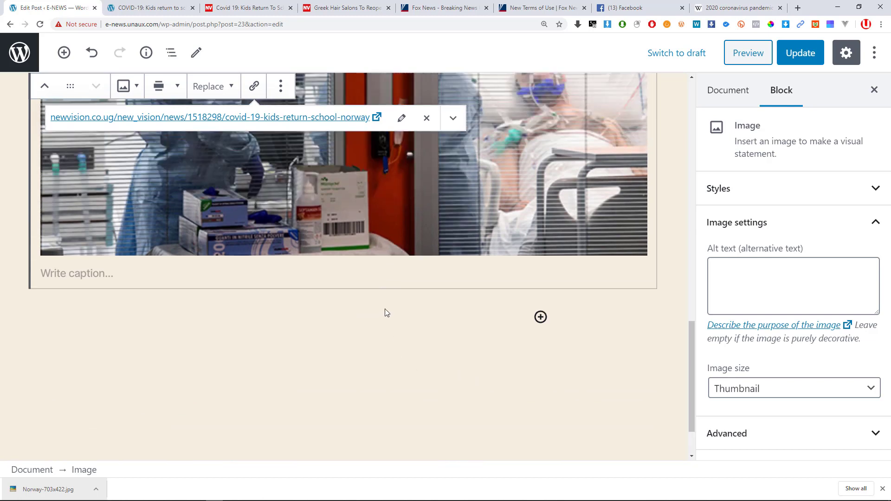
Insert a Heading block from the Most used block list beneath the hospital image.
scroll(168, 213, "up", 1)
scroll(476, 302, "down", 2)
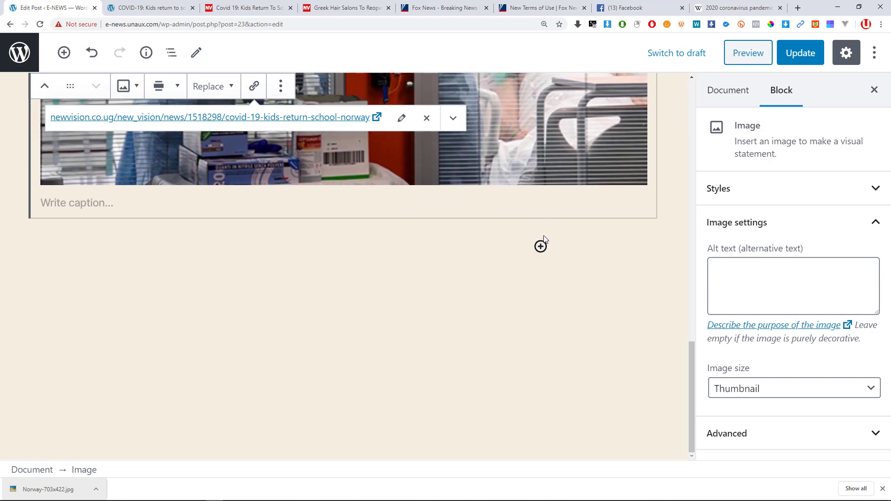
left_click(541, 247)
scroll(604, 355, "down", 2)
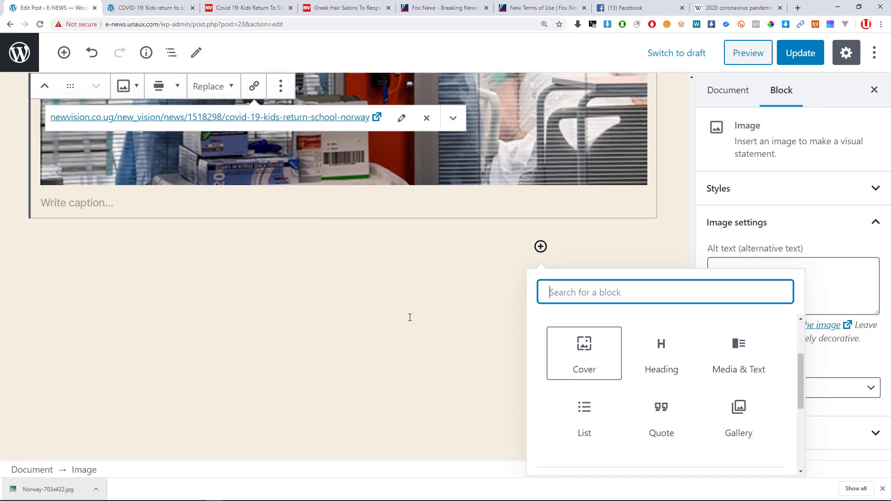
left_click(408, 316)
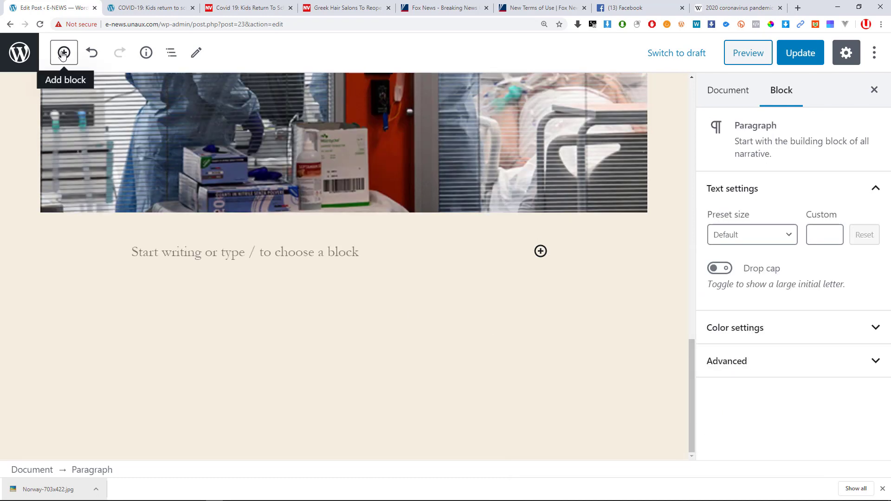
left_click(64, 53)
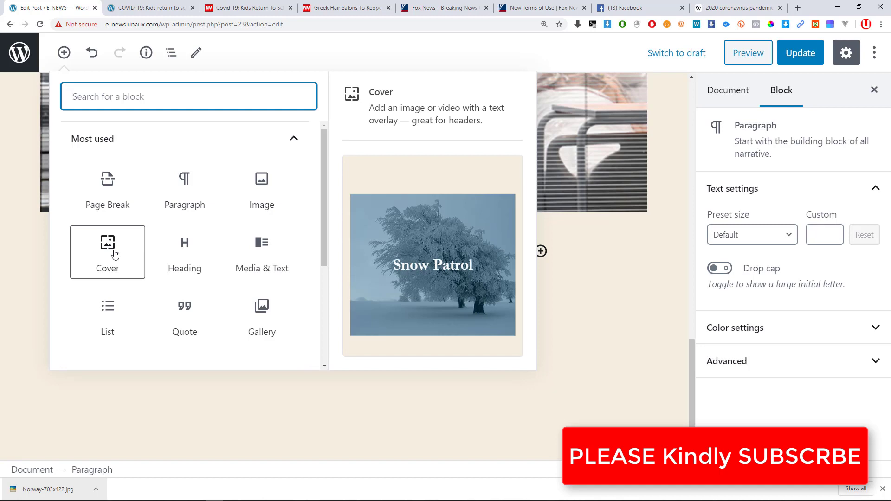
left_click(213, 258)
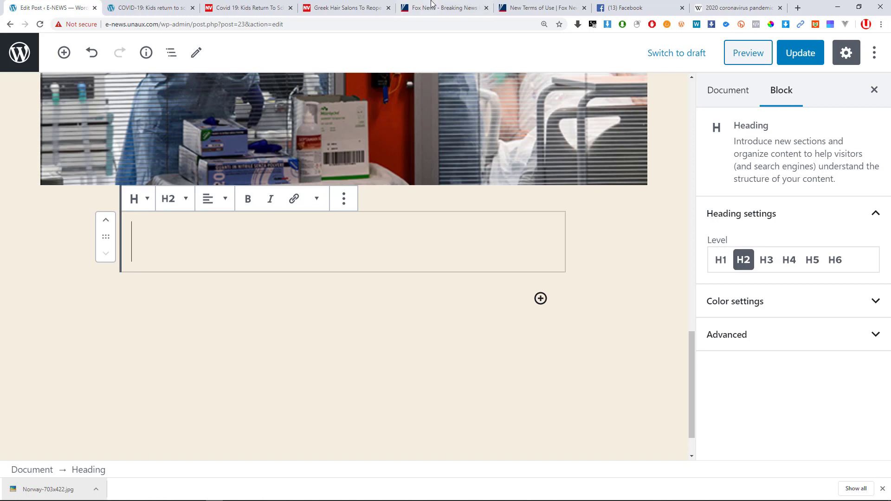
Type 'Africa News' into the new heading.
left_click(267, 6)
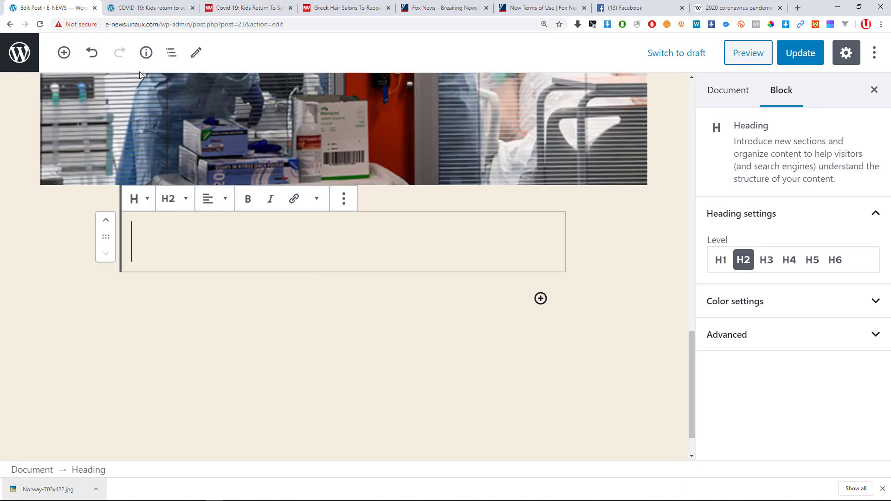
left_click(63, 7)
type("Afric")
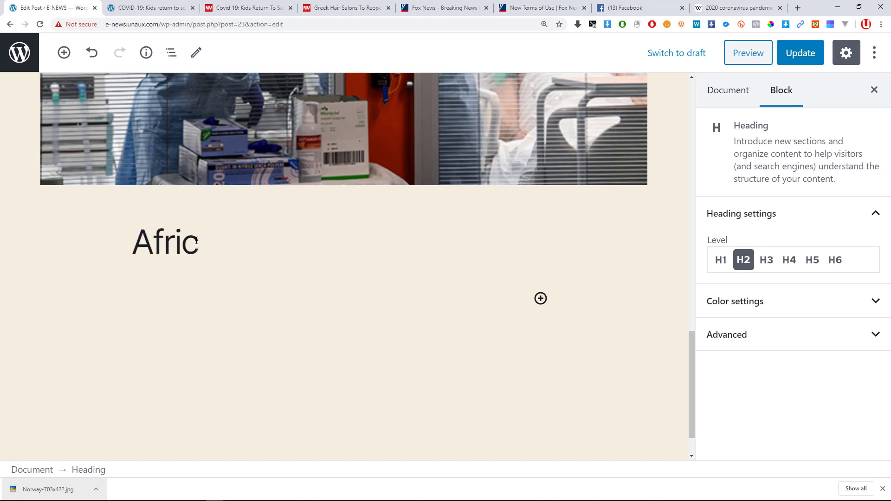
type("a News")
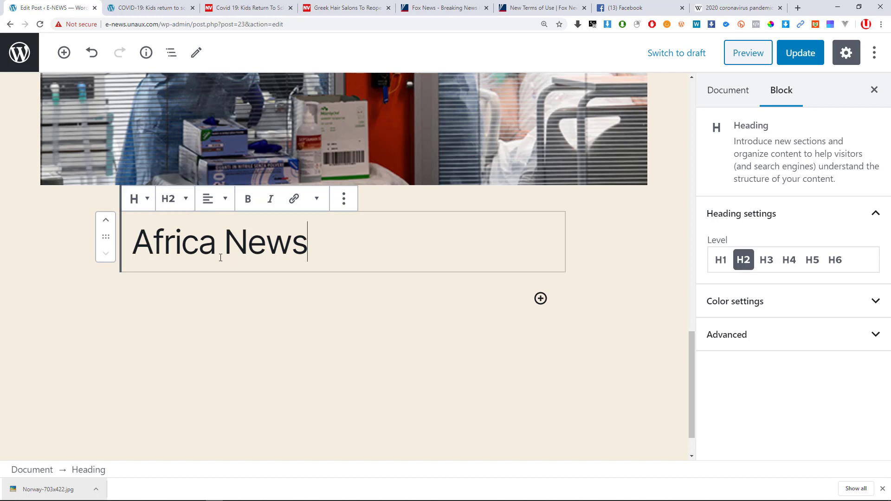
left_click(329, 288)
left_click(315, 251)
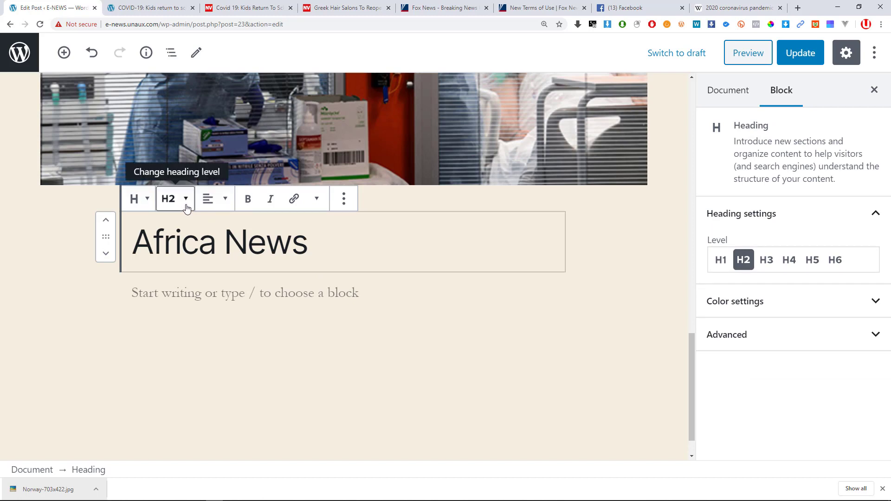
Switch the Africa News heading to H3, then back to H2.
left_click(186, 200)
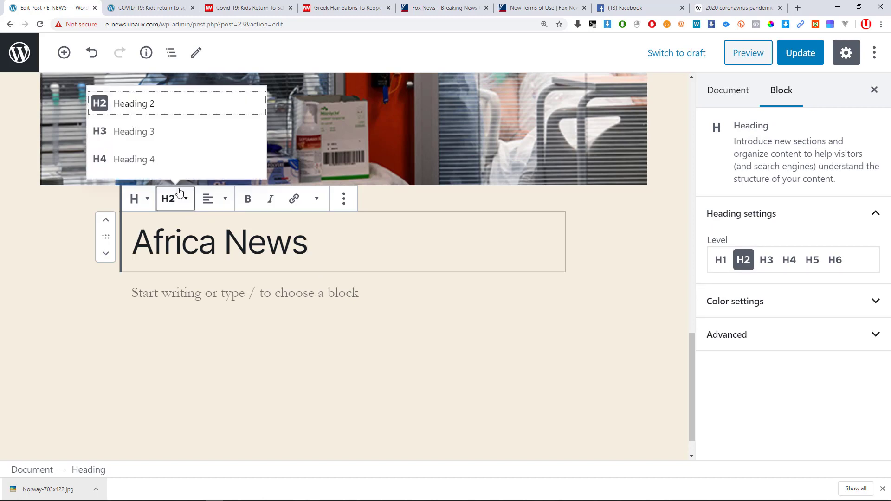
left_click(152, 142)
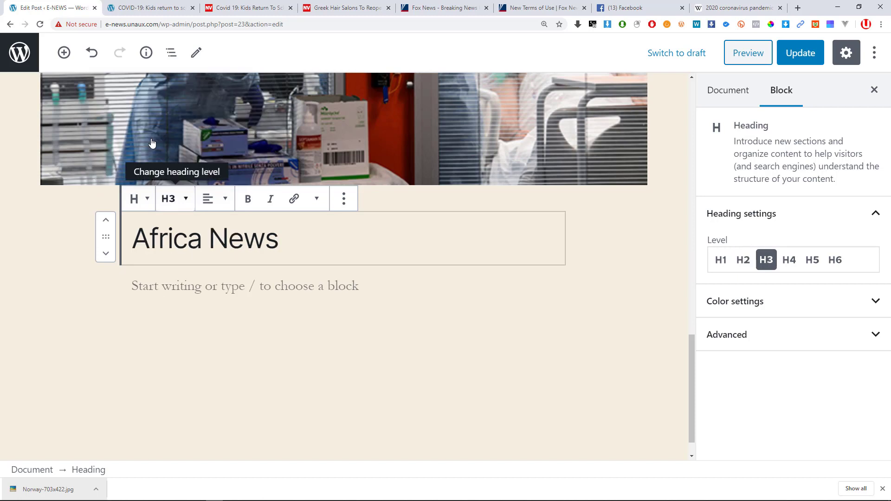
left_click(175, 200)
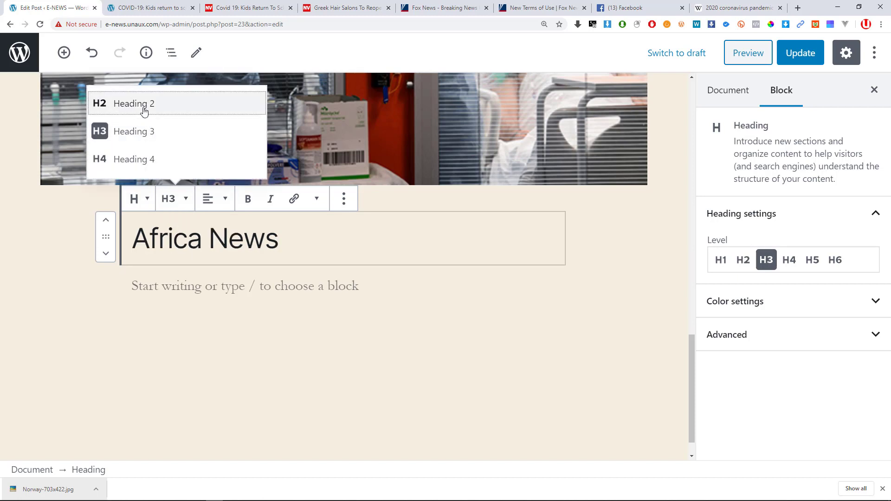
left_click(142, 109)
left_click(221, 288)
left_click(292, 241)
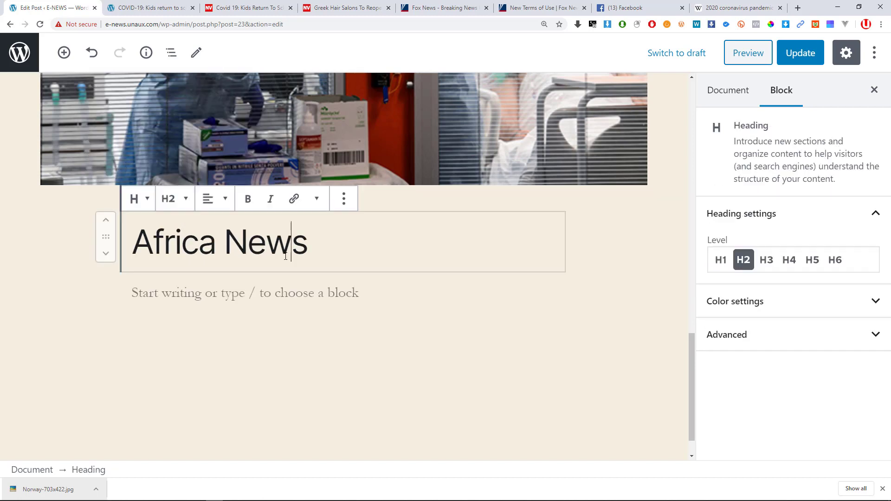
Insert a new heading below Africa News and set it to level H3.
left_click(326, 272)
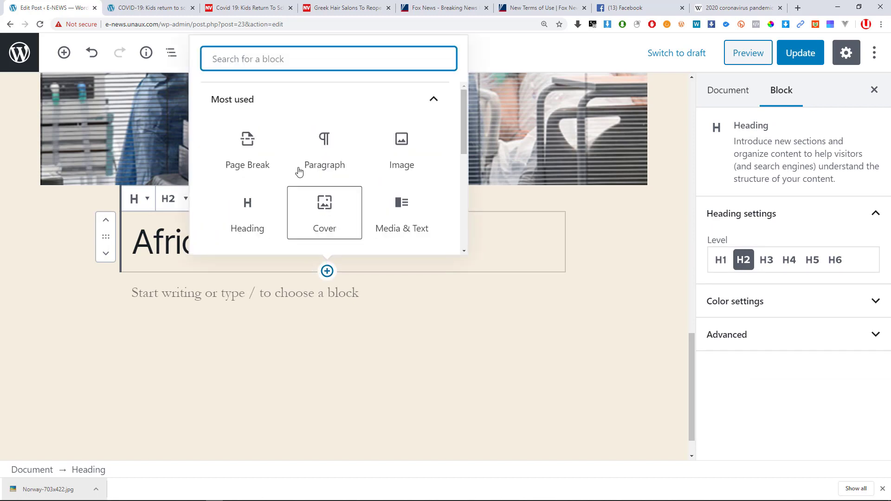
scroll(323, 229, "down", 1)
left_click(268, 179)
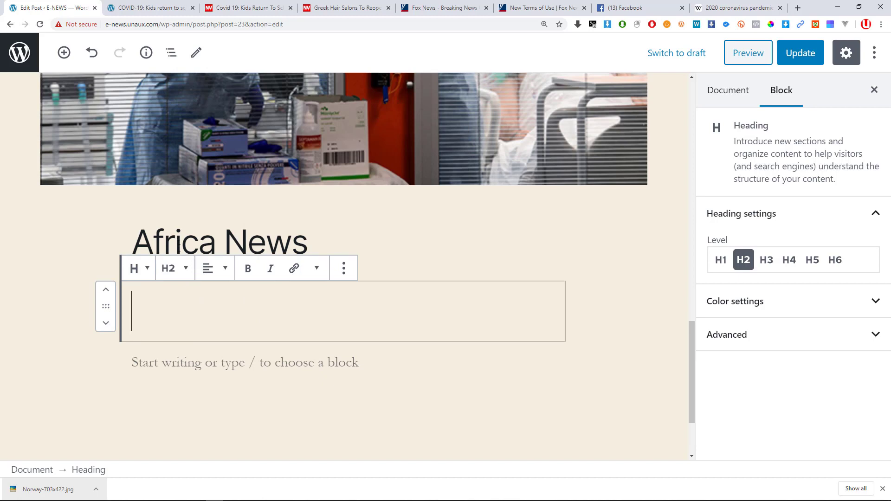
left_click(182, 268)
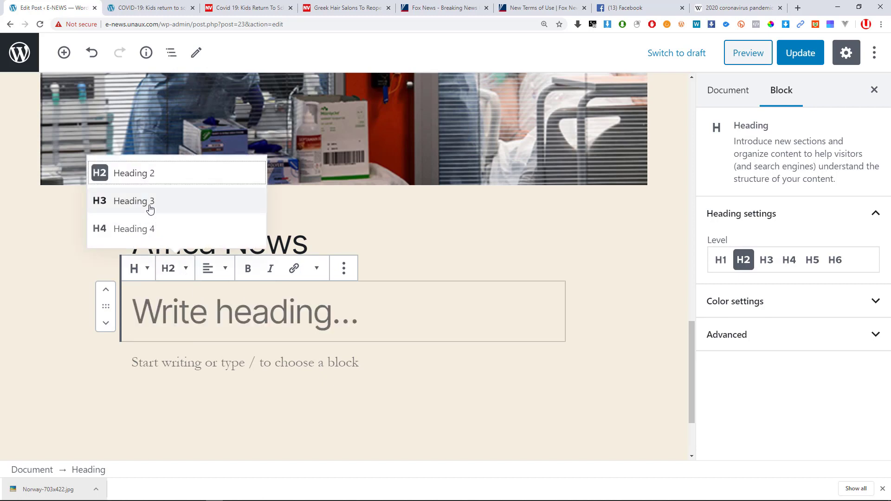
left_click(122, 202)
Type 'African Politics' in the heading, removing the stray semicolon and restoring the missing 'l'.
left_click(209, 320)
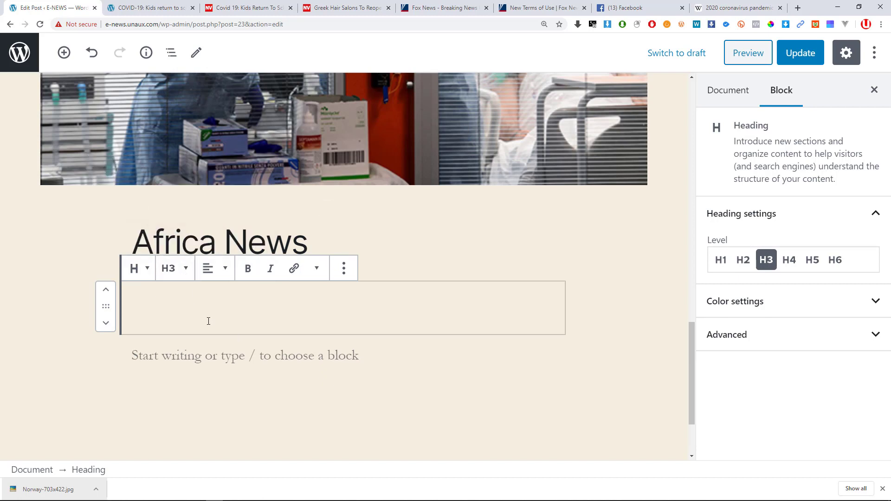
type("Afric")
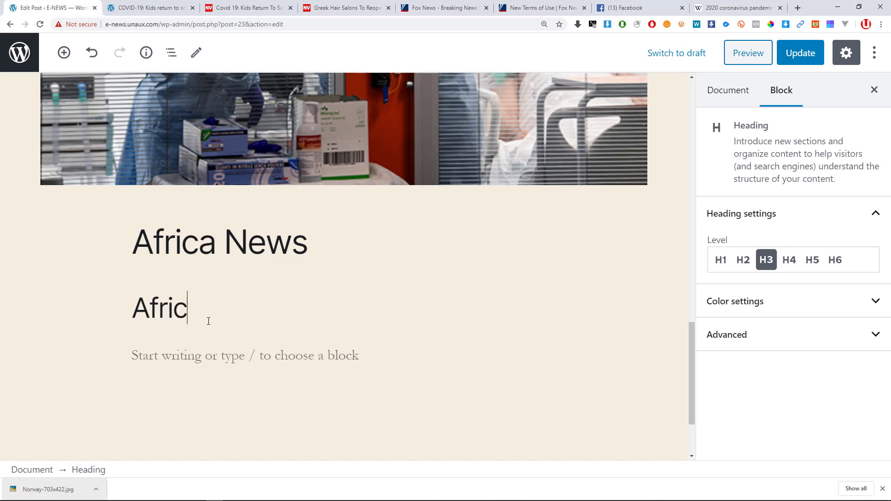
type("an Po")
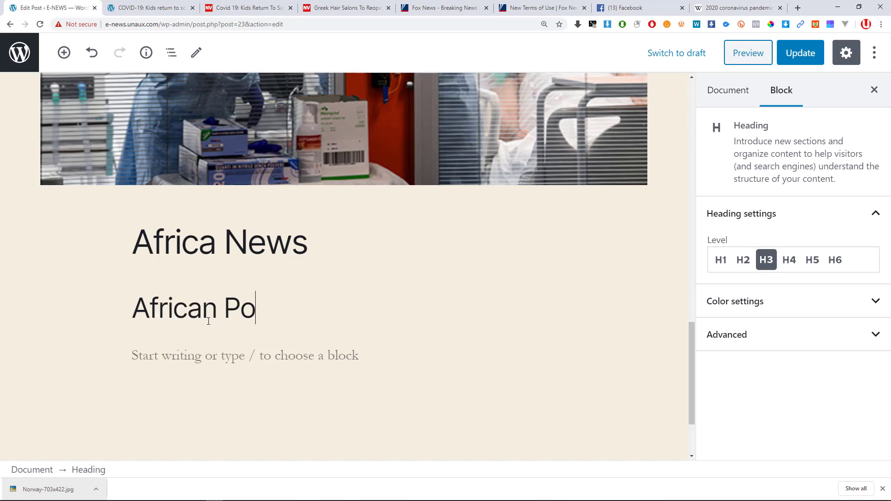
type(";itics")
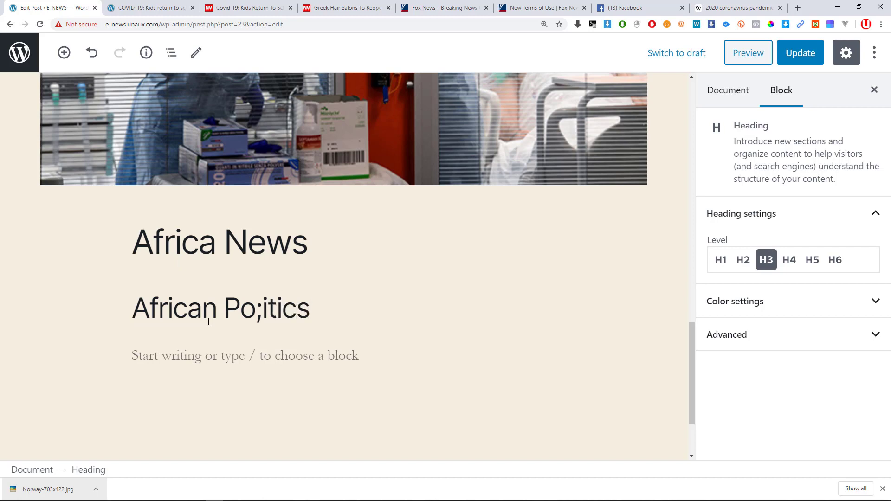
key("Left")
key("Left")
key("Left")
key("Left")
key("Left")
key("BackSpace")
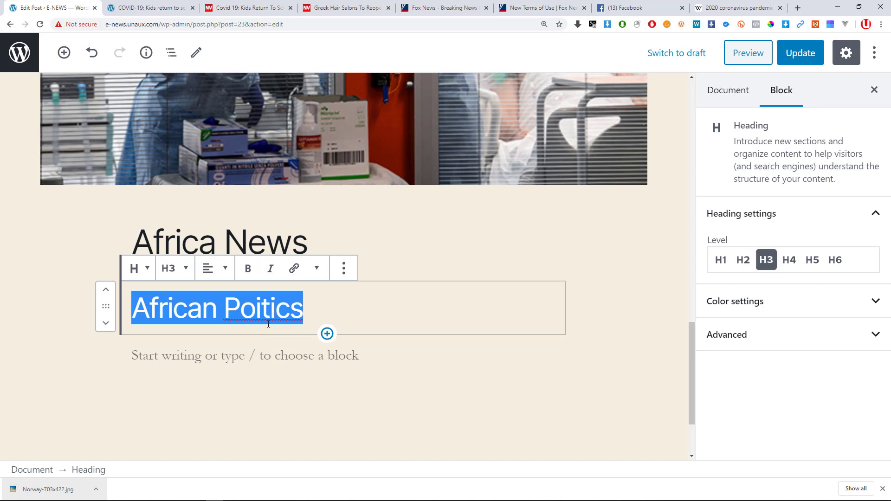
left_click(255, 308)
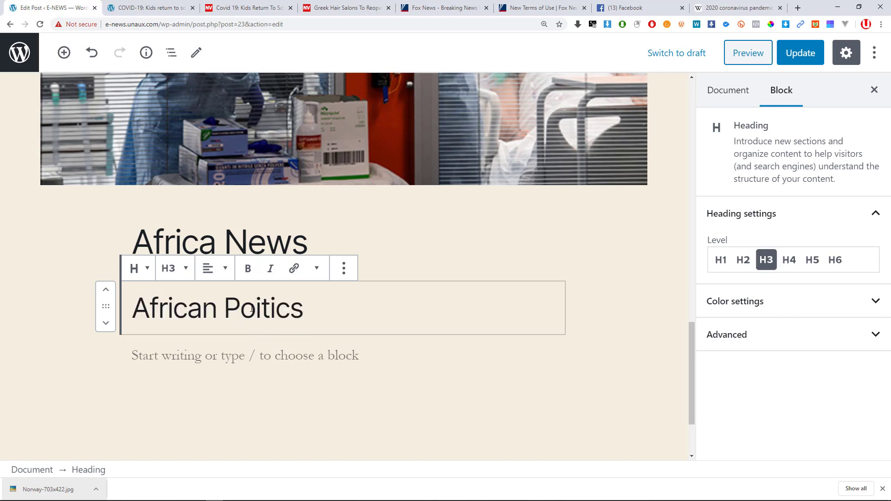
type("l")
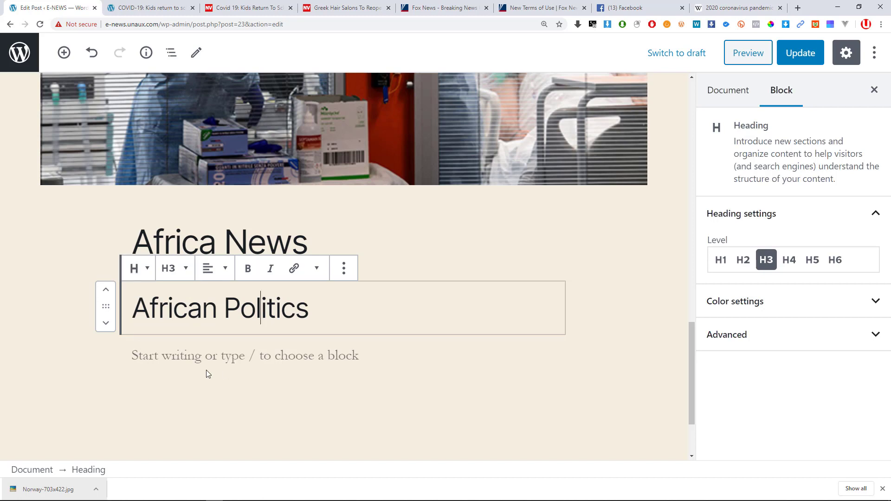
Insert a new heading below African Politics and set it to level H3.
left_click(327, 334)
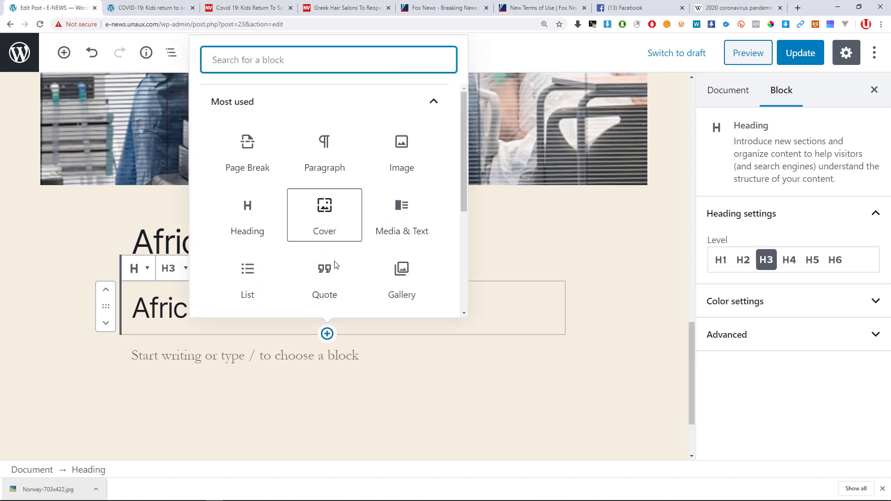
left_click(249, 218)
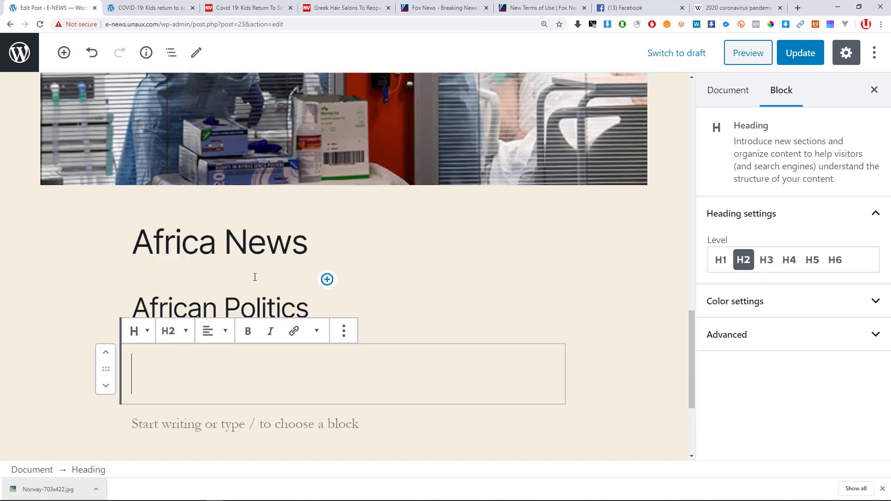
left_click(183, 337)
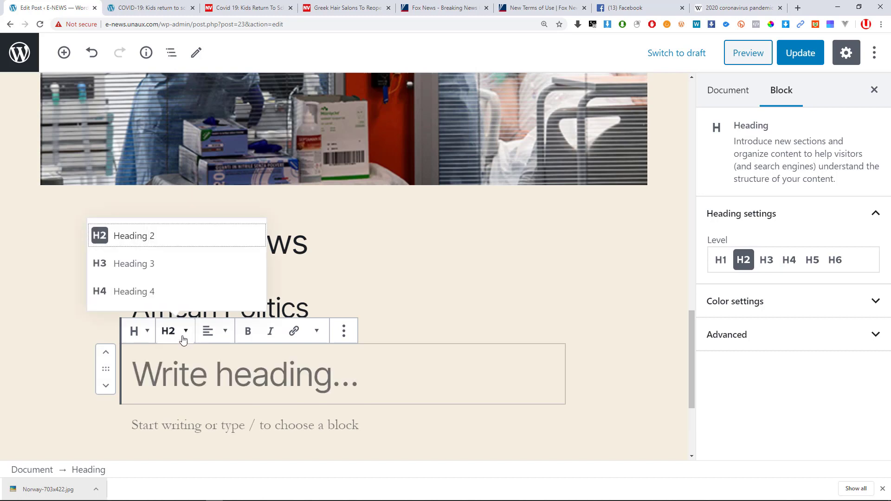
left_click(125, 265)
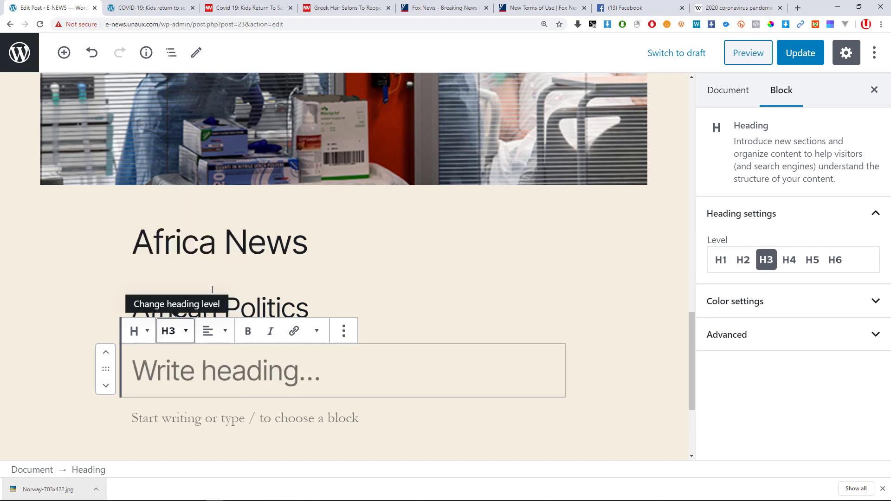
Type 'African Food' in the new heading, undoing an accidentally pasted link.
left_click(207, 358)
type("https://www.newvision.co.ug/new_vision/news/1518298/covid-19-kids-return-school-norway")
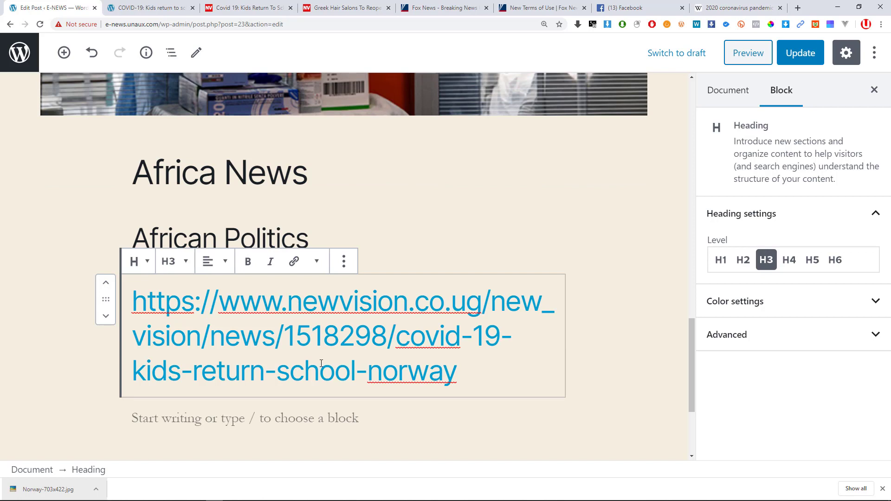
key("ctrl+z")
type("A")
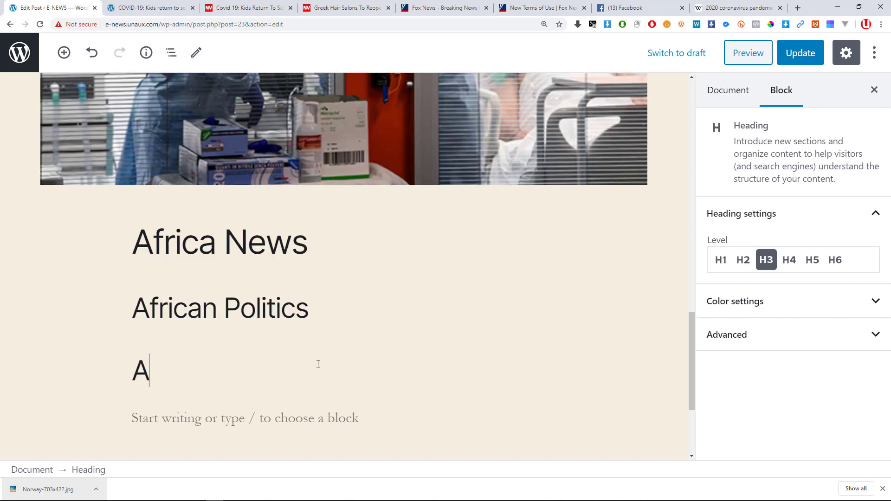
type("frican Food")
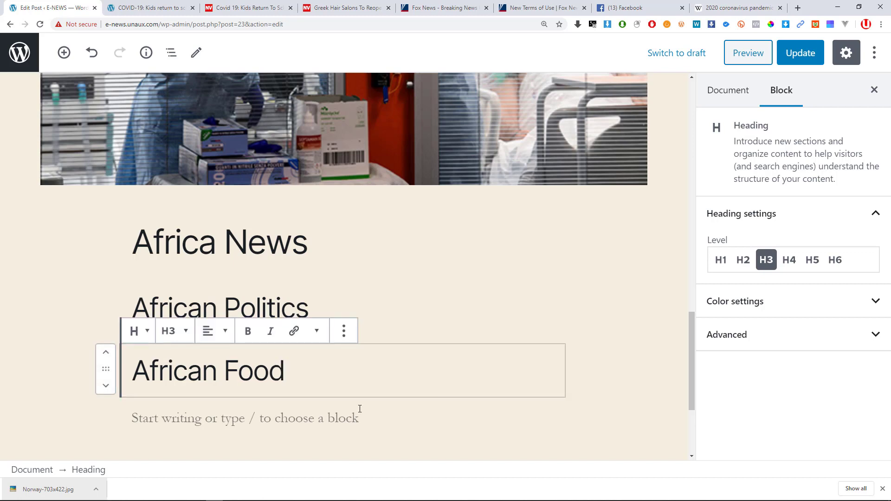
scroll(306, 354, "down", 2)
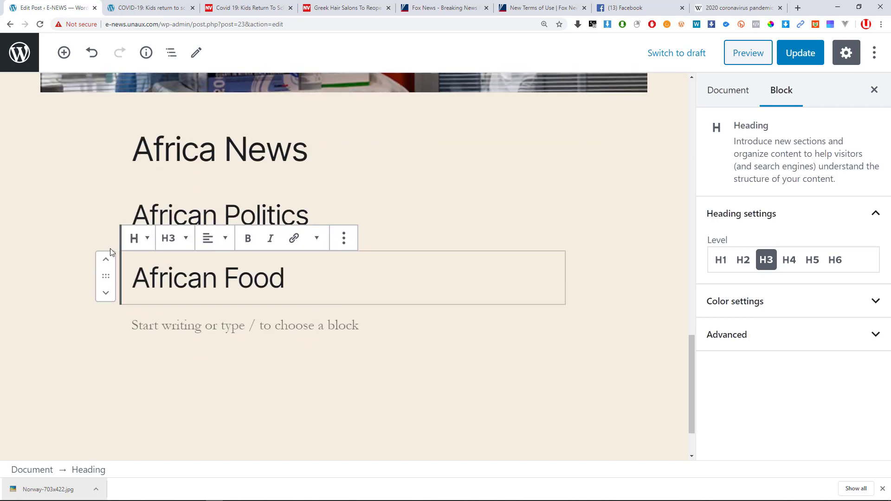
left_click(143, 231)
left_click(269, 224)
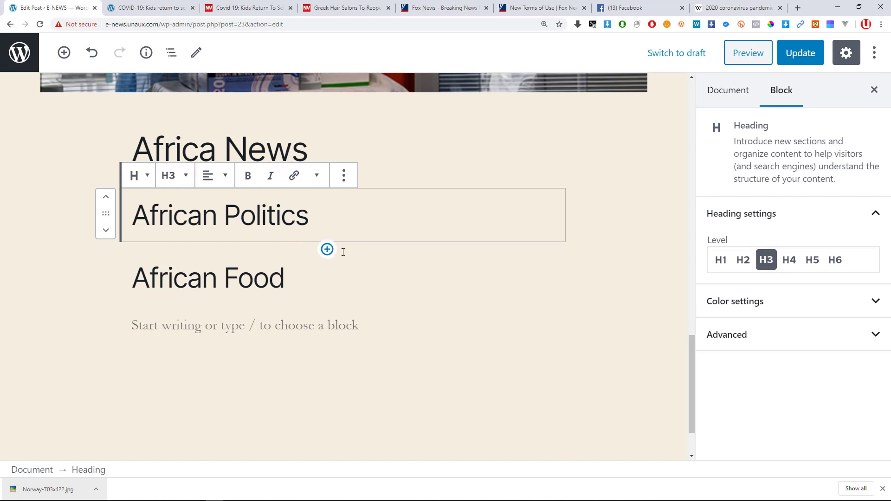
left_click(327, 249)
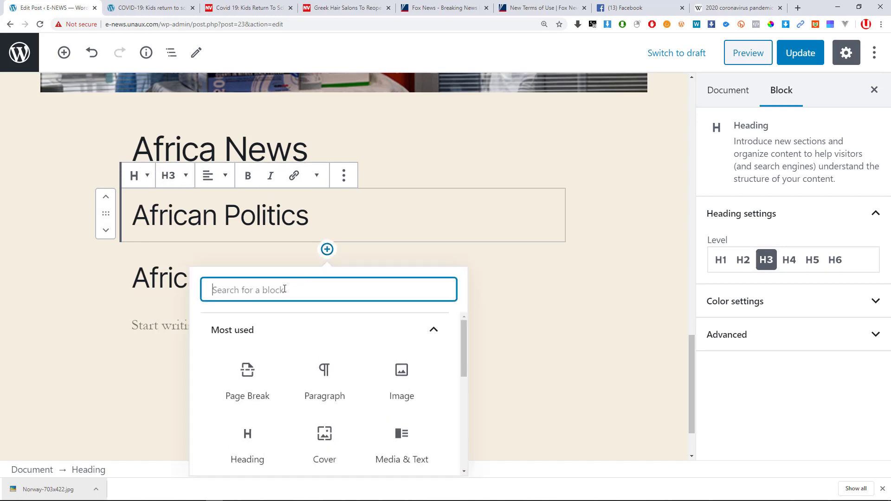
Add the paragraph 'this is a simple paragraph.....', correcting 'paragram' via spelling suggestions.
left_click(340, 373)
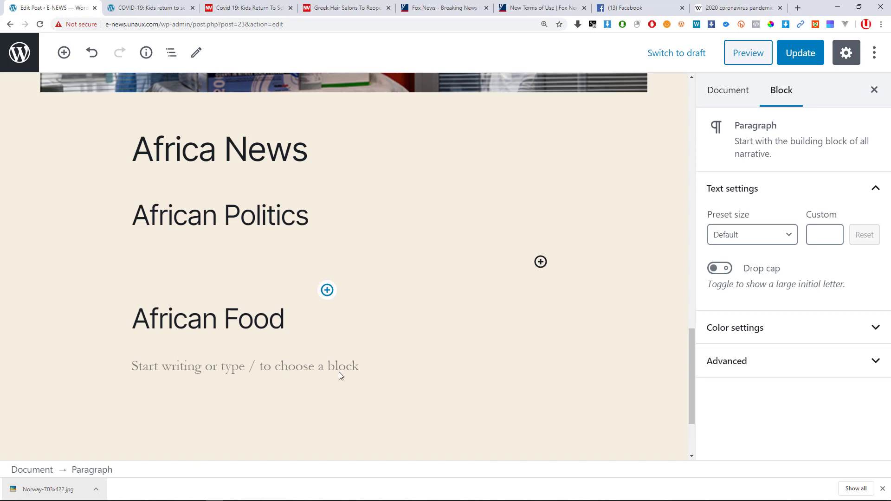
type("this is ")
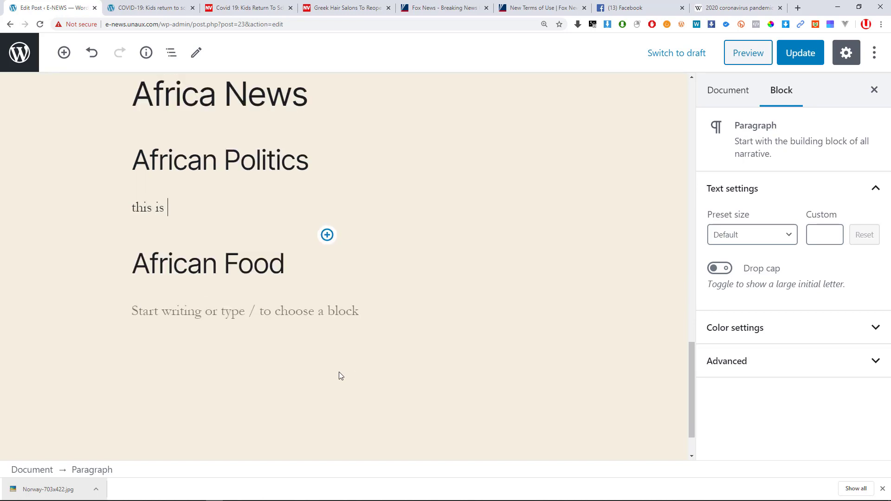
type("a simple paragram")
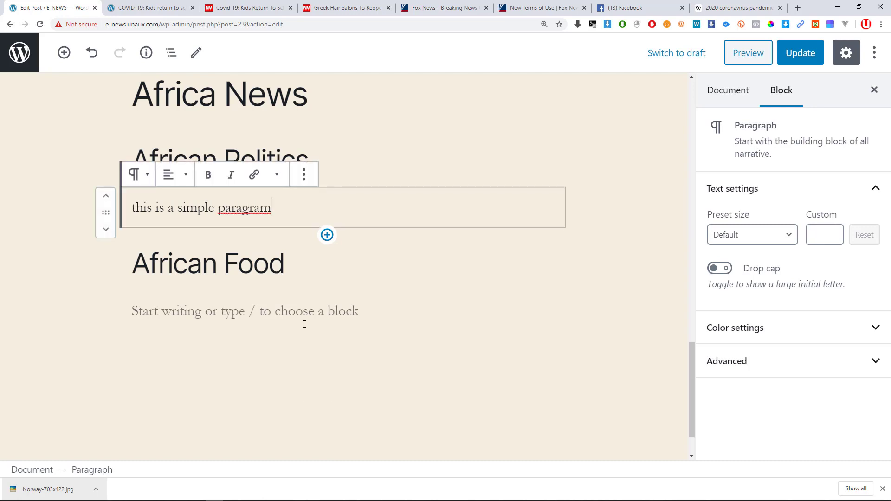
right_click(257, 215)
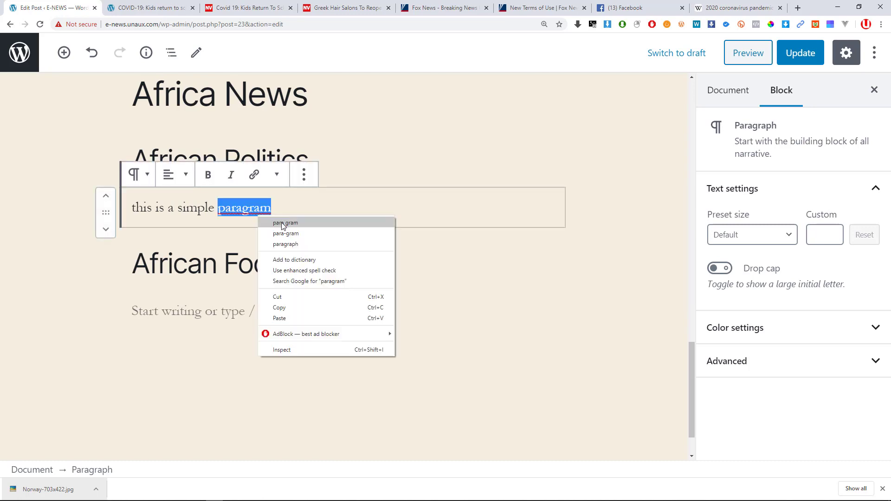
left_click(285, 244)
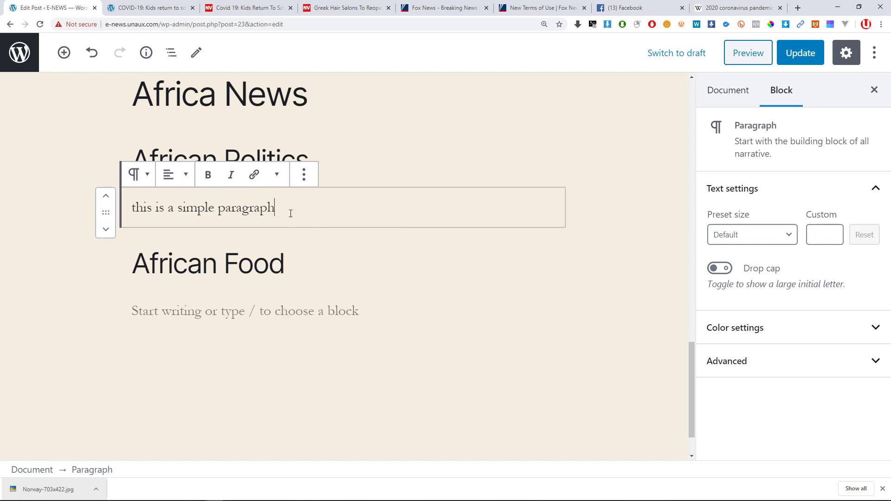
type(".....")
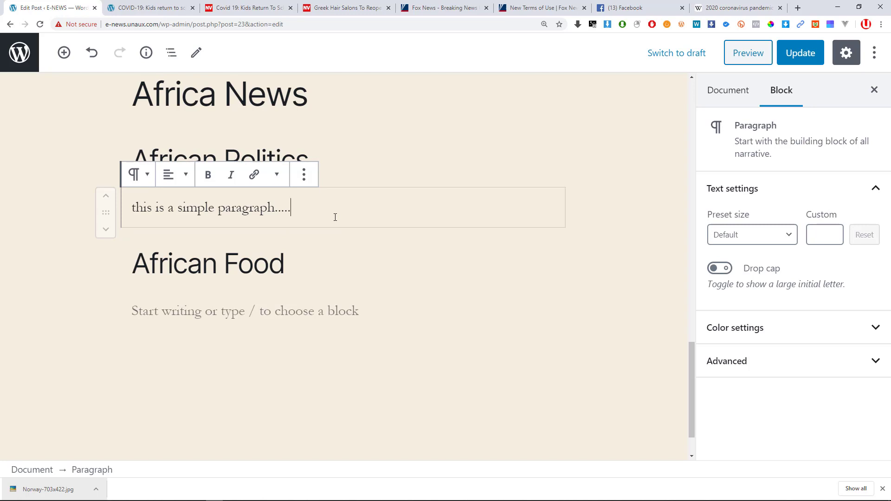
scroll(332, 220, "up", 2)
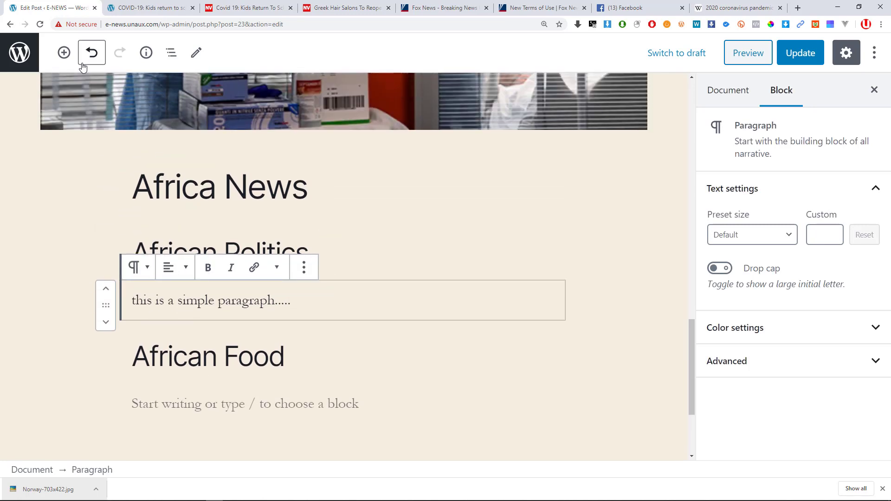
left_click(65, 52)
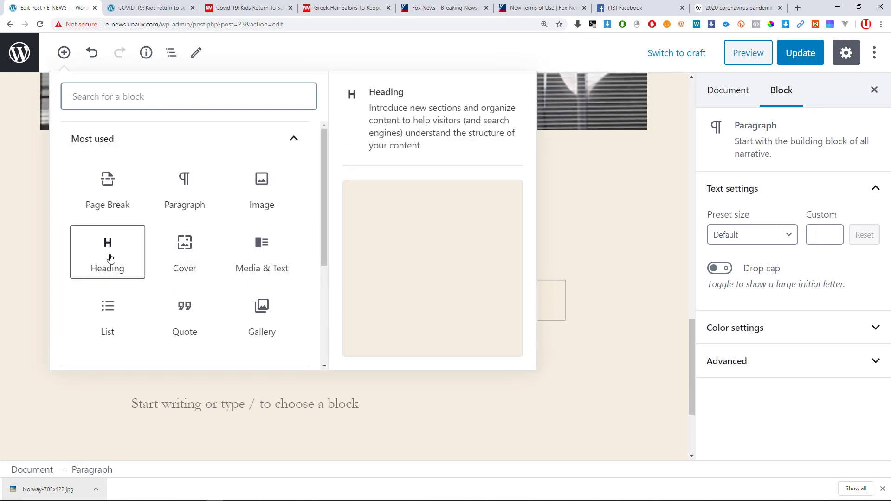
left_click(107, 253)
left_click(174, 321)
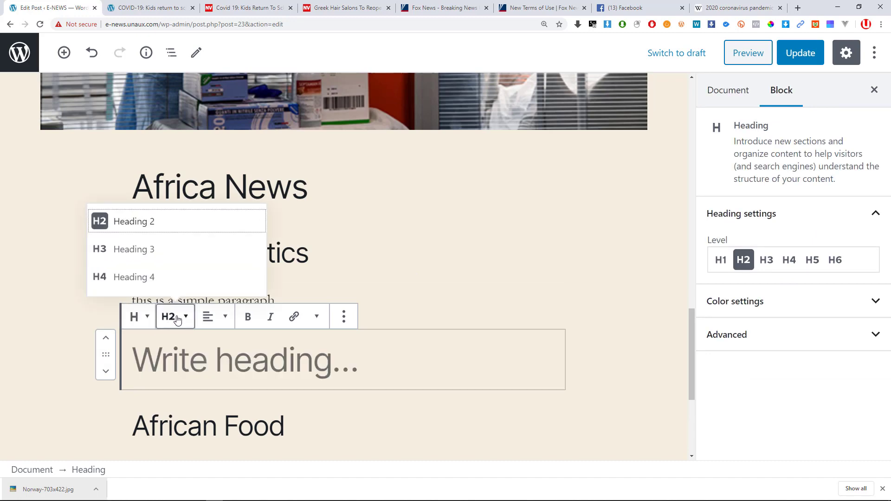
left_click(344, 316)
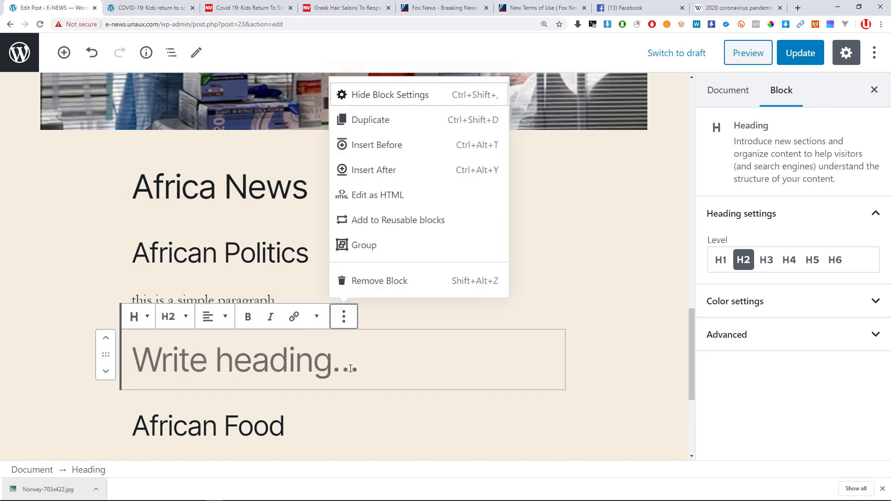
left_click(361, 281)
scroll(363, 281, "up", 10)
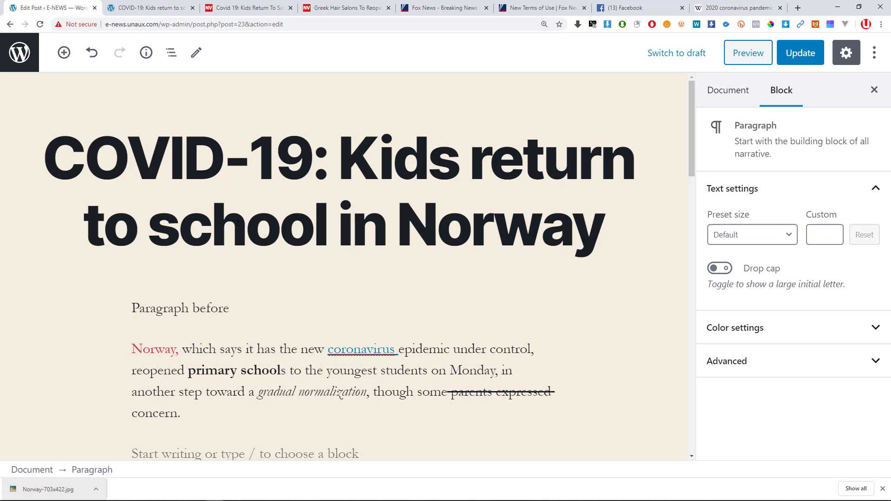
scroll(246, 218, "down", 8)
scroll(255, 213, "up", 6)
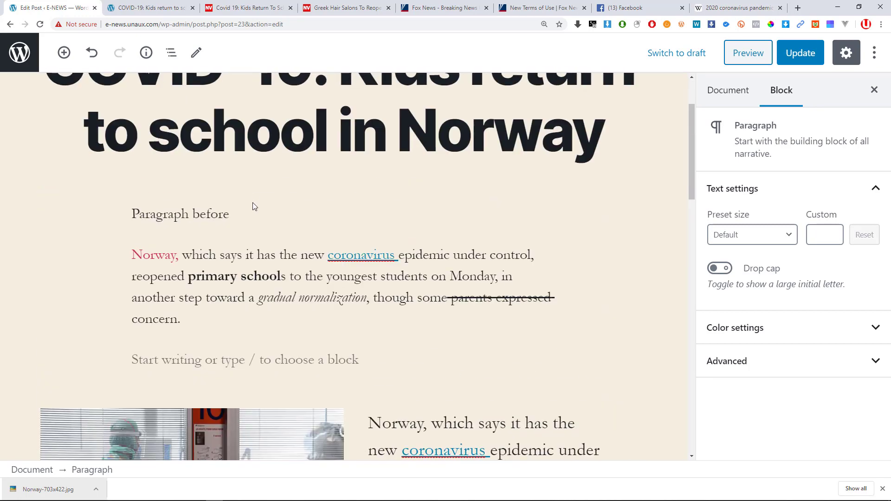
scroll(253, 206, "up", 2)
scroll(473, 213, "down", 15)
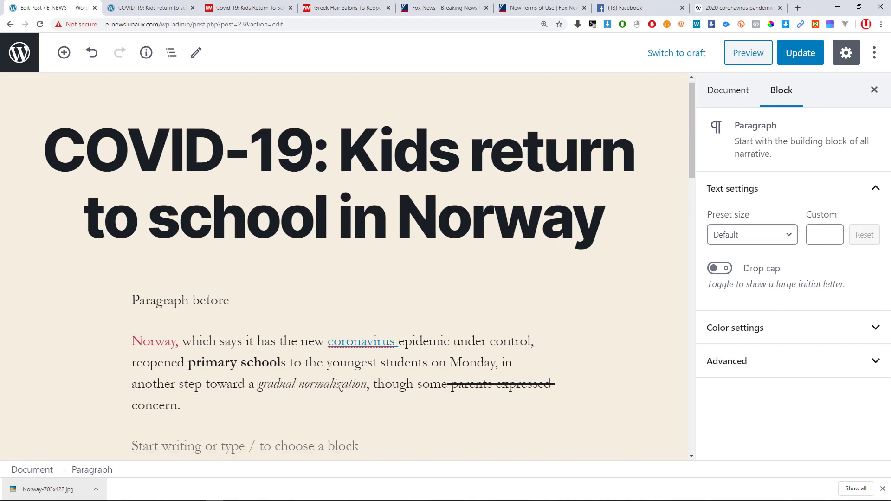
scroll(348, 259, "down", 4)
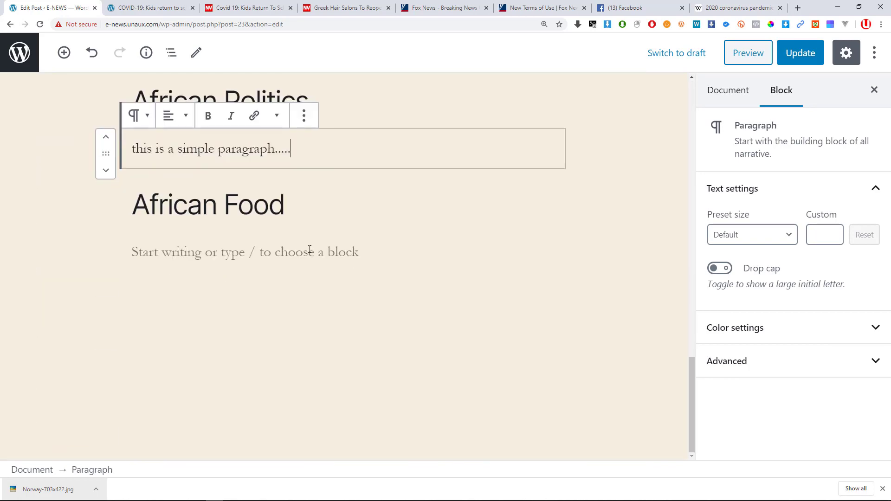
scroll(279, 258, "up", 2)
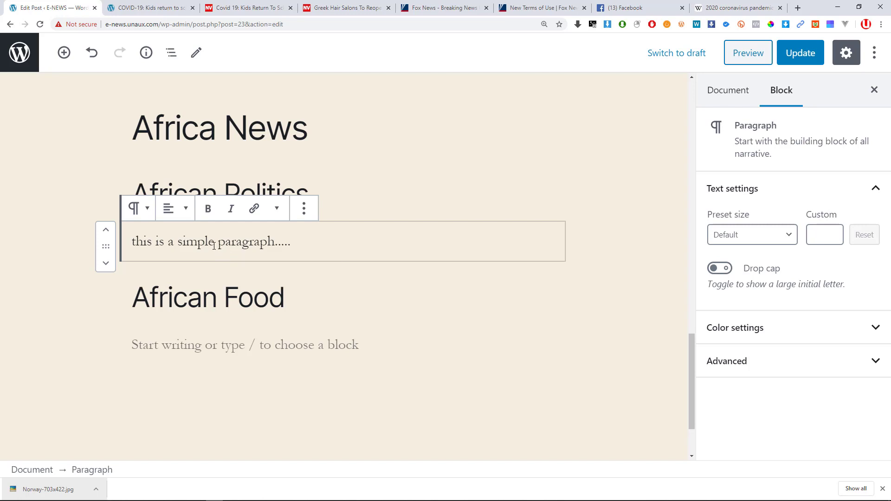
left_click(184, 216)
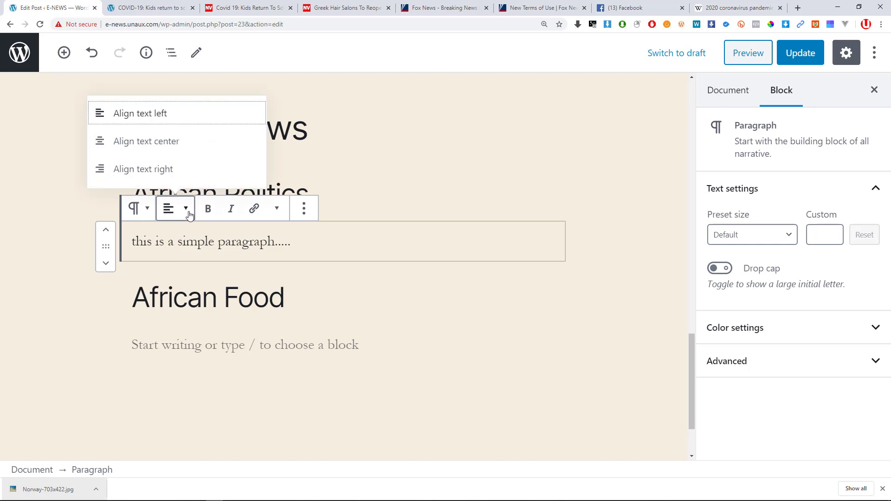
left_click(418, 179)
left_click(246, 131)
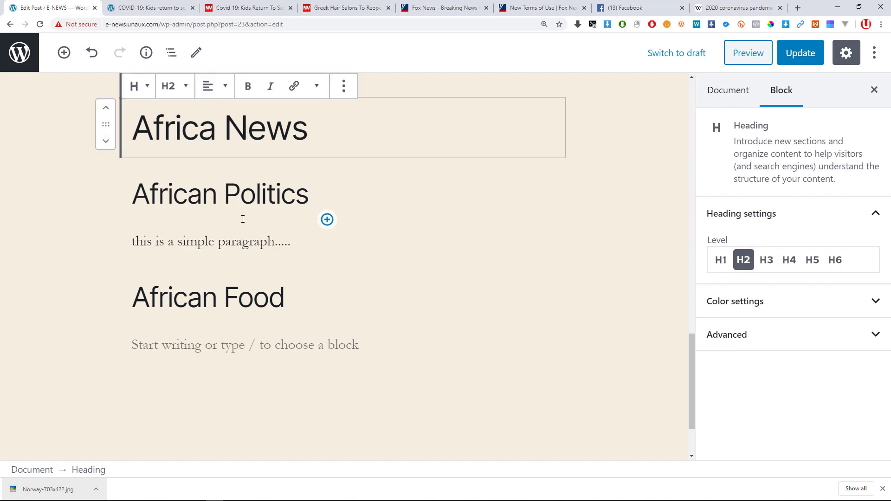
left_click(216, 197)
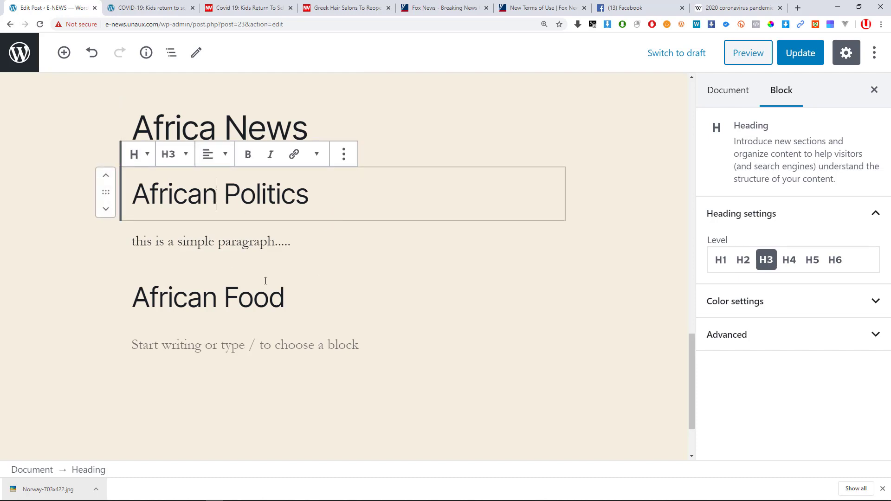
left_click(187, 297)
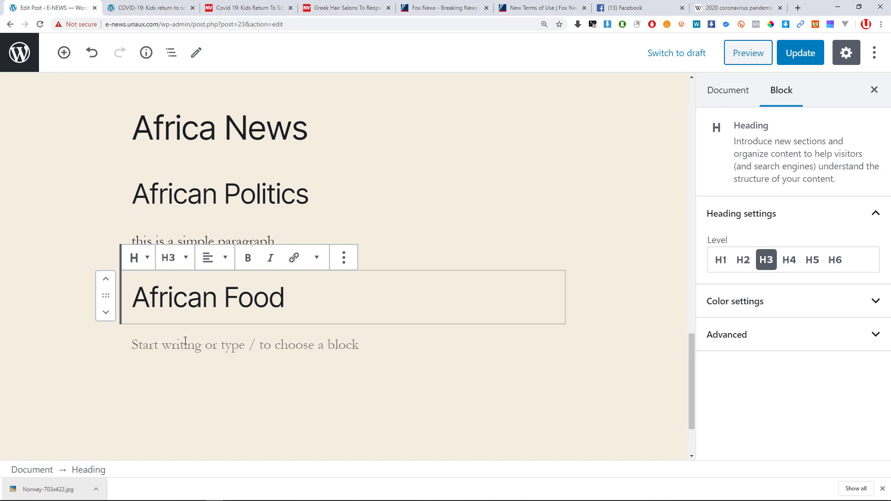
left_click(253, 345)
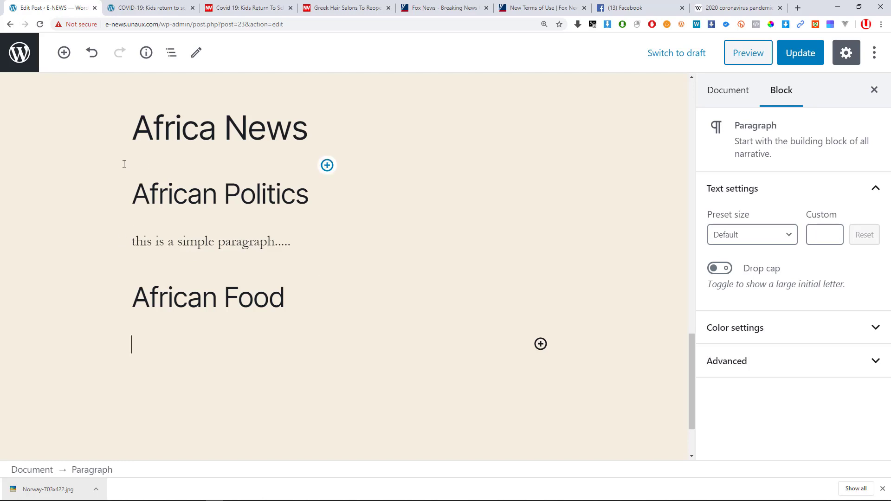
Make the word 'Food' bold in the African Food heading.
left_click(216, 131)
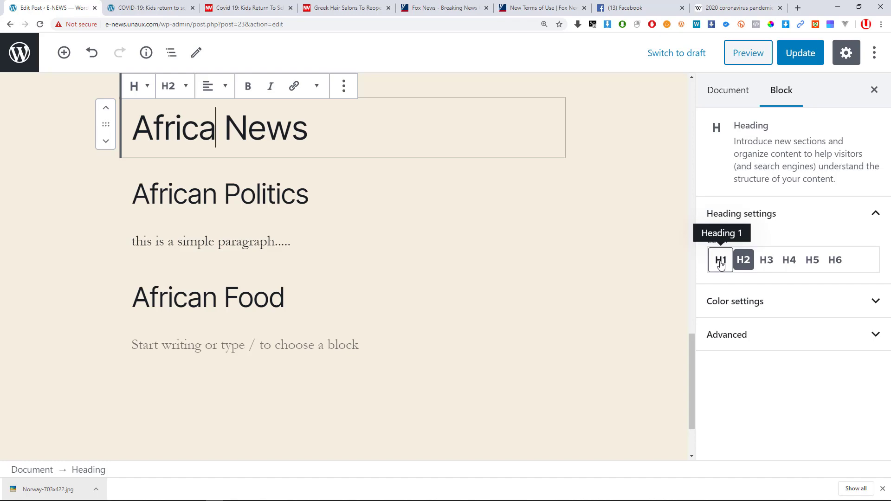
scroll(410, 211, "up", 12)
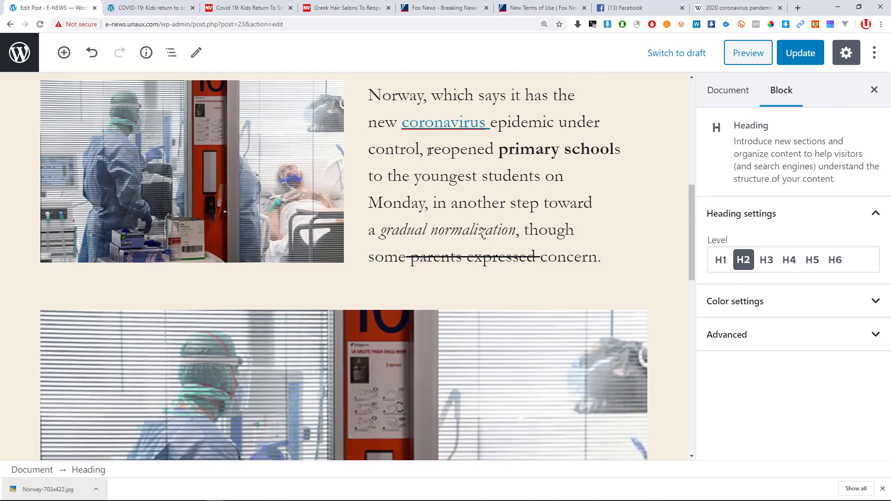
scroll(428, 151, "up", 10)
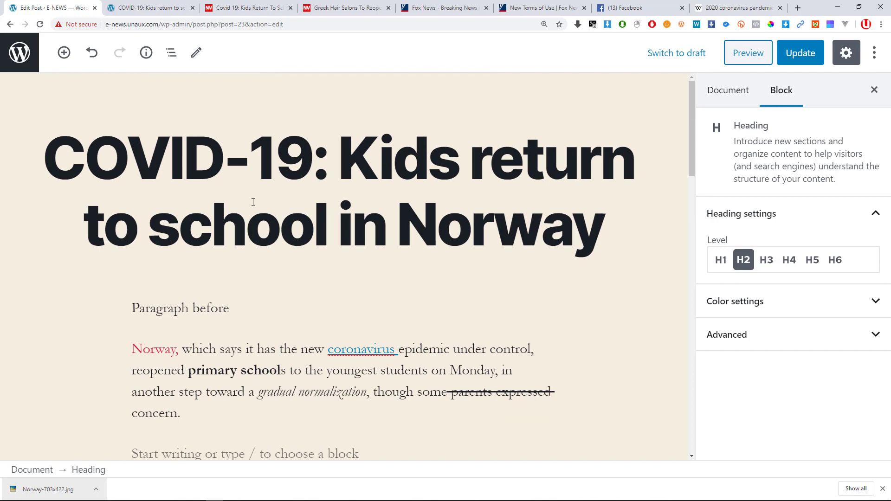
scroll(253, 207, "down", 15)
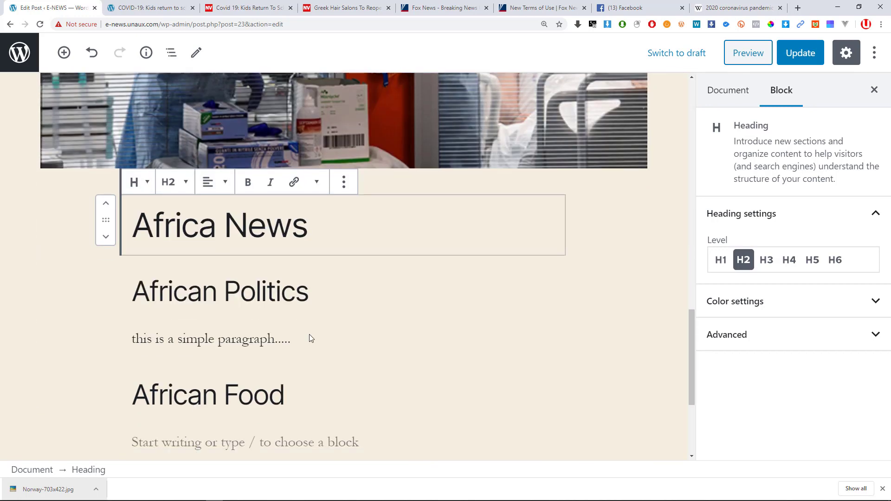
left_click(268, 210)
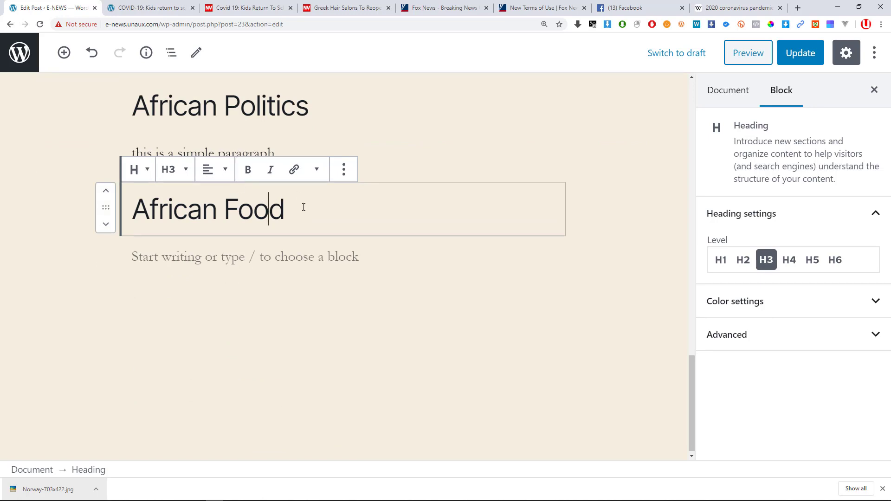
left_click_drag(302, 207, 223, 207)
left_click(248, 169)
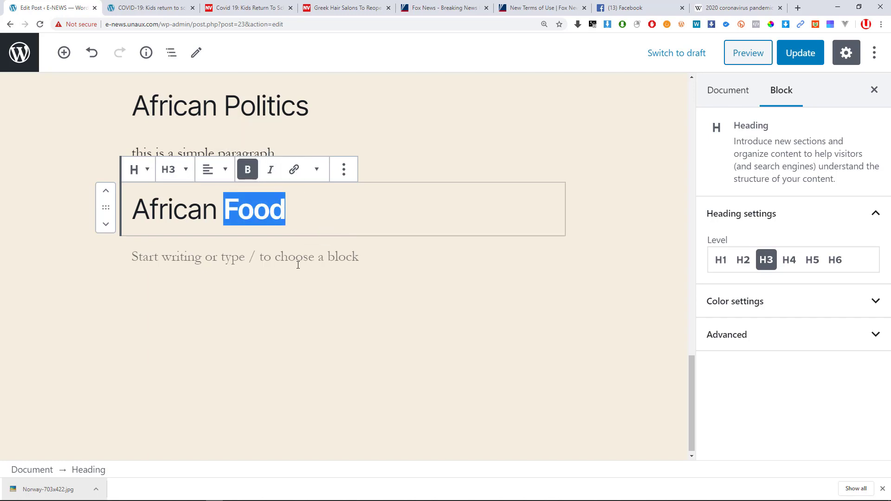
left_click(302, 223)
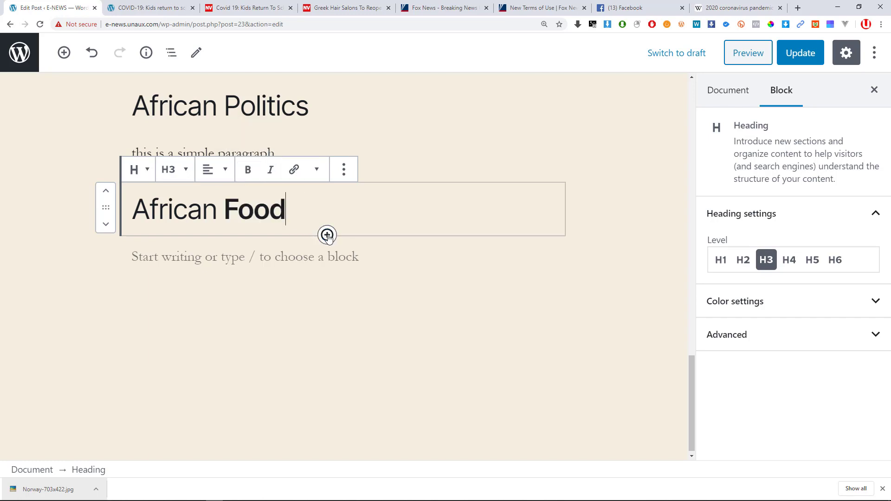
Insert an empty bulleted List block below African Food, then bring up the Wikipedia tab.
left_click(64, 53)
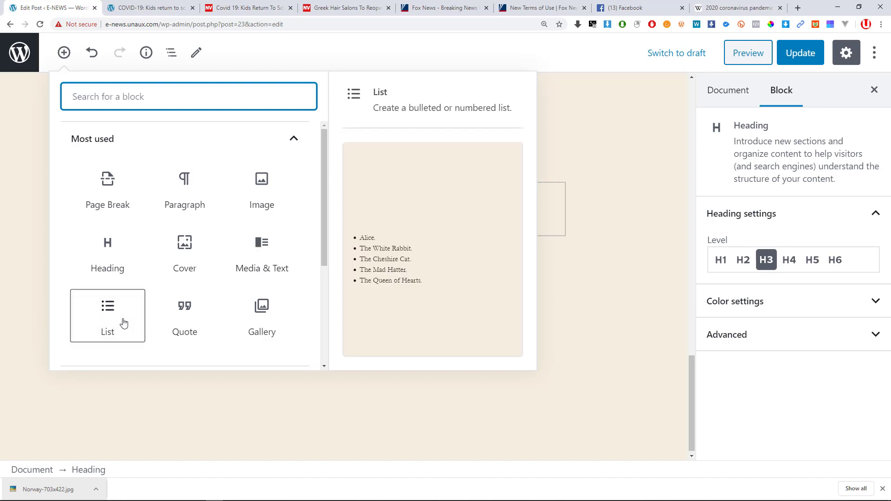
left_click(123, 317)
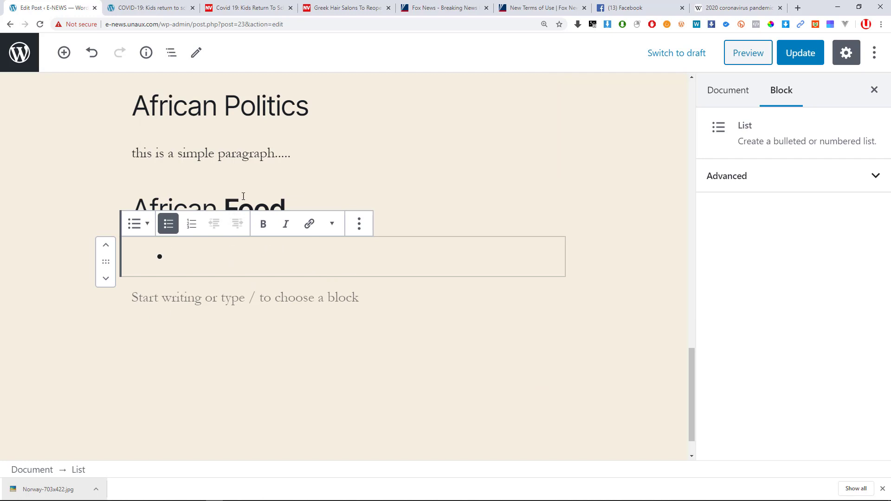
left_click(225, 194)
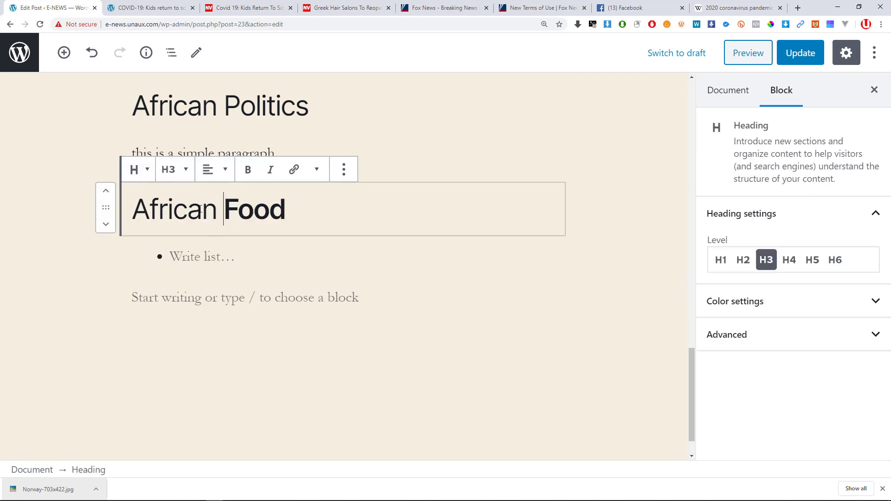
left_click(193, 257)
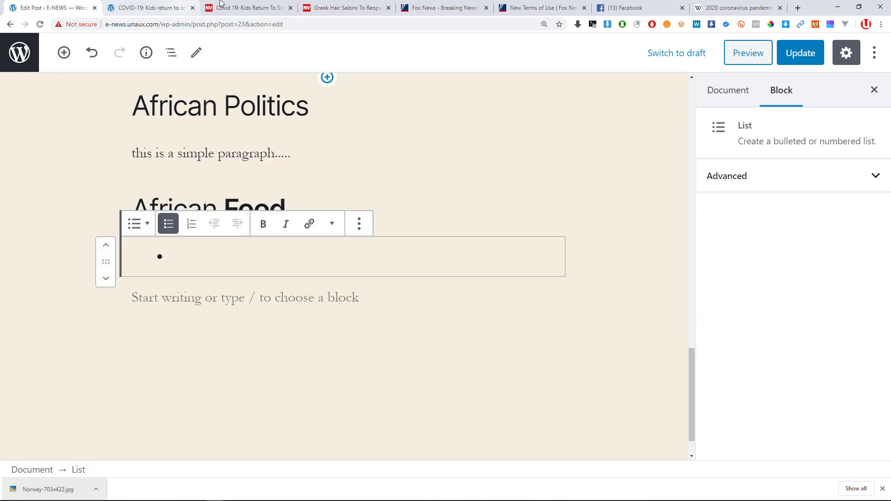
left_click_drag(740, 6, 158, 5)
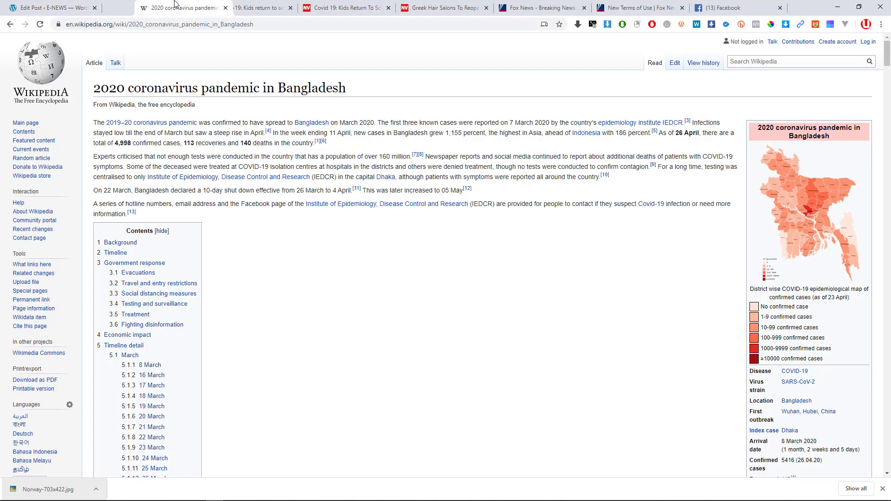
Search Google for 'african food', open CNN's 15 best dishes article, and return to the editor.
left_click(161, 24)
type("a")
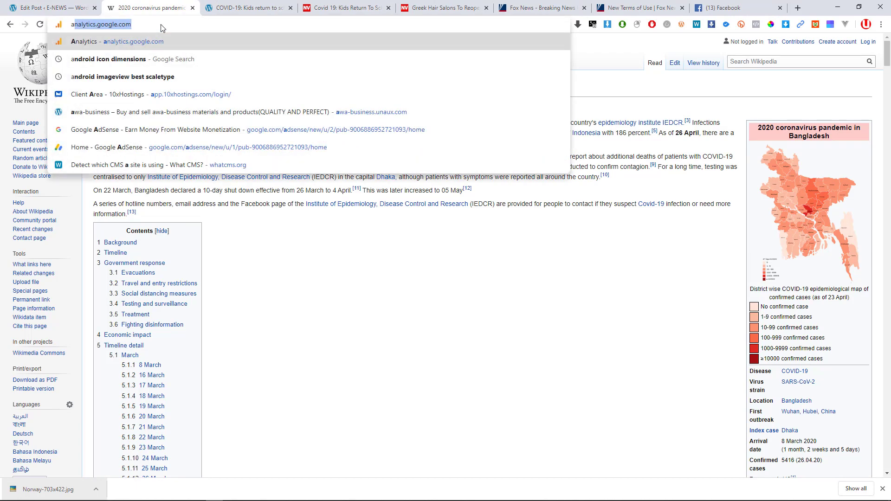
type("frican food")
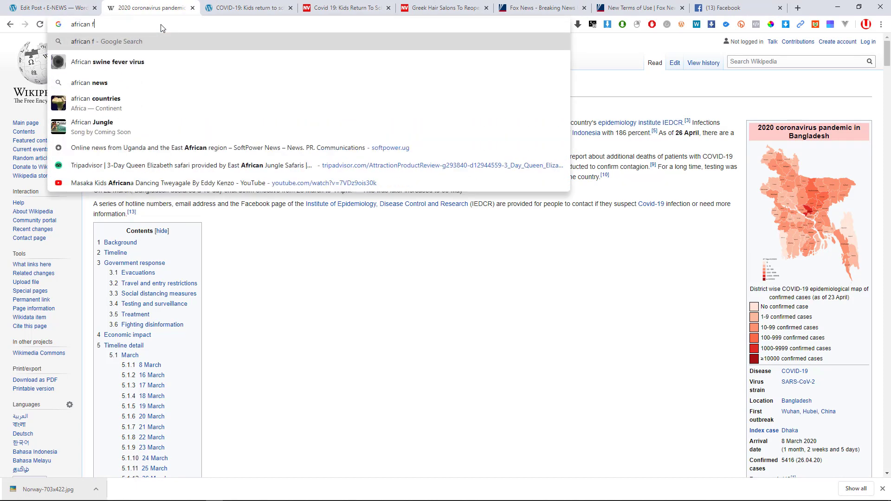
key("Return")
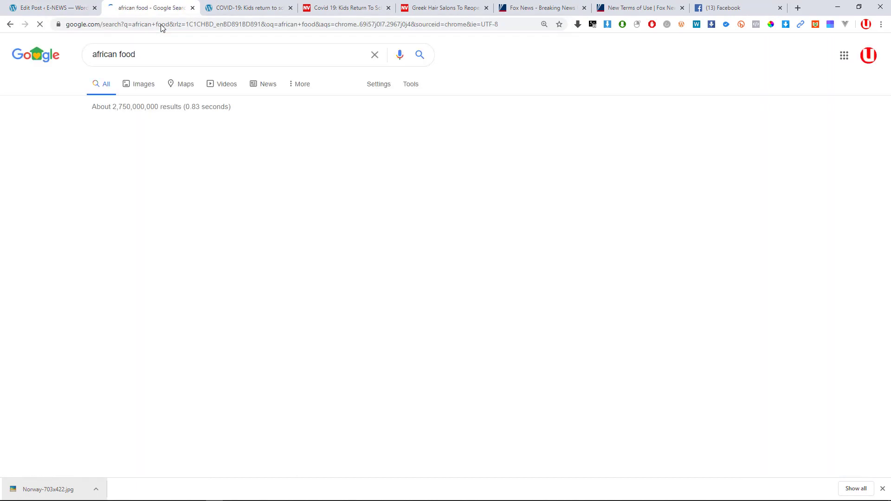
scroll(271, 219, "down", 14)
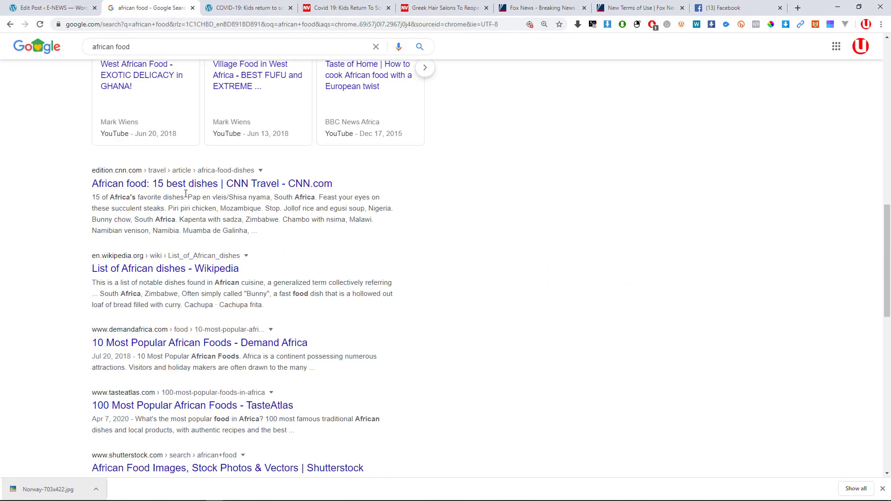
left_click(146, 192)
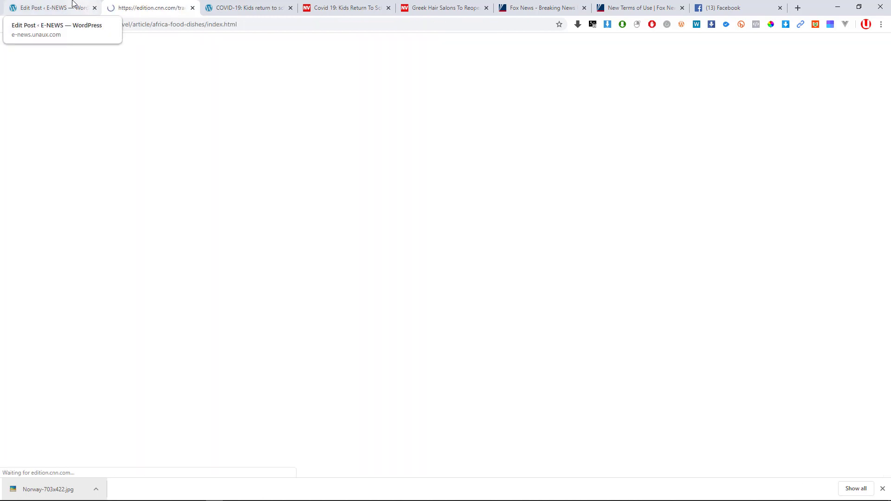
left_click(45, 6)
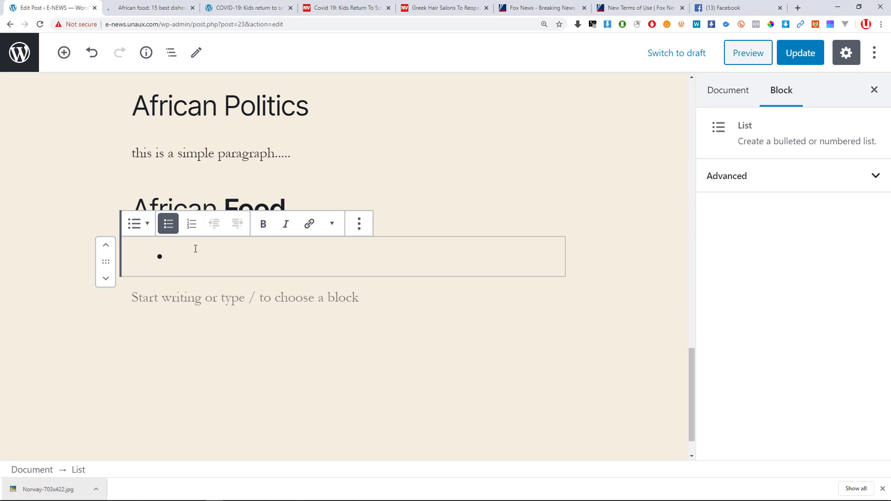
Replace the empty list under African Food with a fresh List block, keeping it bulleted.
key("BackSpace")
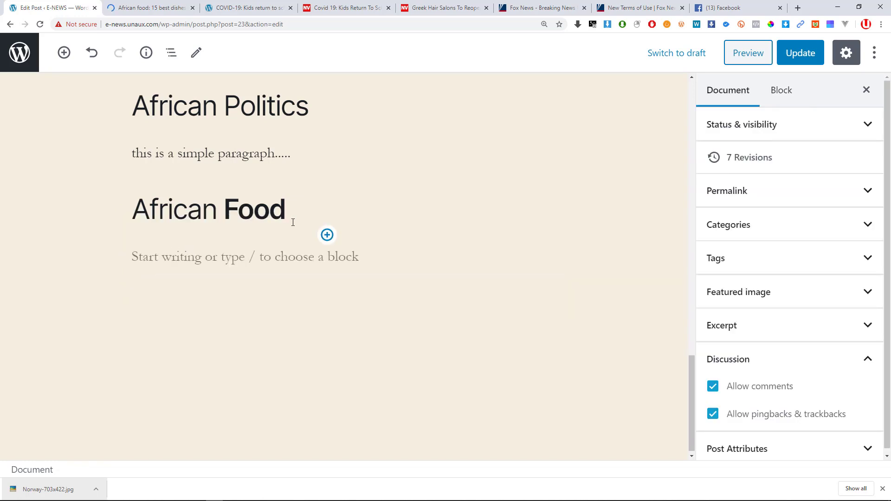
left_click(327, 235)
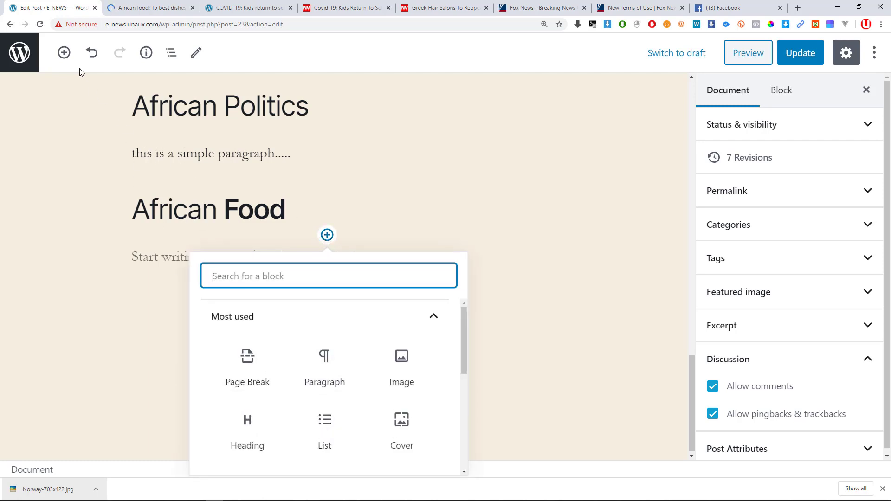
left_click(64, 53)
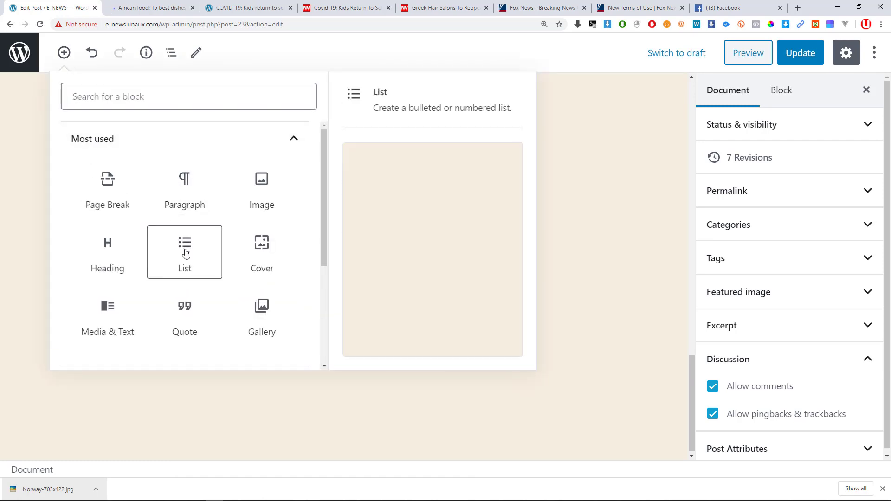
left_click(184, 253)
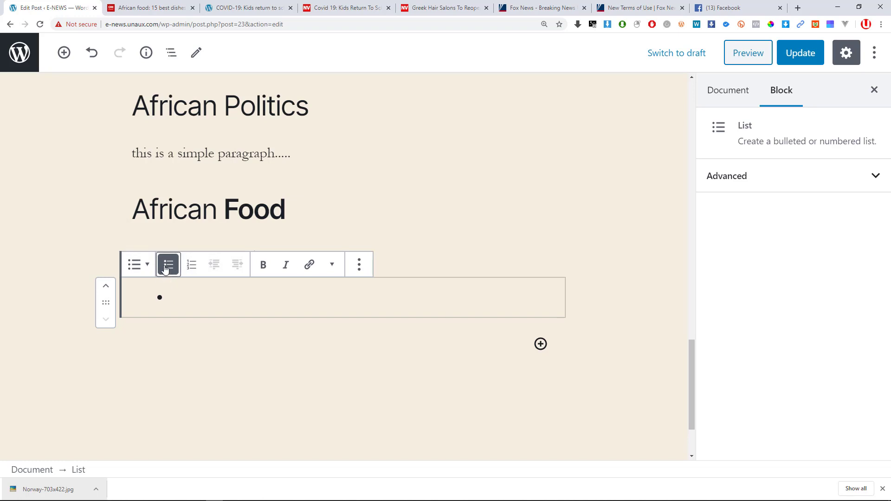
left_click(192, 267)
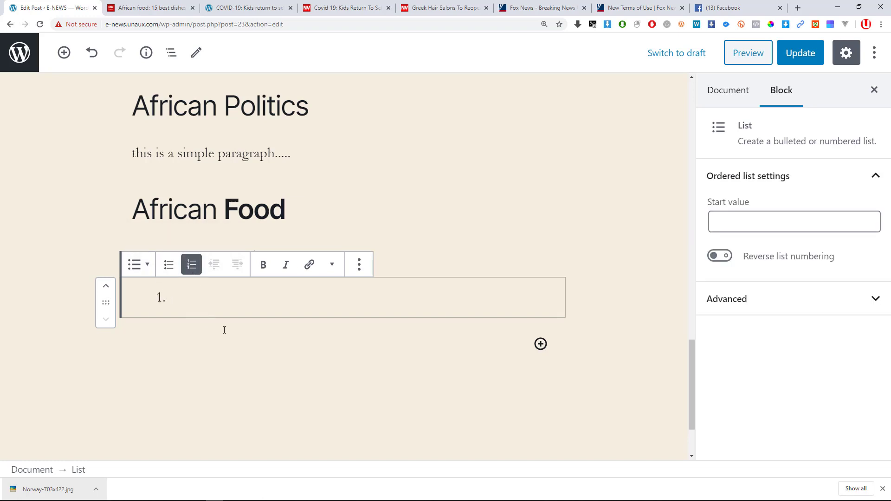
left_click(166, 269)
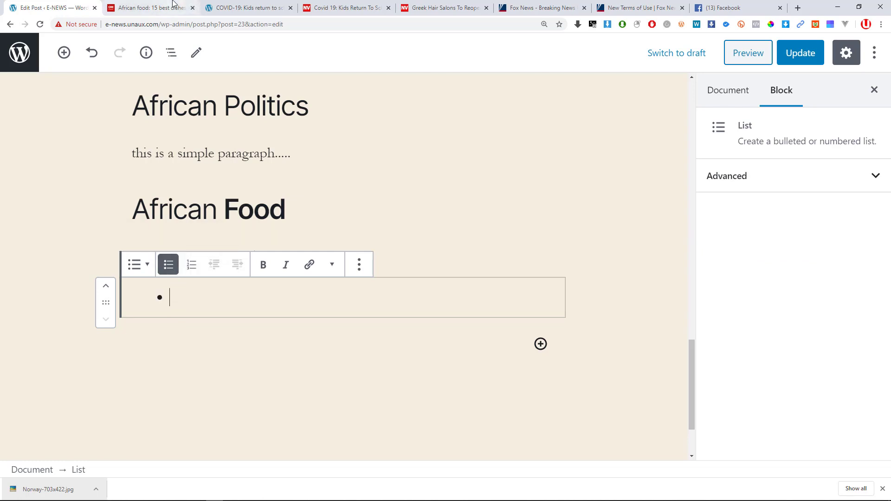
left_click(154, 8)
Paste 'Pap en vleis/Shisa nyama, South Africa' from the CNN article as the first bullet.
scroll(205, 216, "down", 10)
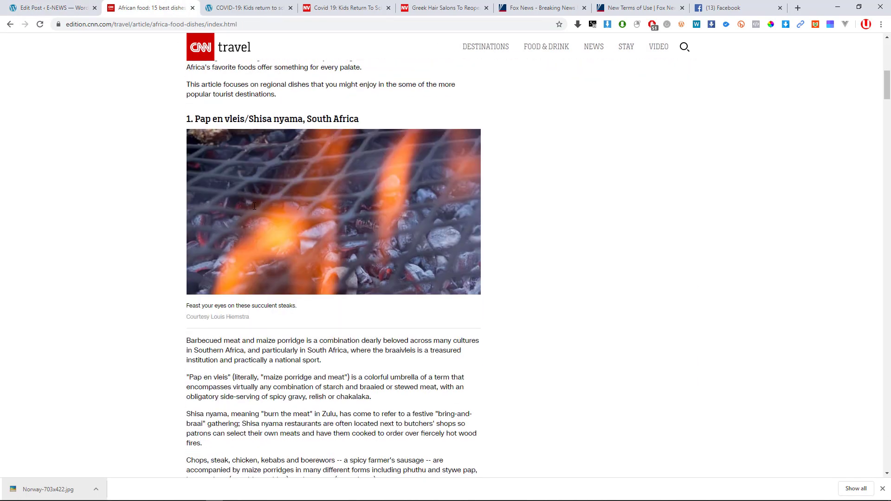
left_click_drag(364, 120, 195, 120)
key("super+c")
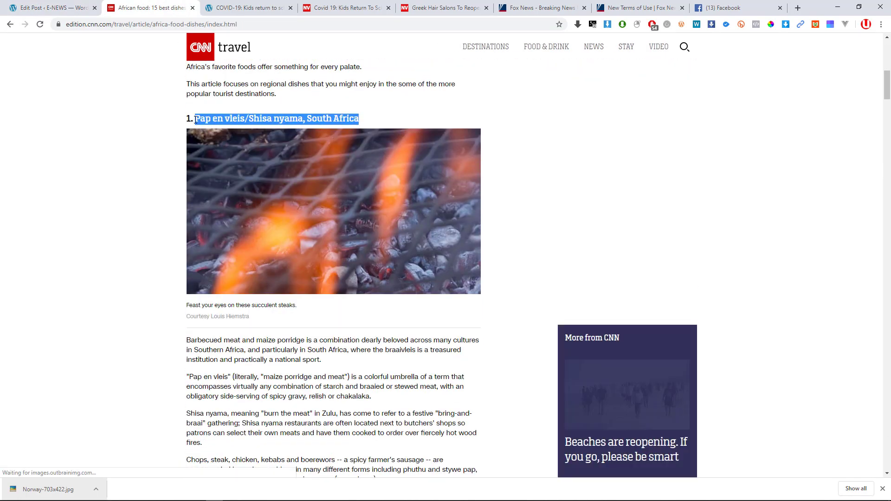
left_click(72, 5)
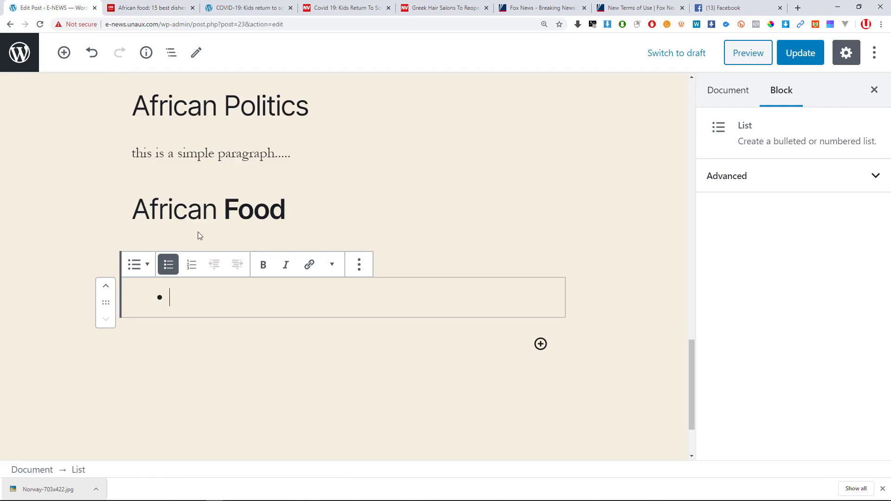
right_click(189, 297)
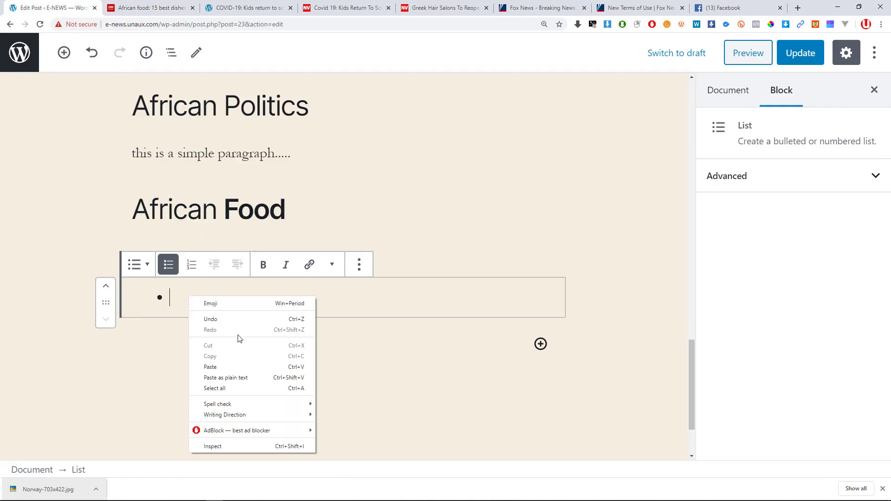
left_click(233, 379)
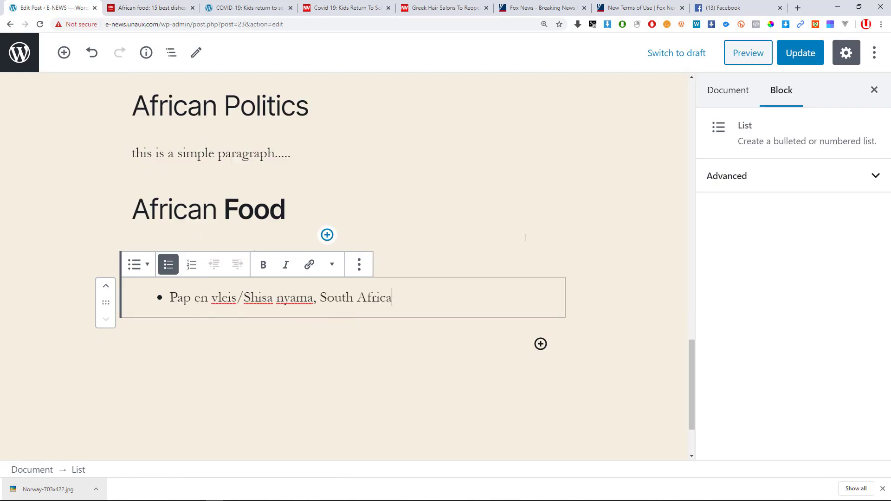
key("Return")
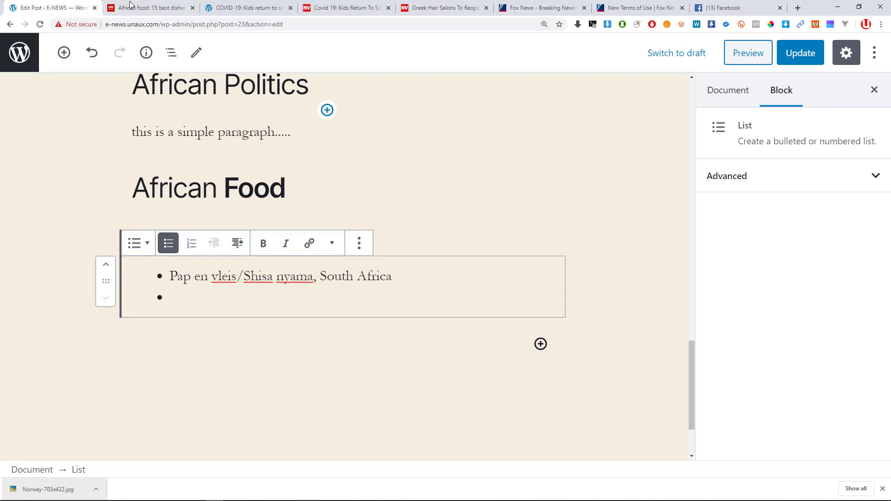
Copy 'Piri piri chicken, Mozambique' from the article into the second bullet.
left_click(149, 8)
scroll(304, 188, "down", 8)
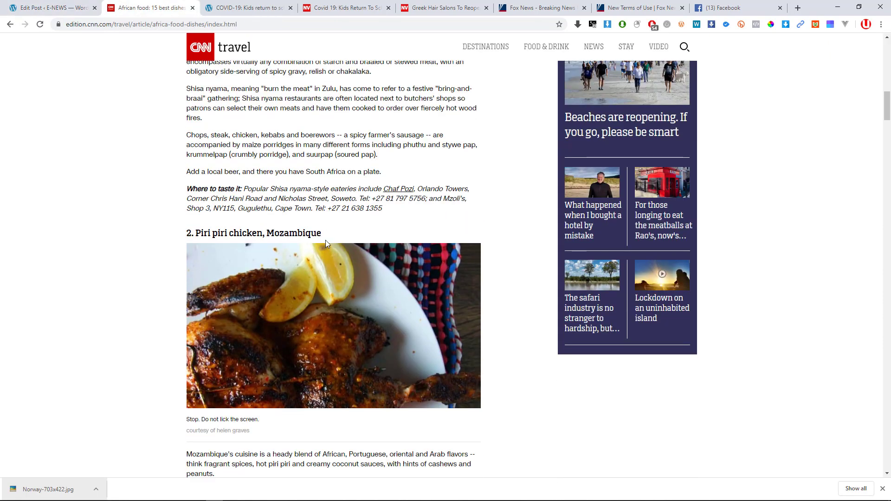
left_click_drag(325, 235, 193, 235)
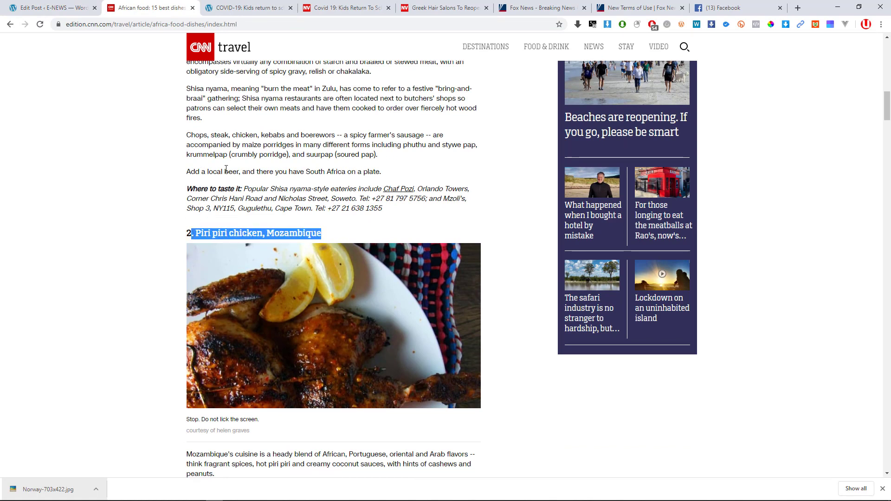
key("shift+Down")
key("shift+Down")
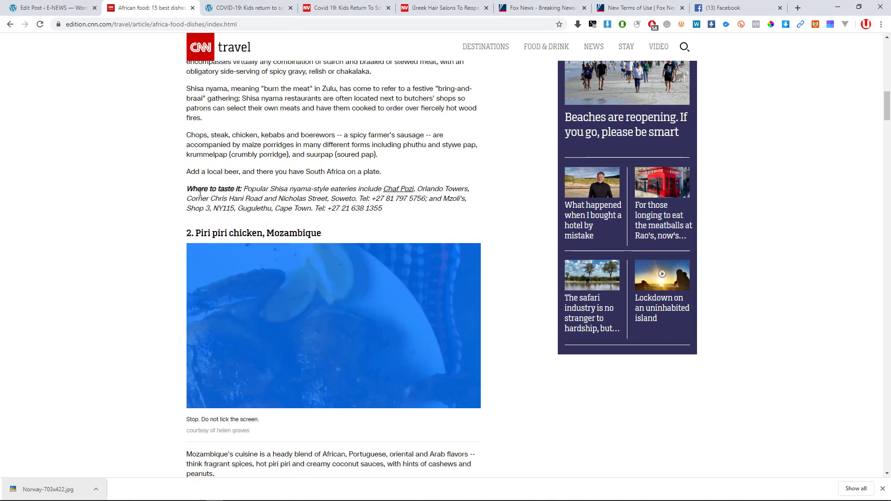
left_click(154, 242)
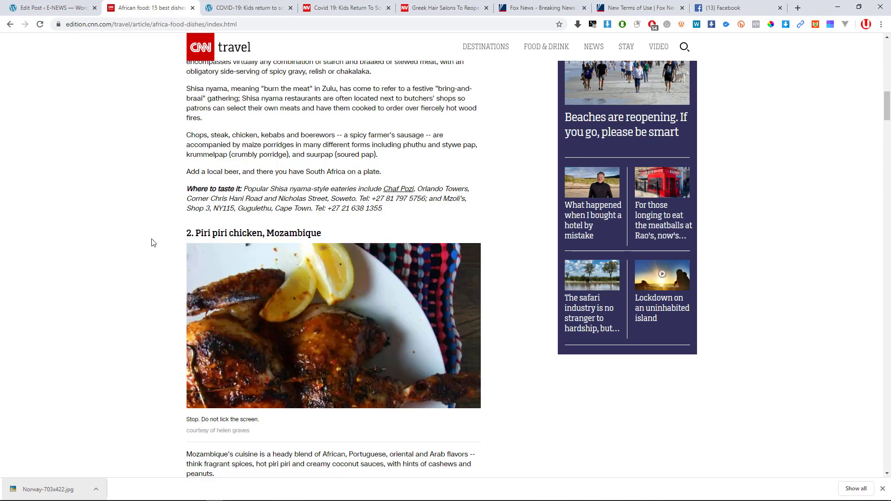
left_click_drag(194, 235, 368, 237)
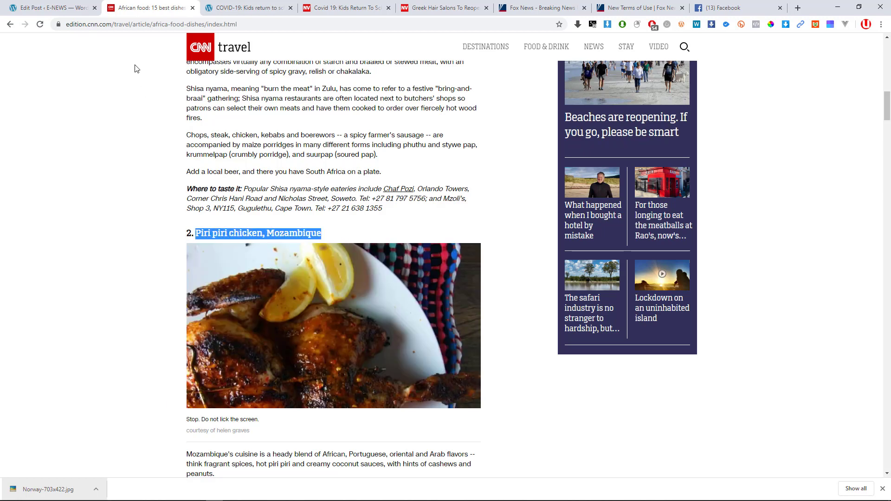
key("ctrl+c")
left_click(51, 8)
key("ctrl+v")
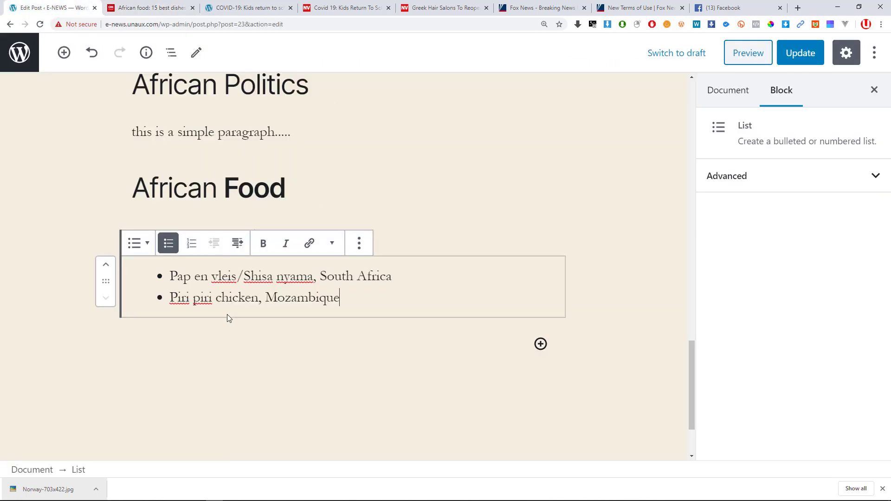
key("Return")
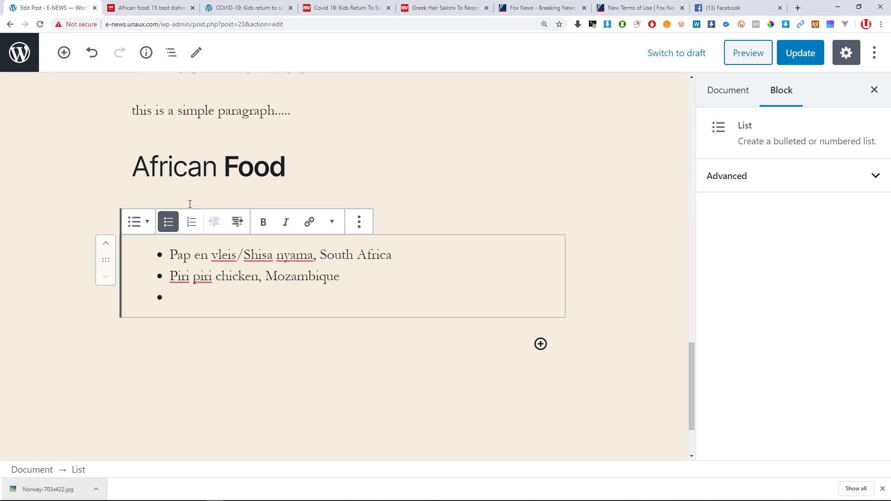
Add 'Jollof rice and egusi soup, Nigeria' as the third bullet, leaving the list bulleted.
left_click(185, 8)
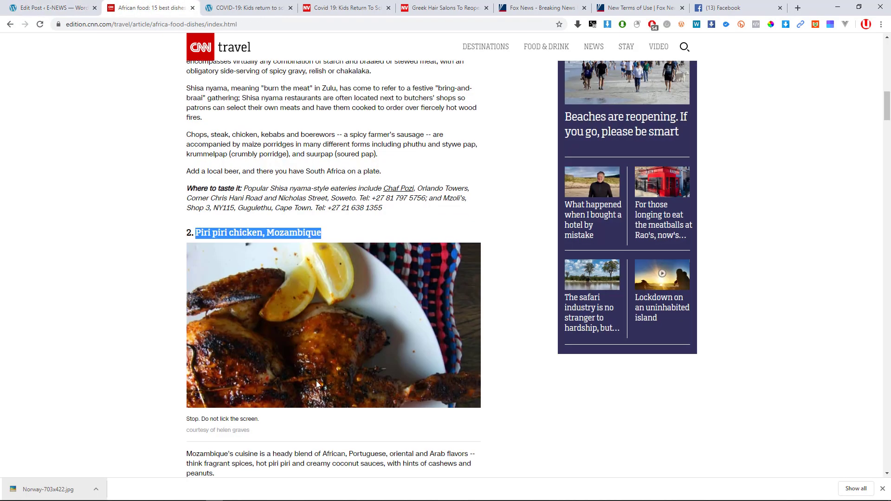
scroll(316, 380, "down", 8)
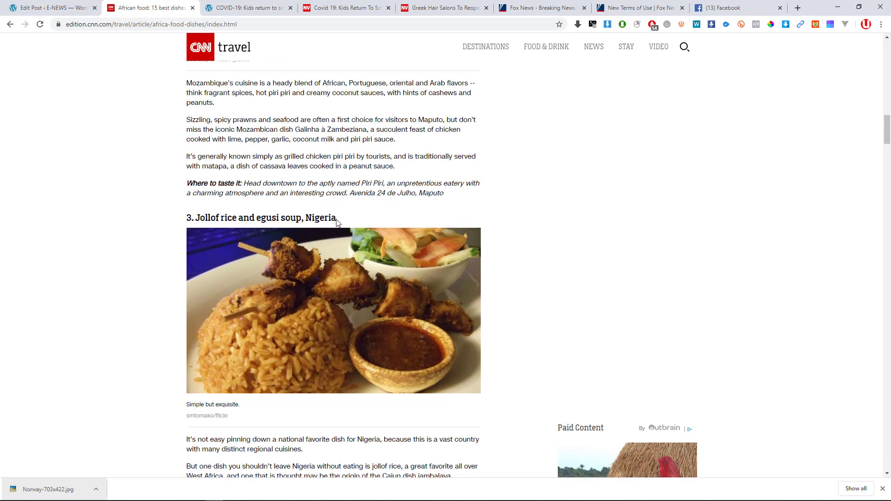
left_click_drag(336, 219, 195, 218)
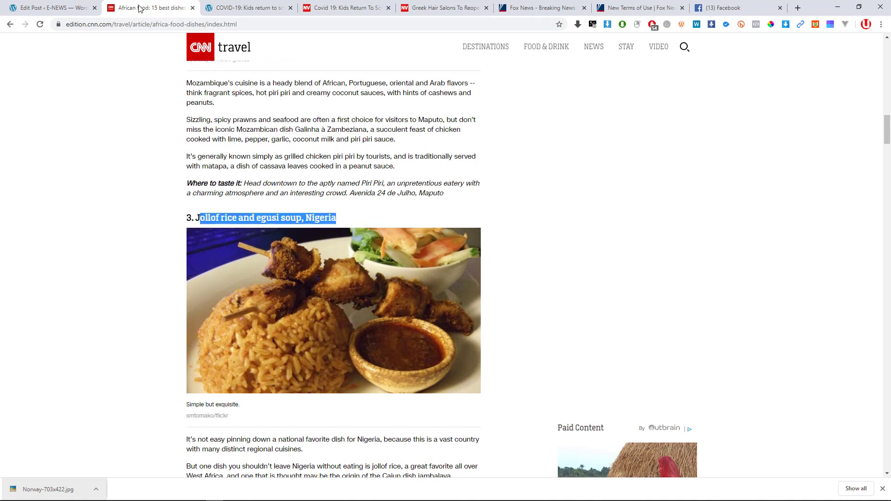
left_click(34, 6)
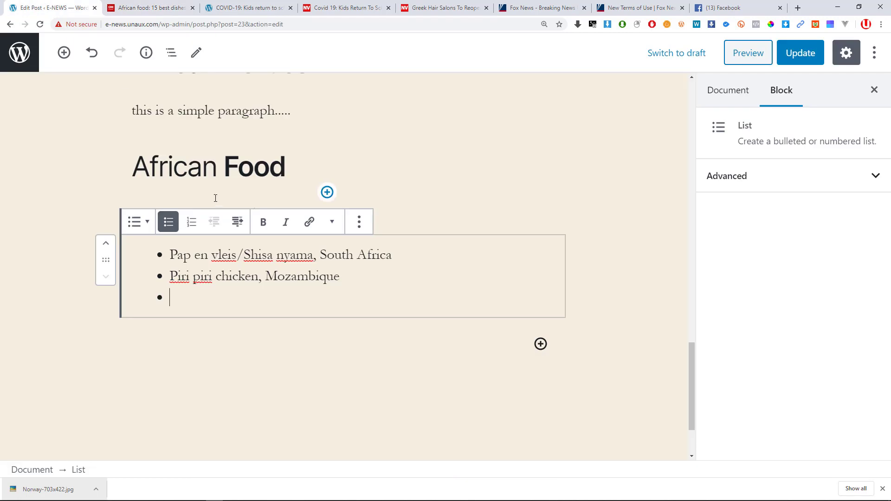
key("ctrl+v")
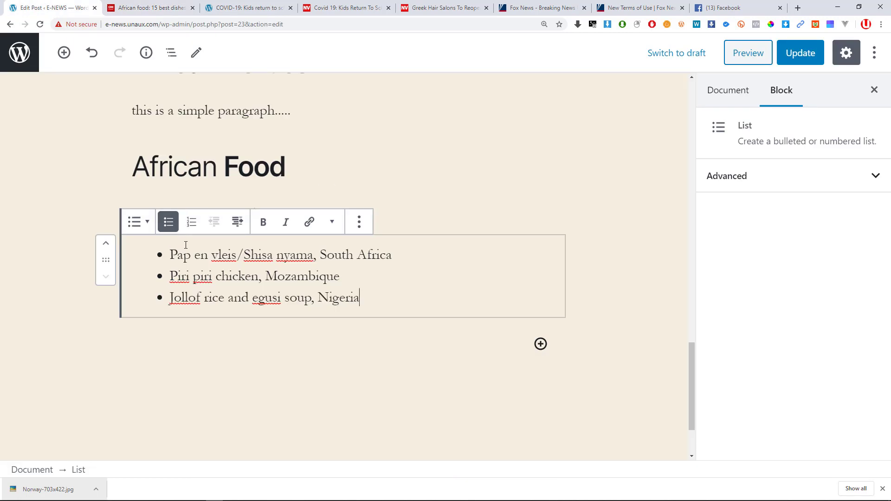
left_click(191, 222)
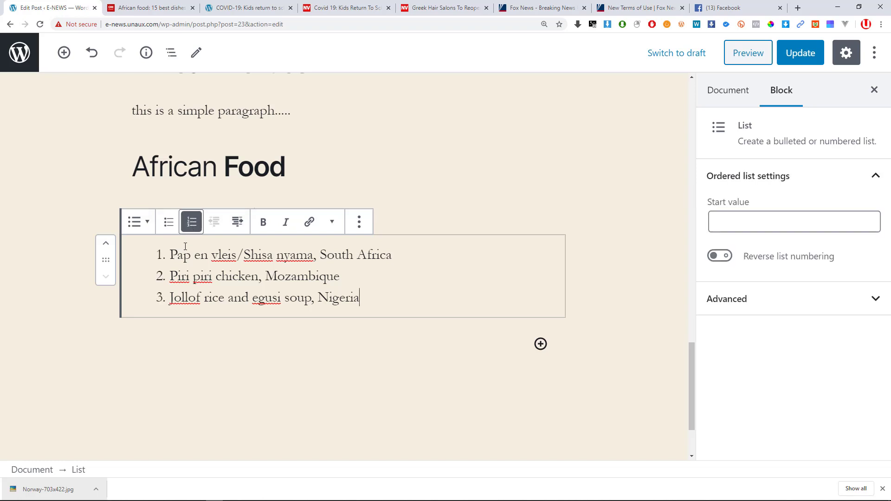
left_click(165, 224)
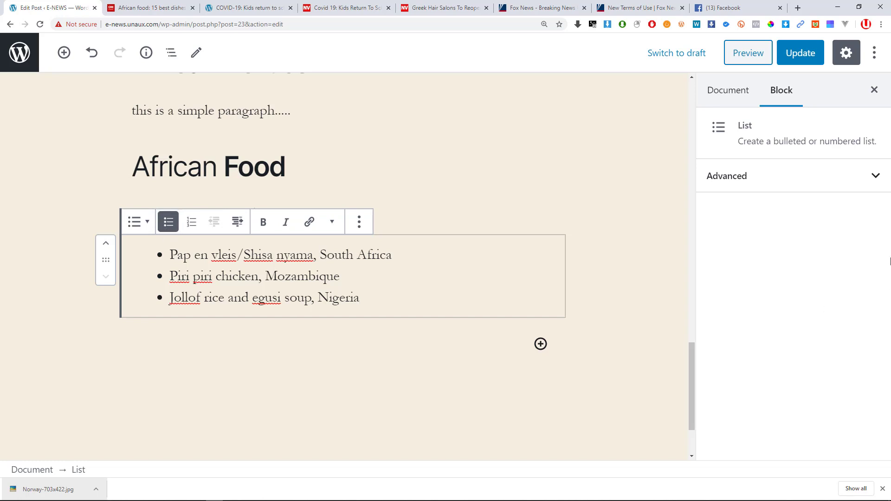
Make the list numbered and add a new first item 'Nigeria' above the dishes.
left_click(851, 174)
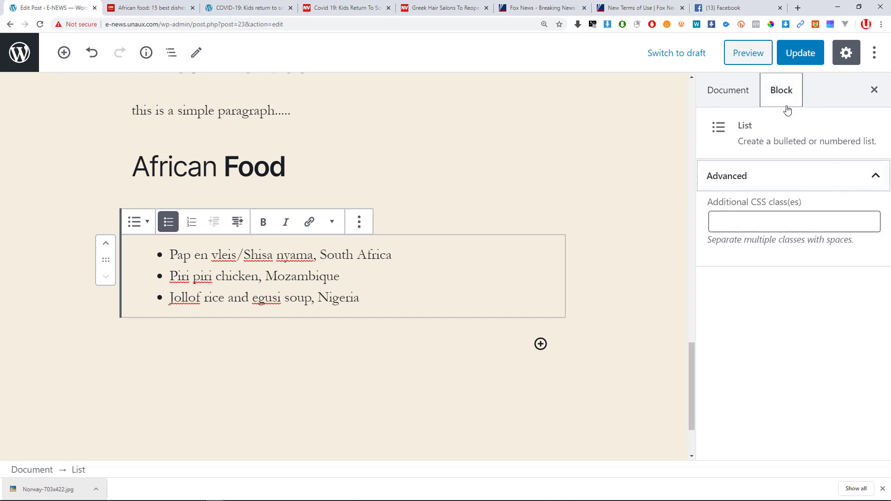
left_click(193, 230)
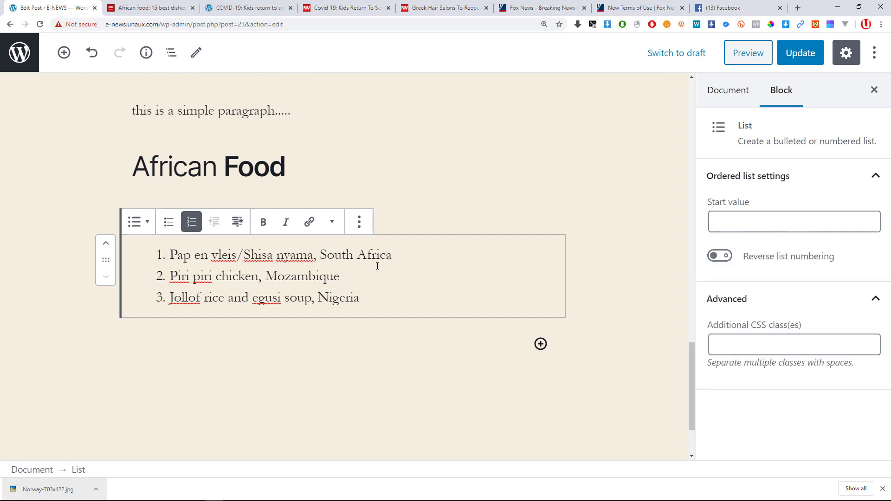
left_click(402, 256)
left_click(165, 9)
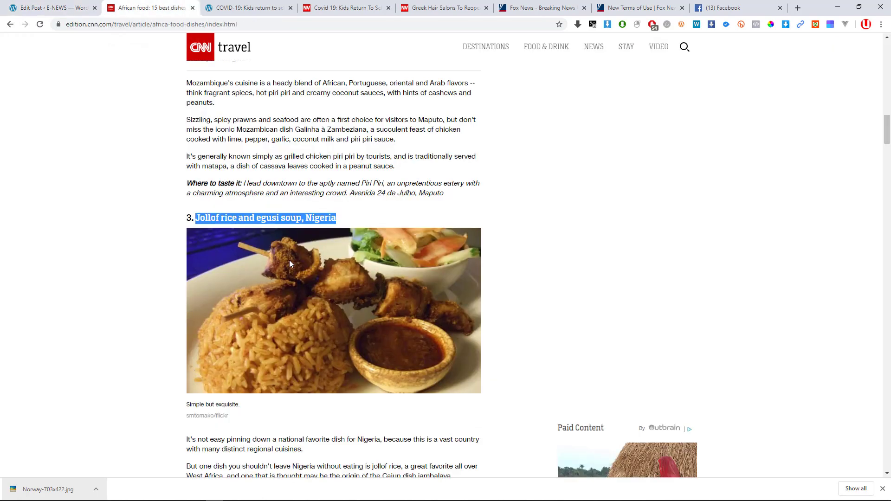
left_click(70, 9)
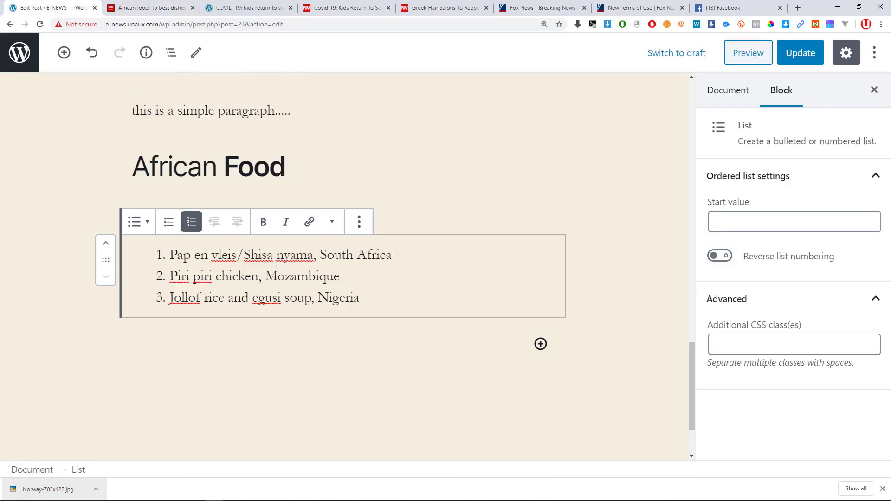
key("ctrl+Left")
key("ctrl+Left")
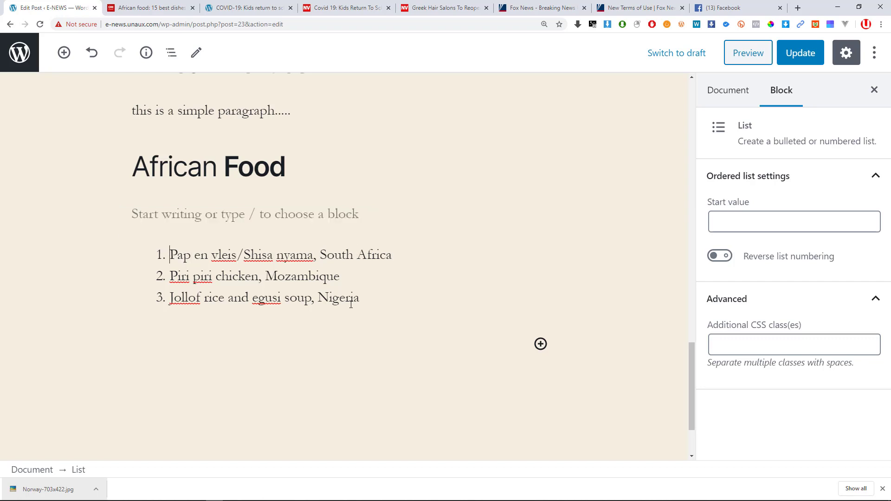
key("Return")
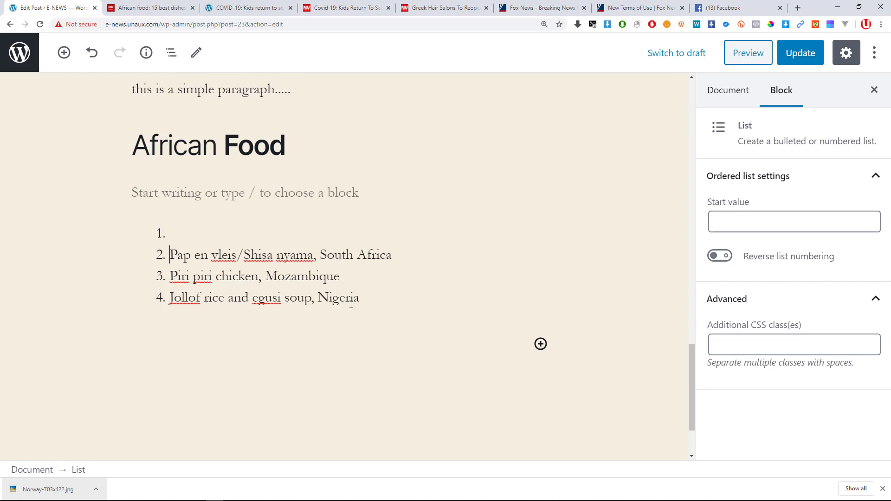
type("Nigeria")
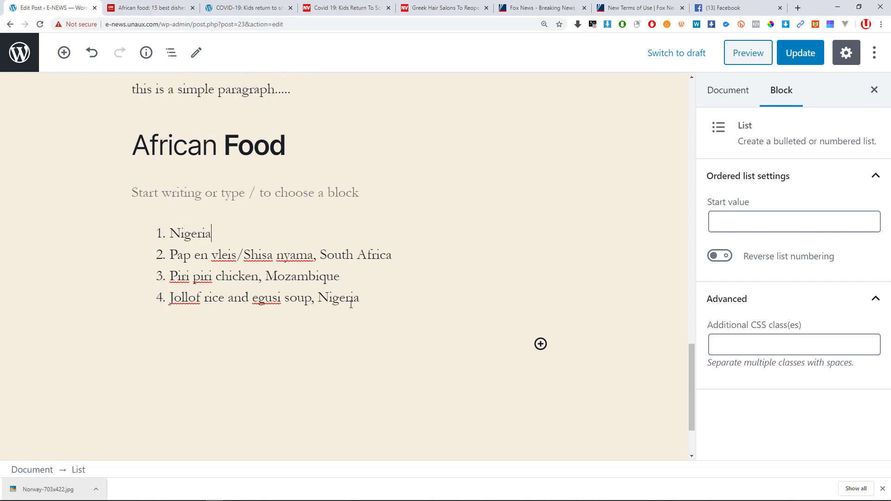
Indent the three dish items under Nigeria and start an empty top-level item after them.
left_click(170, 255)
left_click(238, 201)
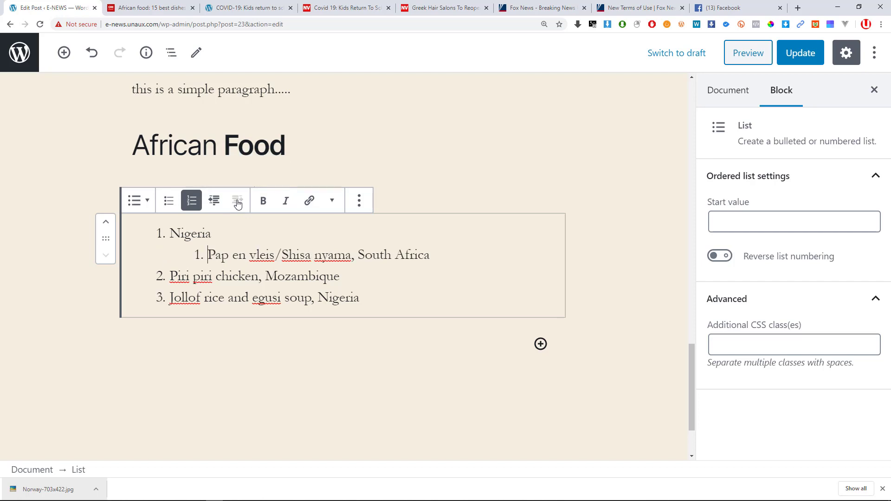
left_click(170, 277)
left_click(237, 201)
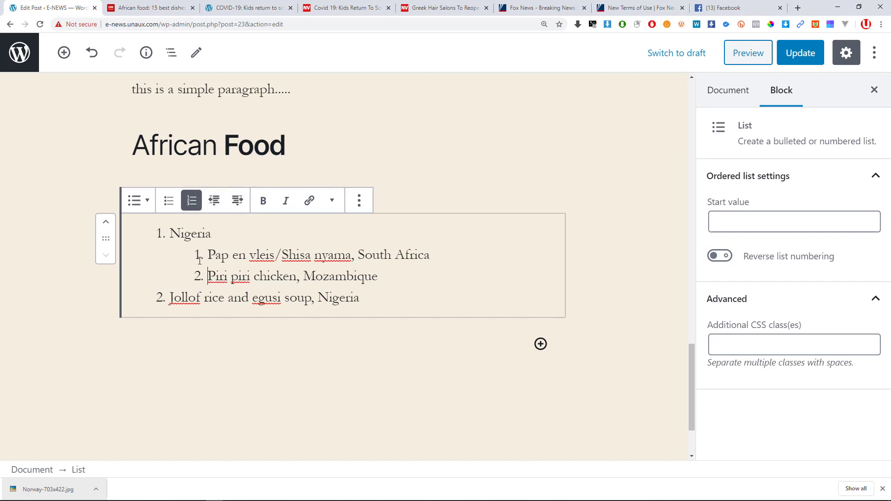
left_click(170, 299)
left_click(238, 201)
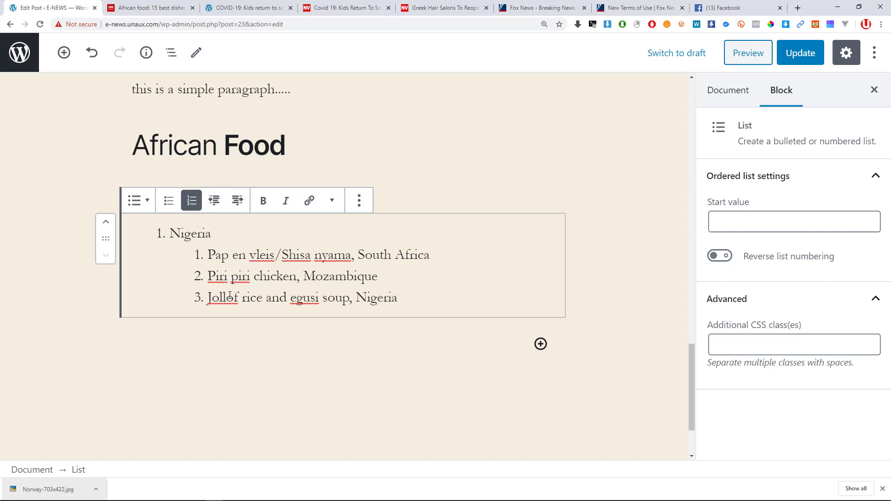
left_click(438, 299)
key("Return")
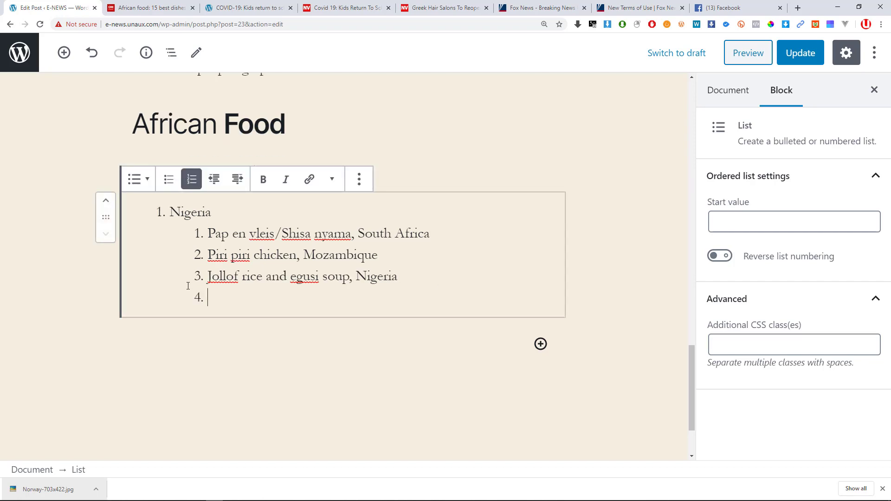
left_click(215, 180)
Add the top-level item 'Uganda', fixing the 'Uganga' typo, with an indented empty item below.
type("Uga")
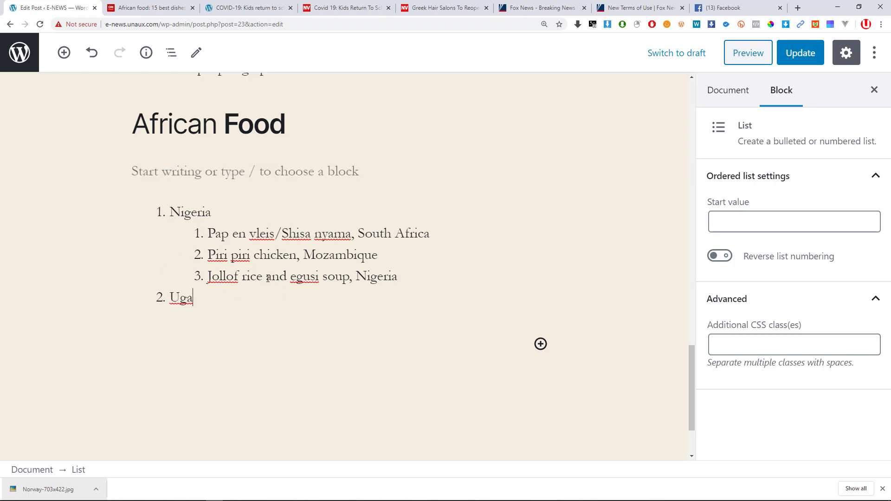
type("nga")
key("Return")
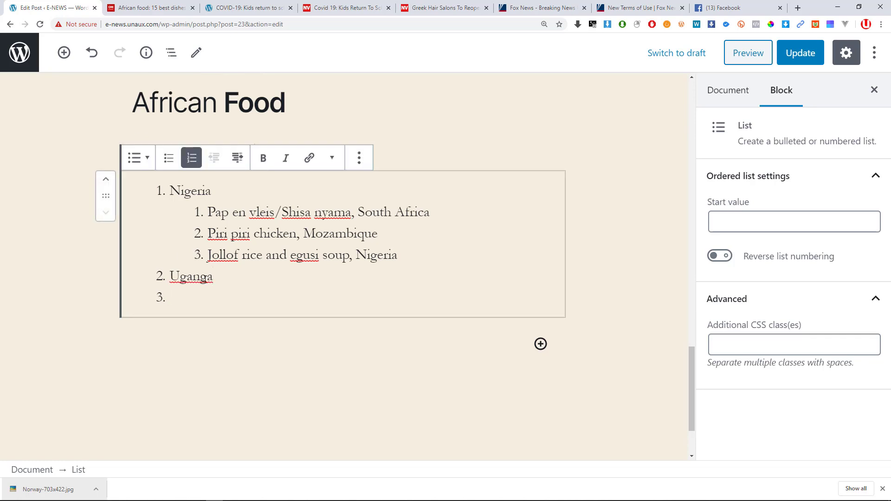
left_click_drag(207, 278, 200, 278)
type("d")
left_click(237, 158)
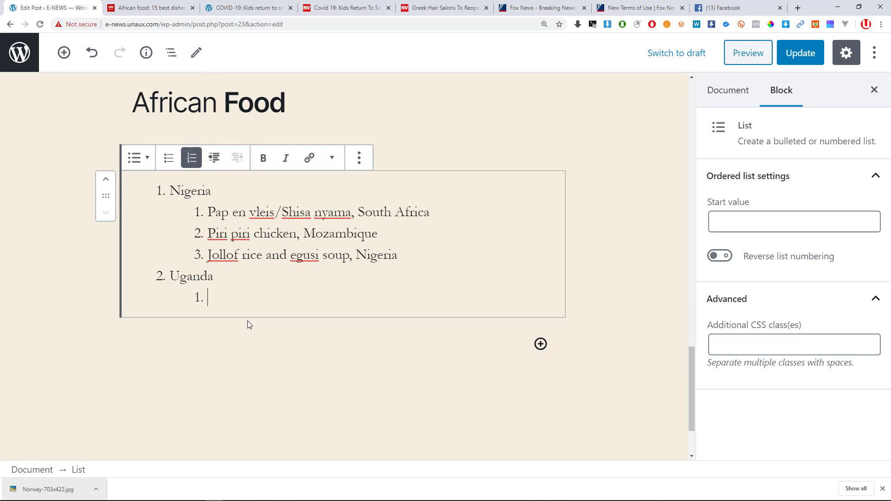
Paste 'Bunny chow, South Africa' from the article as the first dish under Uganda.
left_click(181, 4)
scroll(325, 244, "down", 7)
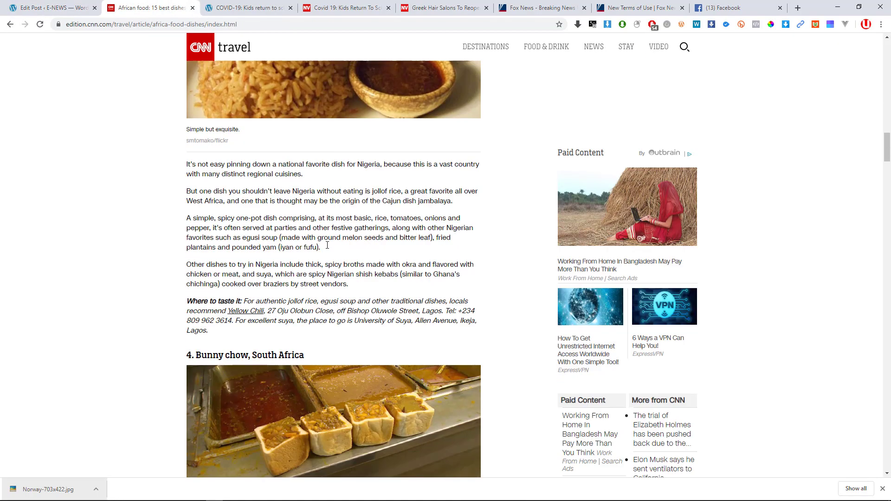
scroll(327, 250, "down", 3)
left_click_drag(310, 171, 194, 163)
key("ctrl+c")
left_click(51, 6)
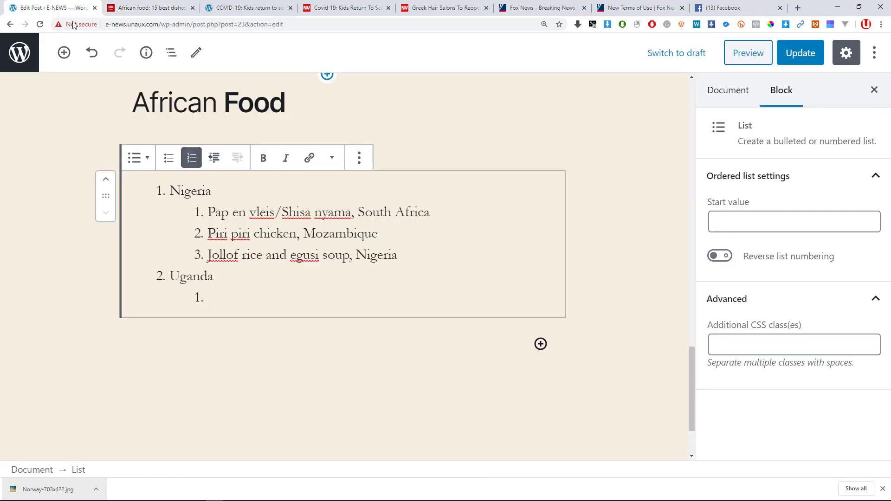
key("ctrl+v")
key("Return")
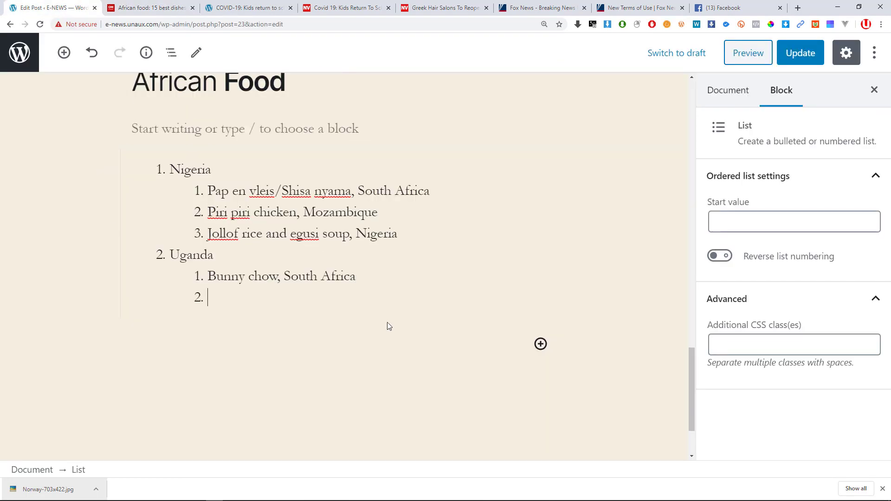
Add 'Kapenta with sadza, Zimbabwe' as the next nested dish under Uganda.
left_click(148, 7)
scroll(216, 219, "down", 5)
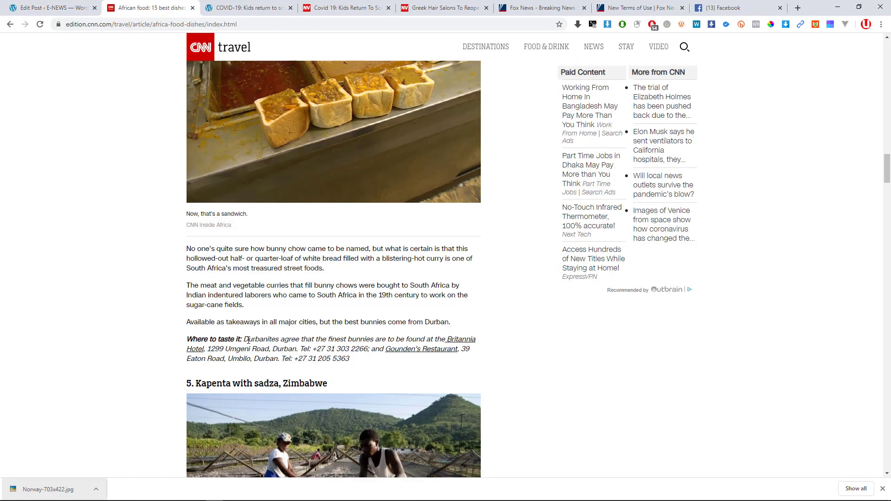
left_click_drag(331, 292, 196, 293)
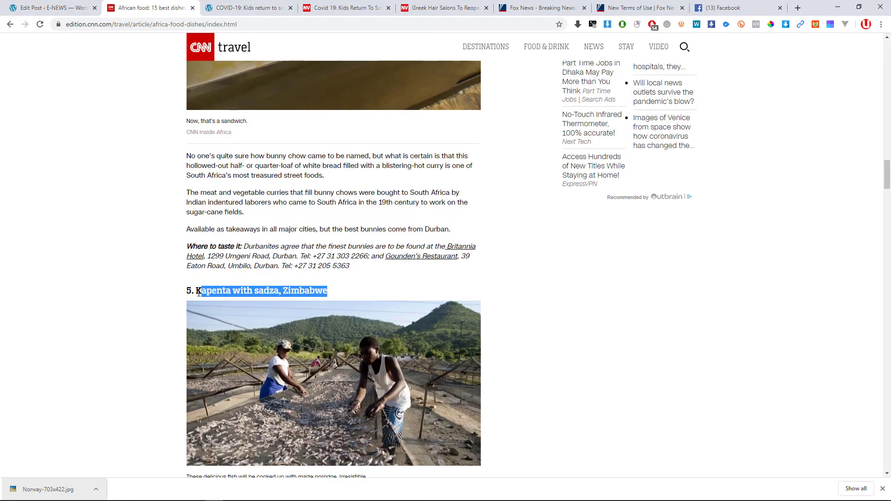
key("ctrl+c")
left_click(51, 7)
key("ctrl+v")
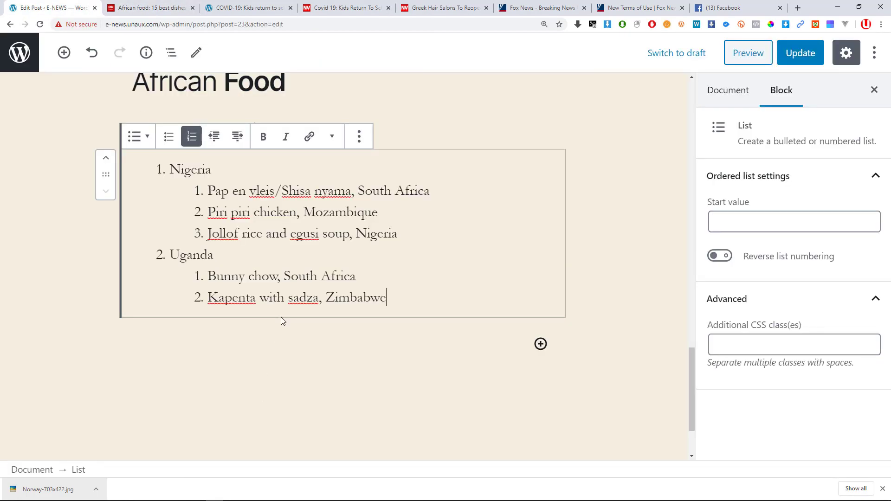
key("Return")
Add 'Chambo with nsima, Malawi' as the third dish under Uganda.
left_click(141, 8)
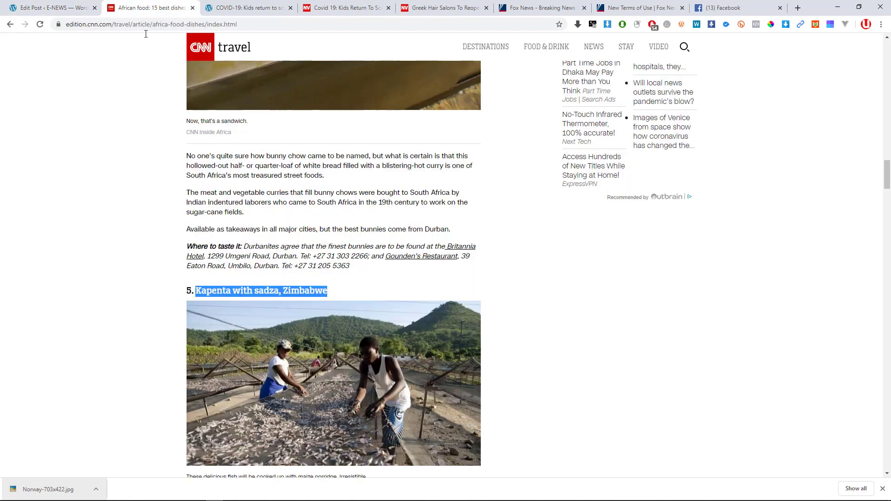
scroll(329, 287, "down", 8)
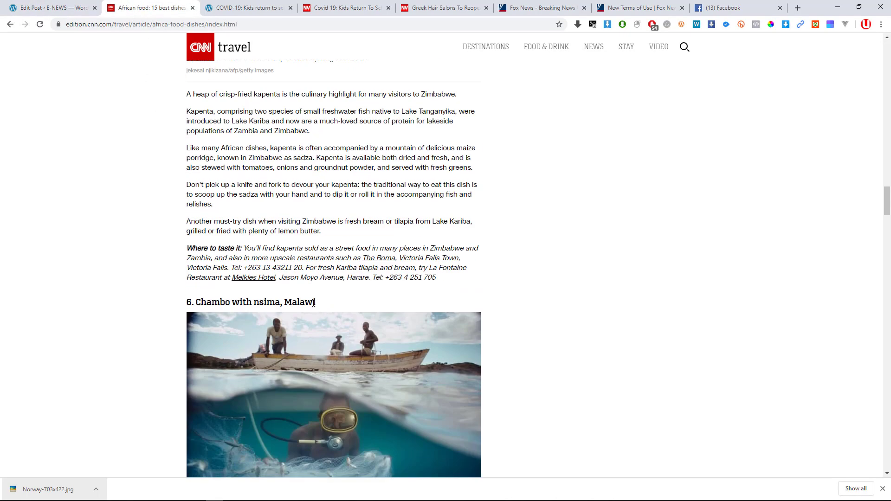
left_click_drag(315, 302, 198, 304)
left_click(97, 3)
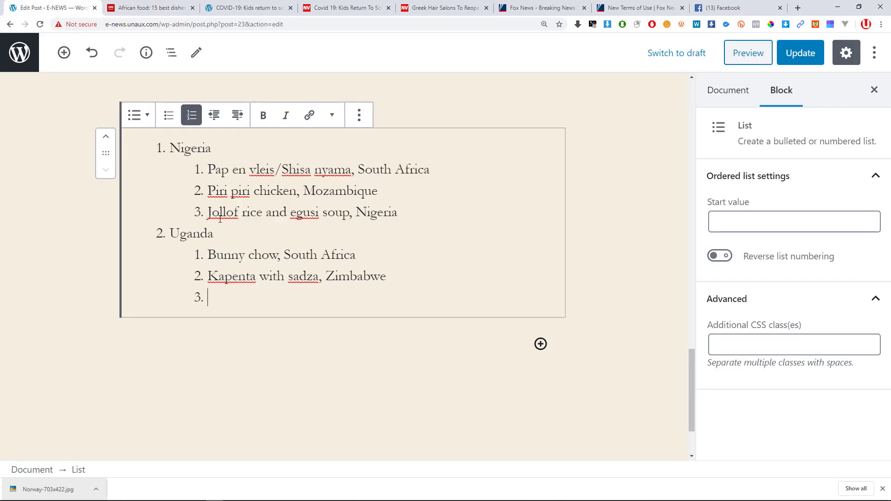
key("ctrl+v")
scroll(262, 319, "up", 2)
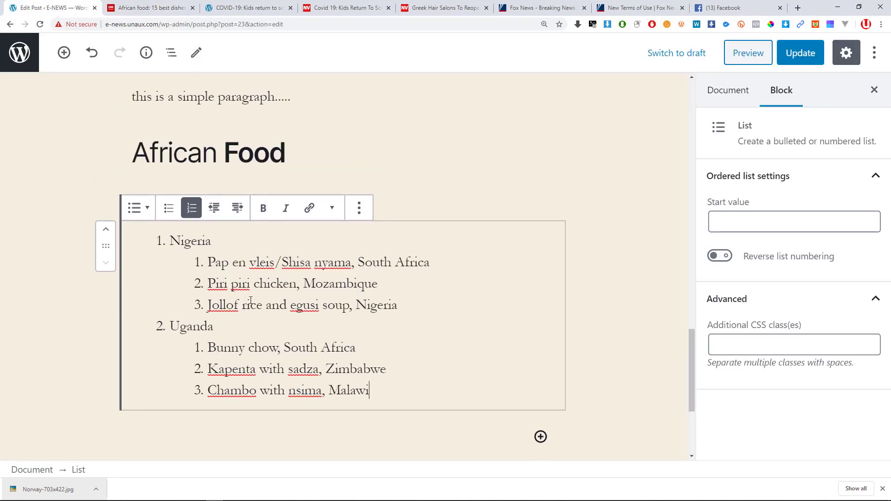
key("Return")
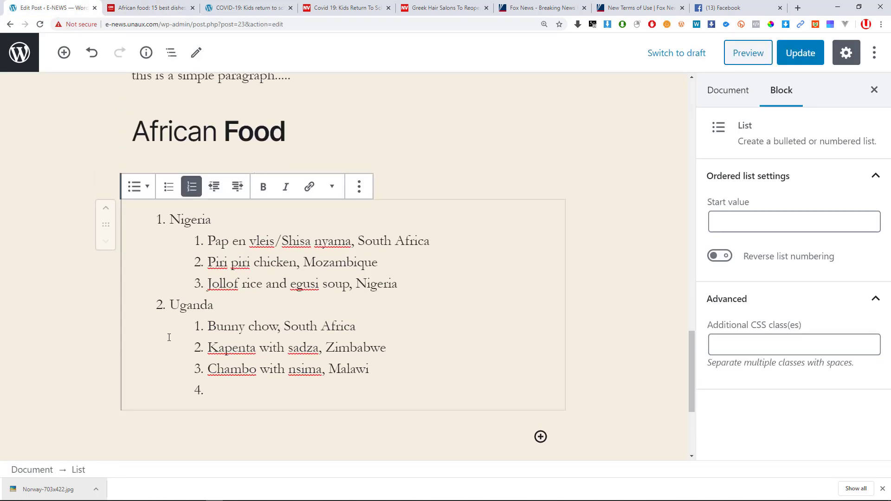
Outdent the new item and enter 'Kenya' as the third top-level entry.
left_click(218, 189)
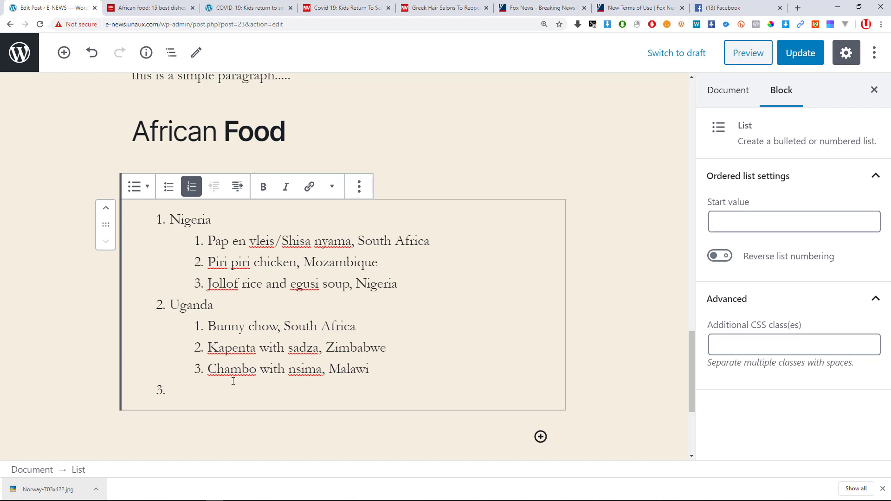
type("Kenya")
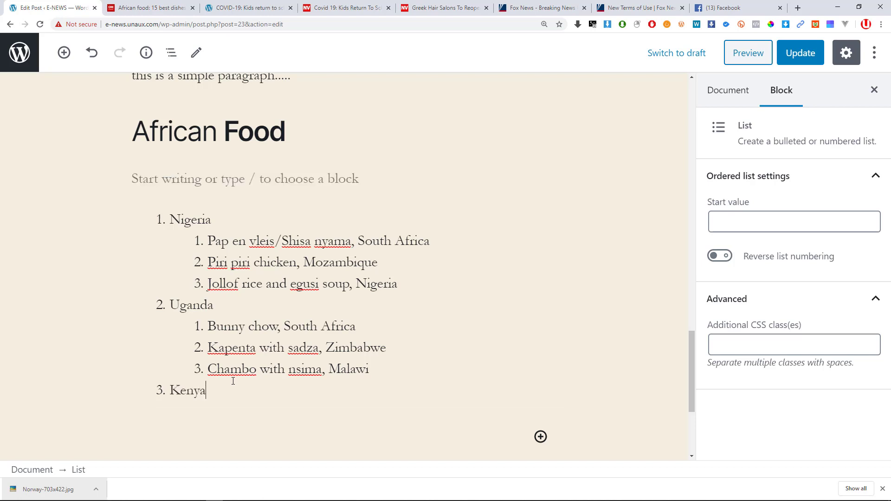
scroll(192, 335, "up", 2)
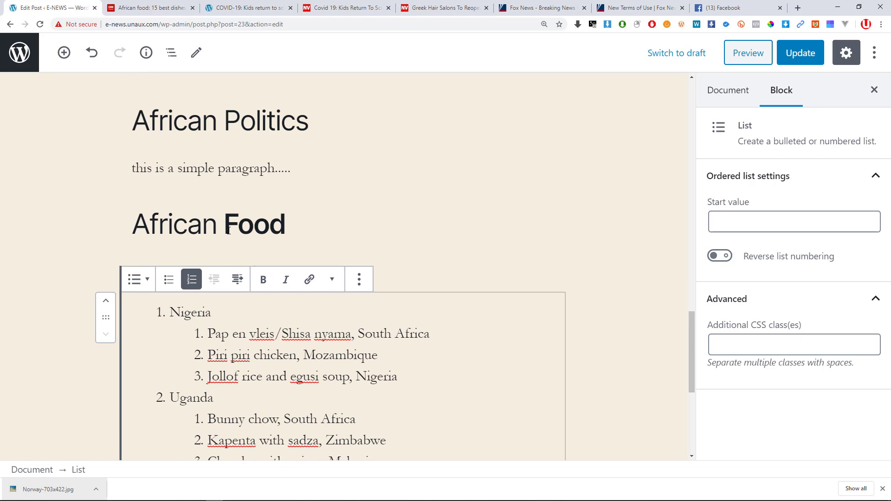
left_click(228, 231)
scroll(245, 288, "down", 2)
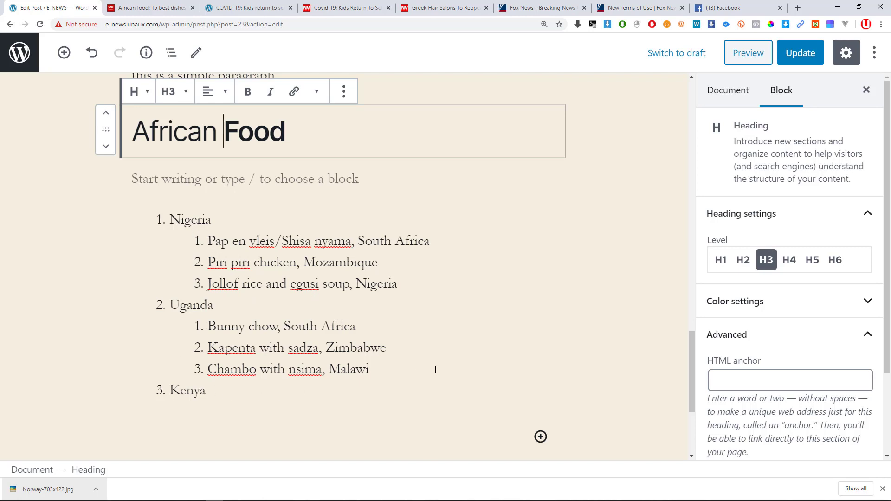
scroll(435, 369, "down", 3)
Update the post and open the published post in a new tab.
left_click(806, 64)
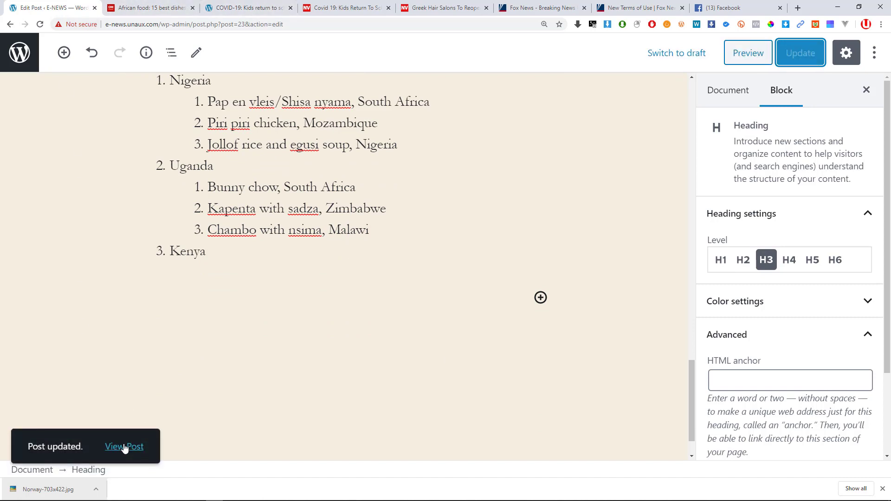
right_click(123, 447)
left_click(155, 331)
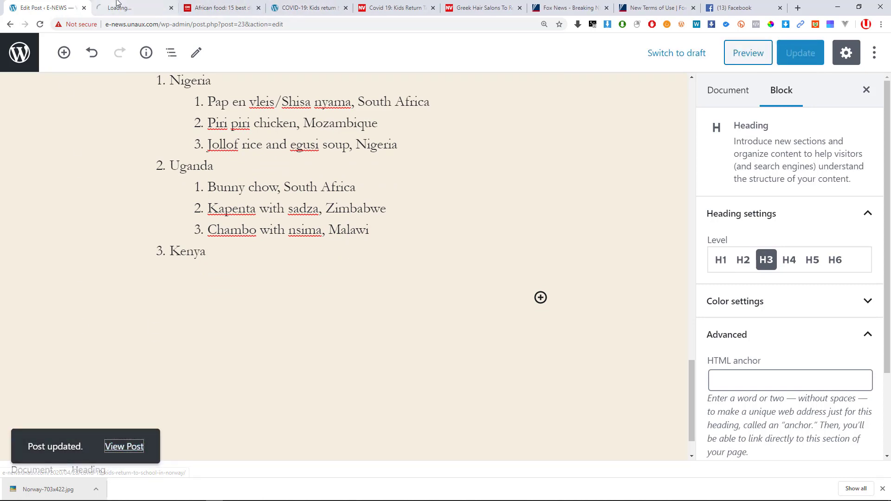
left_click(132, 7)
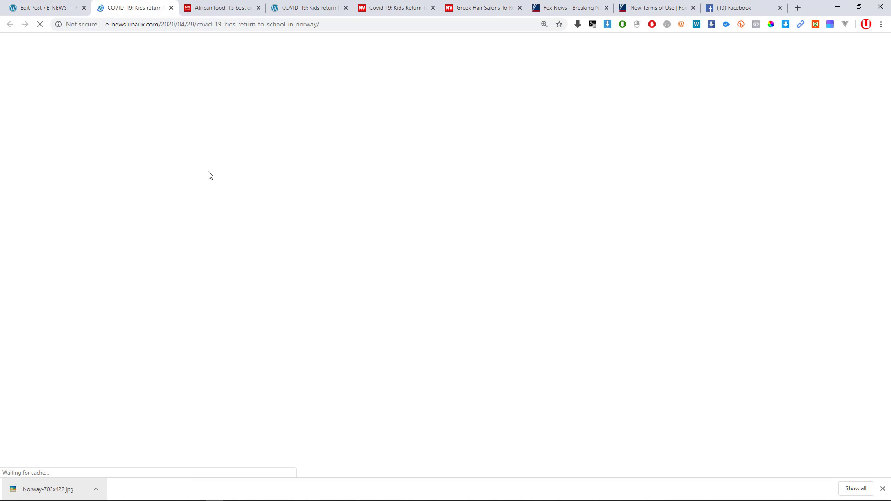
Scroll the live post to check the African Food list, then return to the editor.
scroll(208, 176, "down", 12)
scroll(222, 177, "down", 8)
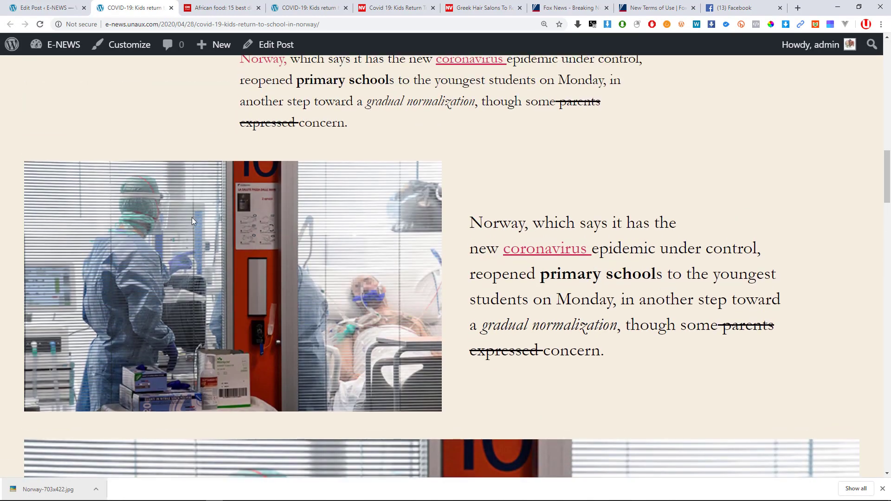
scroll(426, 280, "down", 12)
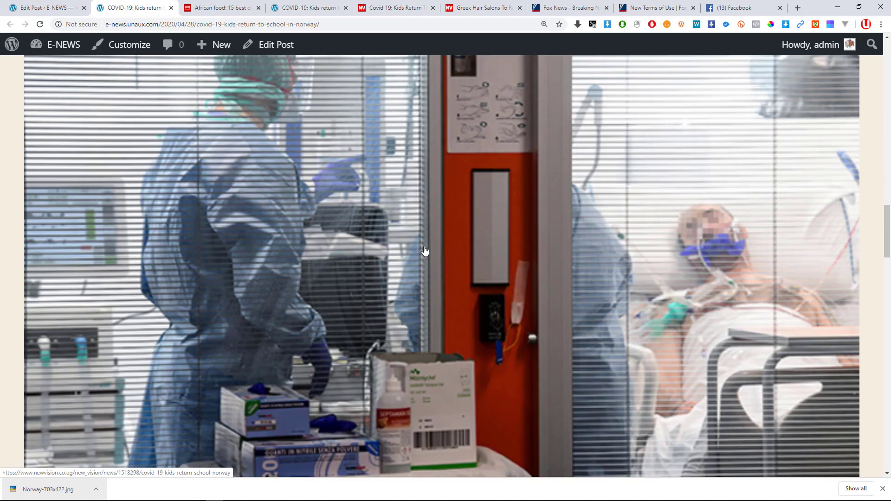
scroll(406, 251, "down", 6)
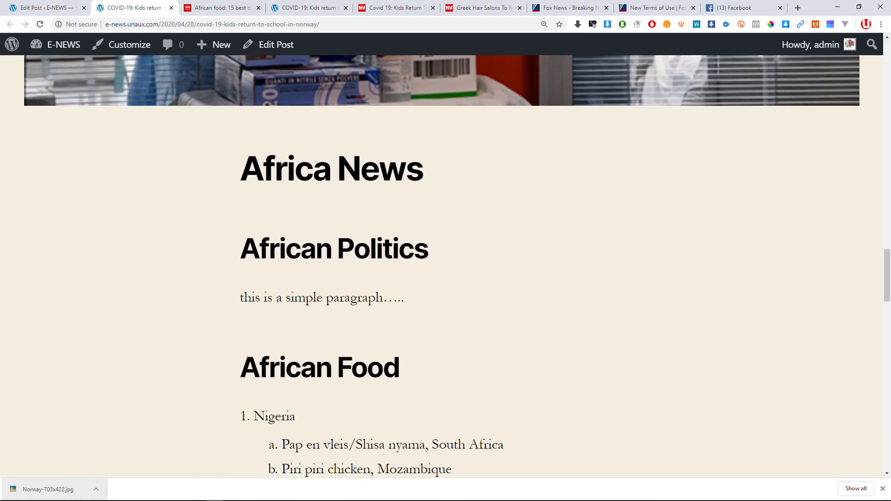
left_click_drag(239, 167, 390, 176)
left_click(306, 257)
scroll(330, 318, "down", 4)
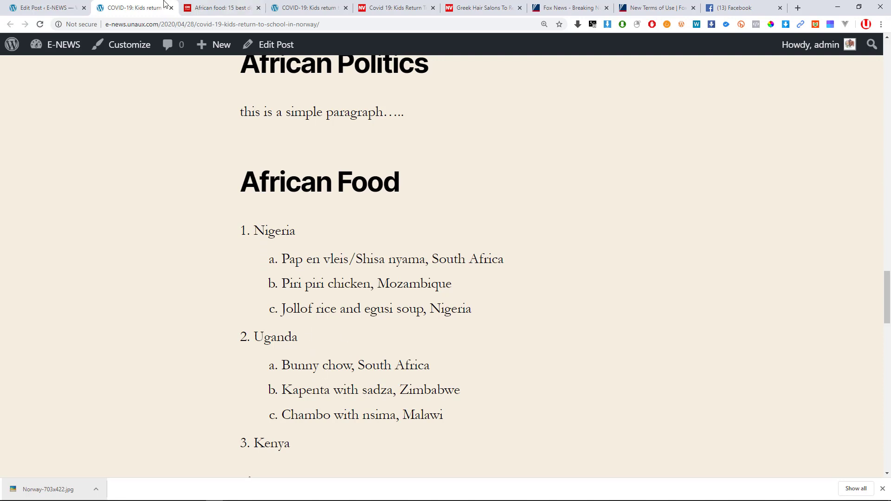
left_click(49, 7)
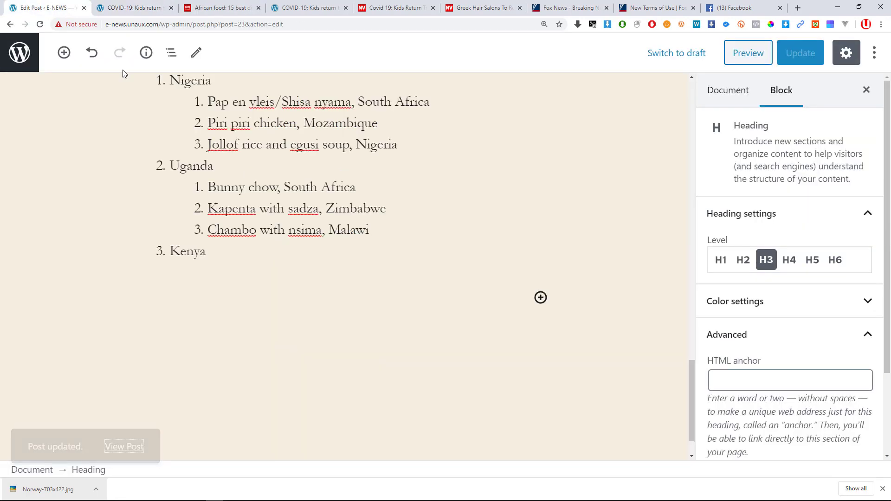
Add an empty Quote block from Most used right after the Kenya item of the list.
left_click(261, 254)
scroll(347, 262, "up", 2)
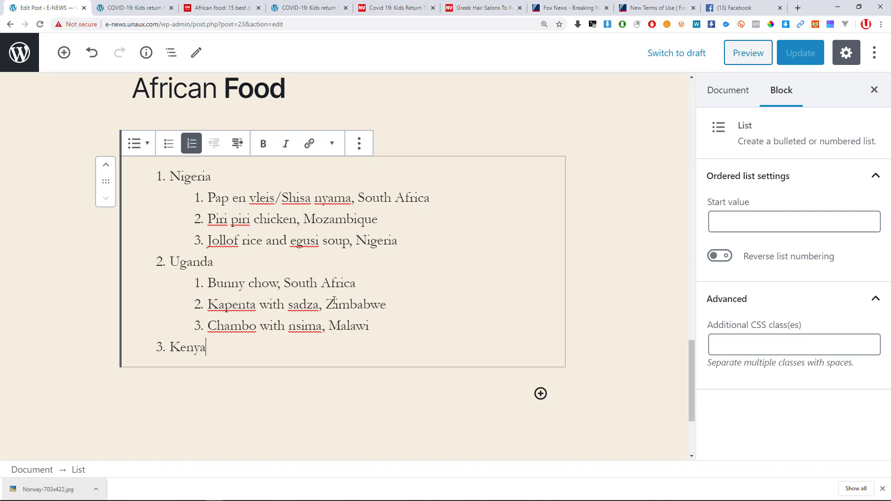
scroll(392, 274, "up", 15)
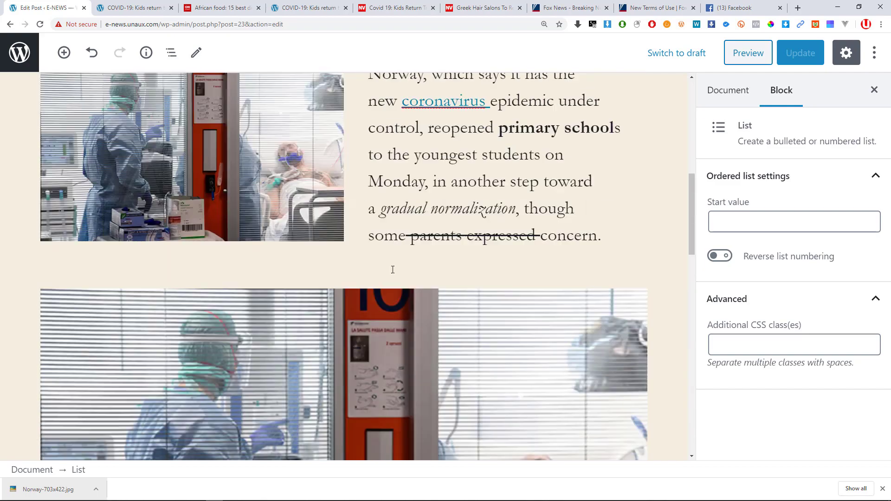
scroll(313, 161, "down", 15)
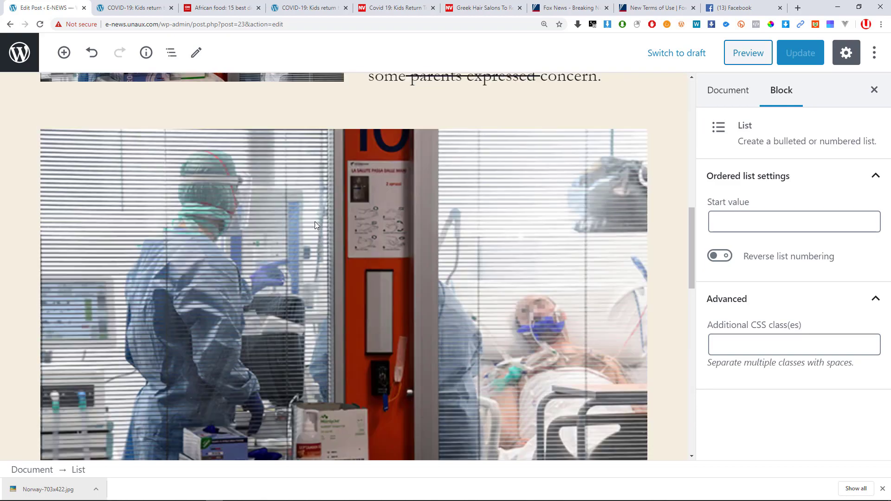
scroll(407, 264, "down", 10)
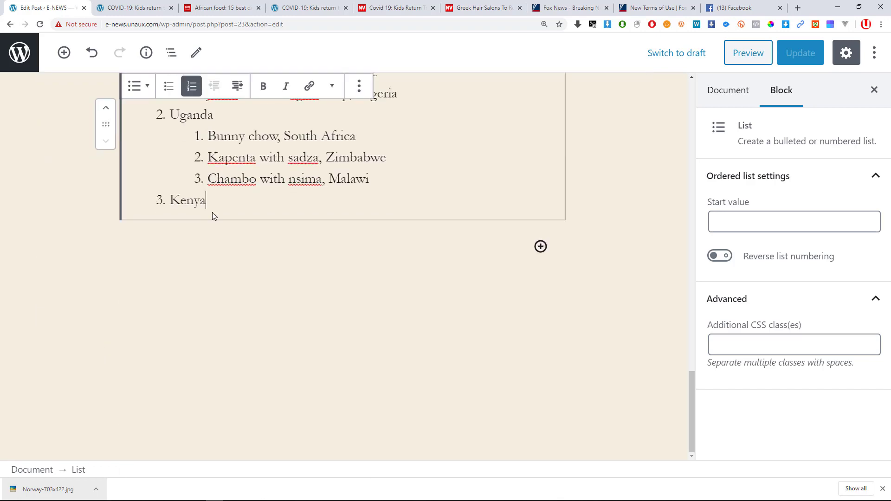
scroll(299, 203, "up", 1)
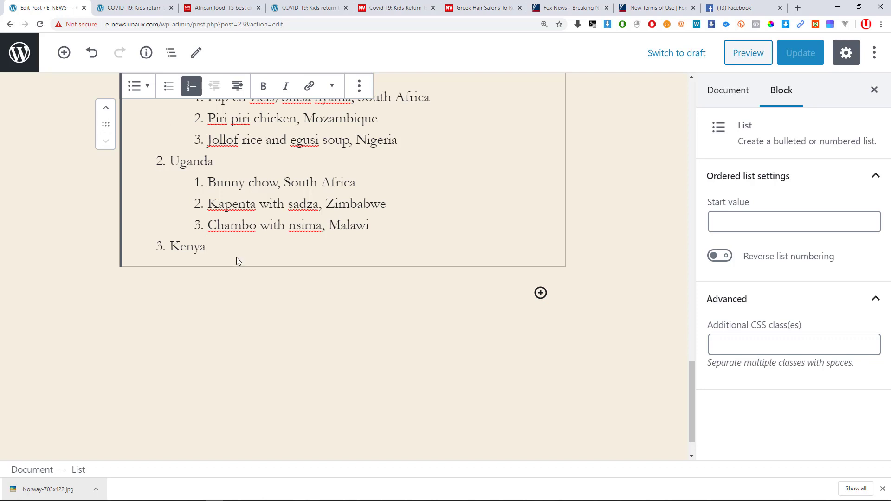
scroll(233, 261, "up", 2)
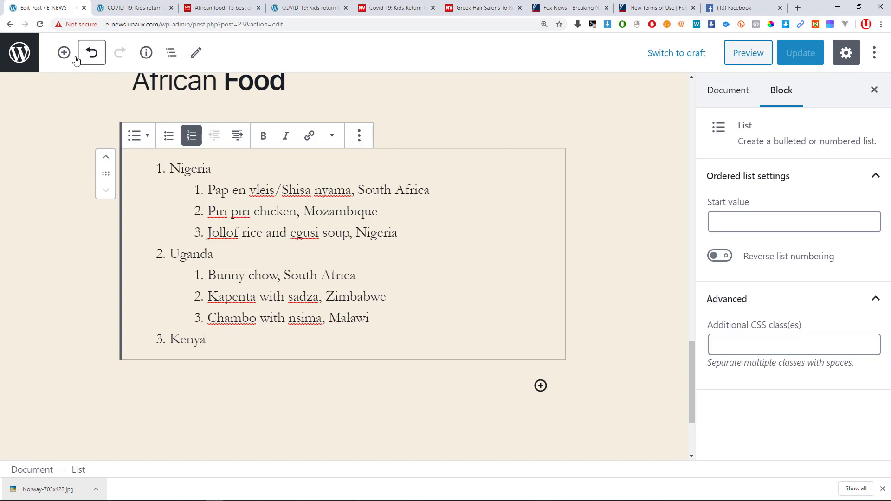
key("Return")
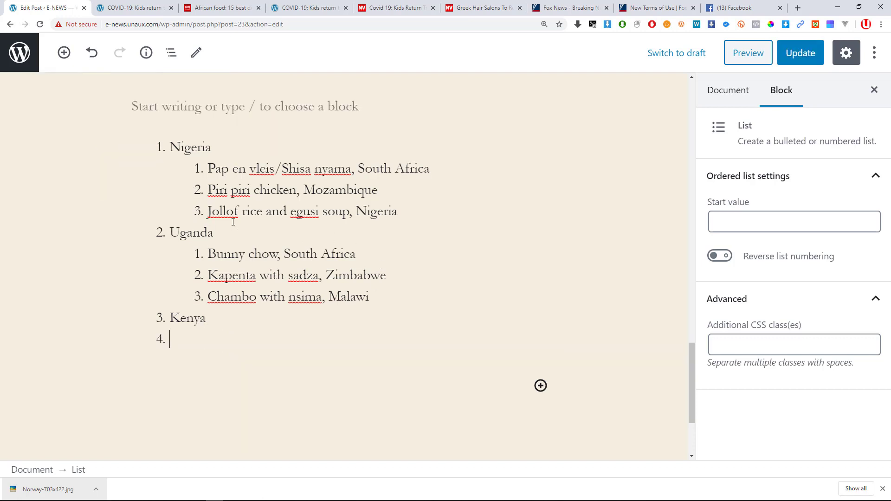
key("BackSpace")
key("BackSpace")
type("a")
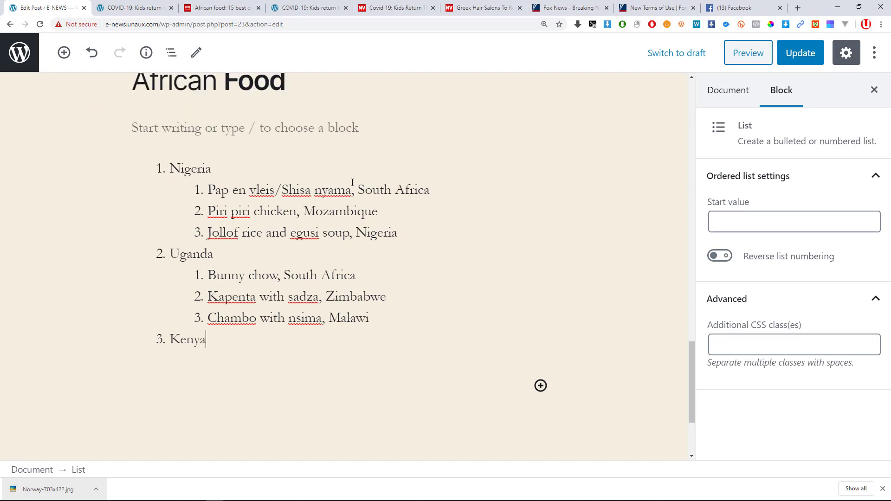
left_click(64, 52)
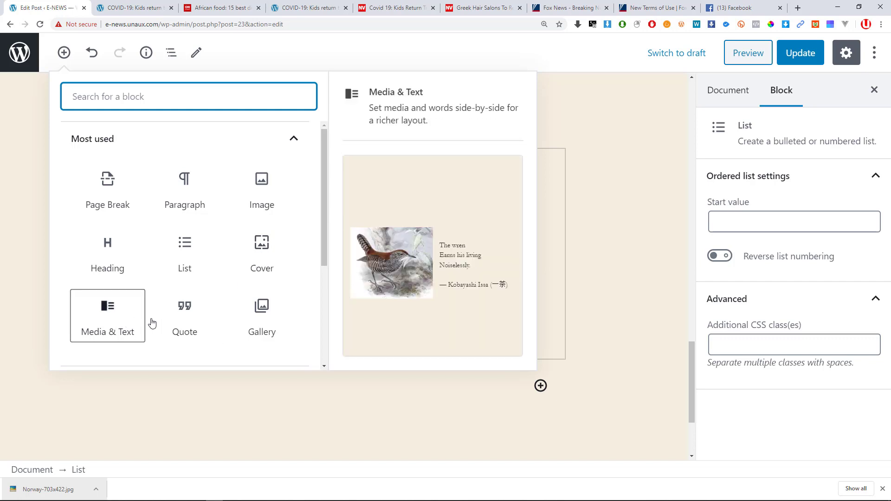
left_click(194, 317)
scroll(261, 324, "down", 3)
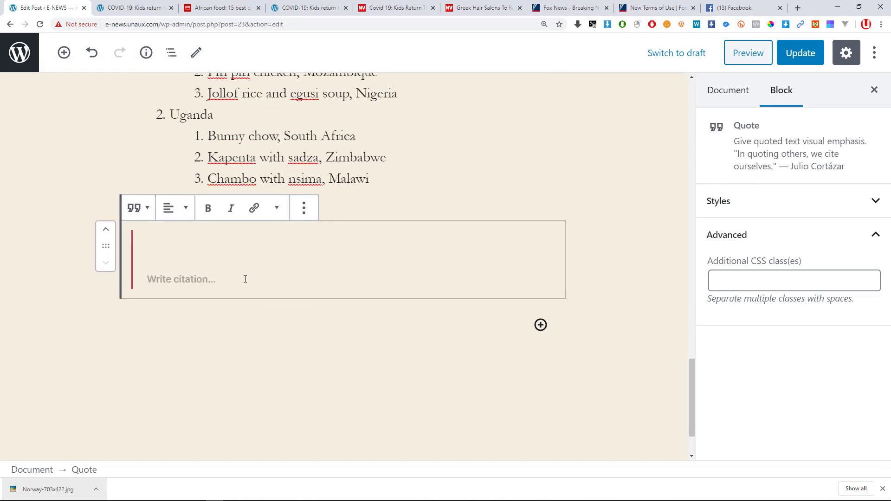
Run a Google search for 'mahatma gandhi quotes' from a browser tab's address bar.
left_click(205, 6)
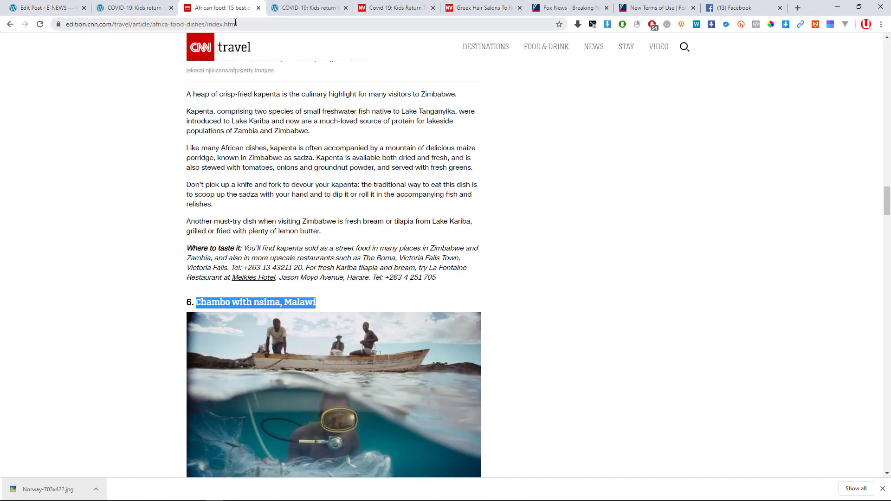
left_click(139, 24)
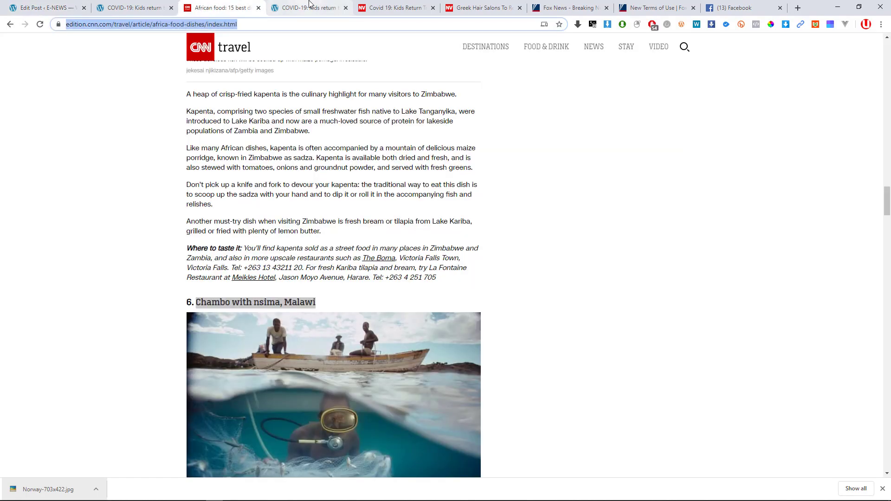
left_click(304, 9)
scroll(279, 47, "up", 4)
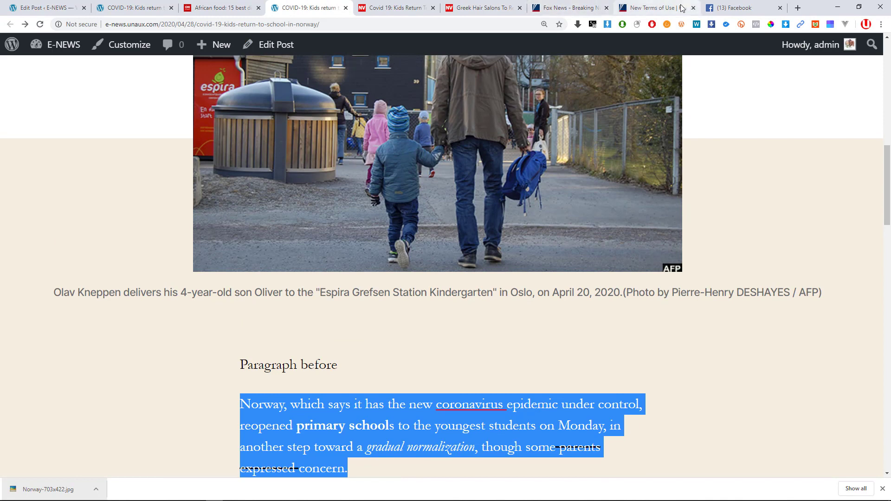
left_click_drag(673, 7, 91, 5)
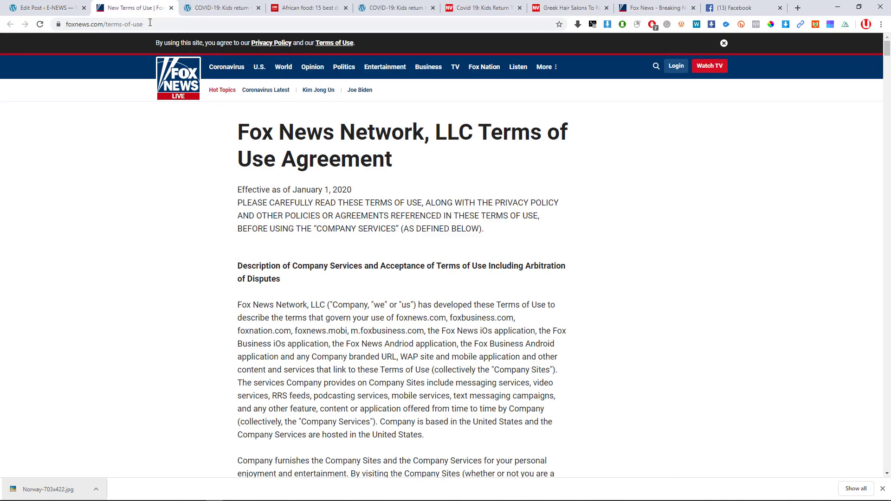
left_click(150, 23)
type("mah")
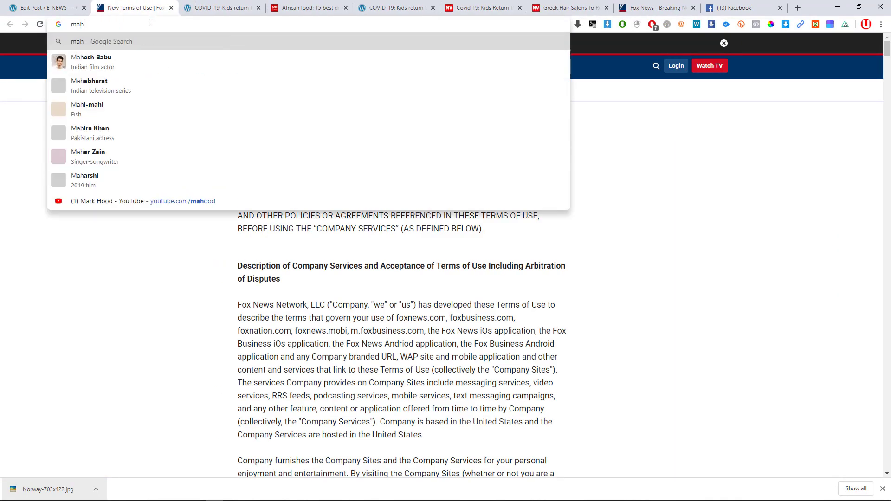
type("t")
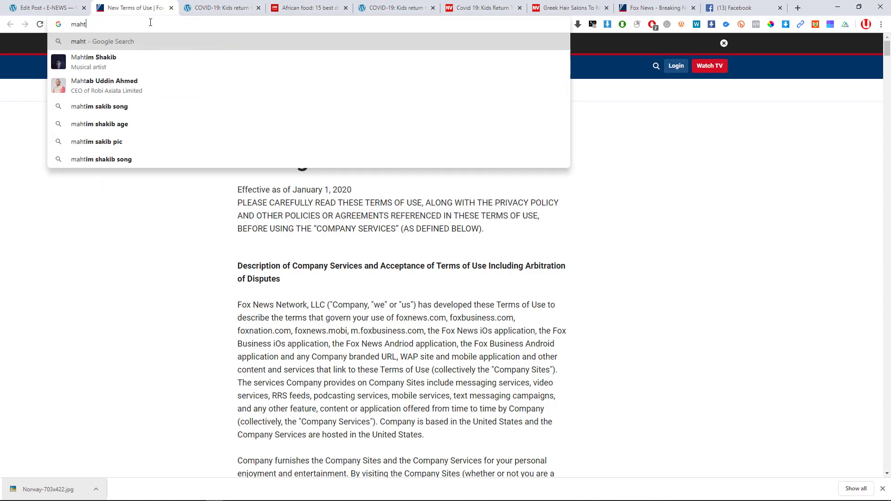
type(" a")
key("BackSpace")
key("BackSpace")
type("ma")
key("Down")
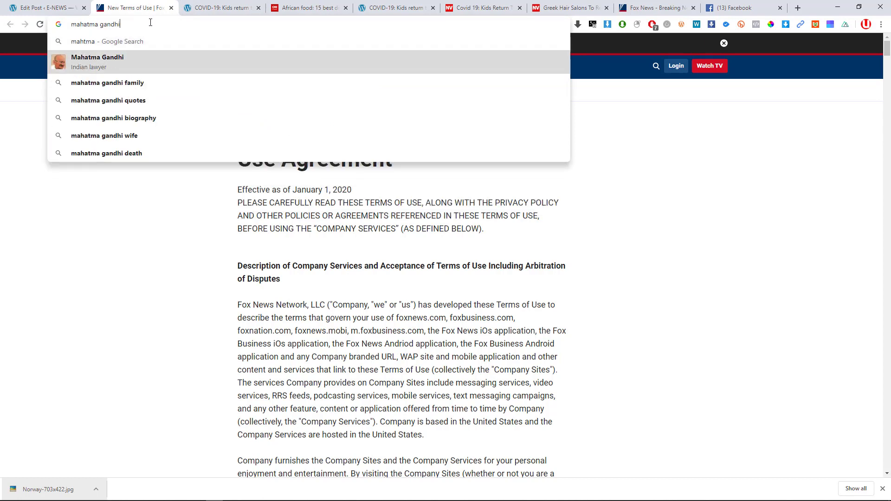
key("Down")
key("Down")
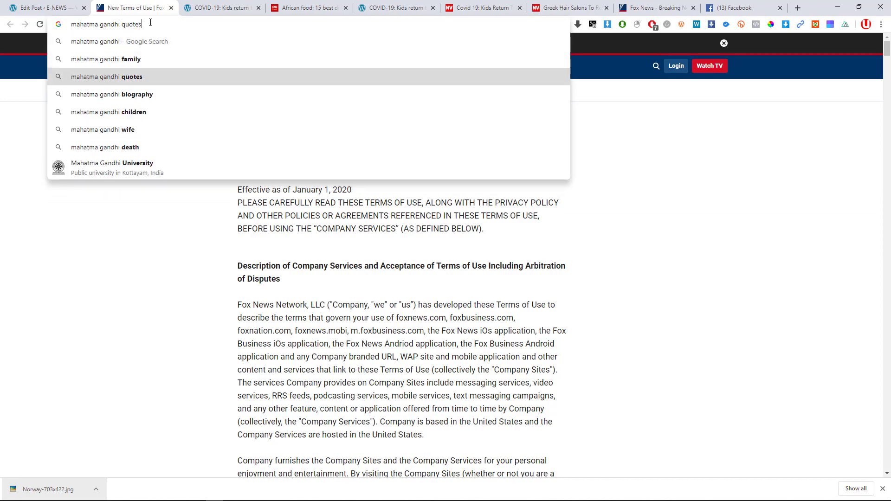
key("Return")
Open BrainyQuote's Mahatma Gandhi Quotes page from the search results.
scroll(77, 221, "down", 9)
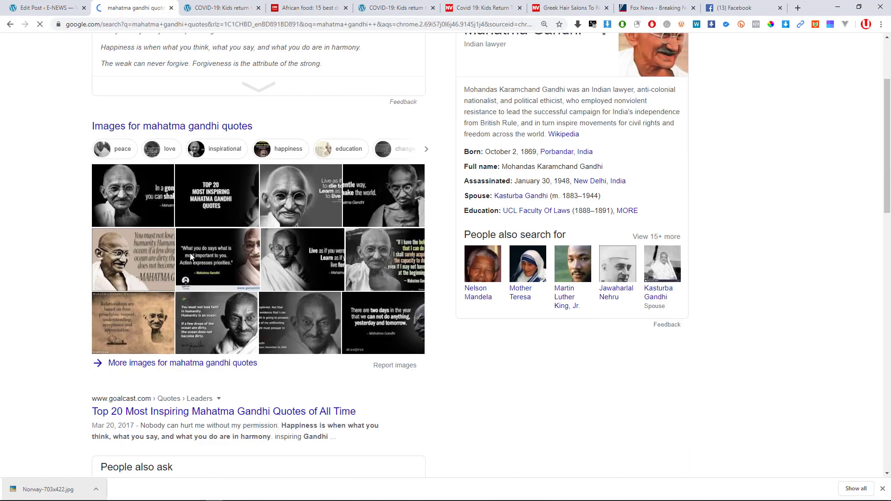
scroll(217, 250, "down", 5)
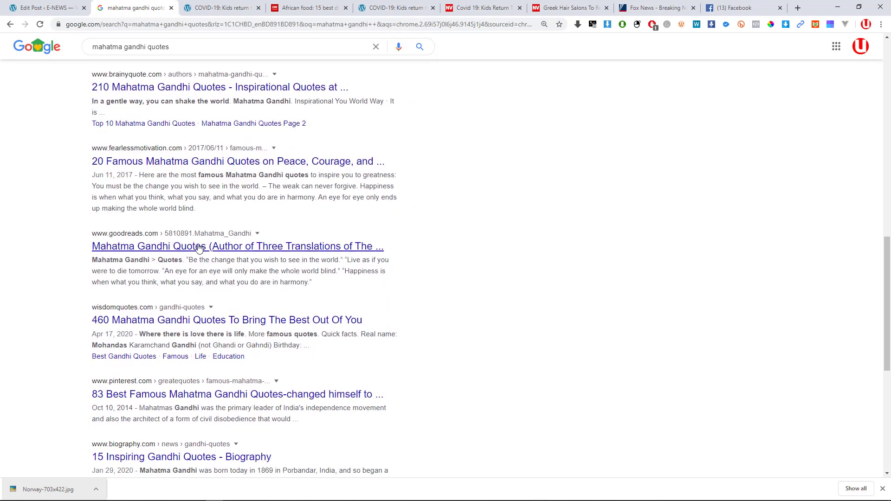
scroll(179, 308, "up", 5)
left_click(166, 320)
scroll(411, 293, "up", 5)
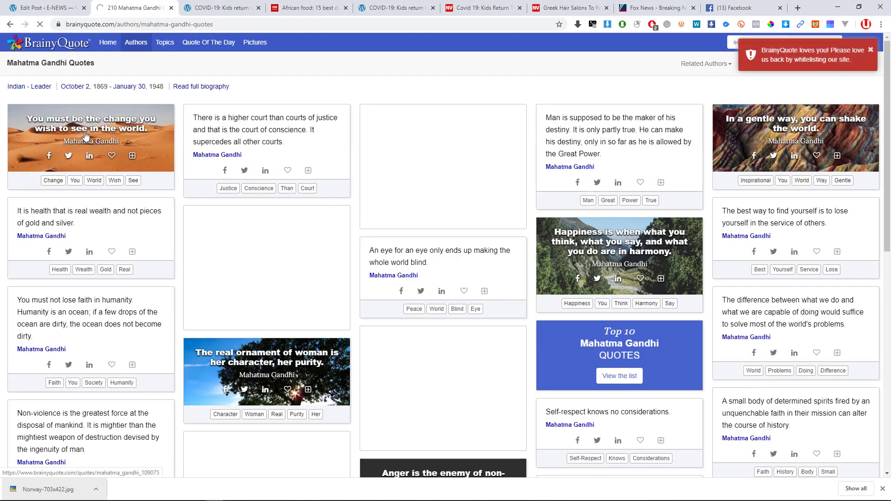
Open the quote 'You must be the change you wish to see in the world.' and copy its text.
left_click(84, 135)
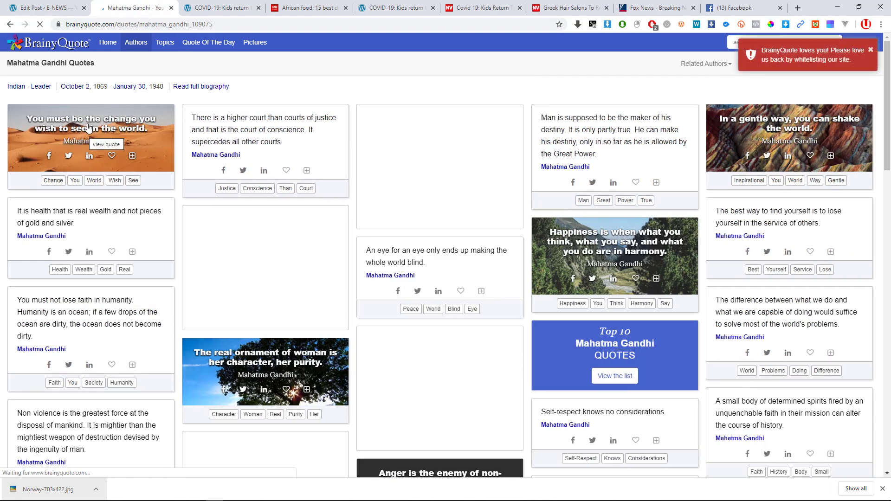
scroll(363, 261, "down", 2)
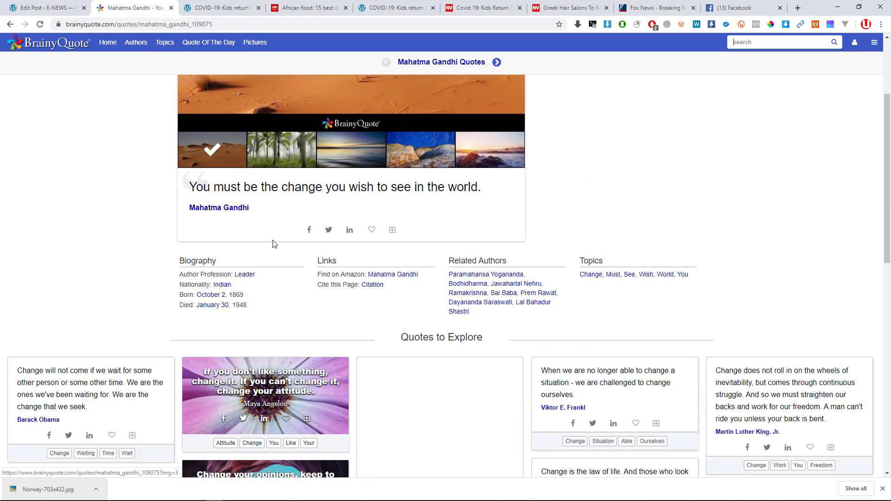
left_click_drag(488, 191, 172, 186)
key("super+c")
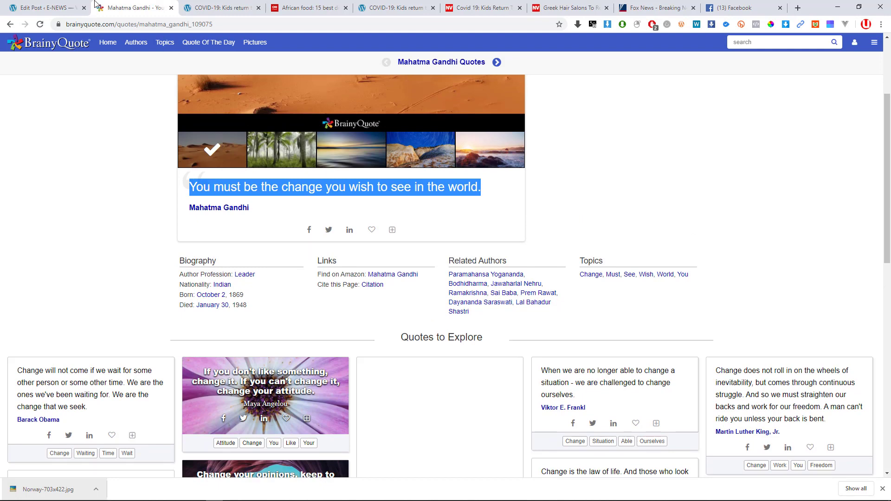
left_click(66, 5)
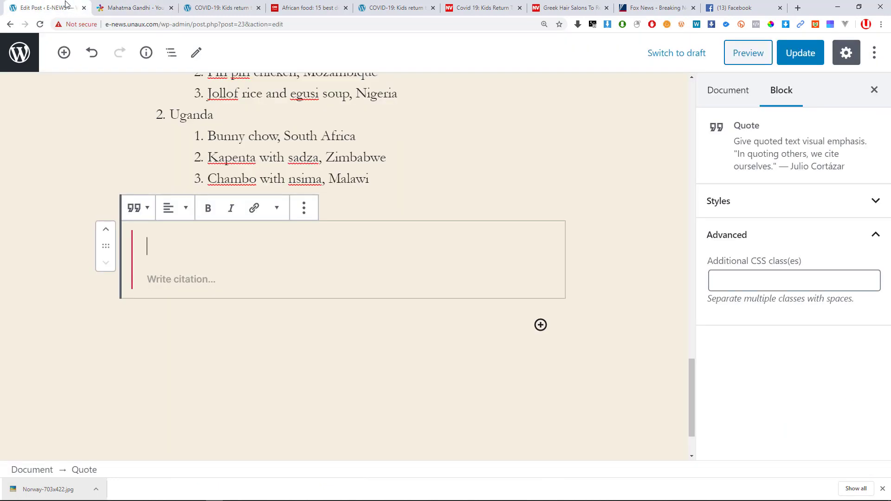
Paste the quote as plain text into the quote block and copy the author name from BrainyQuote.
right_click(185, 241)
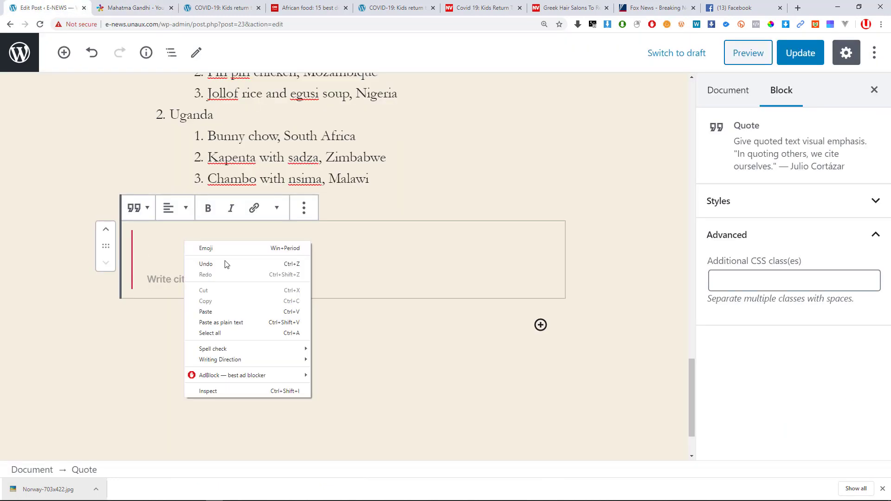
left_click(232, 322)
left_click(170, 279)
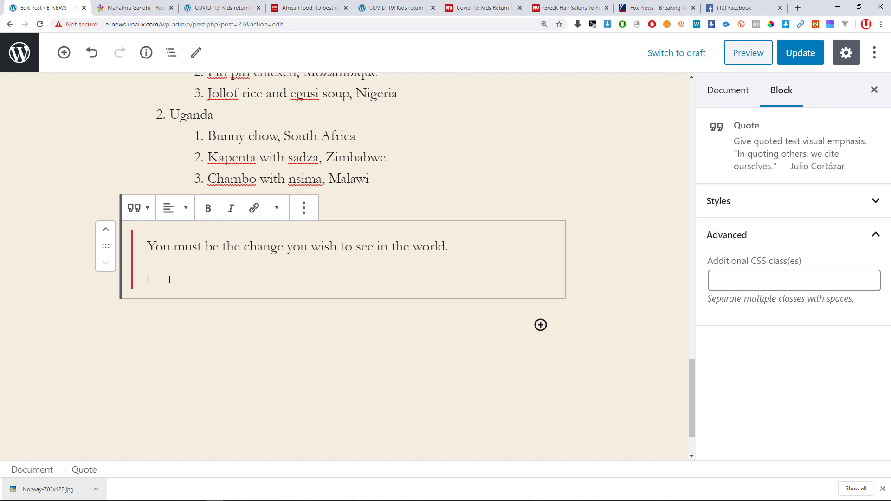
left_click(132, 8)
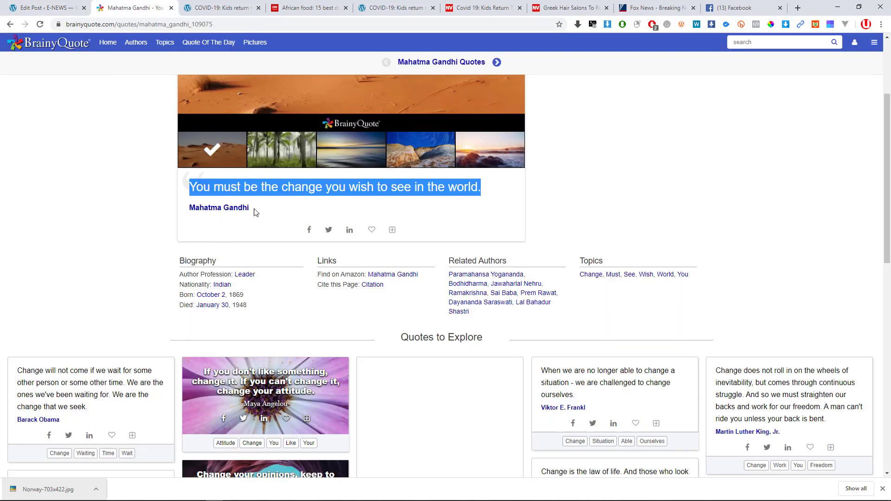
left_click_drag(254, 210, 182, 206)
key("super+c")
left_click(56, 8)
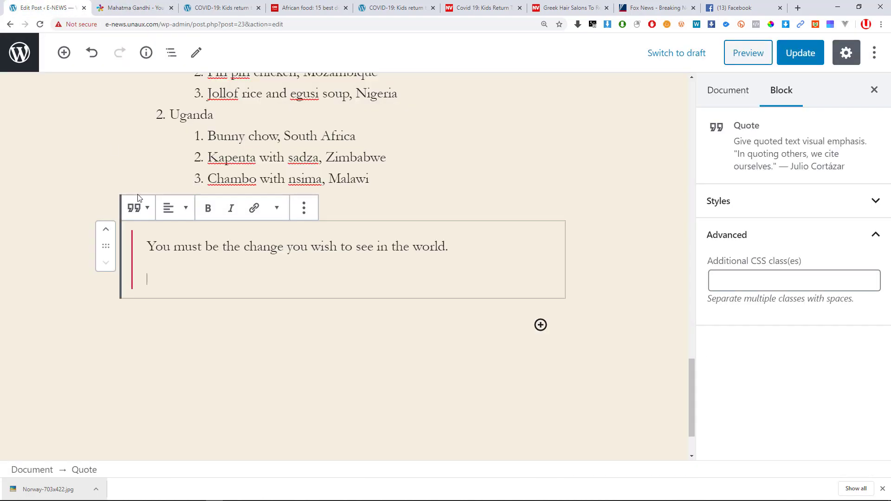
Put 'Mahatma Gandhi' into the citation as plain text, undoing the linked paste.
right_click(183, 284)
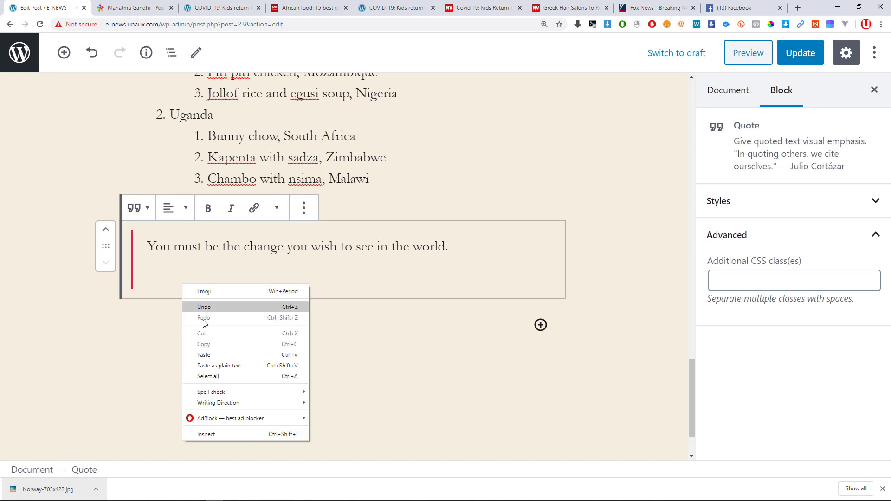
left_click(207, 348)
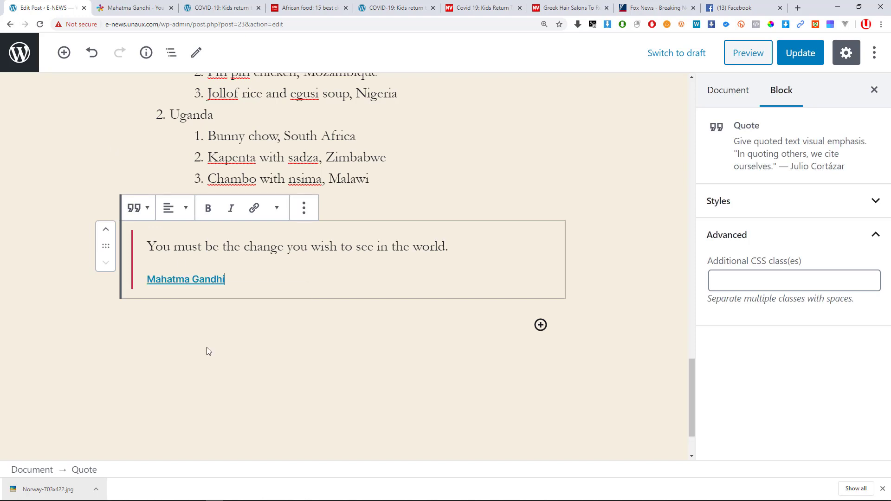
key("ctrl+z")
right_click(171, 280)
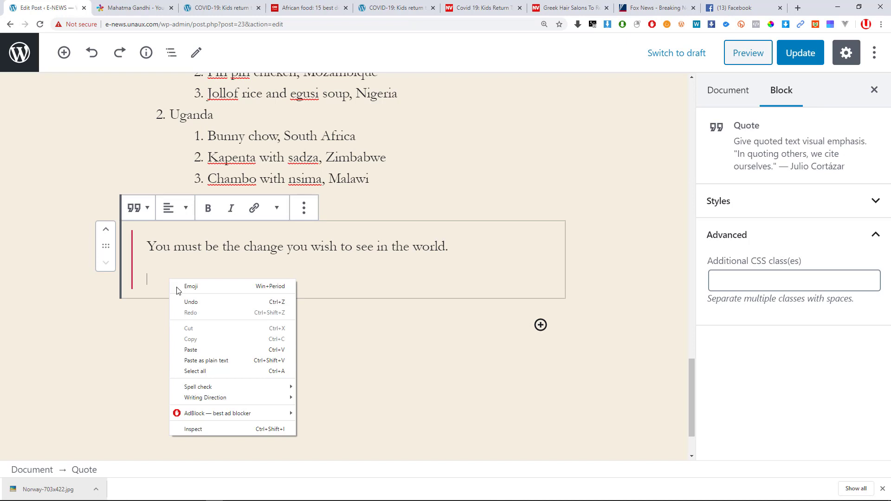
left_click(207, 360)
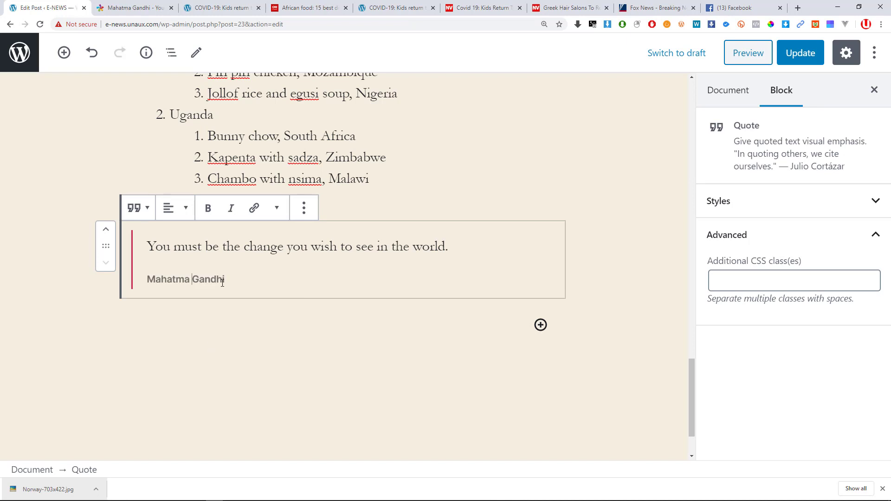
left_click_drag(222, 283, 146, 283)
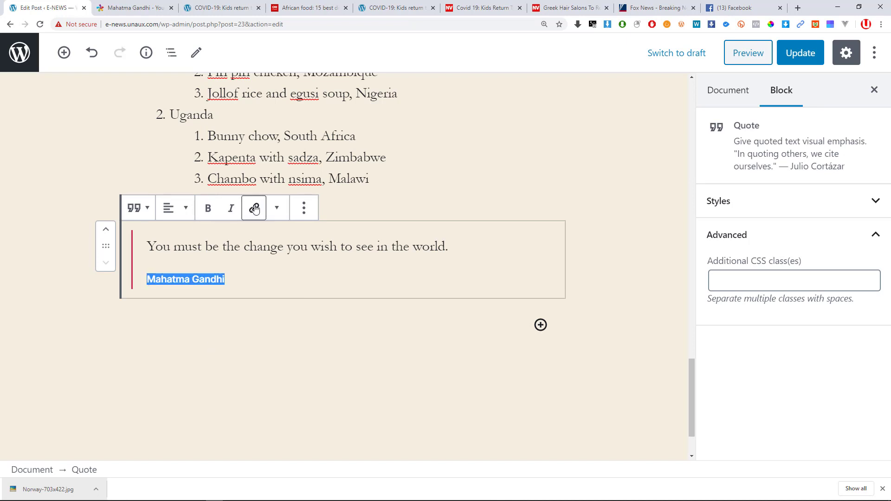
left_click(269, 278)
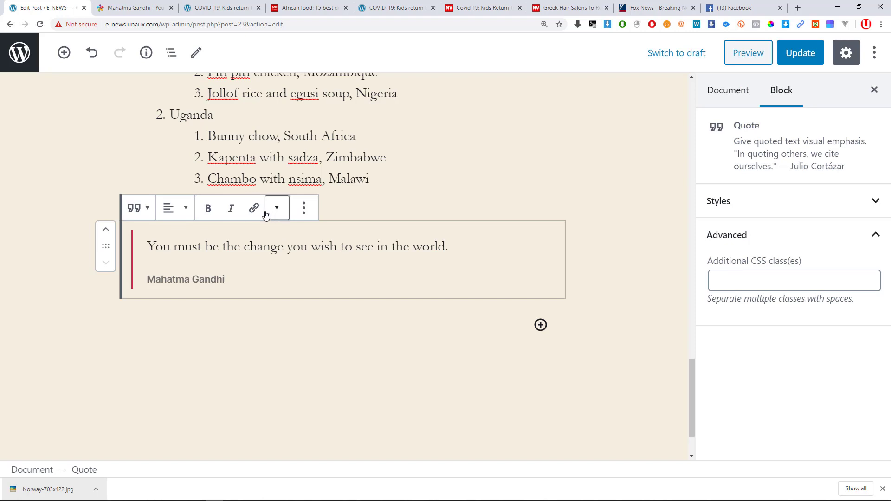
Bold the word Gandhi in the citation and save the post with Update.
left_click_drag(271, 247, 212, 245)
left_click_drag(225, 279, 192, 279)
left_click(207, 218)
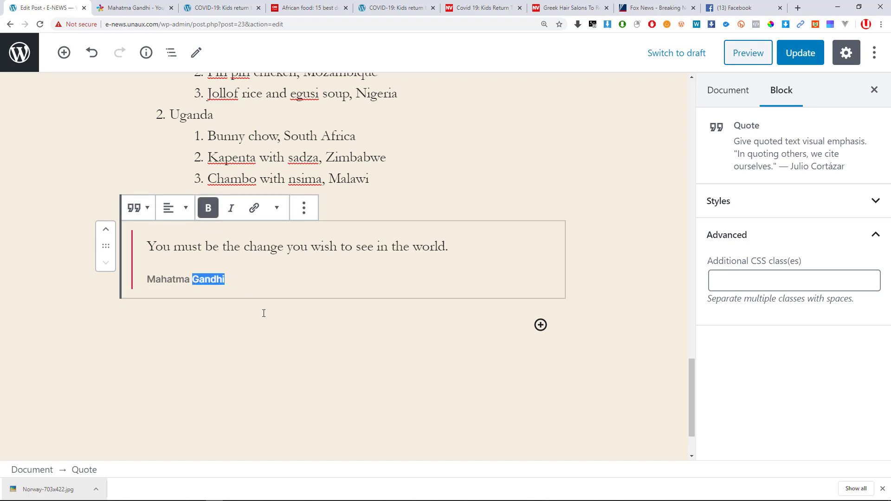
left_click(262, 313)
left_click(257, 257)
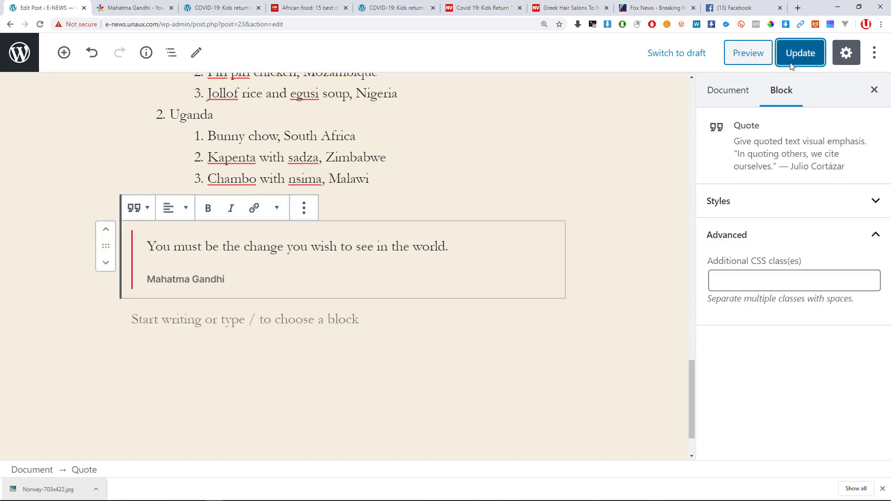
left_click(801, 52)
left_click(132, 8)
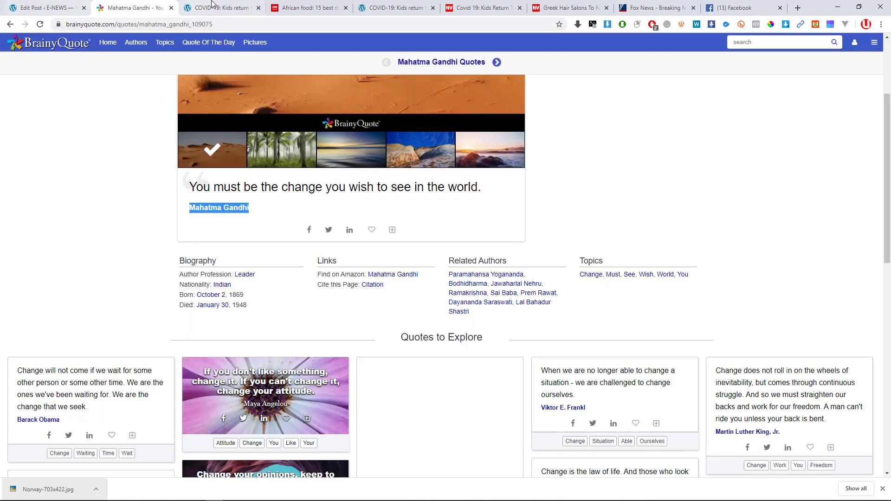
Reload the published Norway post and scroll to Gandhi's quote below the African Food list.
left_click_drag(208, 5, 132, 6)
left_click(41, 28)
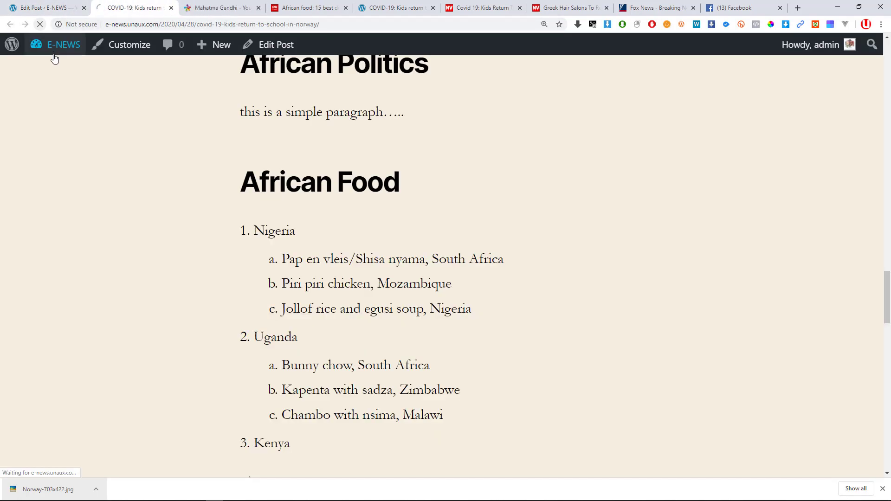
scroll(407, 261, "down", 1)
scroll(408, 262, "down", 7)
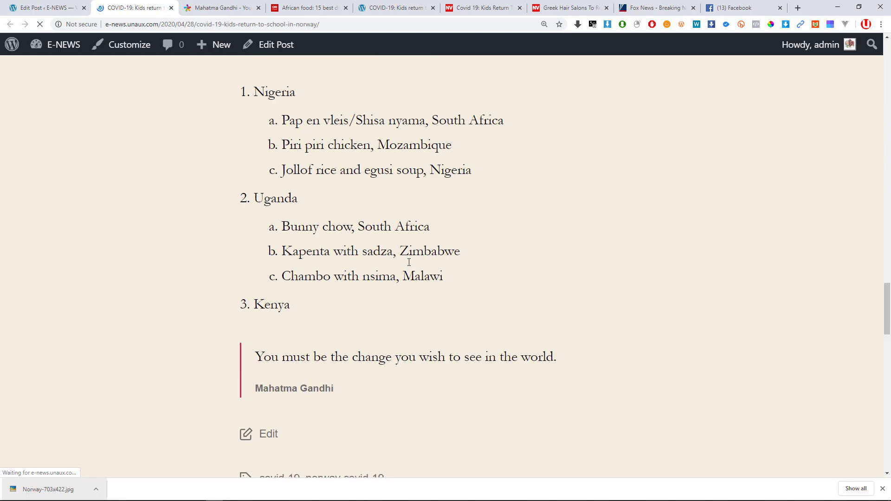
scroll(408, 266, "up", 3)
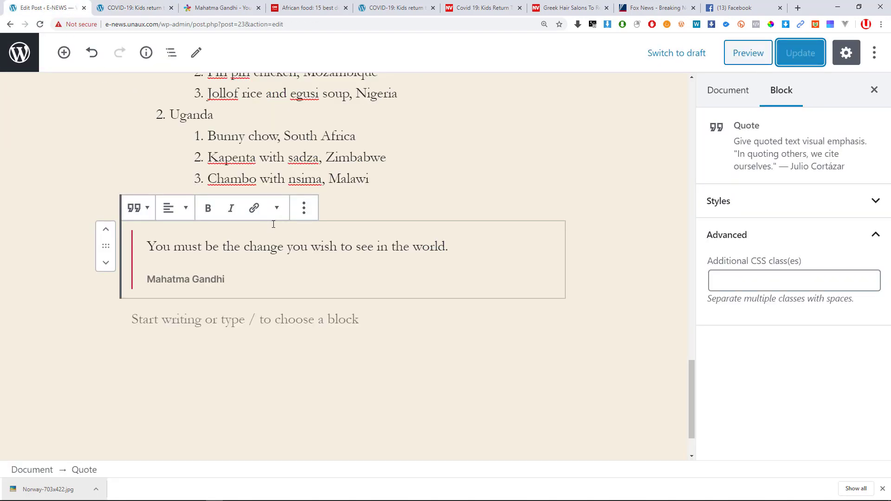
Add a Gallery block below the Gandhi quote.
scroll(272, 257, "down", 1)
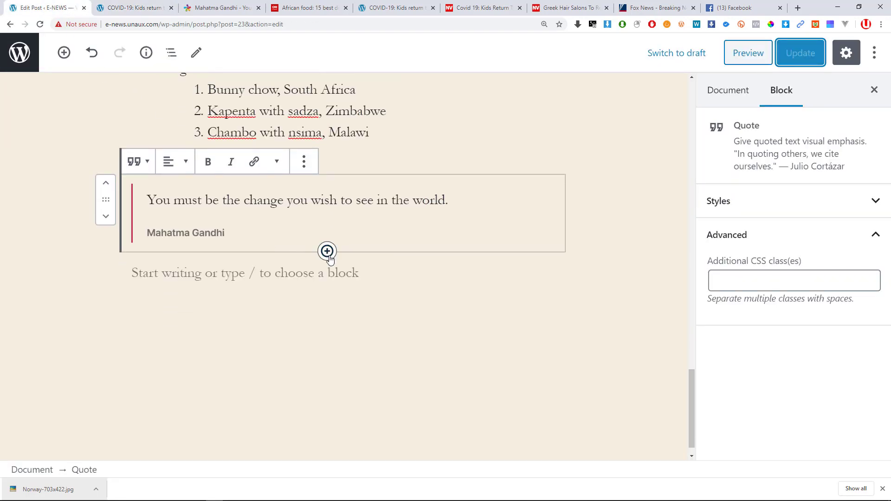
scroll(327, 253, "down", 1)
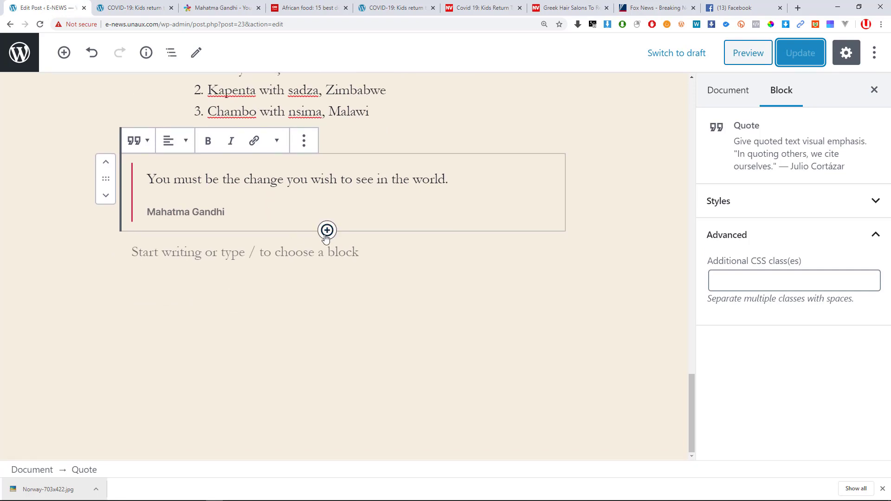
left_click(64, 53)
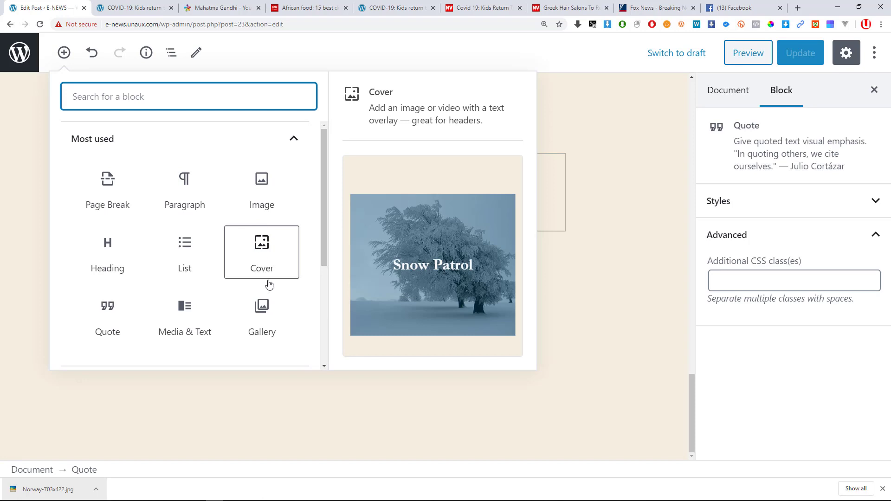
scroll(268, 285, "down", 1)
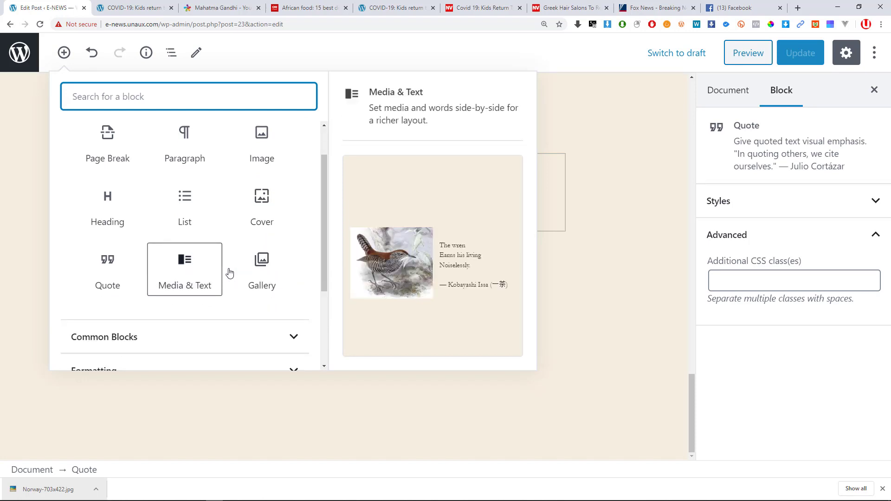
left_click(262, 278)
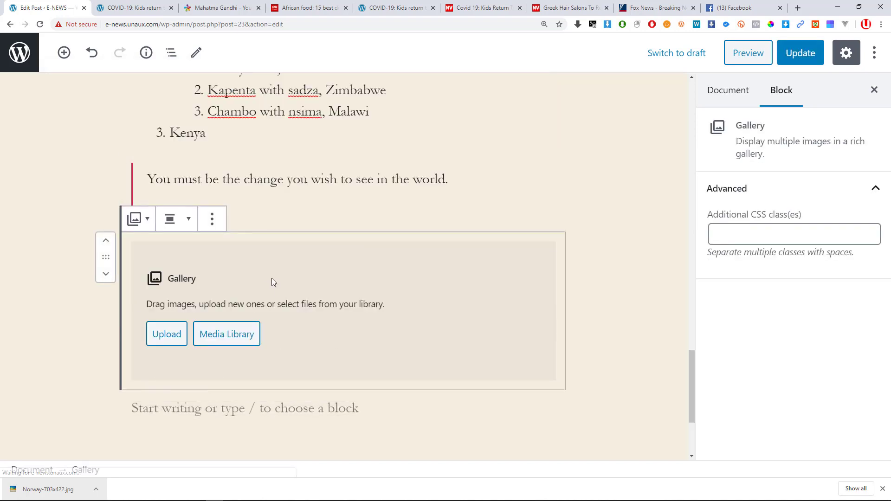
Upload the four 1110373 necklace photos from Pictures > pics into the gallery.
left_click(172, 340)
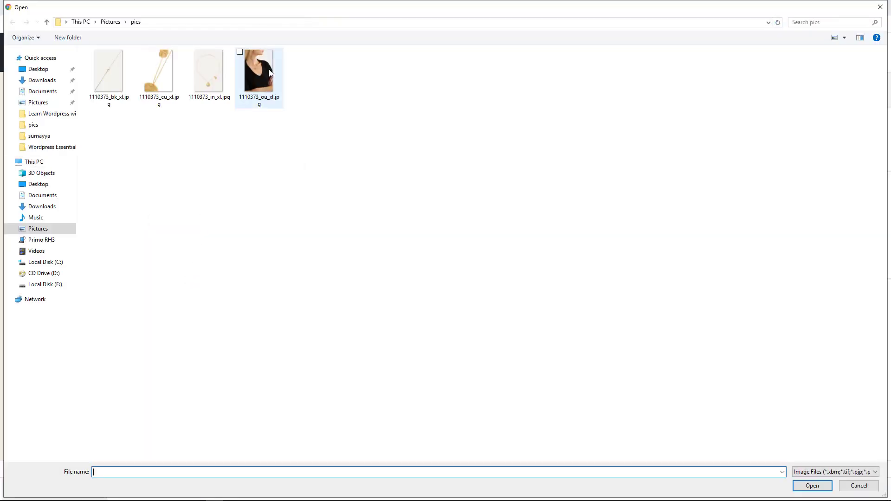
left_click(260, 79)
left_click(209, 74, "ctrl")
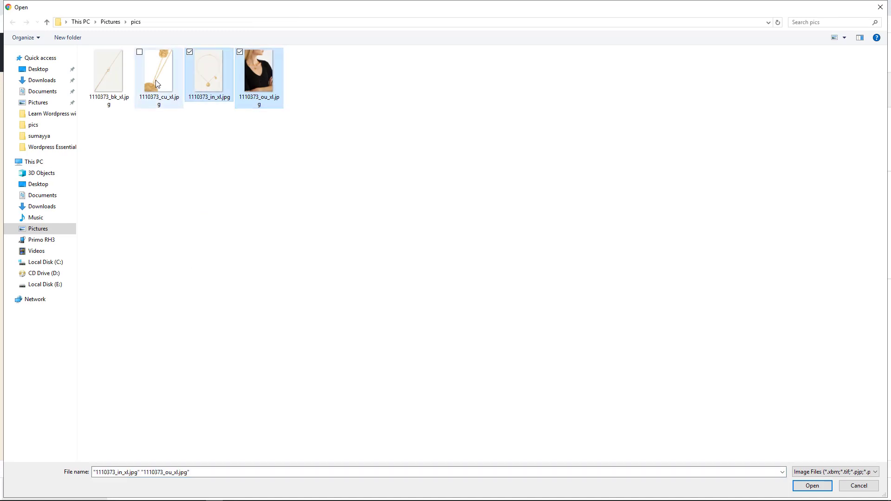
left_click(159, 75, "ctrl")
left_click(112, 84, "ctrl")
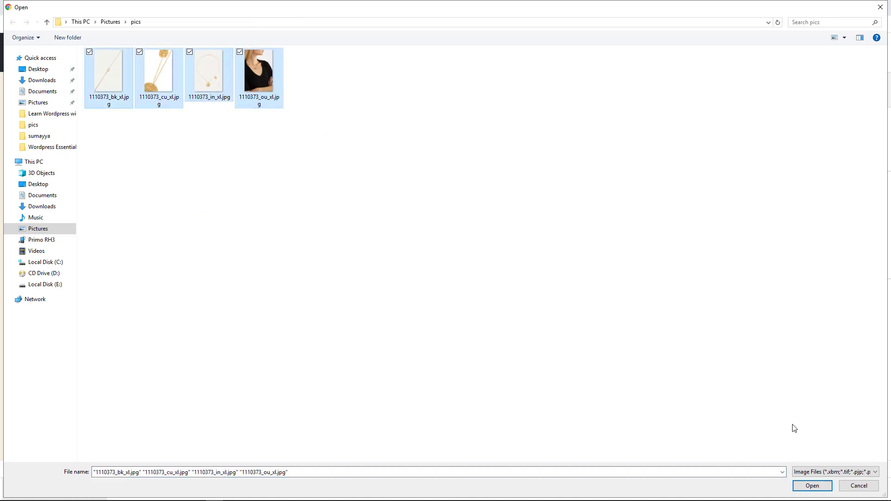
left_click(813, 486)
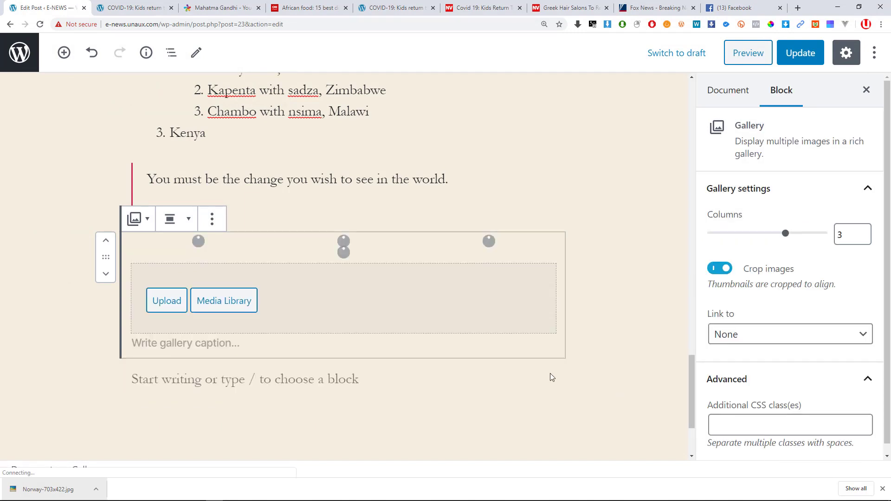
Check the gallery's alignment choices without changing them, then save the post with Update.
scroll(410, 312, "down", 4)
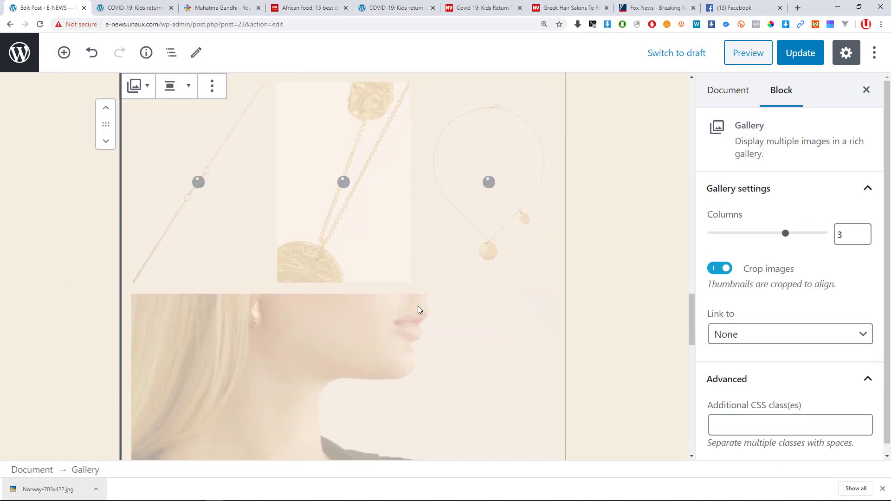
scroll(408, 304, "up", 3)
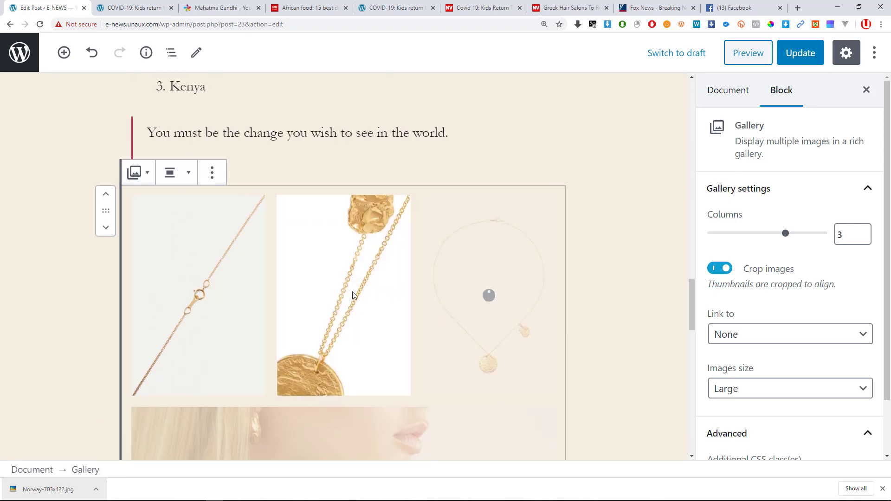
left_click(186, 173)
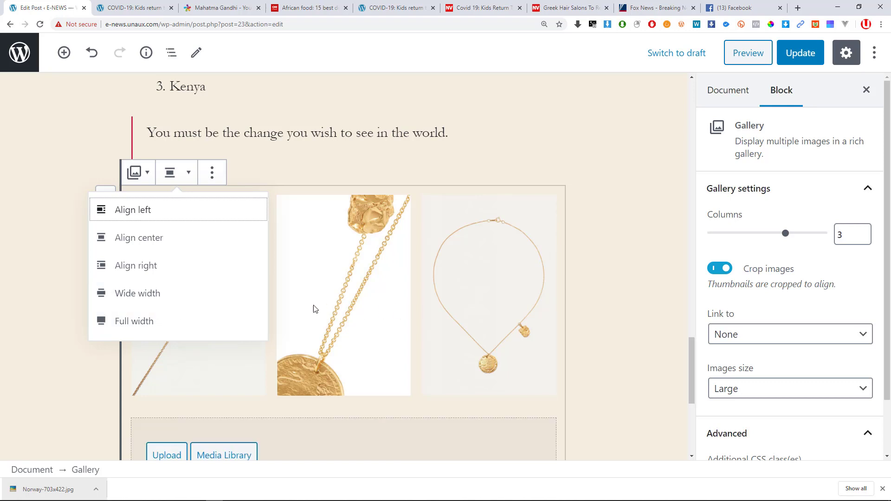
left_click(607, 275)
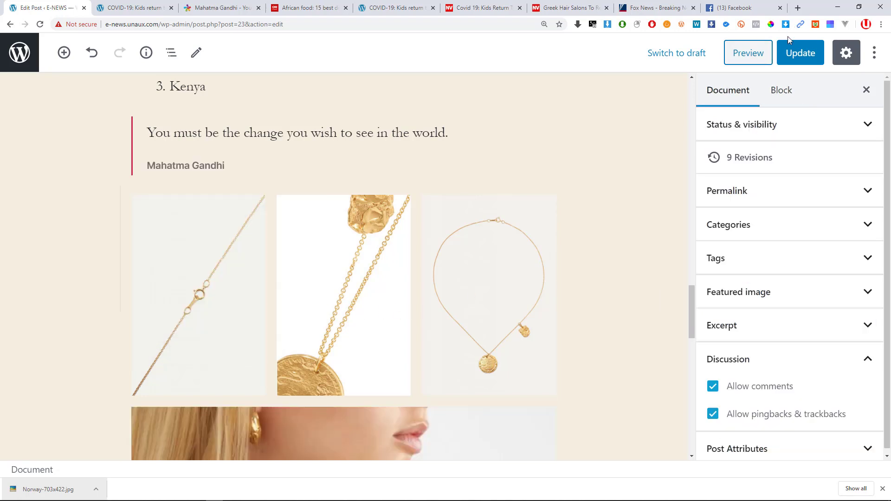
left_click(798, 55)
scroll(425, 228, "down", 6)
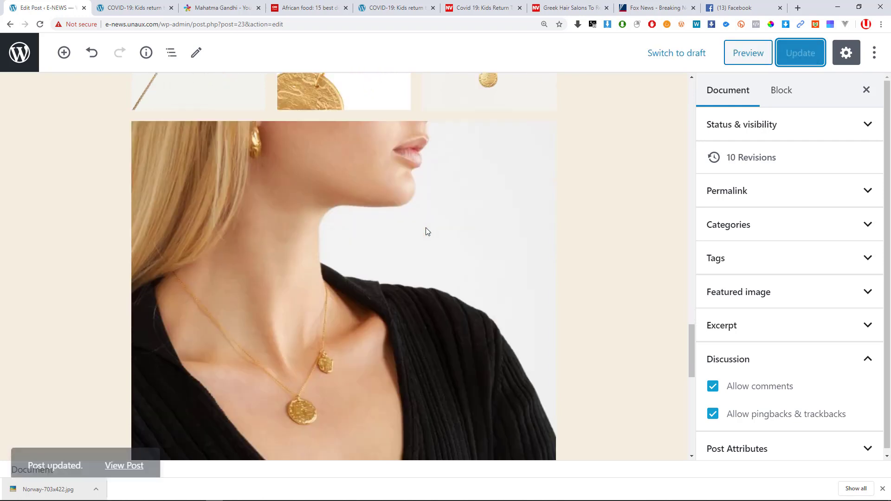
scroll(426, 227, "down", 5)
Reload the published post and scroll through to check the necklace gallery under the quote.
left_click(132, 8)
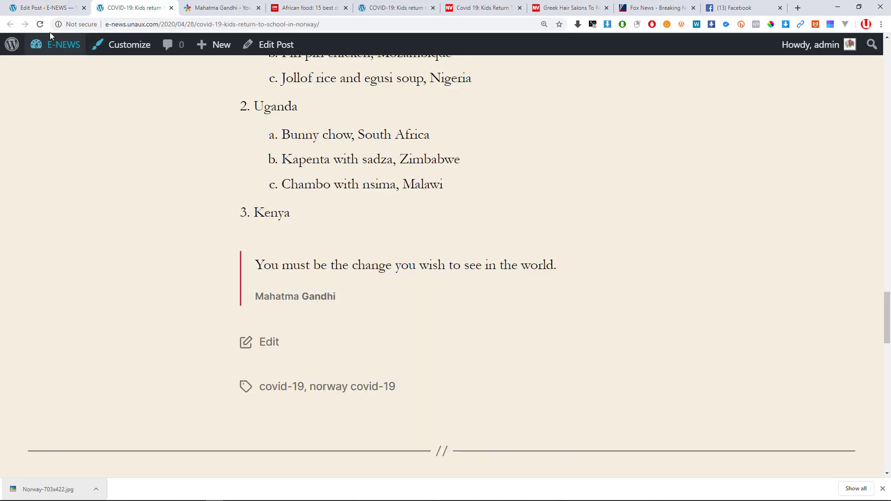
left_click(40, 24)
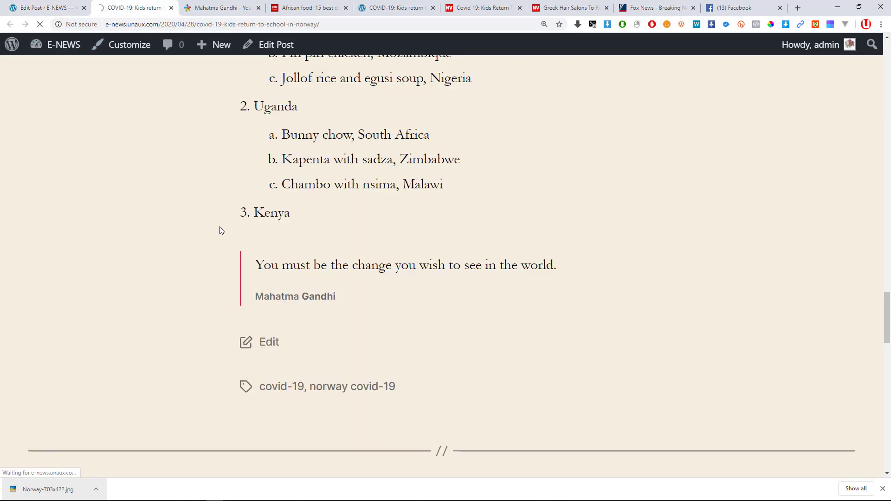
scroll(317, 266, "down", 3)
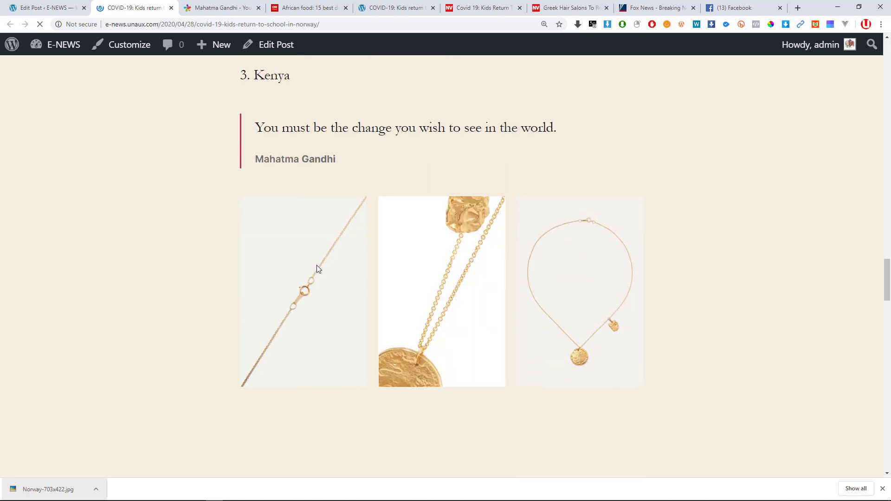
scroll(490, 258, "down", 2)
scroll(534, 259, "up", 1)
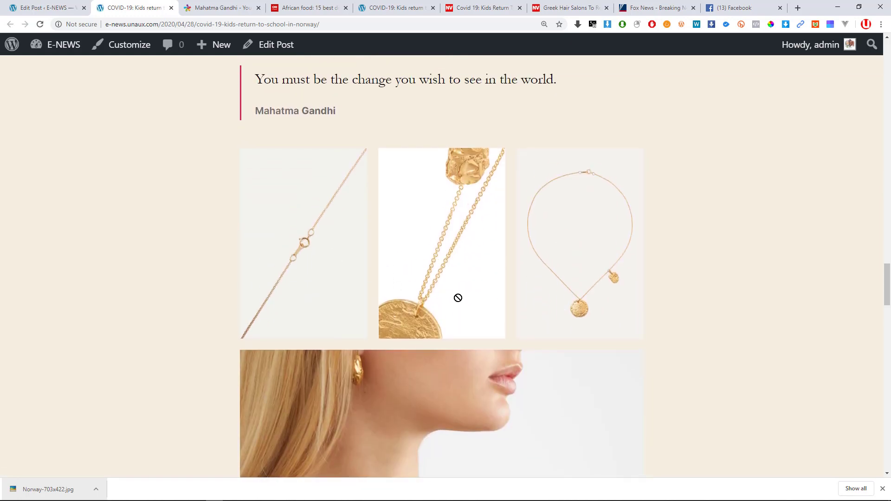
scroll(524, 344, "down", 10)
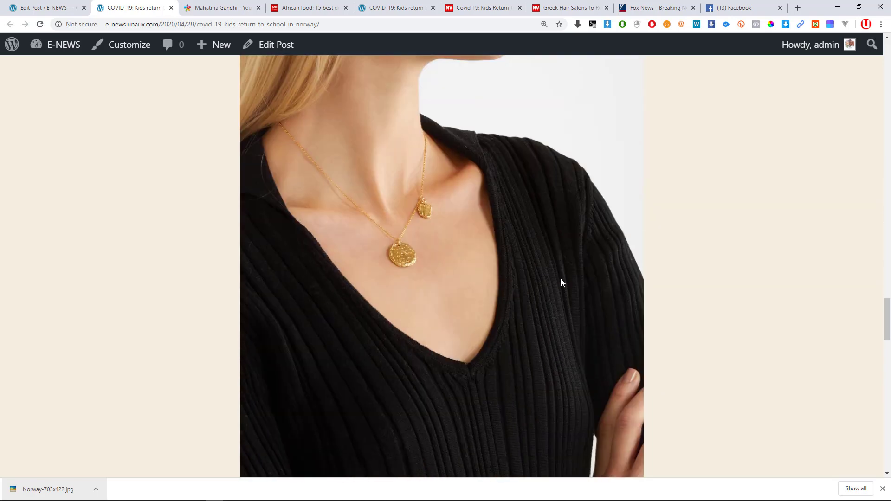
scroll(571, 270, "down", 5)
scroll(576, 272, "up", 15)
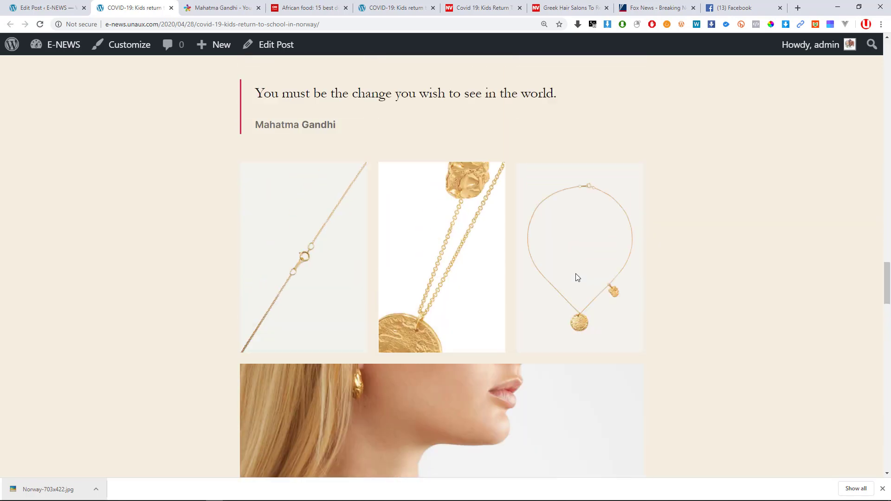
scroll(246, 275, "down", 4)
Select the jewelry gallery block in the editor and look through its toolbar options.
left_click(45, 8)
scroll(416, 299, "down", 3)
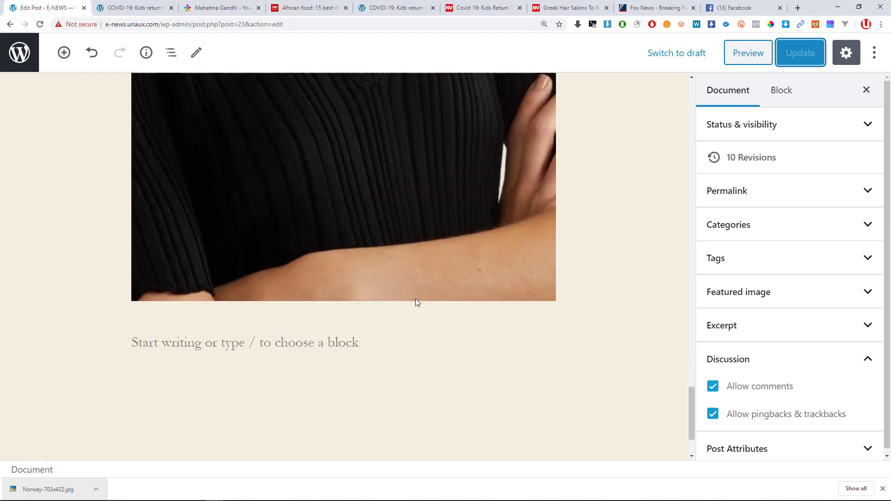
scroll(396, 292, "up", 3)
scroll(217, 240, "up", 6)
left_click(266, 209)
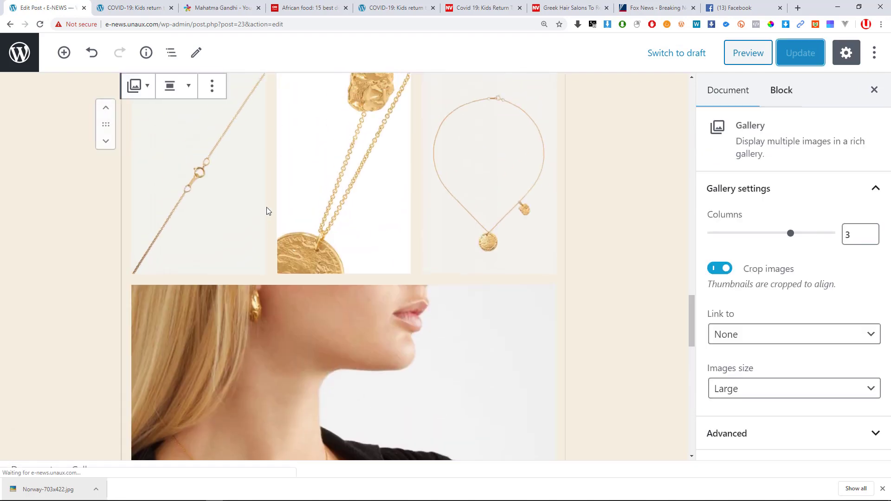
scroll(194, 232, "up", 3)
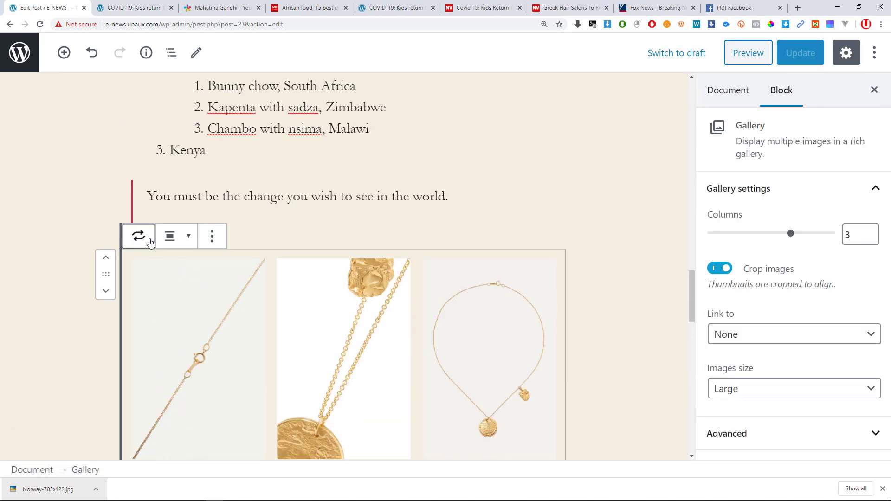
left_click(212, 238)
left_click(189, 239)
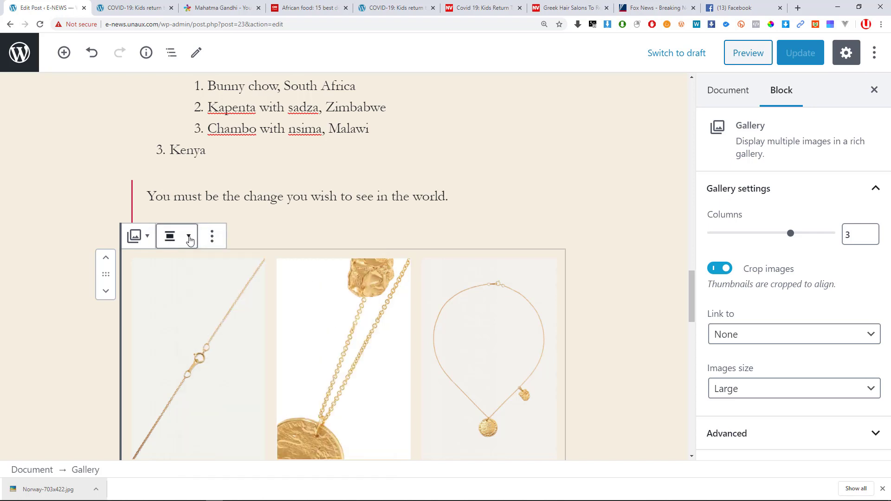
left_click(189, 239)
scroll(430, 302, "down", 2)
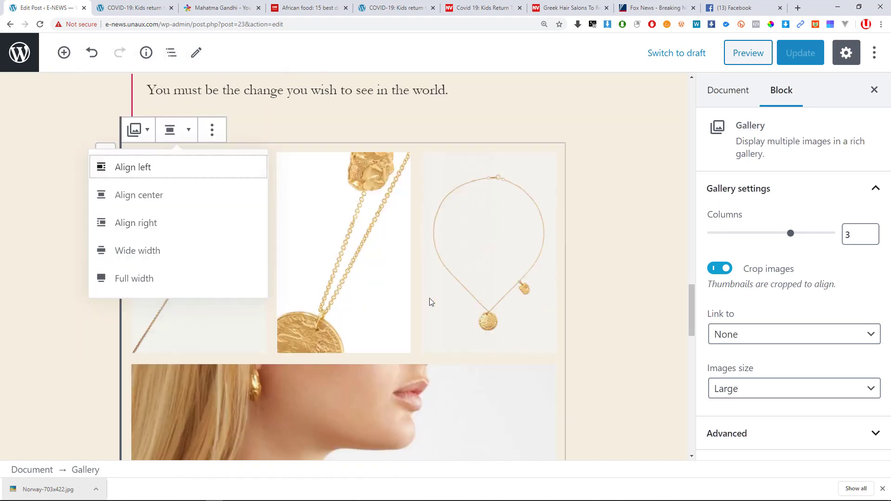
scroll(307, 269, "down", 1)
scroll(333, 330, "up", 1)
Keep the gallery at 3 columns after briefly trying 2.
left_click(349, 356)
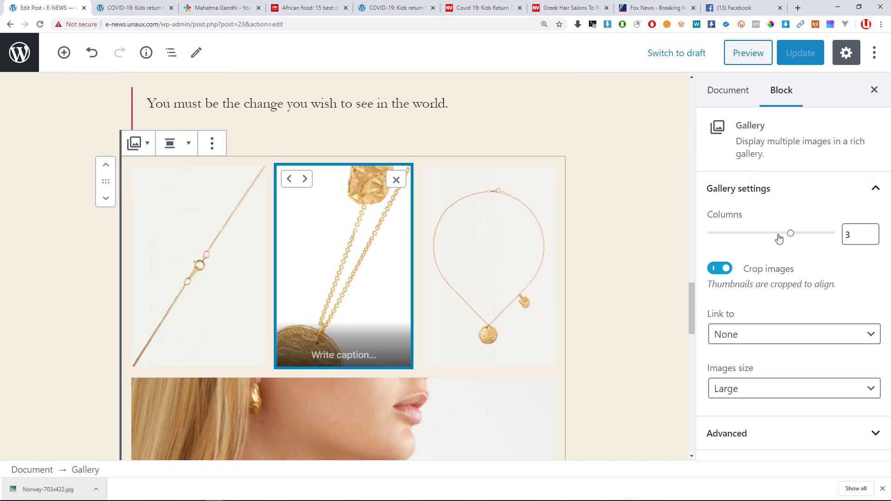
left_click(767, 237)
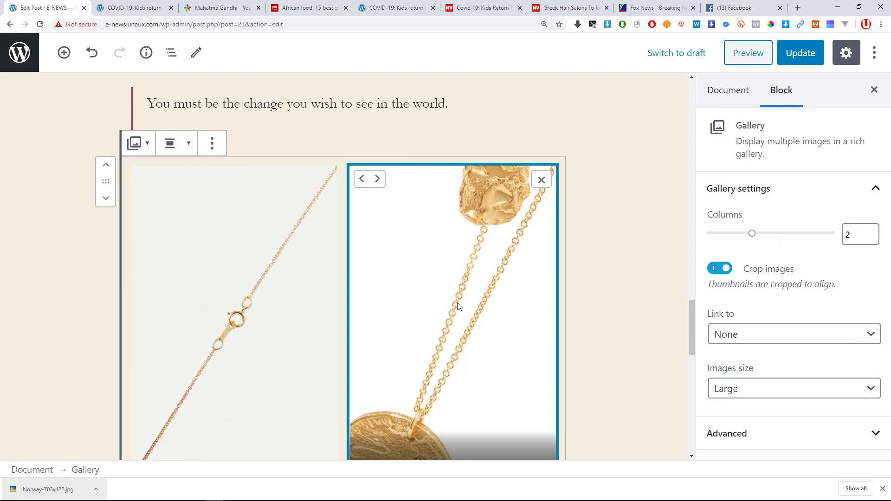
scroll(457, 302, "down", 8)
scroll(369, 255, "up", 2)
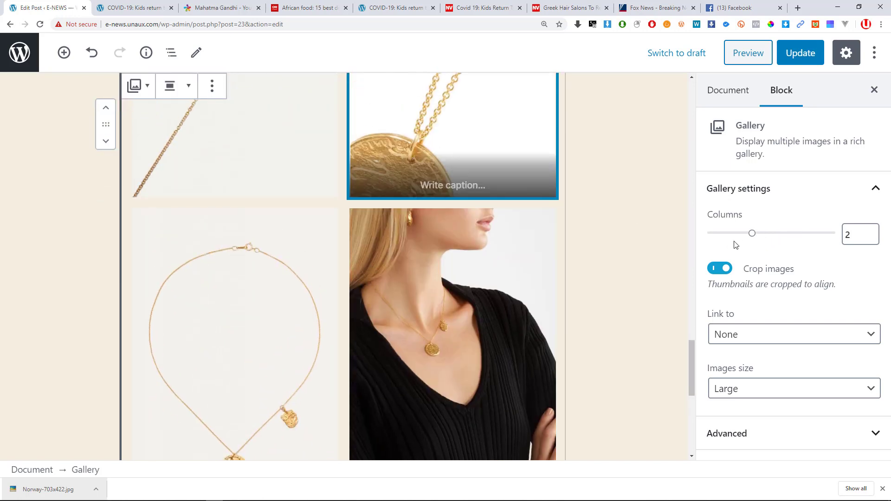
left_click_drag(755, 237, 777, 237)
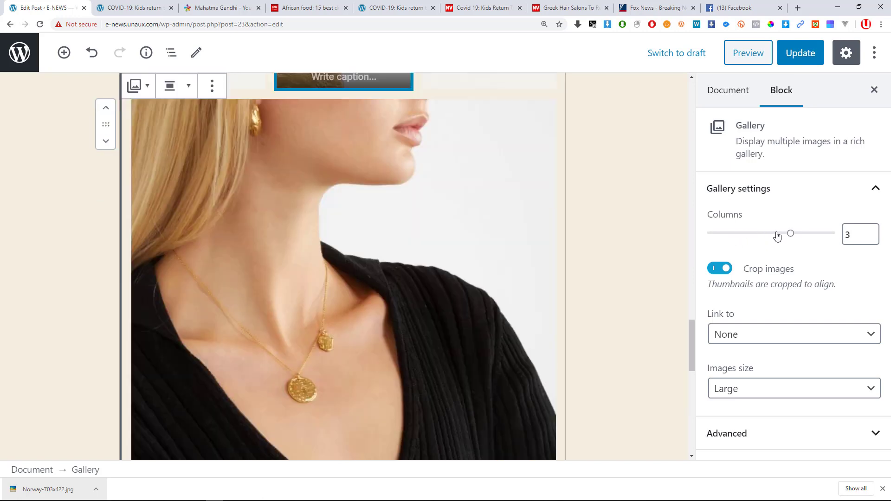
scroll(490, 278, "up", 6)
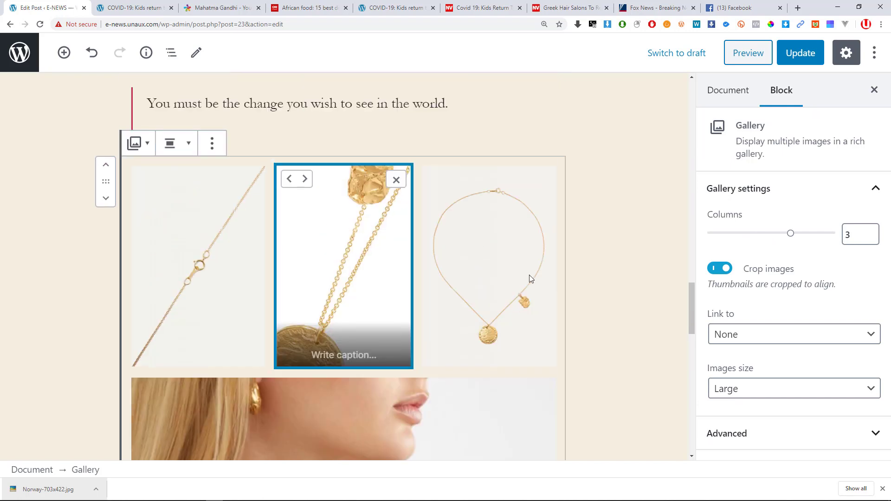
scroll(529, 275, "down", 7)
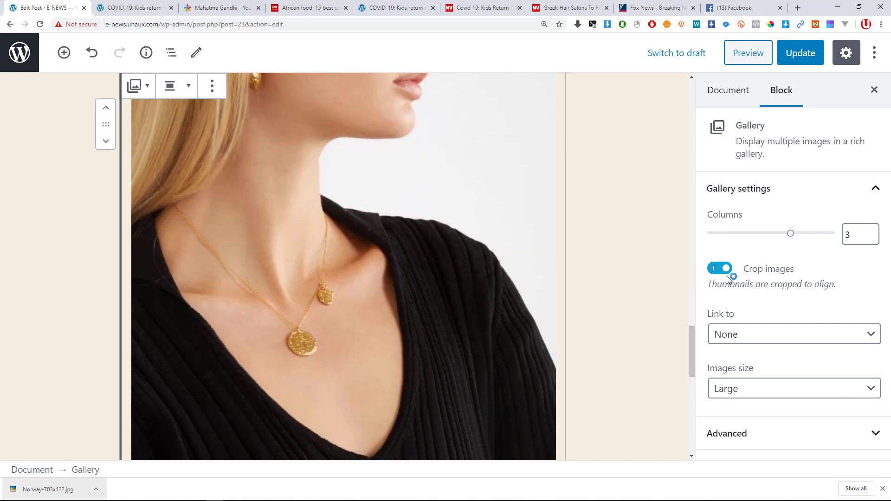
Keep Crop images on, link images to Attachment Page, use Full Size, and save the post.
left_click(723, 272)
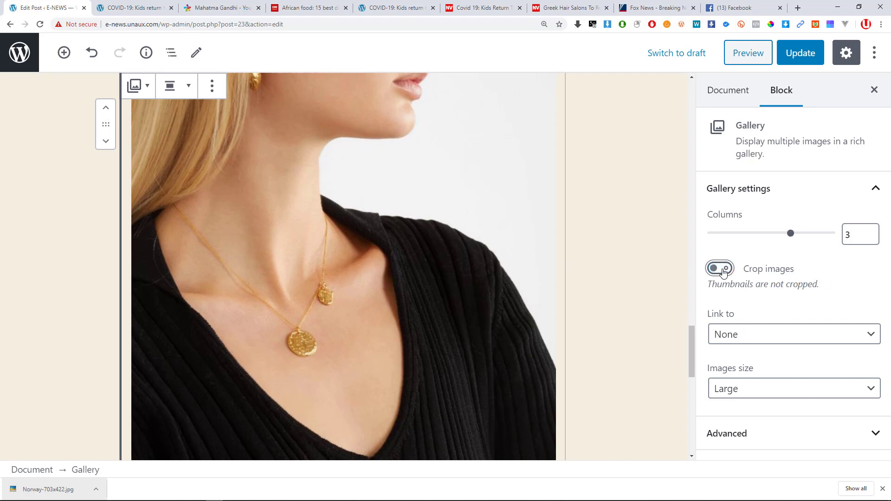
left_click(727, 272)
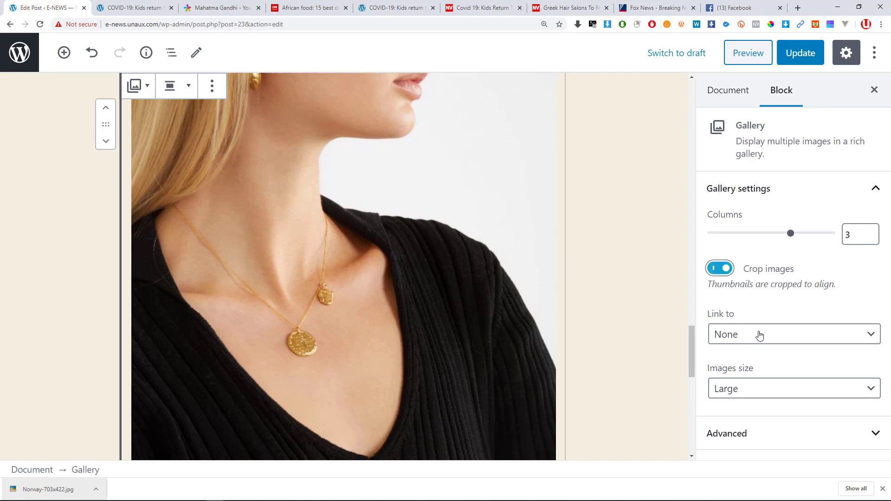
left_click(760, 336)
left_click(758, 333)
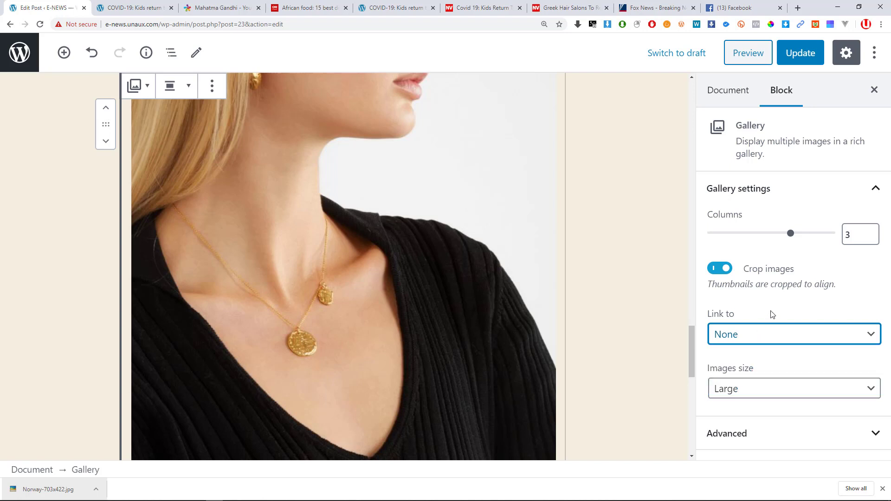
left_click(747, 341)
left_click(749, 355)
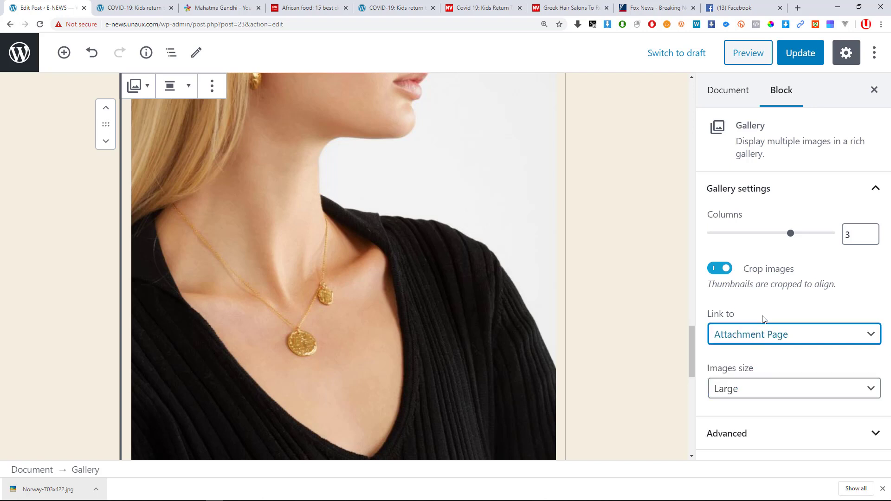
left_click(738, 389)
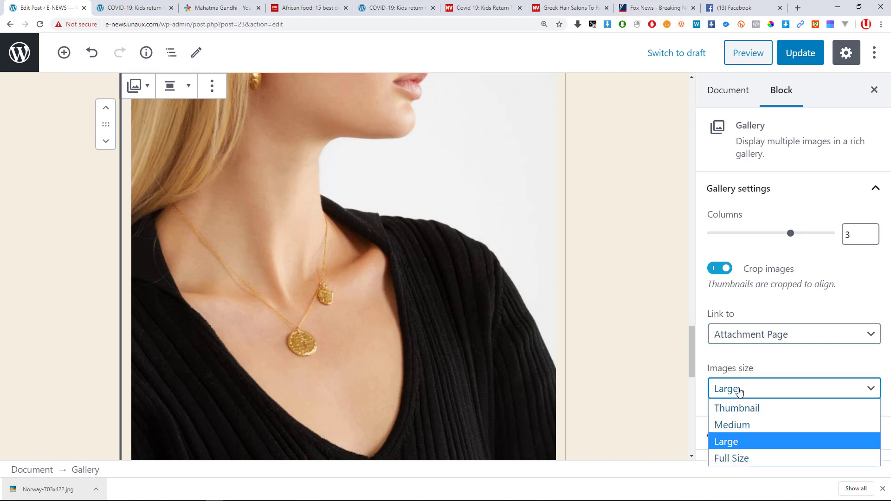
left_click(746, 457)
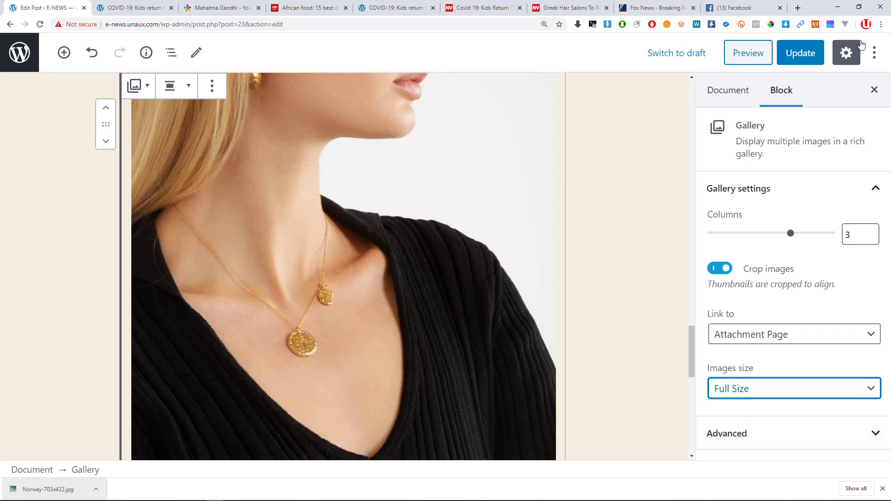
left_click(807, 53)
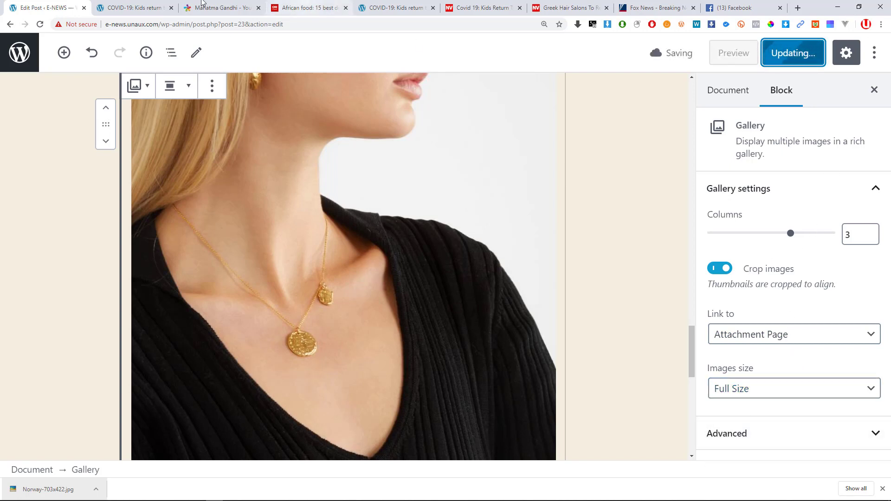
left_click(145, 4)
left_click(40, 27)
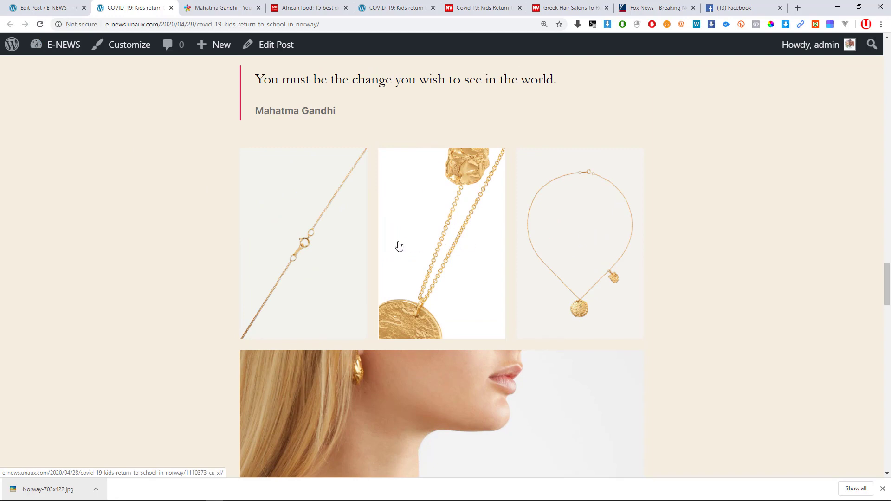
left_click(424, 251)
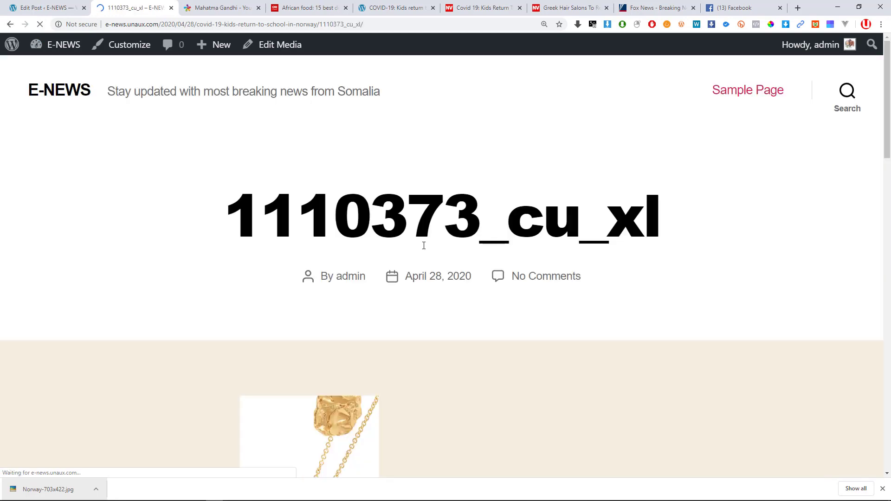
scroll(429, 241, "down", 3)
scroll(431, 238, "down", 3)
scroll(231, 189, "up", 4)
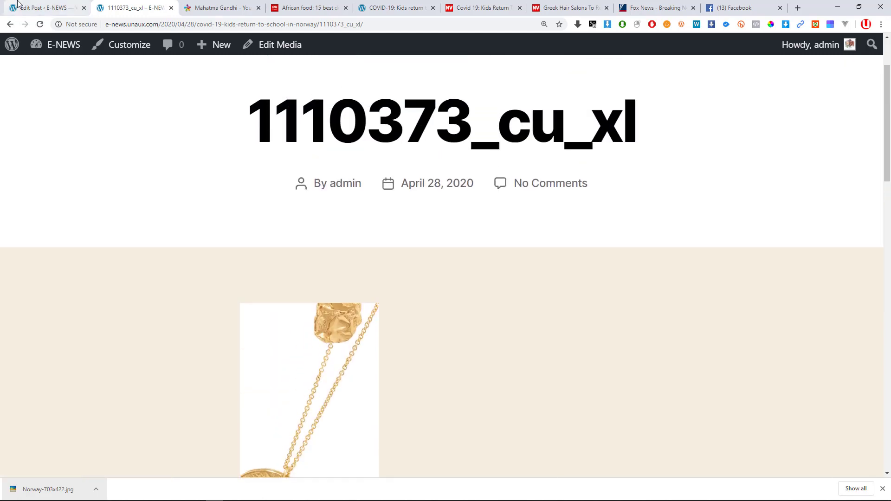
left_click(46, 7)
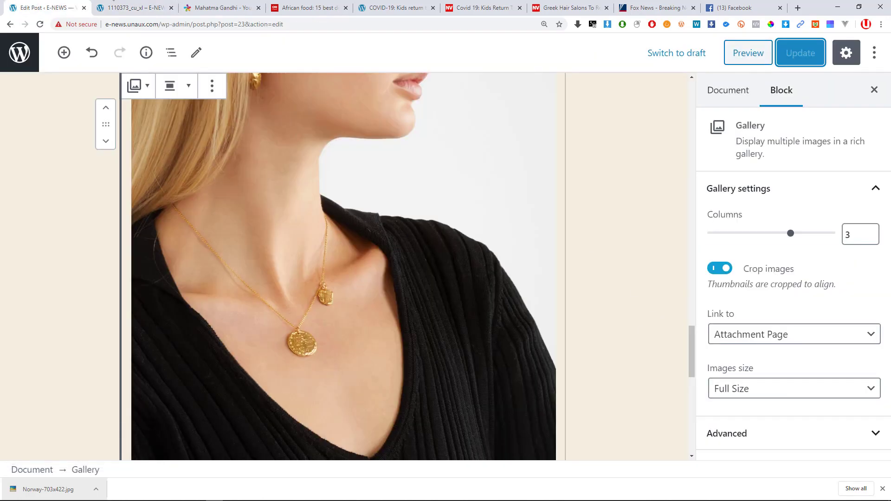
Set the gallery images to link to Media File instead of the attachment page.
left_click(133, 8)
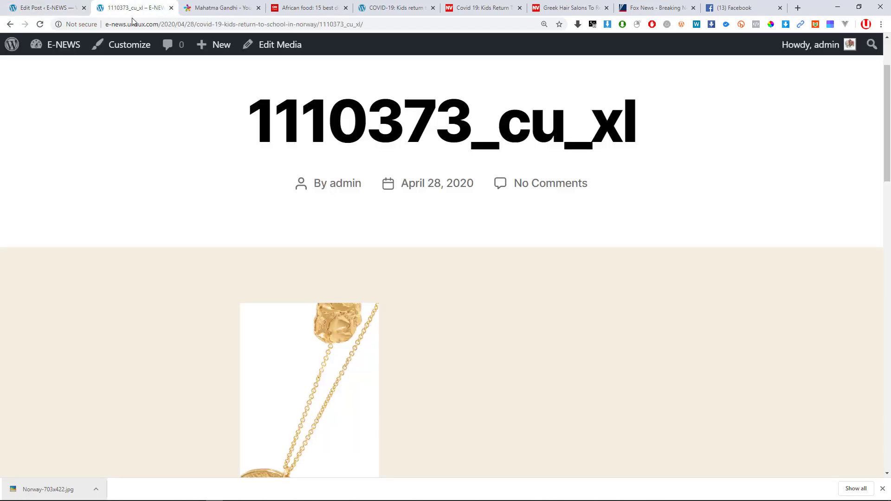
left_click(11, 24)
left_click(42, 8)
left_click(765, 341)
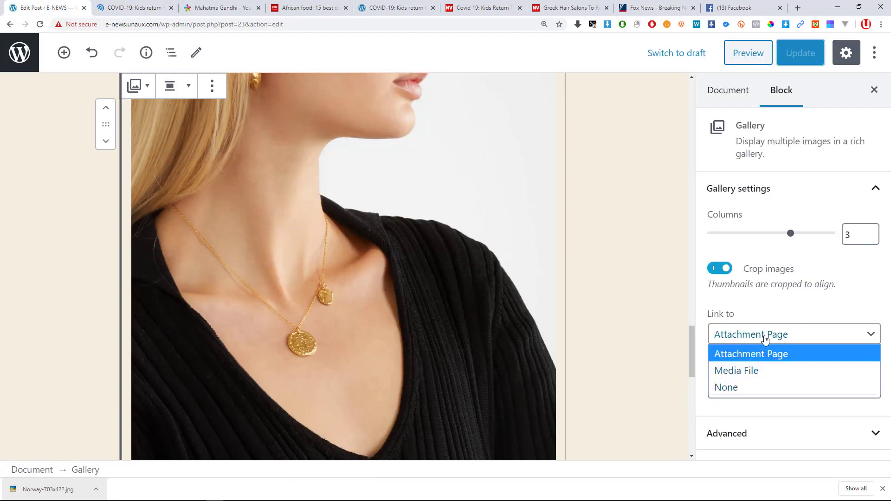
left_click(760, 372)
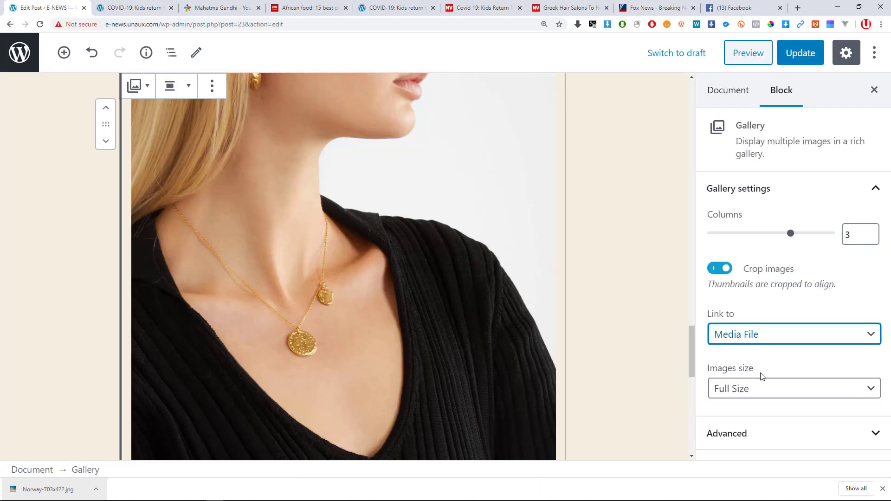
Save the post and reload the published post with F5.
left_click(800, 53)
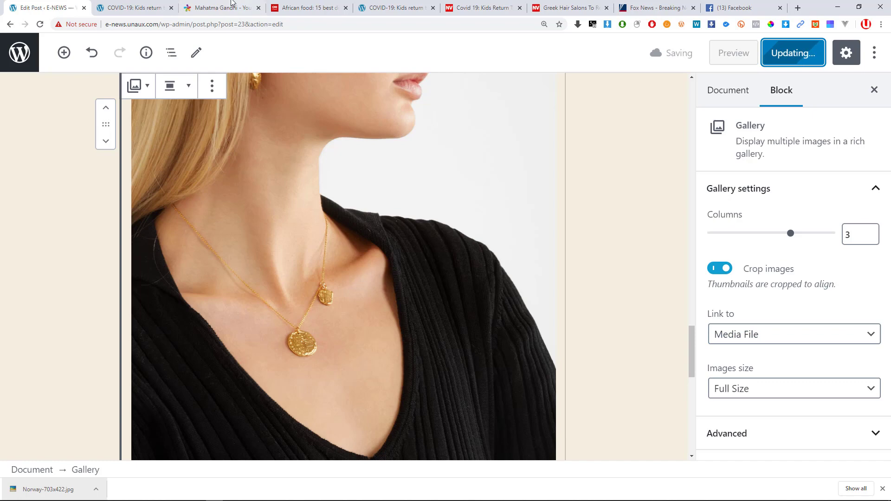
left_click(134, 7)
key("F5")
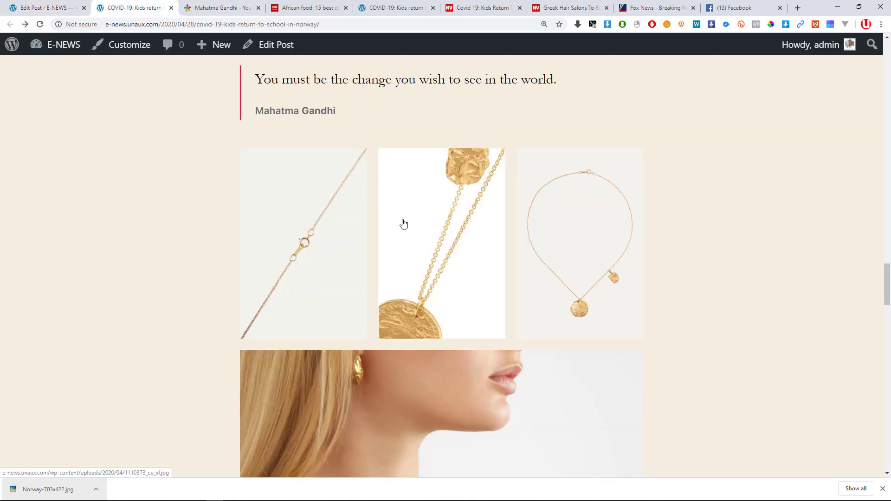
left_click(427, 255)
scroll(426, 255, "down", 8)
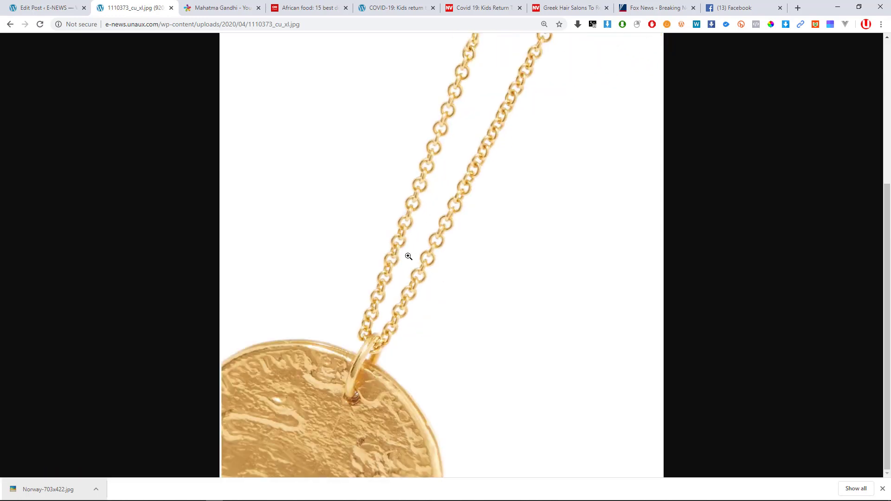
scroll(409, 260, "up", 5)
left_click(409, 259)
scroll(409, 253, "down", 9)
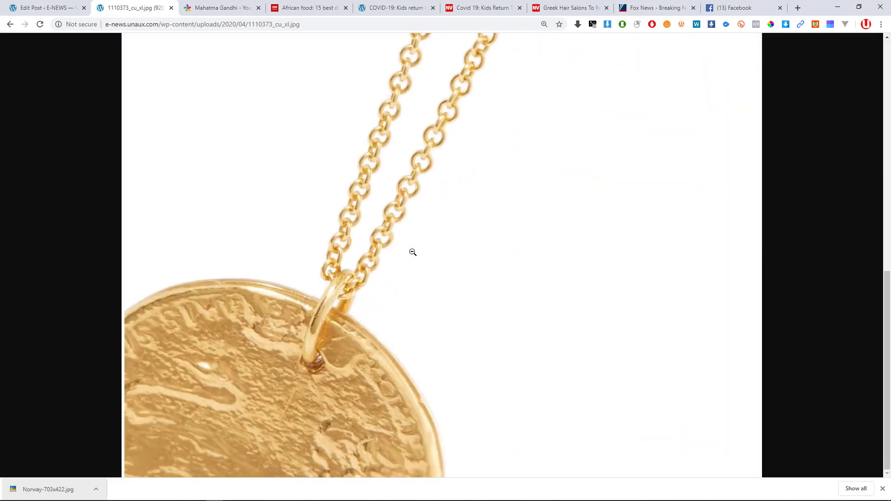
scroll(414, 250, "up", 8)
left_click(10, 24)
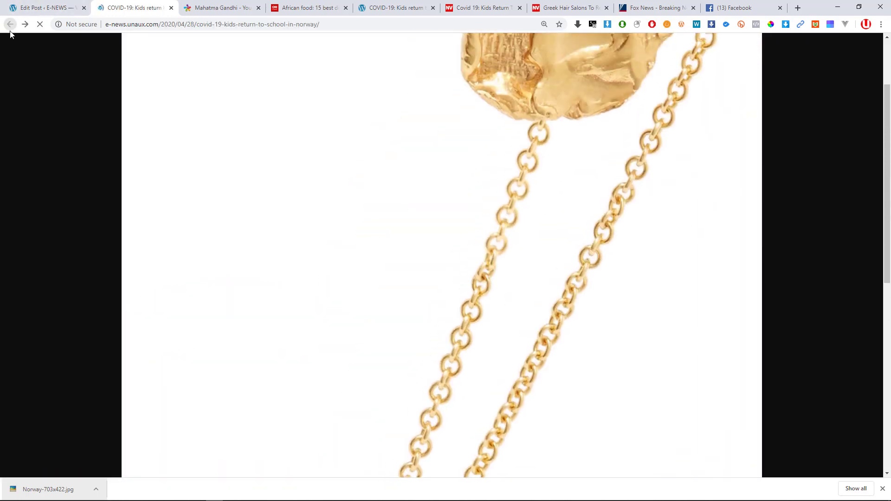
scroll(366, 186, "down", 9)
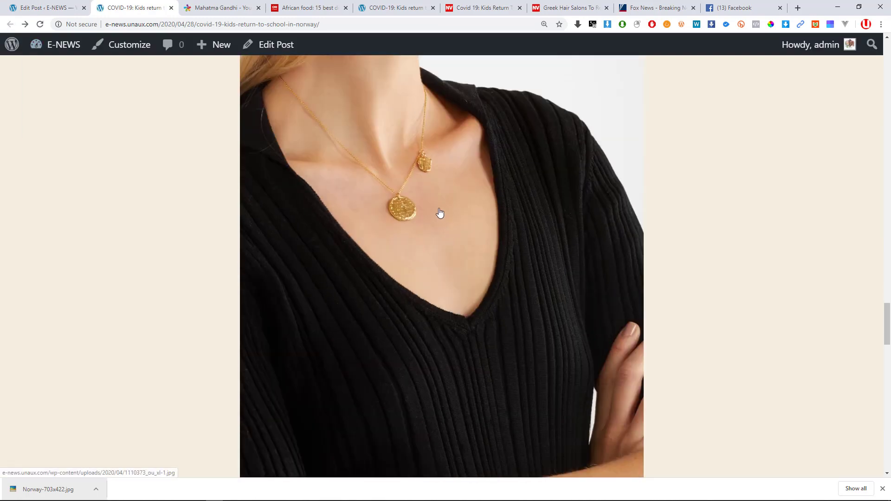
scroll(386, 200, "up", 3)
left_click(414, 262)
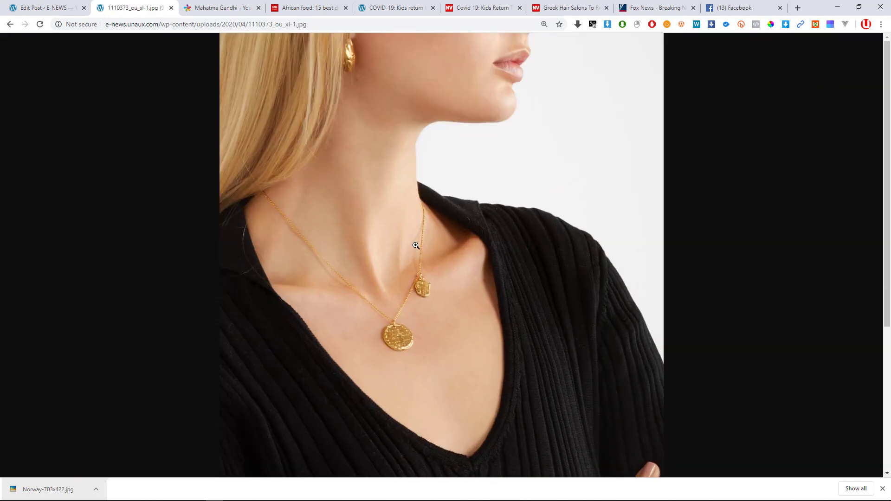
left_click(421, 243)
scroll(462, 172, "down", 10)
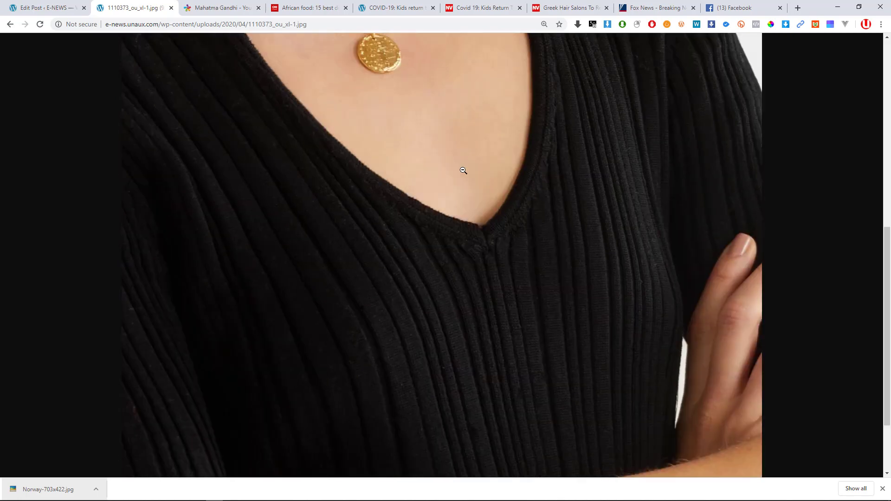
scroll(464, 173, "up", 10)
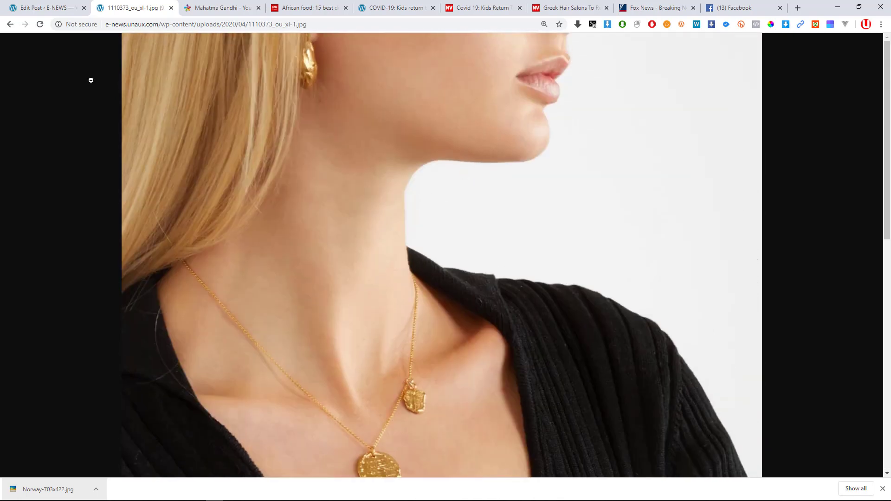
left_click(9, 24)
scroll(439, 313, "up", 8)
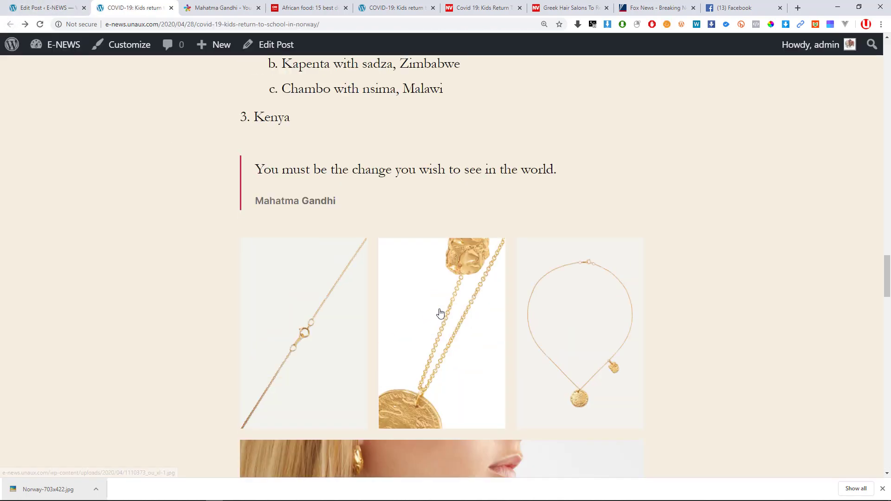
Begin the gallery caption, typing stray text 'tg' and selecting it for replacement.
left_click(45, 8)
scroll(241, 226, "down", 5)
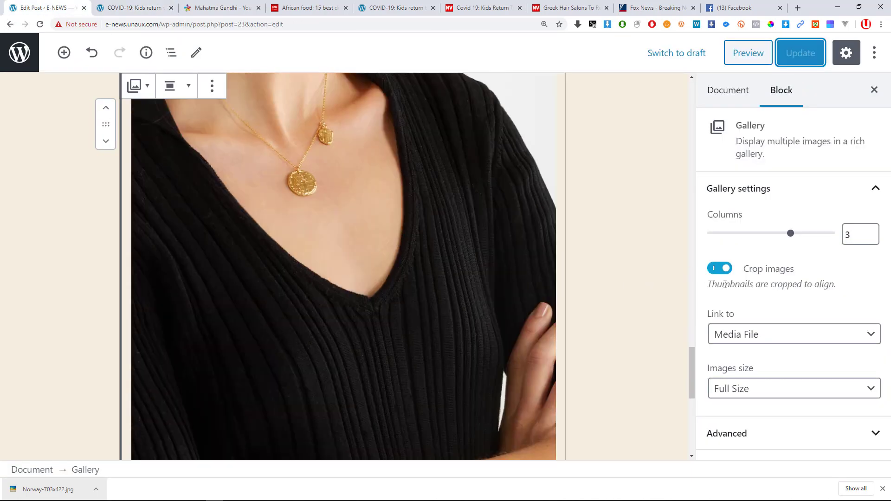
scroll(244, 204, "up", 7)
scroll(176, 139, "down", 10)
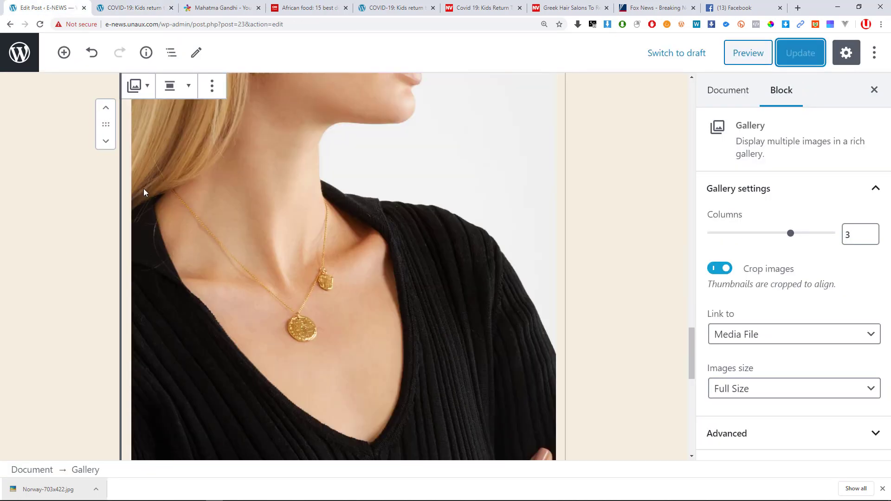
scroll(180, 179, "down", 5)
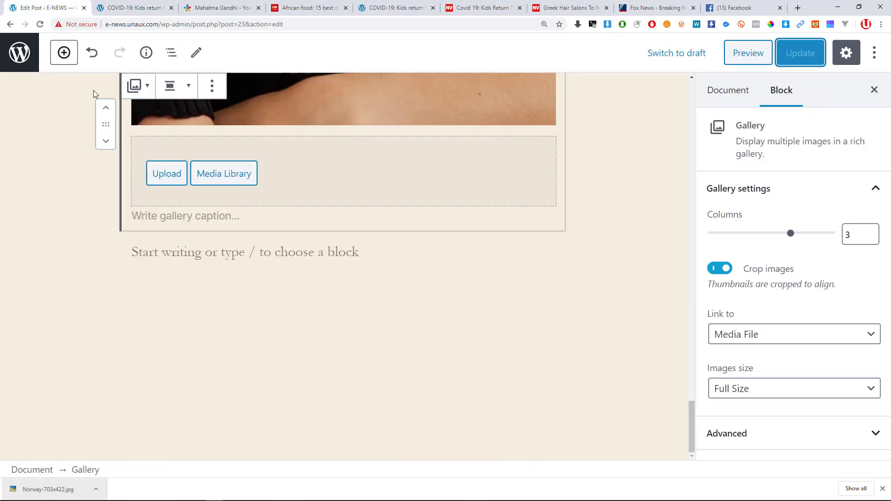
left_click(265, 217)
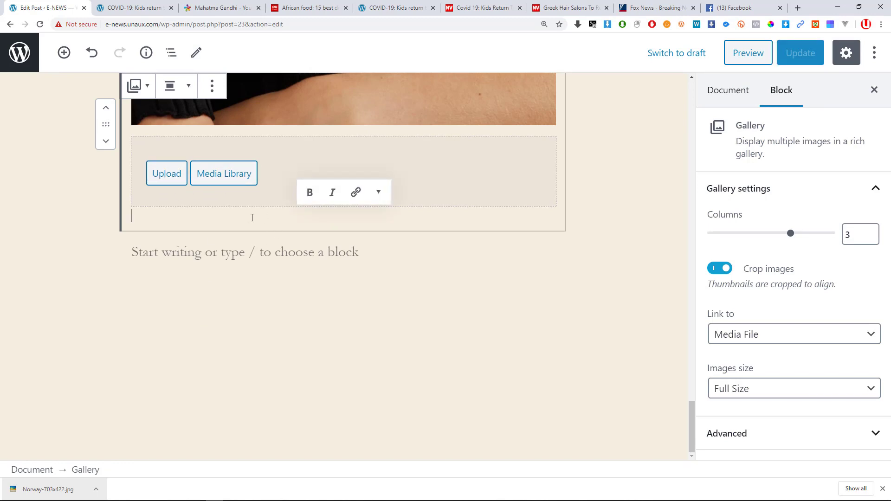
type("tg")
key("ctrl+a")
key("ctrl+a")
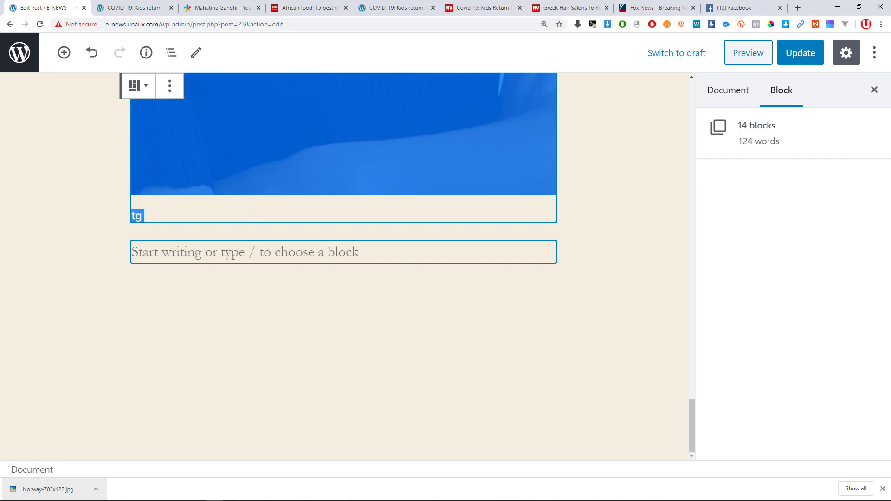
left_click(214, 218)
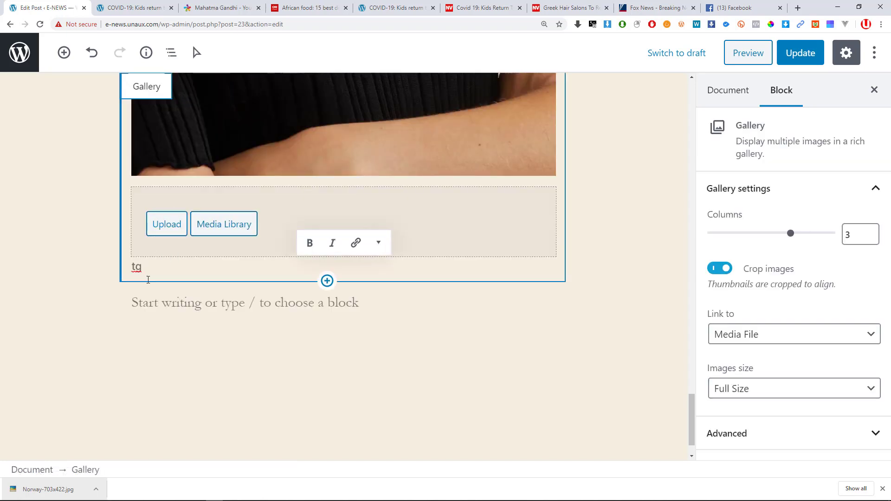
Clear stray characters, undo accidental deletions, and finish the caption 'This is a simple necklace caption'.
scroll(139, 274, "up", 10)
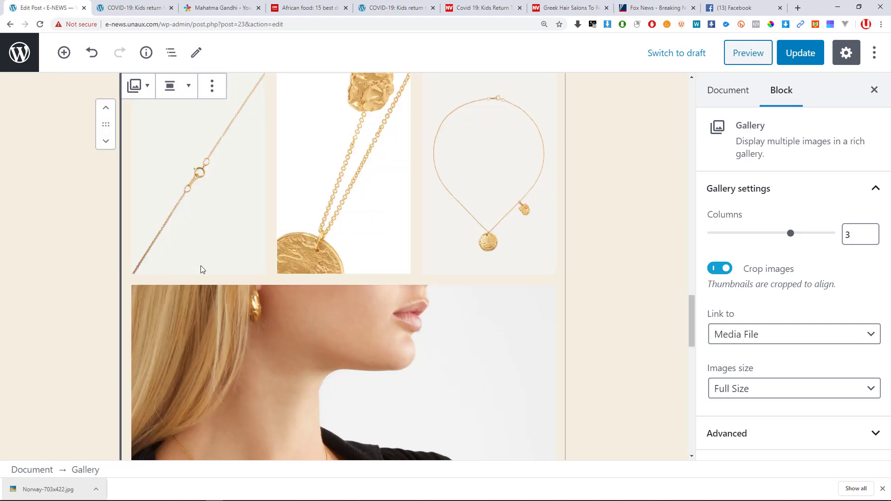
scroll(200, 266, "down", 10)
scroll(185, 265, "down", 3)
left_click(164, 228)
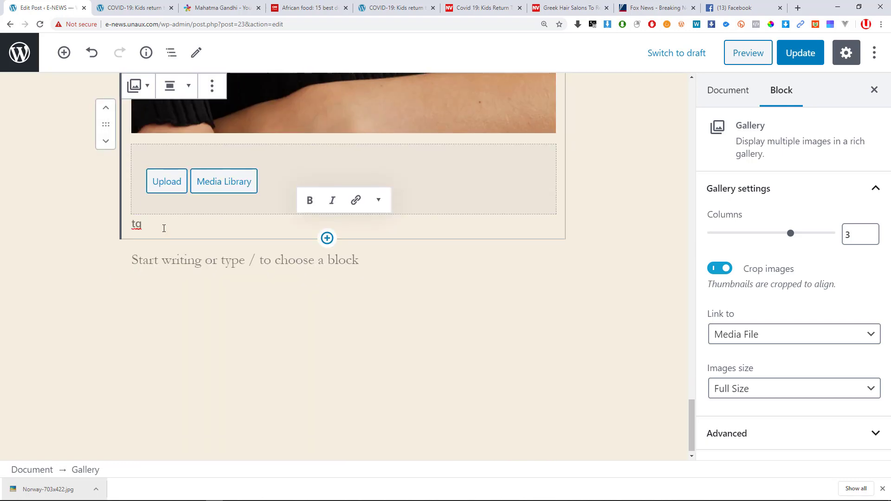
key("BackSpace")
key("BackSpace")
key("BackSpace")
key("BackSpace")
key("BackSpace")
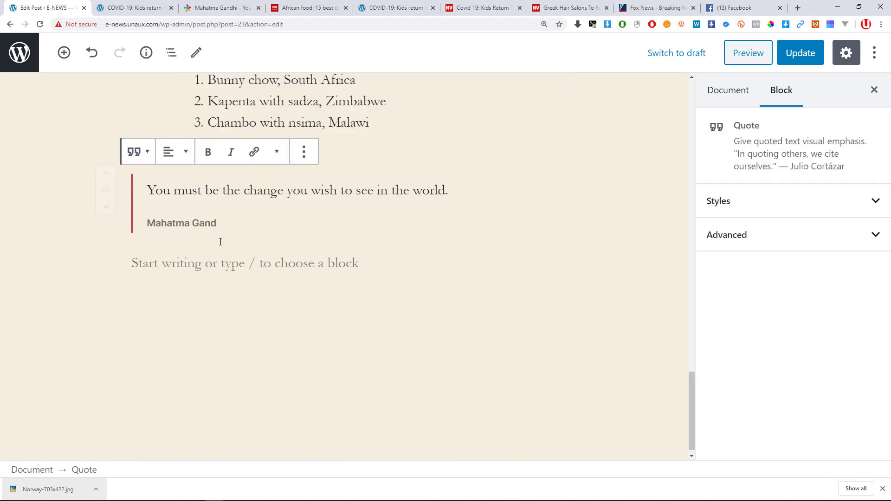
scroll(202, 221, "up", 3)
left_click(93, 58)
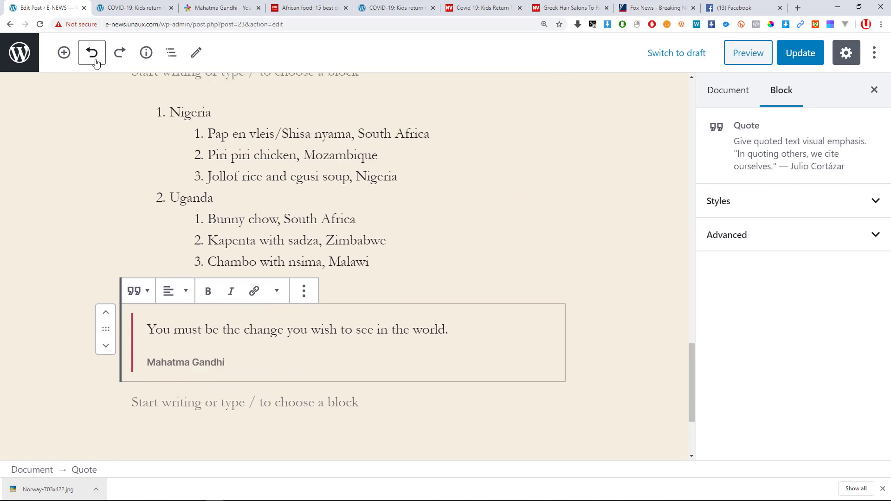
left_click(95, 62)
scroll(225, 211, "down", 4)
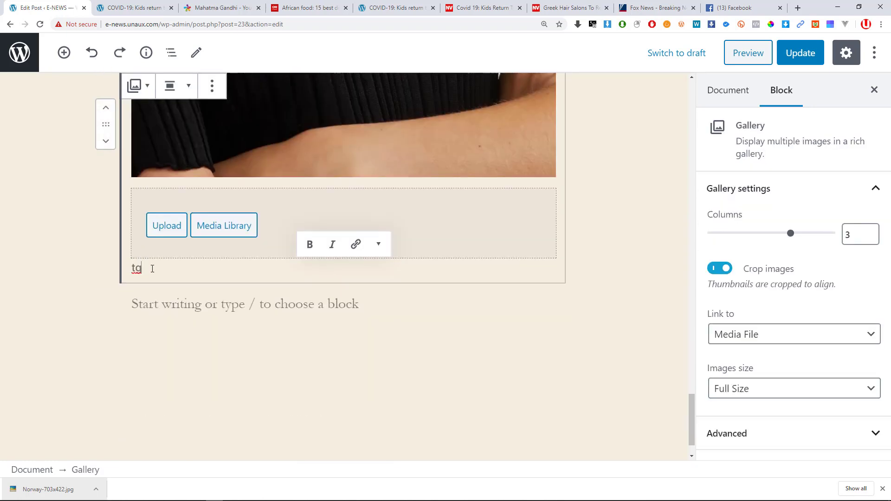
key("BackSpace")
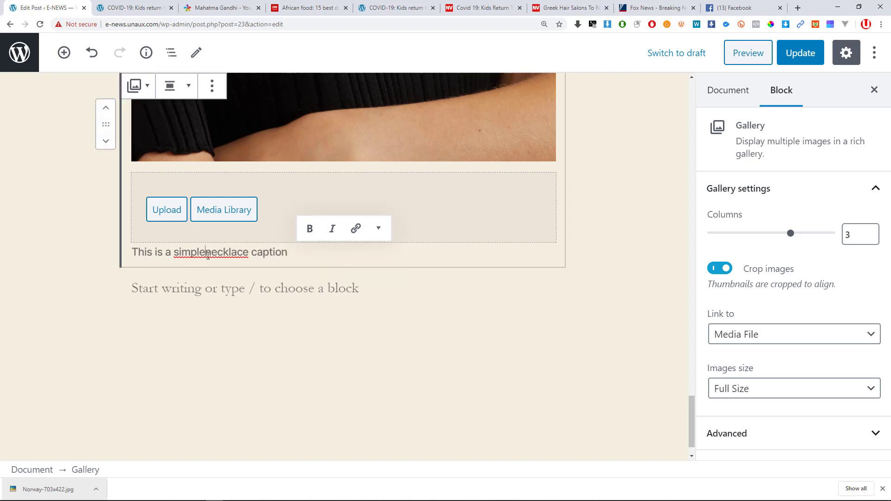
left_click(223, 339)
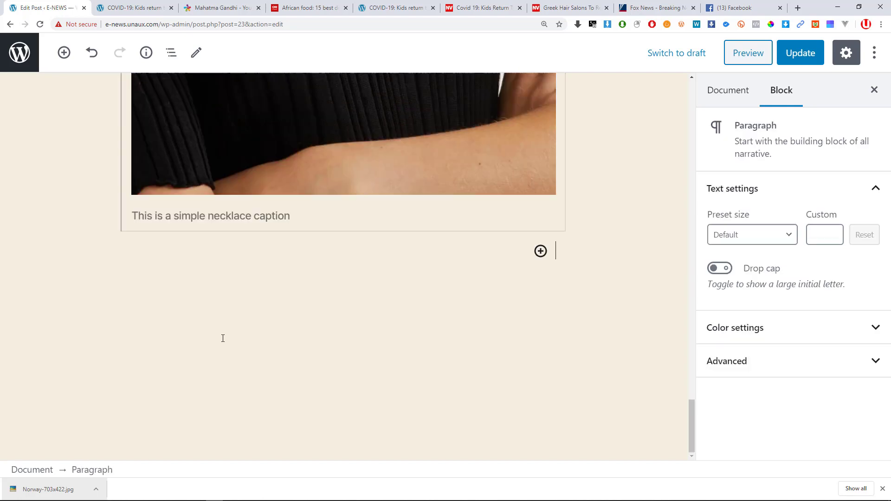
Open the block inserter below the necklace gallery caption.
scroll(311, 208, "up", 10)
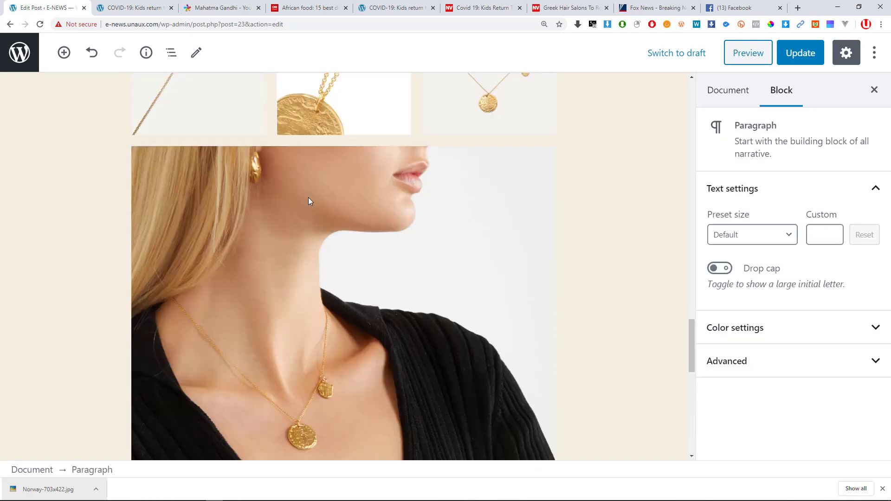
scroll(347, 216, "down", 10)
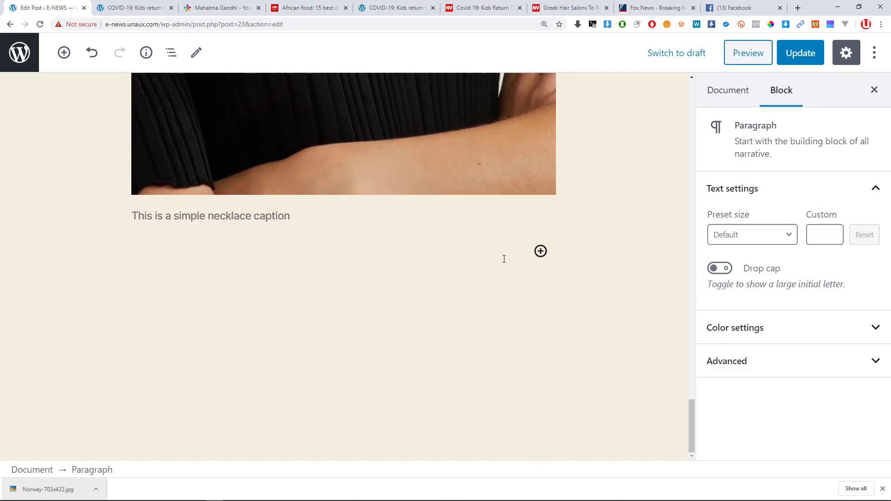
left_click(65, 55)
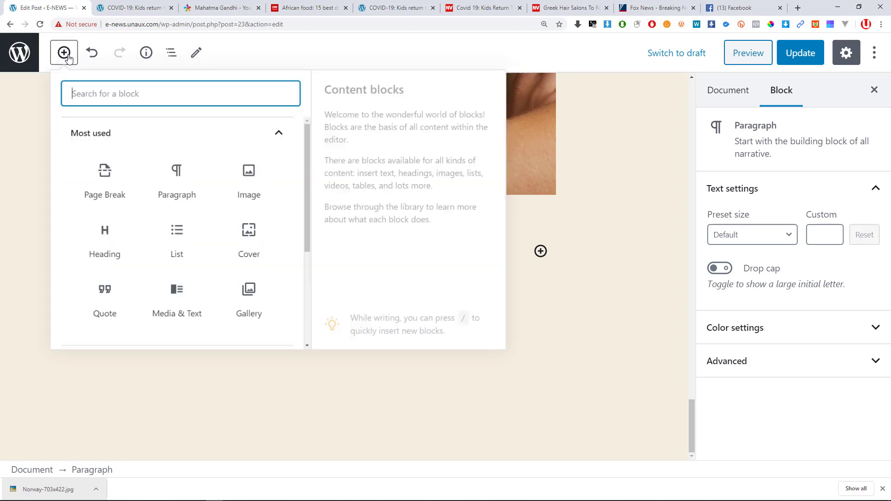
scroll(267, 263, "down", 1)
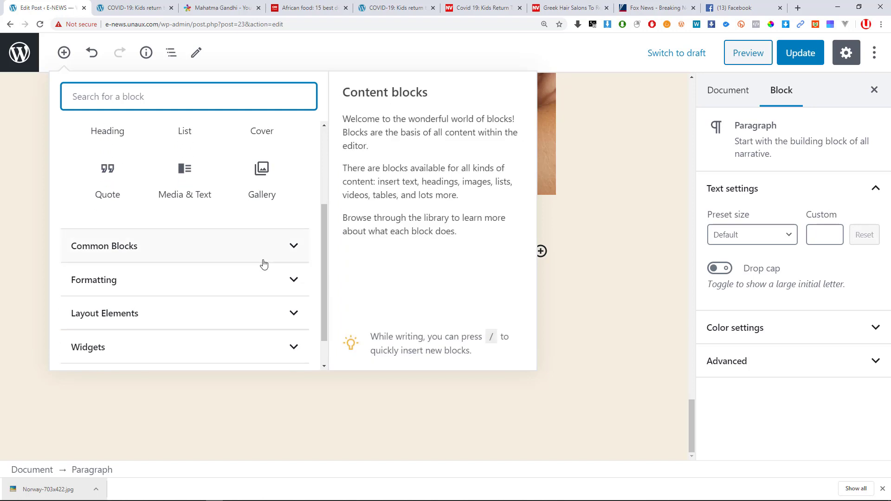
scroll(239, 246, "up", 2)
scroll(243, 210, "up", 1)
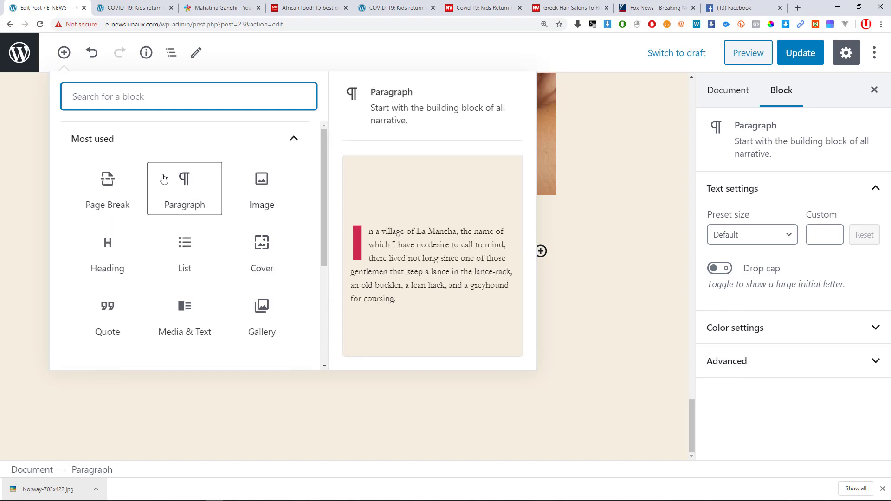
scroll(235, 199, "down", 3)
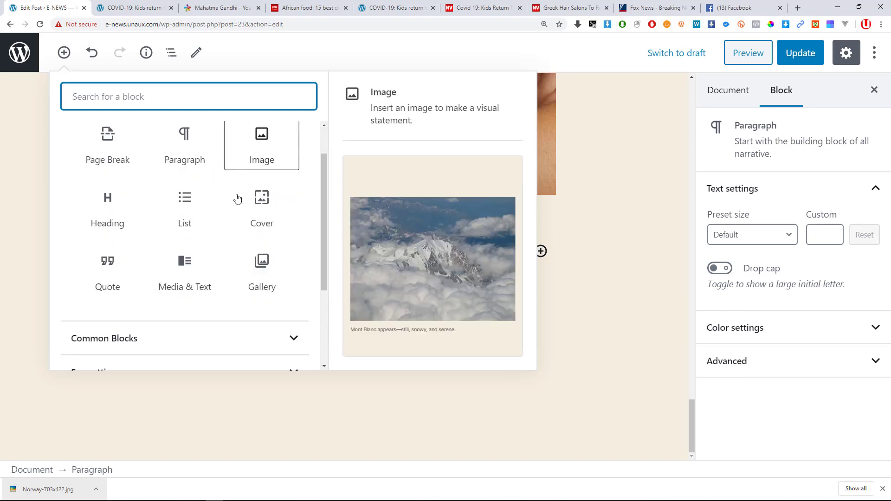
scroll(193, 213, "up", 2)
scroll(188, 215, "down", 2)
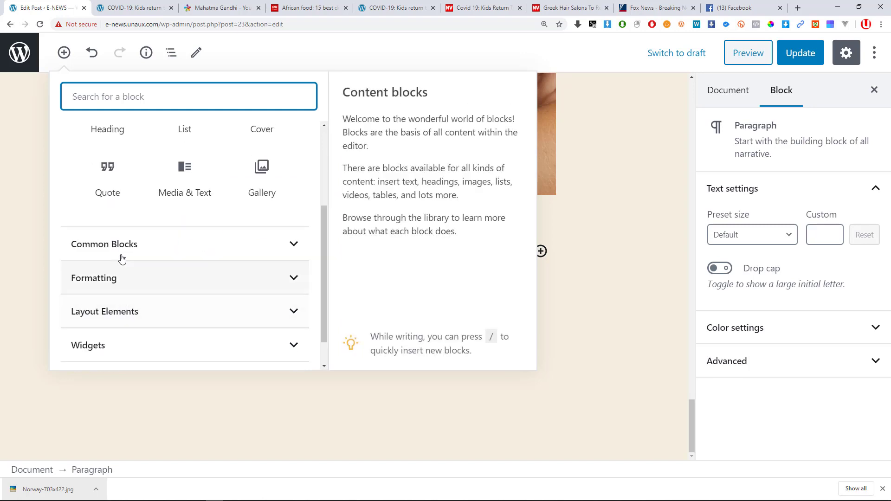
Expand the Common Blocks category and insert an Audio block into the post.
left_click(123, 251)
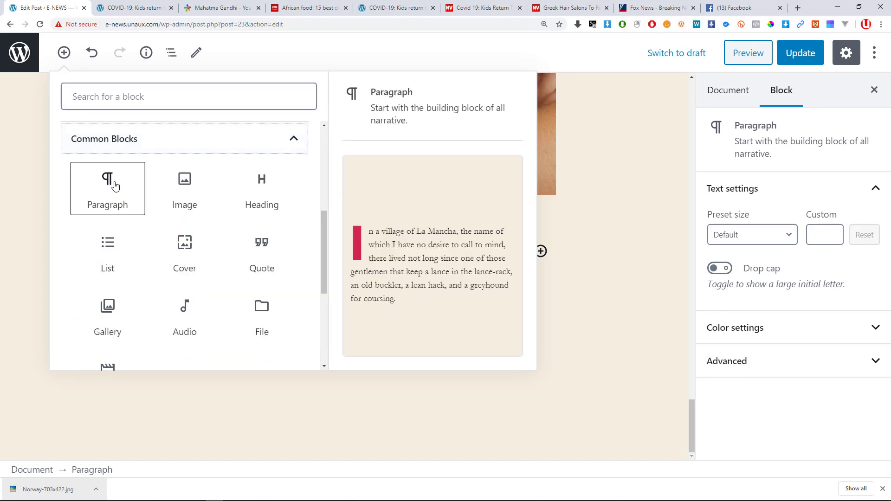
scroll(121, 181, "up", 3)
scroll(102, 199, "up", 1)
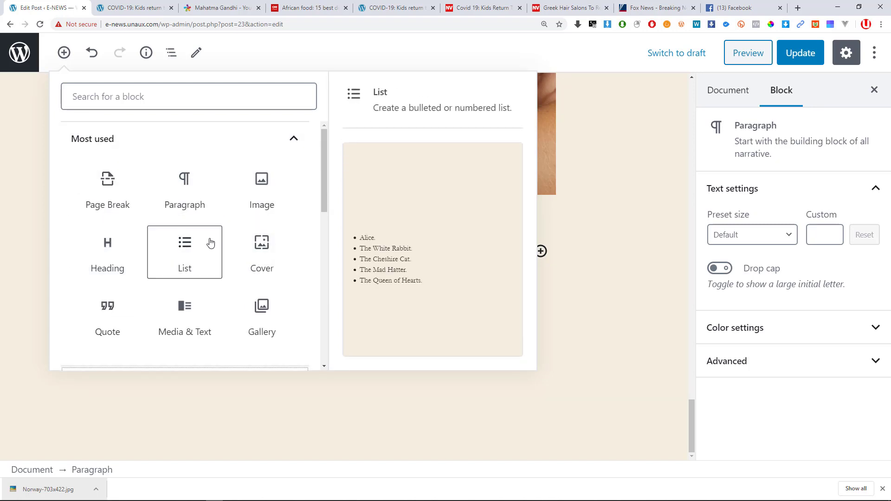
scroll(143, 255, "down", 5)
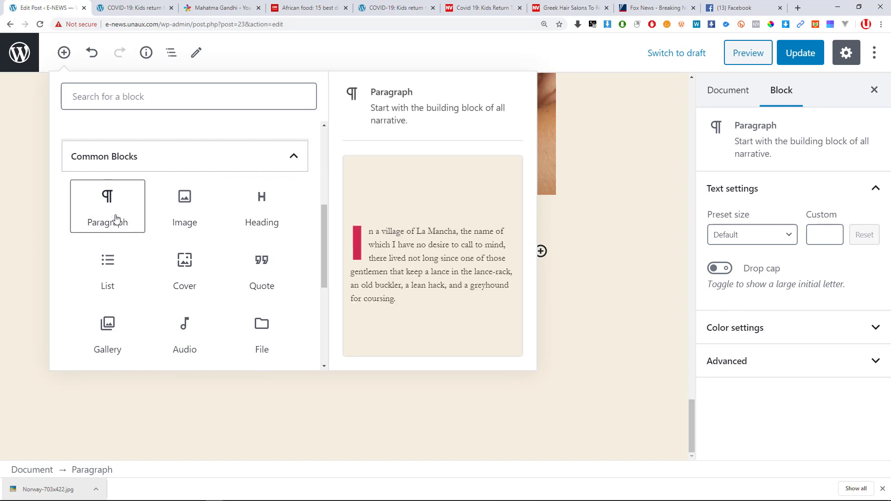
scroll(134, 220, "up", 3)
scroll(145, 221, "down", 2)
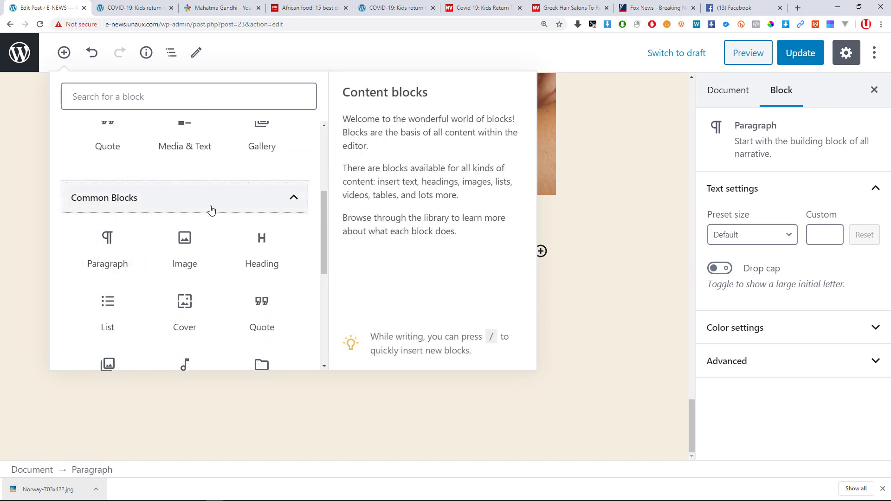
scroll(139, 242, "up", 2)
scroll(103, 243, "down", 2)
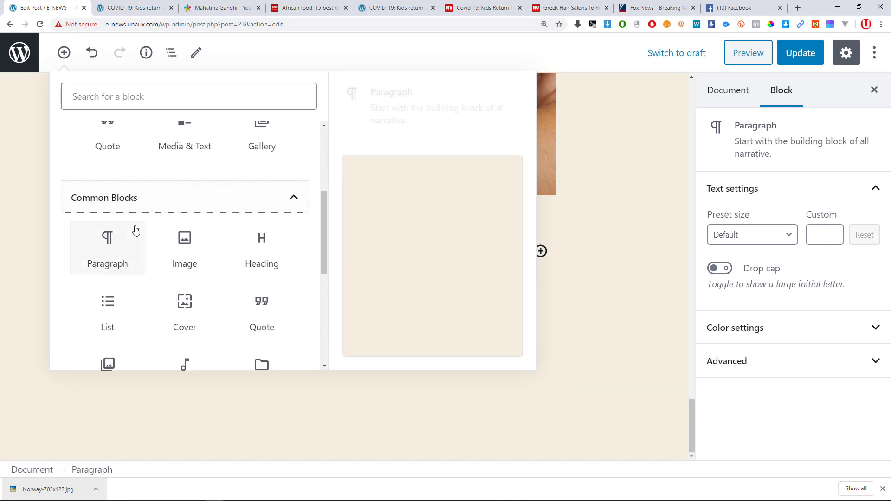
scroll(103, 183, "up", 2)
scroll(145, 235, "down", 2)
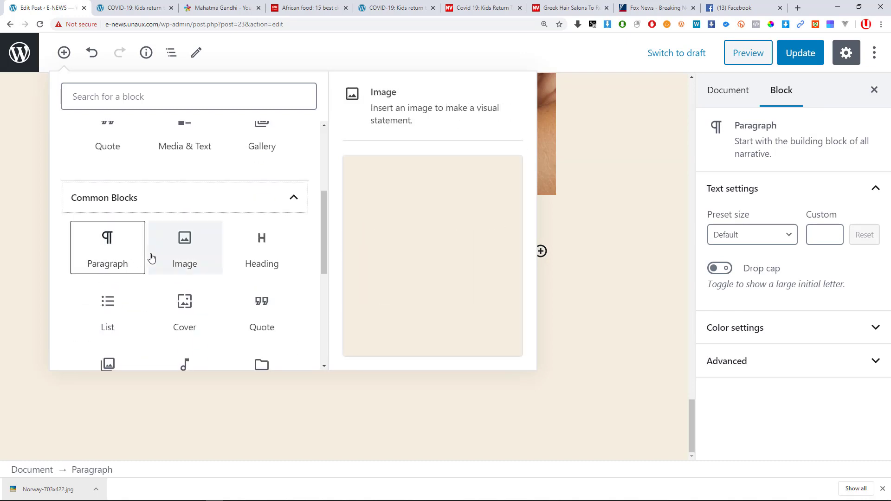
scroll(131, 262, "down", 1)
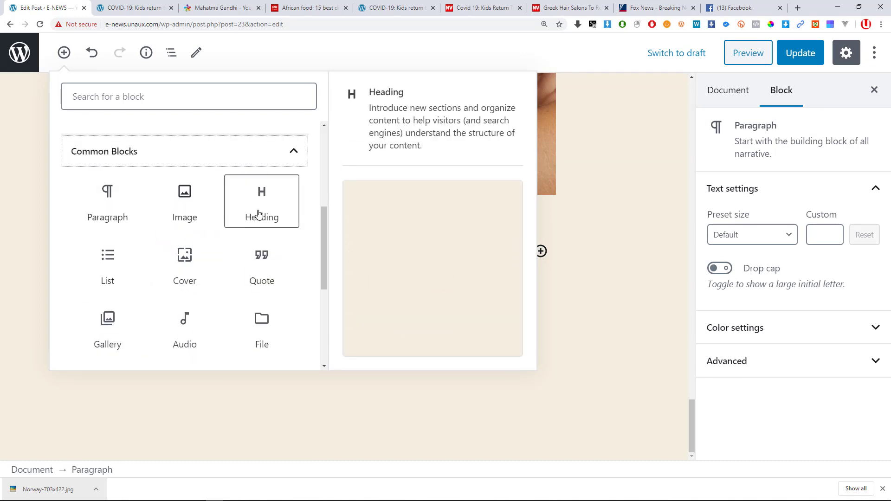
scroll(255, 219, "down", 1)
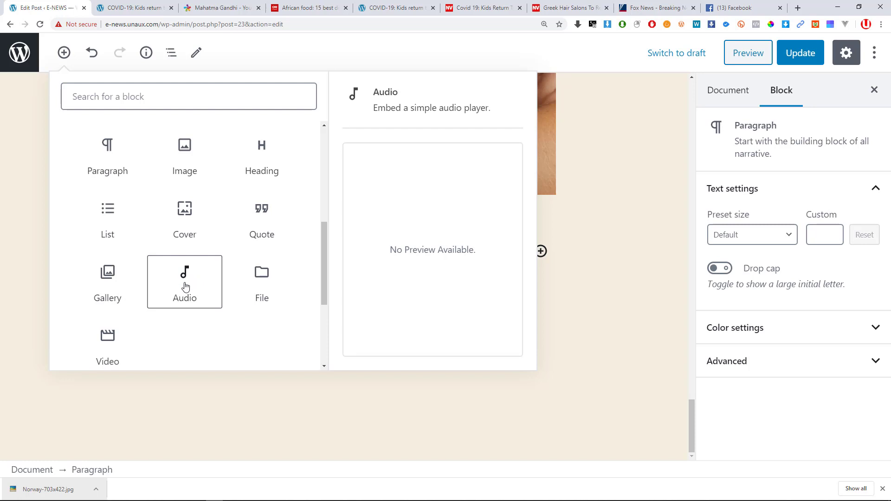
left_click(185, 285)
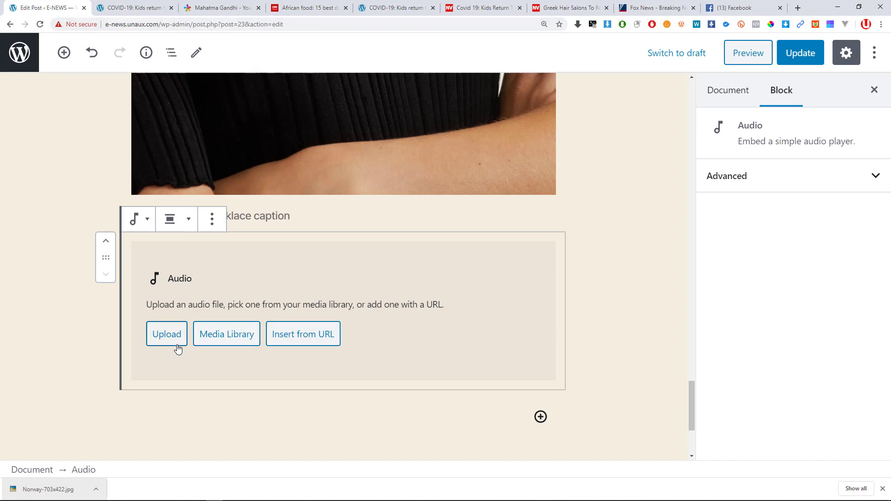
Bring up the Windows task switcher and cycle toward the Everything file search window.
key("alt+Tab")
key("Tab")
key("Tab")
key("Tab")
key("Tab")
key("Tab")
key("Tab")
key("Tab")
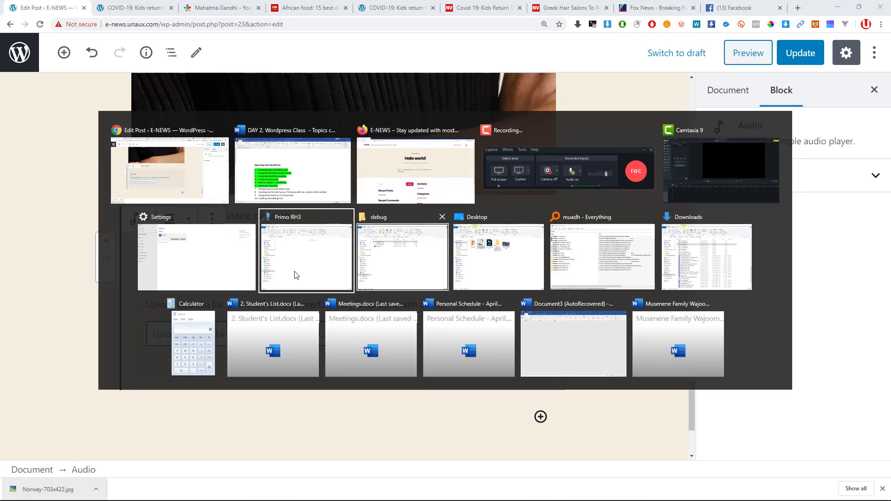
Search Everything for 'ali ki .mp' and select Alikiba - Aje.mp3 in E:\Downloads.
left_click(598, 248)
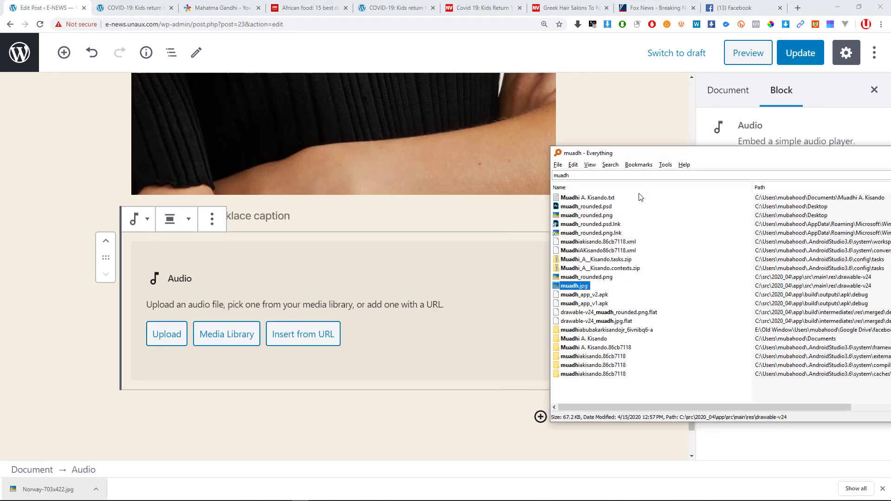
type("ali")
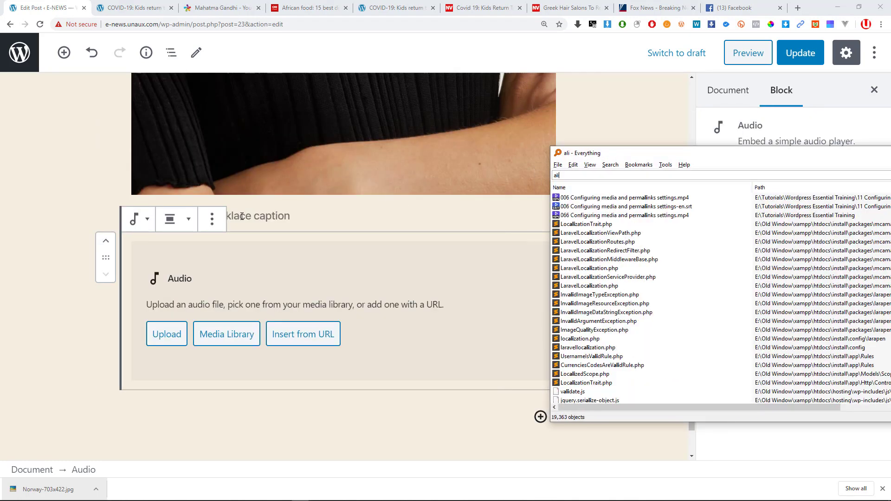
type(" ki")
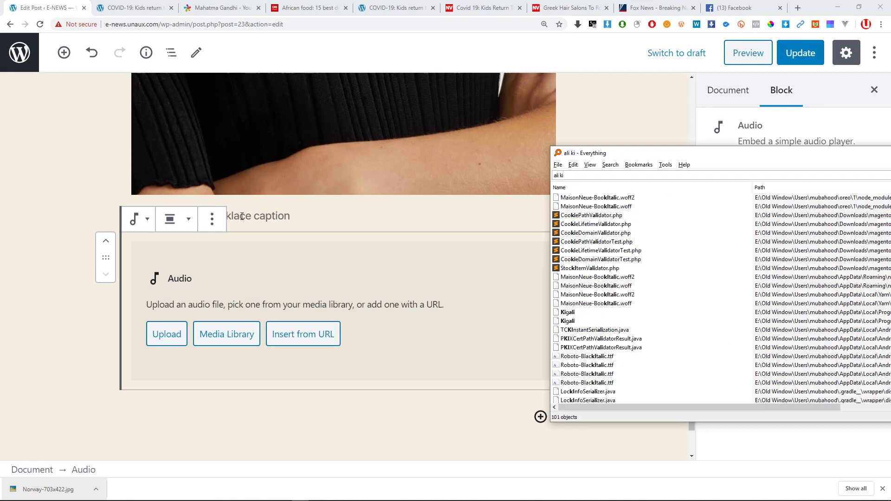
type(" .mp")
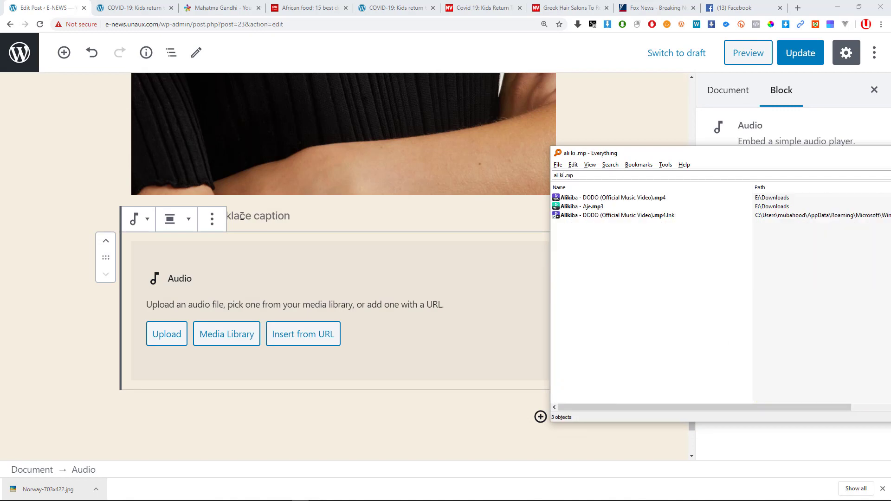
left_click(595, 210)
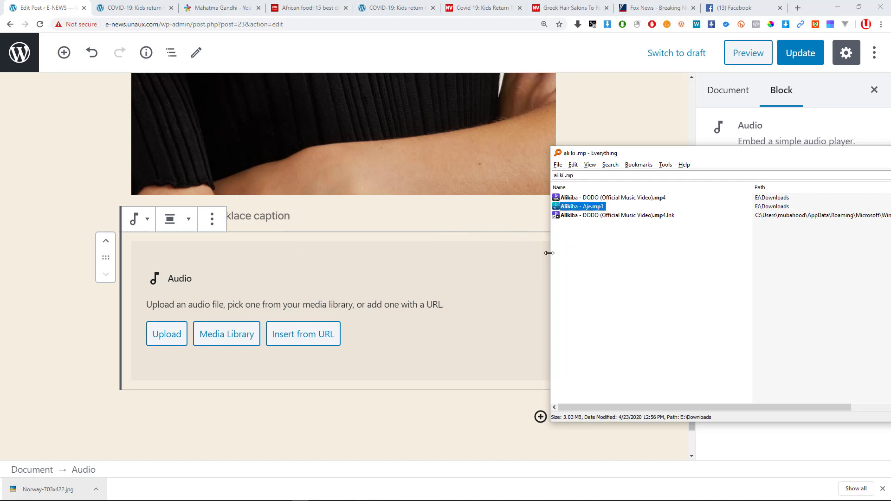
left_click(26, 362)
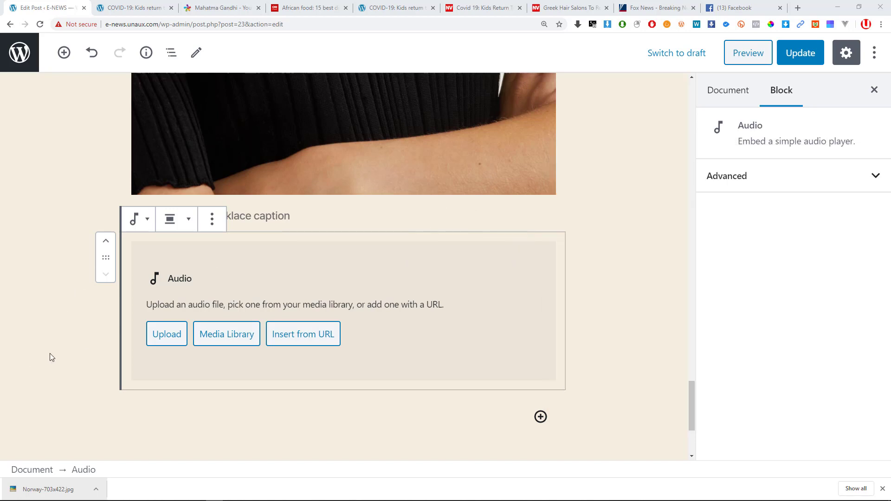
Upload Alikiba - Aje.mp3 into the audio block's Media Library by dragging it from Everything.
left_click(257, 301)
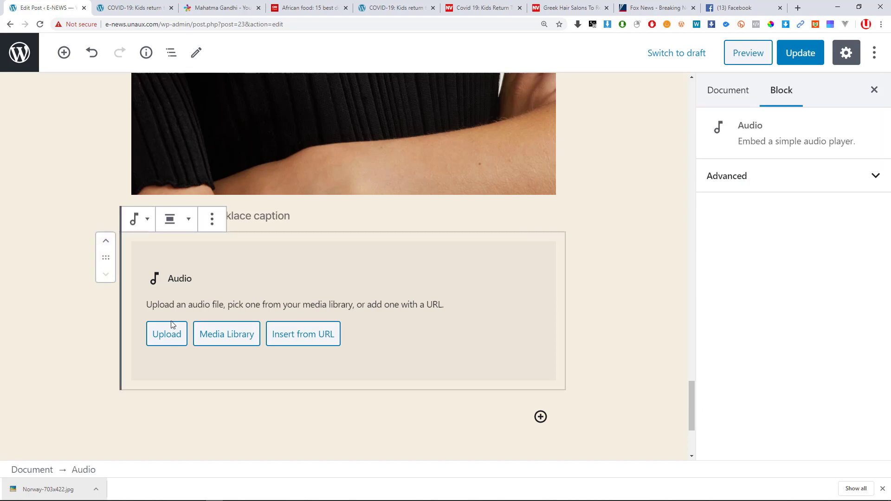
left_click(169, 339)
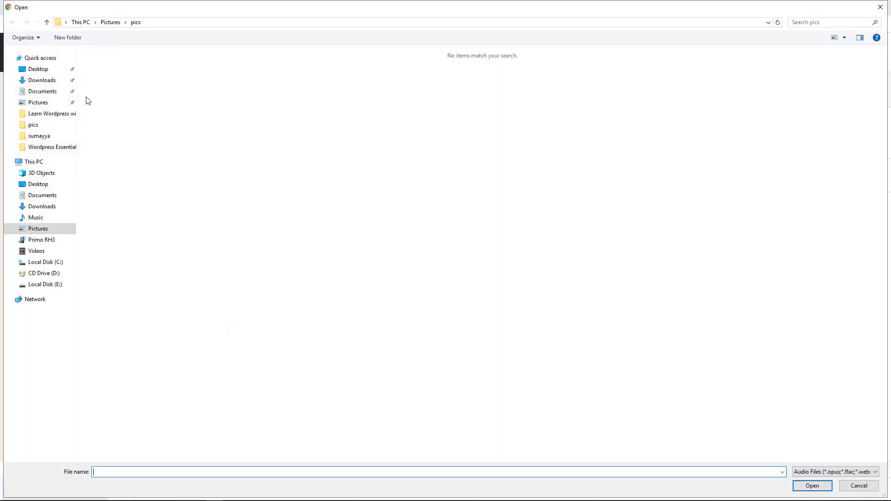
key("Escape")
left_click(224, 336)
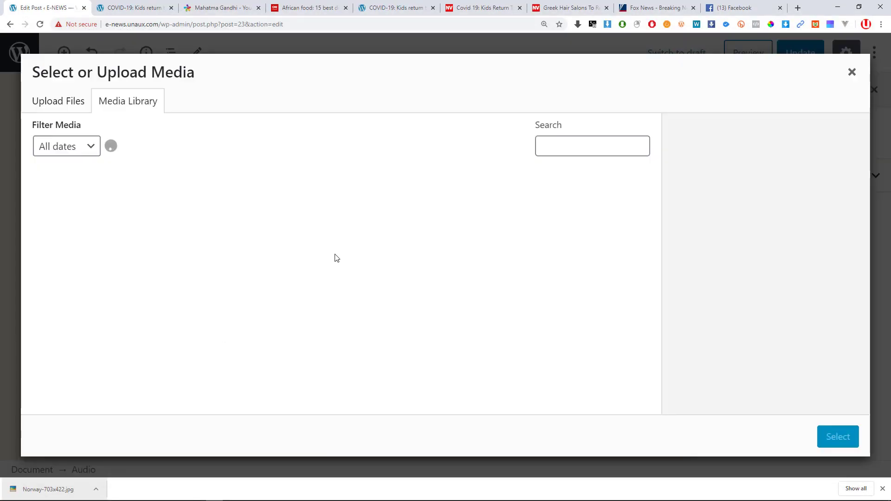
key("alt+Tab")
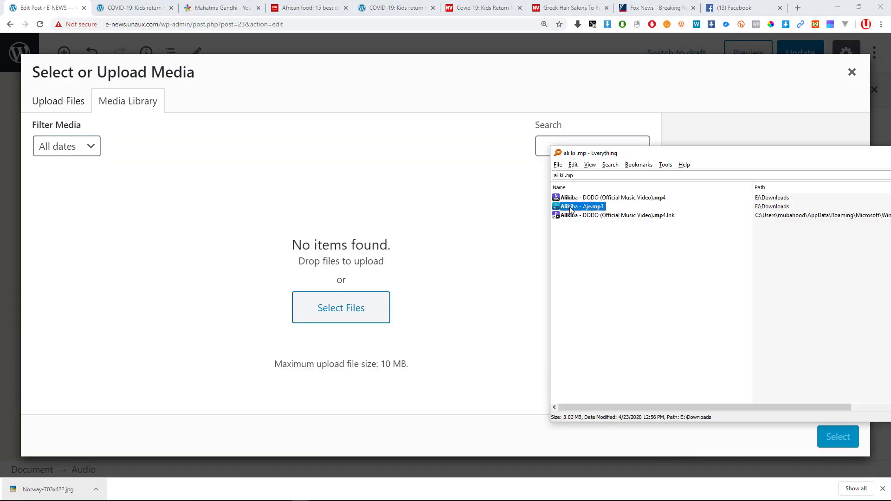
left_click_drag(581, 208, 257, 235)
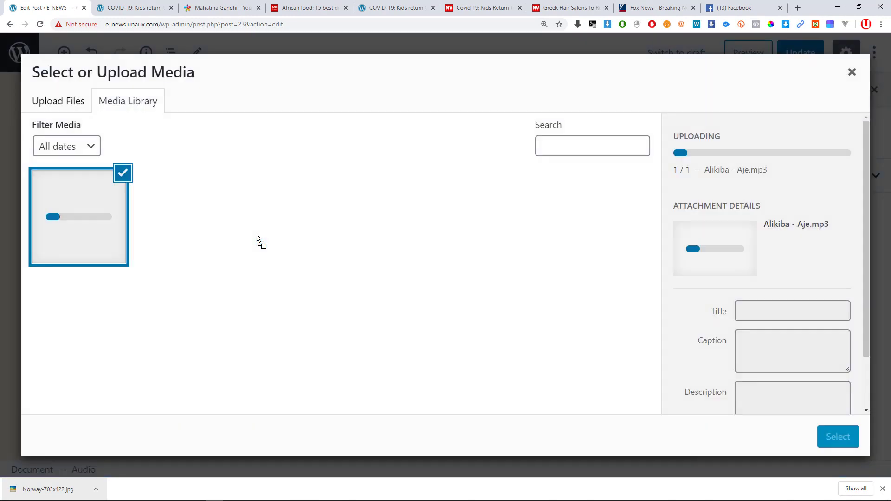
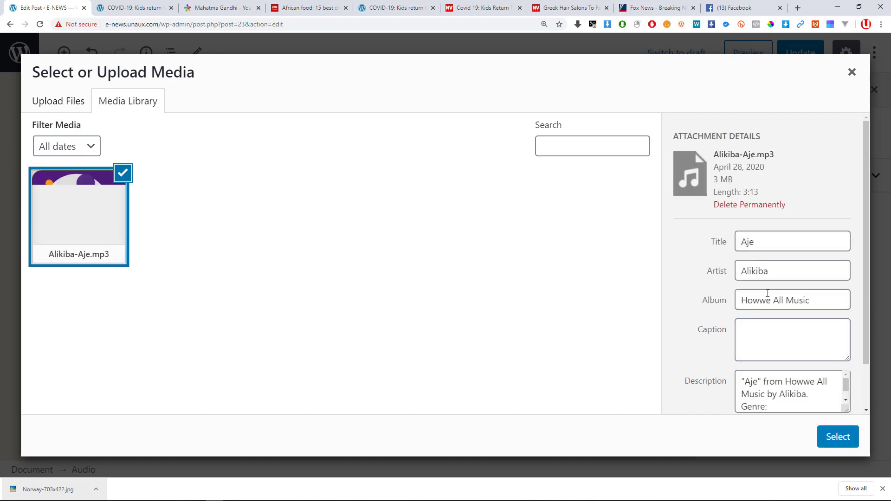
Review the Aje audio's title, artist and album (Howwe All Music) in Attachment Details.
scroll(765, 311, "down", 1)
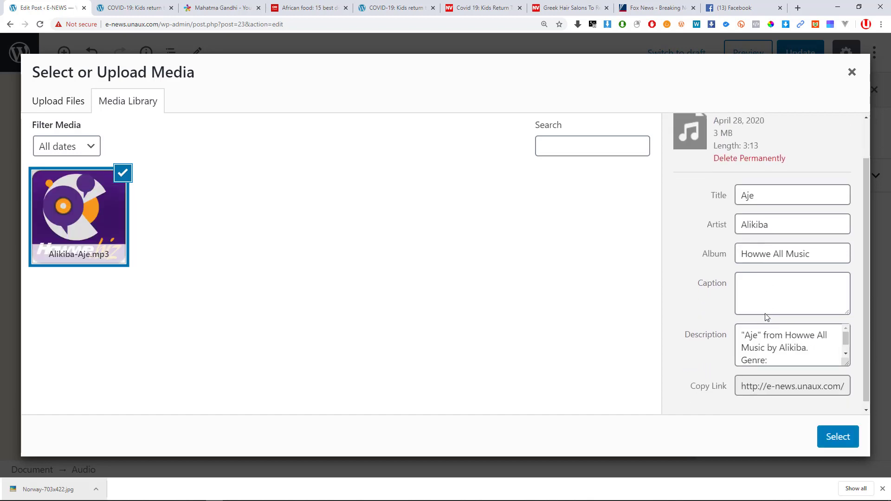
scroll(768, 306, "up", 1)
scroll(771, 302, "up", 1)
left_click(768, 245)
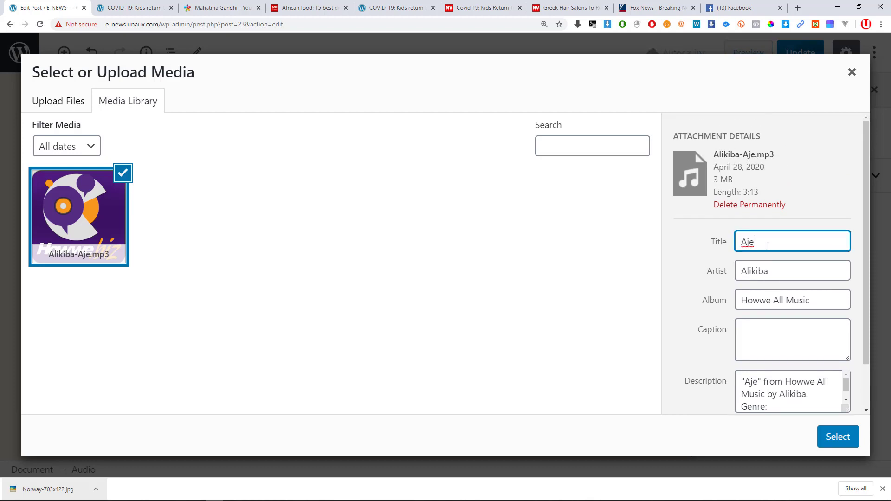
left_click(775, 269)
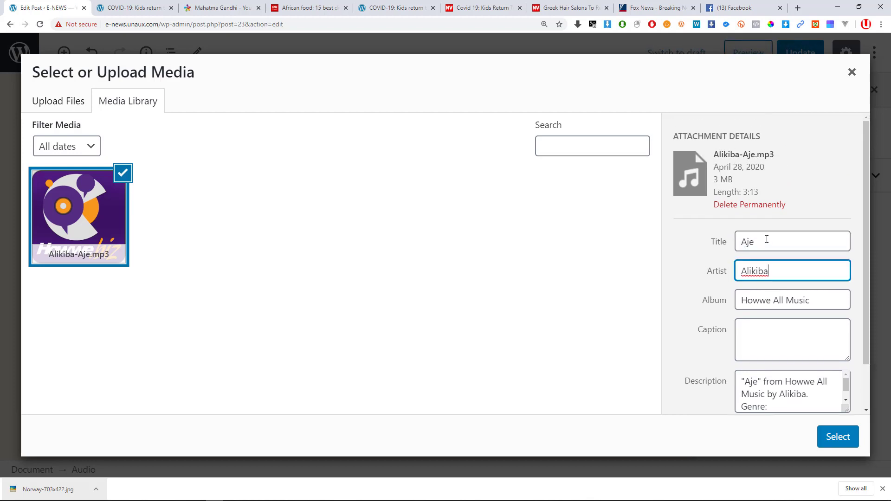
left_click(767, 239)
left_click(778, 269)
left_click(786, 302)
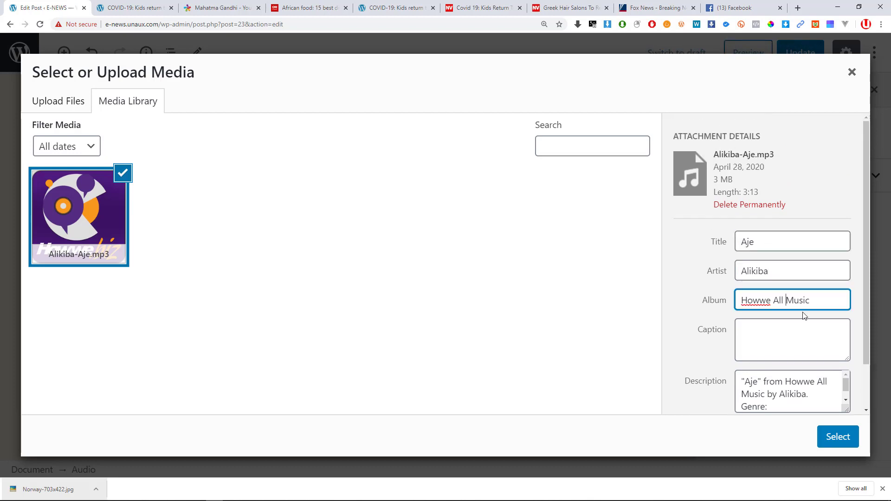
left_click_drag(754, 301, 721, 307)
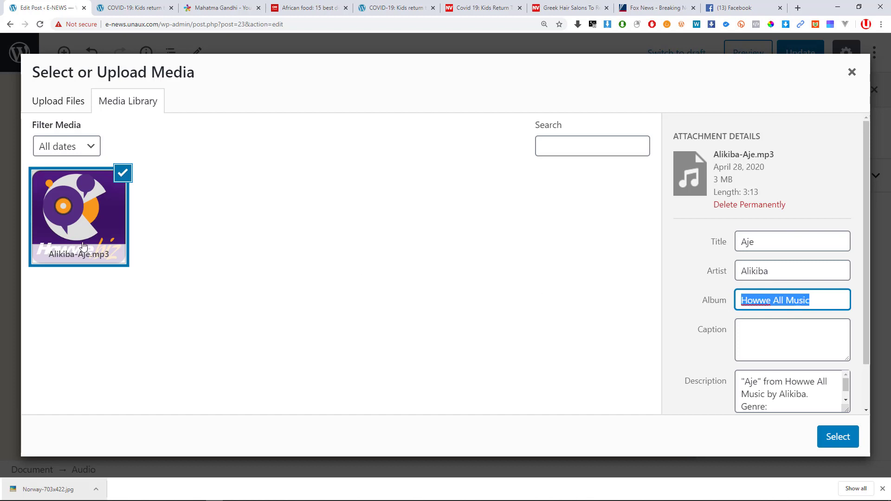
Copy the description text into the caption and insert the Aje audio into the post.
scroll(792, 323, "down", 1)
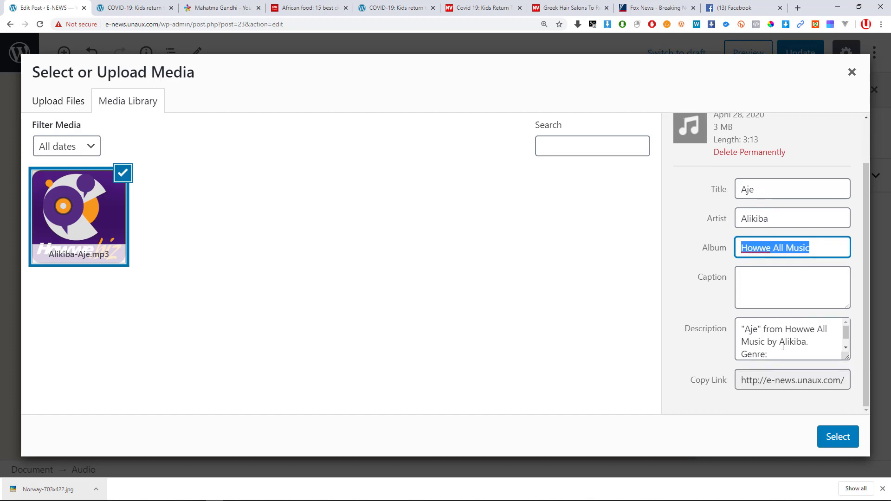
scroll(783, 346, "down", 1)
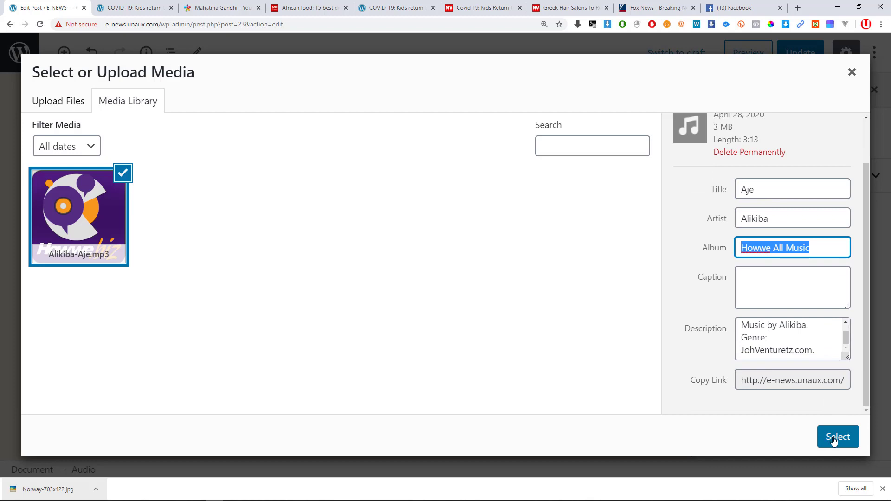
left_click_drag(818, 350, 744, 308)
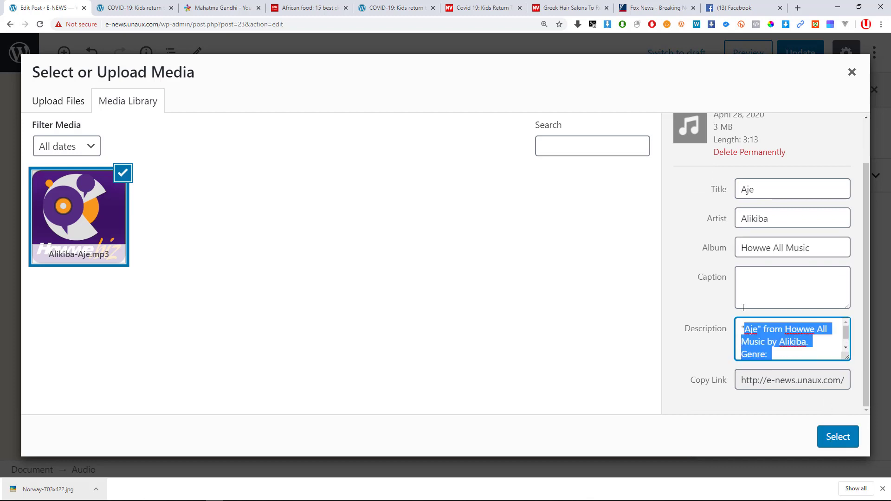
key("ctrl+c")
left_click(773, 297)
key("ctrl+v")
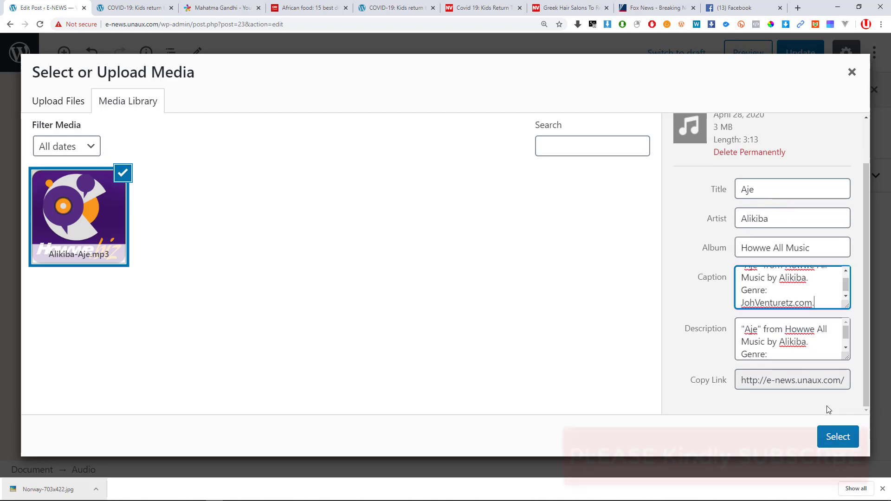
left_click(833, 436)
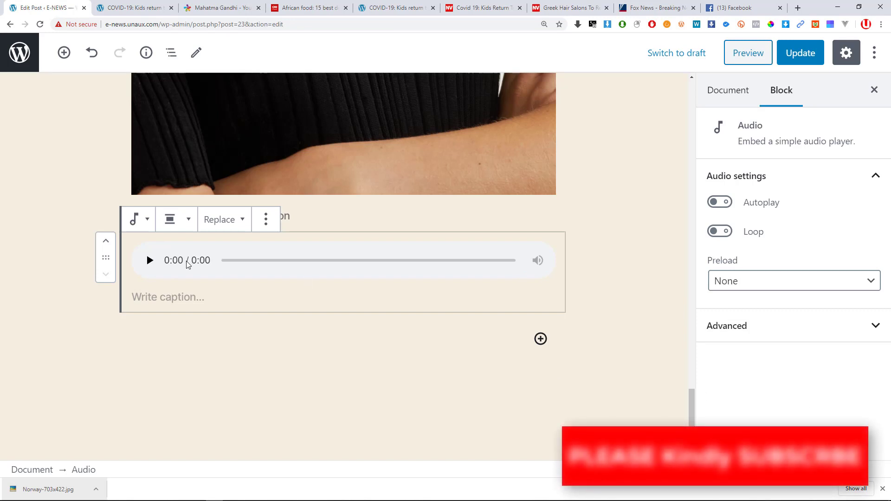
scroll(169, 273, "up", 2)
scroll(190, 346, "down", 3)
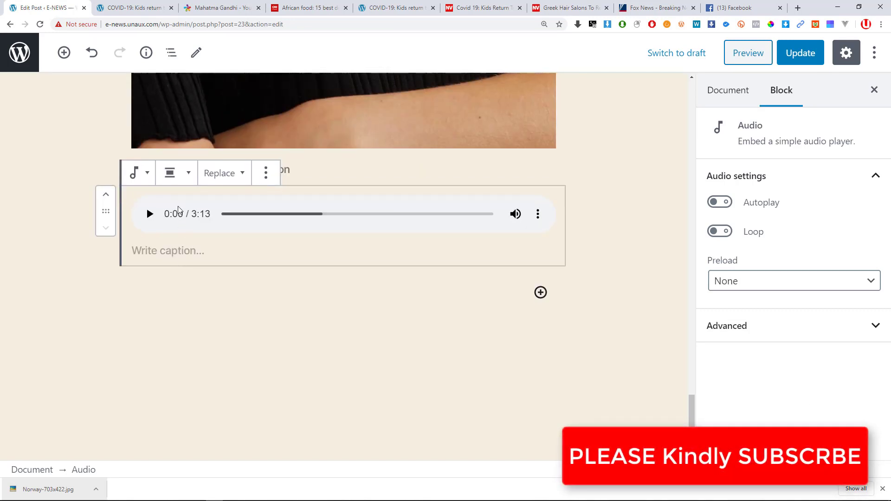
left_click(192, 180)
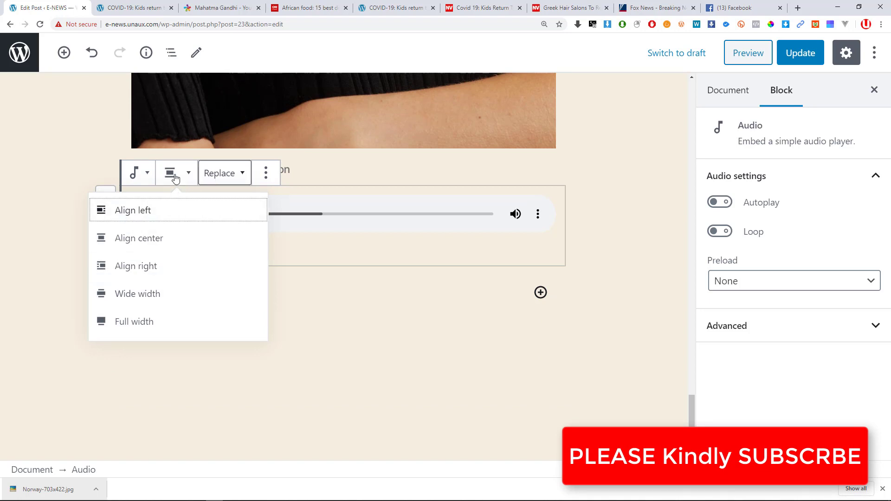
left_click(138, 172)
left_click(138, 173)
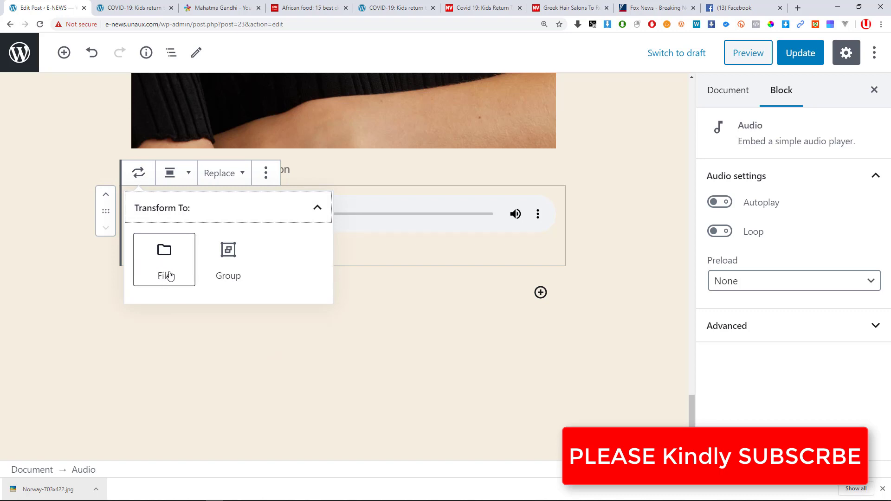
left_click(238, 174)
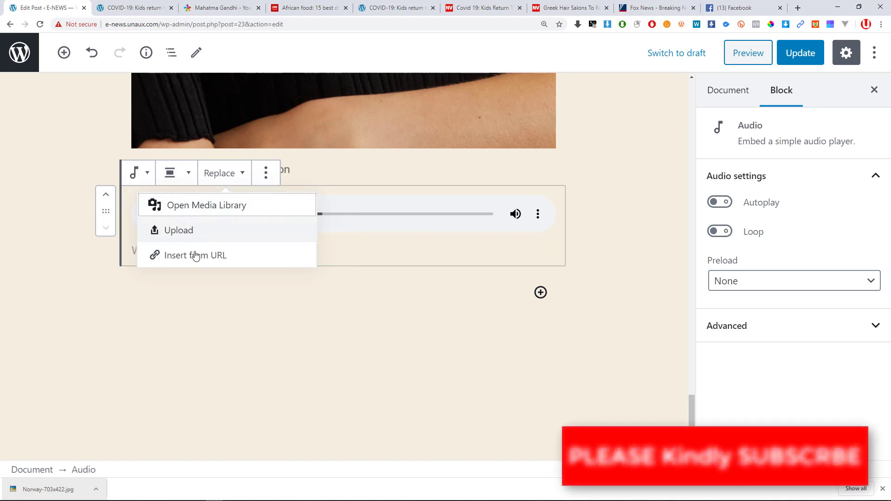
left_click(172, 328)
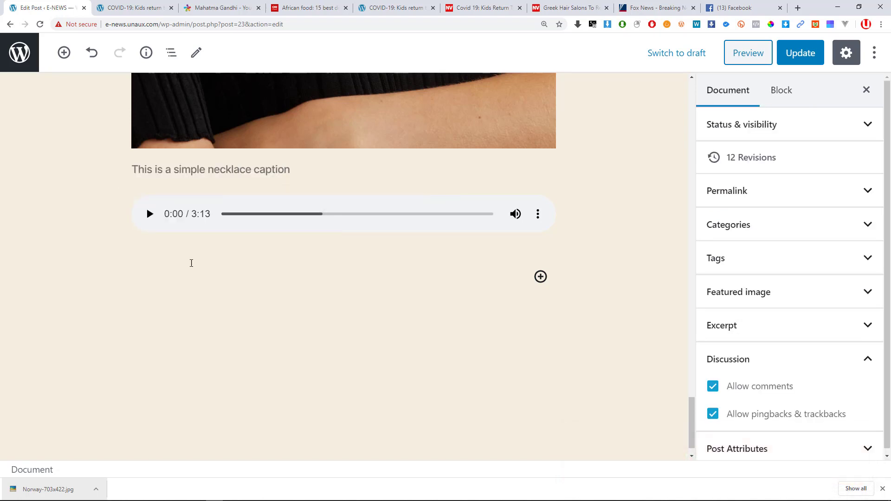
left_click(289, 223)
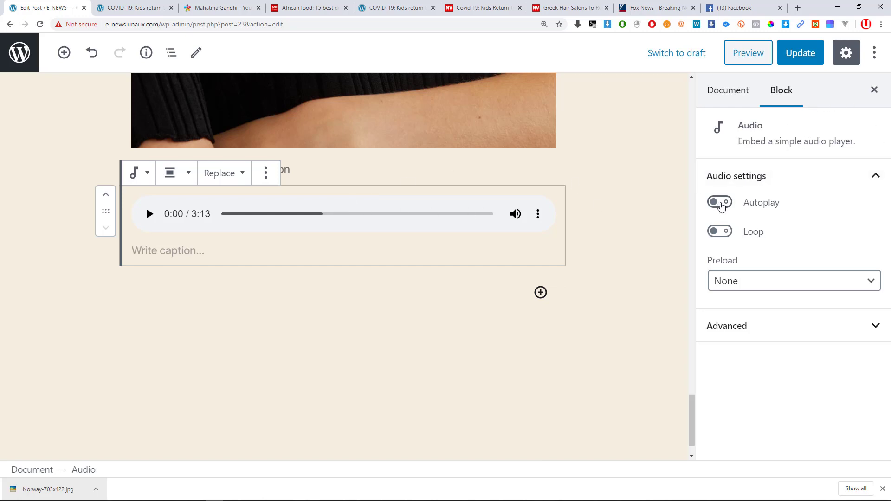
Switch on Autoplay and Loop for the audio block.
left_click(726, 206)
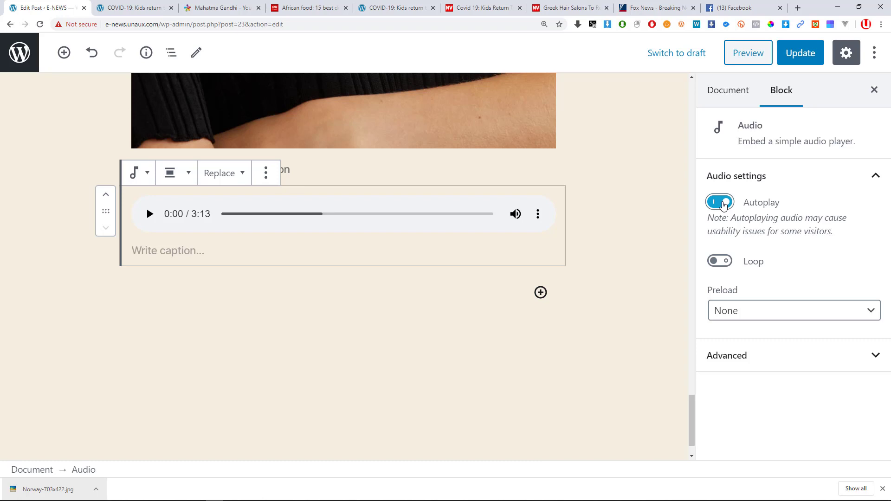
left_click(724, 204)
left_click(724, 205)
left_click(723, 263)
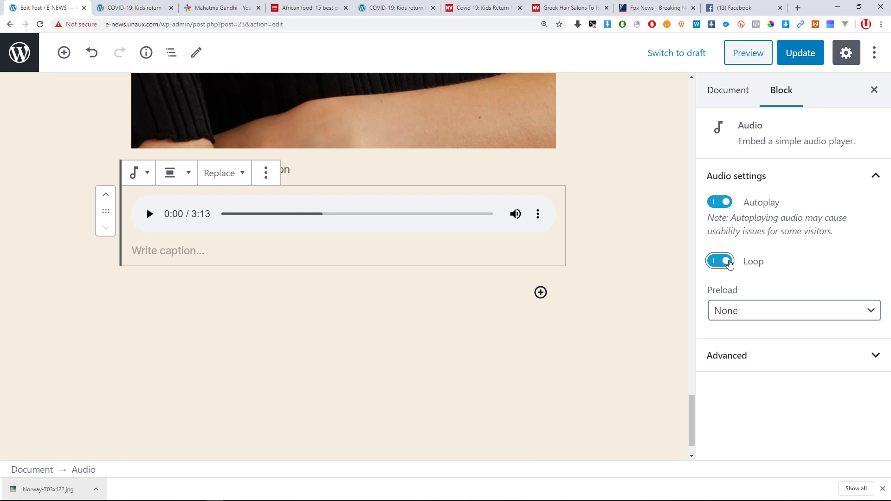
Set Preload to Auto, expand Advanced settings, and update the post.
left_click(730, 312)
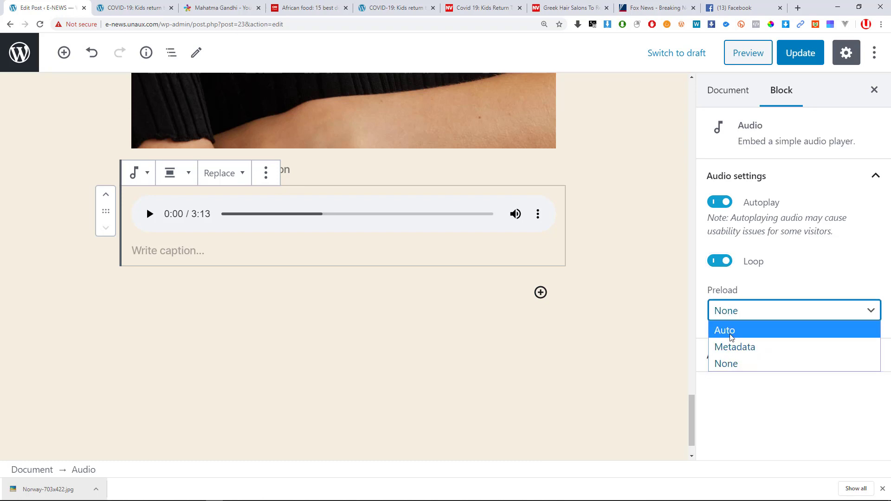
left_click(735, 330)
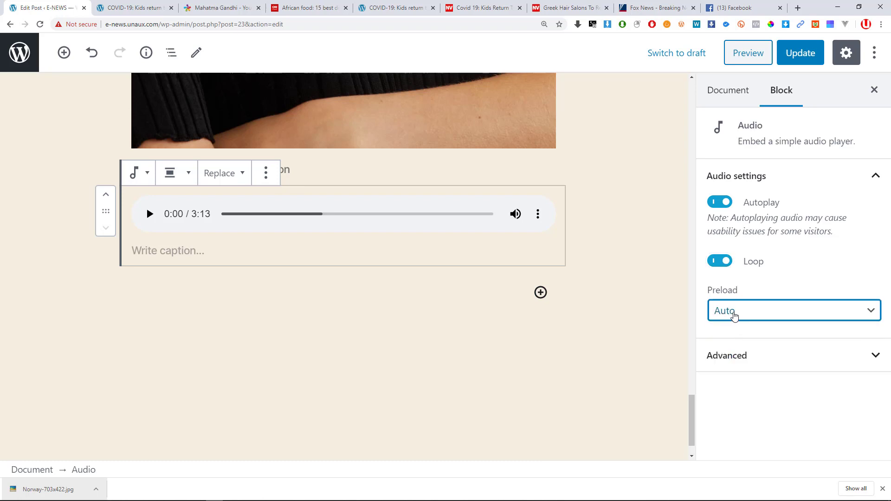
left_click(737, 312)
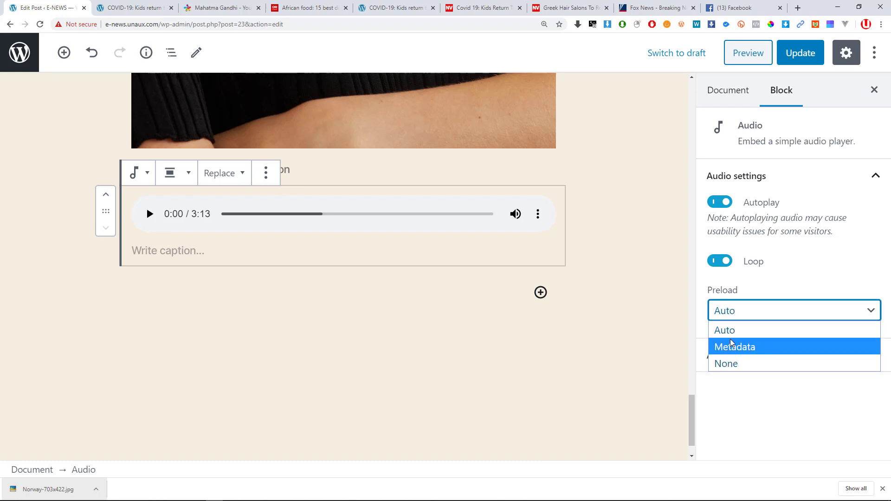
left_click(730, 312)
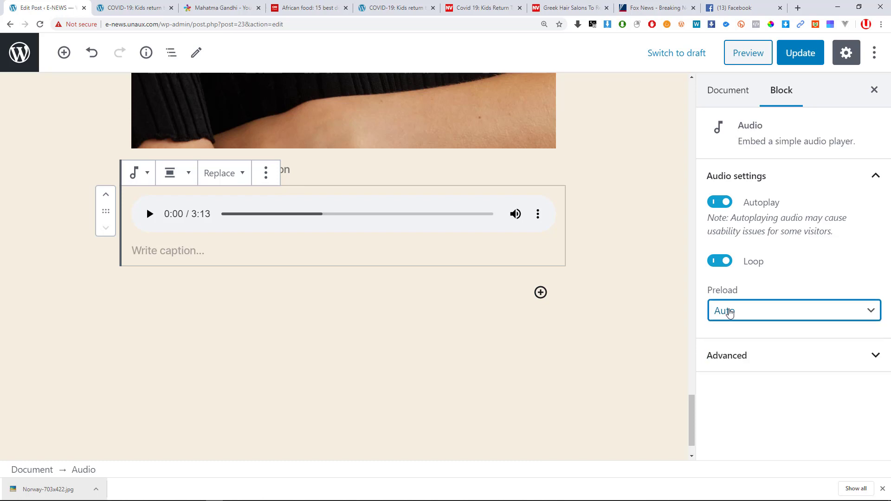
left_click(730, 359)
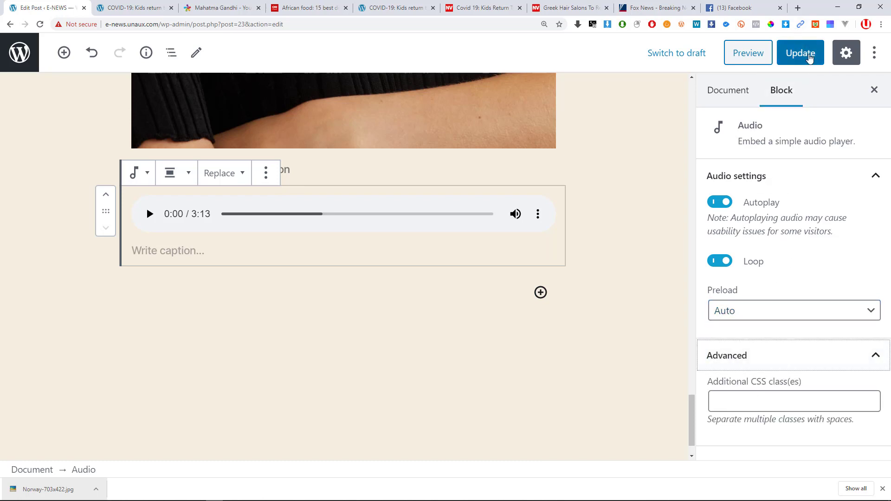
left_click(801, 53)
Reload the published post and scroll down to its audio player.
left_click(134, 8)
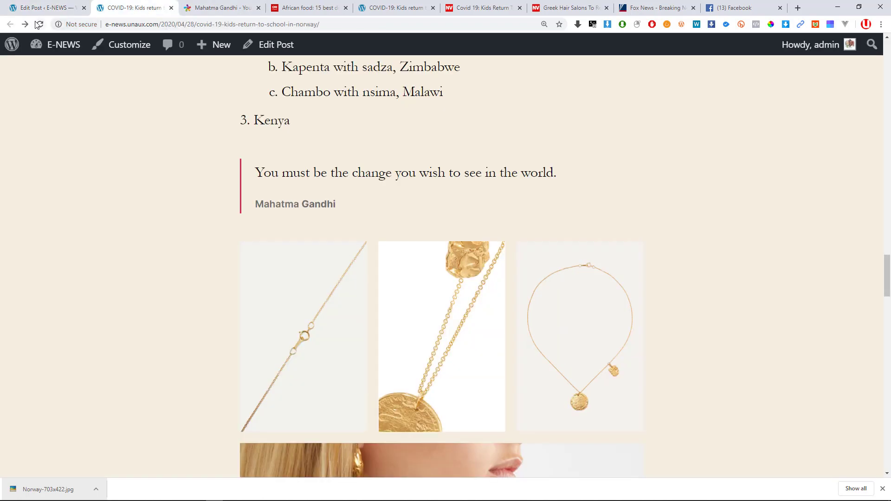
left_click(39, 24)
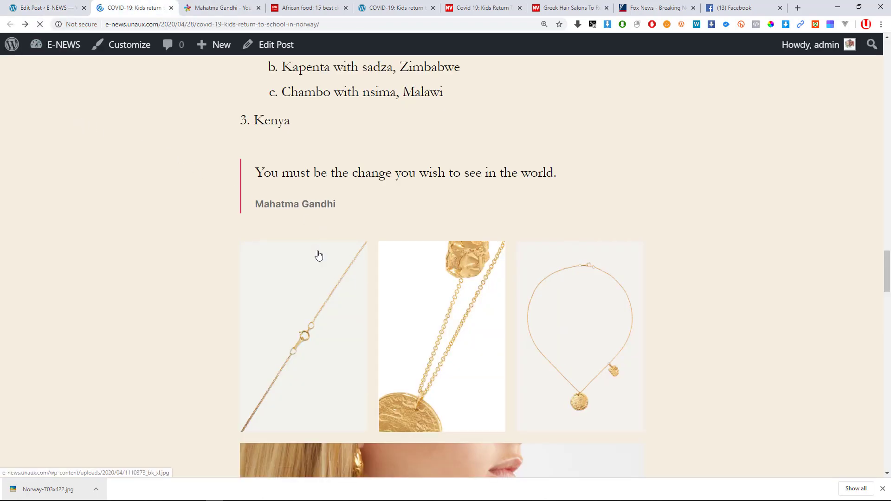
scroll(318, 256, "down", 15)
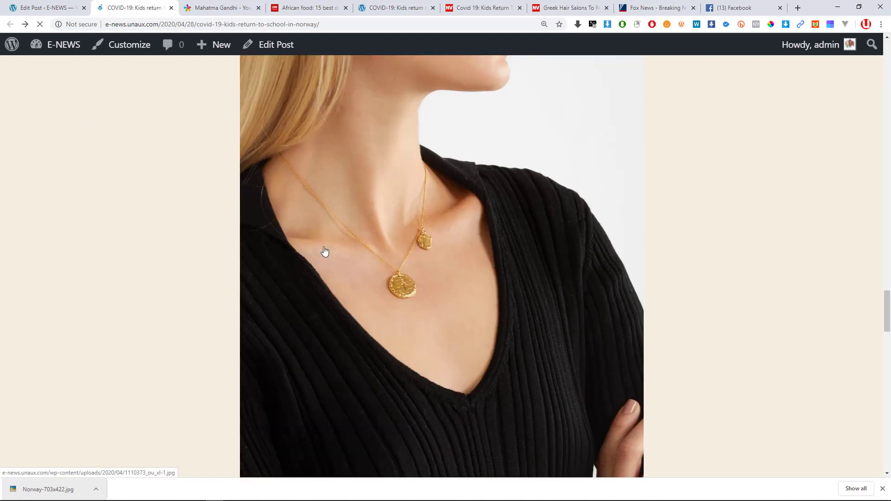
scroll(324, 253, "down", 1)
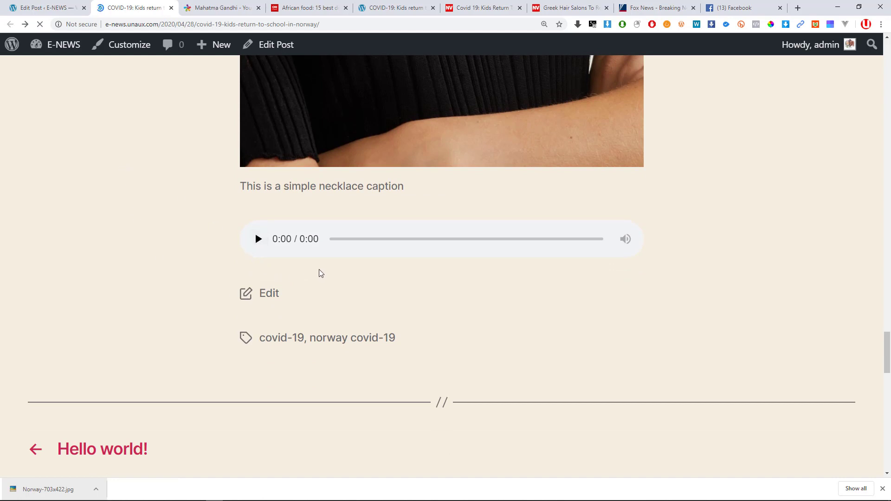
Play the audio, pause it at 0:12, and show the player's Download option.
left_click(257, 239)
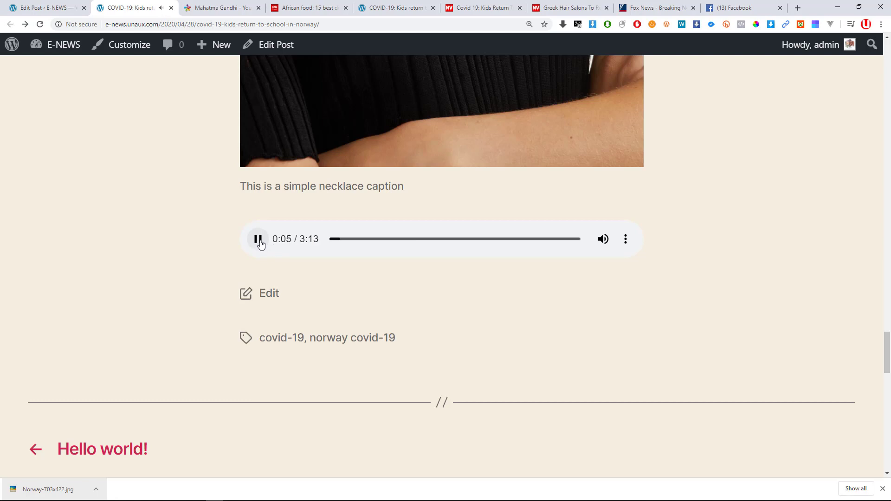
left_click(259, 241)
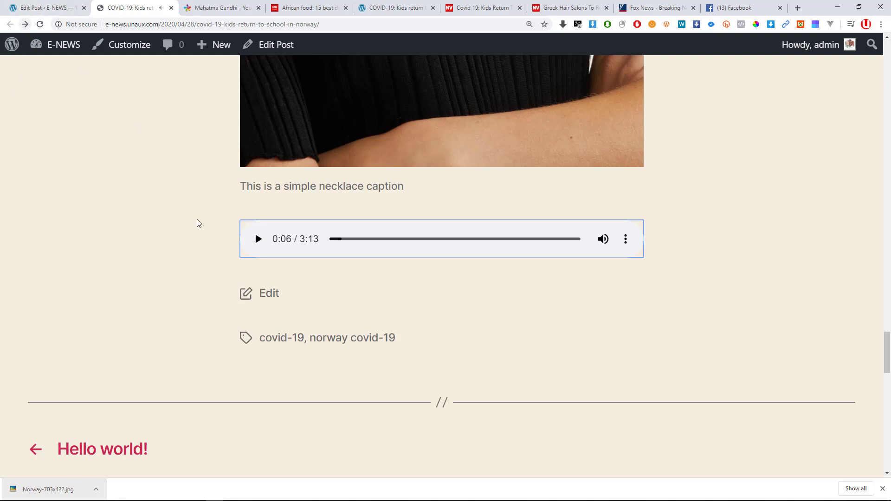
left_click(256, 239)
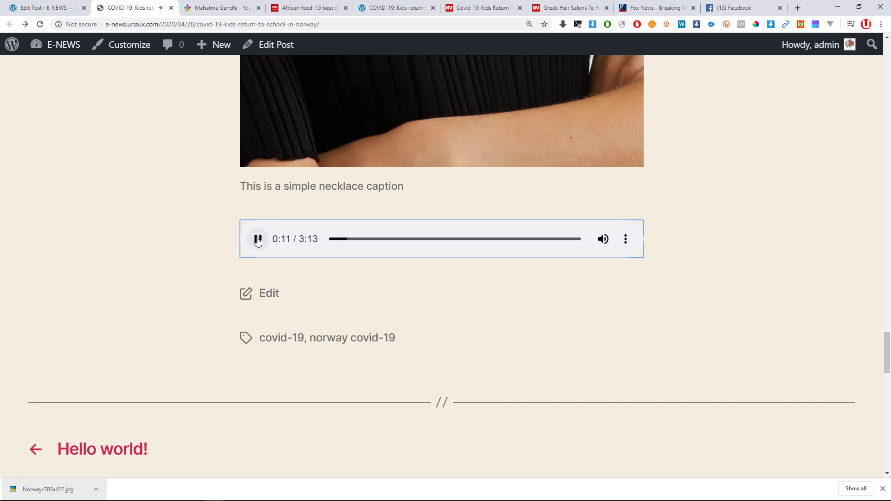
left_click(261, 243)
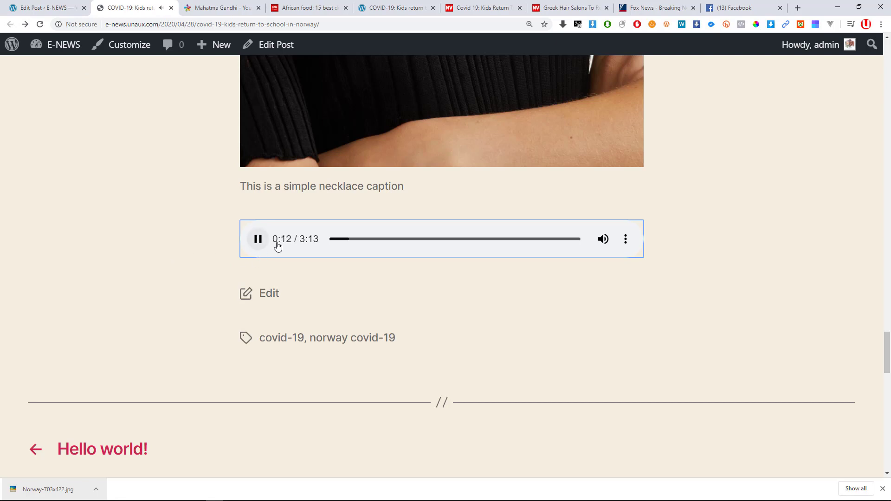
left_click(628, 240)
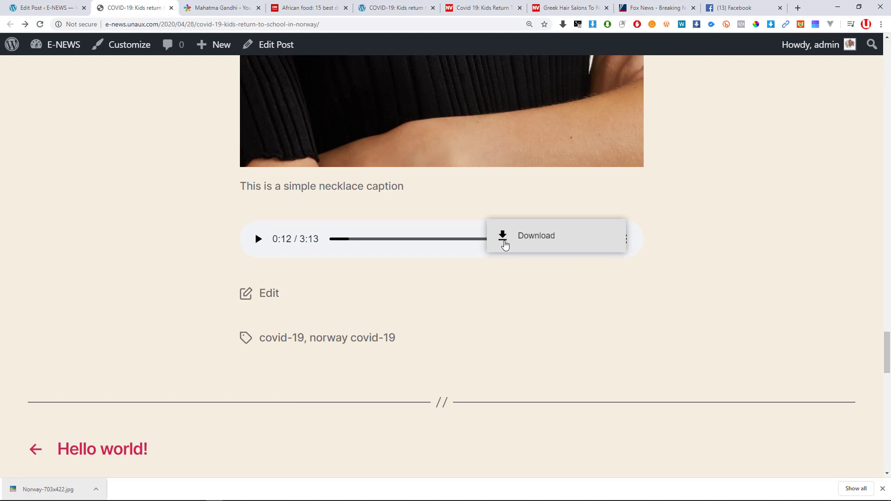
key("alt+Tab")
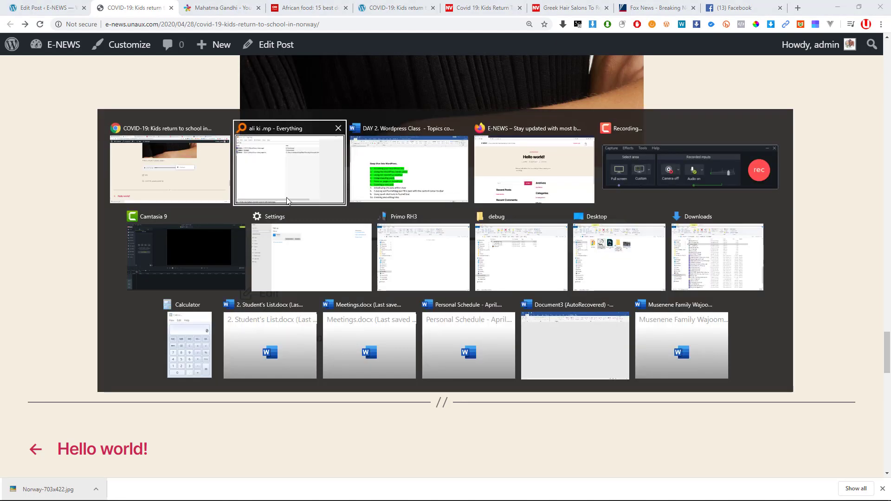
Switch to Firefox and reload the E-NEWS site.
key("Tab")
key("alt+Tab")
key("Tab")
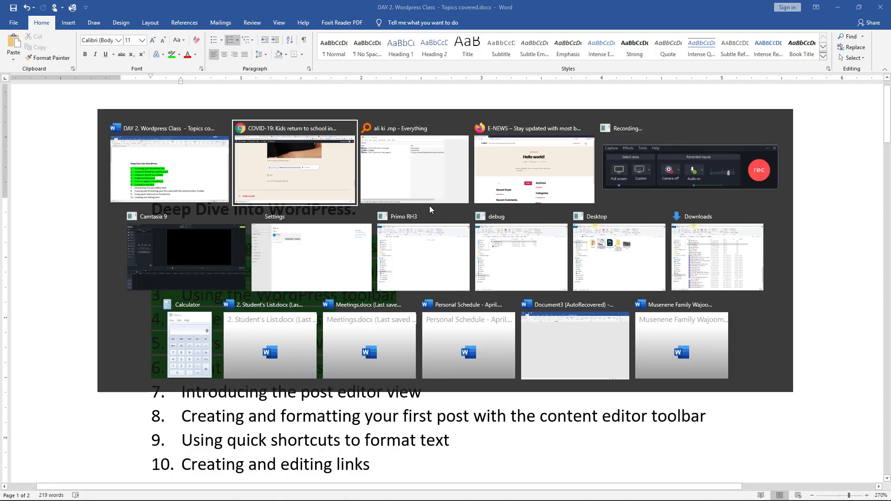
left_click(538, 181)
left_click(70, 55)
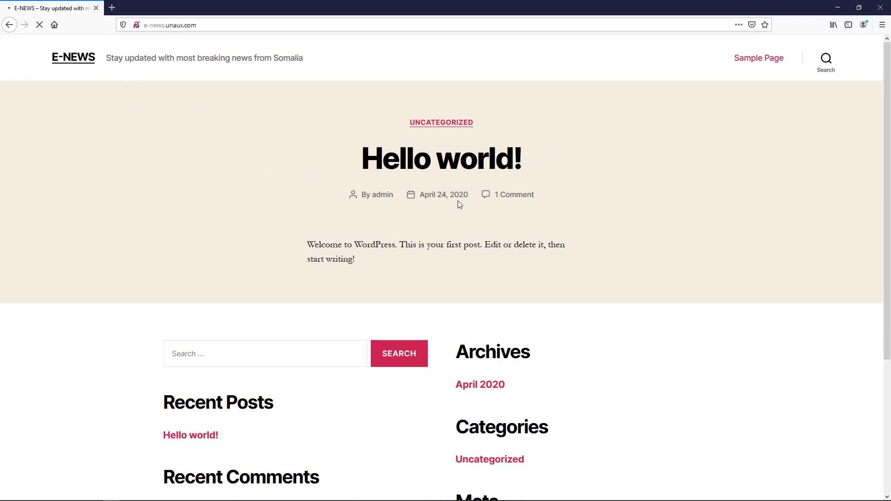
Scroll to the Norway post's audio player, then play it and pause at 0:01.
scroll(457, 202, "down", 4)
scroll(446, 202, "up", 4)
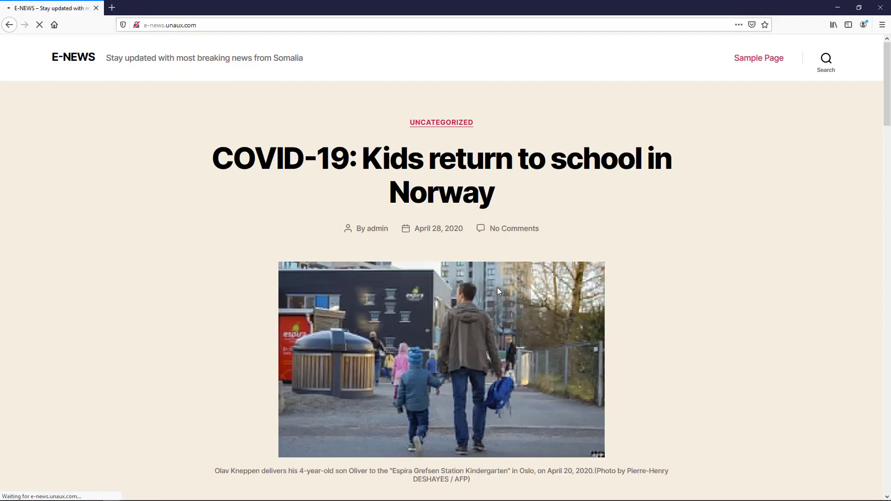
scroll(497, 287, "down", 2)
scroll(419, 233, "up", 2)
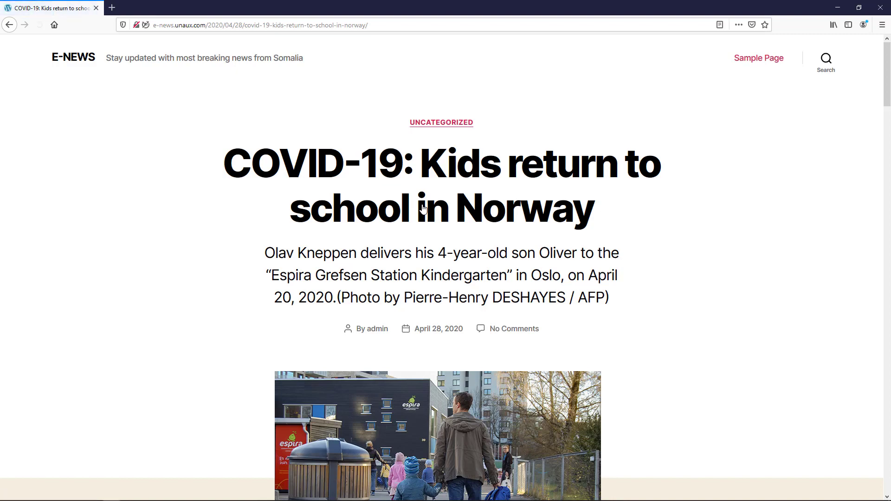
scroll(422, 197, "down", 20)
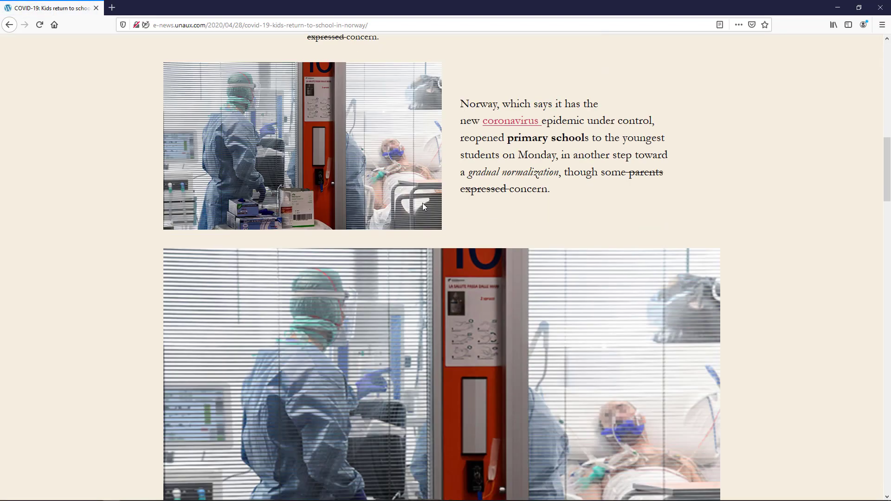
scroll(423, 203, "down", 17)
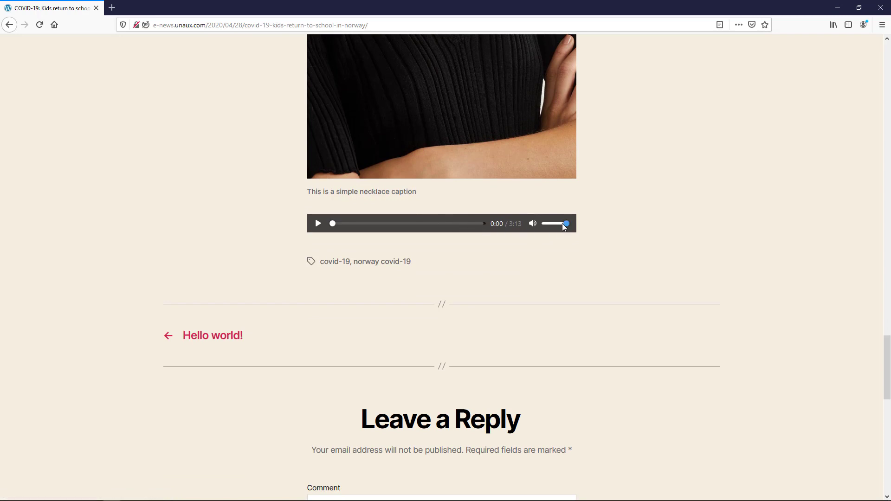
left_click(318, 224)
left_click(318, 224)
key("alt+Tab")
key("alt+Tab")
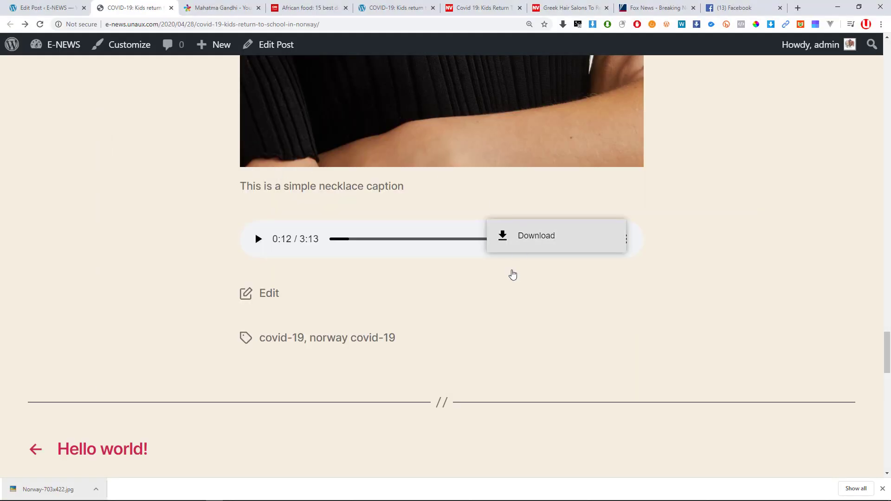
Turn Autoplay off in the editor, update the post, and start typing the audio caption.
left_click(477, 290)
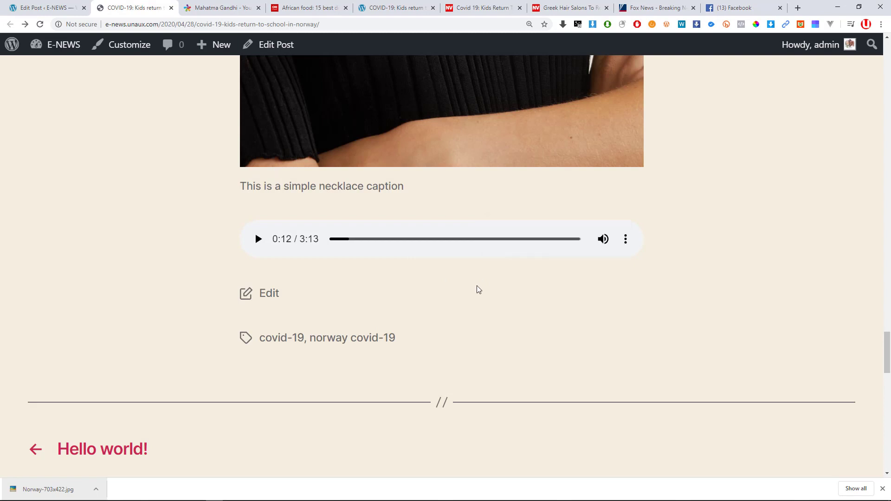
left_click(35, 8)
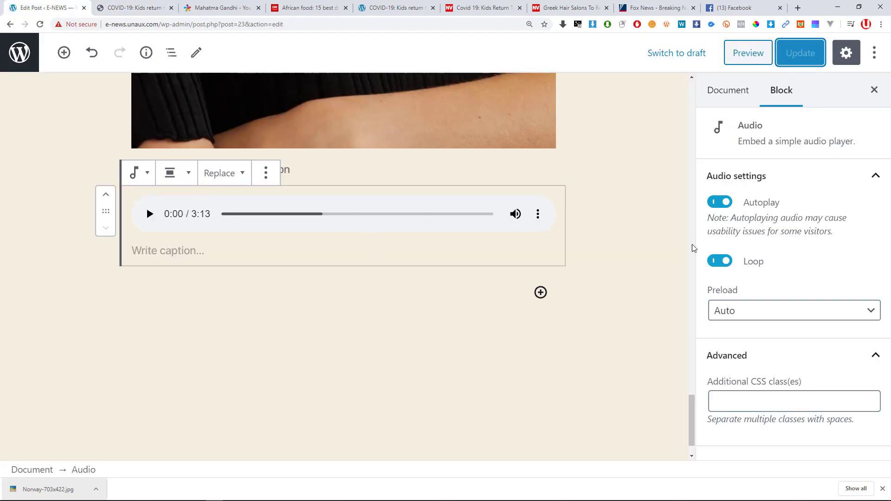
left_click(720, 202)
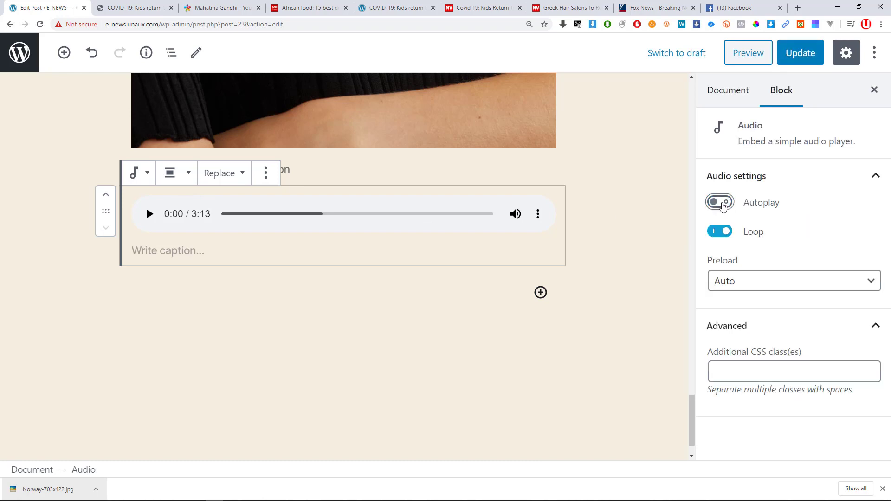
left_click(793, 64)
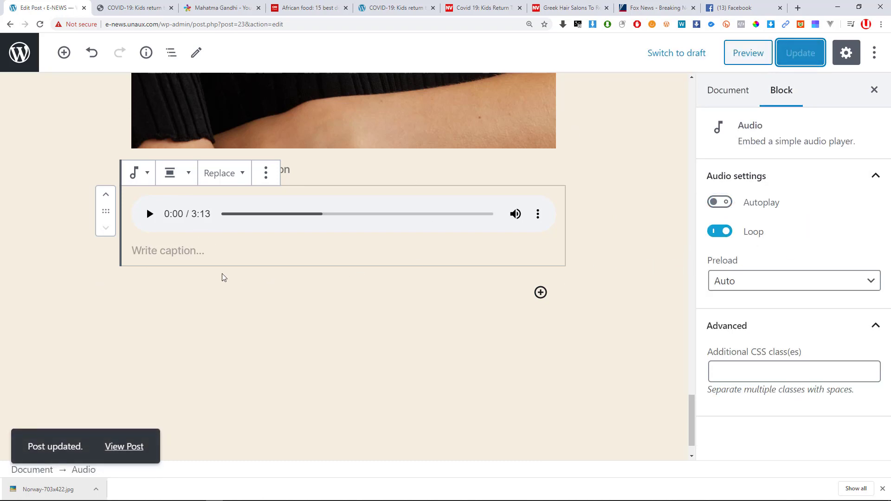
left_click(148, 252)
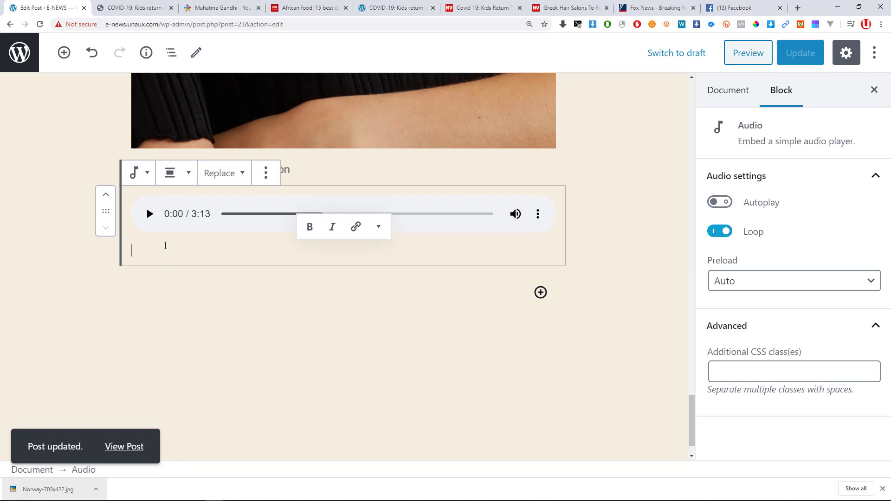
type("aja by Alikiba")
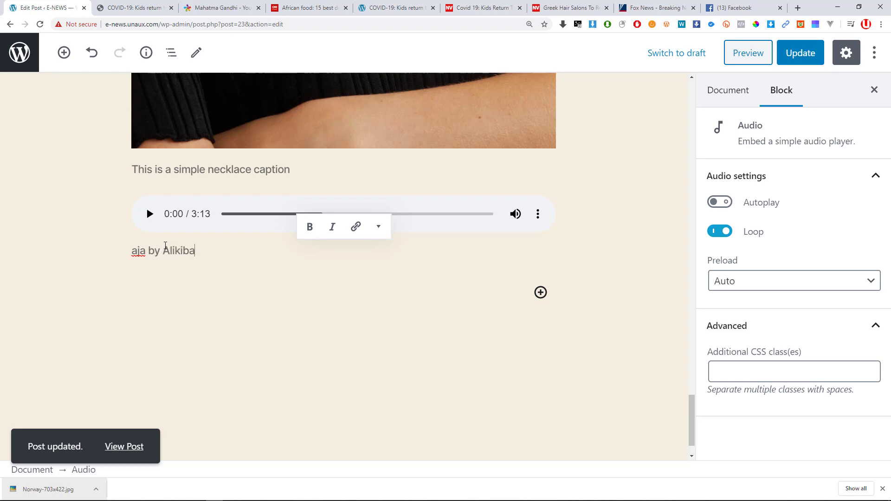
Add an empty File block from Common Blocks below the 'aja by Alikiba' audio.
left_click(385, 264)
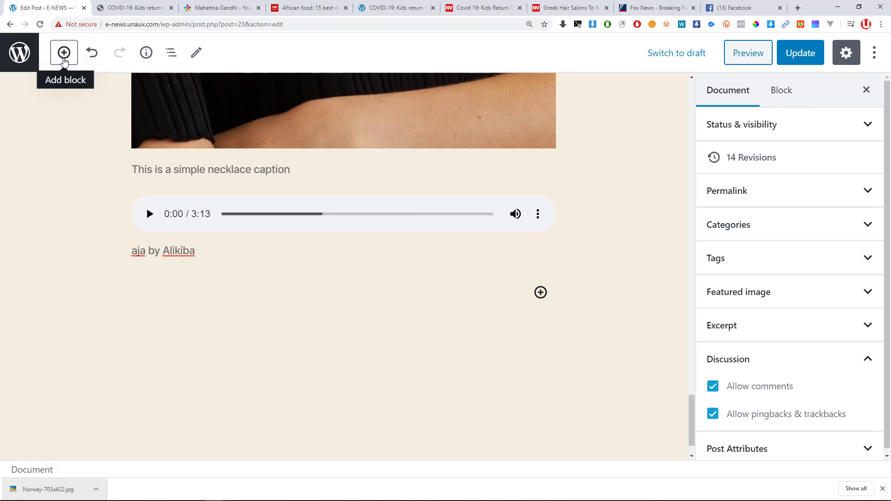
left_click(64, 59)
scroll(209, 255, "down", 4)
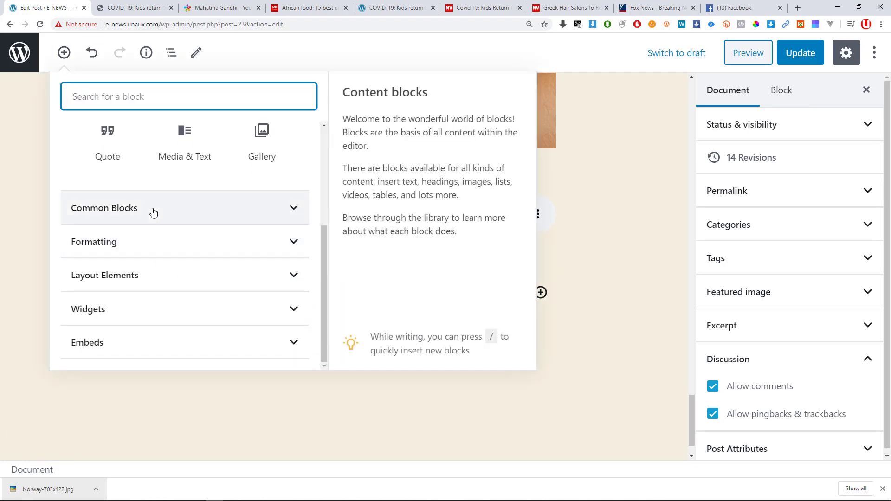
left_click(153, 212)
scroll(232, 243, "down", 2)
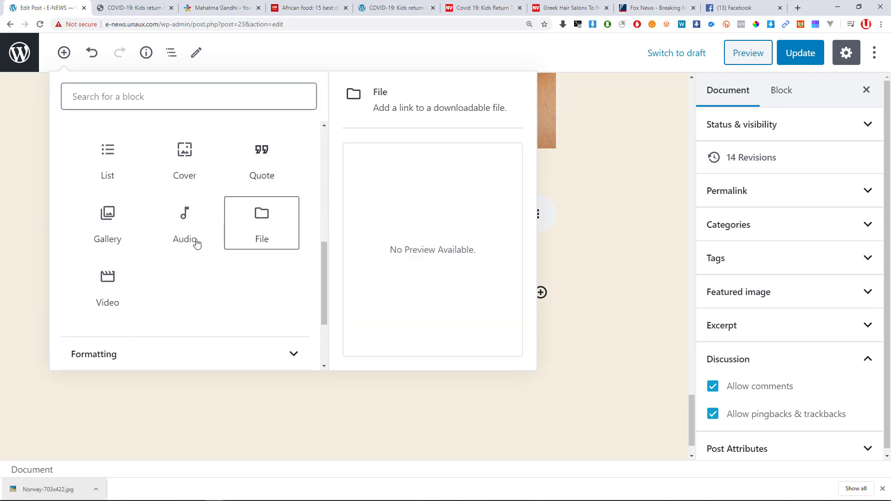
left_click(264, 232)
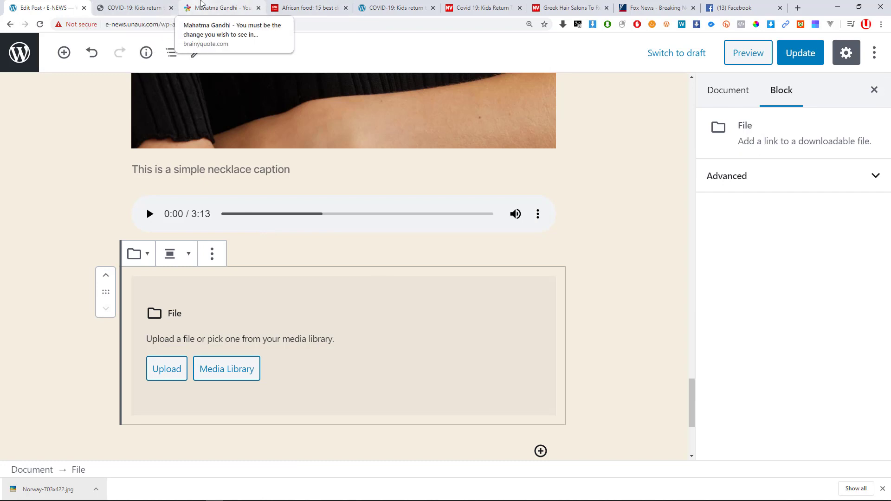
left_click(202, 6)
left_click(44, 7)
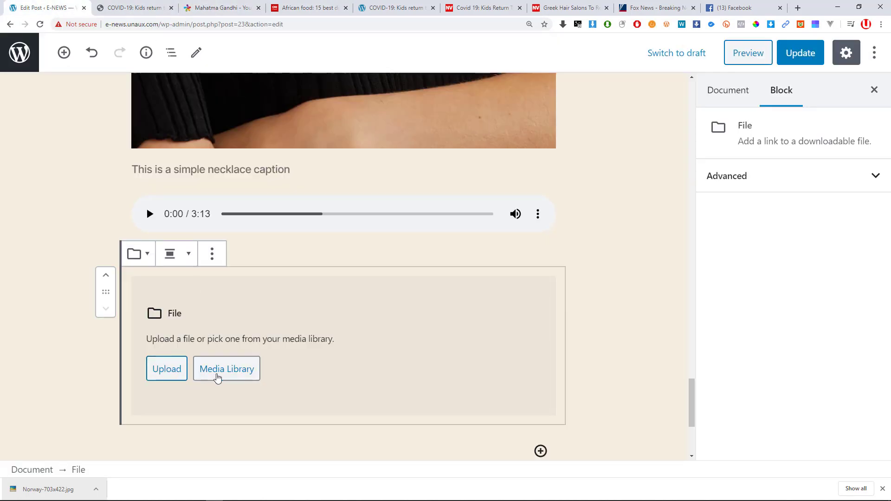
Search Everything for '.pdf' and drag the first PDF into the Media Library.
left_click(218, 374)
key("alt+Tab")
left_click(511, 182)
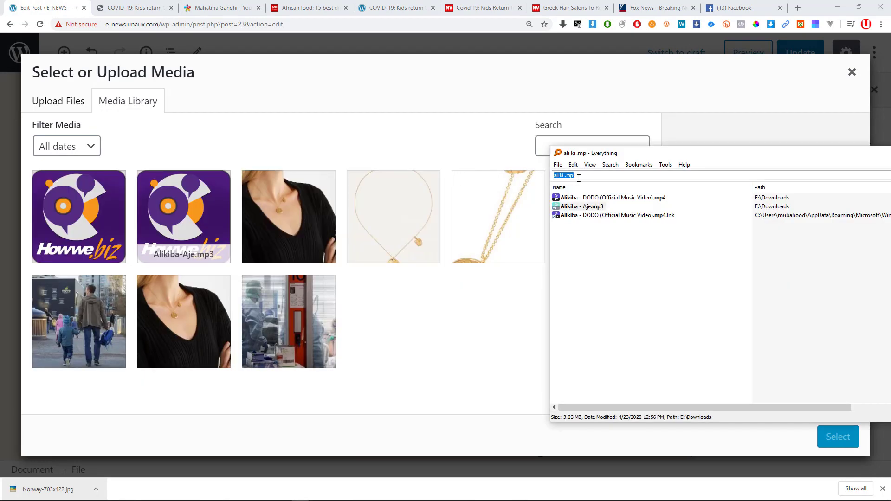
type(".pdf")
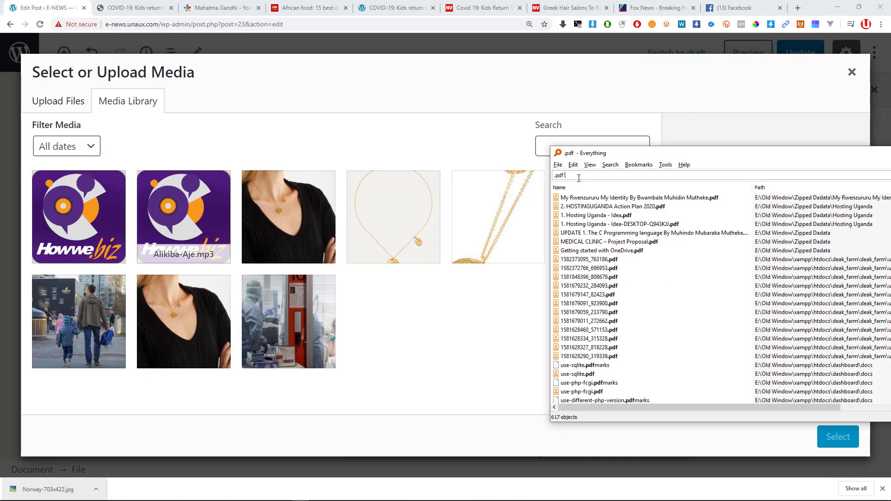
left_click(603, 198)
left_click_drag(608, 204, 265, 256)
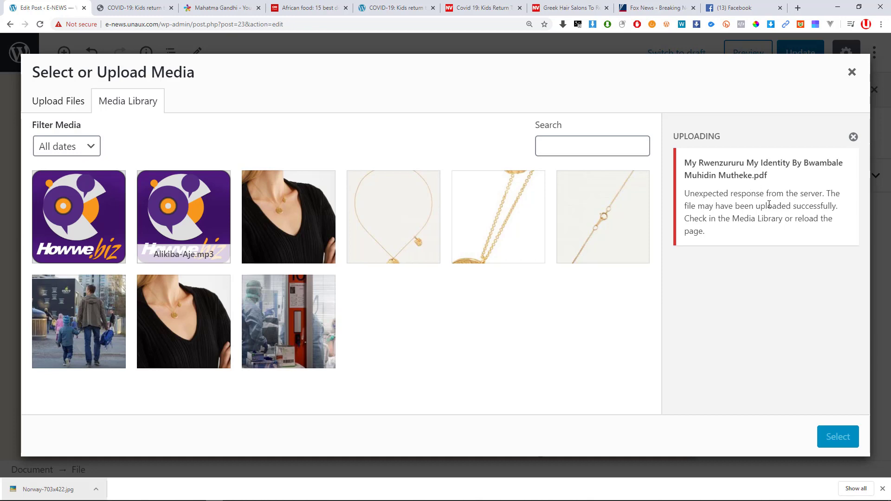
key("alt+Tab")
left_click(591, 277)
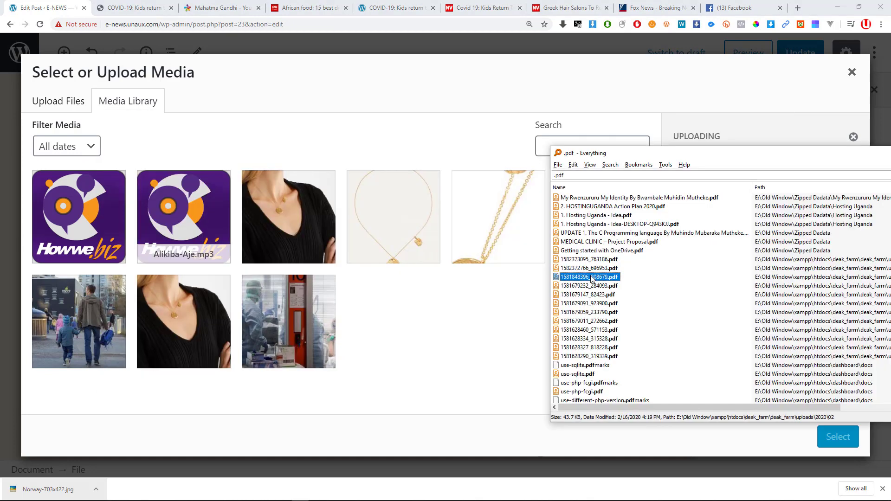
left_click_drag(589, 278, 288, 332)
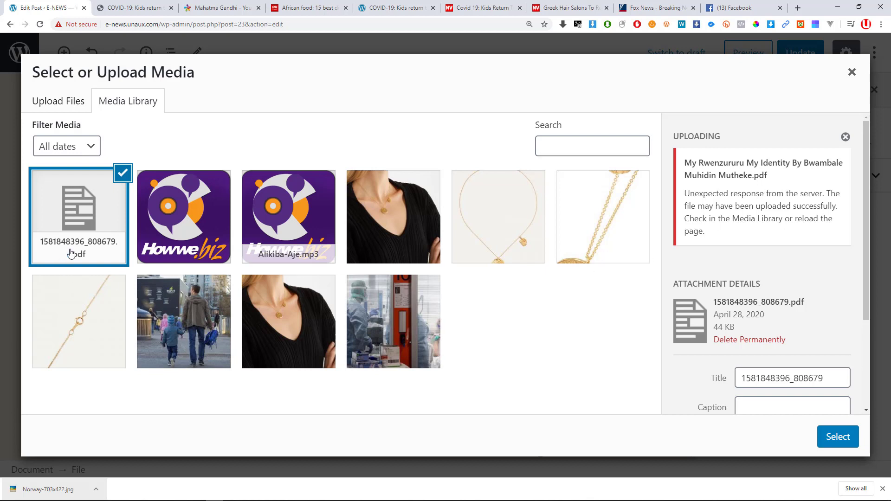
scroll(811, 381, "down", 3)
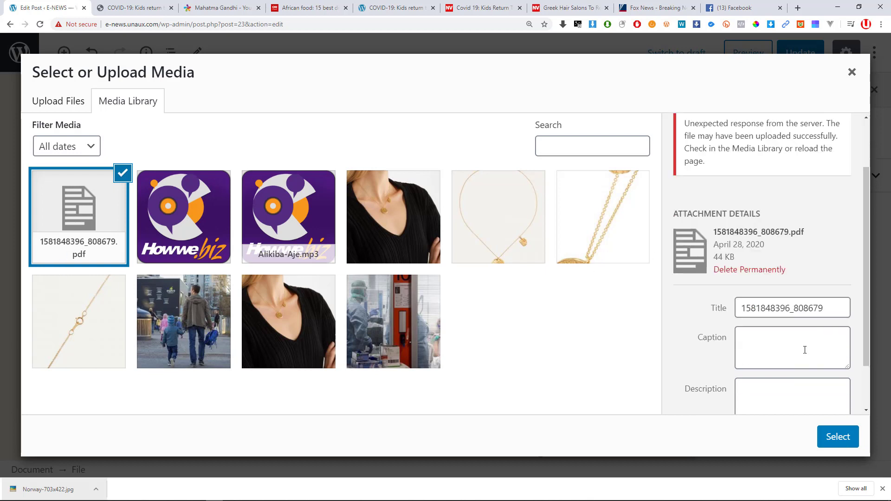
left_click(806, 245)
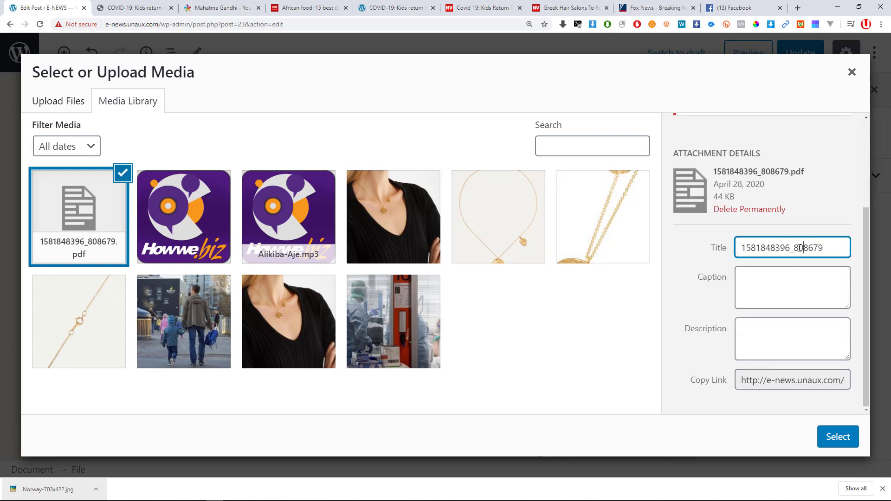
double_click(799, 248)
left_click(832, 440)
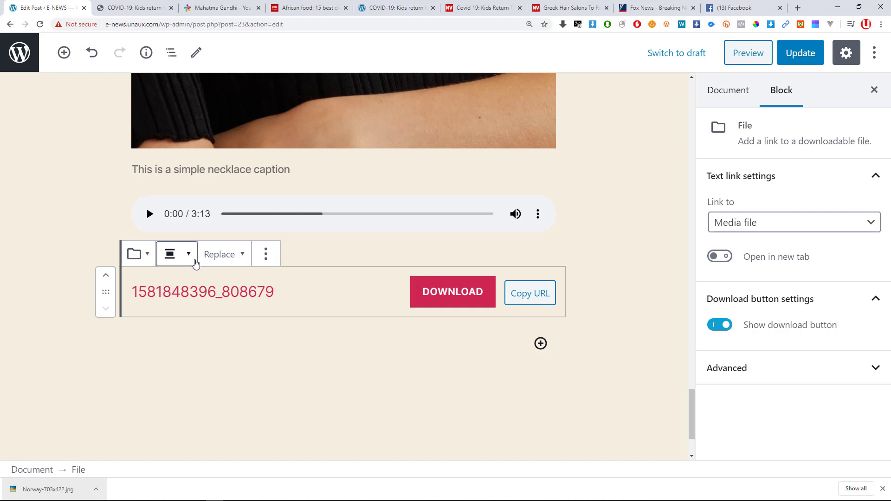
Inspect the File block's toolbar alignment, replace and extra options without changing anything.
left_click(195, 262)
left_click(196, 263)
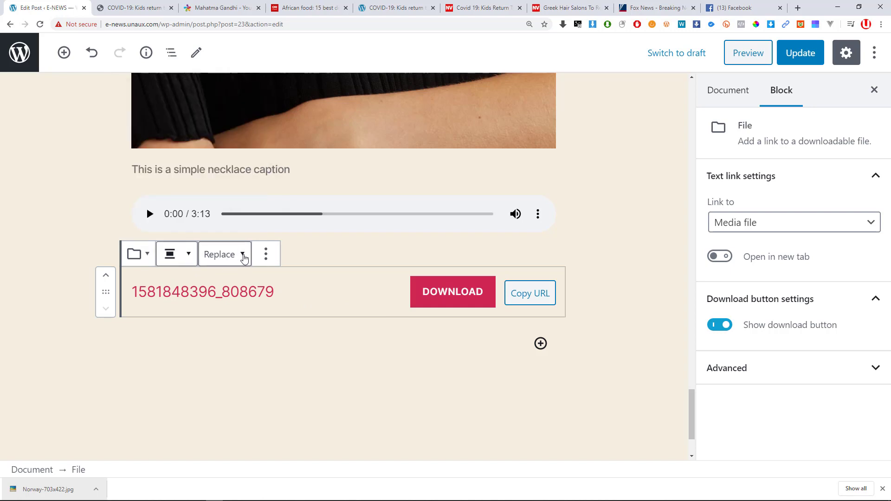
left_click(243, 255)
left_click(243, 255)
left_click(196, 291)
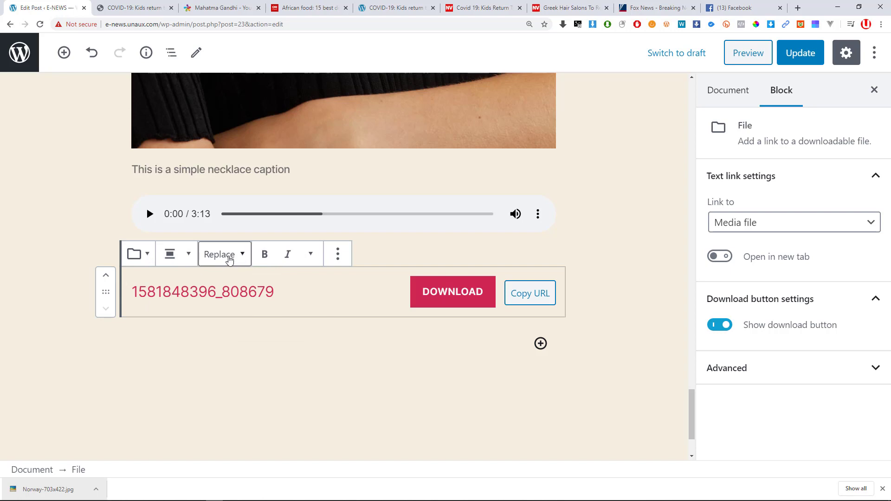
left_click(228, 257)
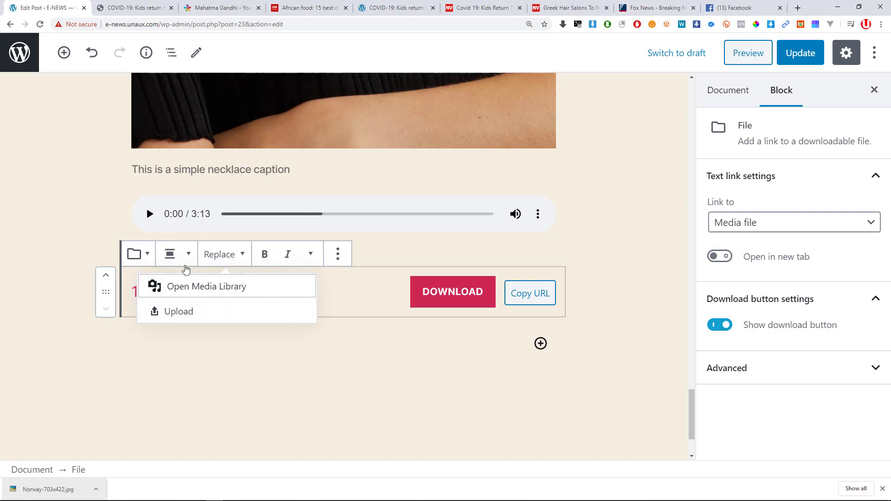
key("Escape")
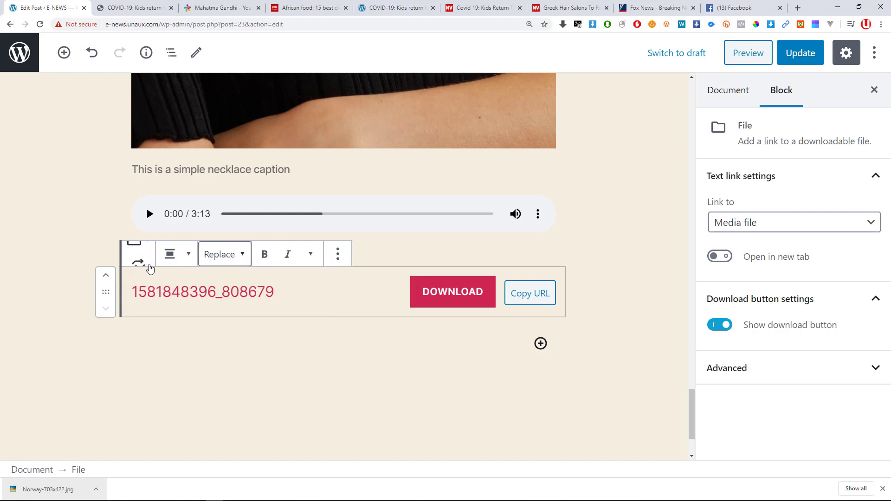
left_click(153, 262)
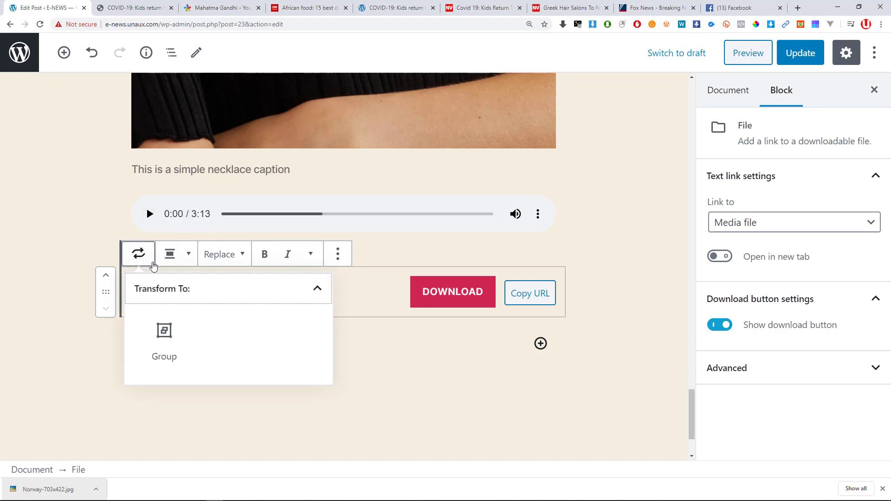
left_click(152, 260)
left_click(188, 259)
left_click(188, 259)
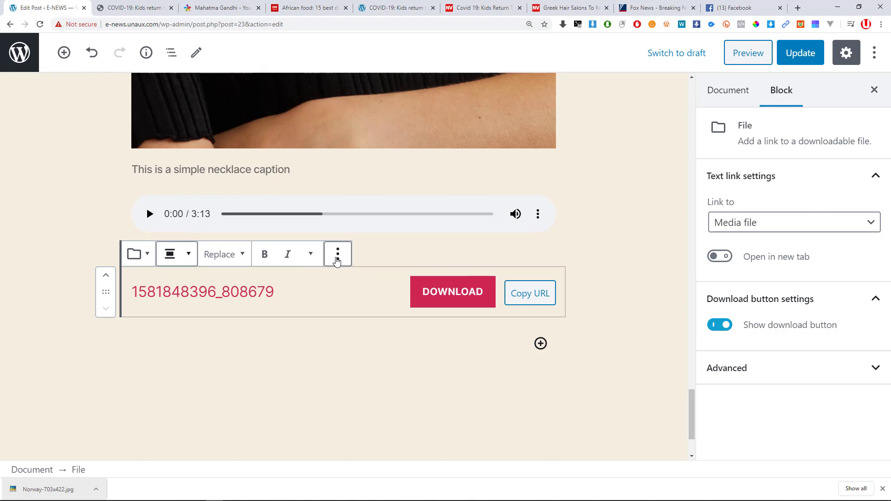
left_click(337, 255)
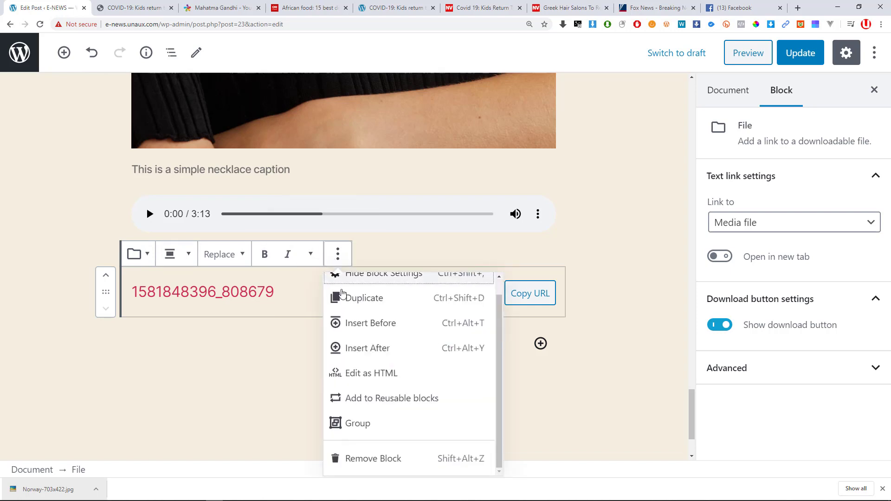
scroll(352, 376, "up", 1)
key("Escape")
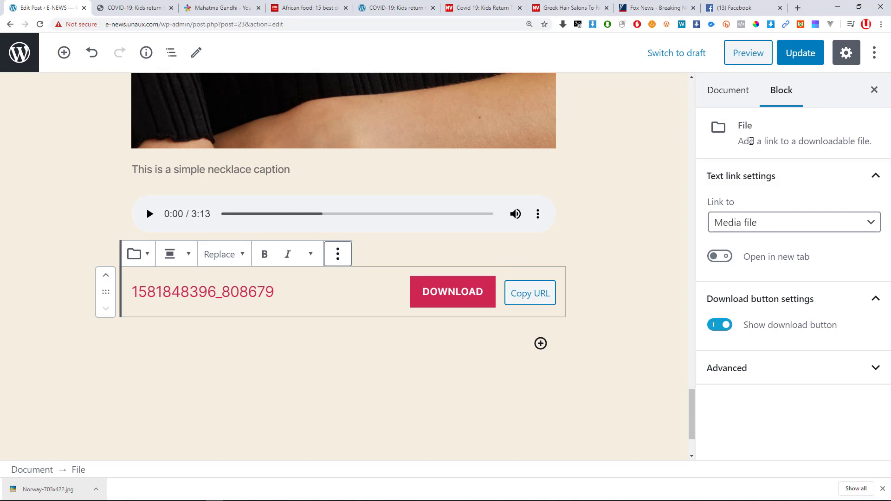
Keep the link pointing to the Media File and the download button shown.
left_click(750, 177)
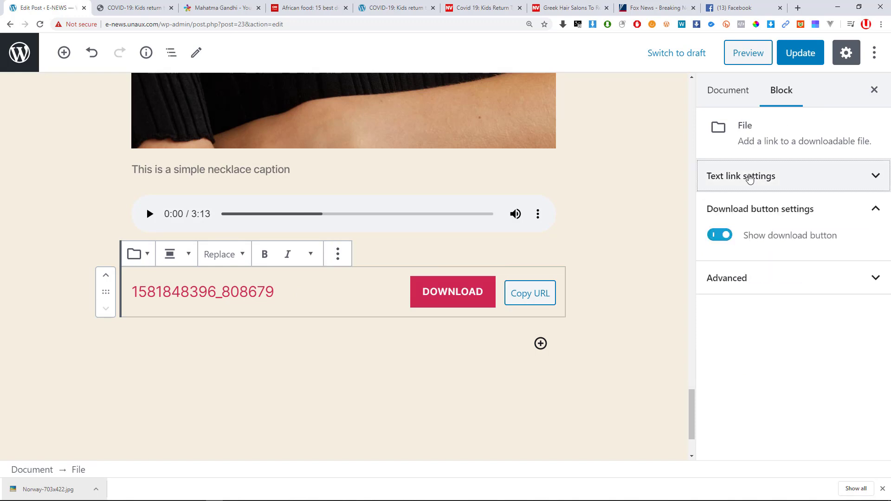
left_click(750, 177)
left_click(766, 223)
left_click(763, 222)
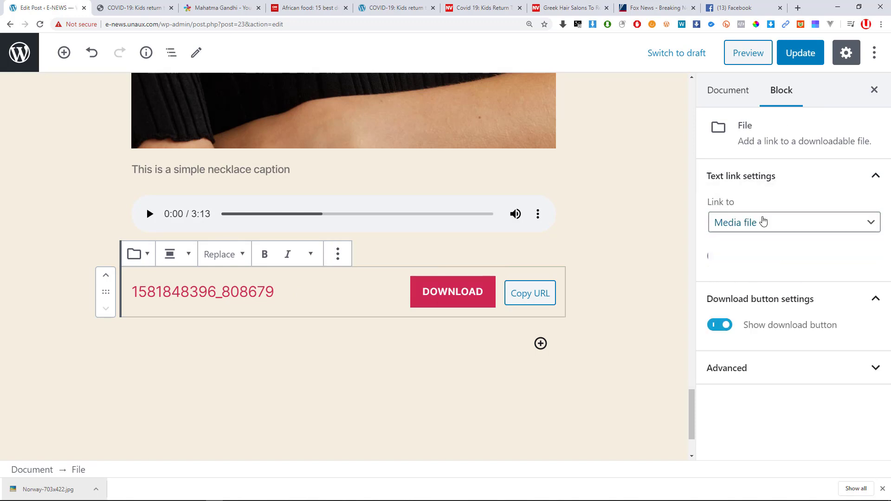
left_click(763, 222)
left_click(752, 224)
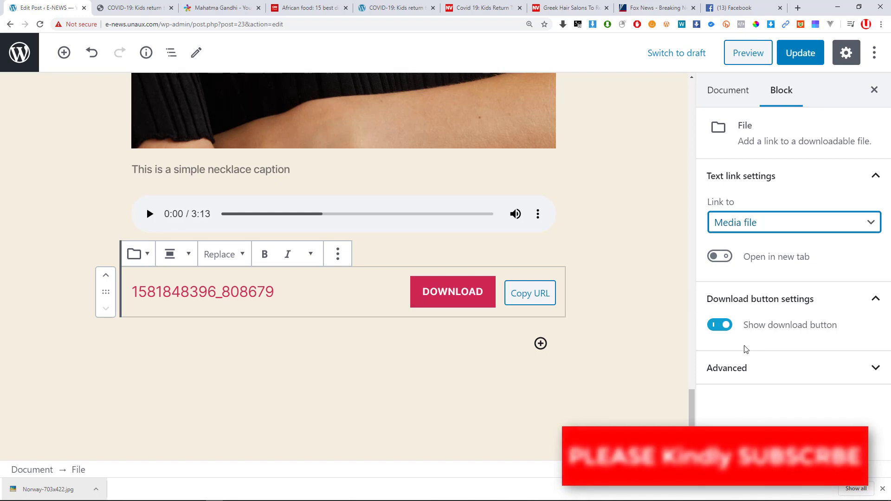
left_click(719, 327)
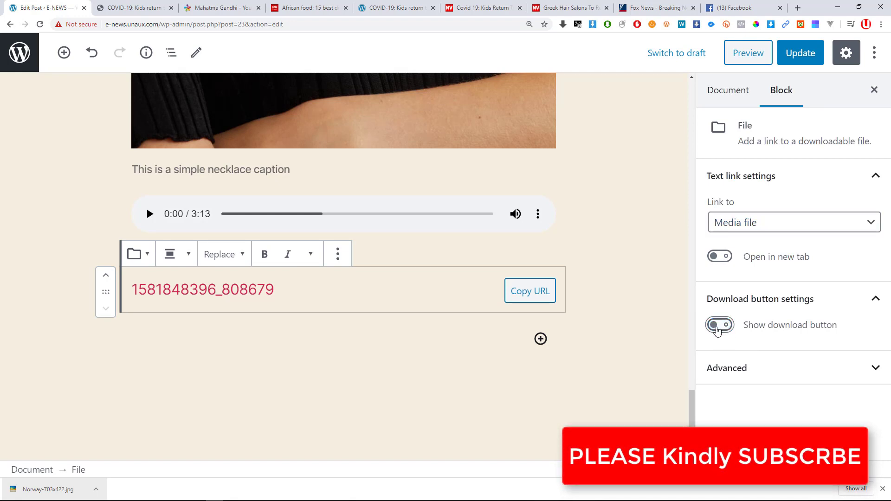
left_click(719, 327)
left_click(719, 326)
left_click(719, 326)
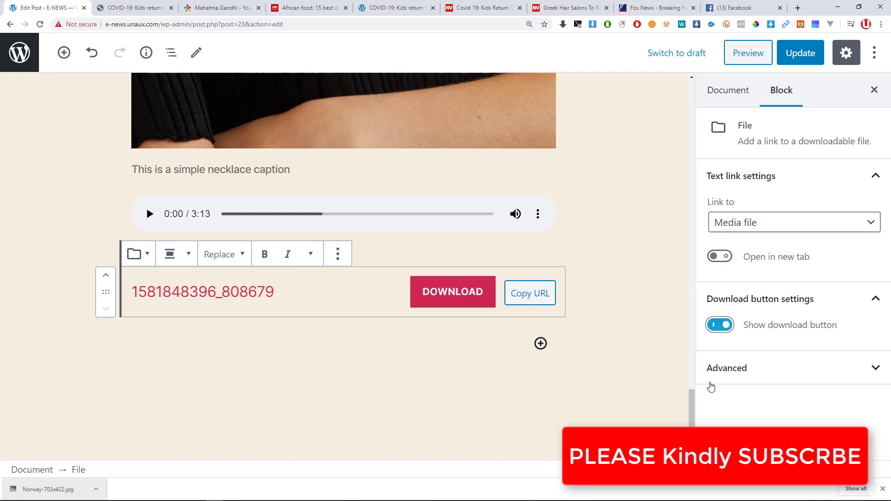
left_click(723, 369)
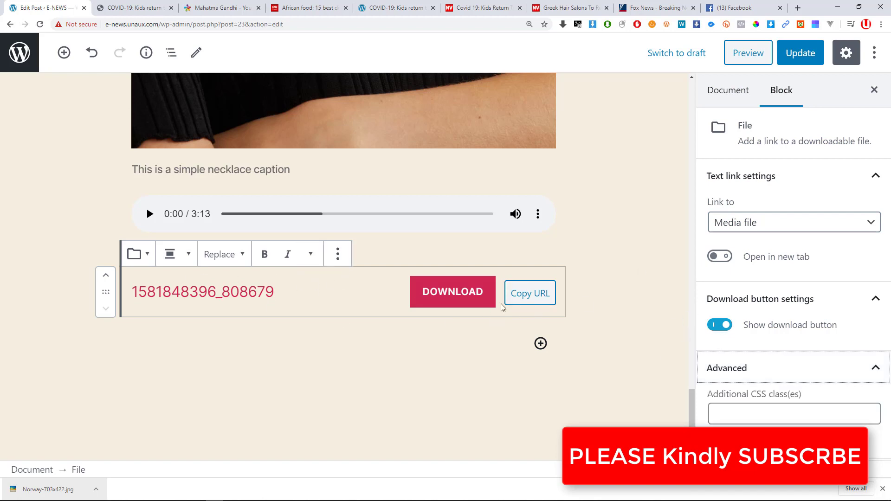
key("alt+Tab")
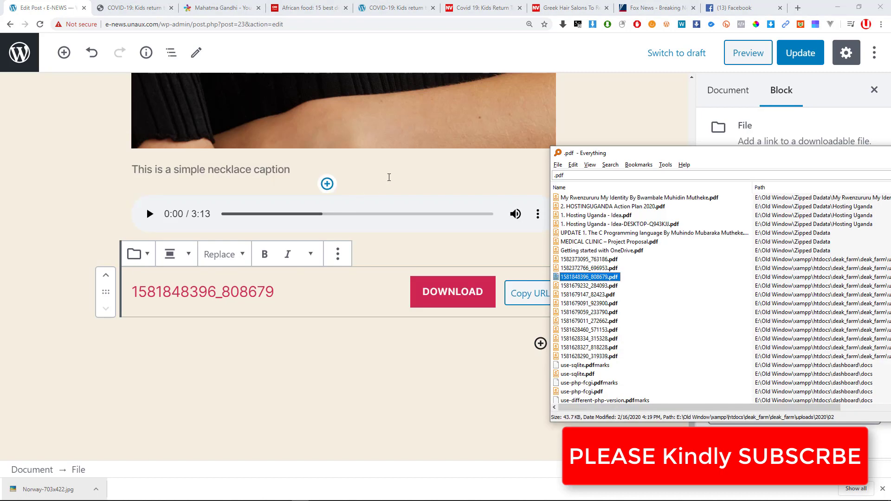
left_click(218, 281)
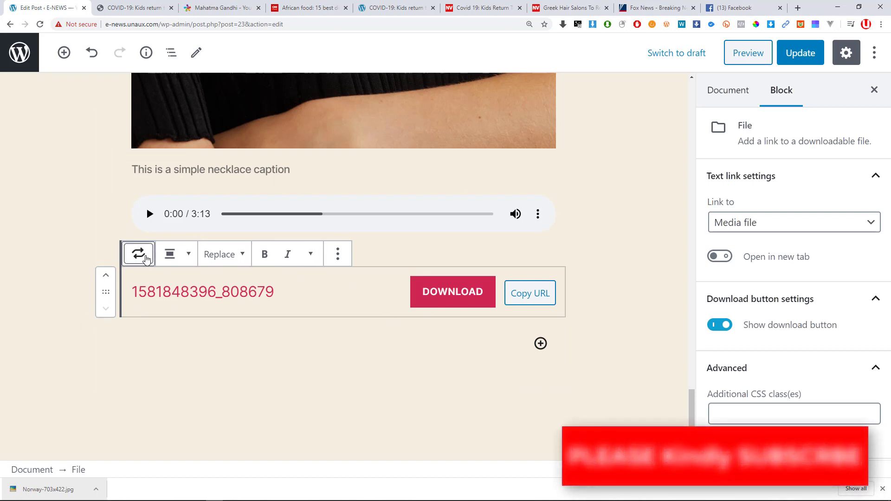
Transform the File block into a Group block and inspect the group's options.
left_click(145, 258)
left_click(161, 294)
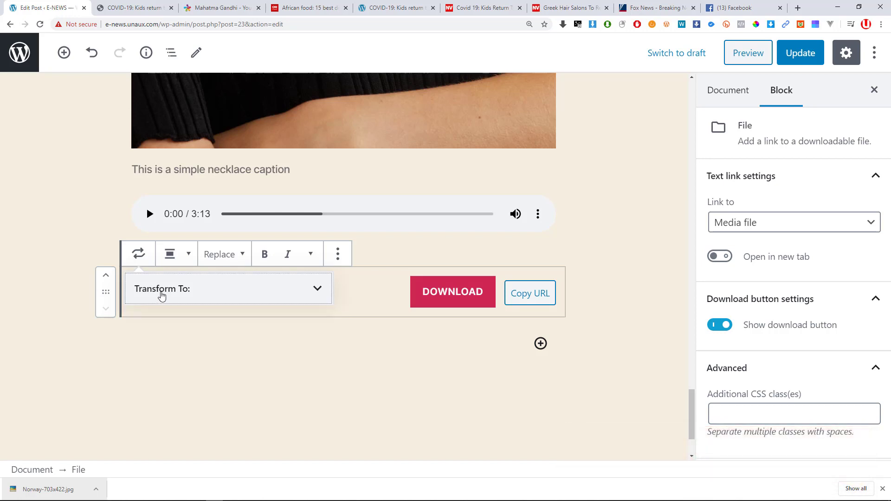
left_click(238, 299)
left_click(168, 342)
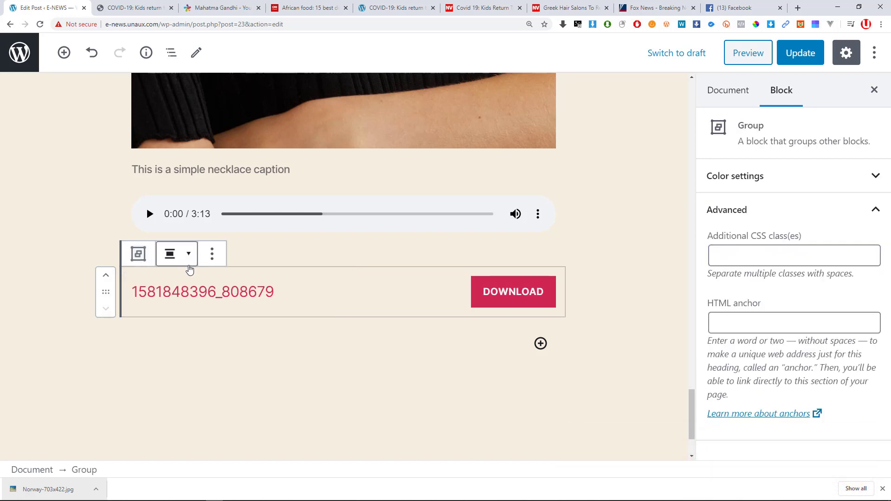
left_click(209, 254)
key("Escape")
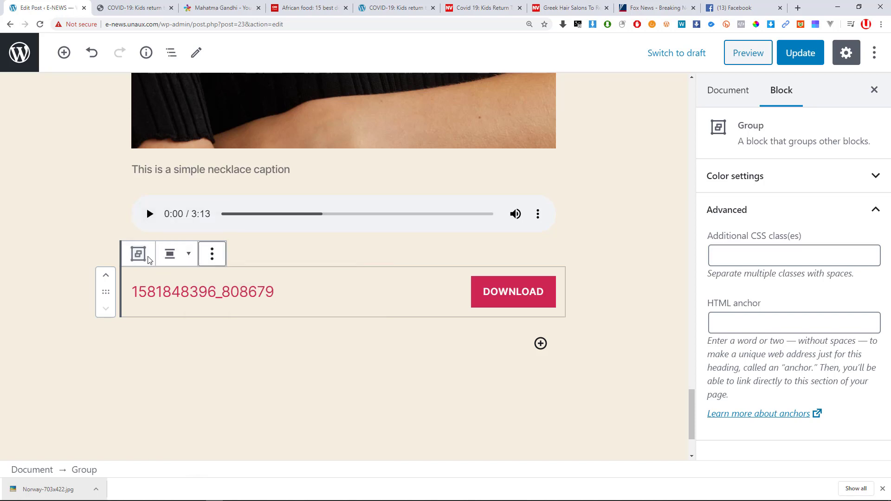
left_click(185, 262)
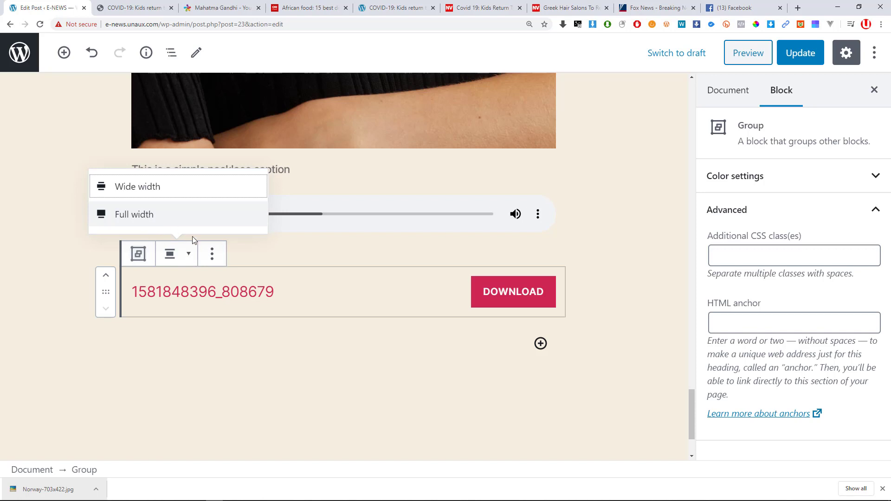
left_click(212, 254)
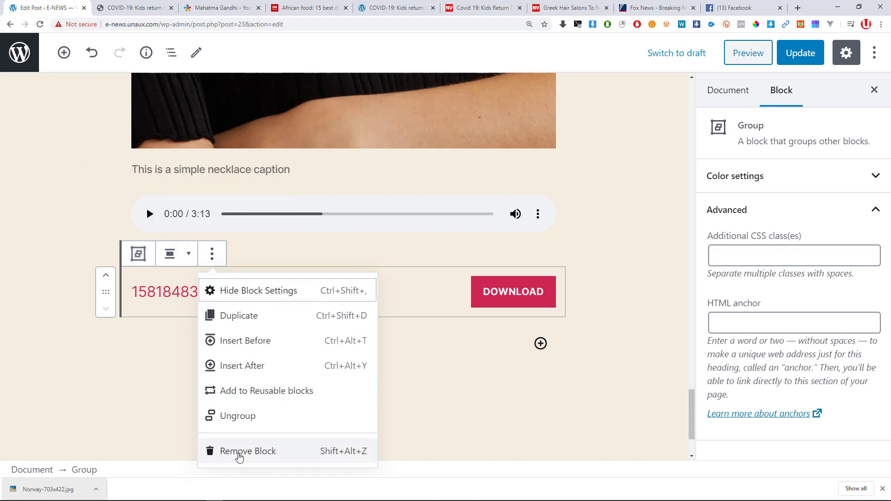
Delete the Group block and add a new File block below the audio player.
left_click(239, 456)
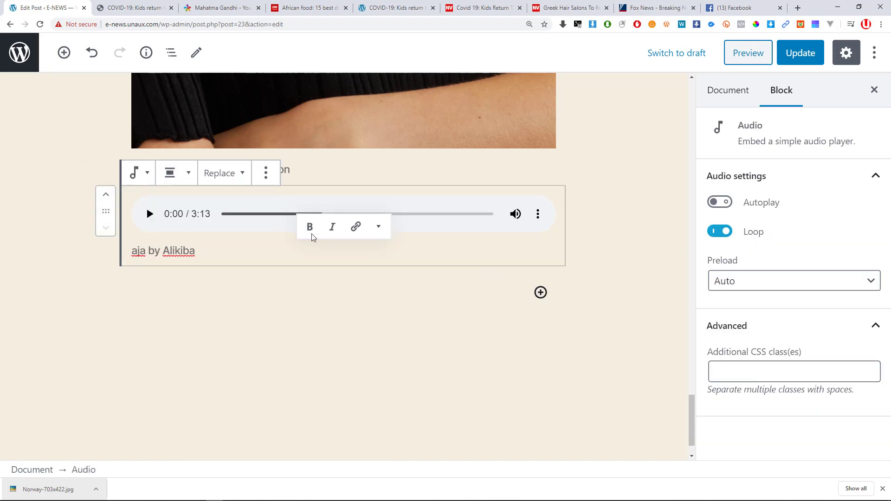
left_click(64, 53)
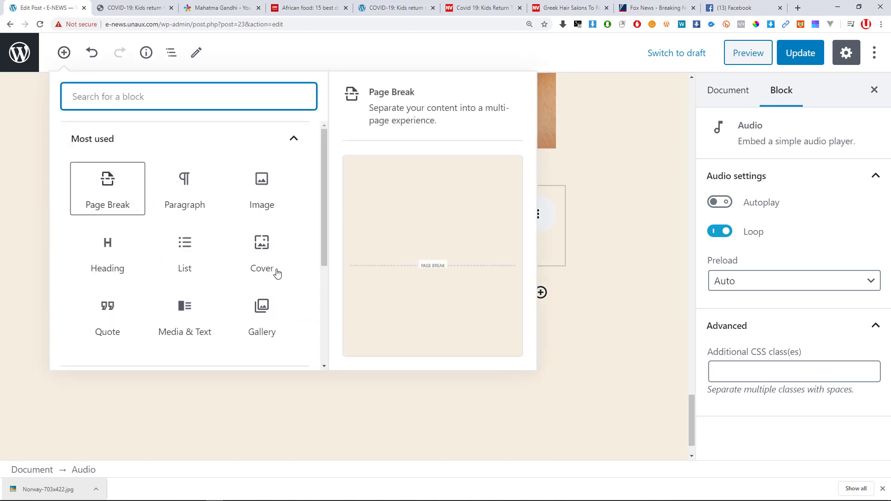
scroll(171, 247, "down", 3)
left_click(144, 211)
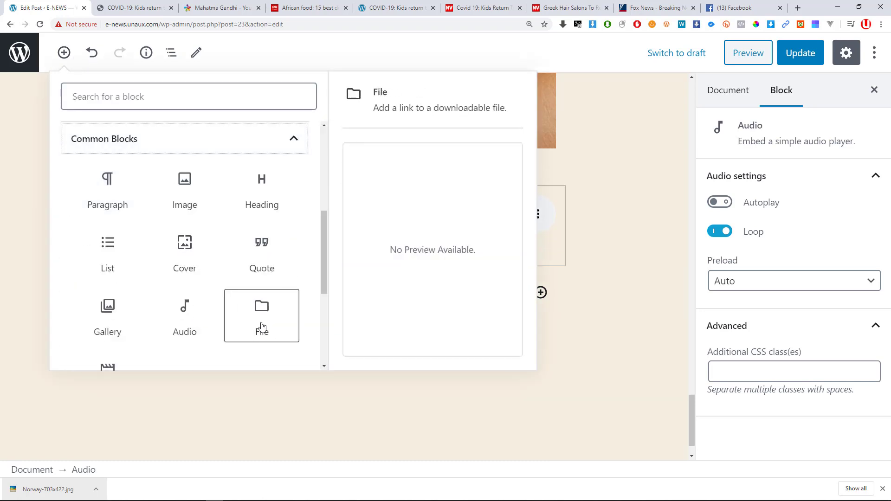
left_click(241, 312)
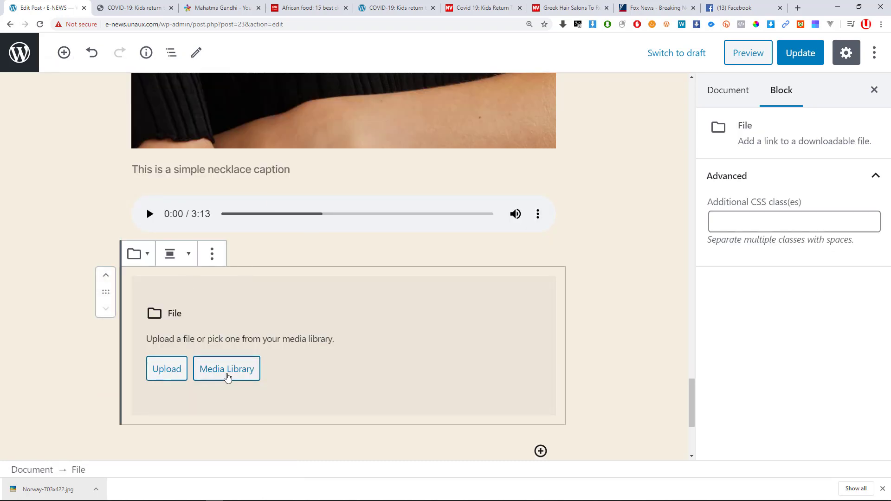
Insert the PDF from the Media Library, retitled 'Covid-19 Report 2020 - April'.
left_click(227, 369)
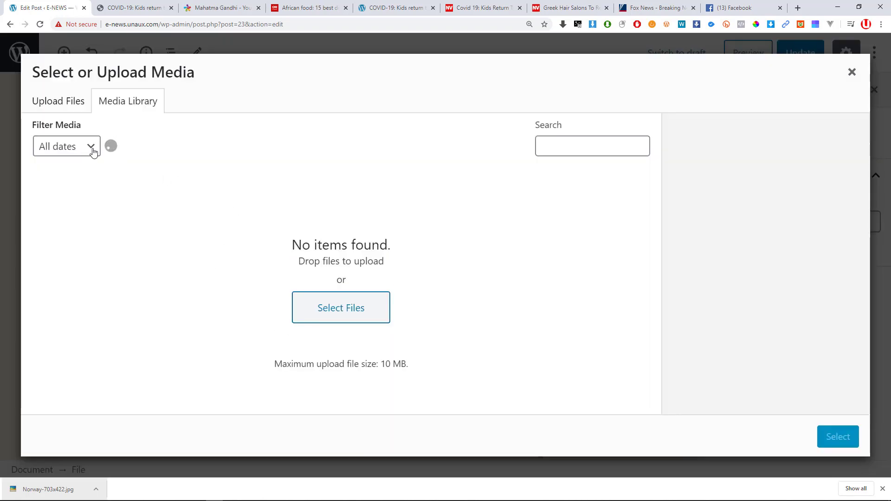
left_click(59, 102)
left_click(115, 100)
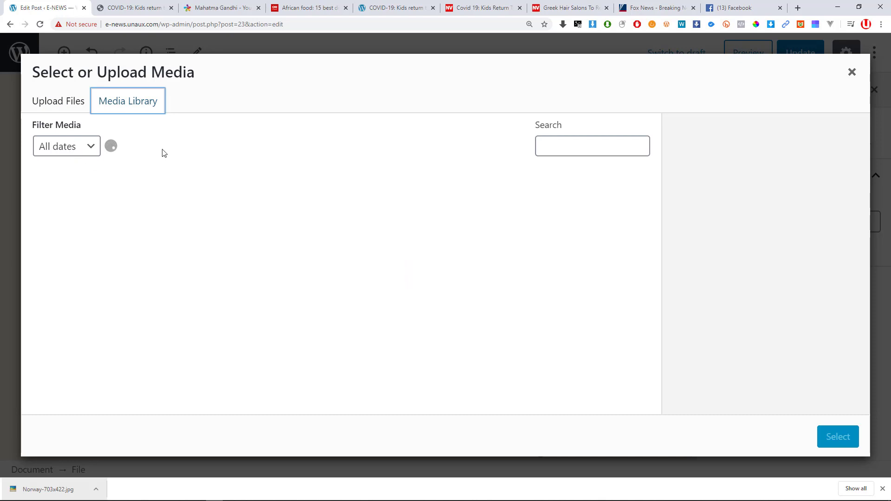
left_click(114, 203)
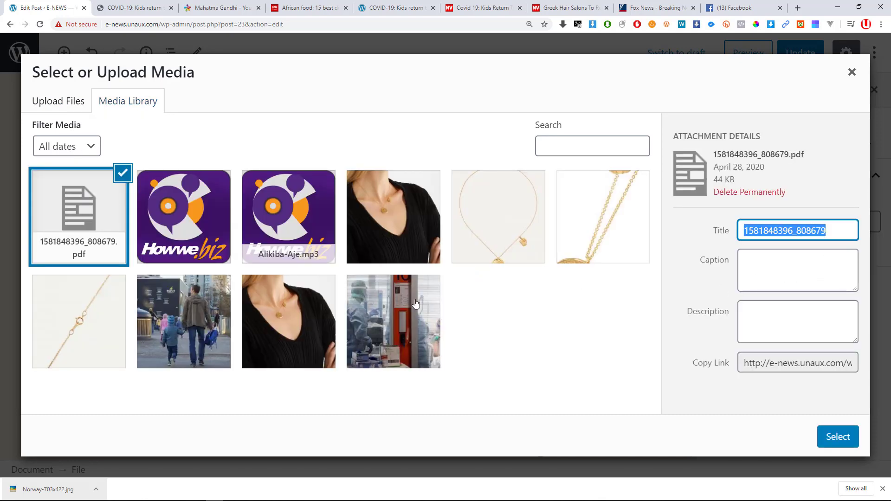
type("Down")
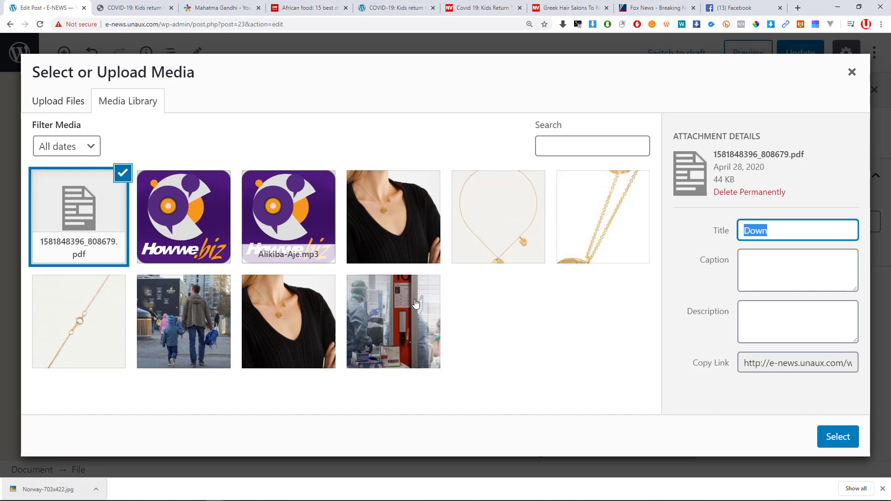
type("Report 2020 - April")
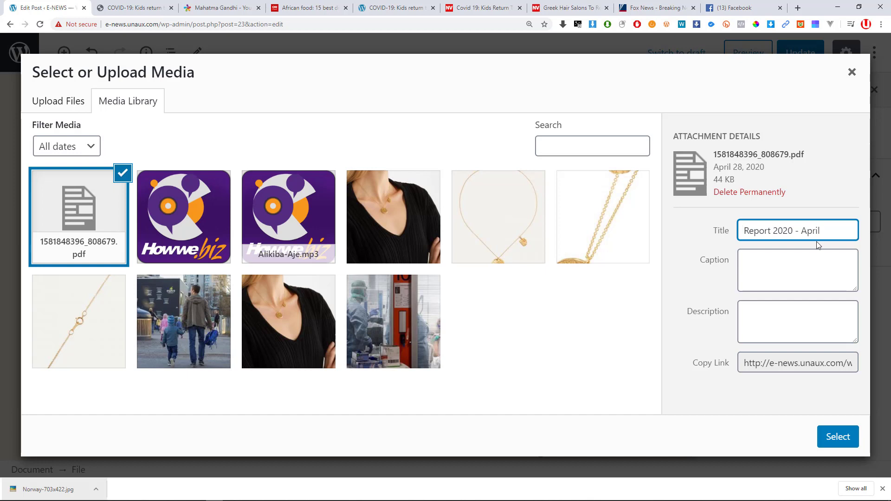
type("Covid-19")
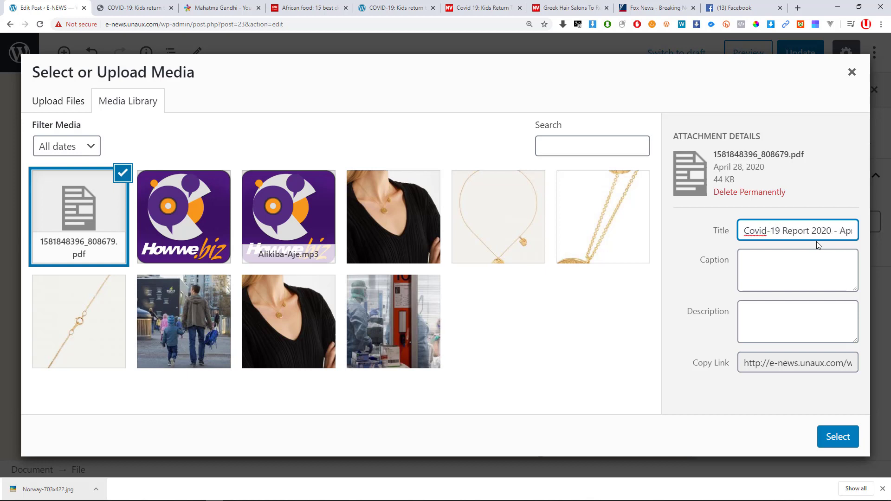
left_click(834, 435)
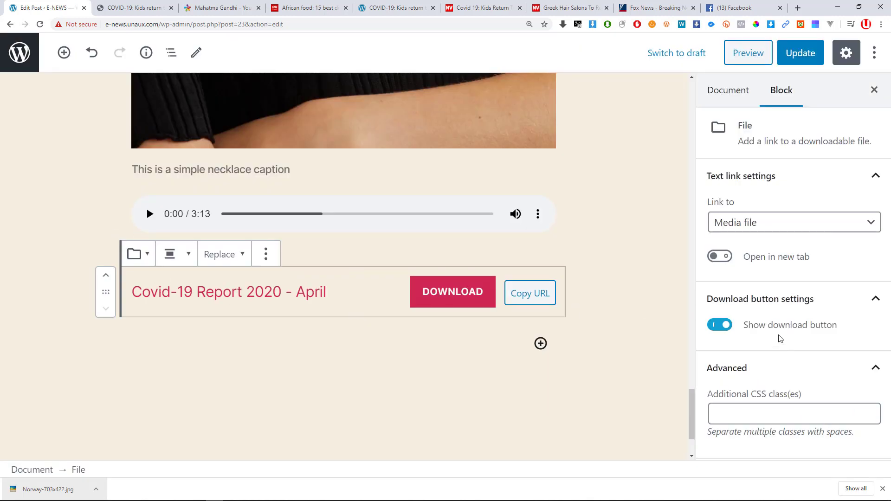
Keep the report's download button shown and update the post.
left_click(729, 334)
left_click(729, 334)
scroll(694, 341, "down", 2)
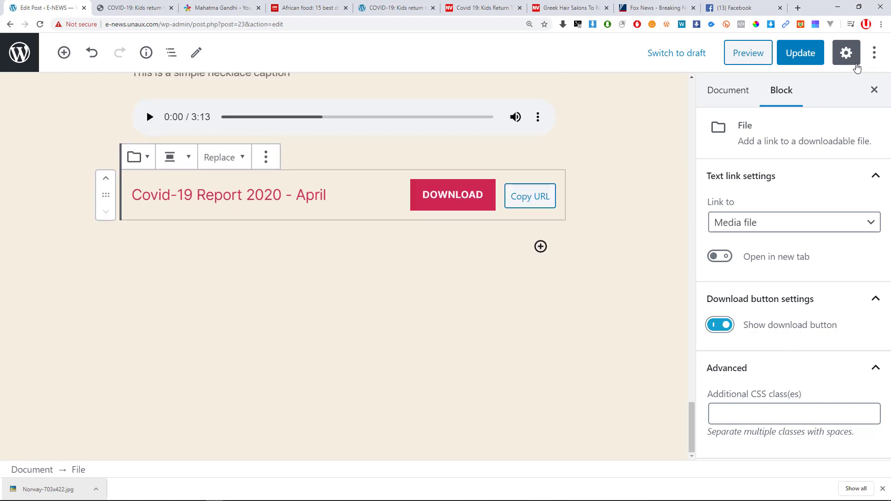
left_click(823, 50)
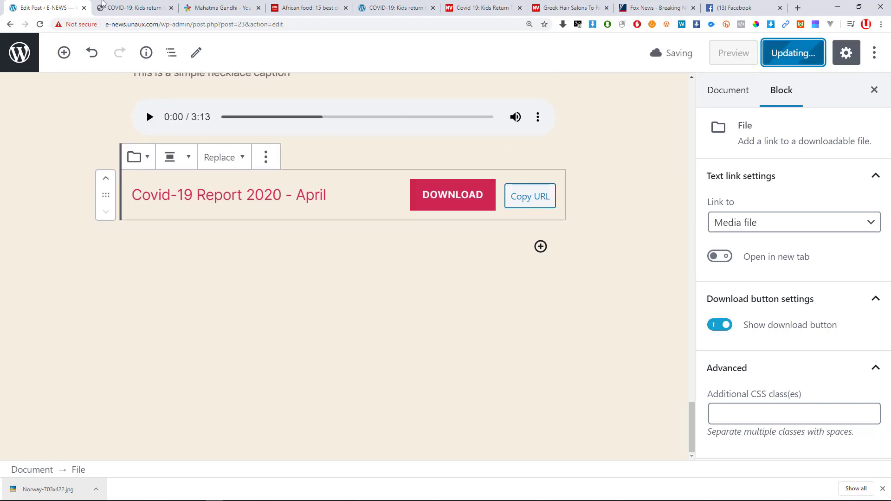
key("alt+Tab")
key("alt+Tab")
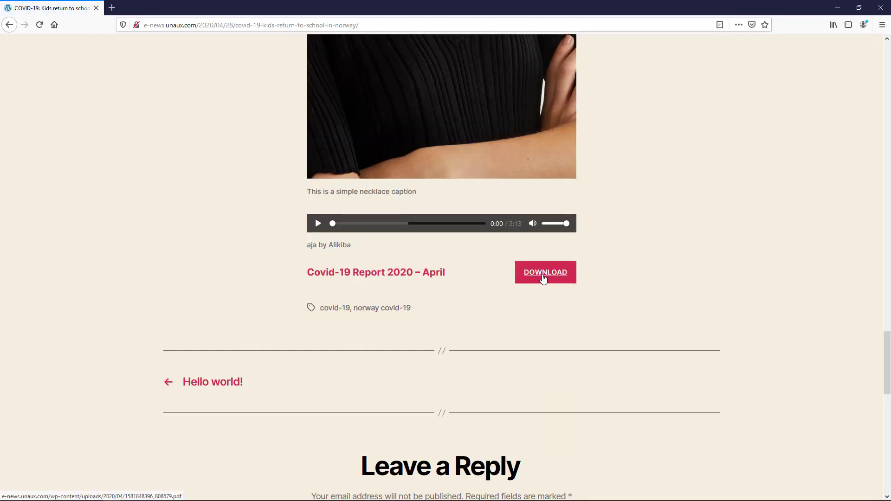
Download the report from the live post, open it in Foxit Reader, then close it.
left_click(546, 275)
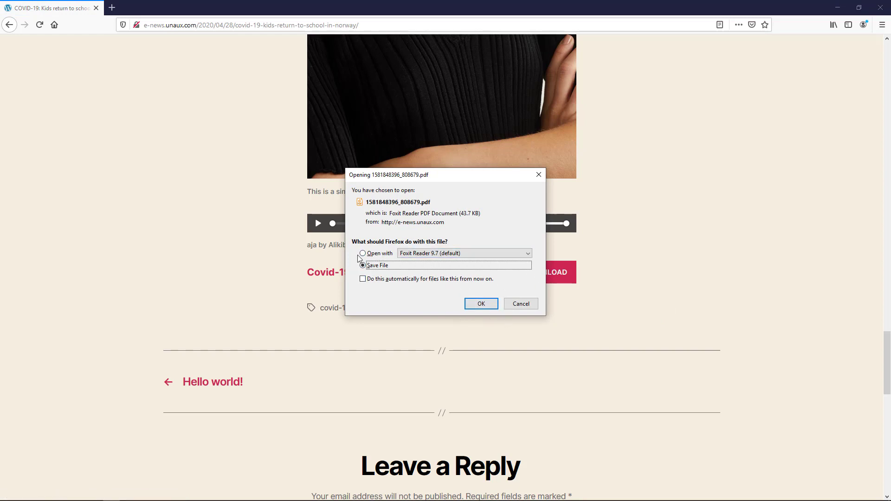
left_click(374, 254)
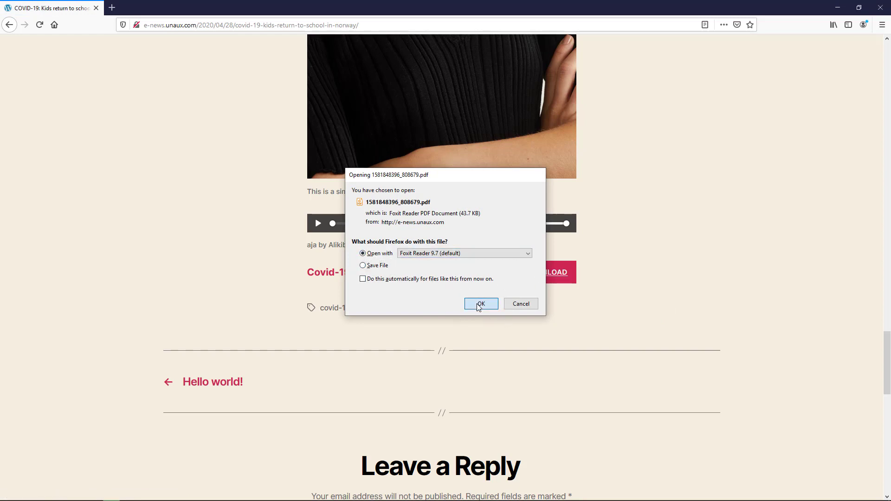
left_click(480, 304)
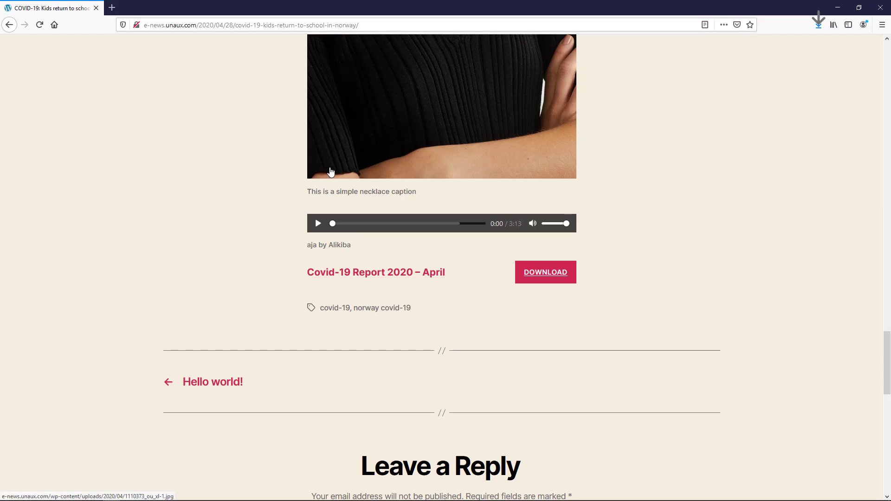
scroll(467, 276, "down", 6)
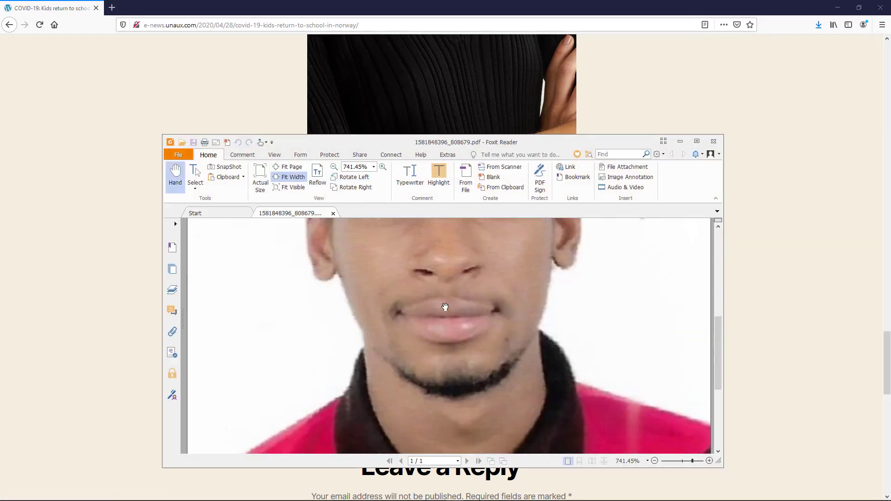
scroll(451, 312, "down", 8, "ctrl")
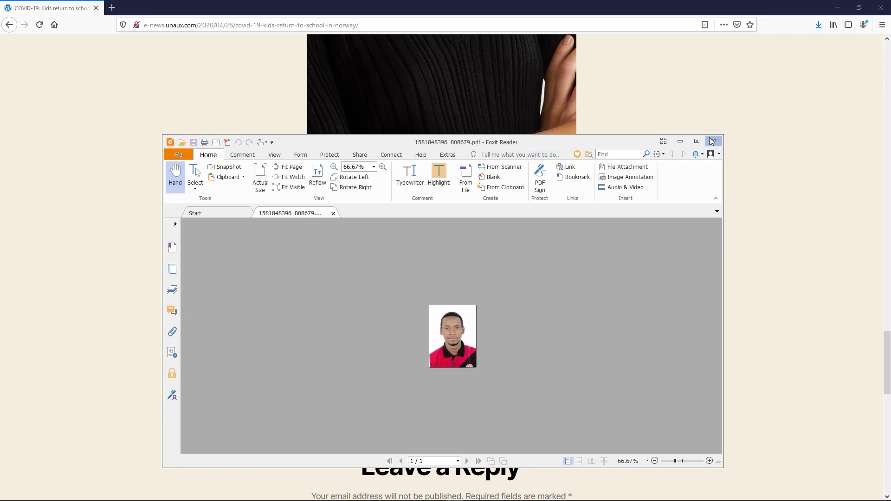
left_click(712, 141)
key("alt+Tab")
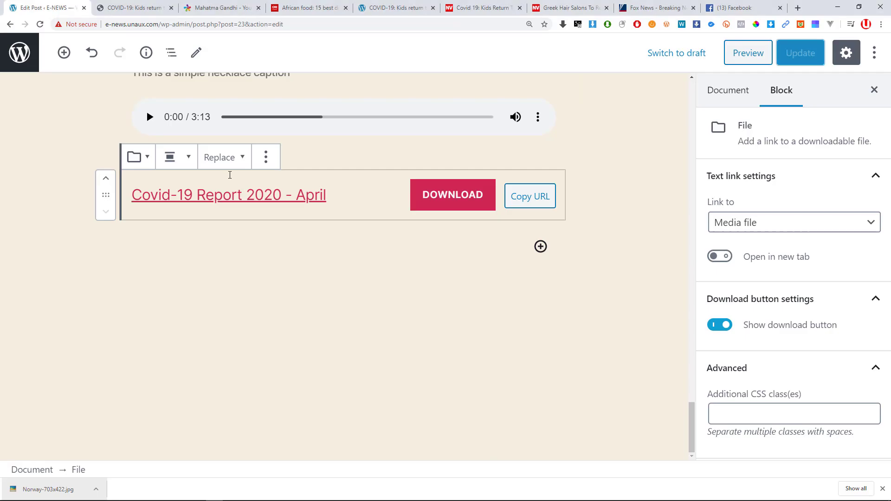
Insert an empty Video block from Common Blocks below the Covid-19 report file, set to take a URL.
scroll(193, 247, "up", 4)
scroll(189, 267, "down", 4)
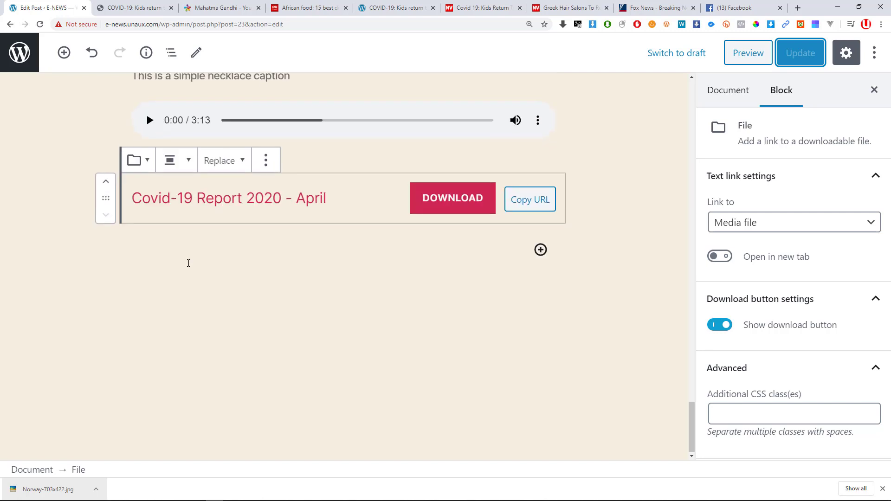
scroll(124, 144, "up", 2)
scroll(93, 117, "down", 1)
left_click(64, 52)
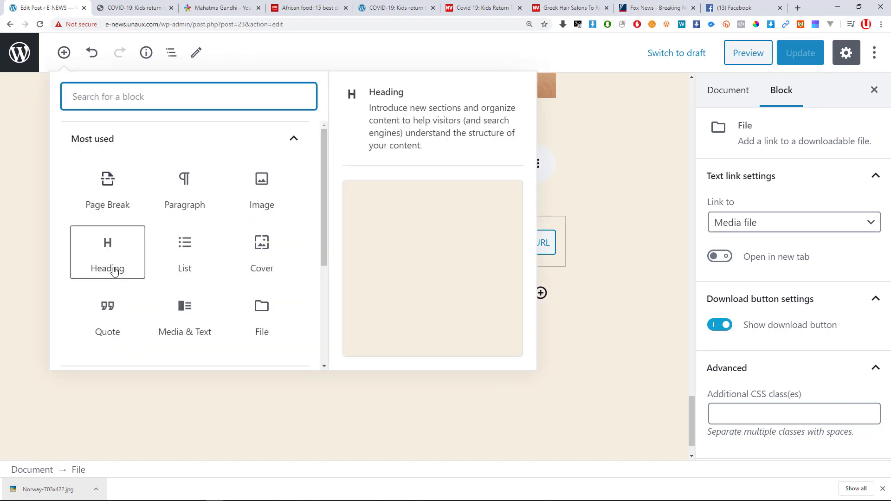
scroll(153, 268, "down", 5)
left_click(178, 213)
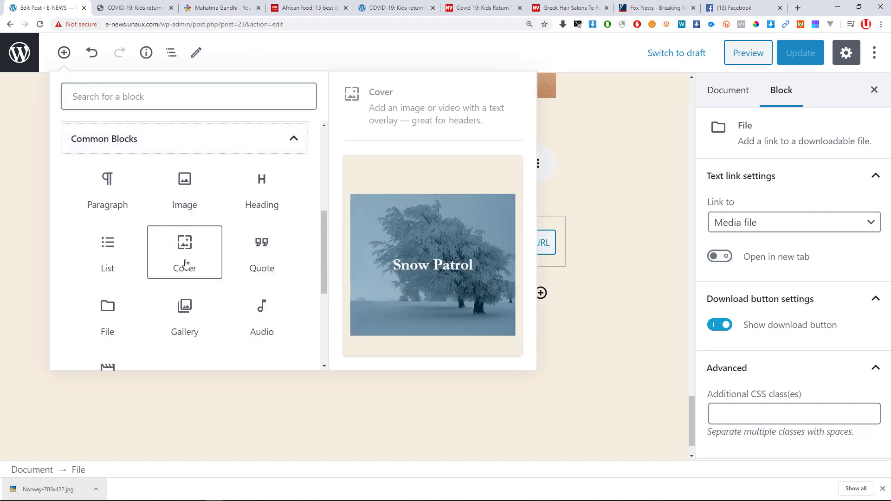
scroll(120, 297, "down", 2)
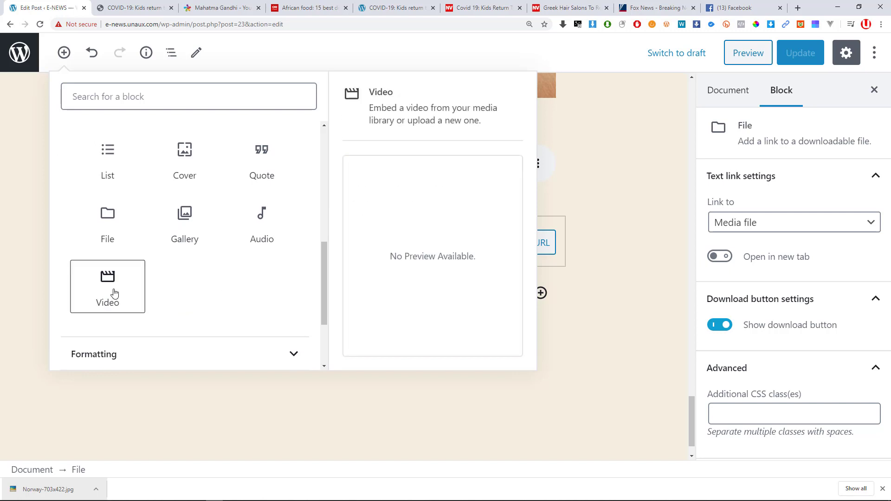
left_click(114, 294)
scroll(305, 298, "down", 1)
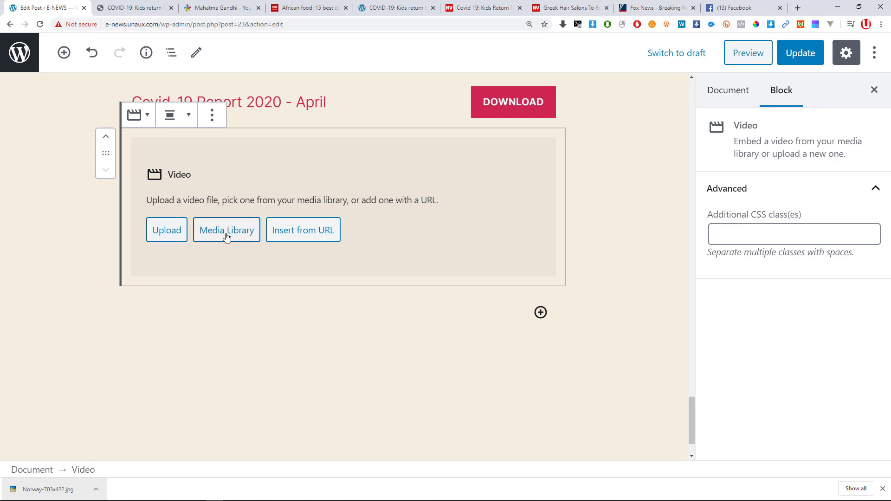
left_click(324, 232)
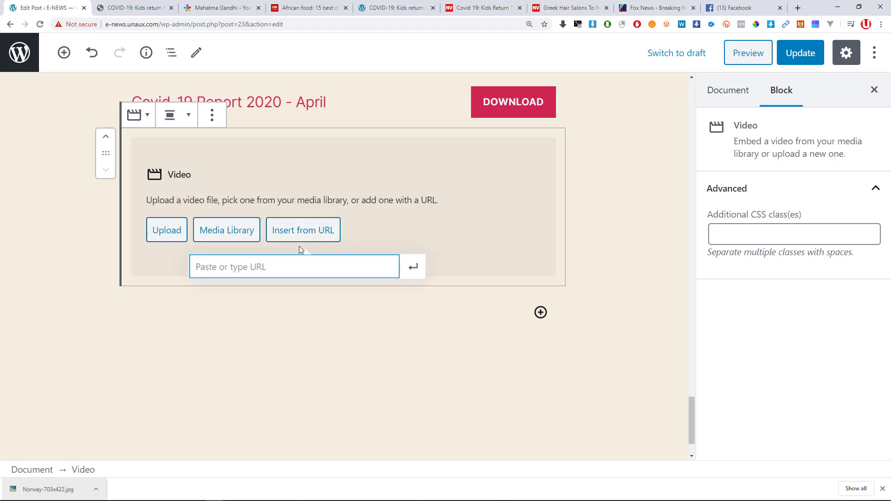
Go to youtube.com in the Fox News tab.
left_click(490, 7)
left_click(420, 23)
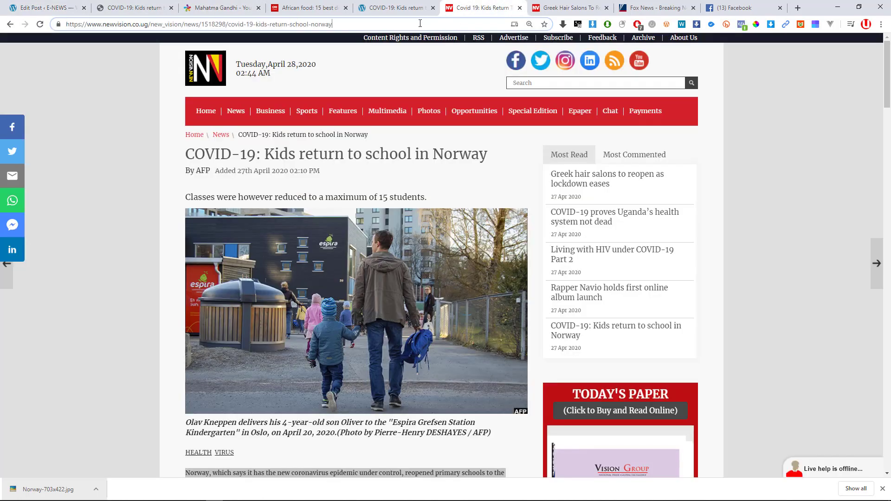
left_click(570, 8)
left_click(642, 5)
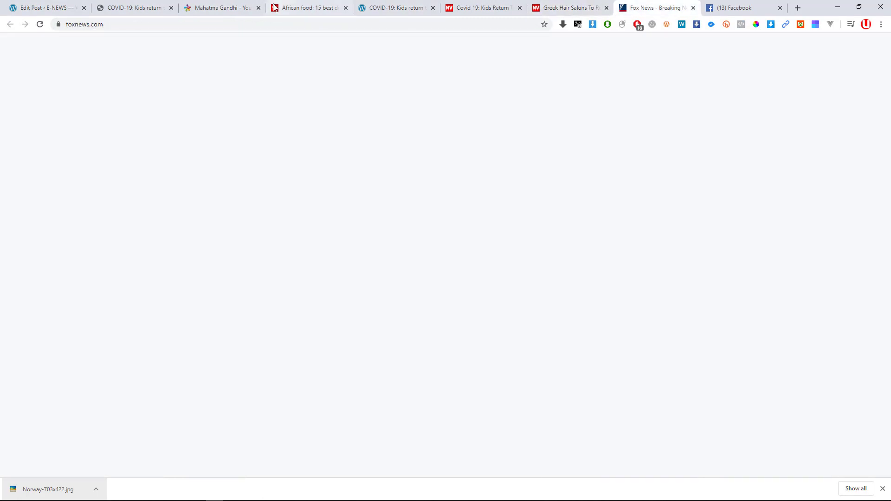
left_click(245, 24)
type("youtube.com")
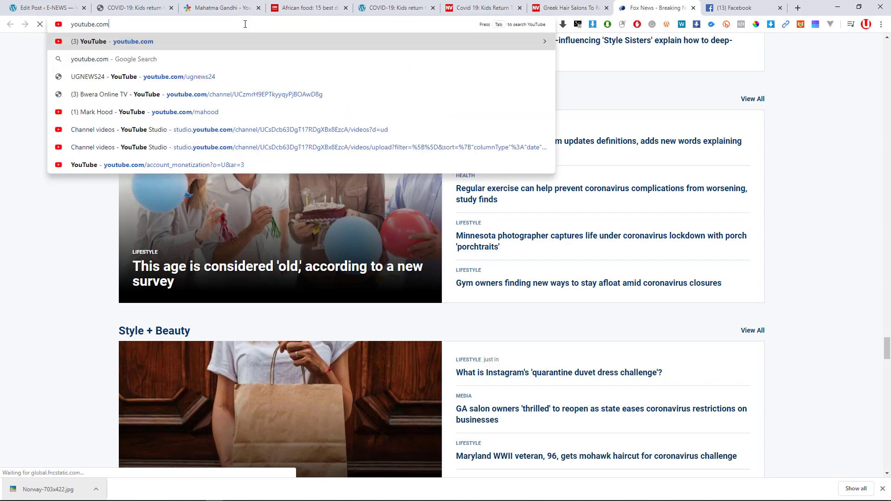
key("Return")
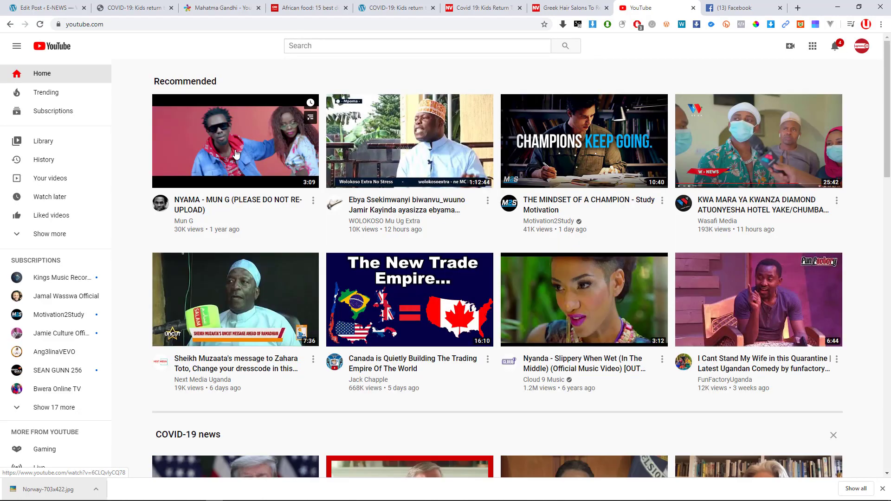
Open THE MINDSET OF A CHAMPION - Study Motivation video, take its address, pause it, return to editor.
left_click(576, 320)
left_click(8, 28)
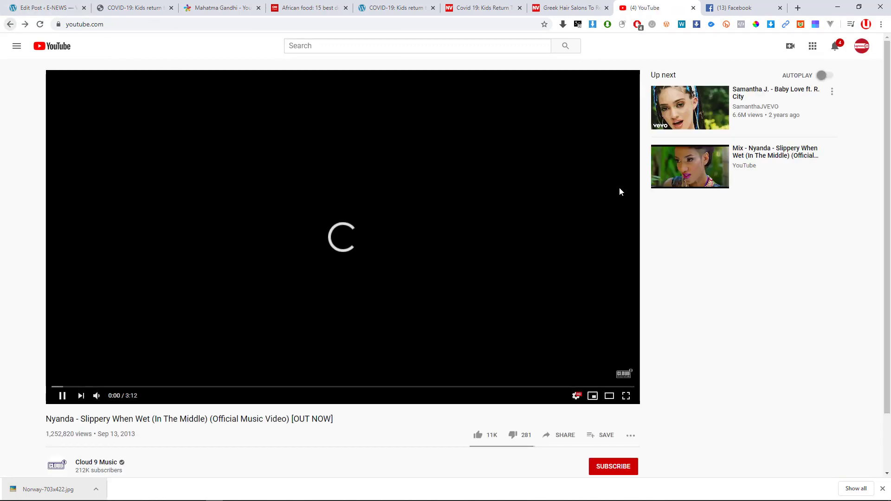
left_click(432, 147)
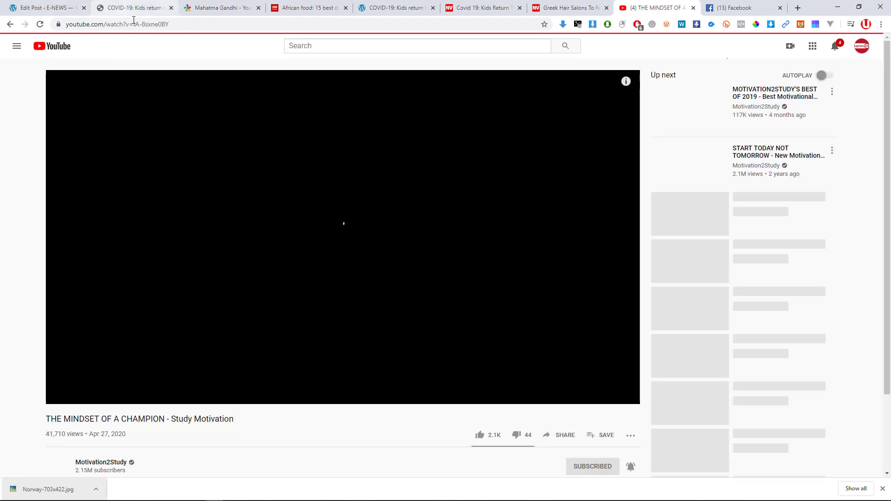
left_click(134, 24)
key("ctrl+c")
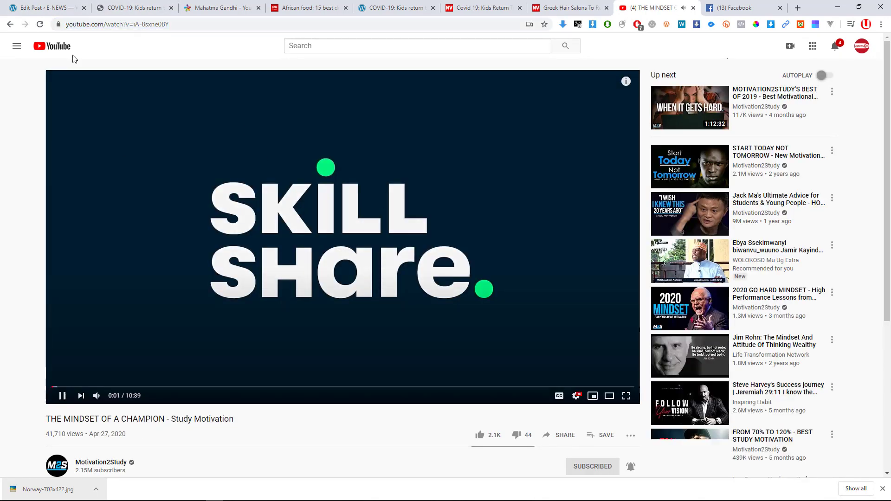
left_click(249, 167)
left_click(68, 5)
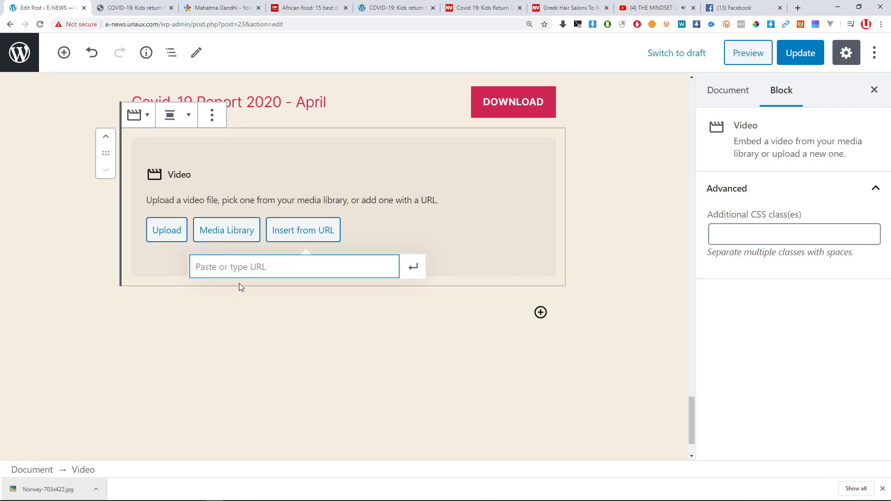
Embed the pasted MINDSET OF A CHAMPION YouTube link in the Video block and update the post.
key("ctrl+v")
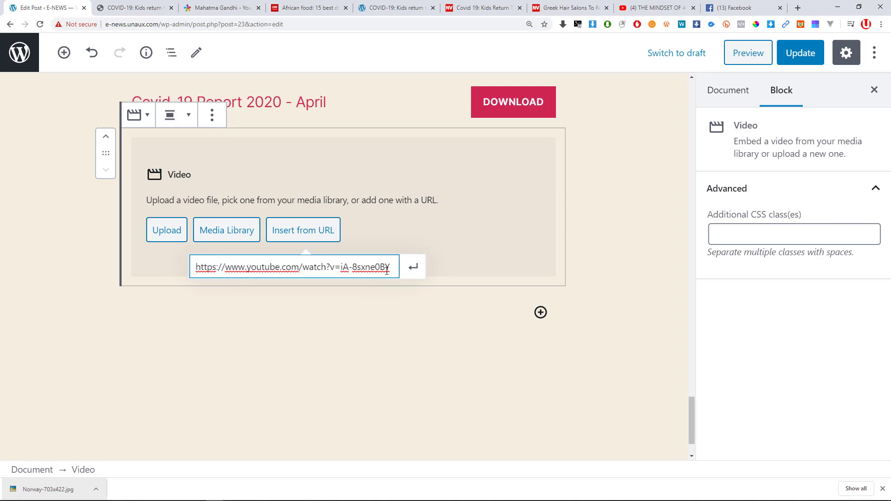
left_click(414, 267)
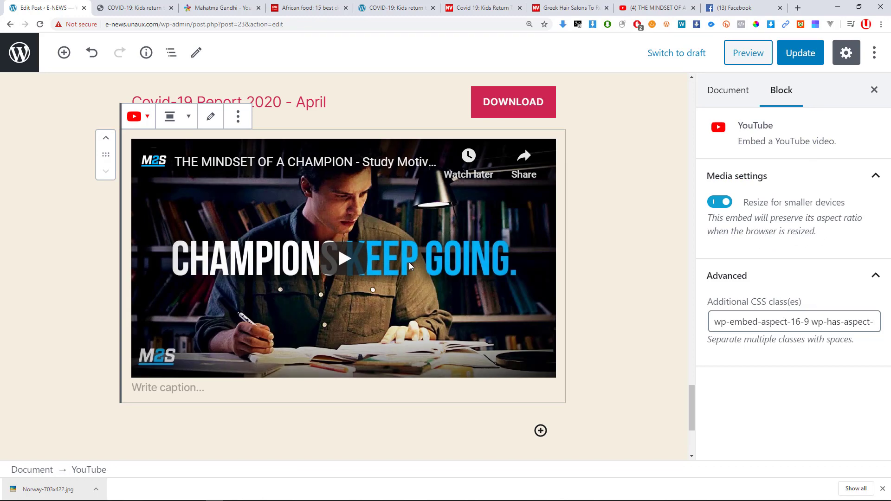
left_click(798, 56)
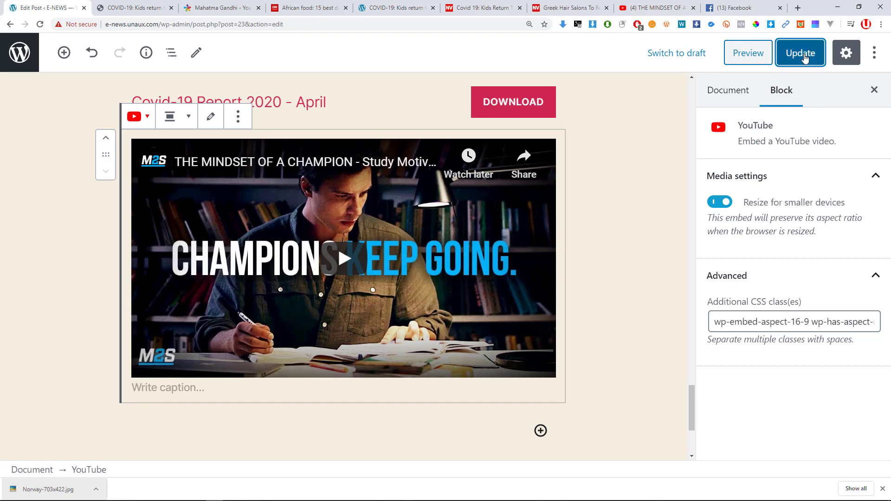
key("alt+Tab")
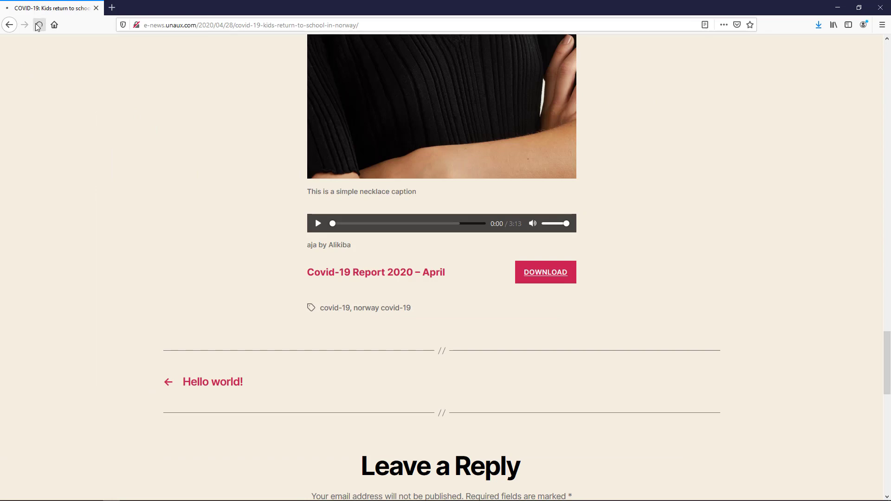
Play the live post's embedded video, lower its volume to about half, and pause it at 0:03.
scroll(473, 197, "up", 20)
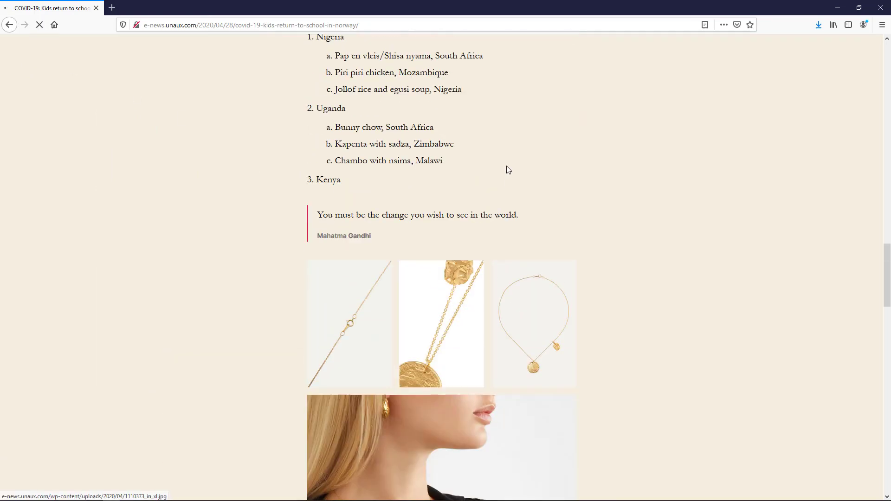
scroll(492, 171, "up", 2)
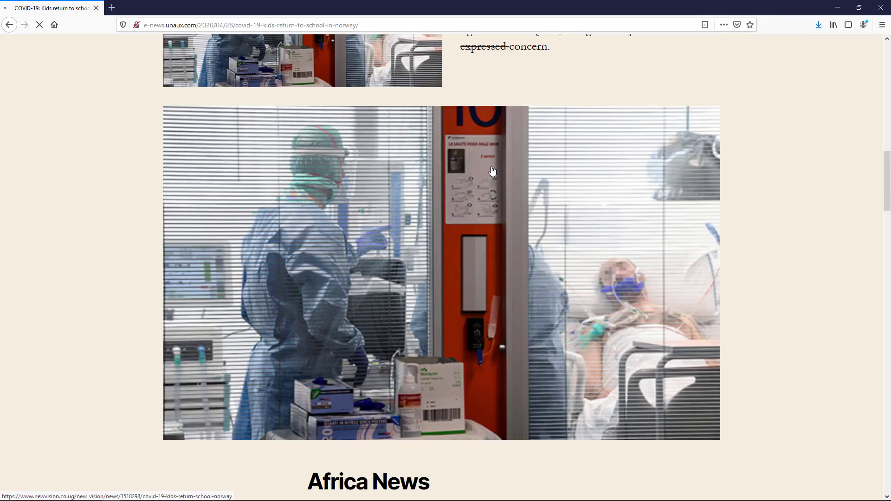
scroll(494, 172, "down", 19)
scroll(523, 211, "down", 14)
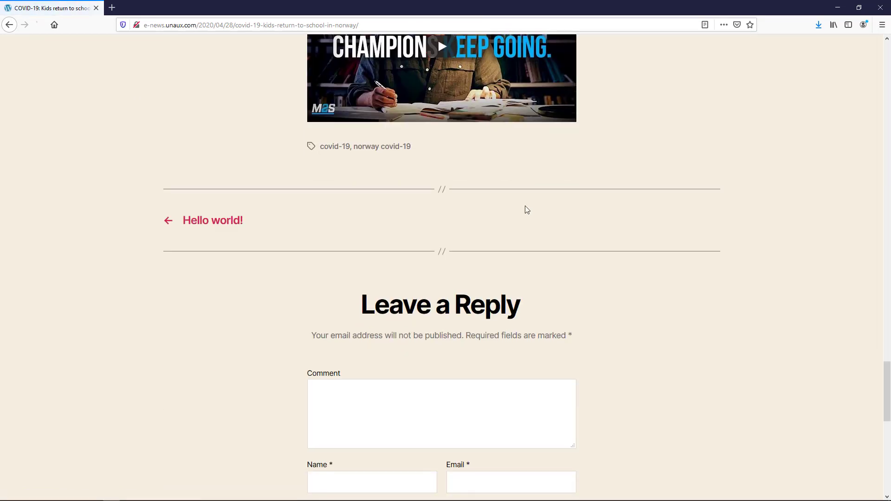
scroll(493, 219, "up", 5)
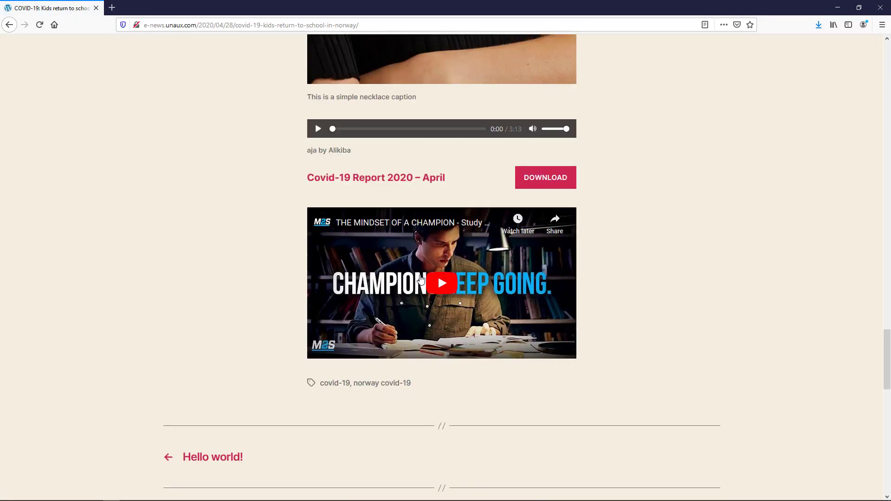
left_click(450, 283)
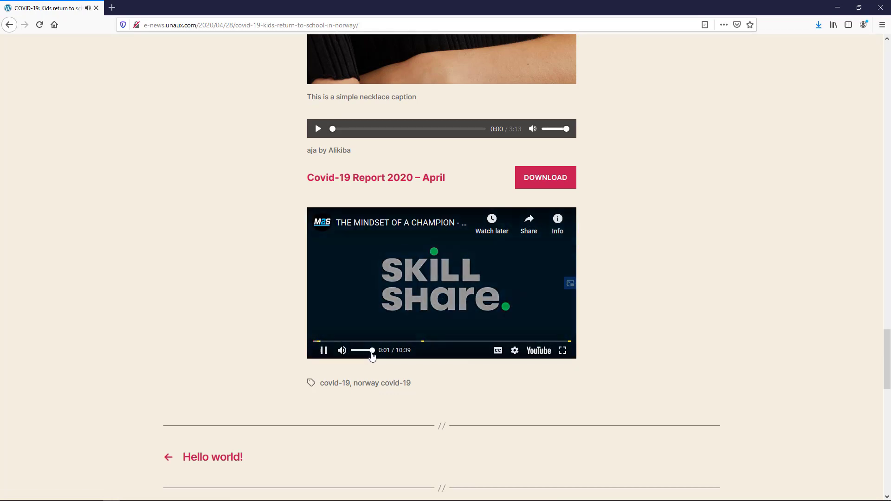
left_click_drag(372, 353, 362, 355)
left_click(324, 351)
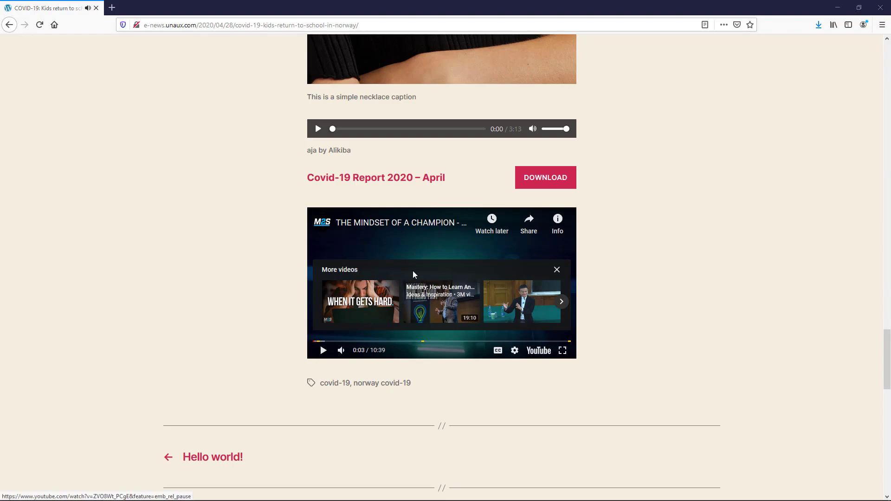
key("alt+Tab")
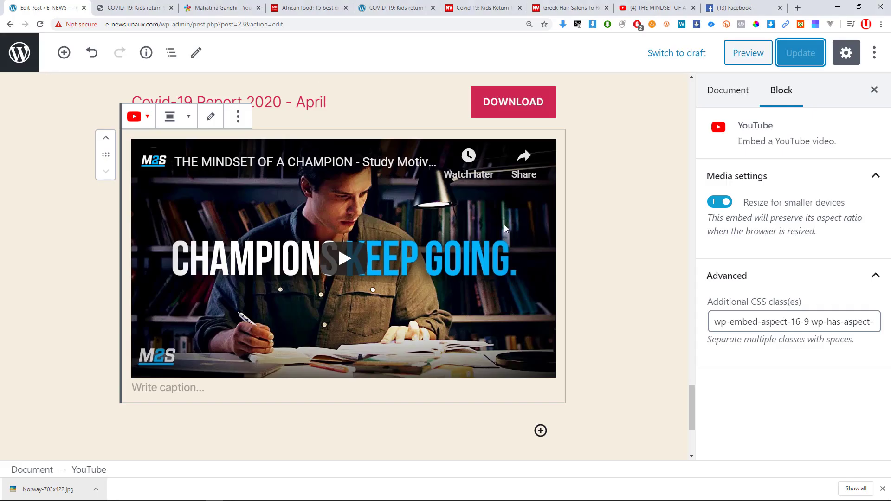
Look through the YouTube embed's transform and alignment options without changing anything.
scroll(504, 225, "down", 2)
scroll(478, 219, "up", 1)
scroll(479, 220, "up", 2)
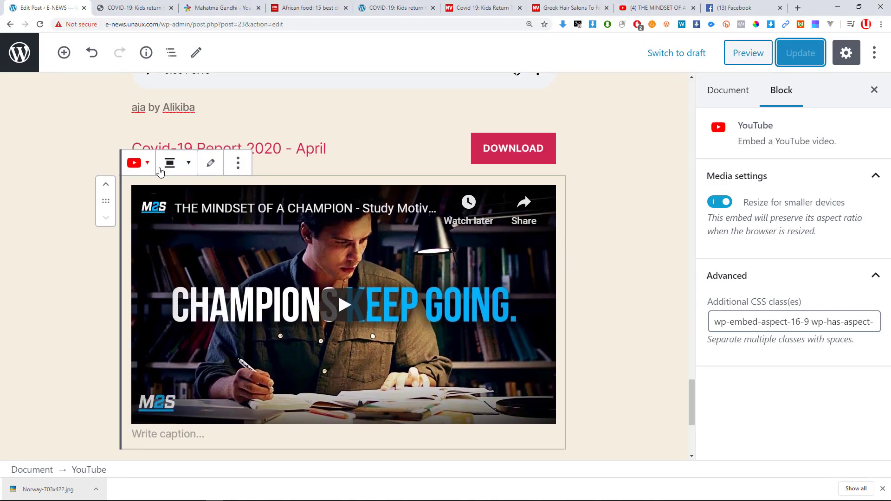
left_click(152, 167)
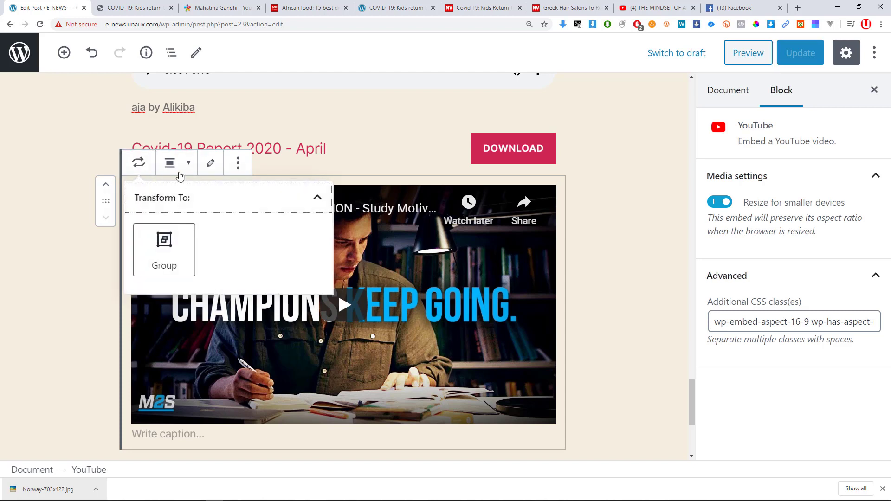
left_click(191, 169)
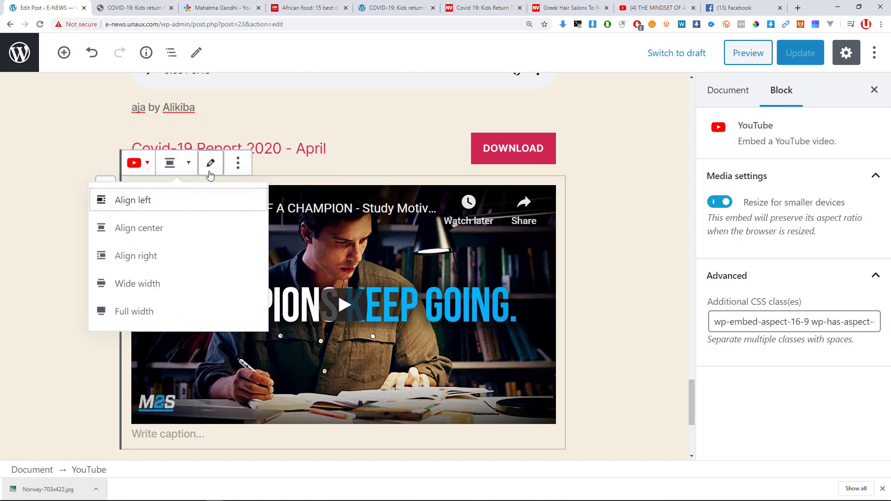
left_click(629, 202)
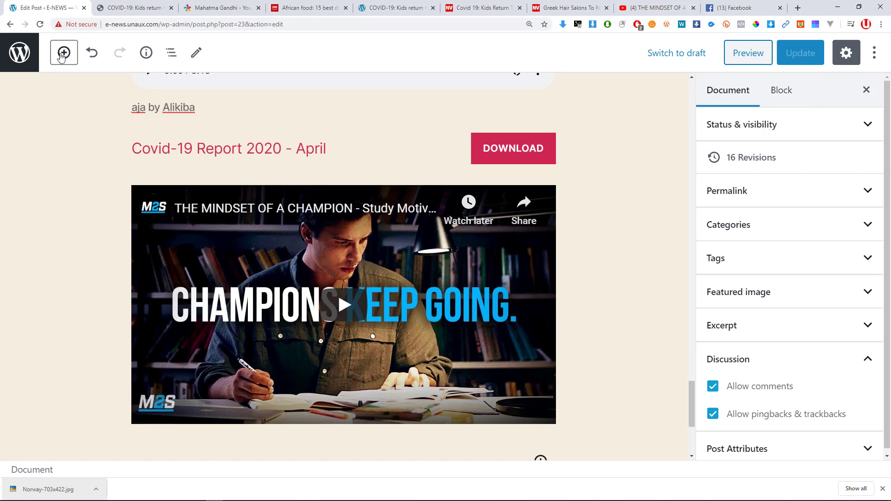
Add an empty Video block below the embed, then remove it again.
scroll(263, 210, "down", 5)
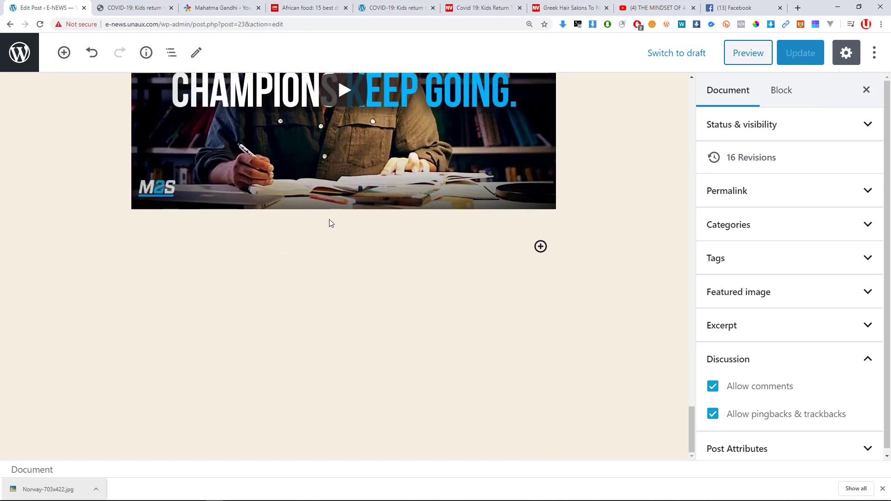
left_click(541, 246)
scroll(627, 374, "down", 5)
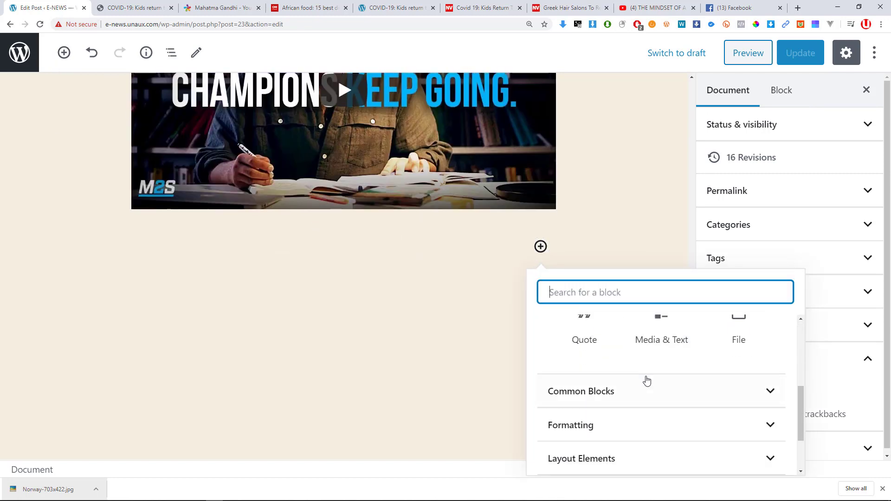
left_click(613, 393)
scroll(620, 390, "down", 3)
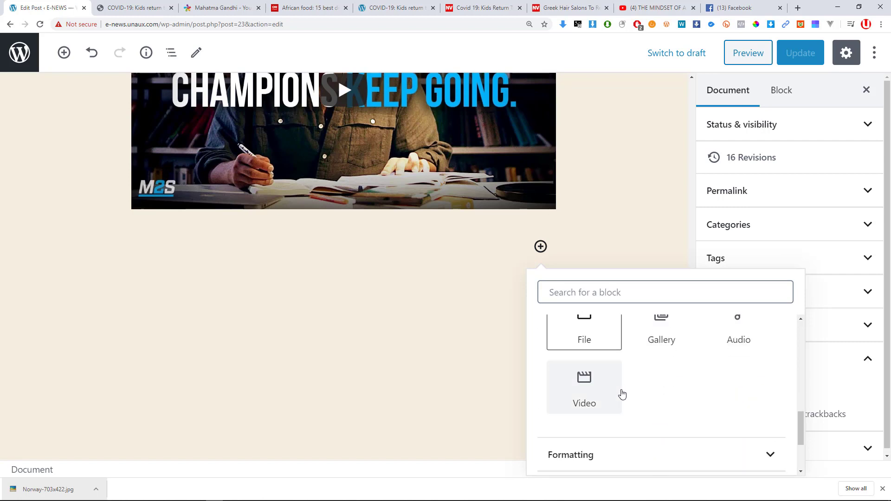
left_click(589, 384)
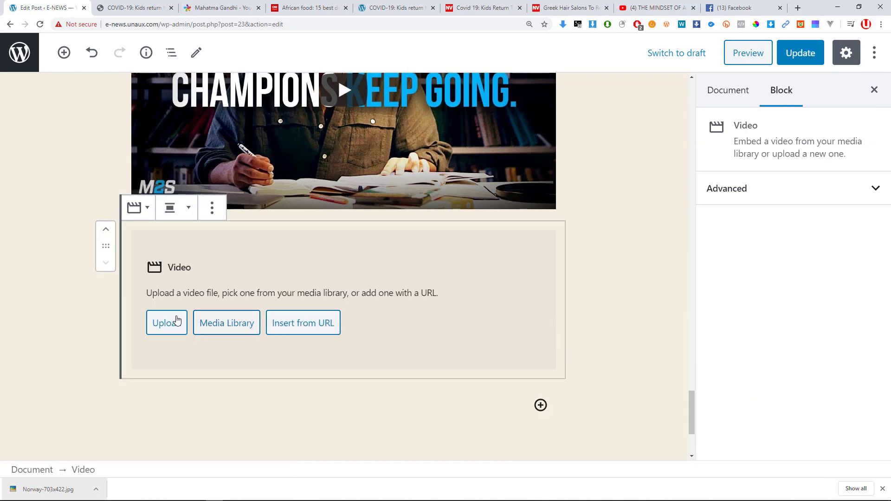
left_click(212, 218)
left_click(221, 429)
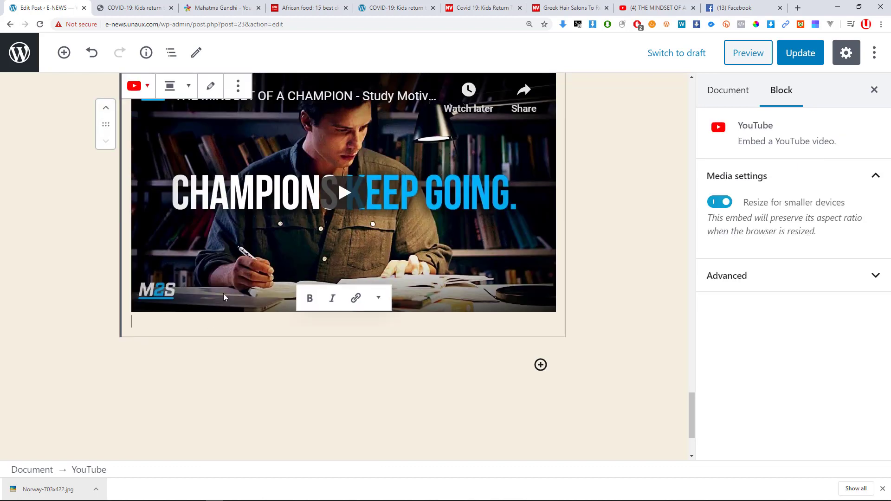
Start an empty paragraph below the video embed.
scroll(224, 298, "down", 1)
scroll(191, 302, "down", 1)
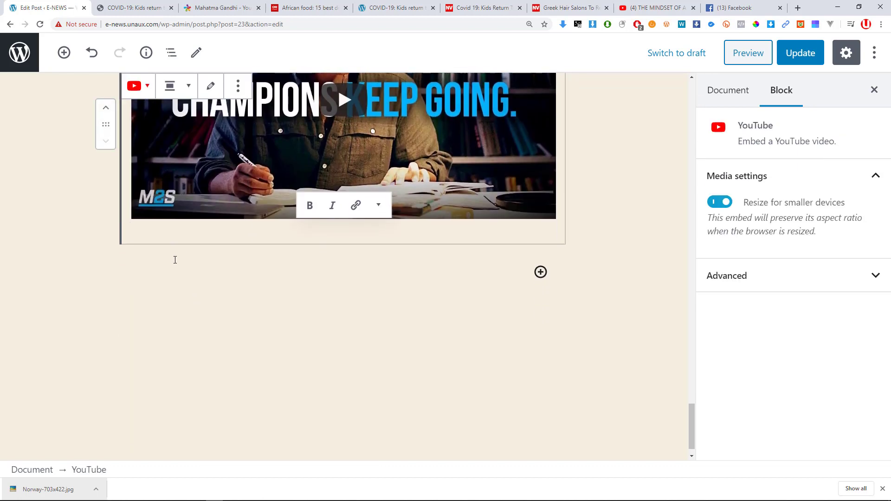
left_click(175, 260)
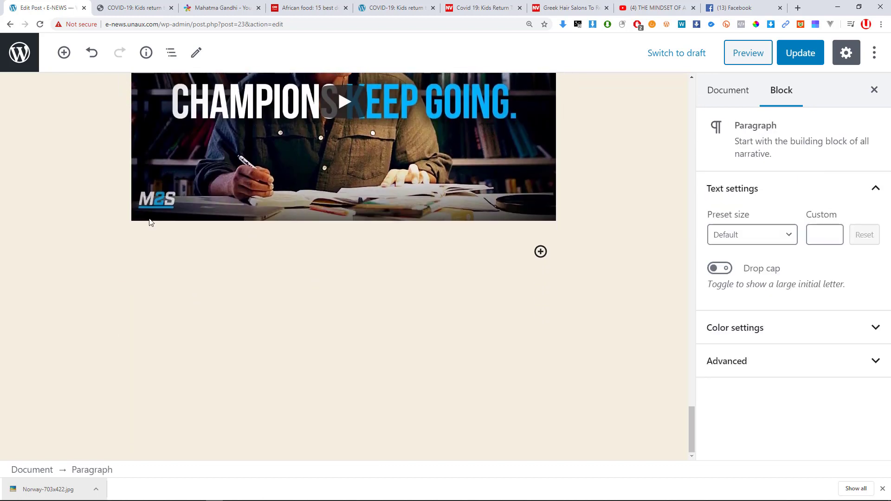
Insert an empty Code block from the Formatting category below the YouTube embed.
left_click(64, 52)
scroll(145, 227, "down", 4)
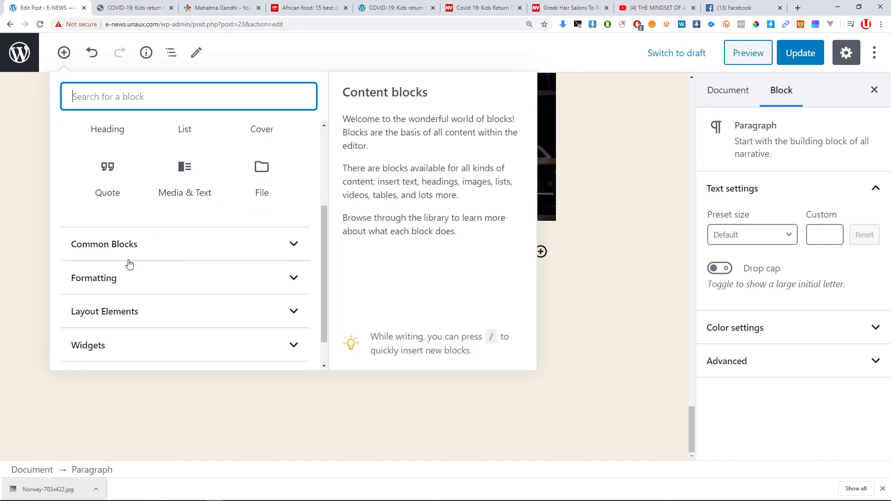
left_click(144, 209)
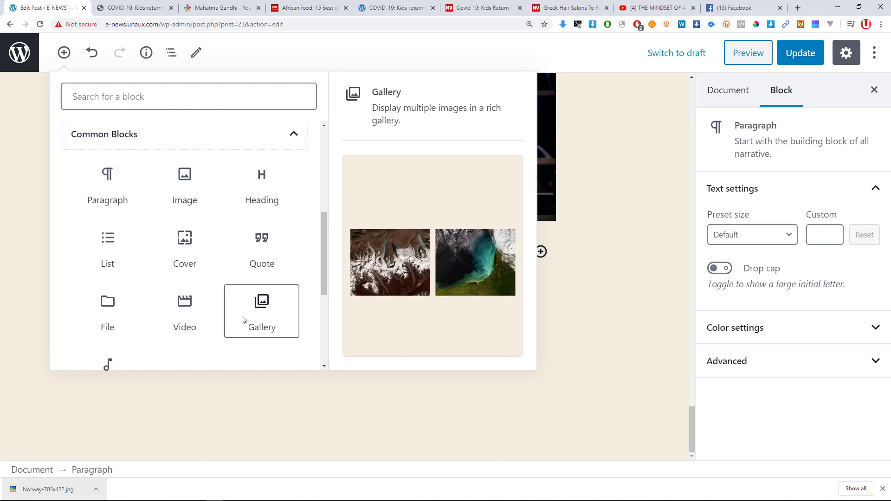
scroll(219, 274, "down", 2)
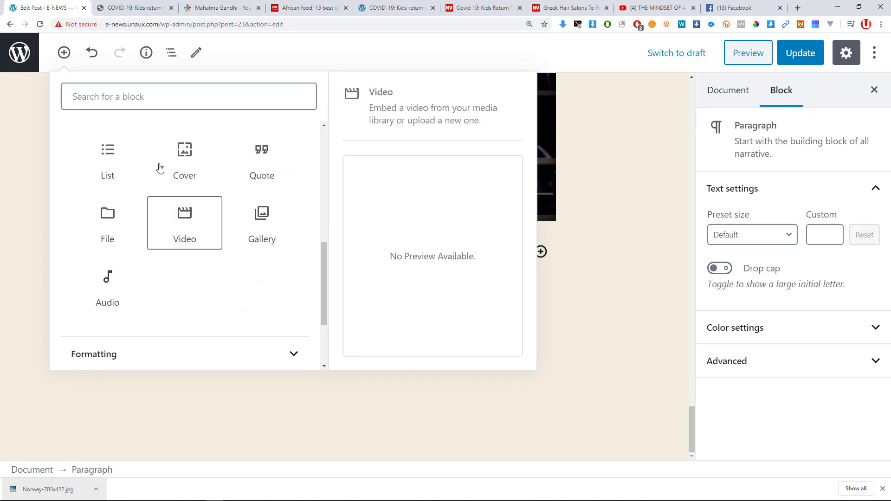
scroll(193, 235, "up", 1)
scroll(204, 223, "down", 3)
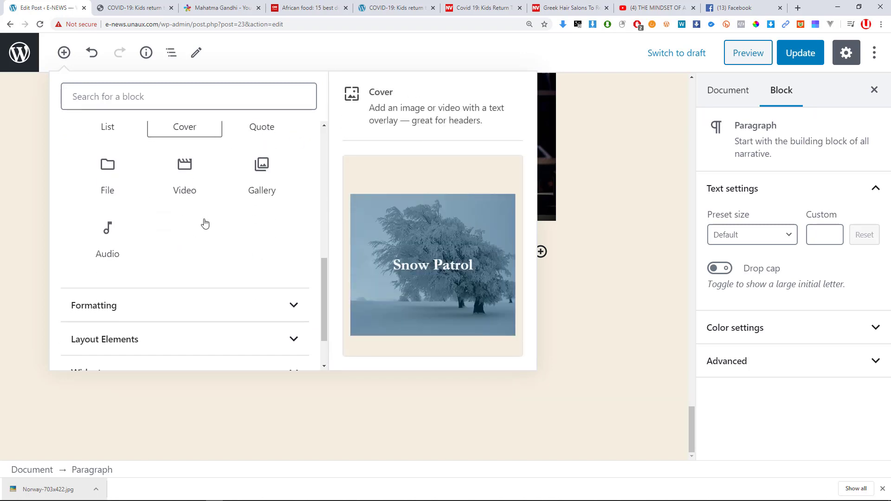
left_click(127, 232)
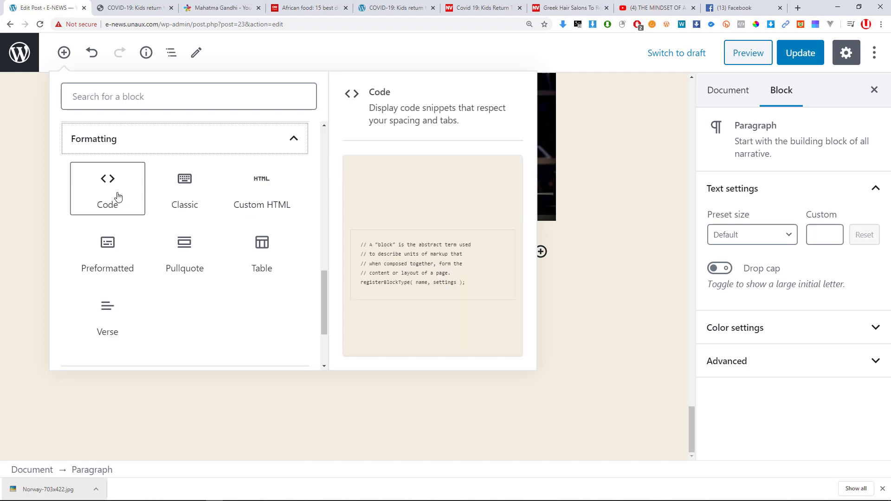
left_click(121, 196)
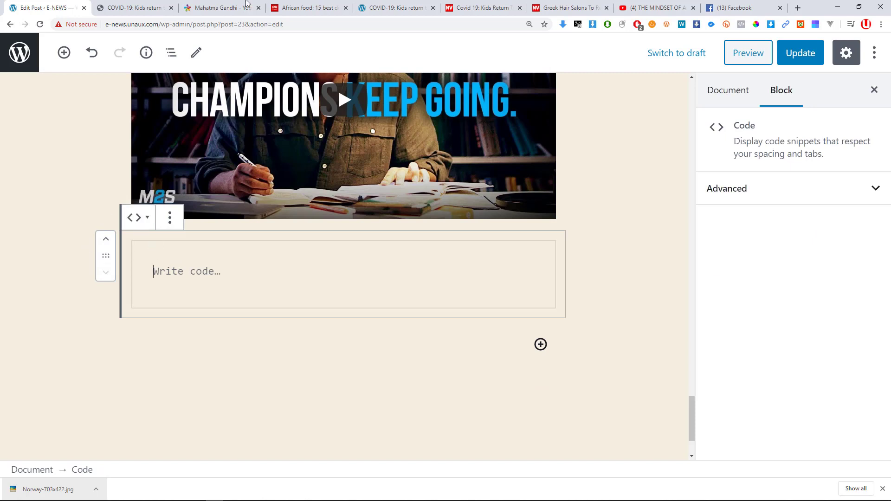
left_click(135, 8)
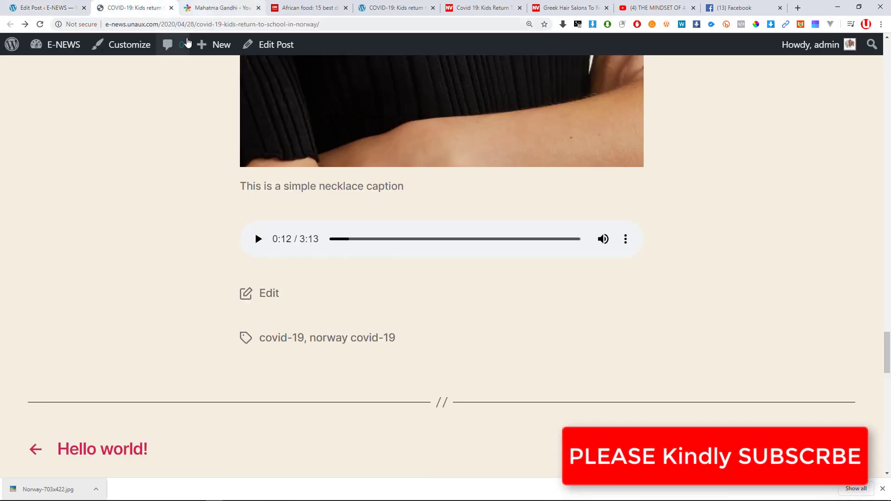
View the live post's page source and select the entry header markup on lines 234–244.
left_click(207, 9)
left_click(130, 12)
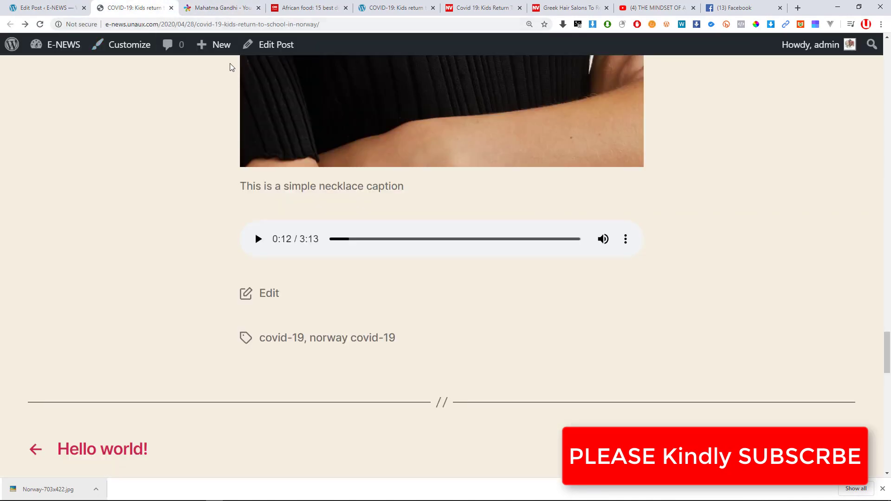
key("ctrl+u")
scroll(274, 265, "down", 20)
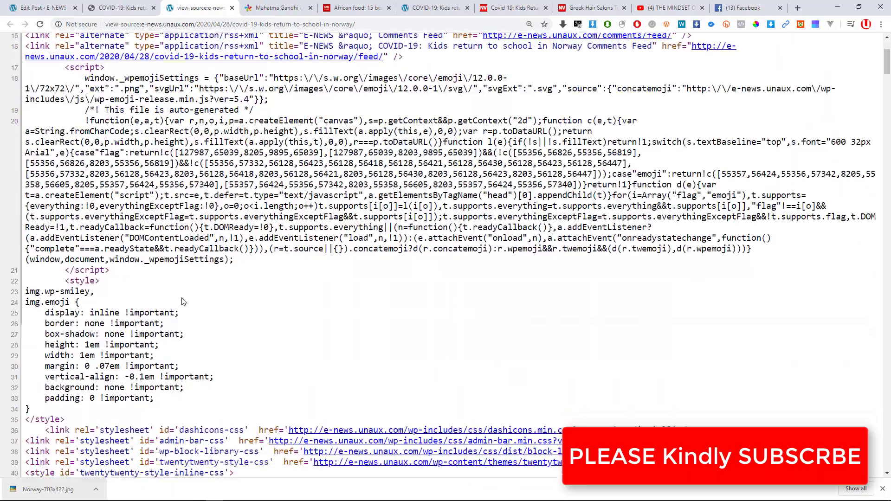
scroll(243, 268, "down", 20)
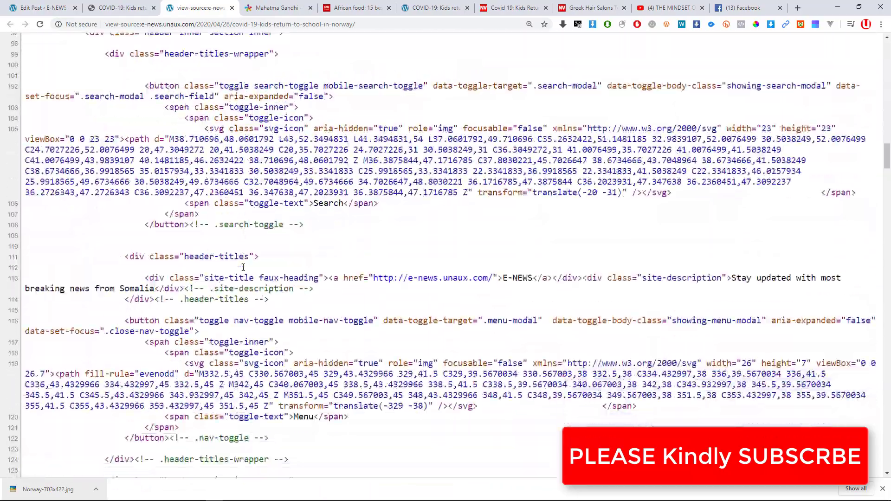
scroll(277, 252, "down", 20)
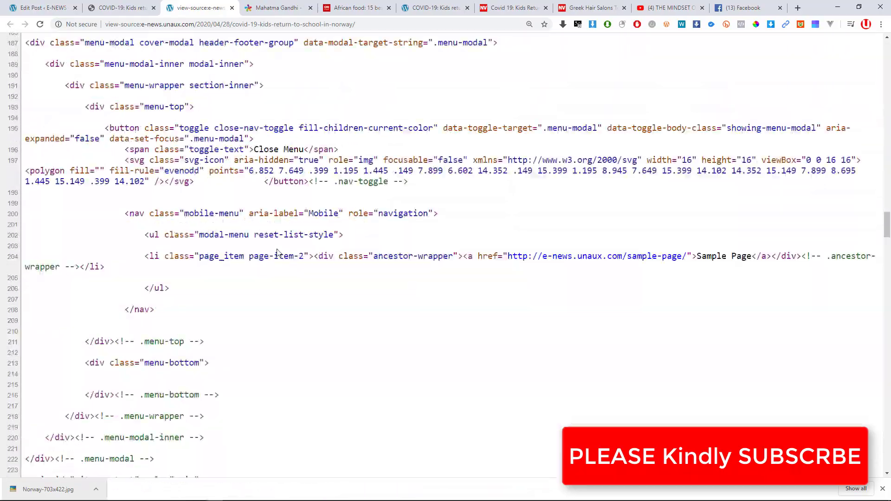
scroll(268, 258, "down", 3)
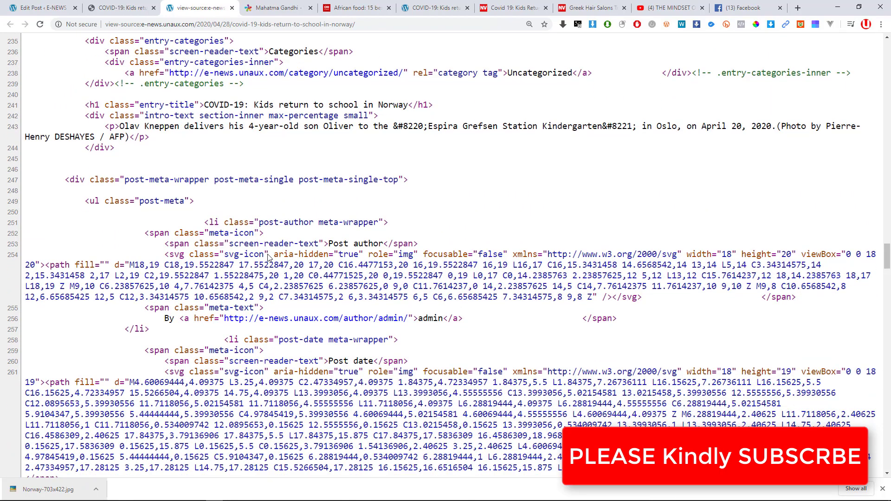
scroll(176, 297, "up", 5)
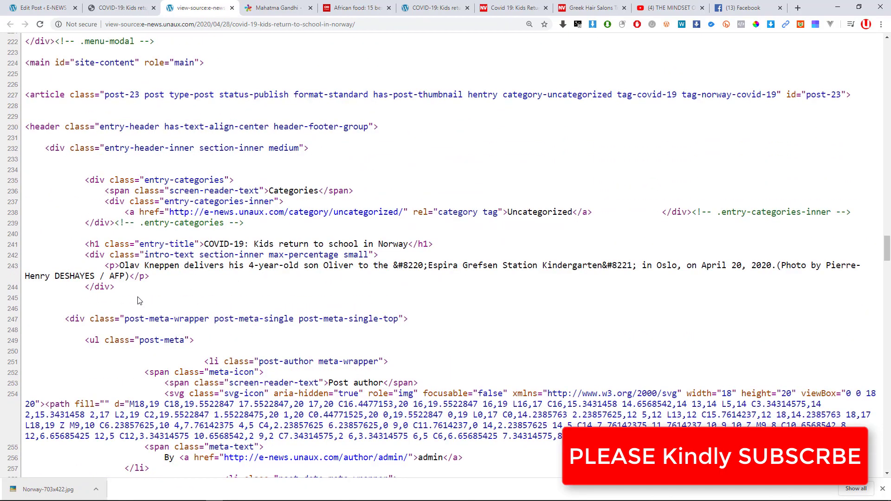
left_click_drag(116, 289, 26, 149)
key("super+c")
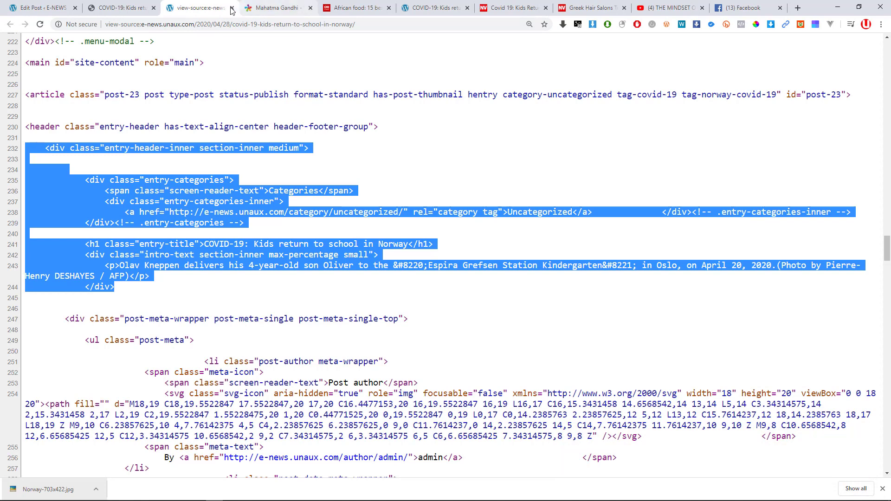
left_click(13, 6)
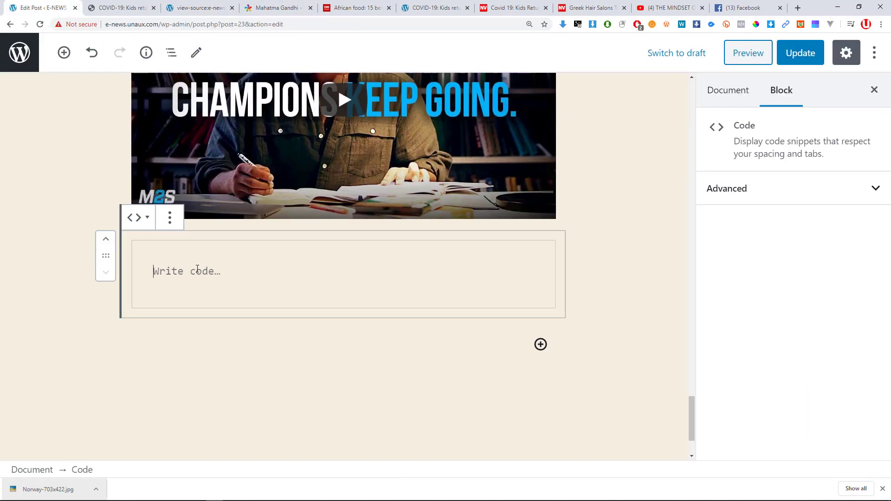
Replace the empty Code block with a fresh Code block below the video.
left_click(170, 224)
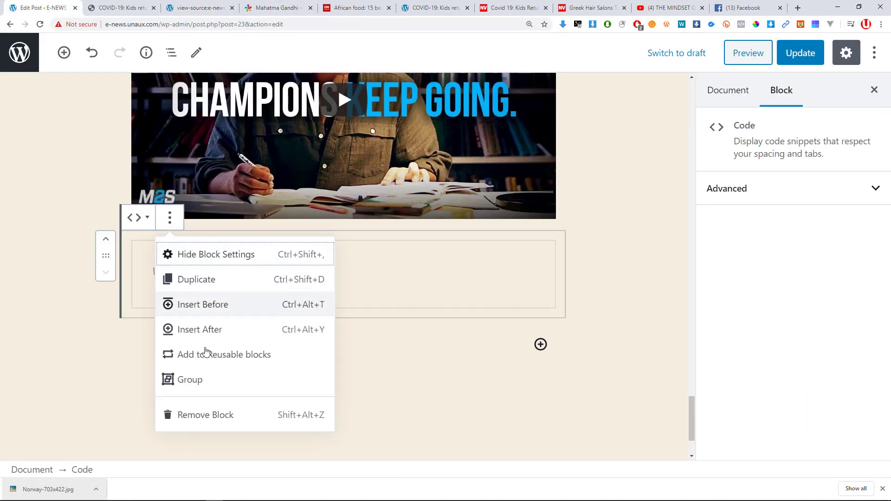
left_click(195, 415)
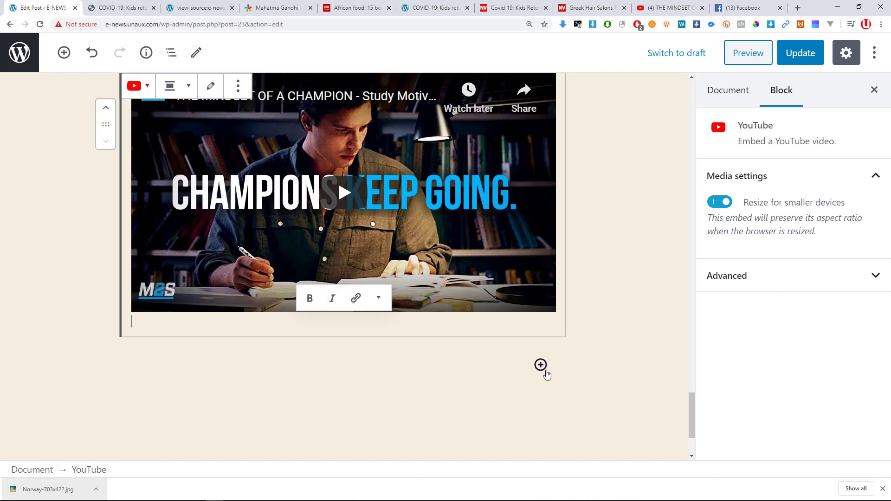
left_click(542, 367)
scroll(676, 236, "down", 3)
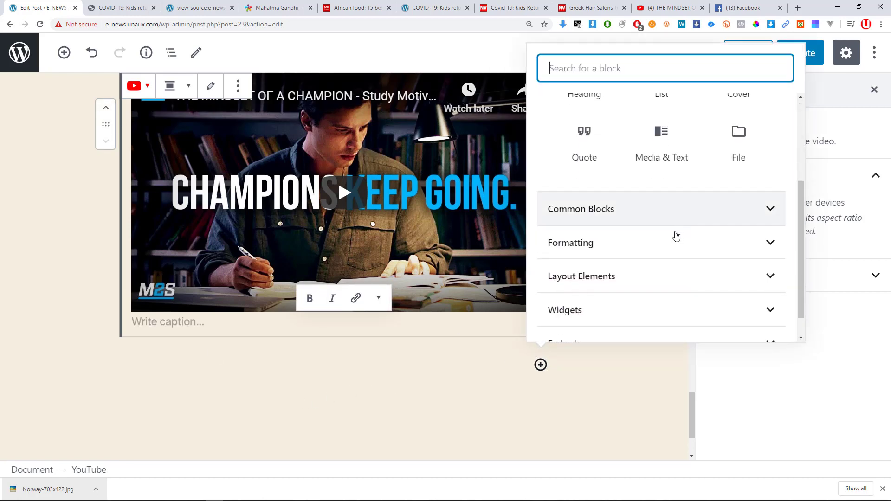
left_click(637, 213)
left_click(576, 158)
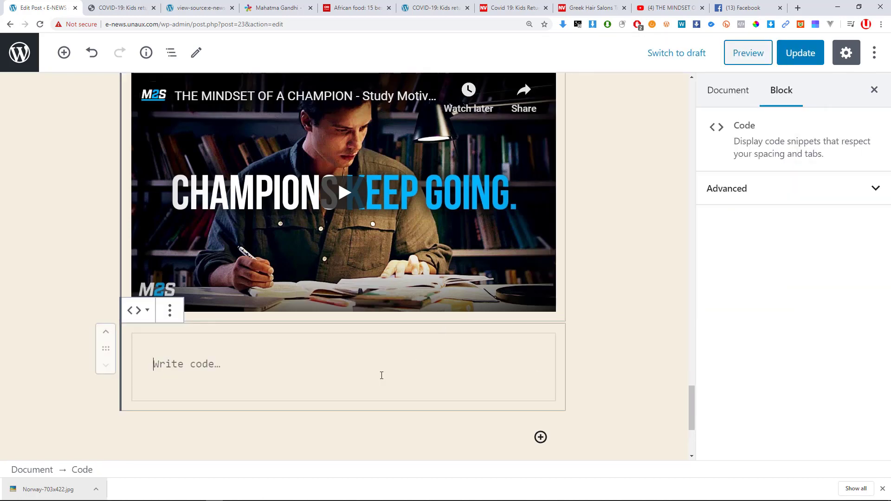
Paste the copied entry-header HTML into the Code block as plain text.
key("ctrl+v")
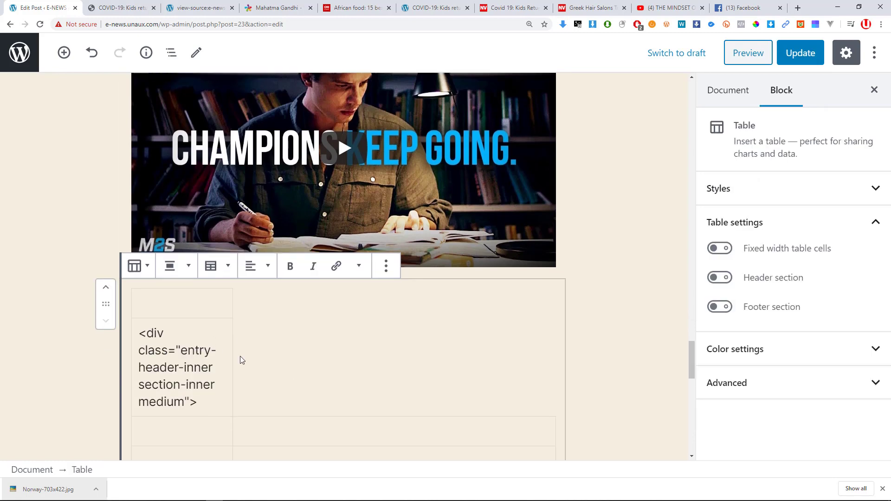
scroll(241, 360, "down", 2)
scroll(307, 308, "down", 4)
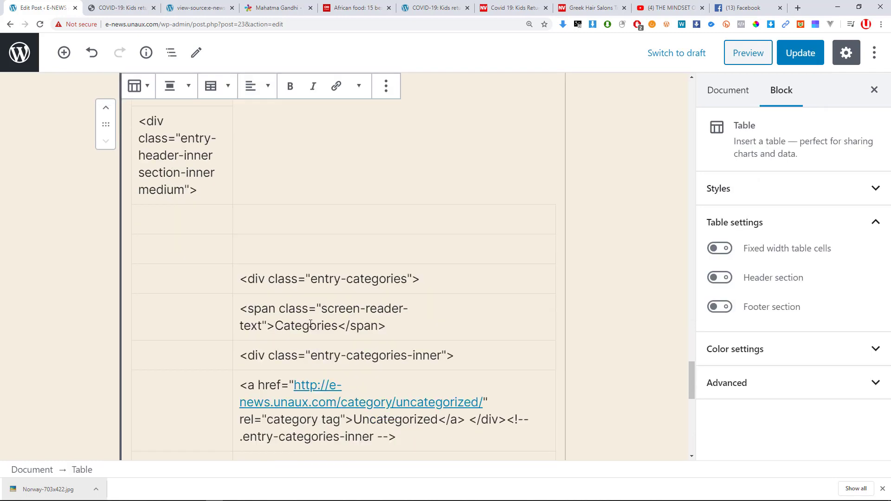
scroll(313, 323, "up", 4)
key("ctrl+z")
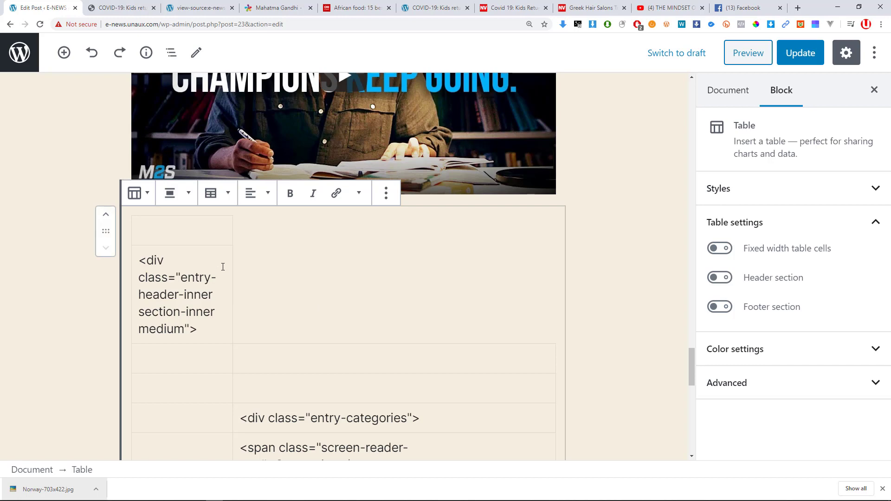
key("ctrl+z")
right_click(217, 258)
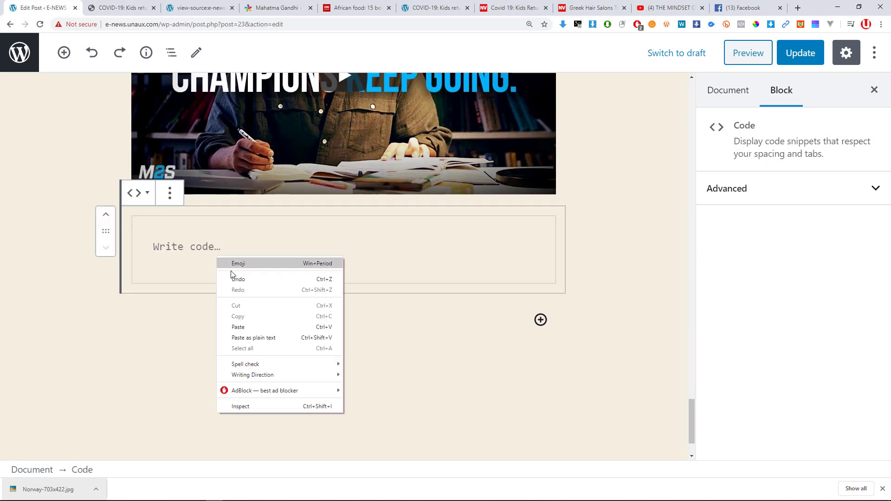
left_click(263, 339)
Remove the leading indentation from the first code line and the entry-categories line.
scroll(437, 325, "up", 7)
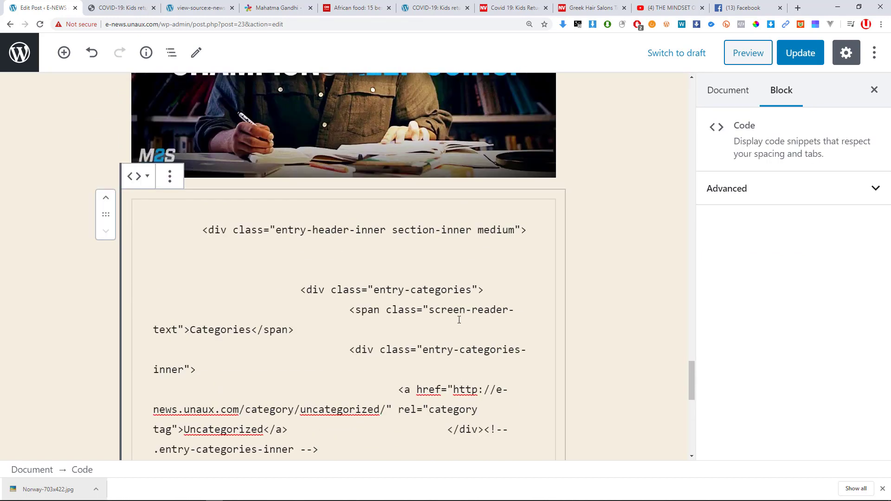
key("Left")
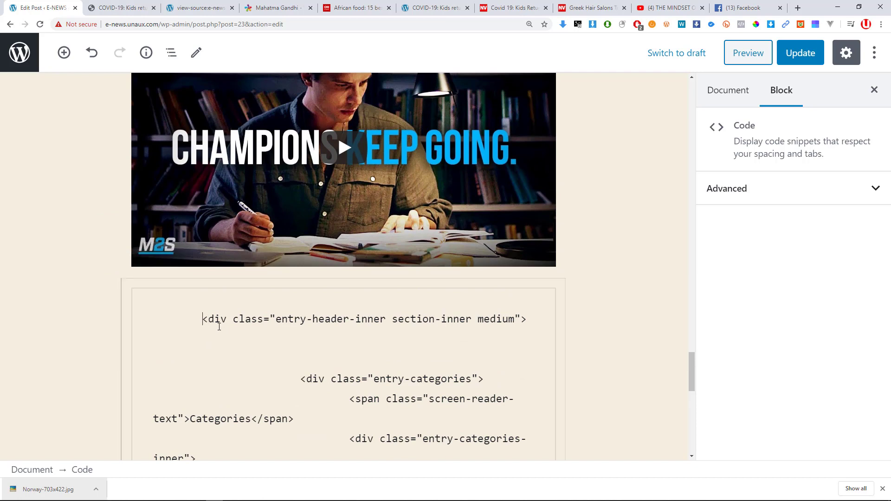
key("BackSpace")
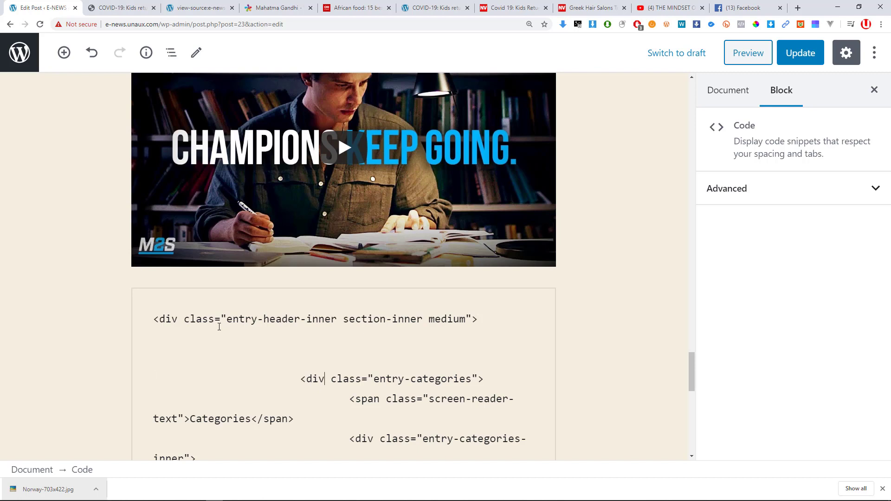
key("shift+Home")
key("BackSpace")
key("BackSpace")
key("BackSpace")
key("BackSpace")
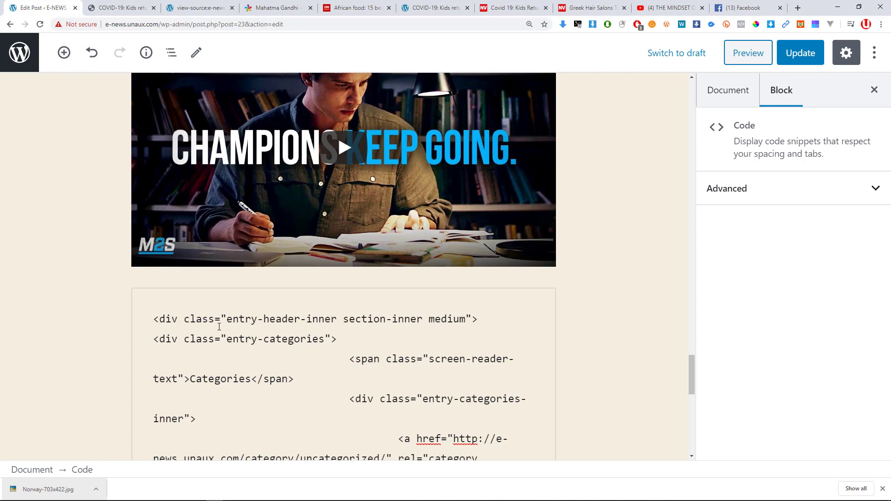
scroll(379, 341, "down", 8)
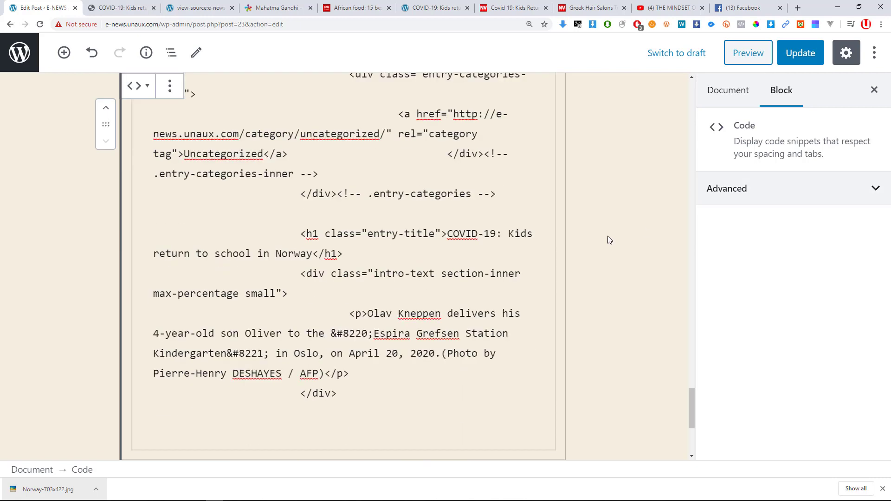
scroll(391, 335, "up", 7)
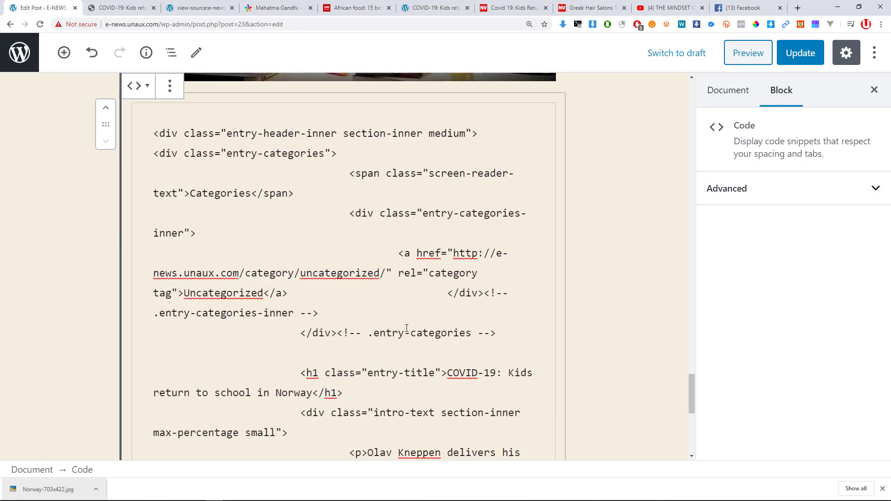
Update the post and reload the live page to check the code block under the video.
left_click(819, 60)
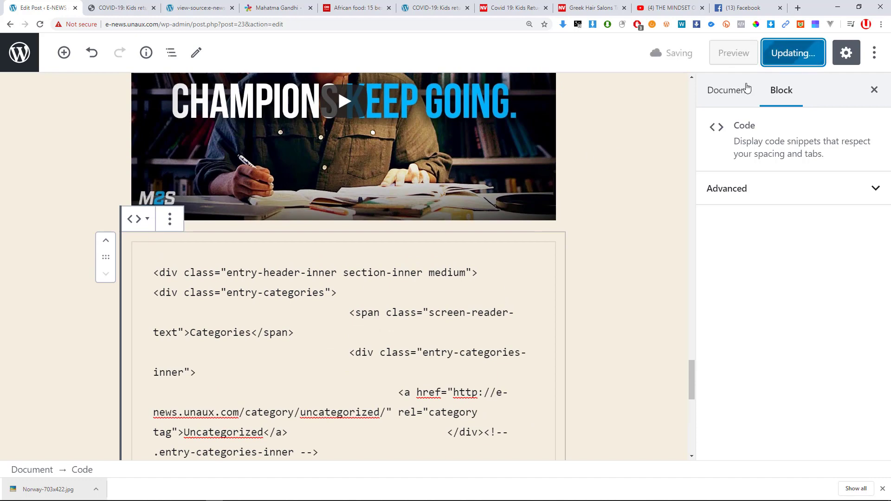
key("alt+Tab")
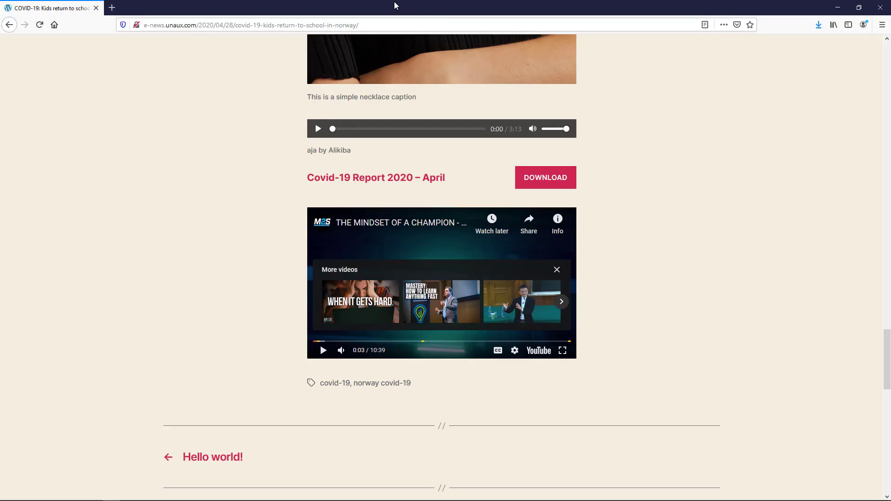
left_click(38, 26)
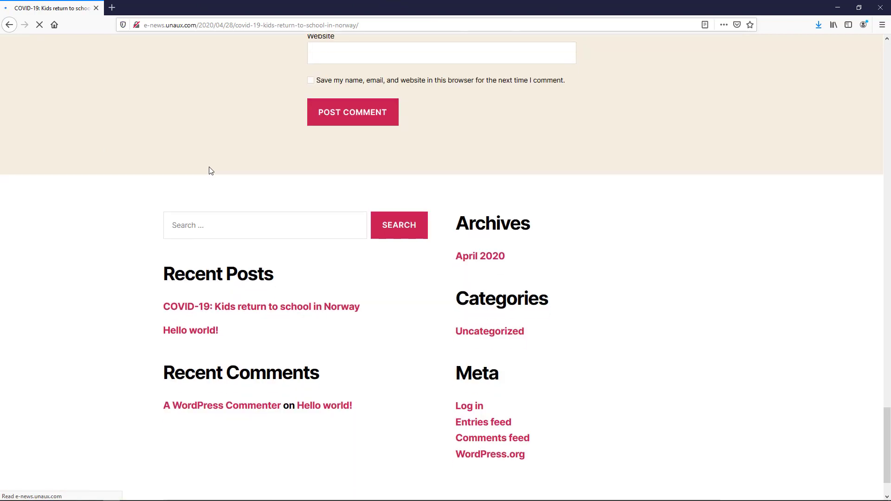
scroll(462, 231, "down", 4)
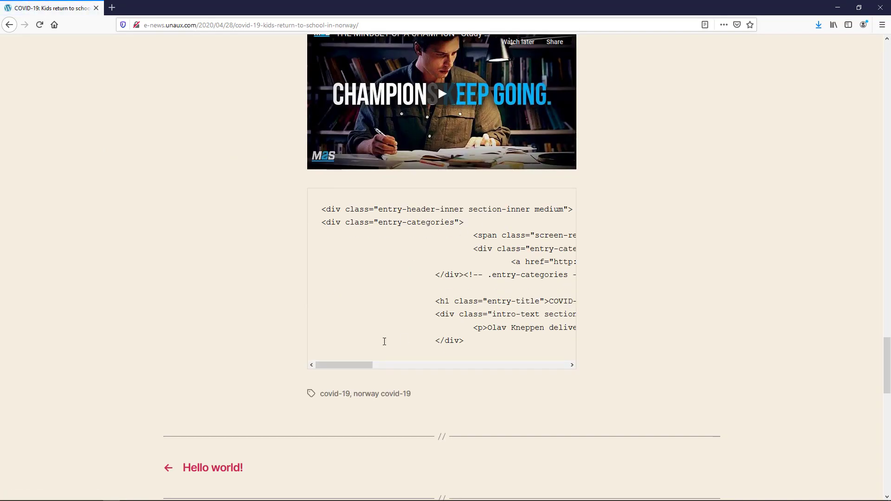
left_click_drag(354, 366, 276, 372)
scroll(408, 322, "up", 2)
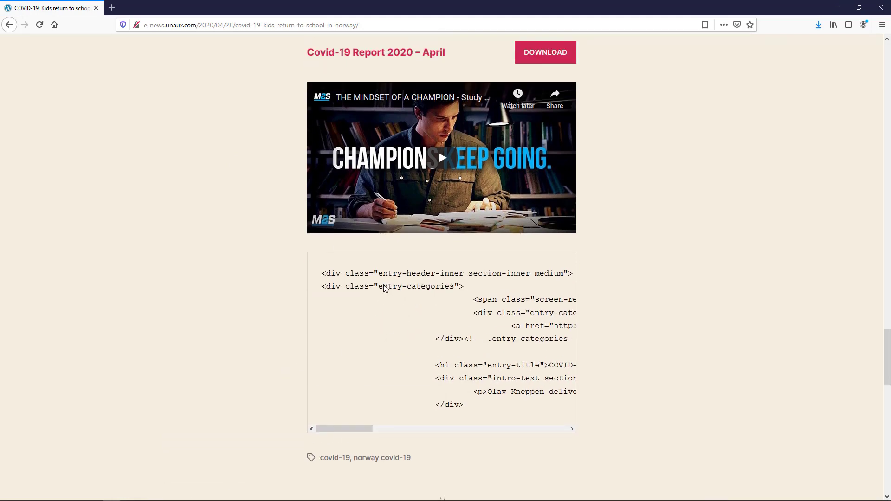
scroll(384, 288, "up", 1)
Move the Code block above the video in the post editor.
key("alt+Tab")
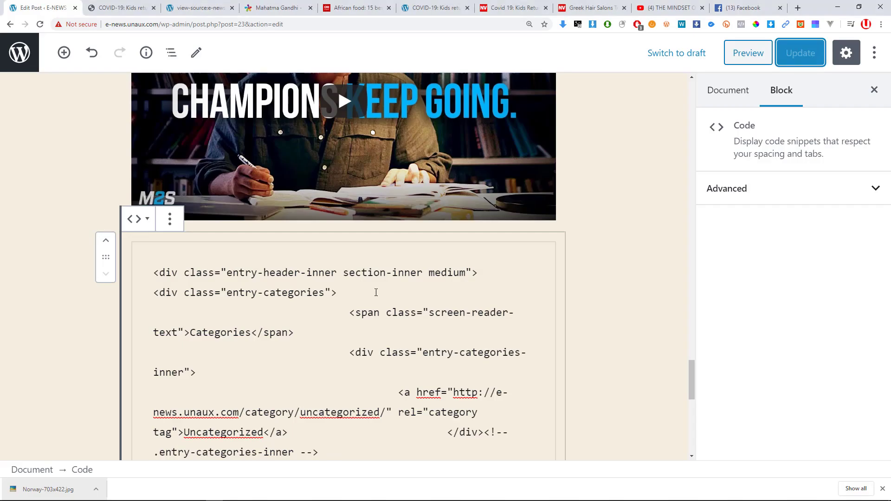
scroll(356, 280, "down", 3)
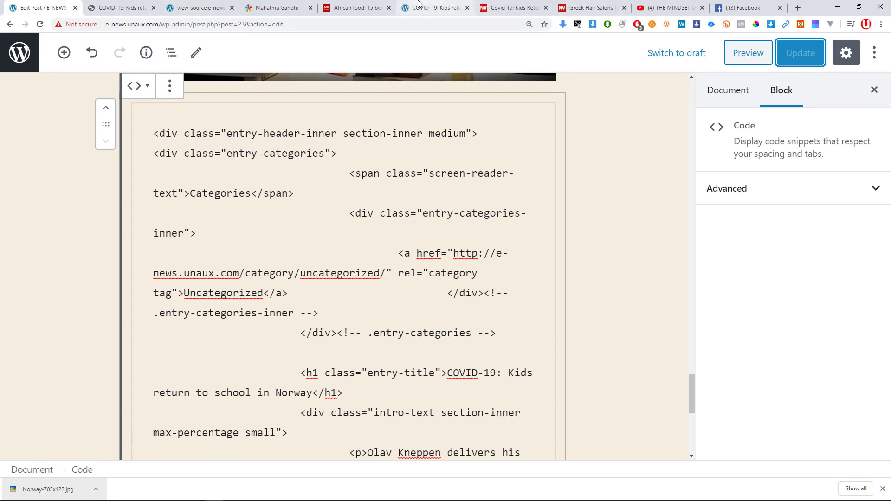
scroll(329, 303, "up", 1)
scroll(330, 302, "up", 3)
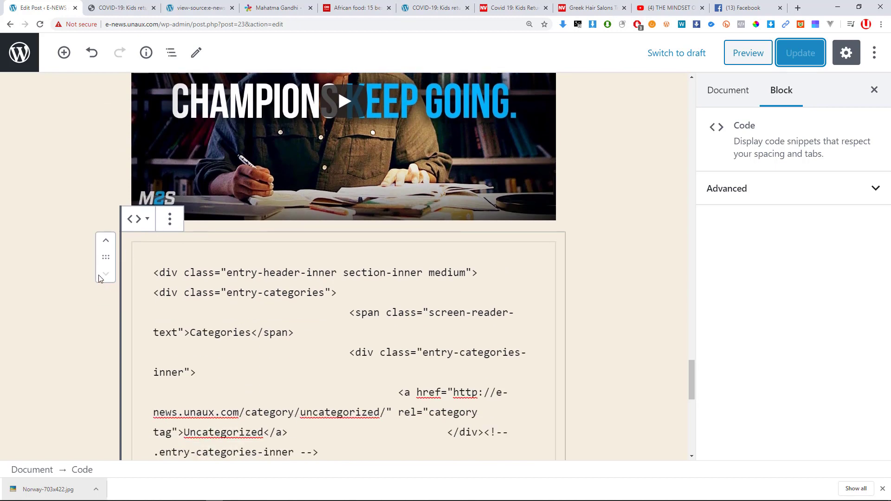
left_click(105, 241)
scroll(218, 260, "down", 10)
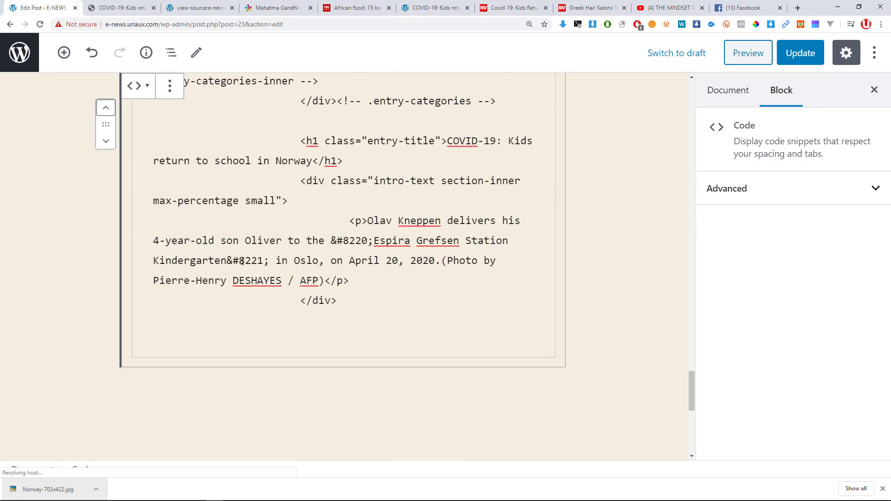
scroll(293, 269, "up", 2)
scroll(342, 277, "up", 2)
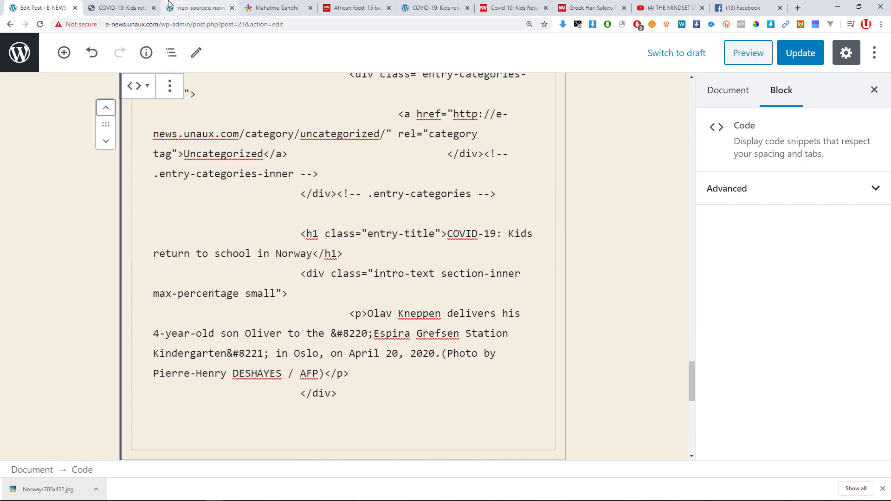
left_click(195, 9)
Search the web for 'c programming fresh 2 refresh'.
left_click(193, 21)
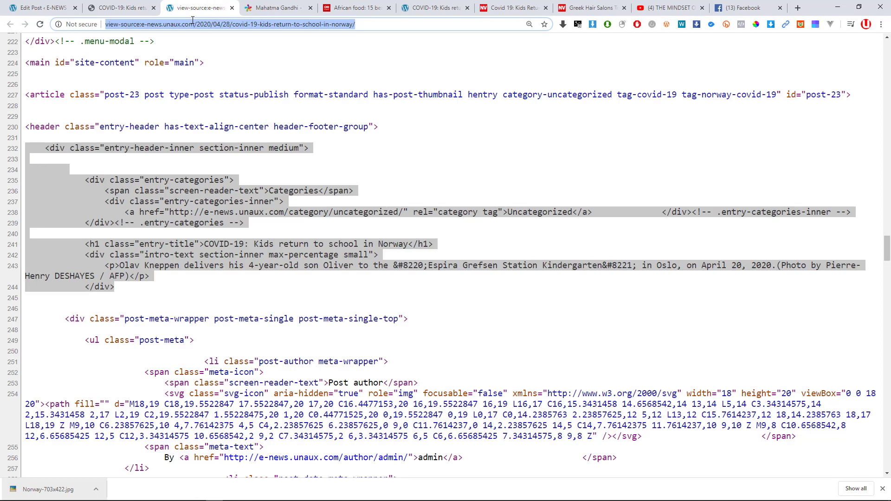
type("html")
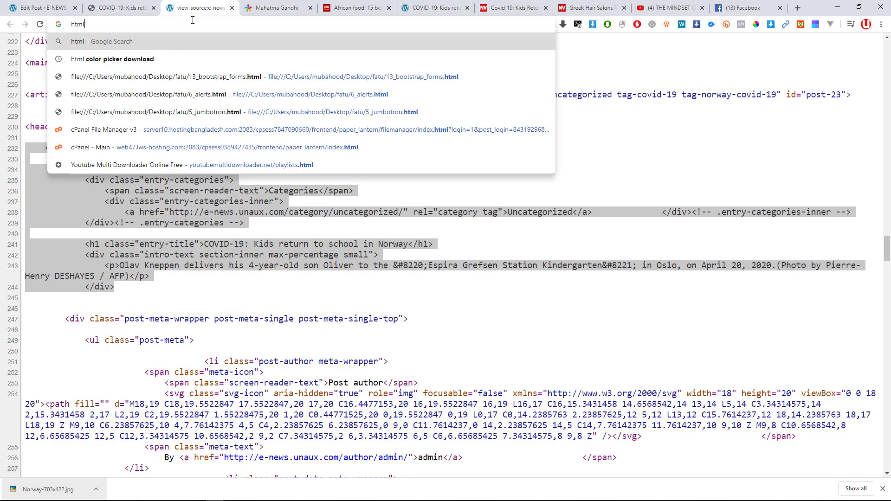
type(" cod")
key("ctrl+a")
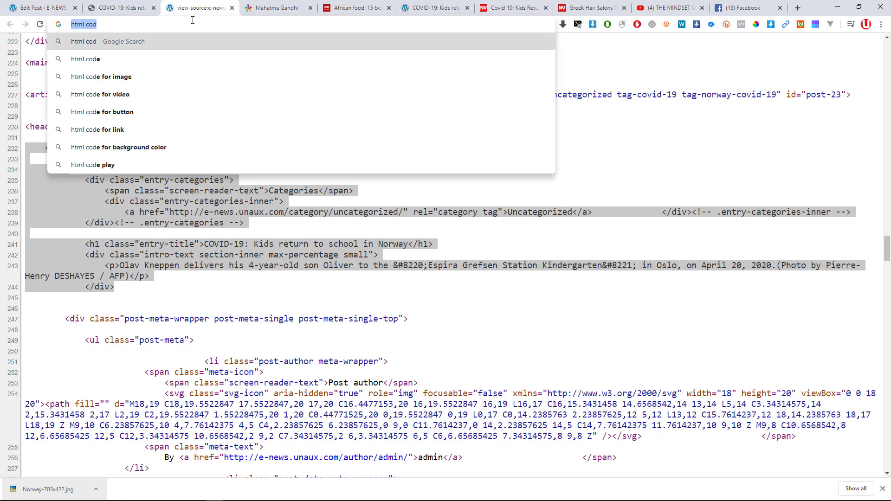
type("c")
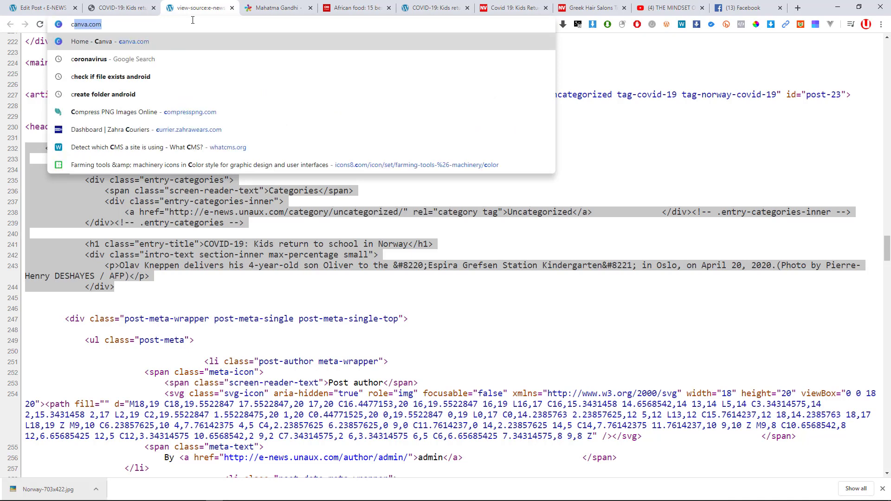
type(" programming ")
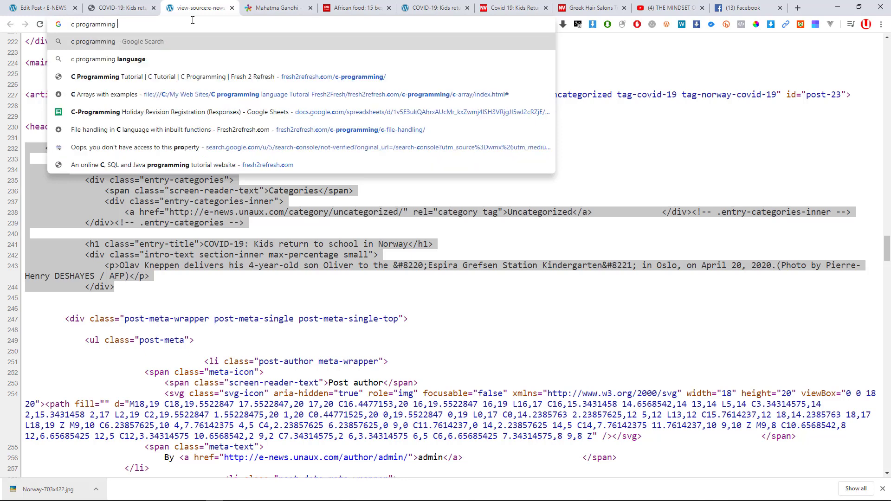
type("fresh 2 ref")
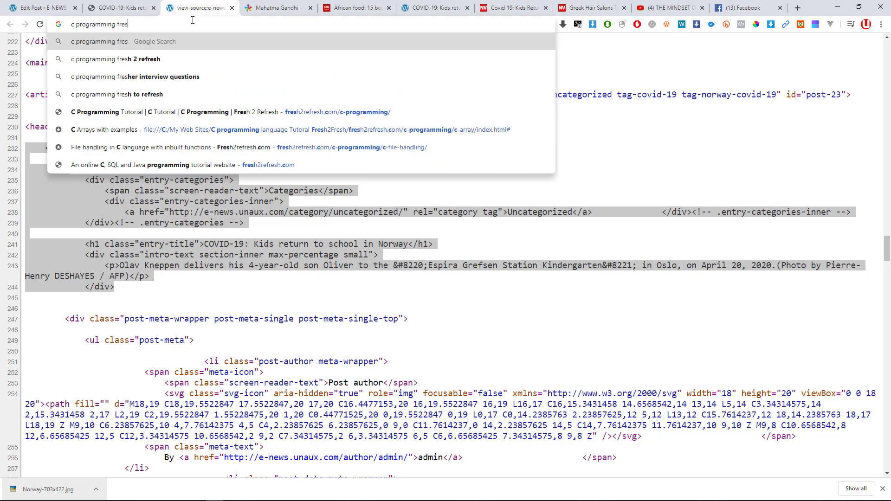
key("Down")
key("Return")
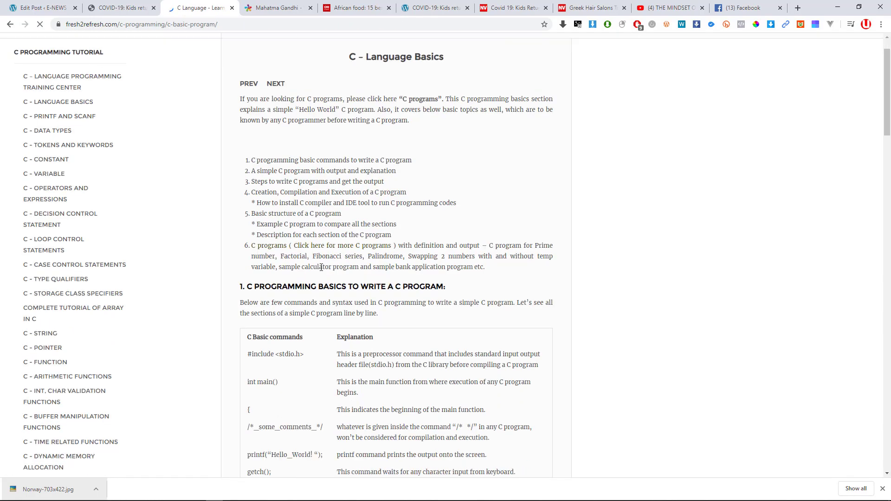
Select the eight-line Hello World sample program on fresh2refresh's C Language Basics page.
scroll(236, 281, "down", 6)
scroll(279, 316, "down", 1)
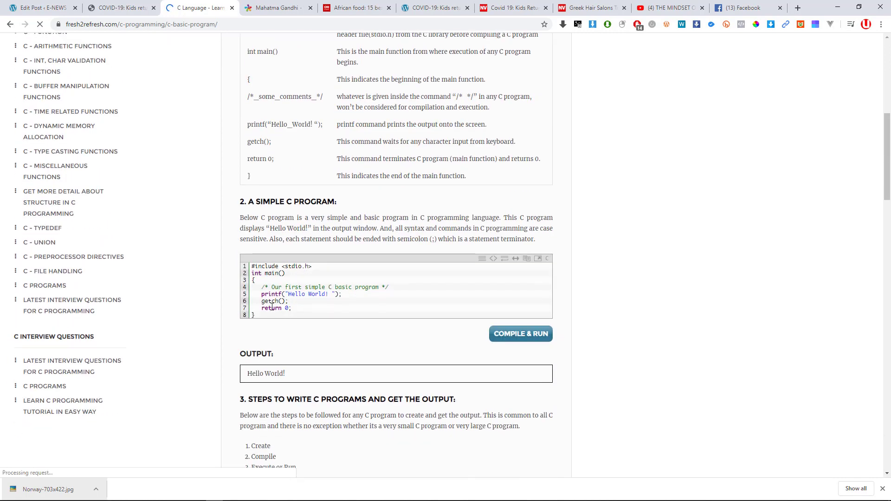
left_click_drag(255, 315, 252, 274)
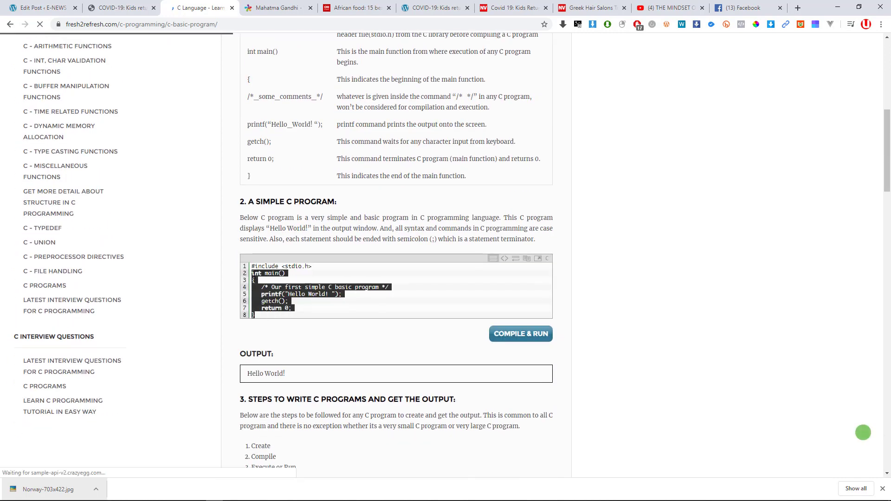
left_click_drag(255, 316, 250, 264)
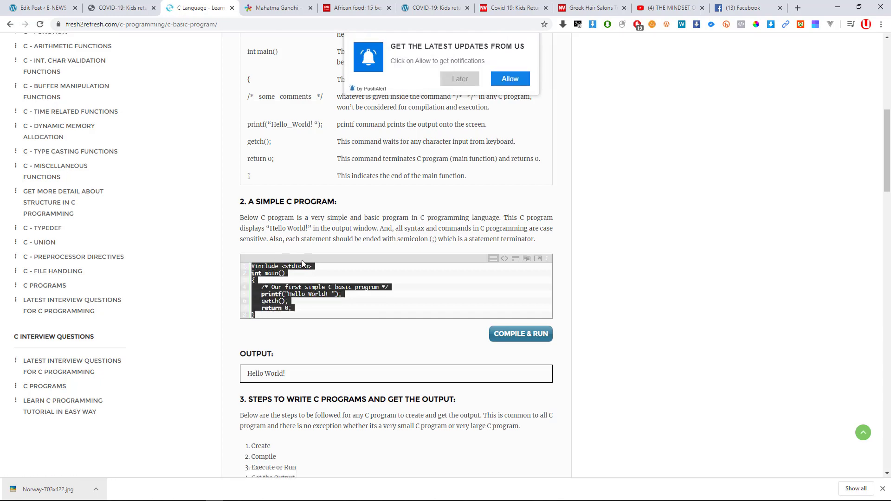
left_click(42, 8)
scroll(285, 231, "up", 1)
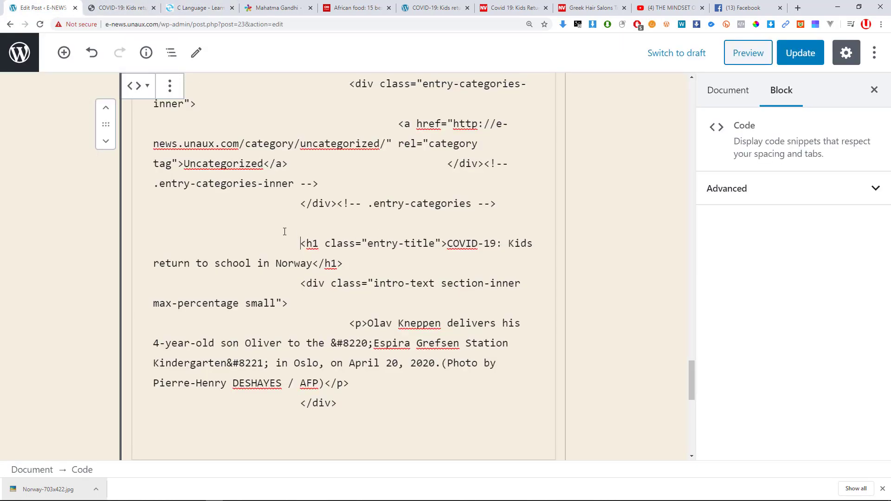
scroll(285, 232, "up", 4)
key("ctrl+a")
key("BackSpace")
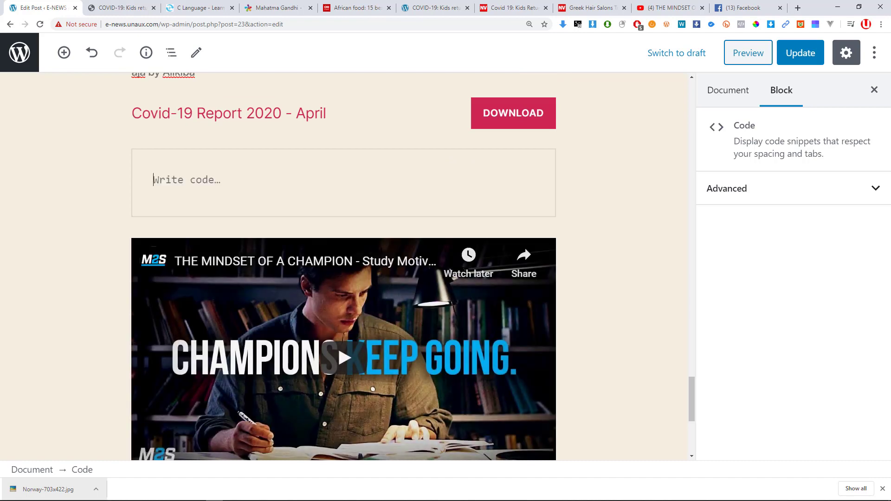
key("ctrl+v")
key("ctrl+z")
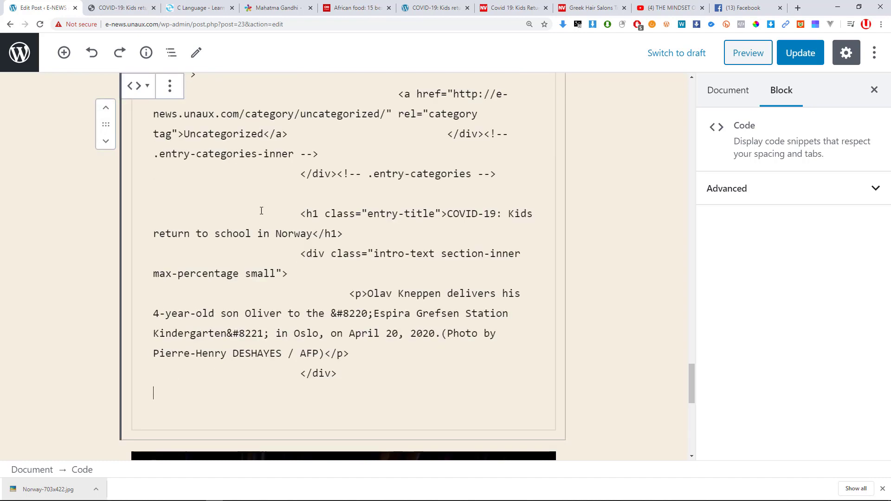
key("ctrl+a")
key("BackSpace")
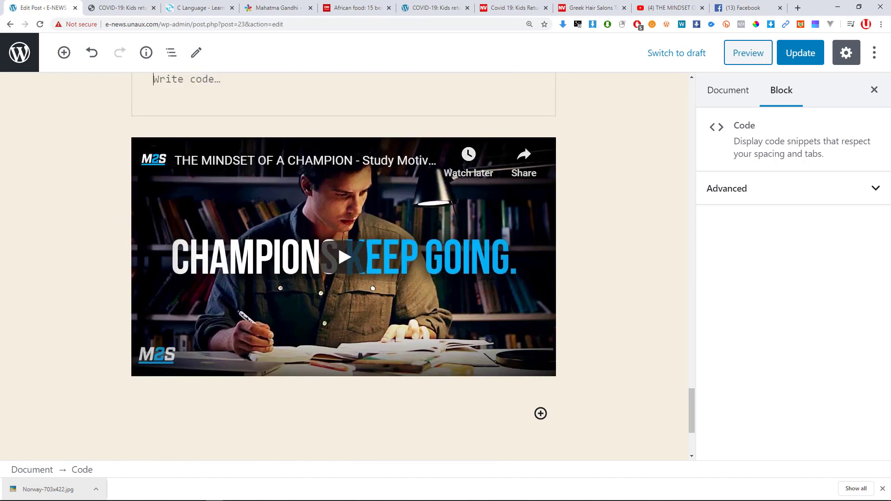
right_click(289, 176)
left_click(282, 174)
scroll(264, 139, "up", 2)
left_click(267, 172)
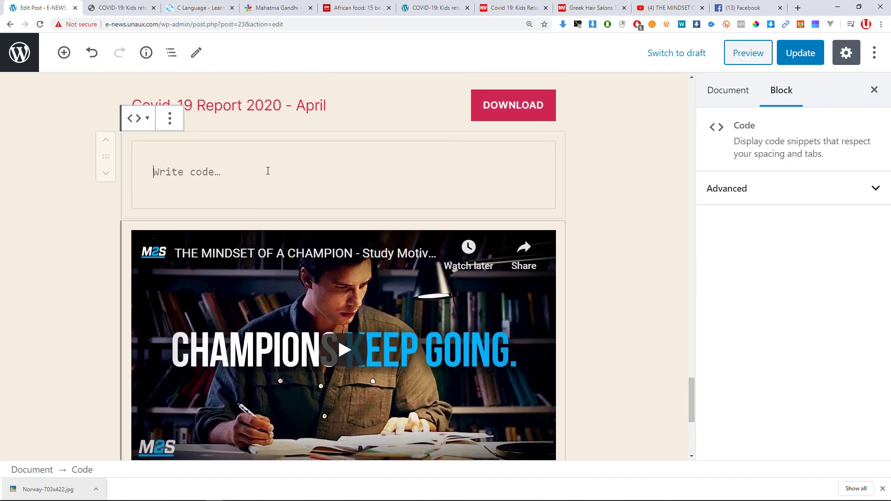
right_click(267, 172)
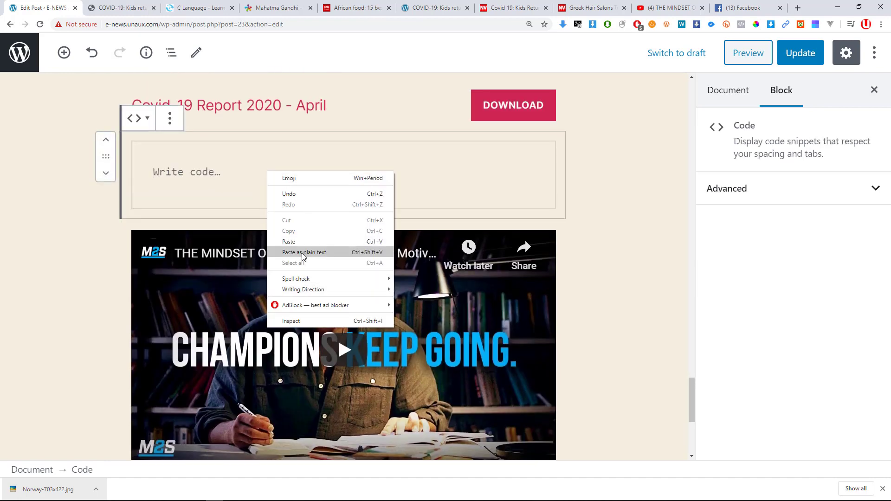
left_click(302, 253)
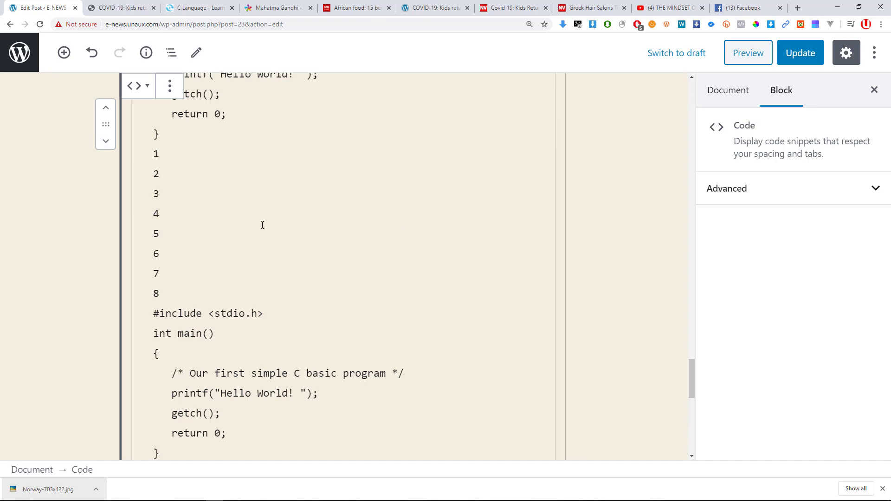
key("ctrl+z")
key("ctrl+z")
key("alt+Tab")
key("alt+Tab")
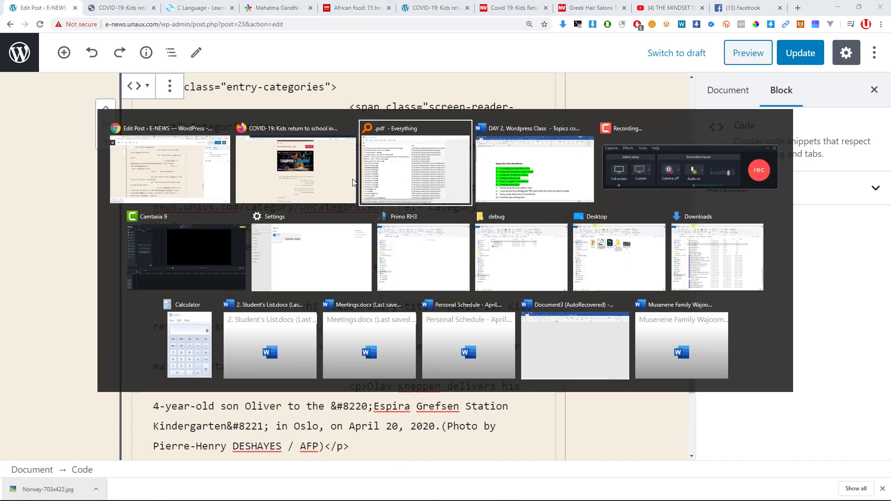
left_click(173, 168)
key("super")
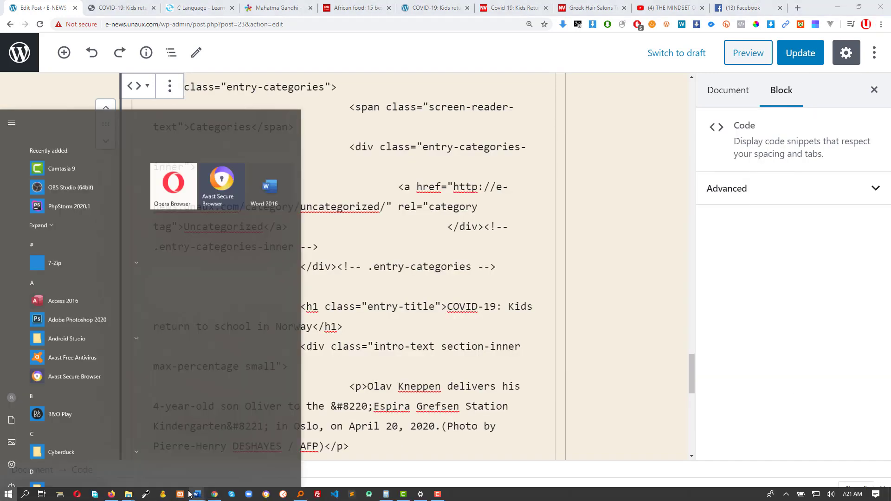
mouse_move(119, 497)
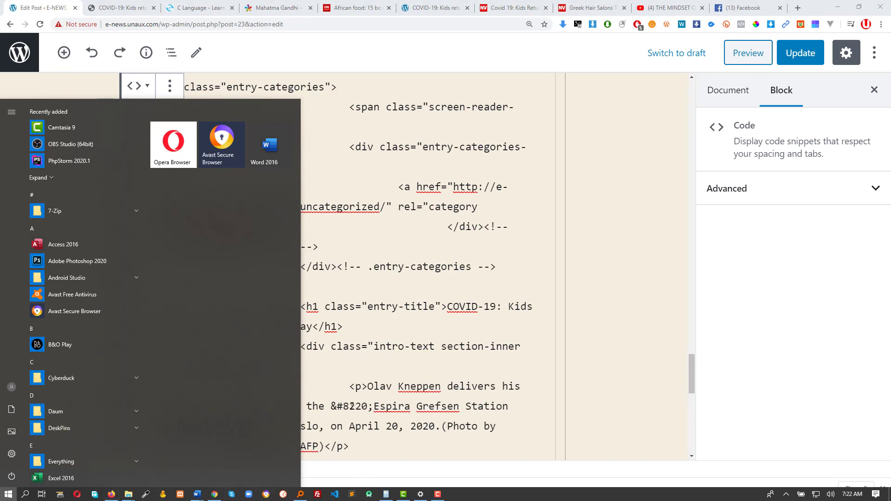
left_click(409, 231)
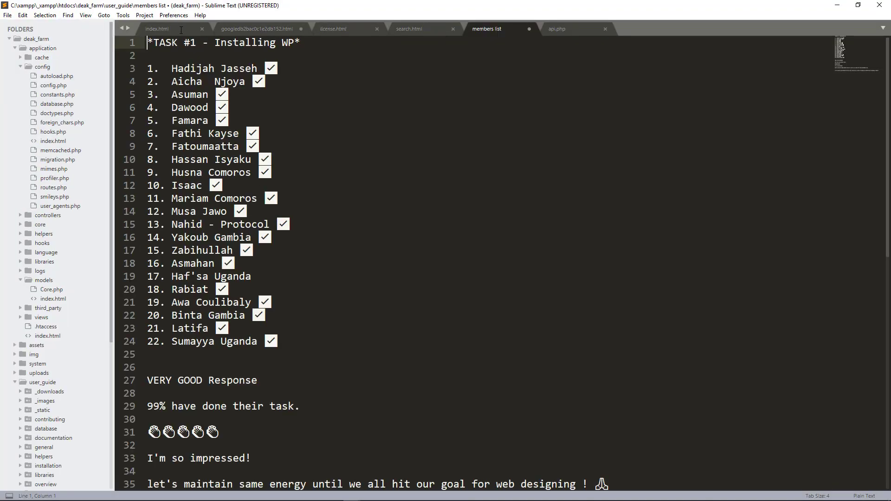
Copy the entire 403 Forbidden application/index.html file in Sublime Text.
left_click(171, 32)
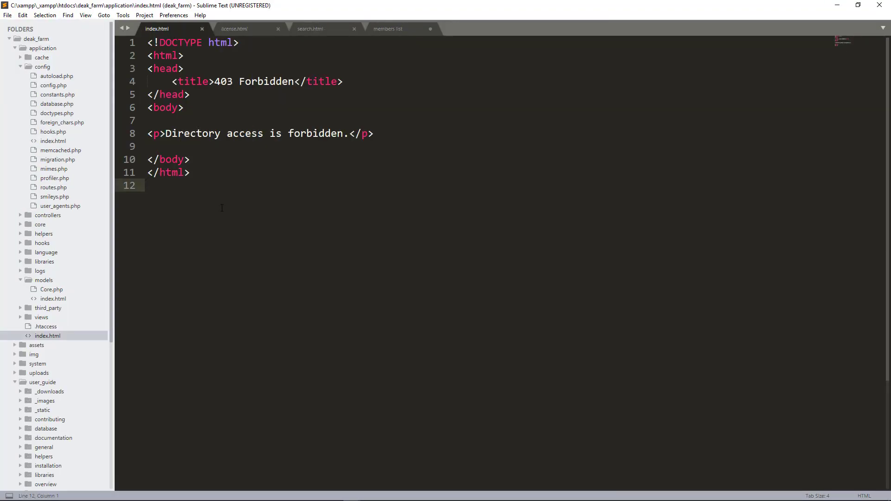
key("ctrl+a")
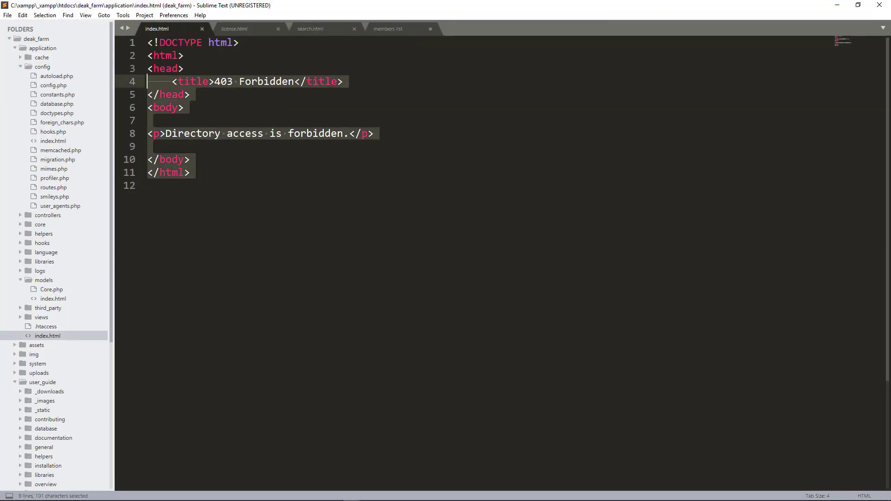
key("ctrl+c")
key("alt+Tab")
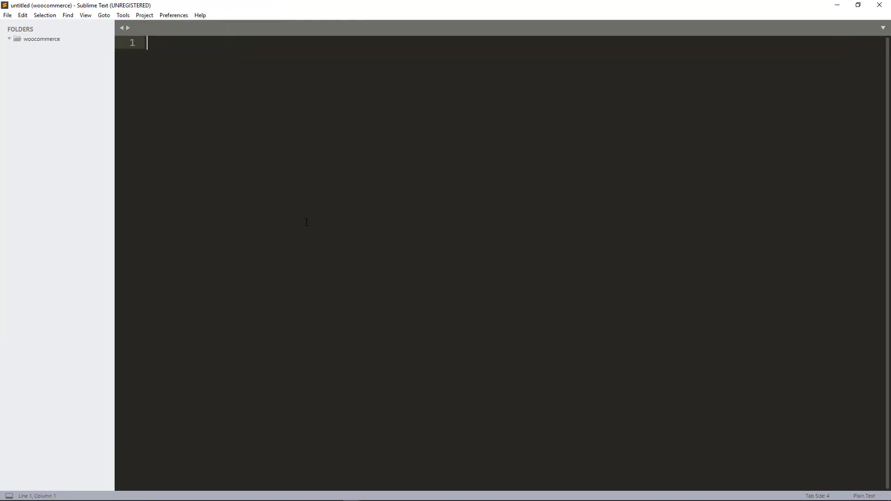
key("alt+Tab")
key("alt+Tab")
key("alt+Tab")
key("alt+Tab")
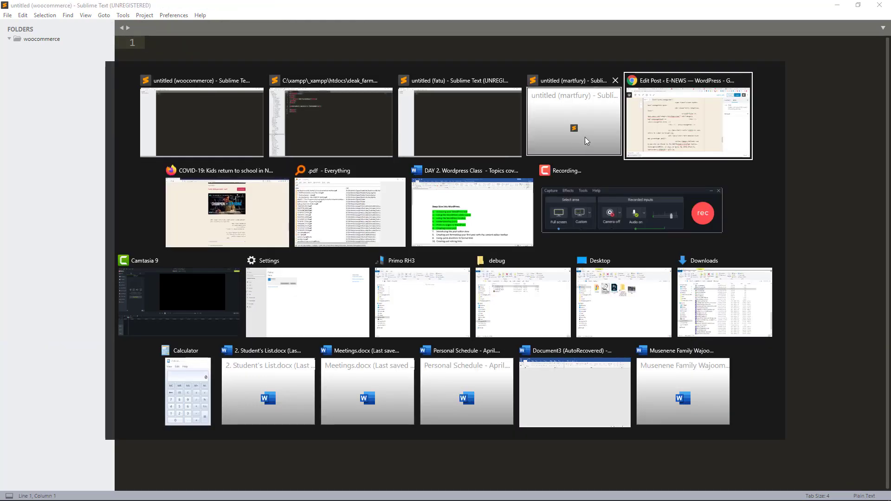
Replace the code block's old text with the pasted 403 Forbidden HTML.
key("ctrl+a")
key("BackSpace")
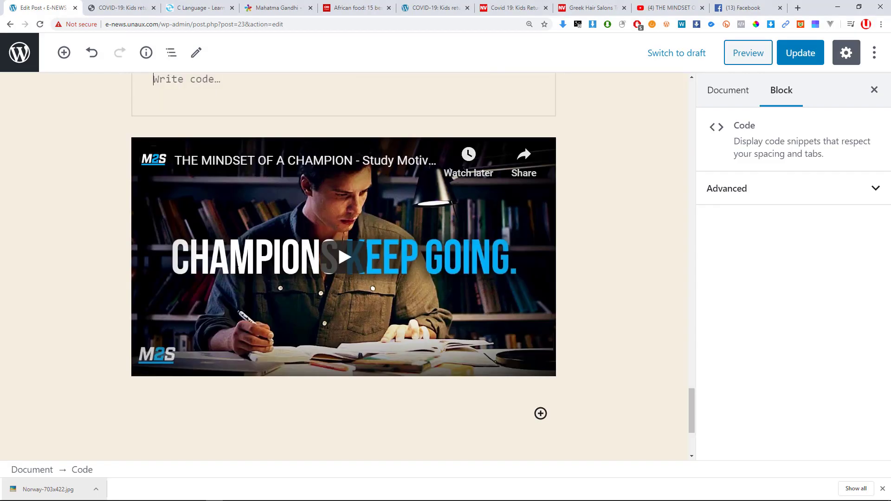
key("ctrl+v")
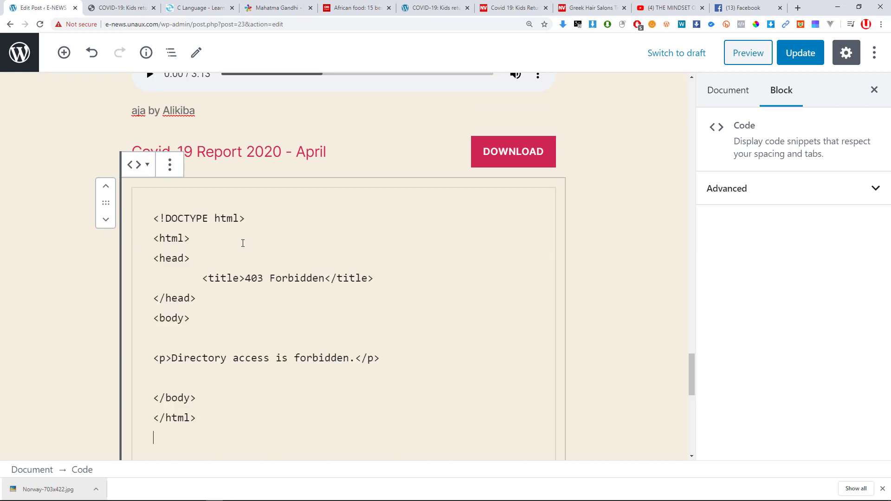
scroll(225, 306, "up", 1)
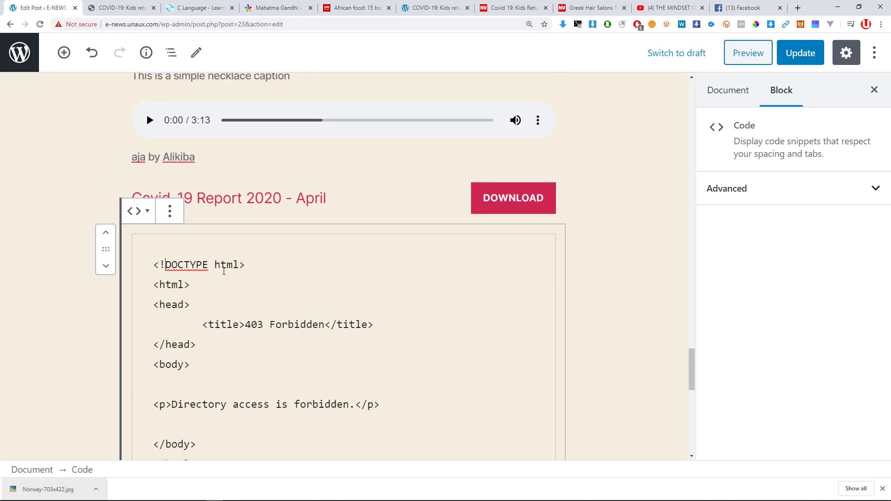
Check the code block's conversion and extra options, then Update the post.
left_click(137, 211)
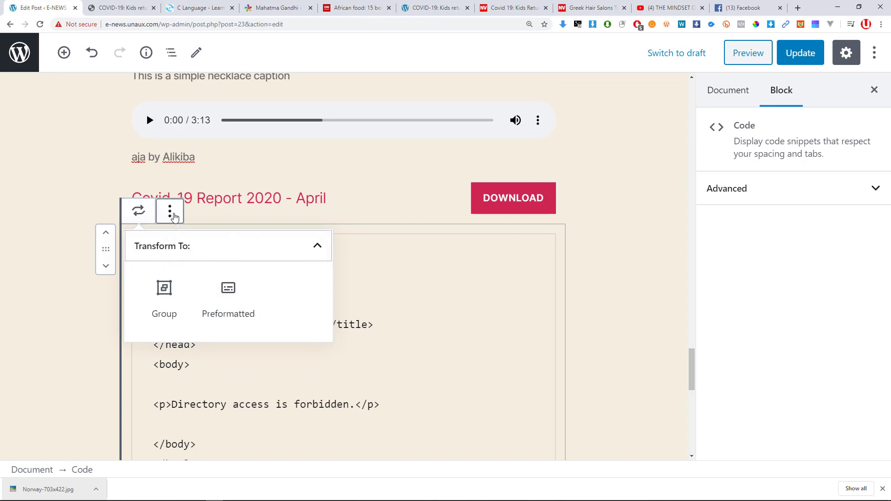
left_click(169, 212)
left_click(460, 324)
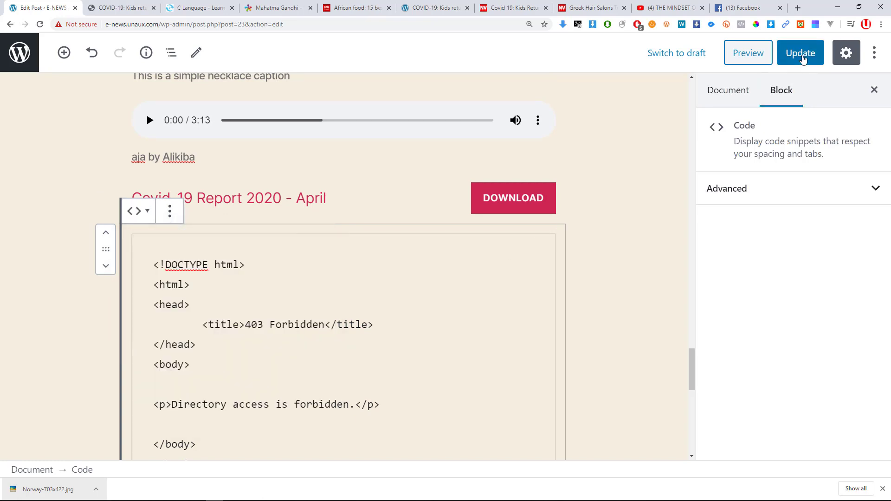
left_click(800, 53)
key("super+Tab")
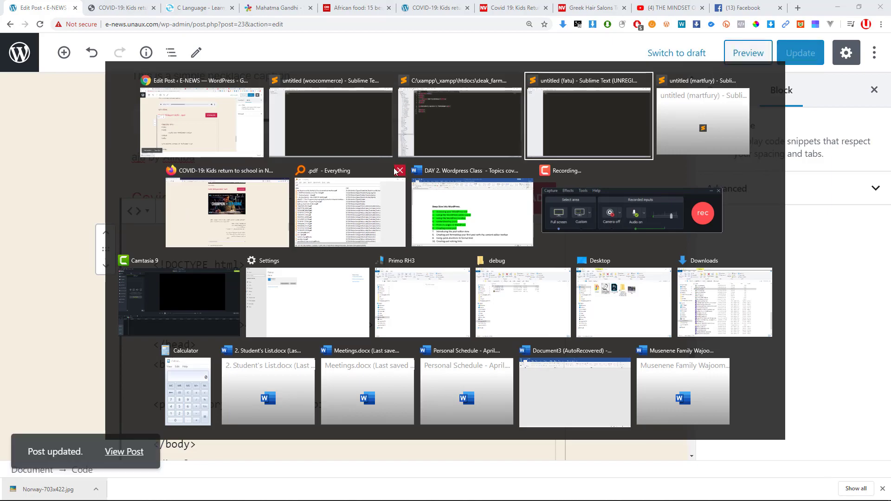
left_click(227, 218)
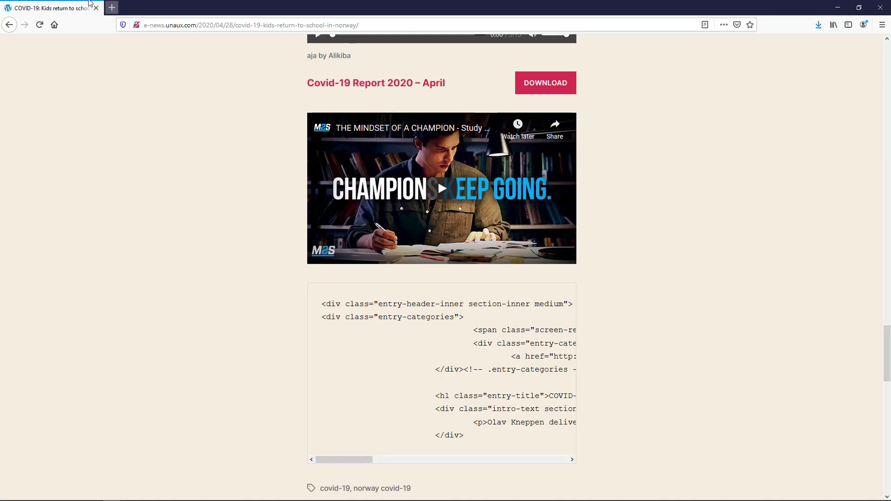
Reload the live Norway post in Firefox and select its 403 Forbidden code to verify it.
left_click(40, 25)
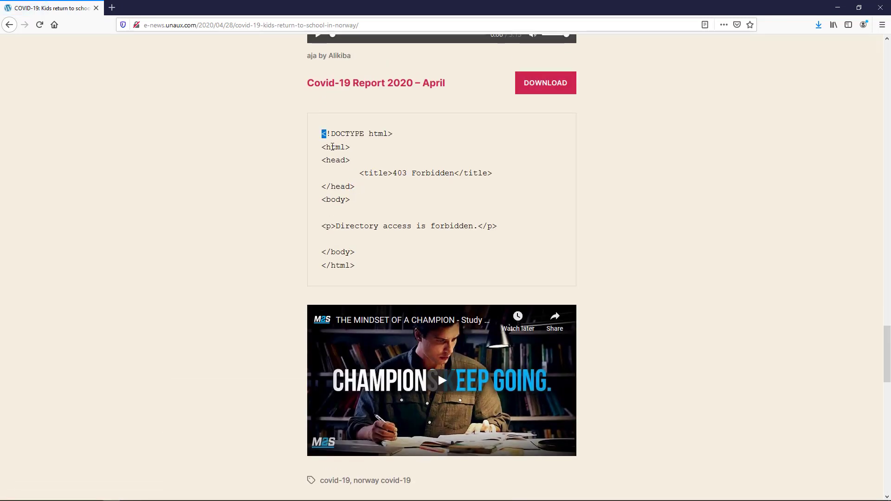
left_click_drag(332, 146, 360, 272)
left_click(375, 265)
left_click_drag(356, 266, 320, 135)
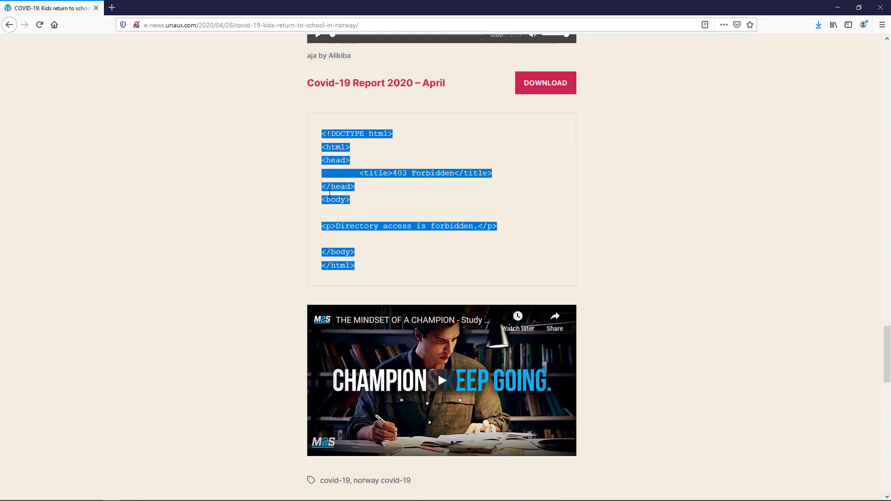
key("alt+Tab")
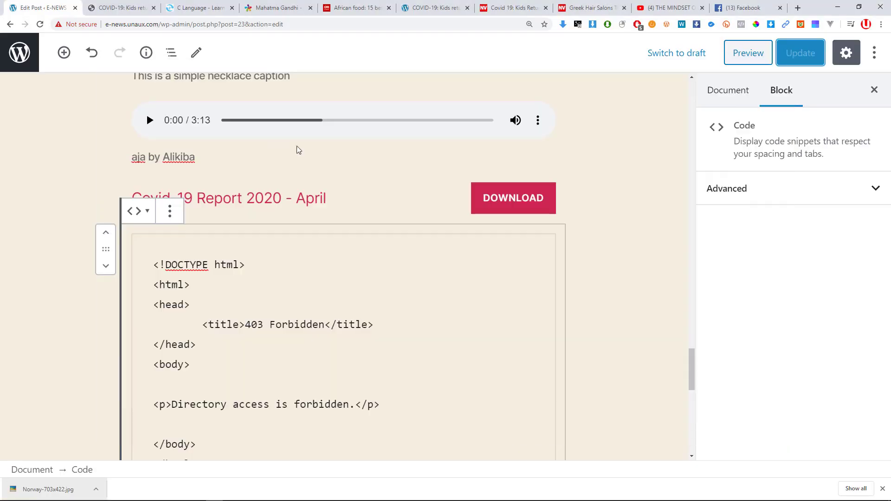
Open the block inserter and browse the Common and Formatting block categories.
scroll(315, 342, "down", 5)
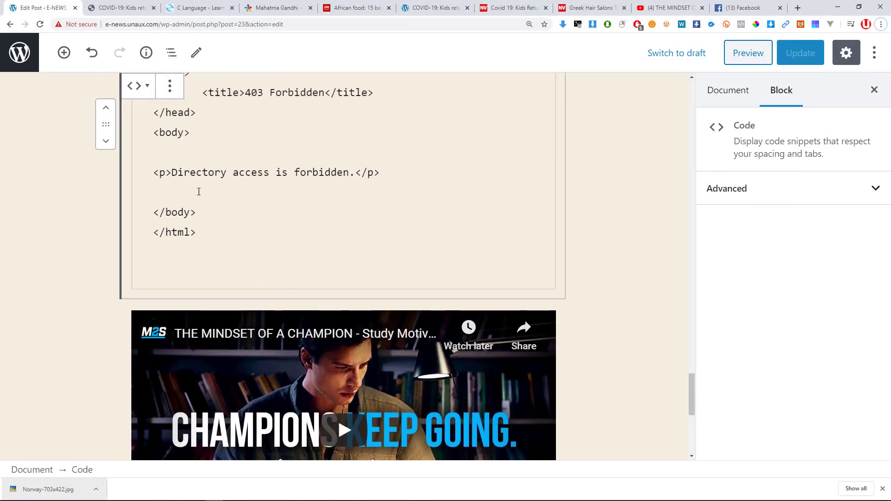
scroll(199, 192, "up", 2)
left_click(64, 53)
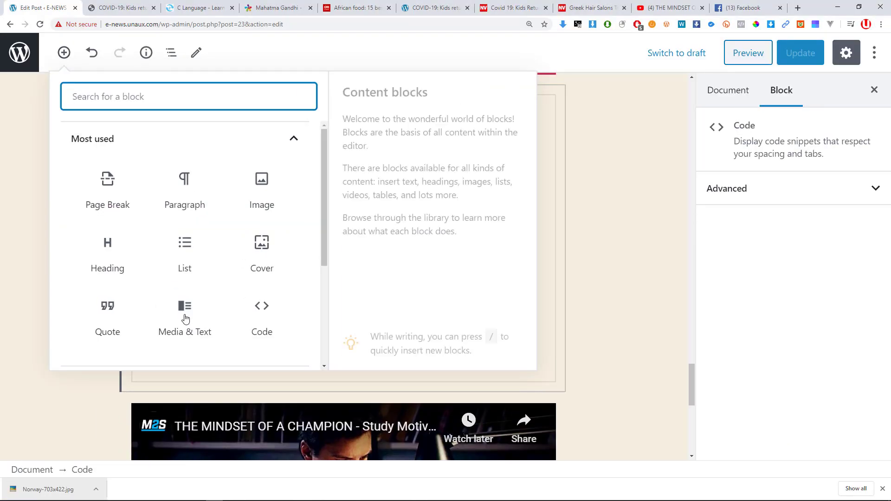
scroll(119, 294, "down", 3)
left_click(117, 249)
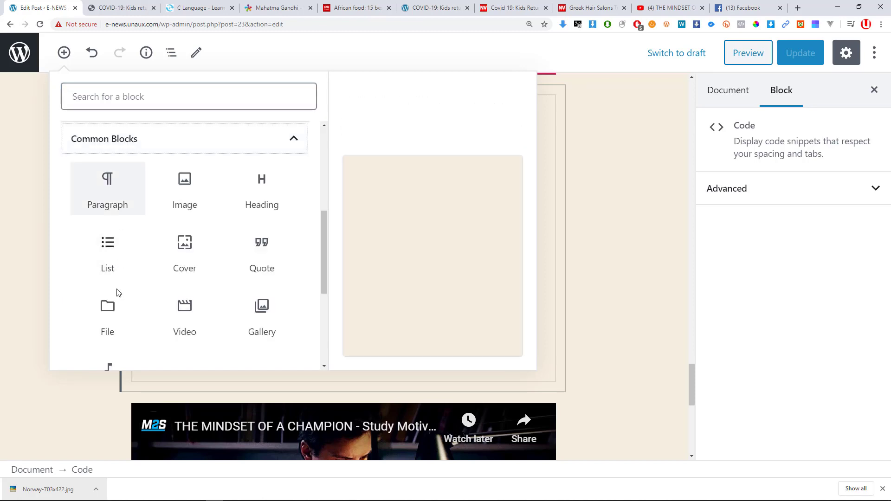
scroll(118, 278, "down", 4)
left_click(124, 249)
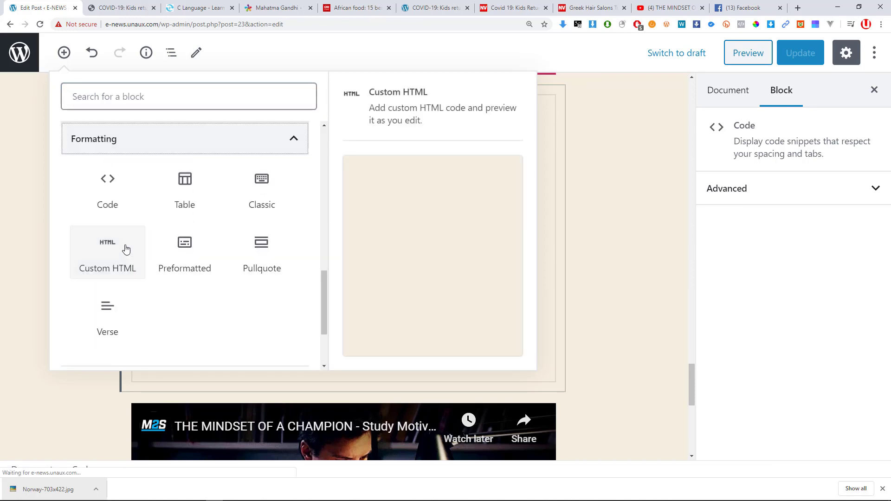
scroll(116, 225, "up", 8)
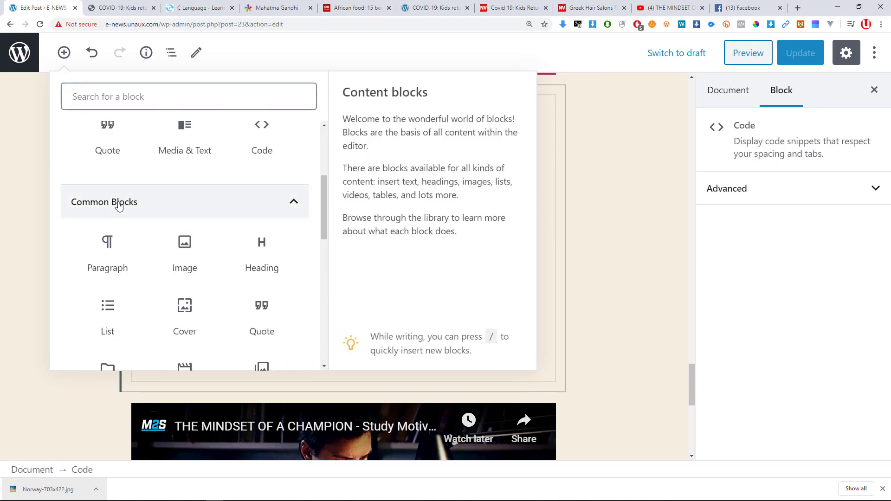
Insert a Table block from the Formatting category below the code block.
left_click(139, 206)
scroll(136, 211, "up", 5)
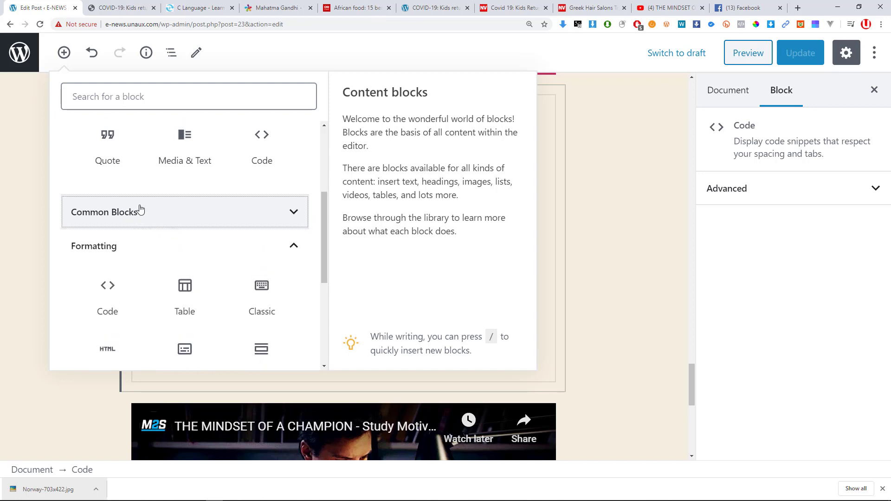
left_click(111, 148)
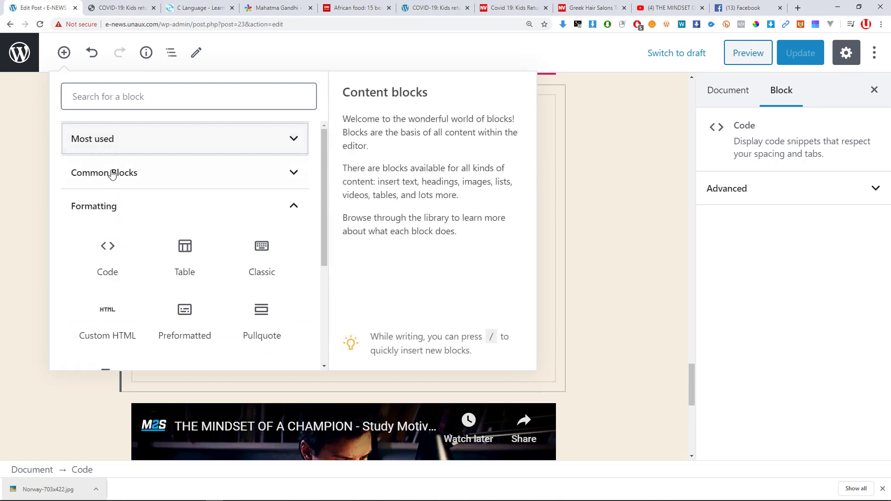
left_click(111, 179)
scroll(109, 222, "up", 1)
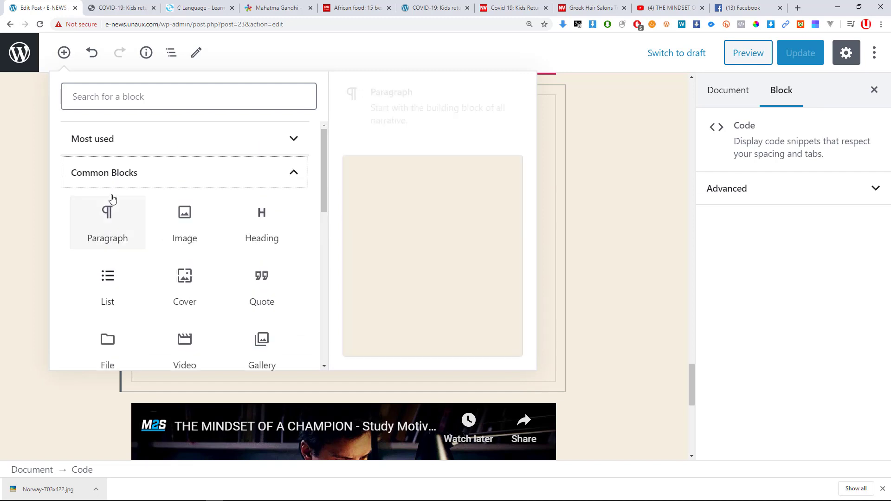
left_click(107, 183)
left_click(107, 205)
scroll(125, 268, "down", 1)
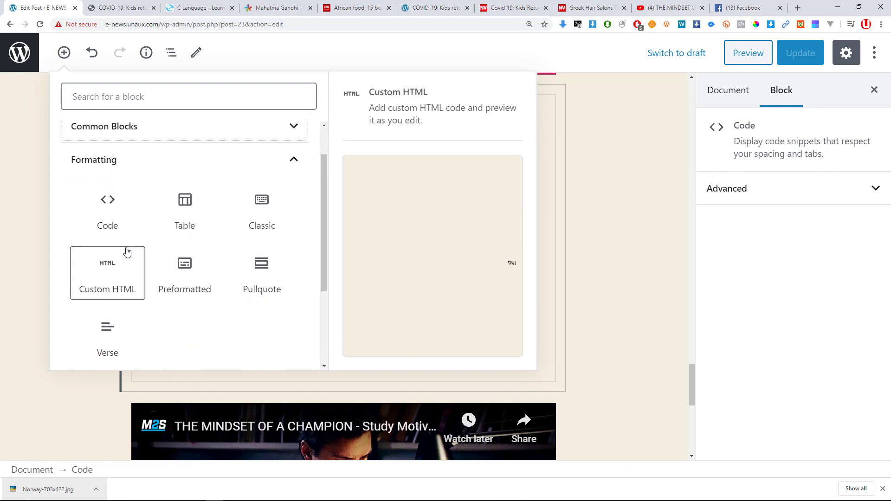
left_click(196, 216)
Create a table with 3 columns and 5 rows.
scroll(338, 302, "down", 3)
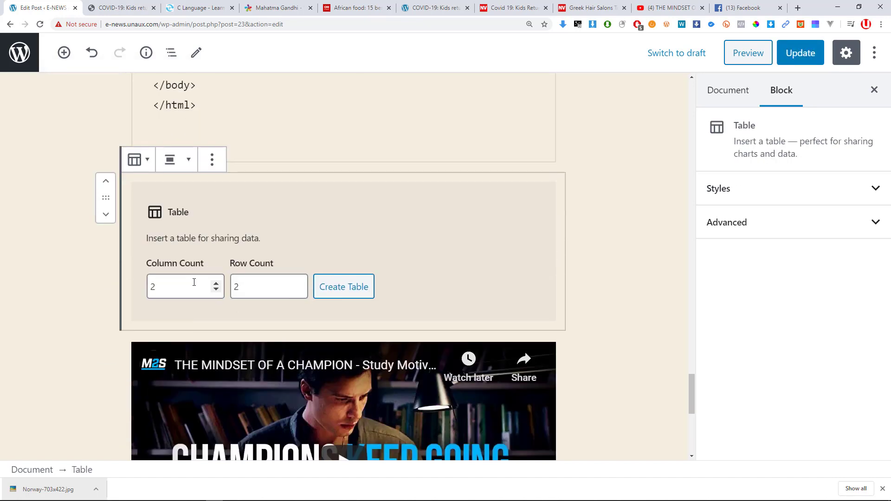
left_click(168, 284)
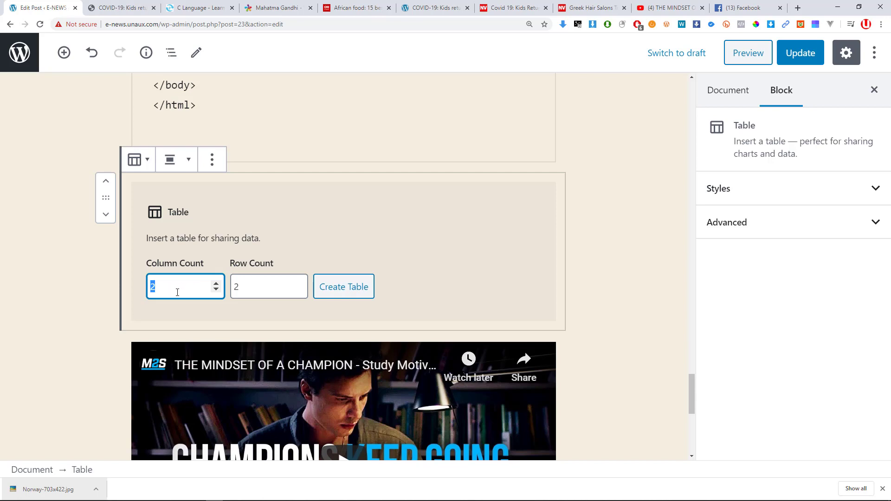
type("4")
key("Tab")
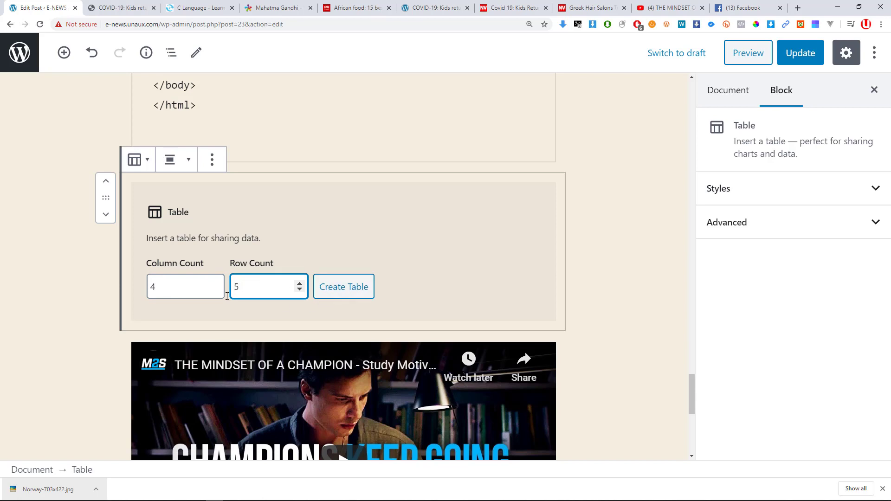
left_click_drag(160, 287, 144, 290)
type("3")
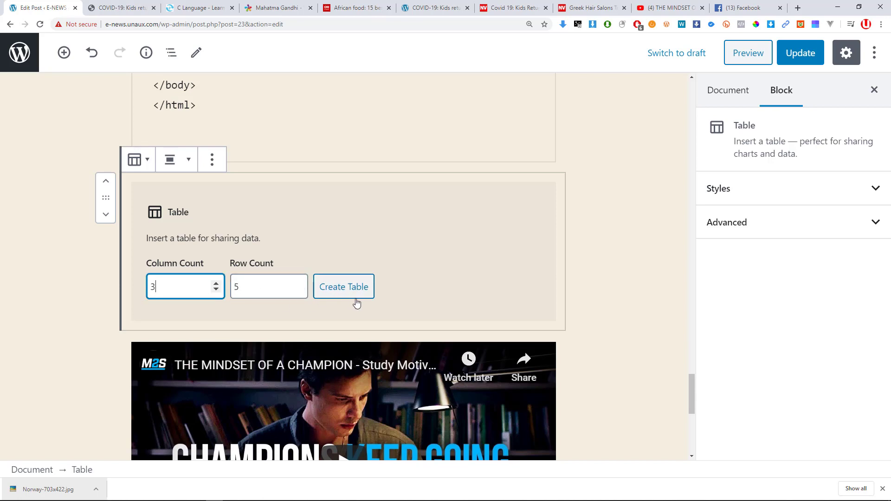
left_click(349, 290)
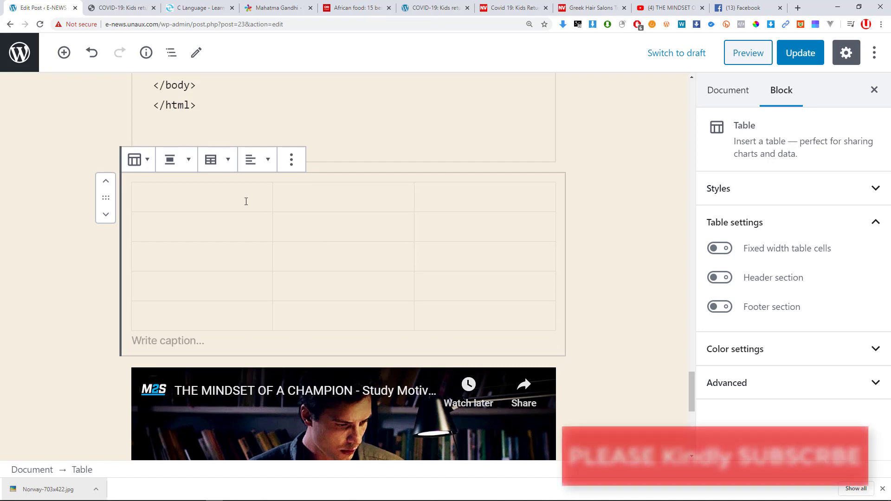
Enter headers ID, Name, Country and a first row with ID 1001, a name and Gambia.
left_click(246, 201)
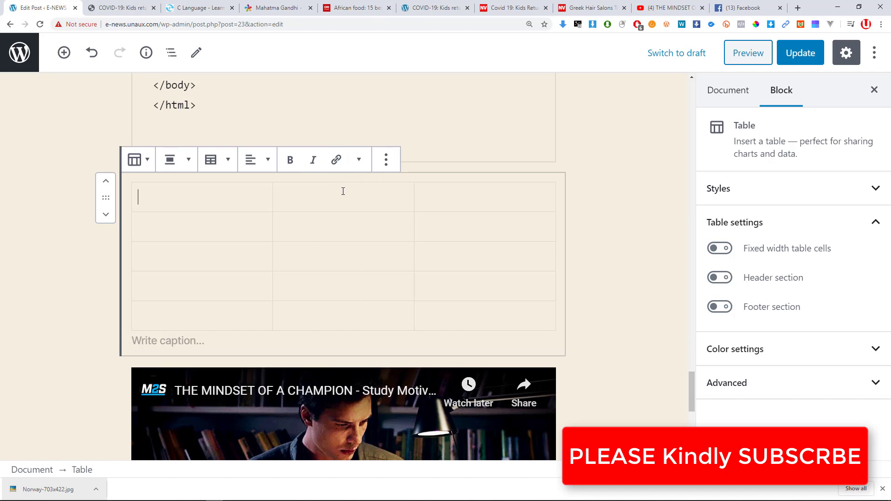
type("ID")
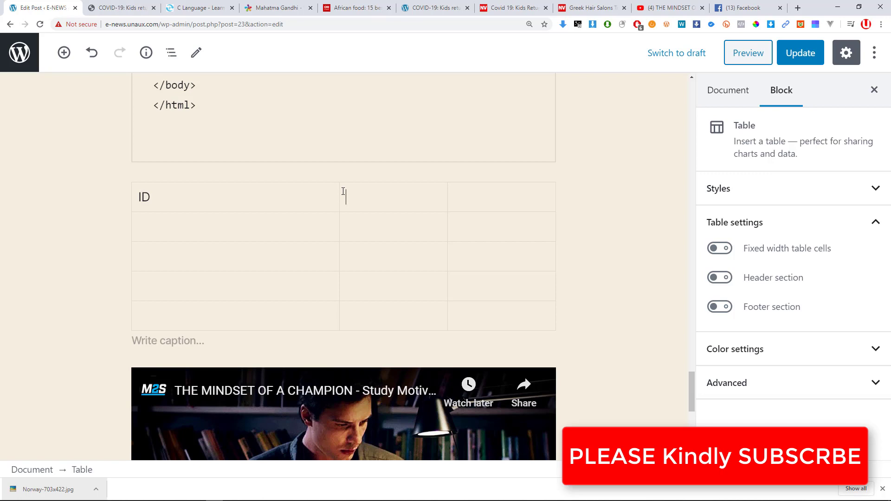
type("Name")
key("Tab")
type("Countey")
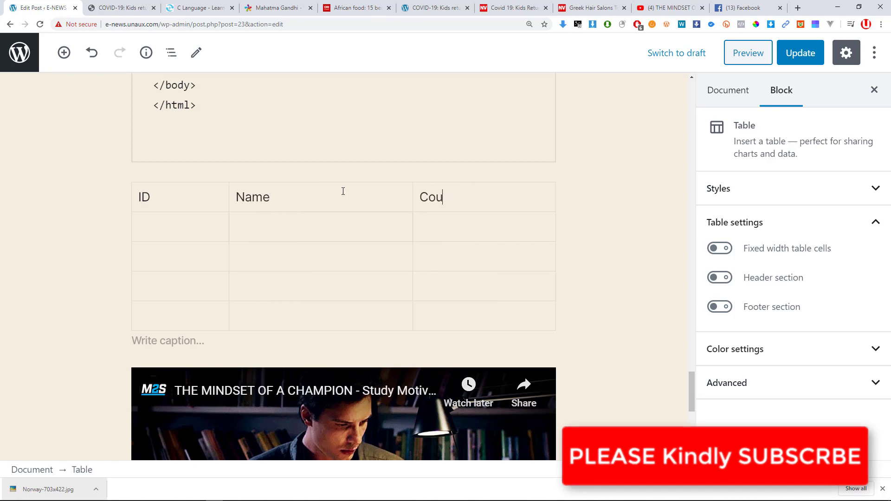
key("BackSpace")
key("BackSpace")
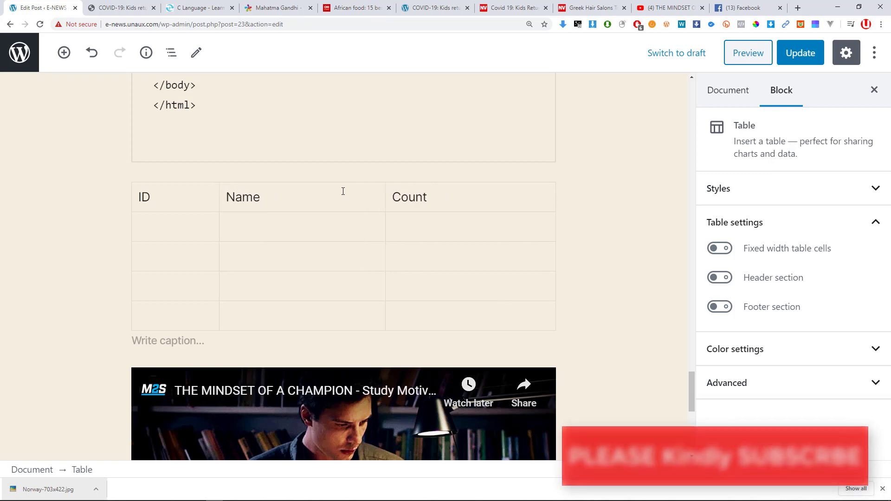
type("ry")
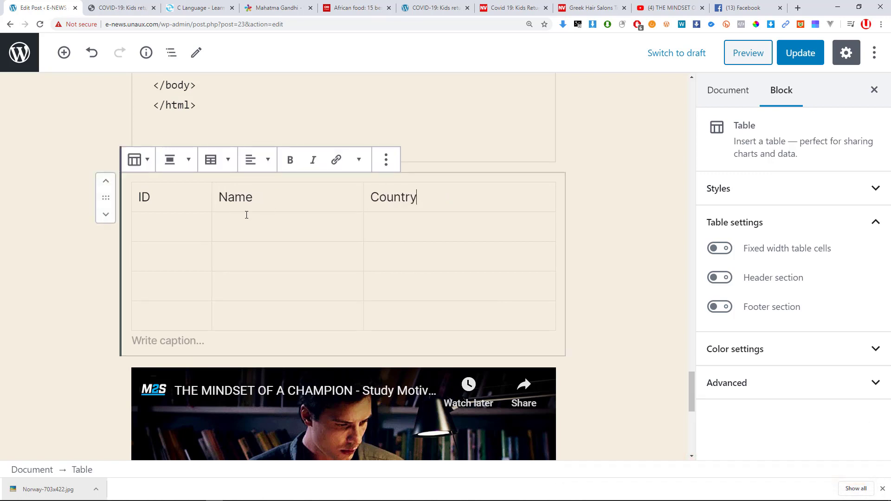
type("10010")
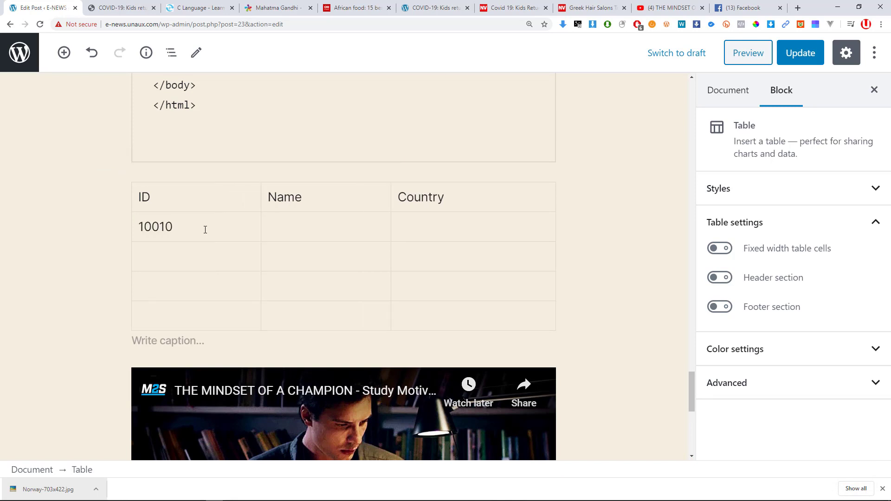
key("BackSpace")
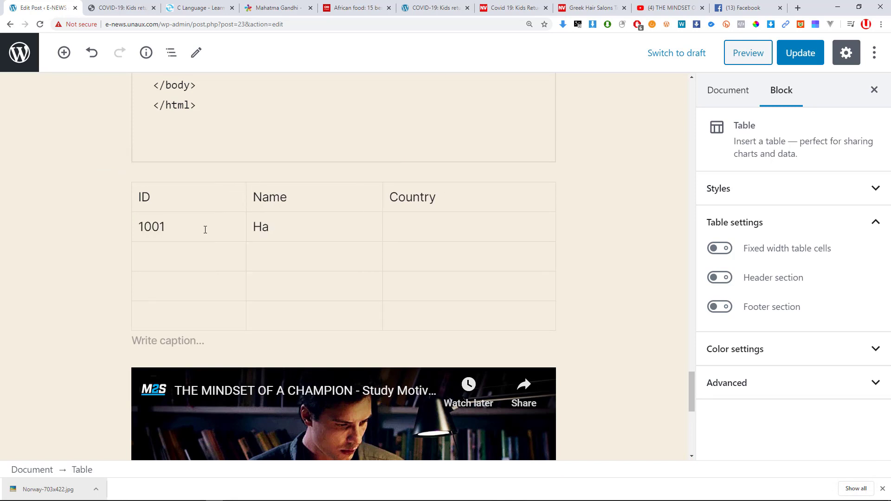
type("Haddy")
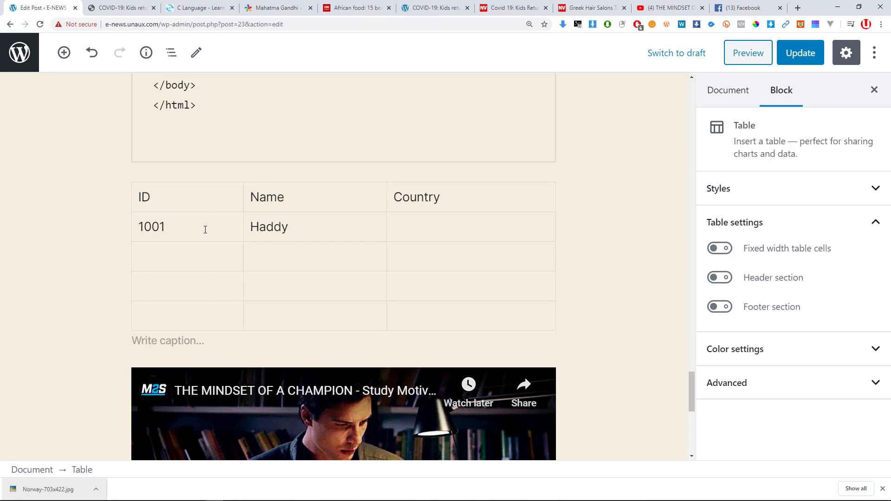
type("Gambia")
Add a second row with ID 1002, a name and Uganda, plus a '...' row.
scroll(205, 229, "up", 4)
scroll(260, 253, "down", 3)
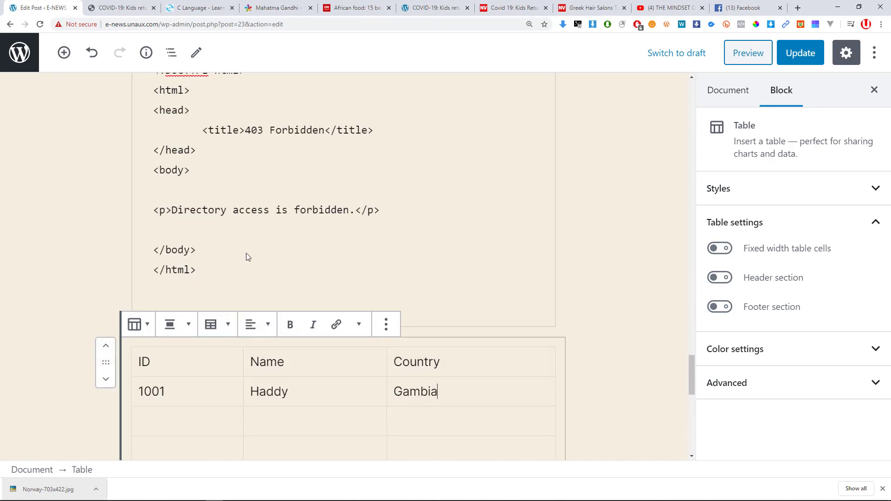
type("1002")
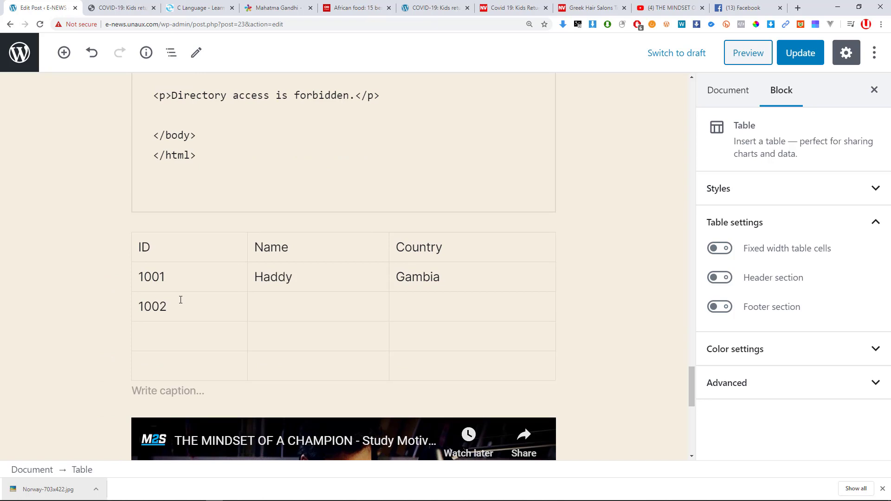
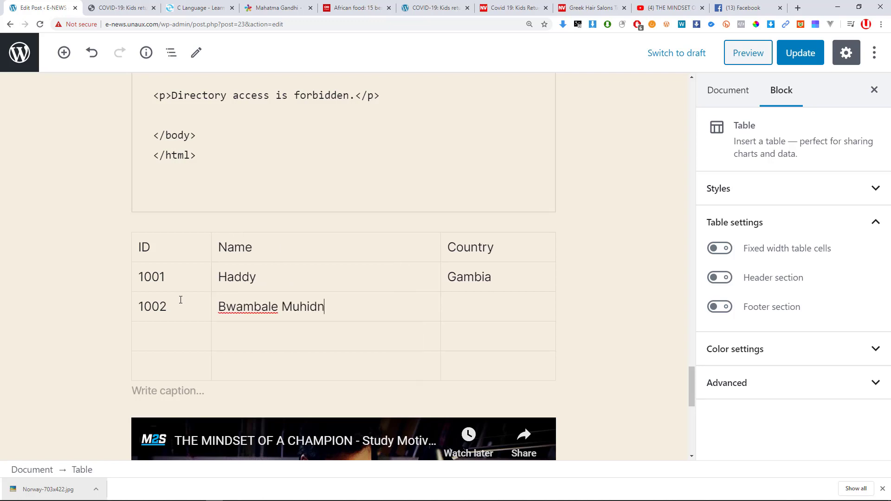
key("Tab")
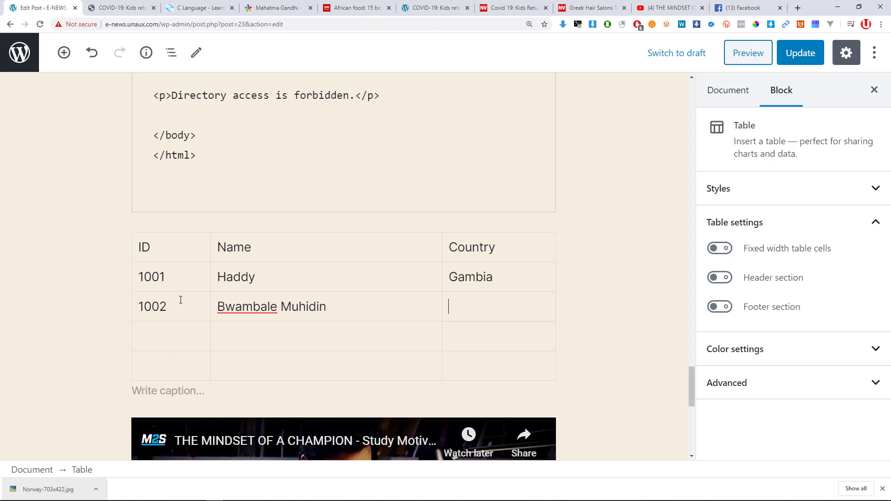
type("Uganda")
scroll(181, 299, "up", 2)
scroll(176, 282, "down", 4)
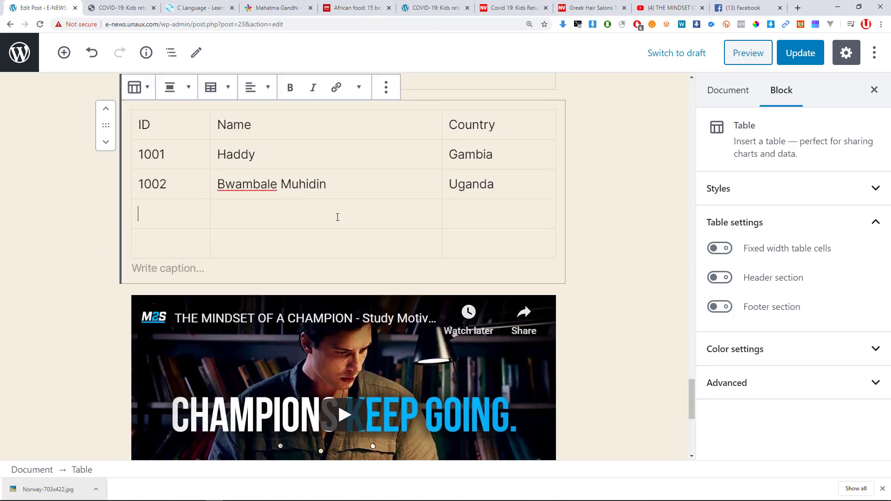
scroll(337, 218, "up", 1)
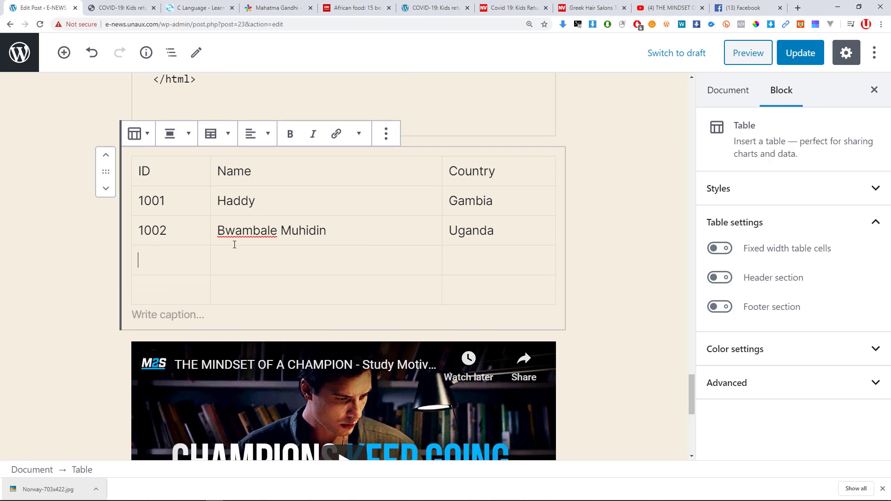
type("....")
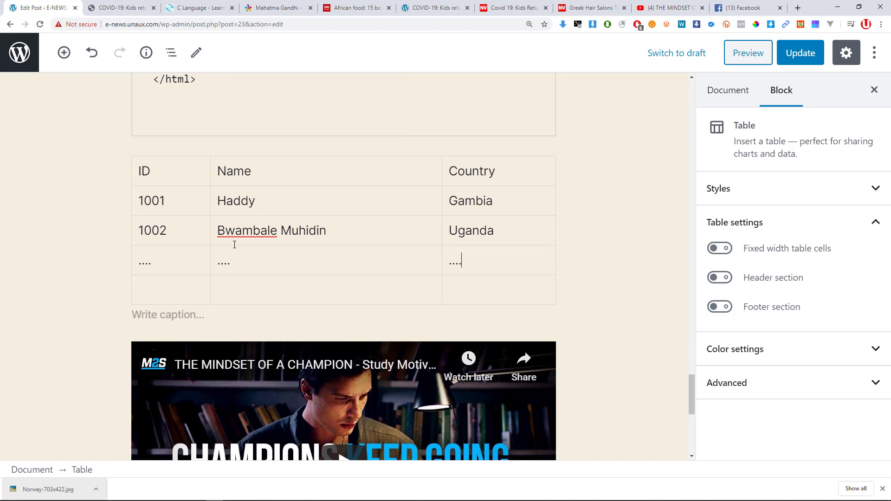
Bold the ID, Name and Country header words.
double_click(144, 172)
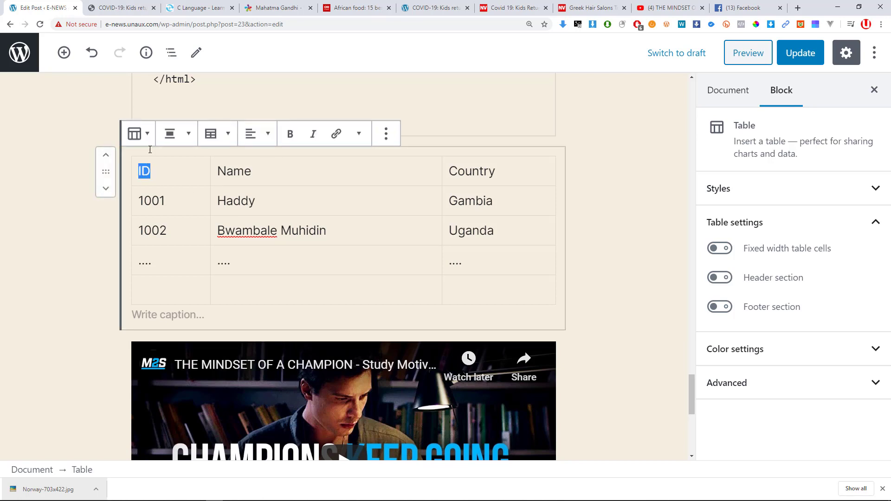
left_click(290, 134)
double_click(237, 171)
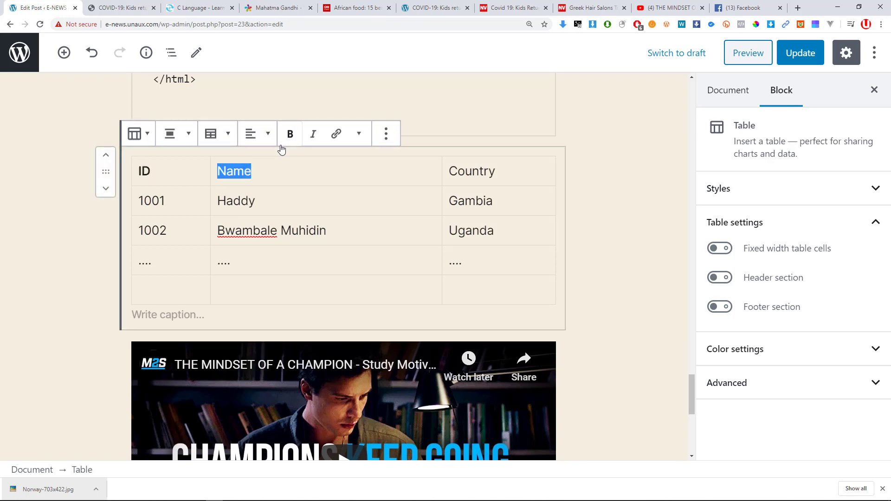
left_click(290, 135)
double_click(461, 179)
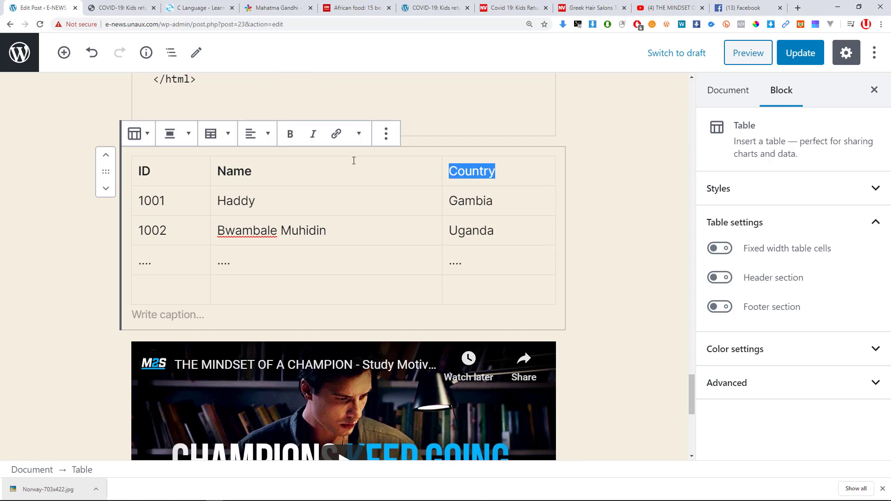
left_click(290, 135)
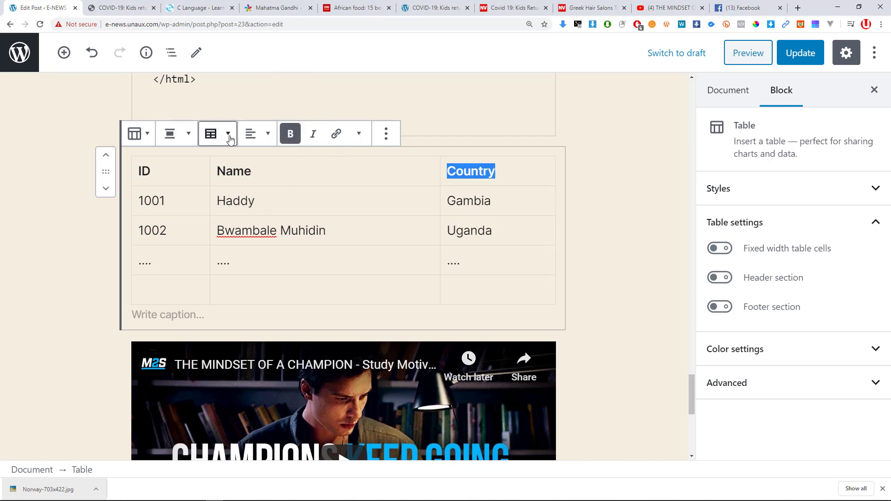
Open and close the table's row and column editing options without changes.
left_click(228, 138)
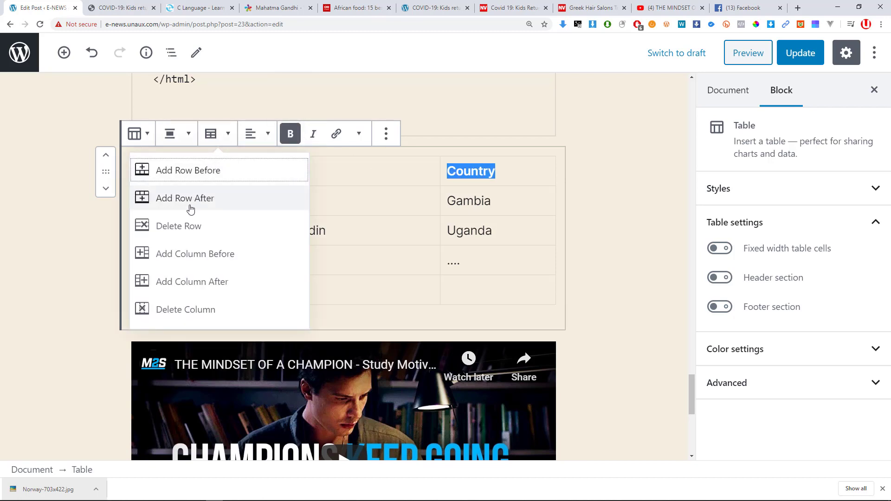
left_click(487, 300)
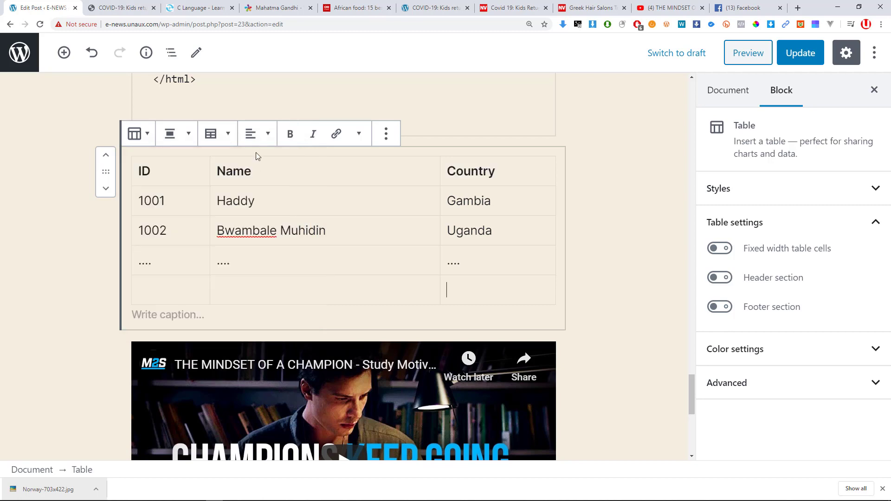
left_click(211, 134)
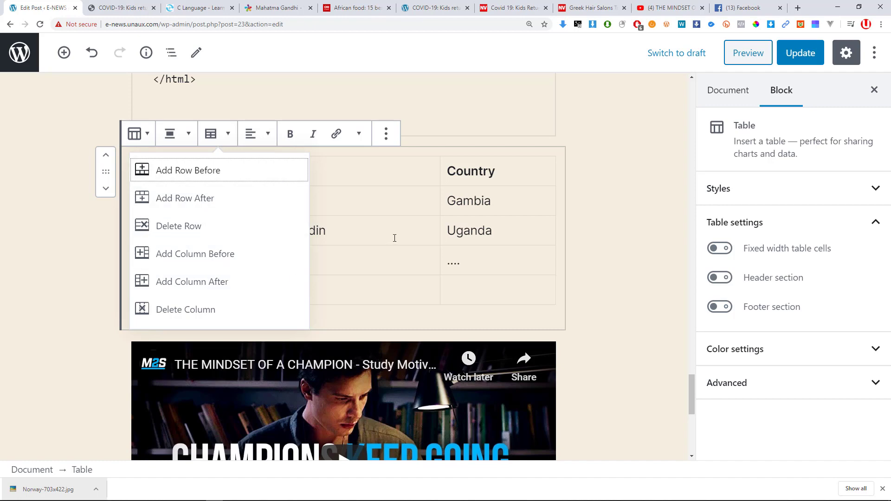
left_click(450, 258)
scroll(382, 296, "down", 5)
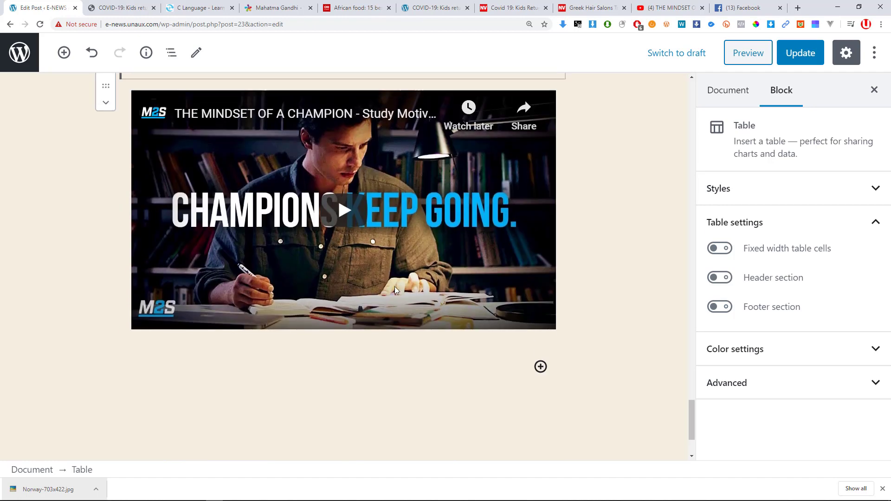
scroll(395, 286, "up", 5)
scroll(305, 229, "up", 1)
scroll(283, 222, "down", 6)
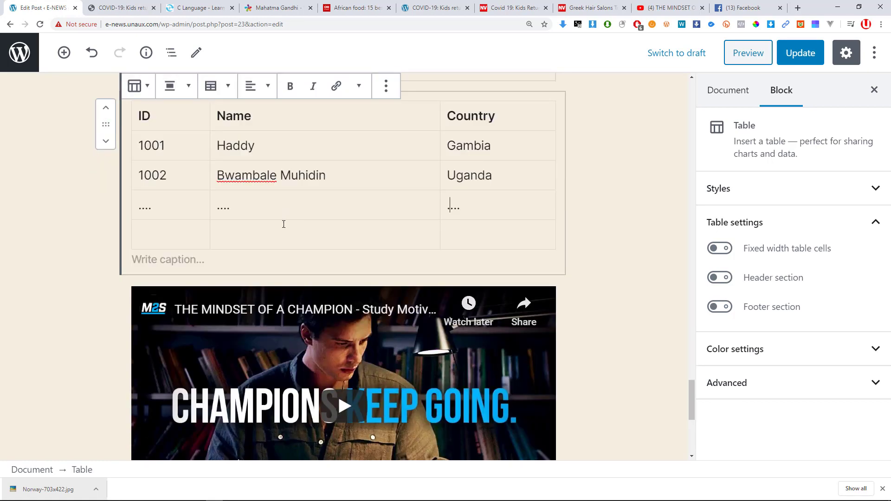
scroll(422, 230, "down", 3)
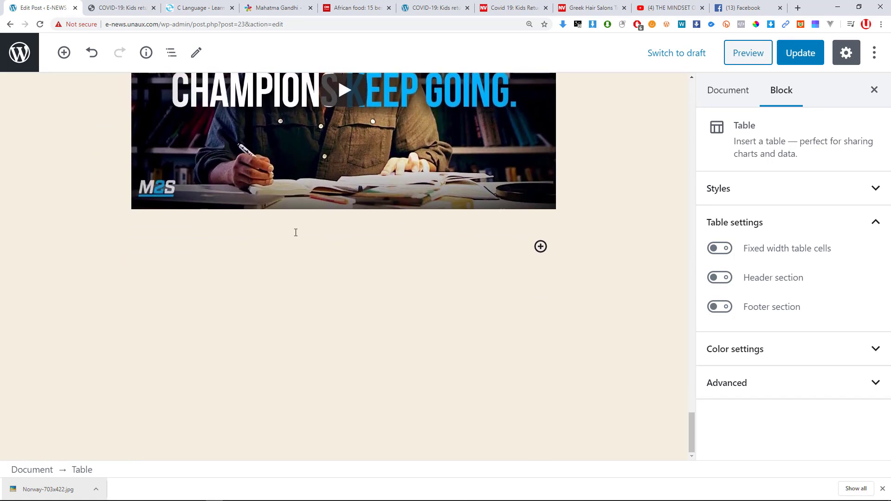
Add an empty paragraph under the video and insert a Formatting > Classic block there.
left_click(323, 244)
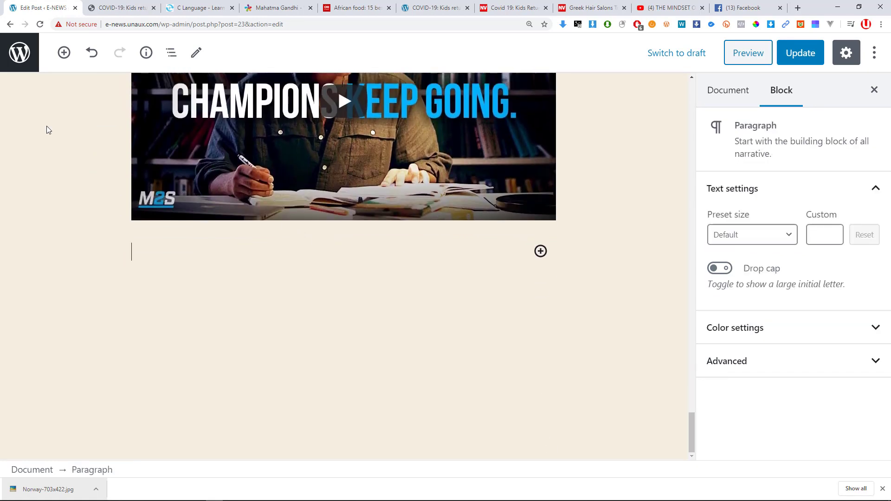
left_click(65, 52)
scroll(243, 279, "down", 3)
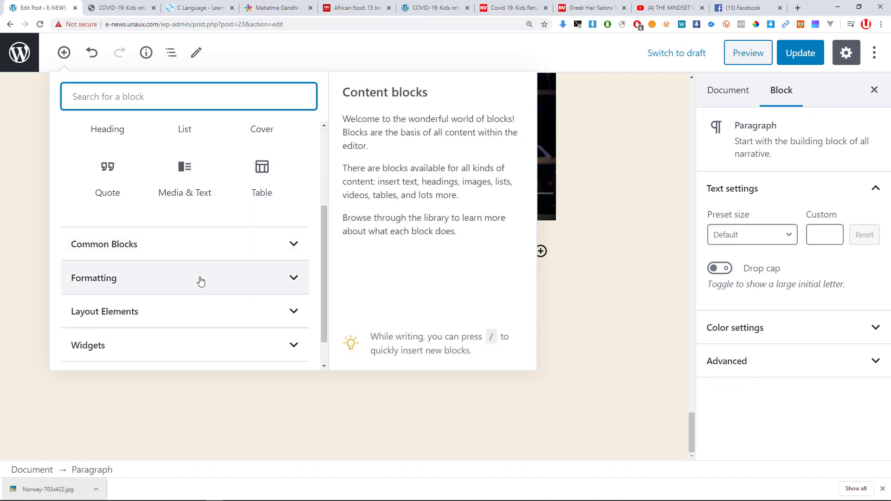
scroll(167, 251, "down", 1)
scroll(179, 235, "up", 2)
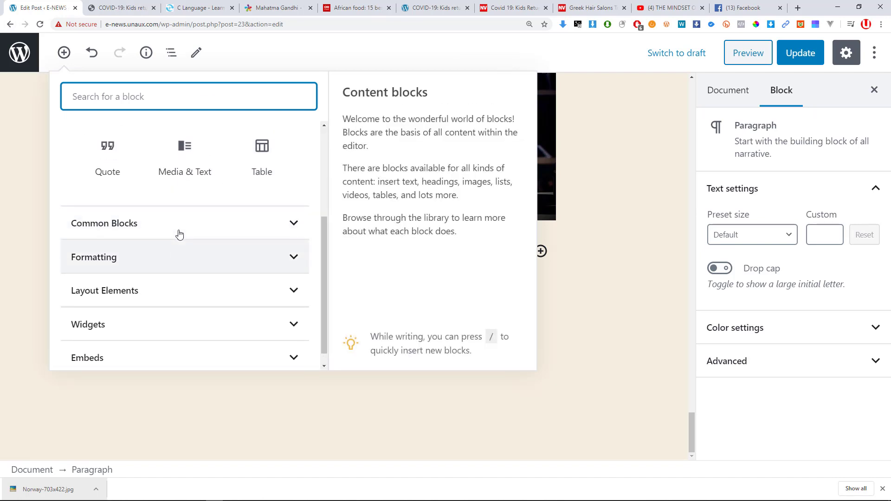
scroll(137, 195, "up", 2)
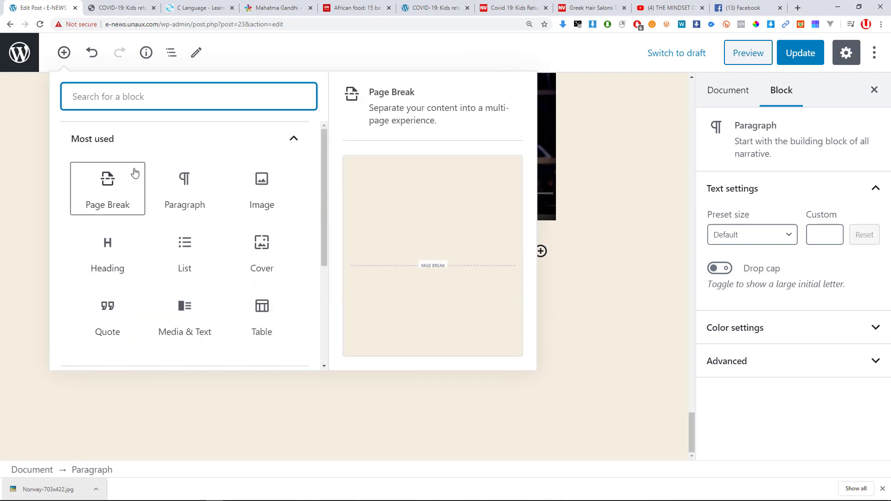
left_click(177, 147)
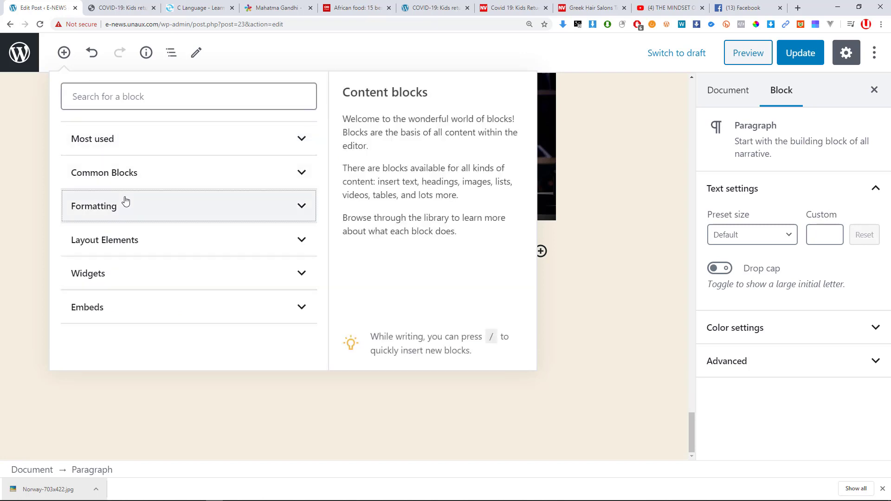
left_click(127, 203)
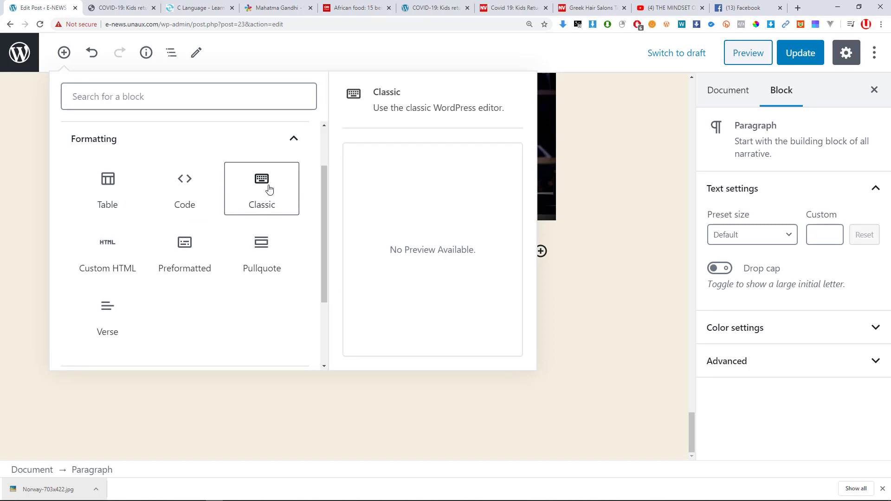
left_click(267, 191)
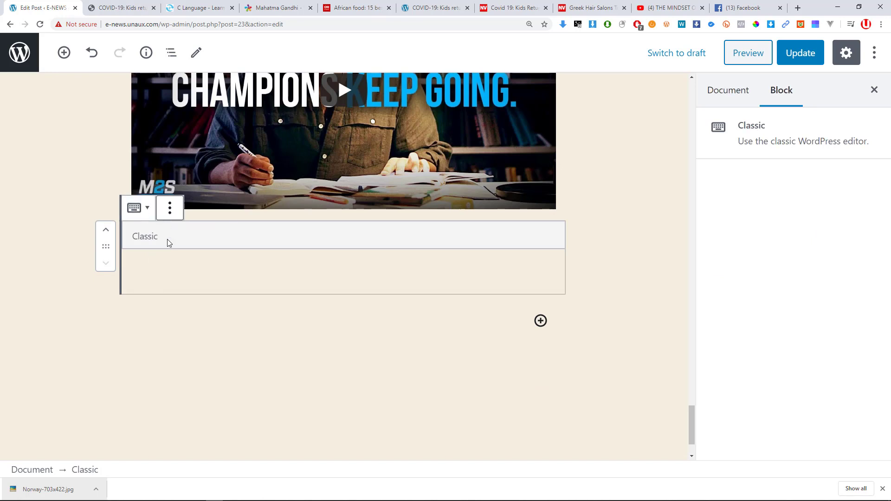
Type 'this' into the Classic block.
left_click(170, 207)
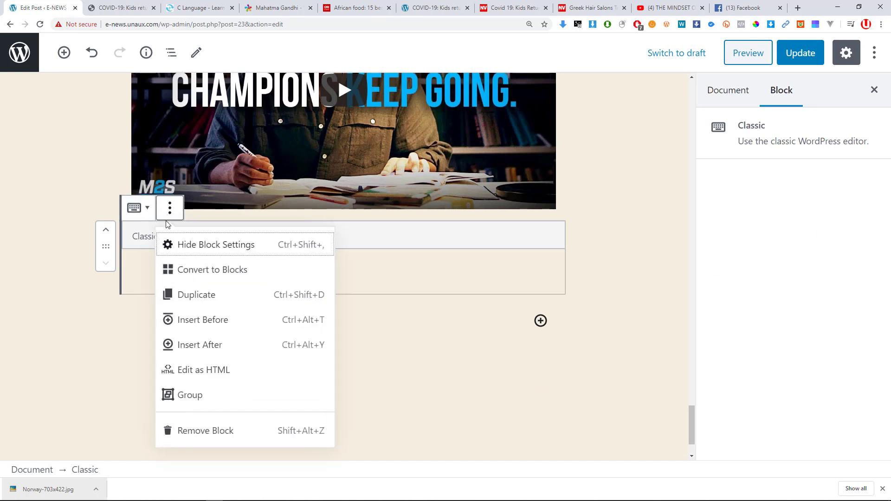
left_click(143, 269)
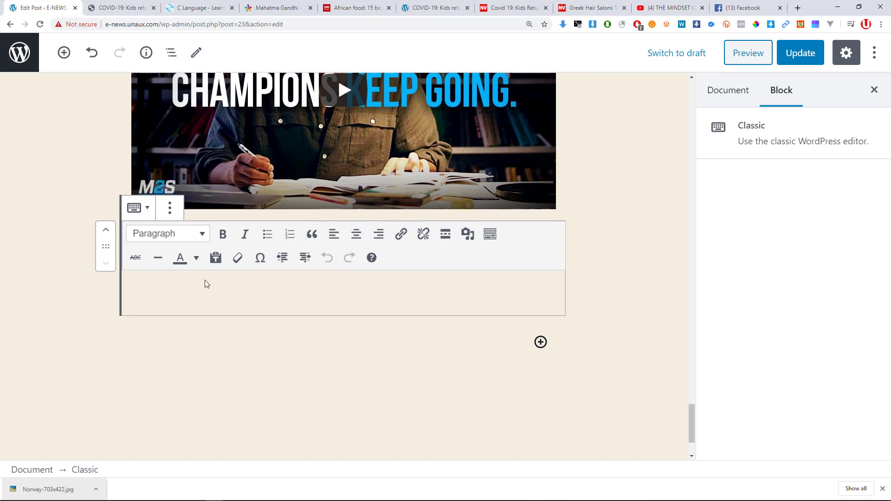
type("t")
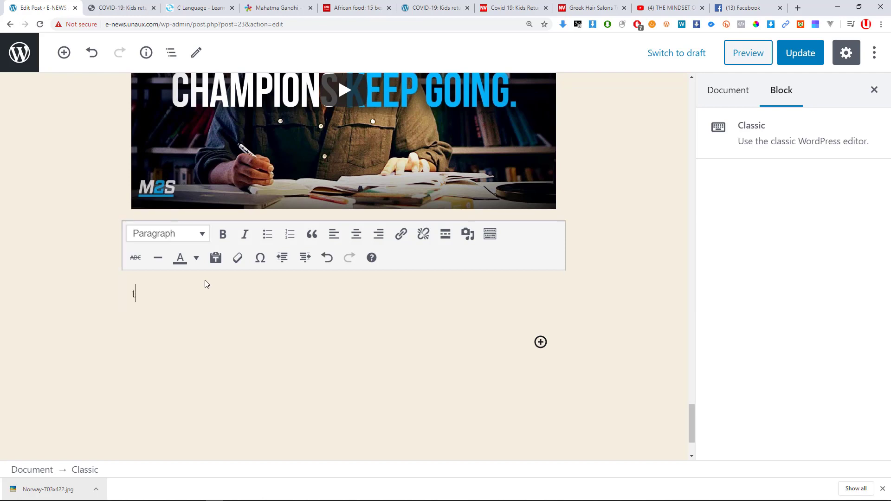
type("his")
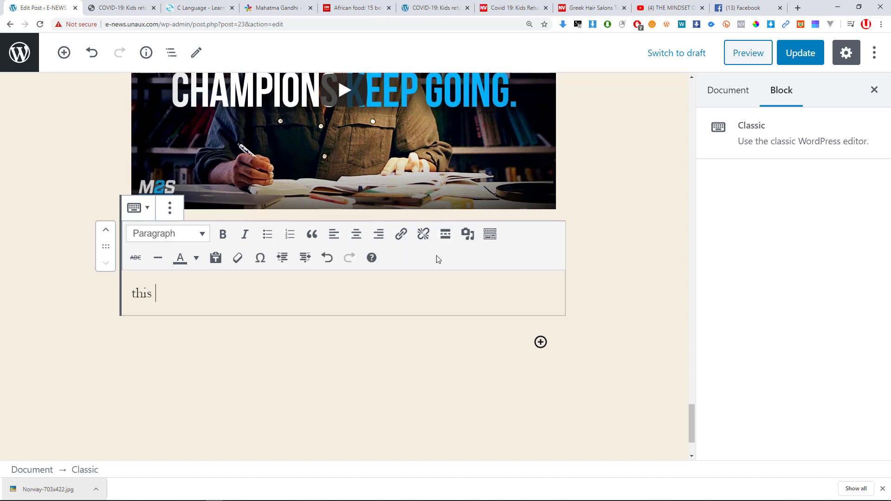
Colour the letter h in 'this' red using Text color.
left_click_drag(174, 289, 136, 291)
left_click(142, 291)
left_click(196, 259)
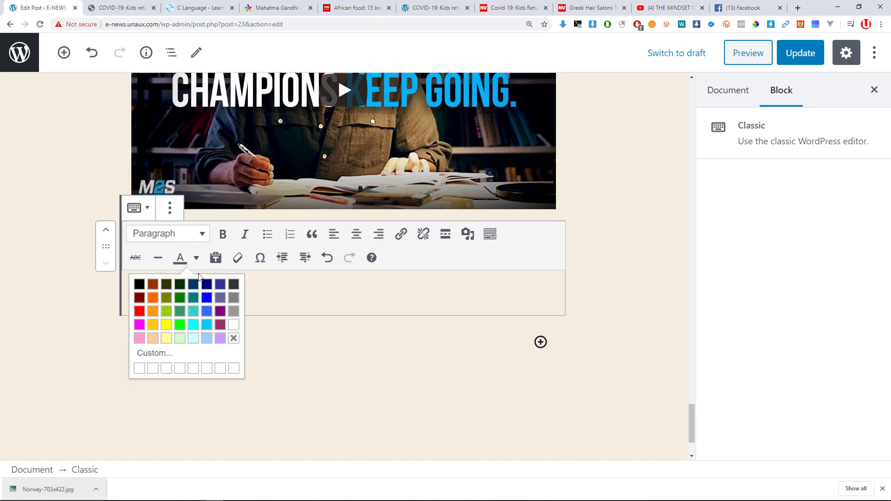
left_click(141, 313)
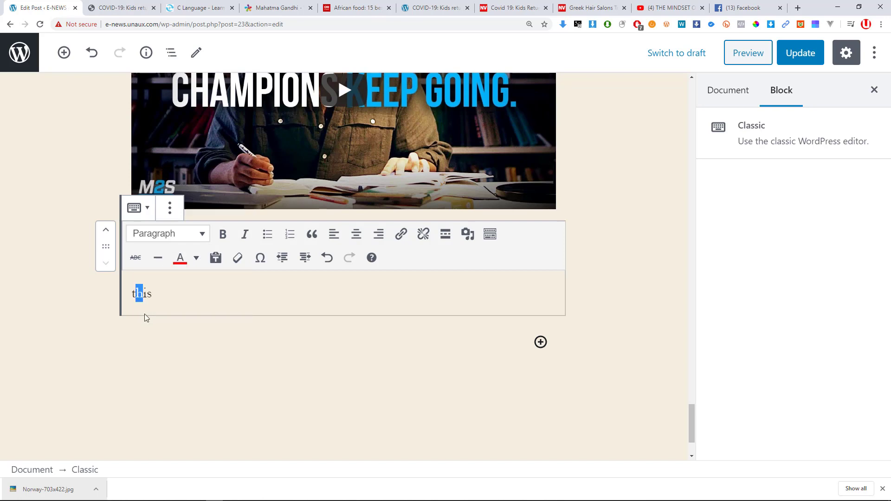
left_click(207, 325)
left_click(198, 253)
left_click(163, 320)
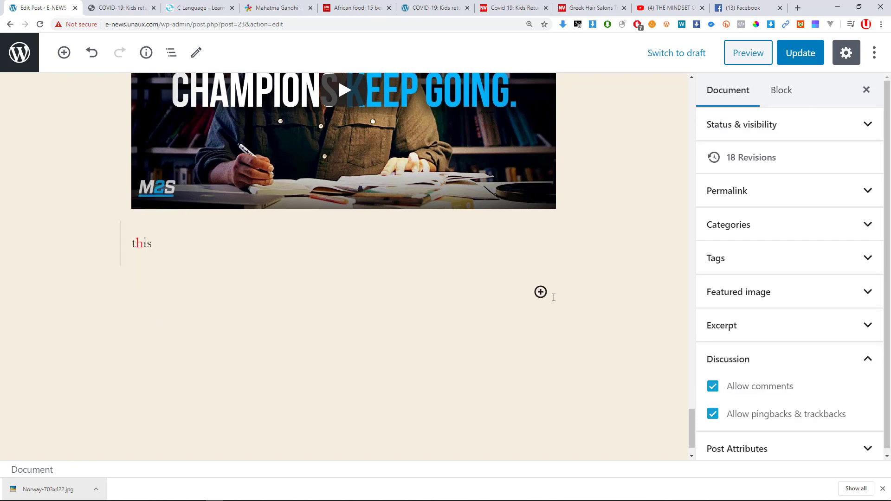
Open the block inserter with Most used collapsed and Formatting expanded.
left_click(64, 52)
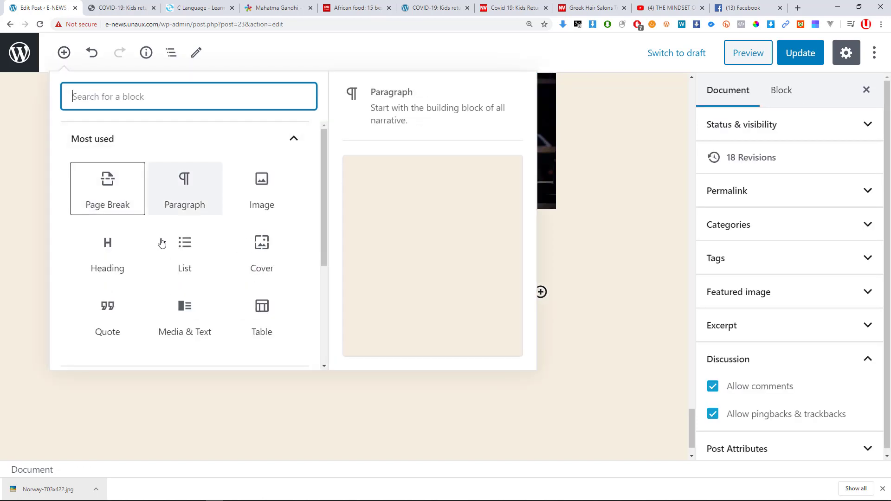
scroll(162, 242, "down", 3)
scroll(163, 238, "up", 3)
left_click(114, 138)
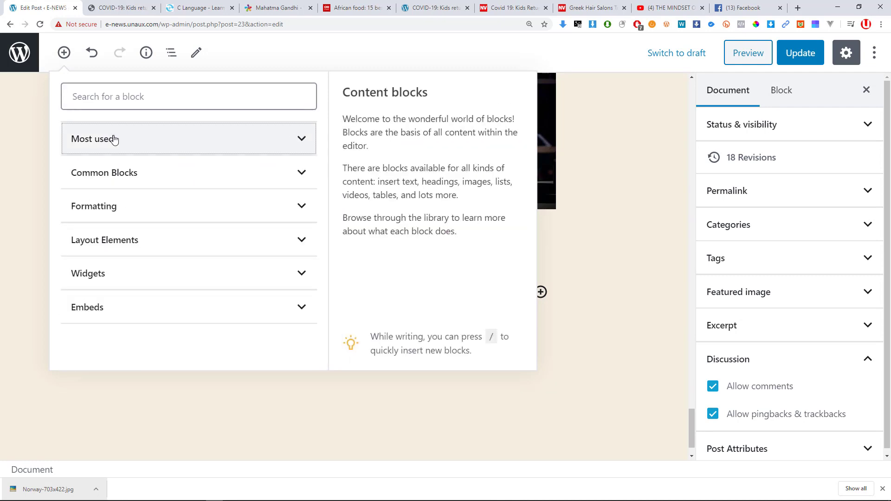
left_click(115, 205)
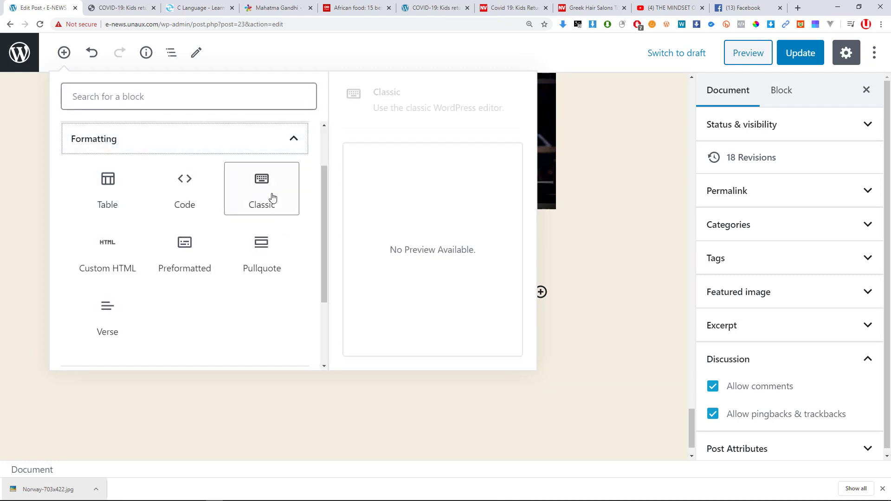
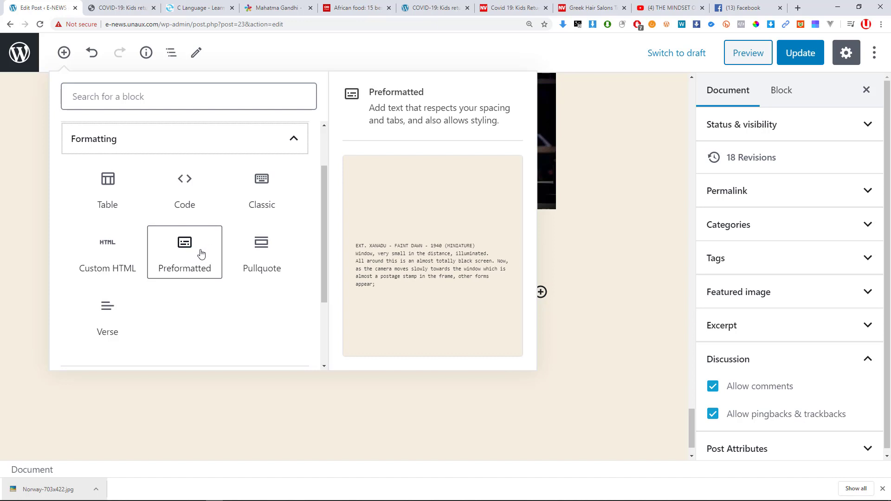
Insert an empty Pullquote block, then select the Maya Angelou quote on the BrainyQuote page.
left_click(269, 250)
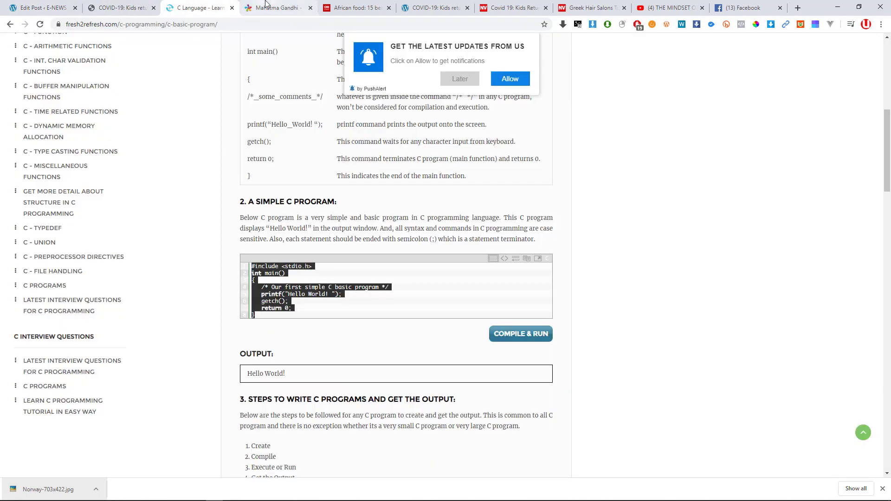
left_click_drag(277, 7, 122, 8)
scroll(257, 273, "down", 4)
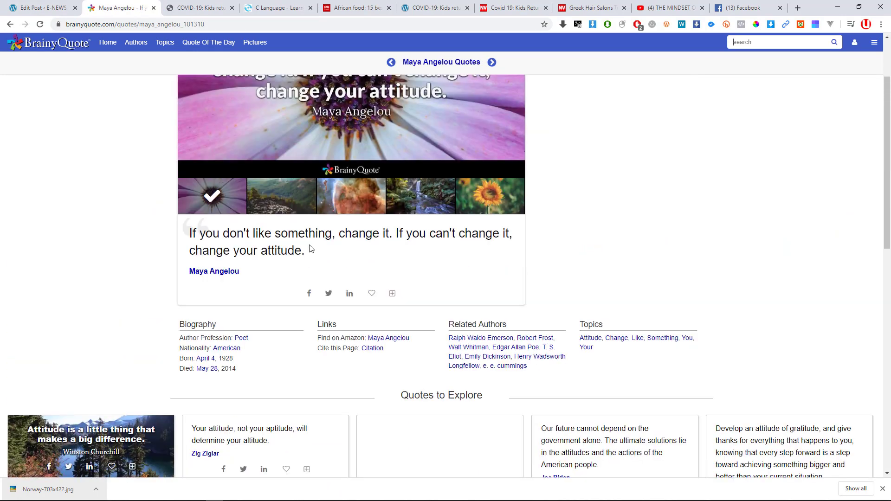
left_click_drag(310, 249, 178, 229)
key("super+c")
Paste the copied Maya Angelou quote into the pullquote's quote field.
left_click(64, 5)
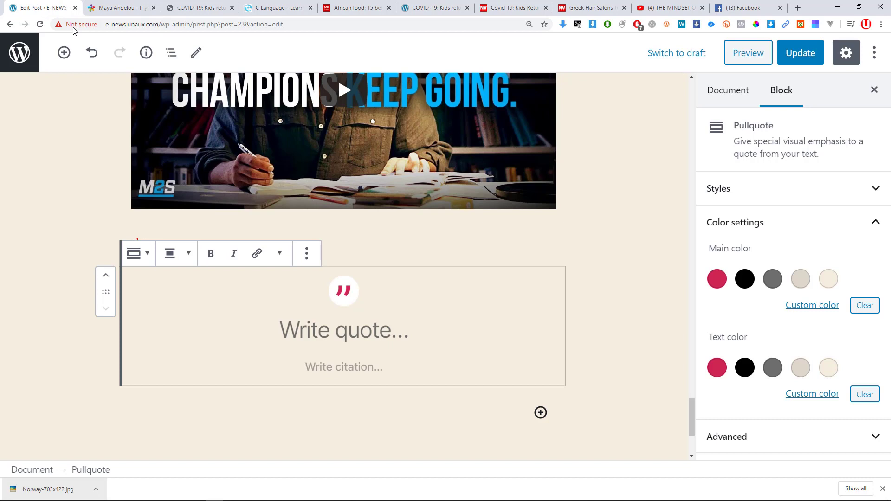
right_click(290, 299)
left_click(261, 327)
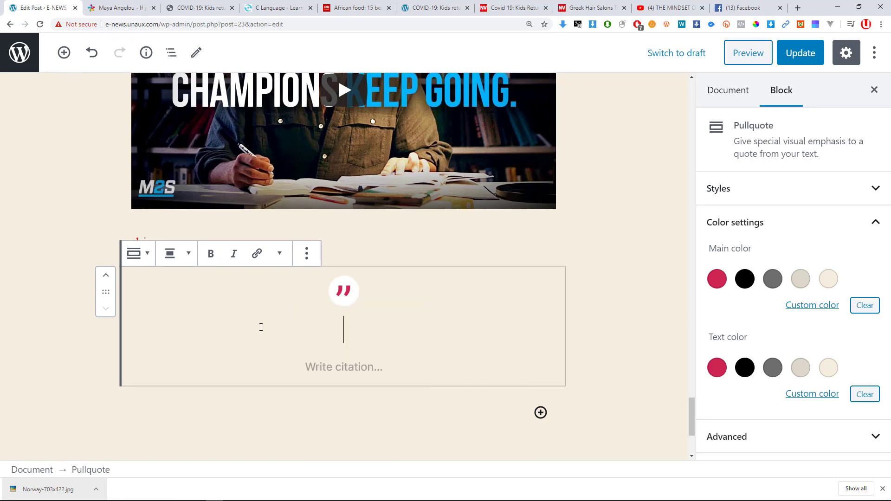
right_click(344, 333)
left_click(384, 414)
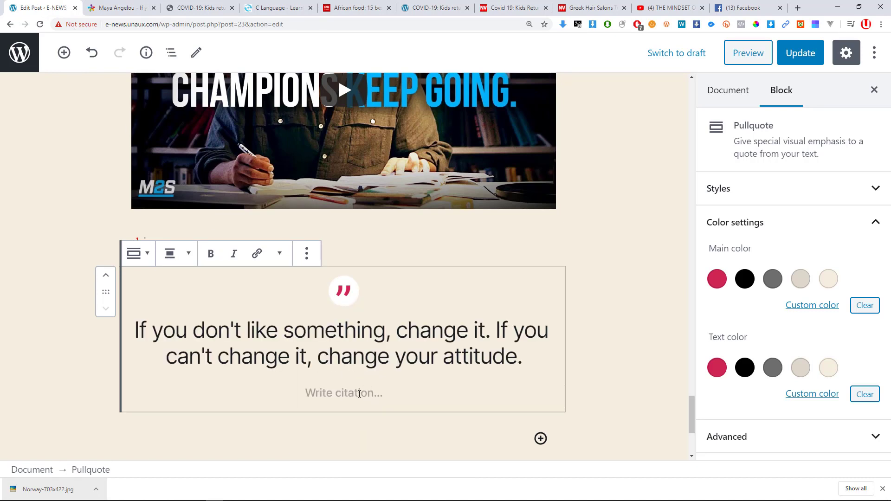
Add 'Maya Angelou' as the pullquote's citation.
key("ctrl+Tab")
left_click(367, 271)
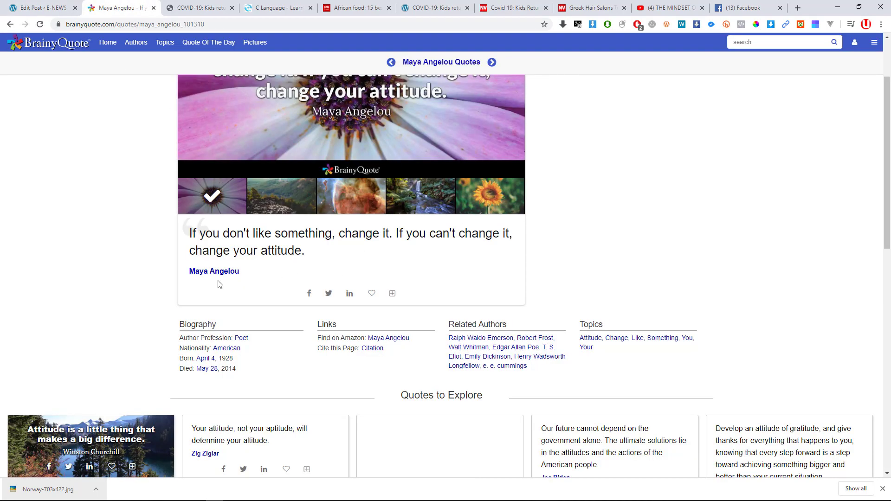
left_click(60, 4)
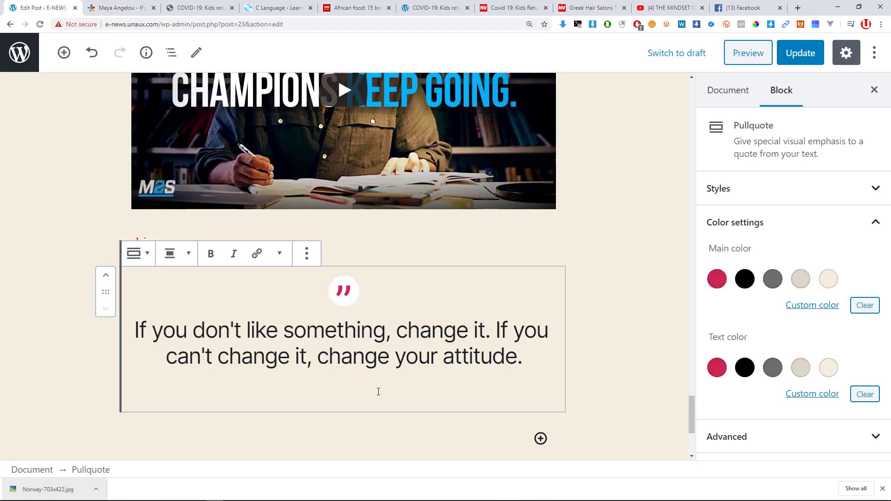
right_click(350, 389)
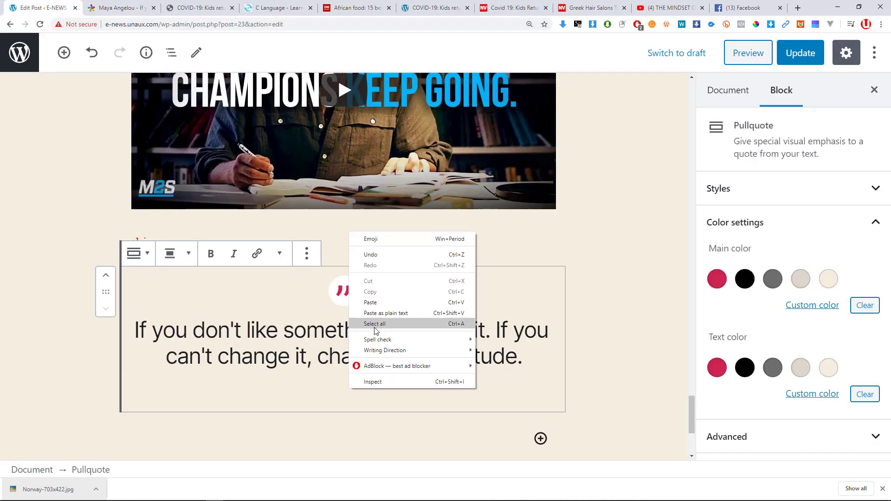
left_click(374, 314)
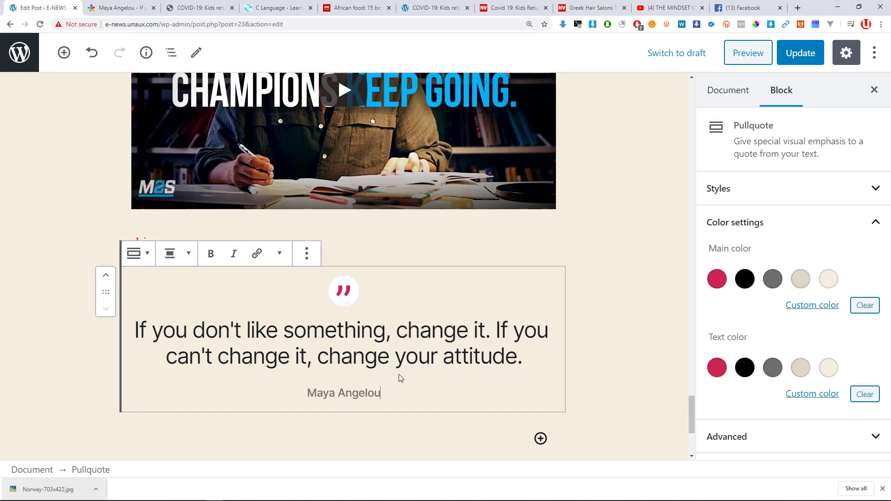
Update the post and switch to the live post in Firefox.
scroll(508, 295, "down", 2)
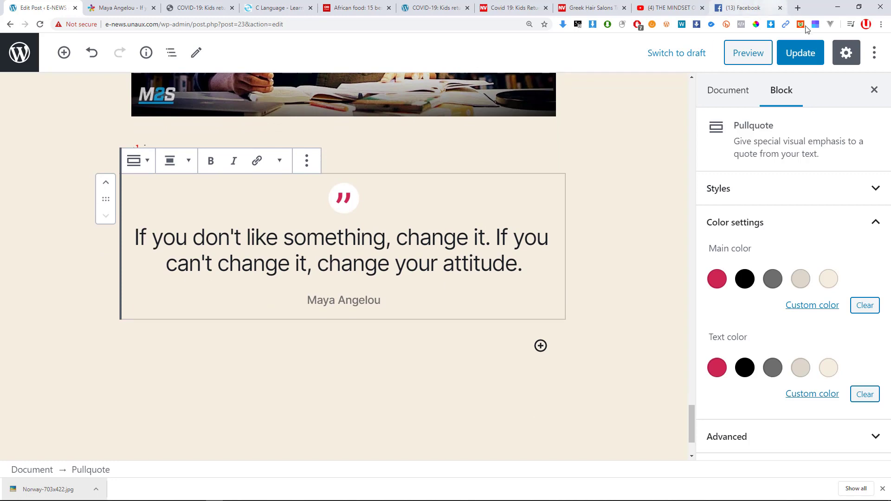
left_click(793, 53)
key("alt+Tab")
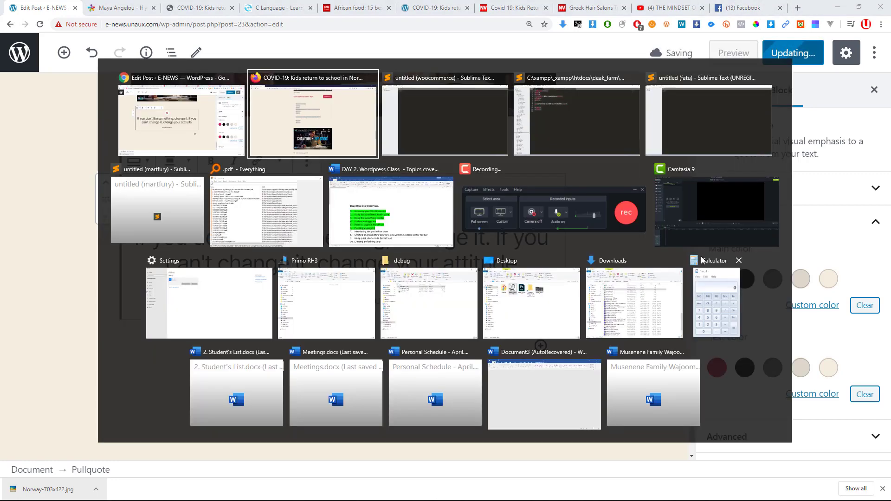
key("alt+Tab")
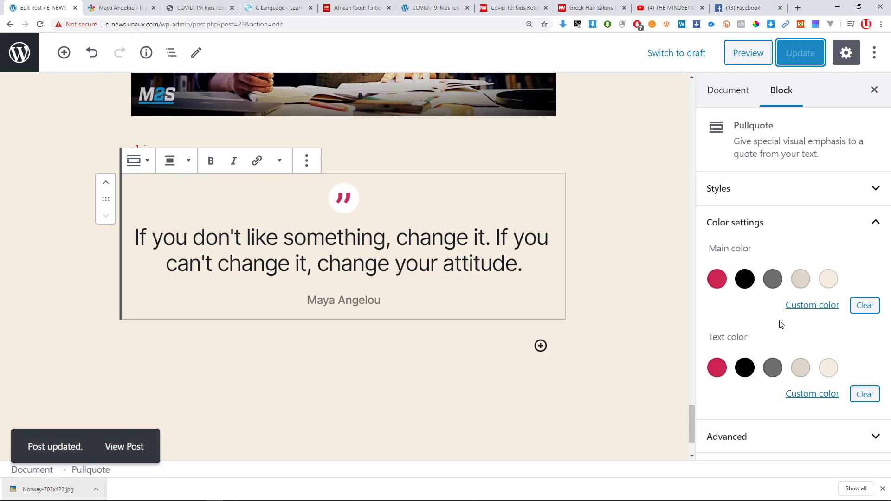
key("alt+Tab")
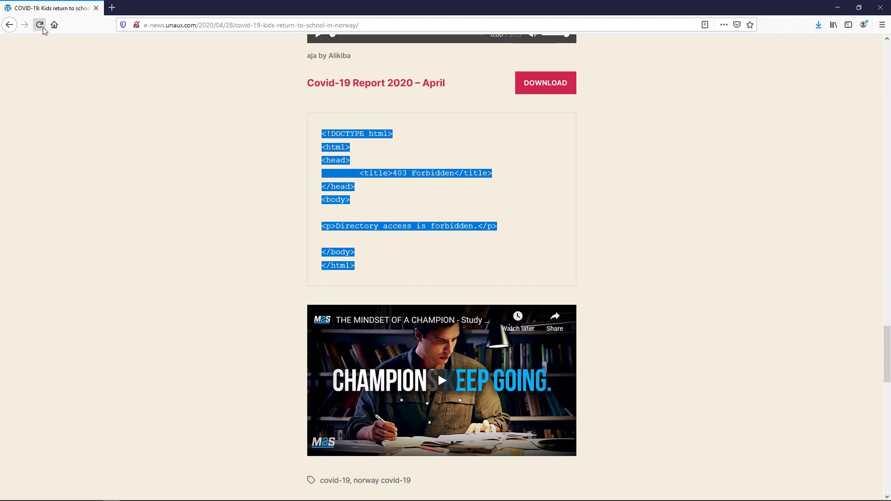
scroll(477, 305, "down", 4)
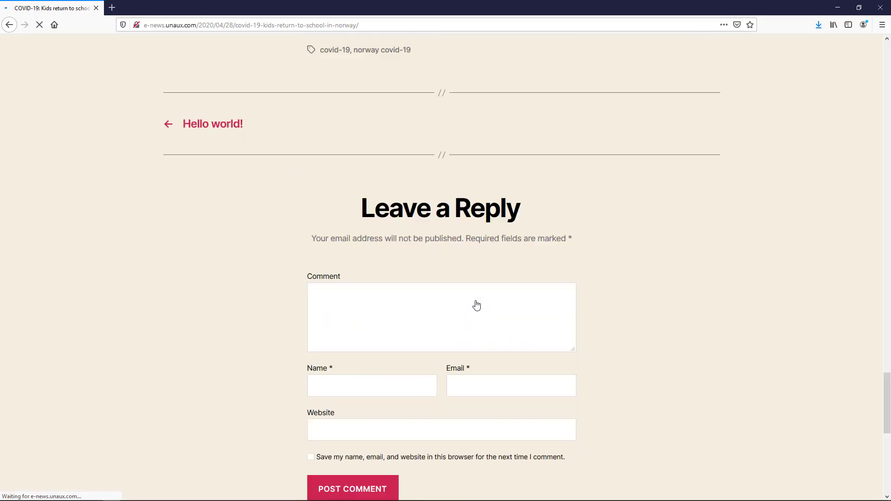
scroll(488, 248, "down", 7)
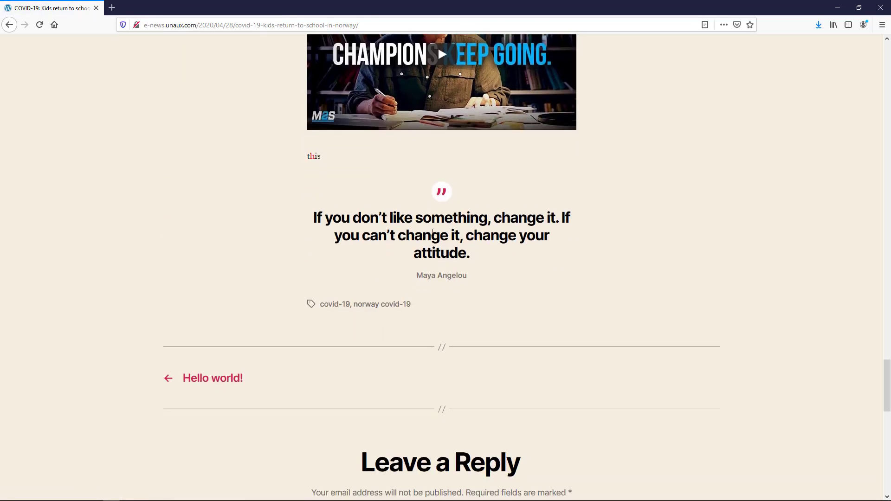
scroll(446, 251, "up", 9)
scroll(461, 245, "down", 8)
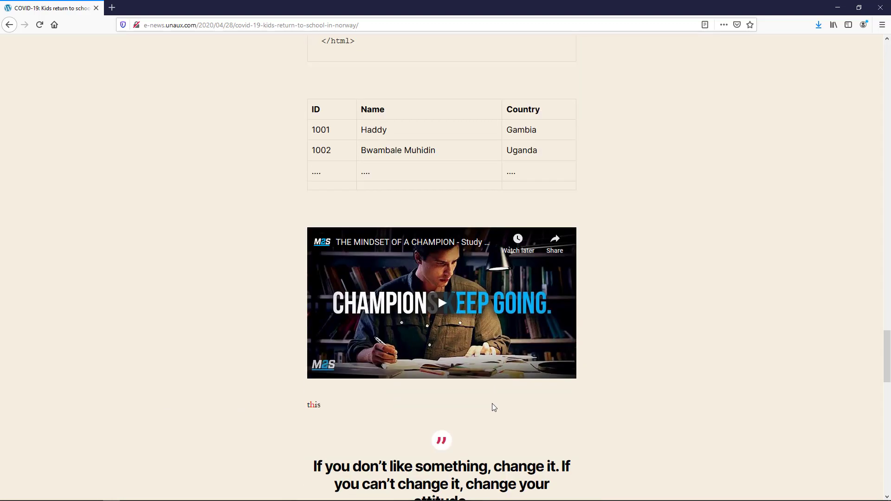
scroll(468, 338, "up", 10)
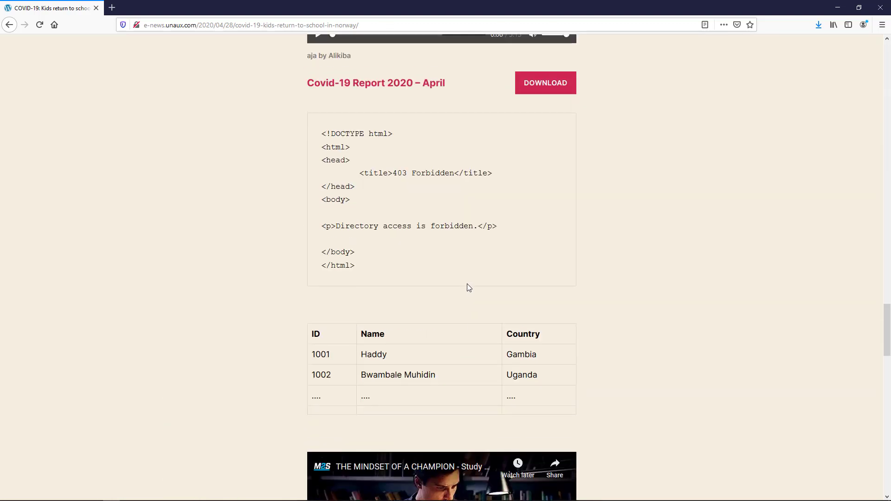
scroll(396, 283, "down", 7)
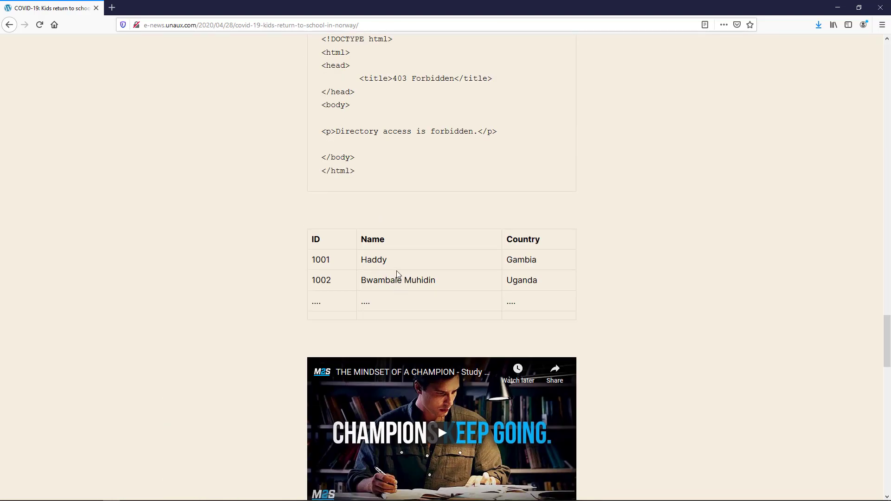
scroll(470, 273, "up", 11)
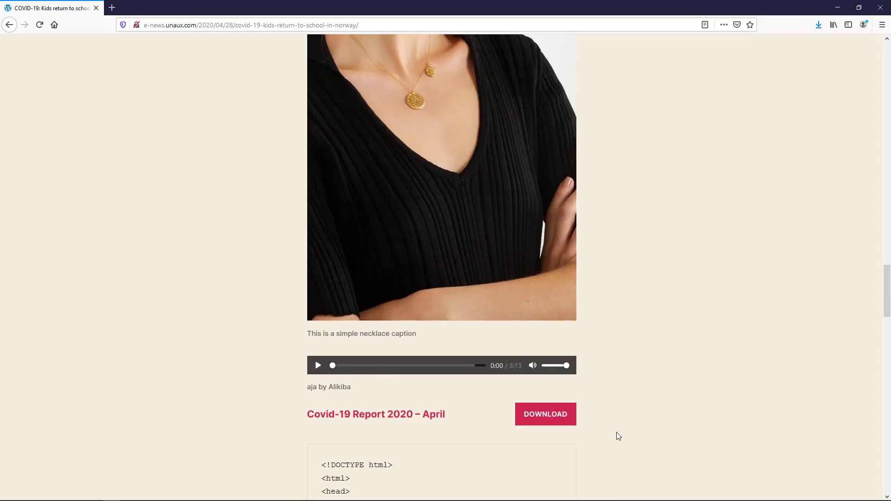
scroll(549, 422, "up", 10)
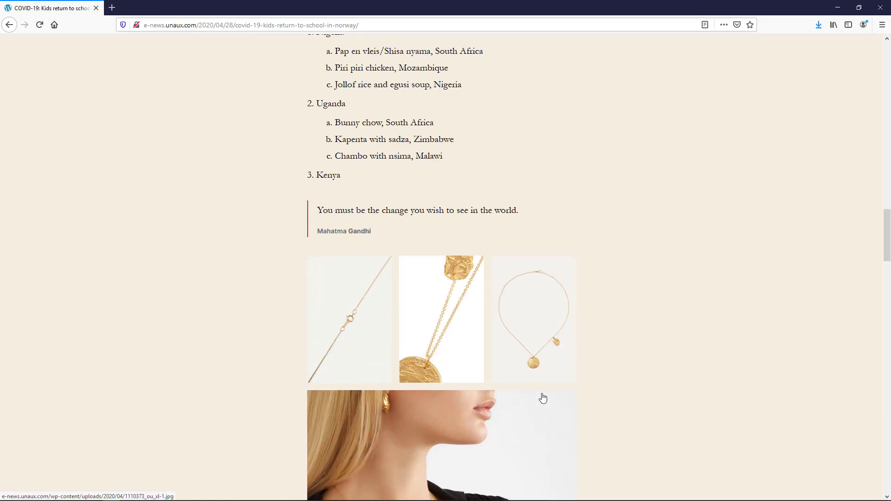
scroll(541, 398, "down", 4)
scroll(430, 190, "up", 8)
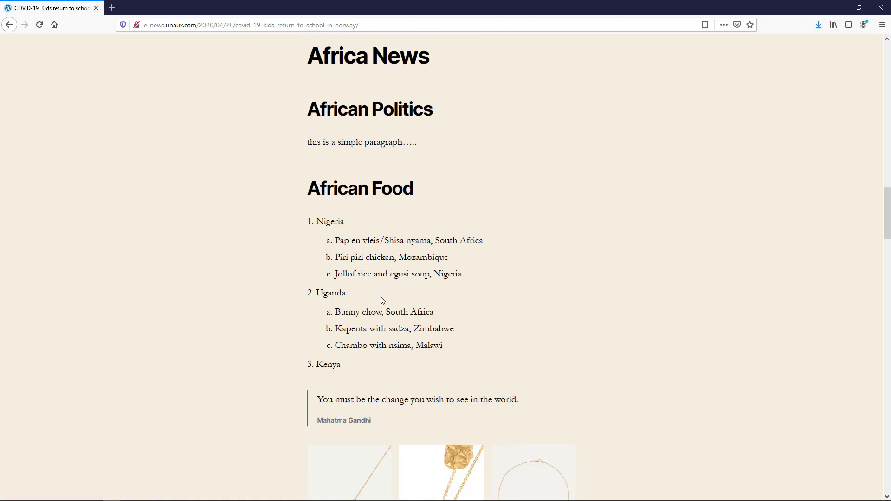
scroll(350, 209, "up", 9)
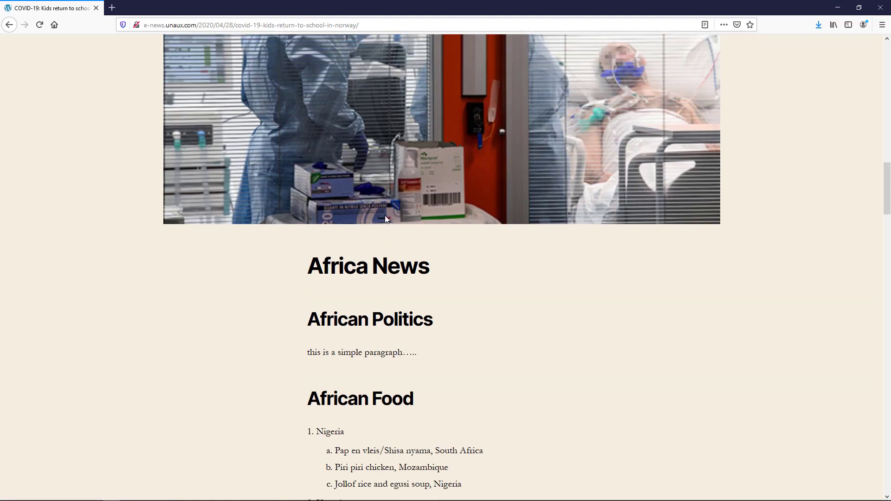
scroll(367, 225, "up", 5)
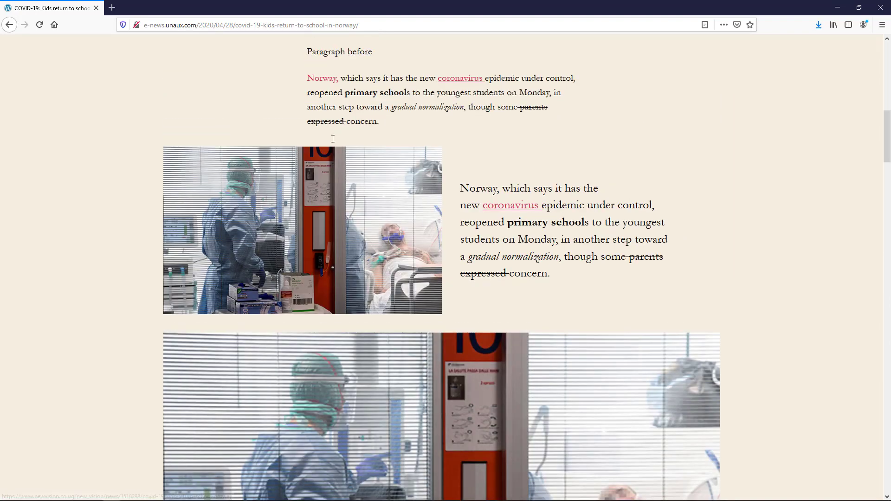
scroll(337, 224, "up", 5)
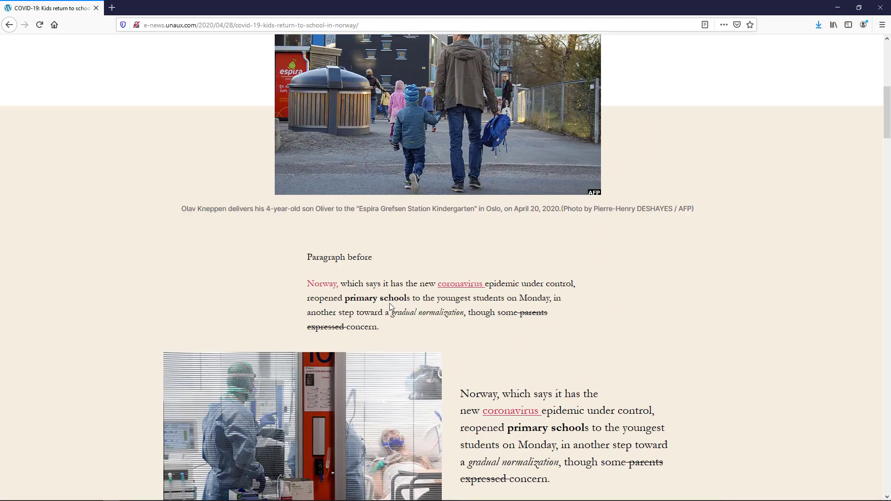
scroll(375, 325, "up", 3)
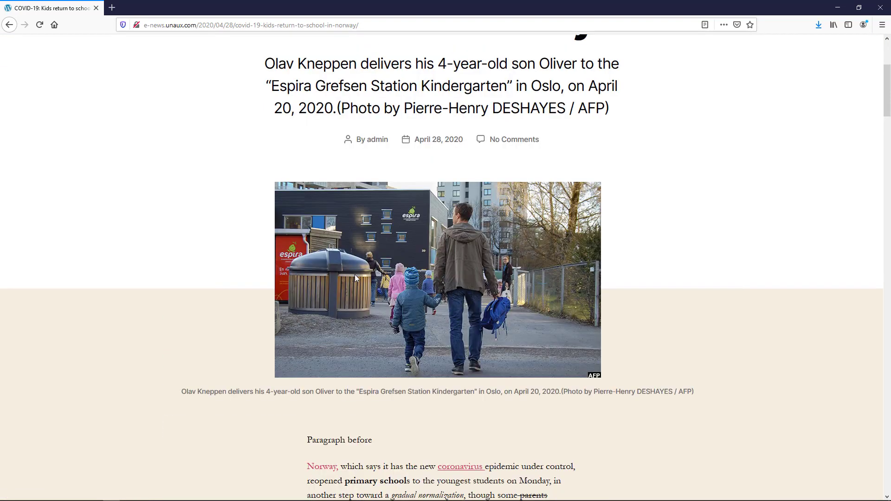
key("alt+Tab")
scroll(139, 139, "down", 2)
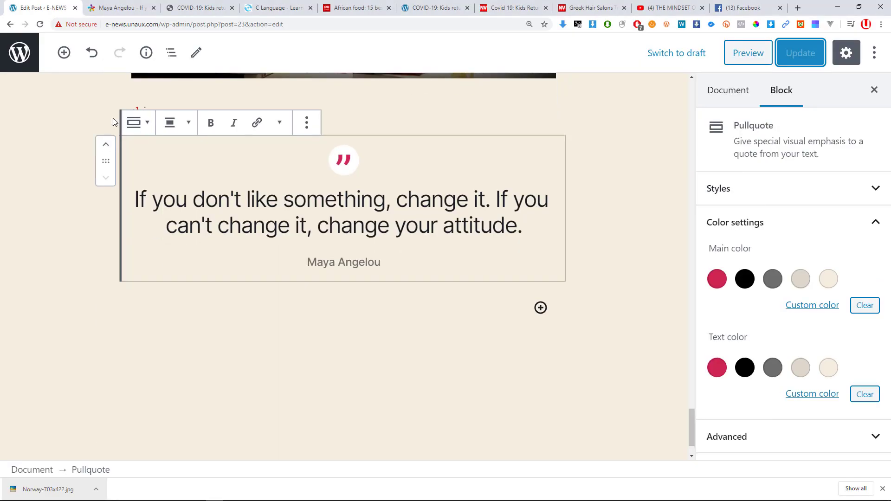
Browse the inserter's Formatting, Common Blocks and Layout groups without inserting anything.
left_click(64, 52)
scroll(195, 270, "down", 3)
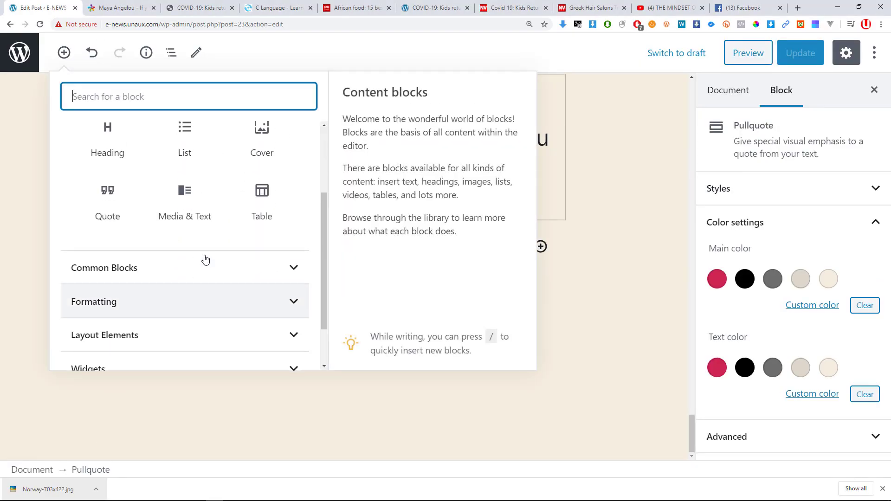
scroll(260, 195, "up", 3)
left_click(289, 144)
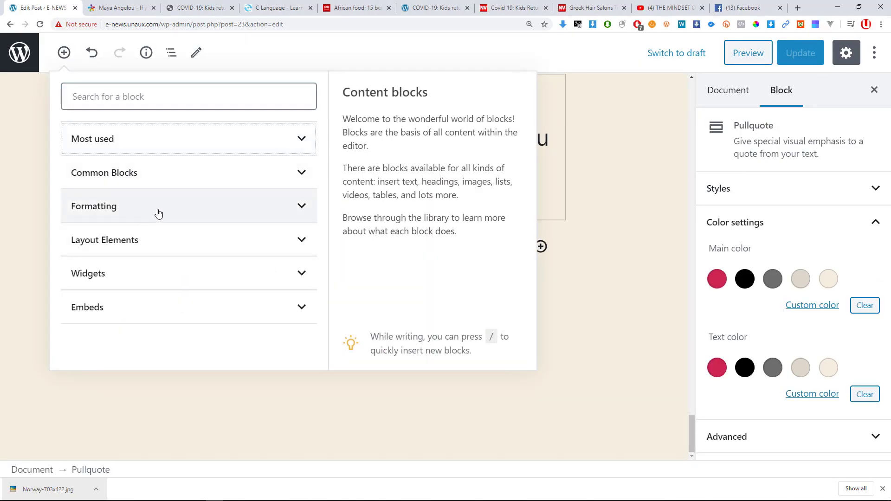
left_click(184, 211)
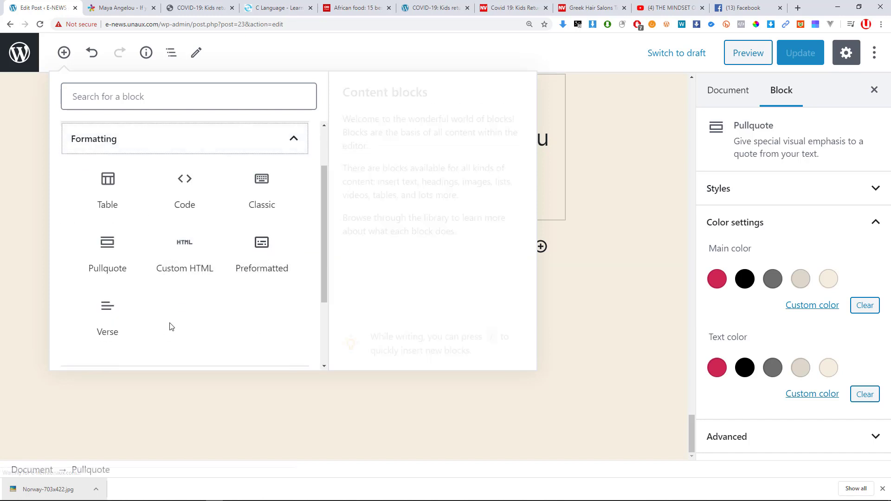
scroll(247, 182, "up", 2)
left_click(247, 184)
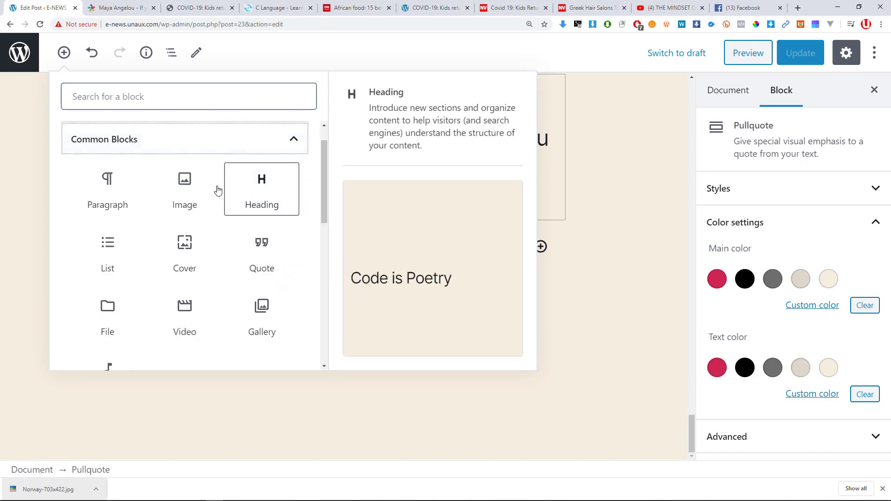
scroll(108, 154, "up", 1)
left_click(106, 174)
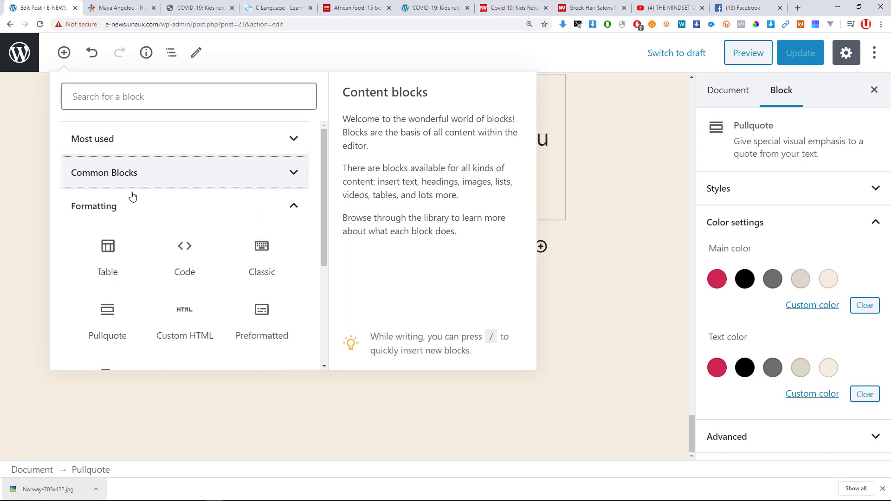
scroll(139, 223, "down", 1)
scroll(185, 265, "up", 2)
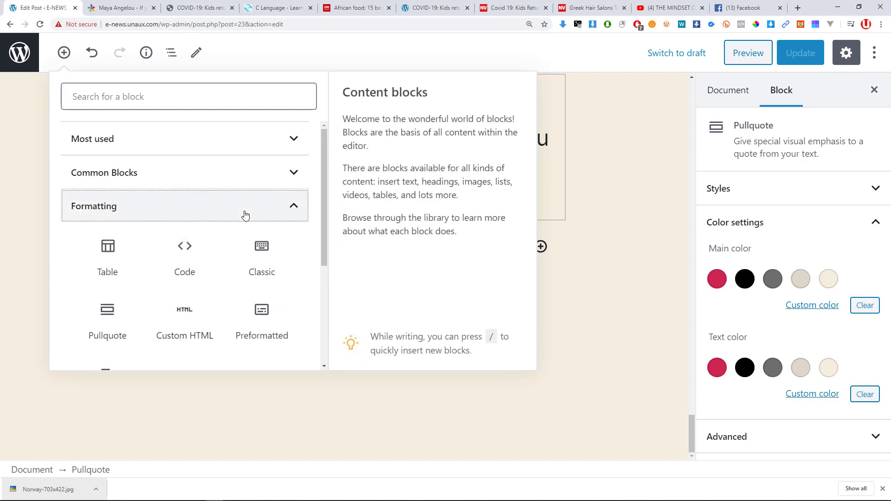
left_click(243, 212)
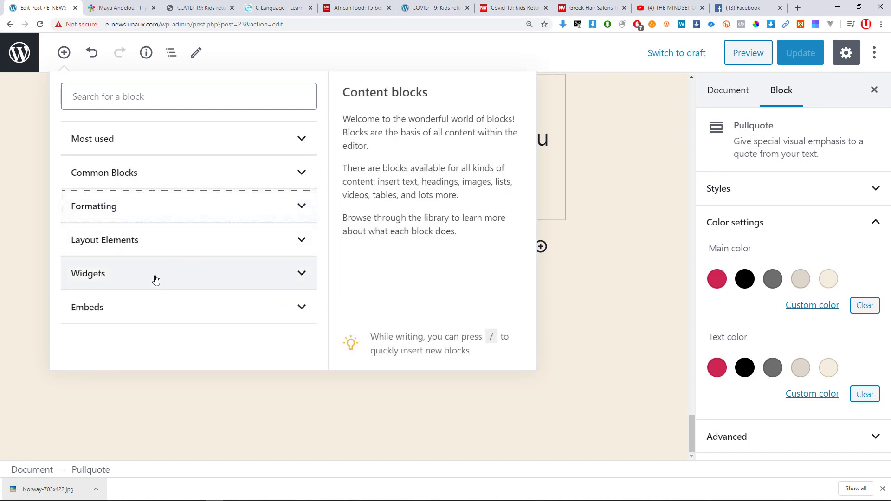
left_click(161, 249)
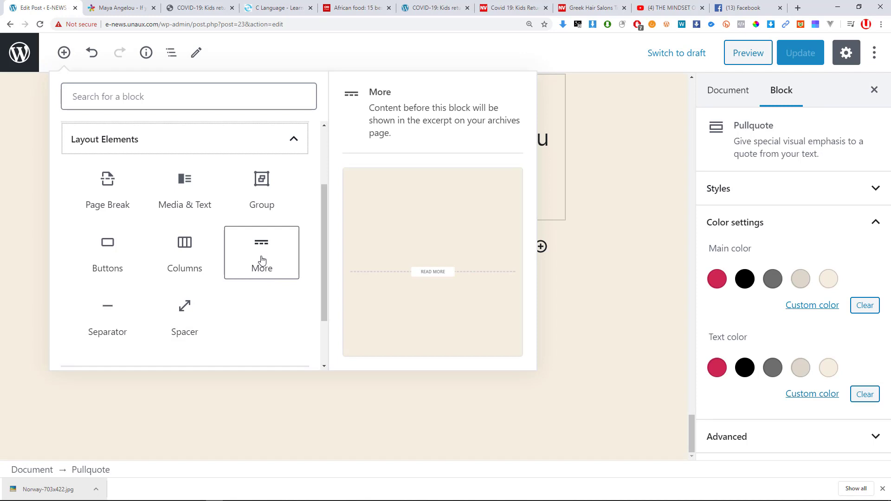
key("Escape")
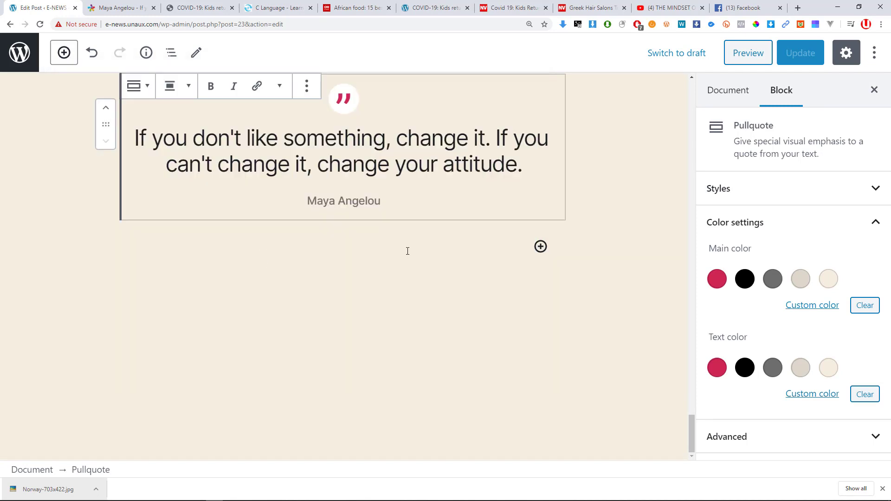
Insert a More block below the Kenya list item and update the post.
scroll(418, 260, "up", 15)
scroll(417, 259, "up", 20)
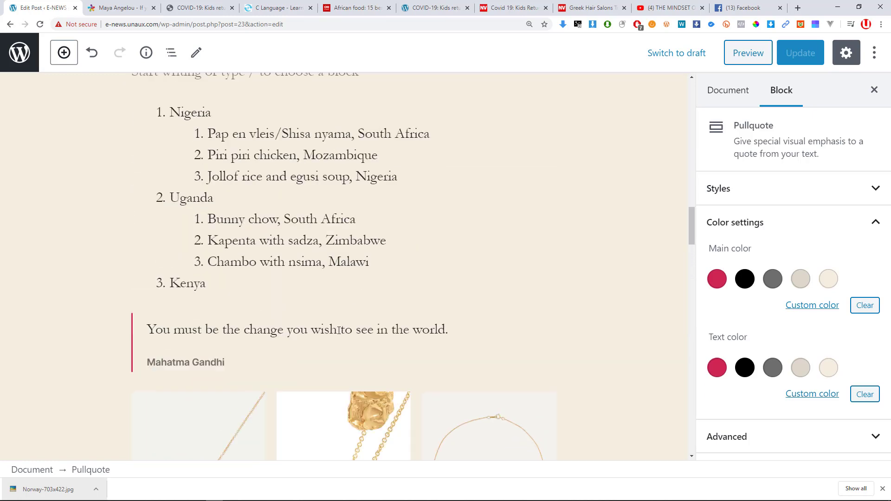
left_click(327, 303)
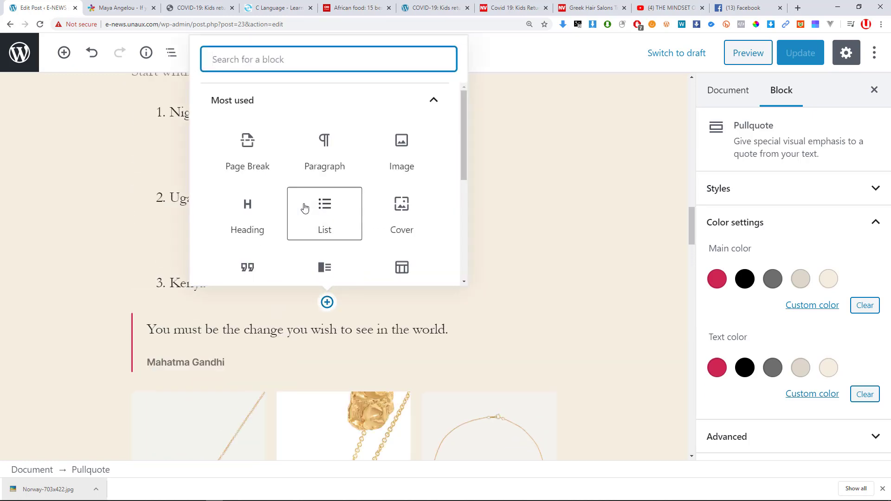
scroll(307, 207, "down", 5)
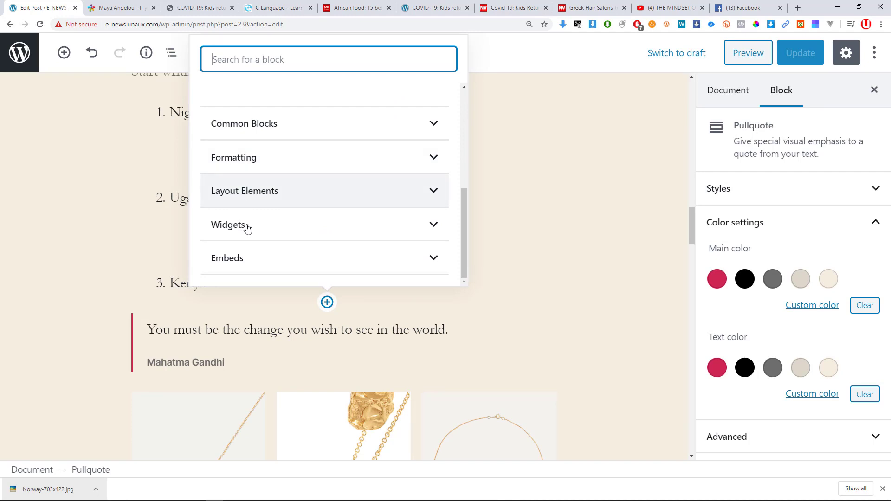
left_click(260, 191)
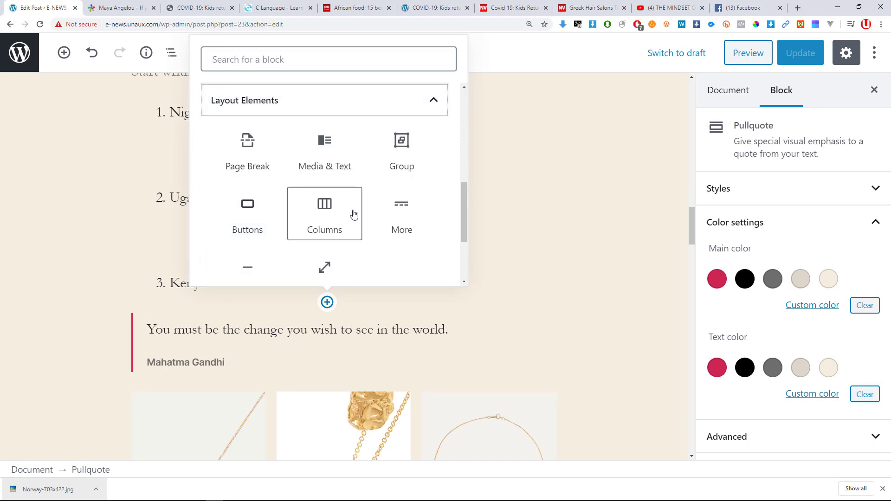
left_click(406, 217)
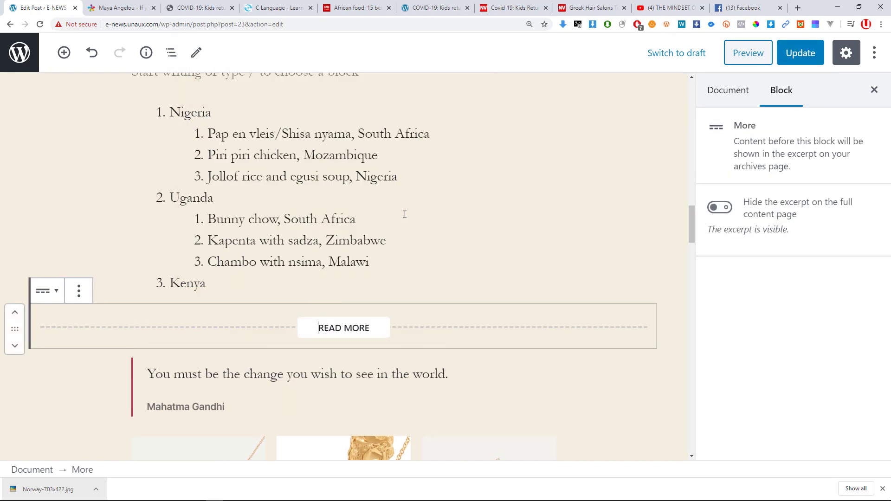
left_click(804, 56)
key("alt+Tab")
left_click(351, 140)
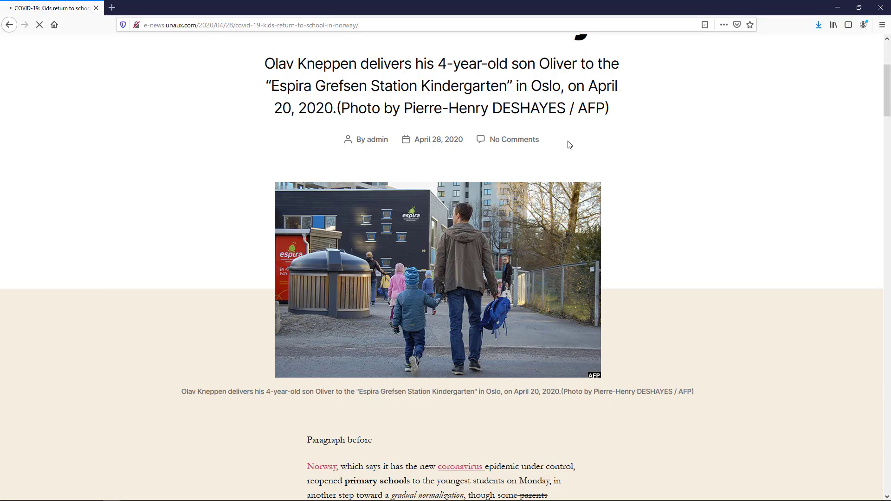
scroll(454, 165, "up", 5)
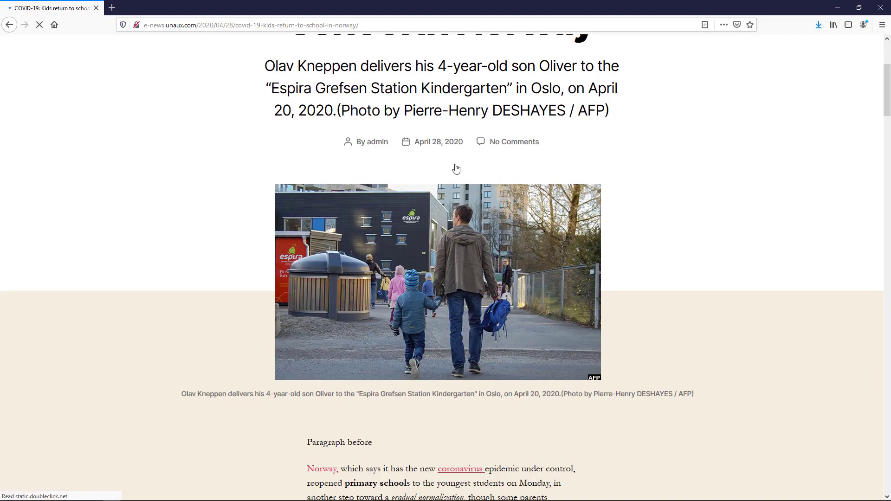
scroll(454, 163, "down", 7)
scroll(454, 163, "down", 20)
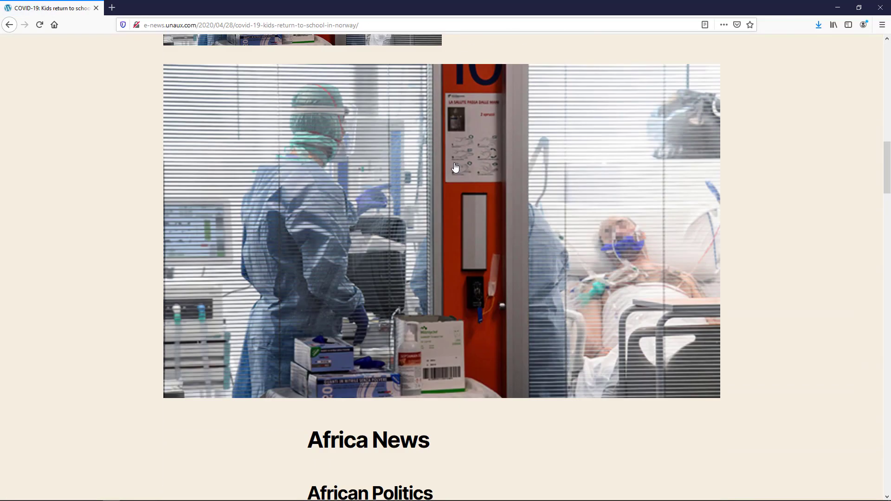
scroll(454, 163, "down", 20)
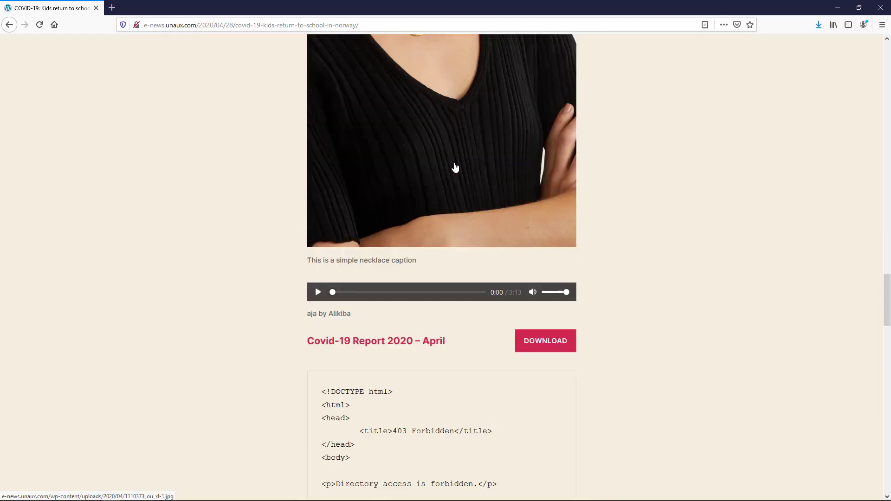
scroll(454, 163, "down", 13)
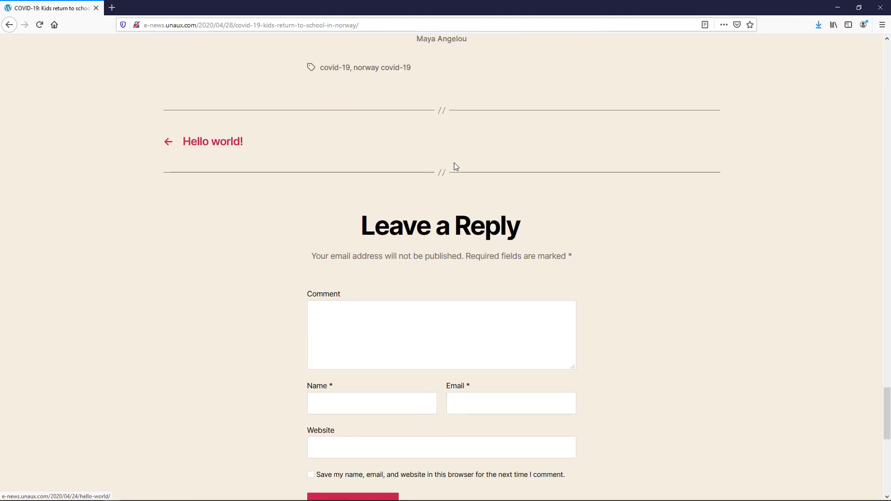
scroll(454, 163, "up", 5)
key("alt+Tab")
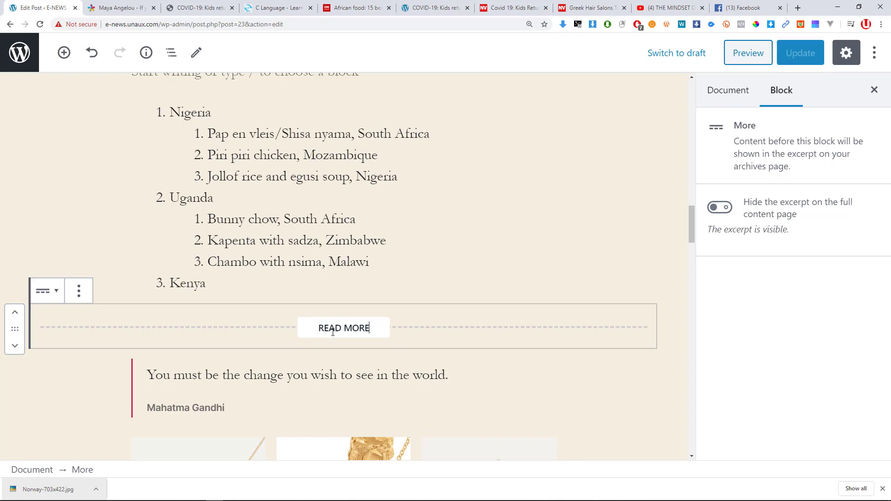
Enable 'Hide the excerpt on the full content page' for the More block and update.
left_click(65, 291)
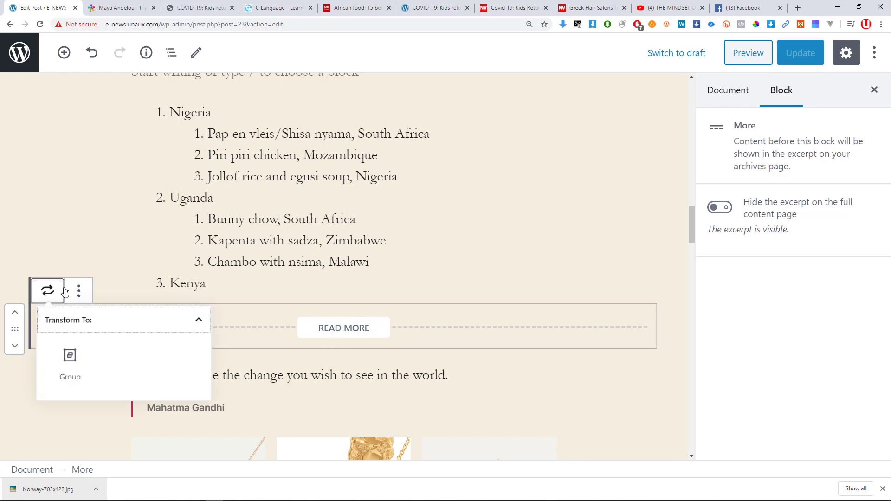
left_click(79, 291)
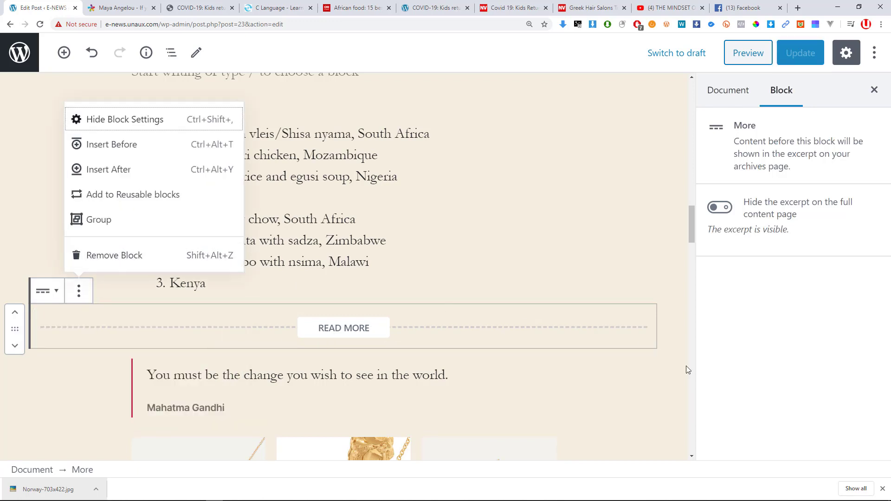
left_click(551, 356)
left_click(332, 328)
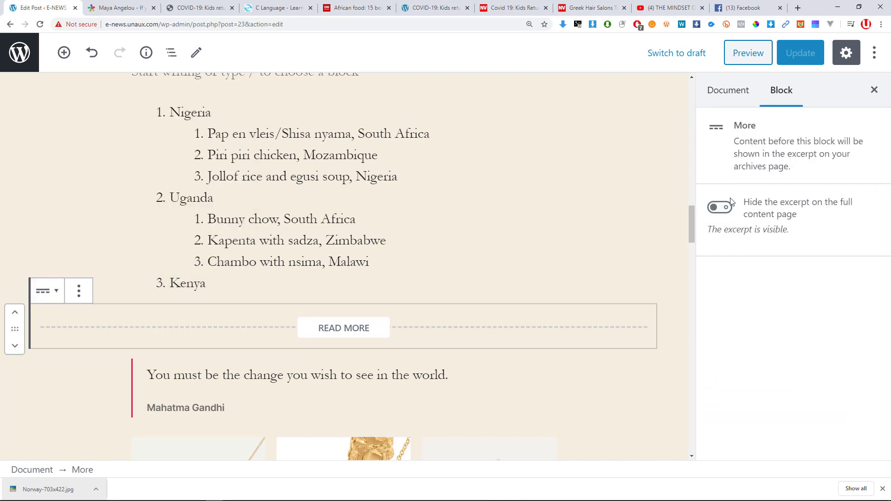
left_click(722, 207)
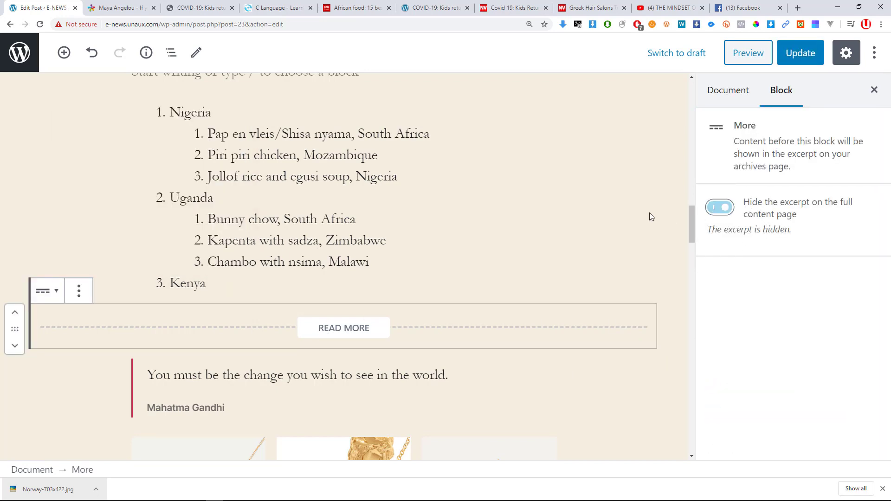
left_click(803, 54)
scroll(596, 200, "up", 6)
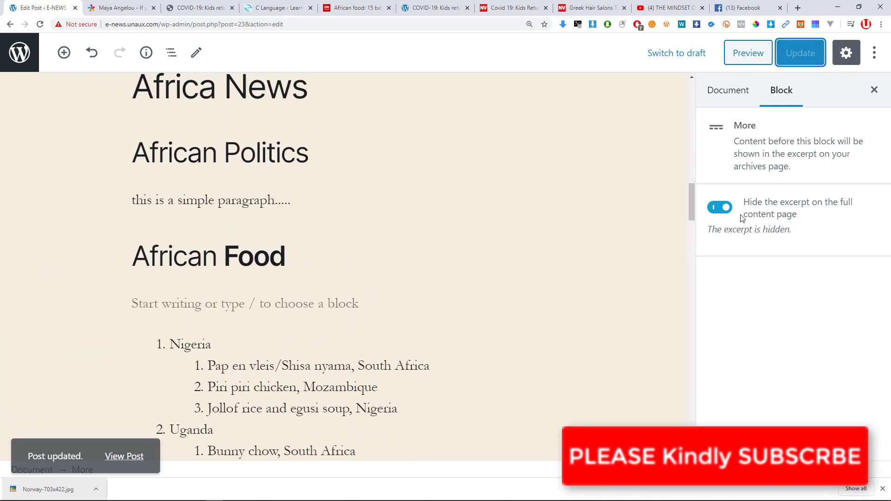
key("alt+Tab")
Review the live homepage, where the post now stops at a Continue Reading button.
left_click(258, 102)
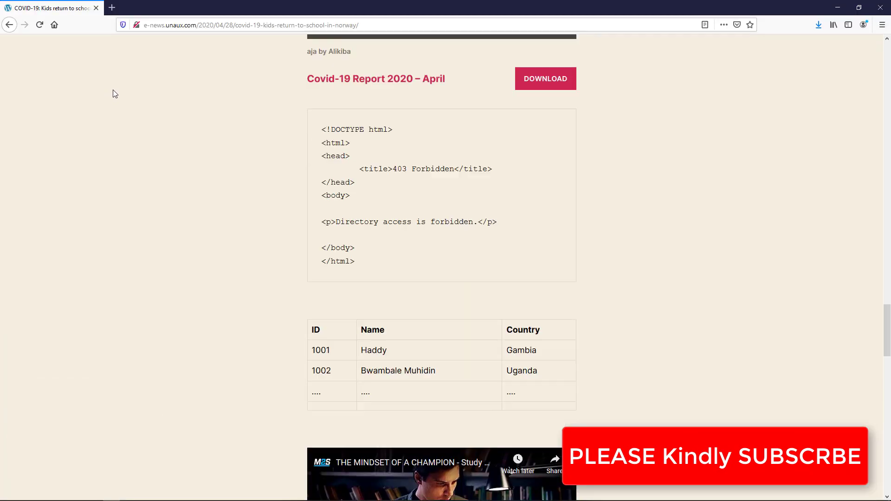
scroll(137, 81, "up", 20)
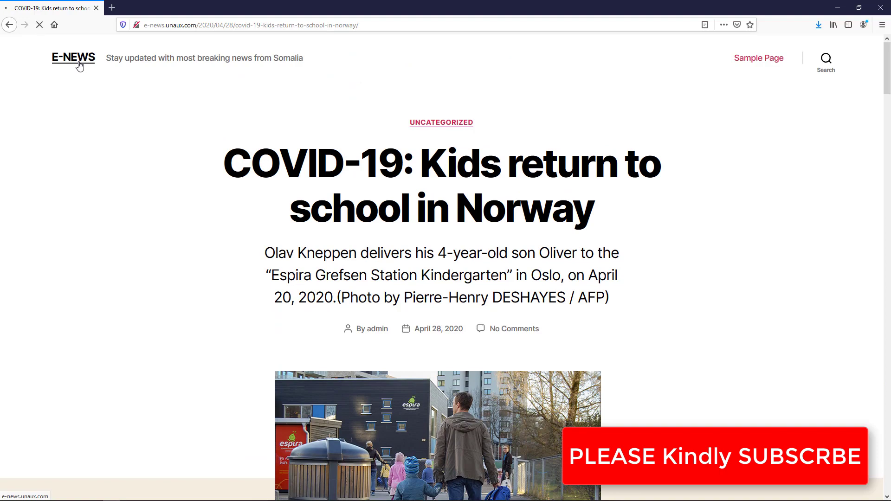
scroll(512, 189, "down", 15)
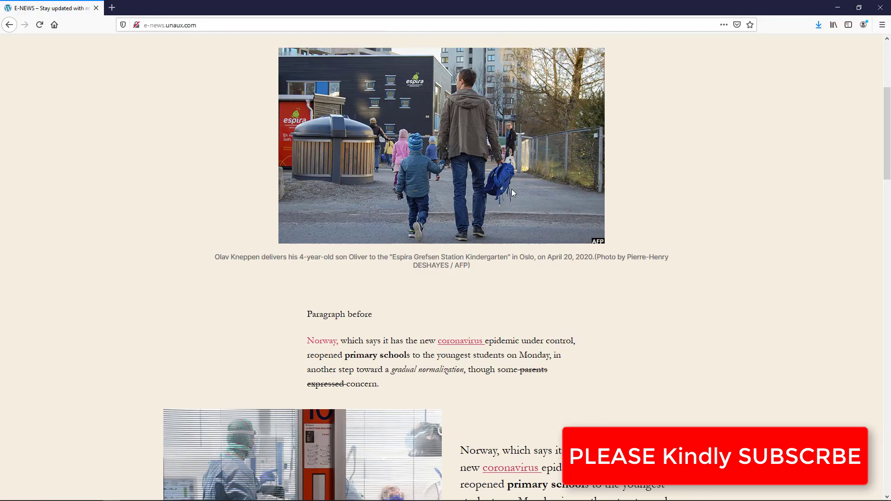
scroll(516, 196, "down", 9)
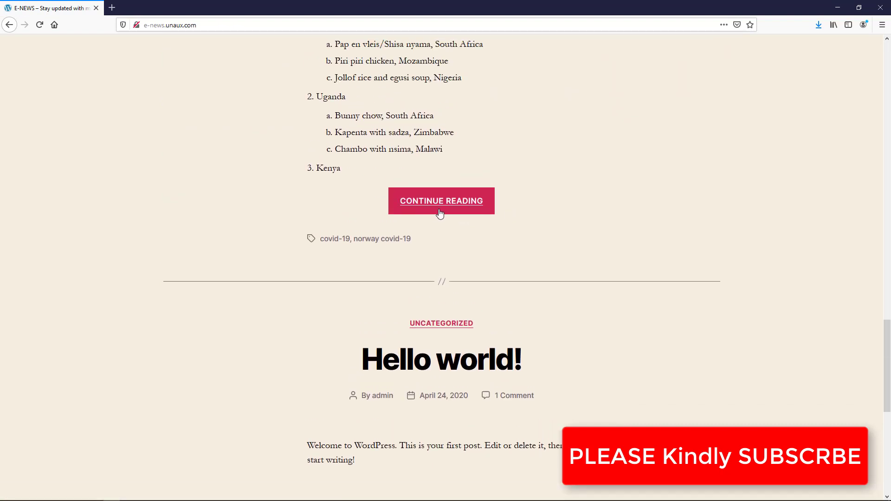
scroll(436, 209, "up", 5)
scroll(436, 207, "down", 3)
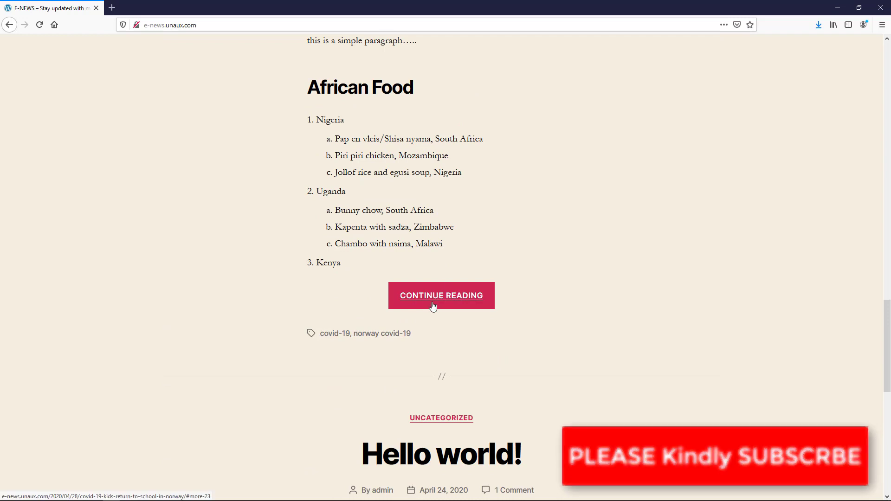
scroll(441, 302, "down", 2)
scroll(439, 278, "down", 2)
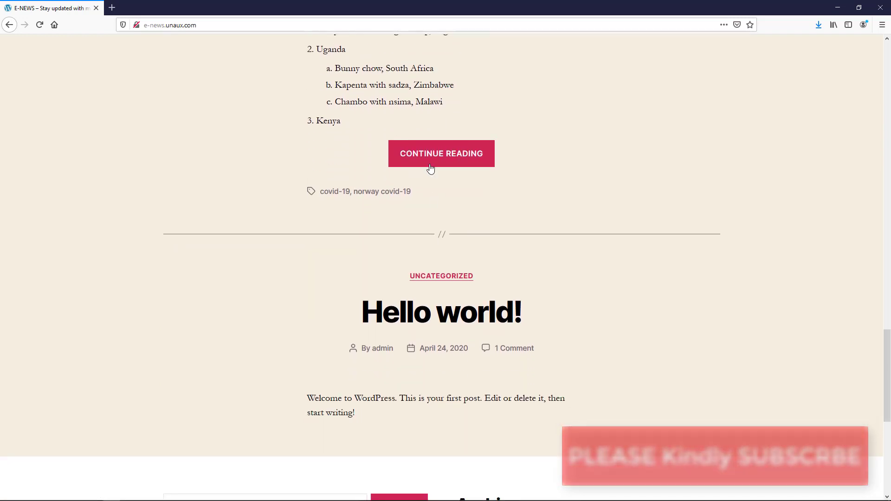
scroll(417, 152, "up", 6)
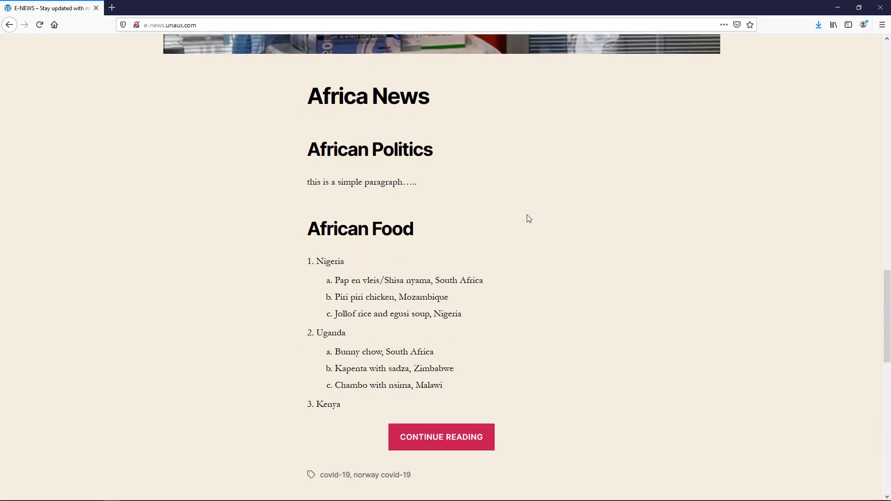
scroll(528, 215, "down", 4)
scroll(416, 234, "up", 3)
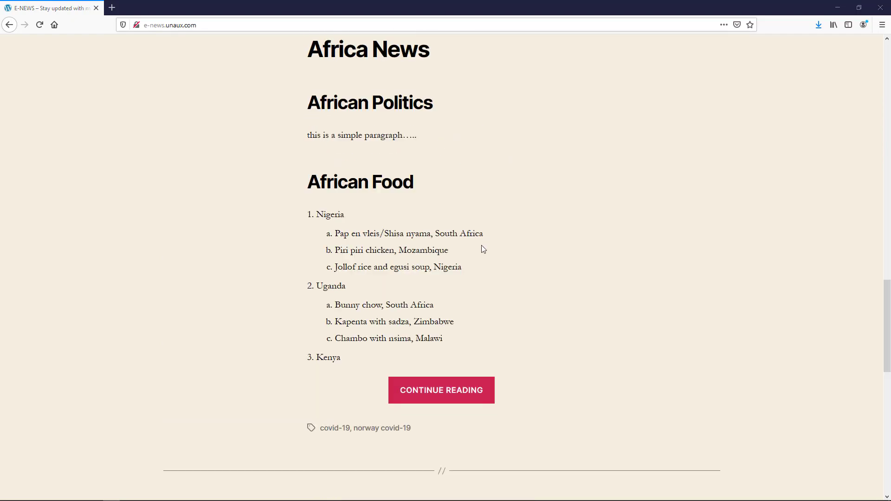
key("alt+Tab")
scroll(303, 244, "up", 4)
scroll(330, 230, "down", 11)
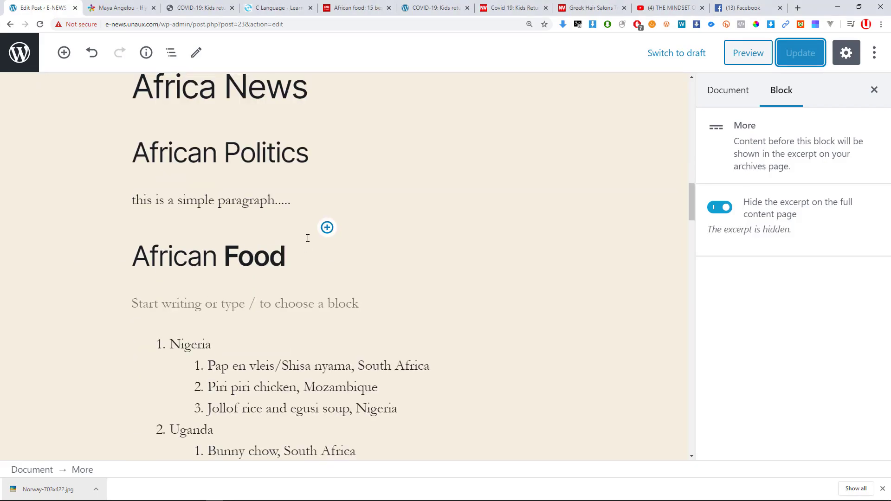
scroll(333, 231, "down", 4)
scroll(338, 232, "up", 3)
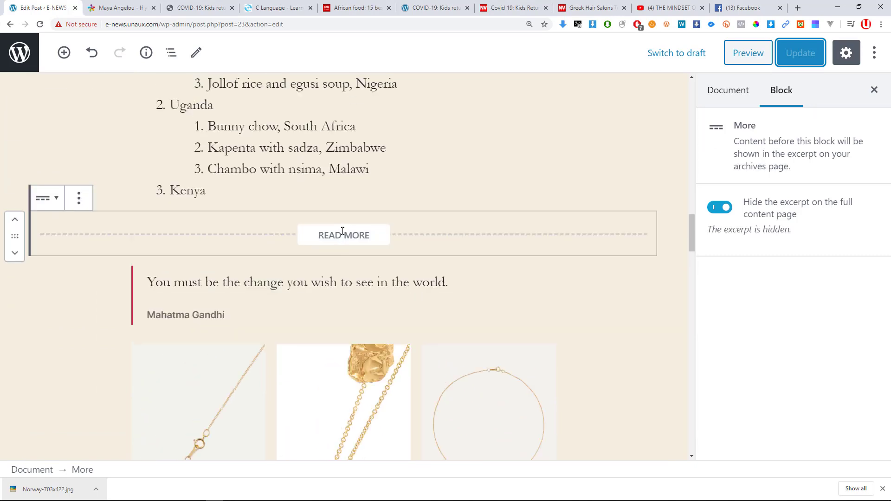
Open the full post from the homepage, then return to the WordPress editor.
key("alt+Tab")
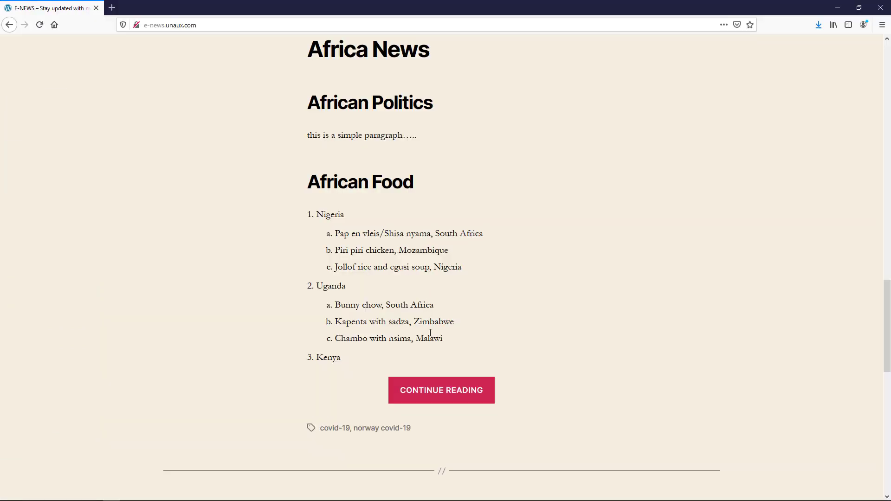
scroll(430, 333, "down", 1)
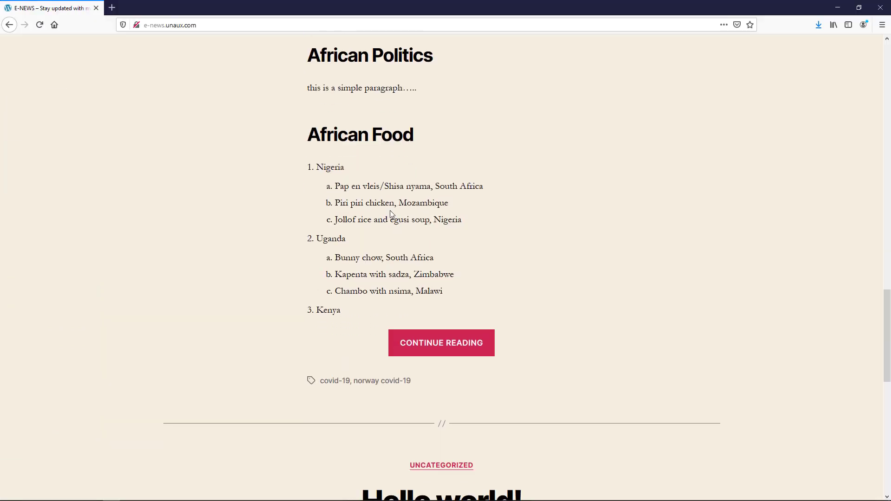
left_click(443, 344)
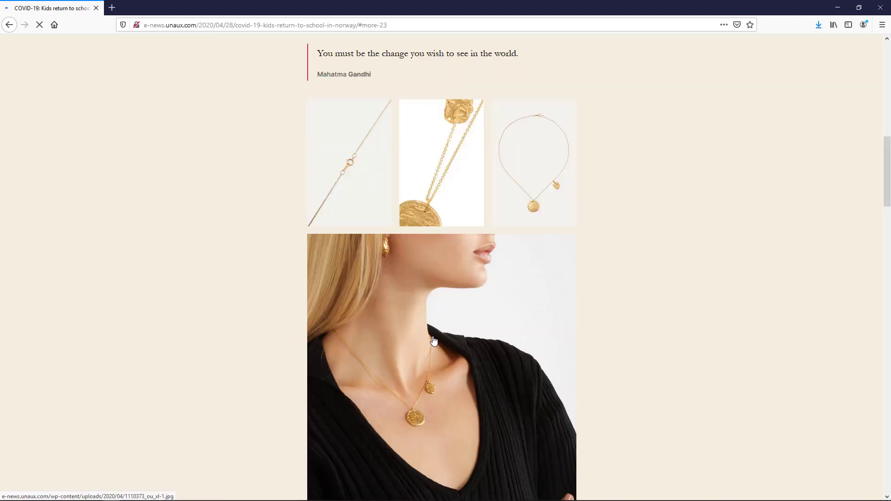
scroll(435, 338, "down", 12)
scroll(435, 338, "up", 15)
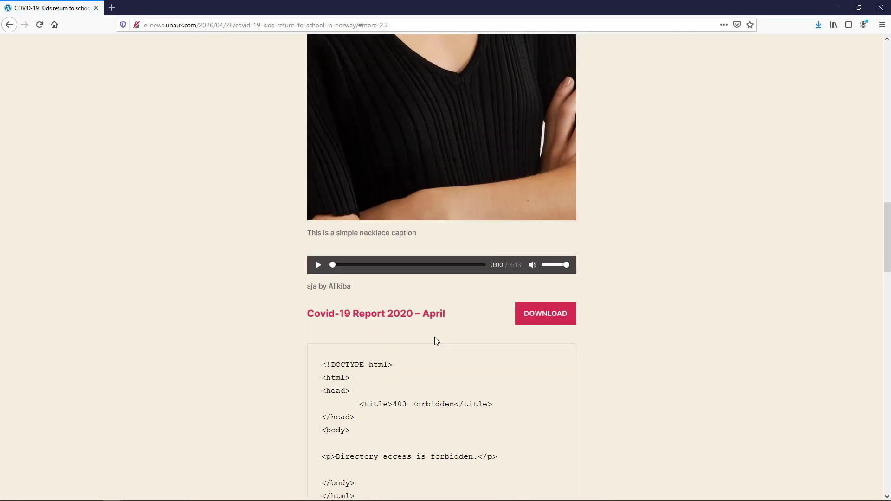
scroll(432, 331, "up", 5)
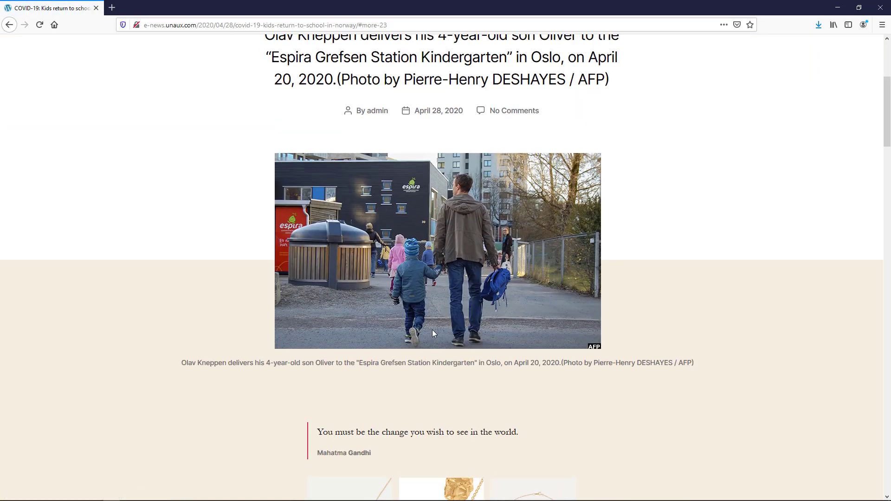
key("alt+Tab")
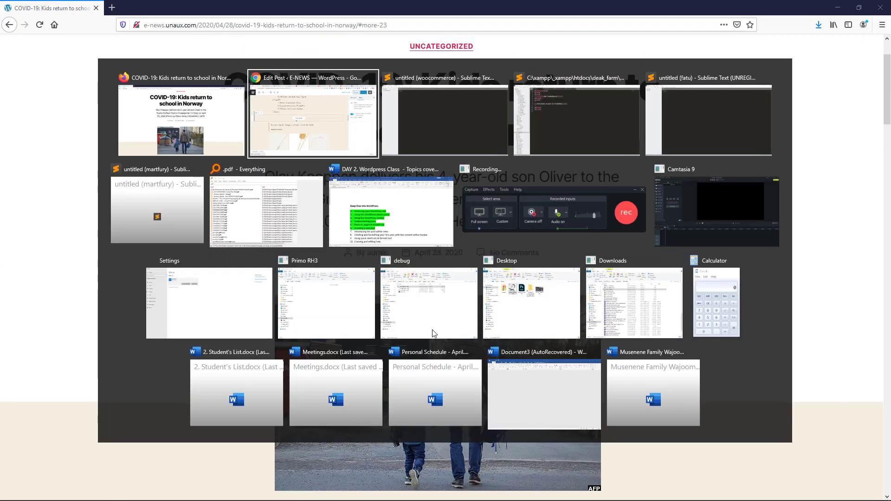
scroll(432, 330, "down", 2)
scroll(263, 329, "up", 3)
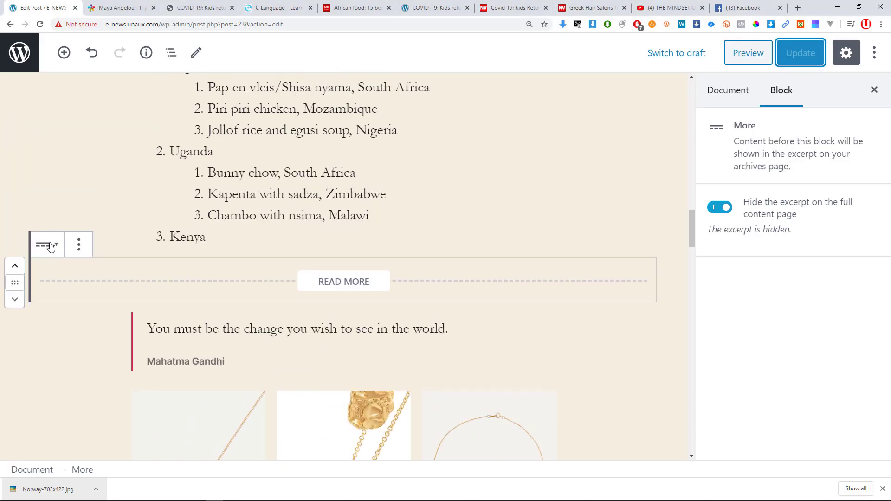
Move the READ MORE break up two positions to just under African Food, then update.
left_click(78, 244)
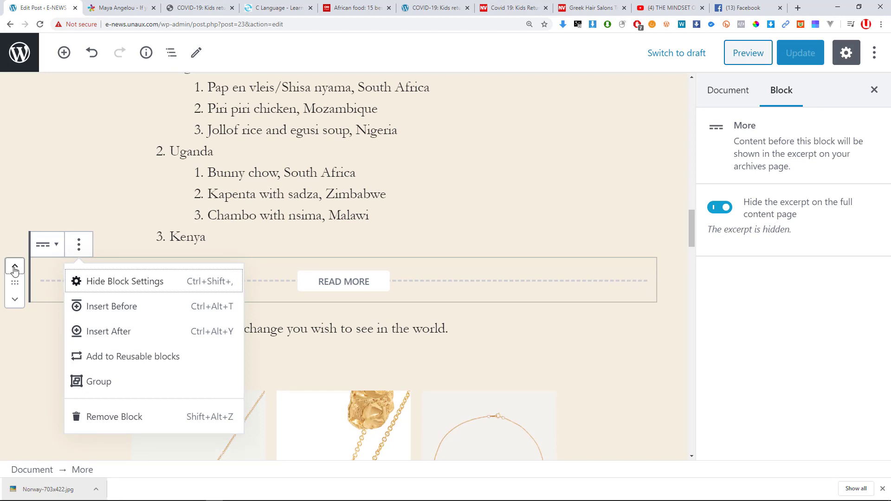
left_click(14, 268)
scroll(279, 299, "down", 6)
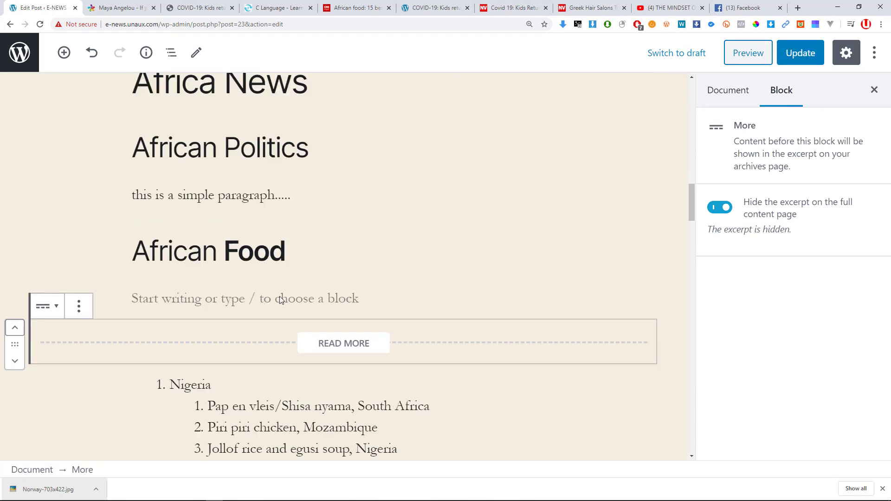
left_click(14, 199)
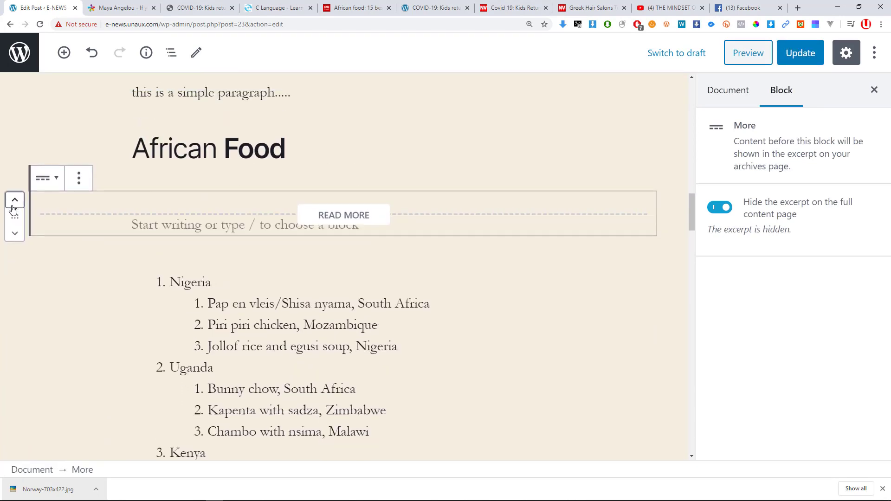
scroll(409, 259, "down", 2)
scroll(409, 260, "down", 3)
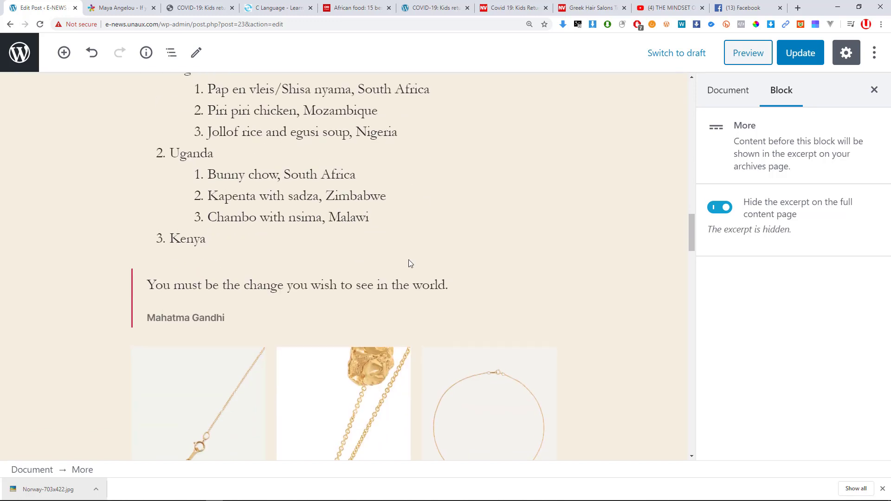
scroll(408, 260, "up", 4)
left_click(795, 58)
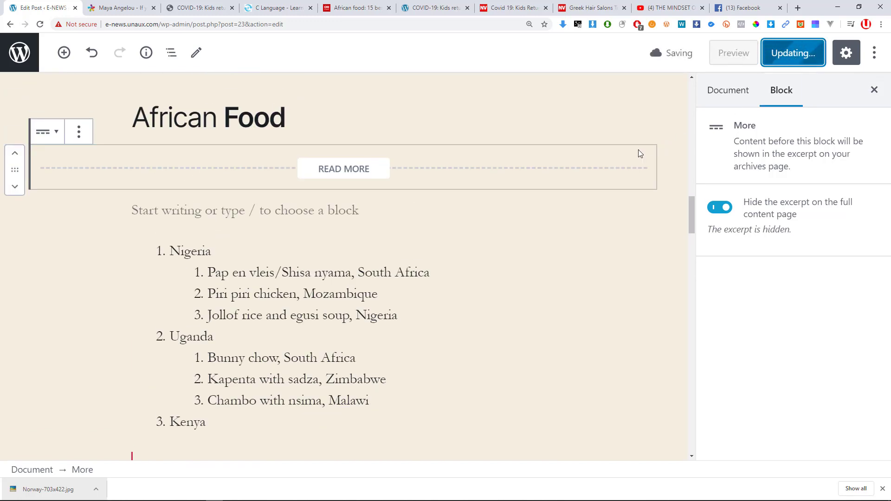
scroll(354, 275, "down", 7)
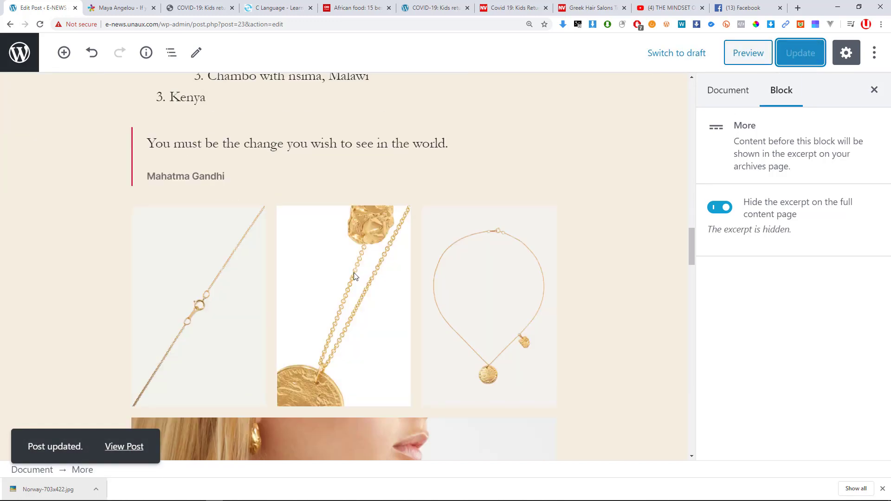
scroll(357, 269, "down", 20)
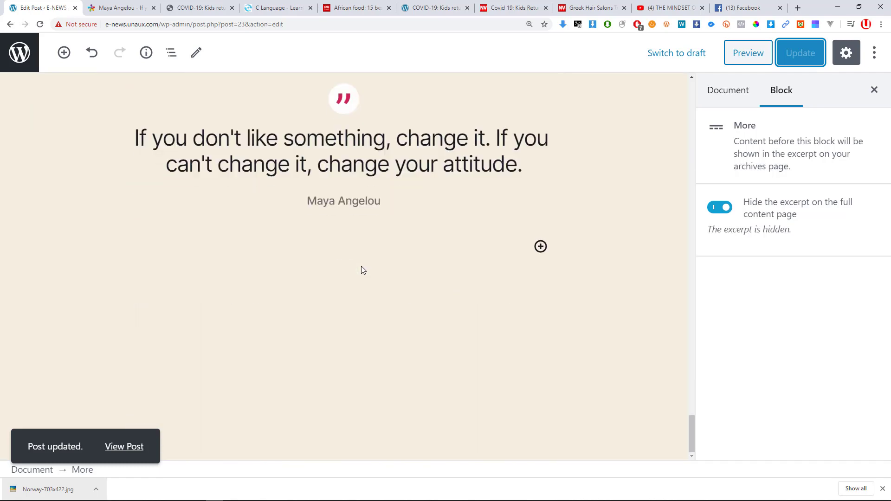
Add a Columns block from Layout Elements just below the Maya Angelou pullquote.
left_click(357, 201)
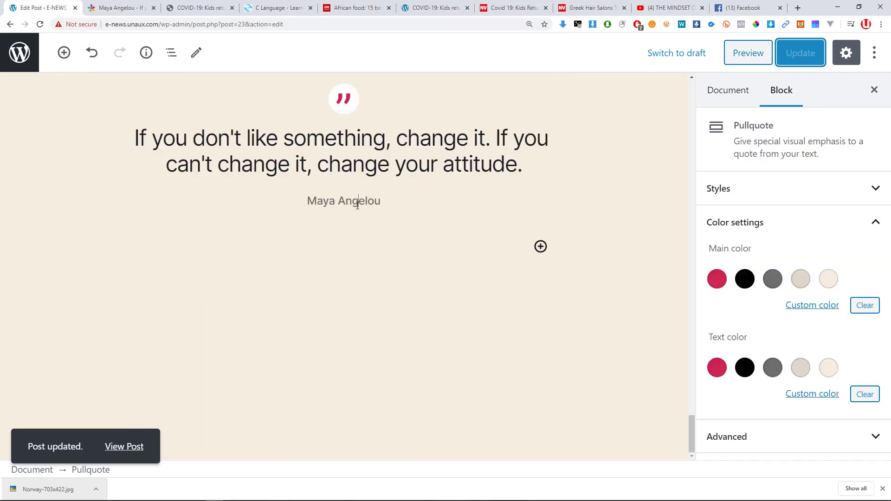
left_click(464, 252)
left_click(64, 54)
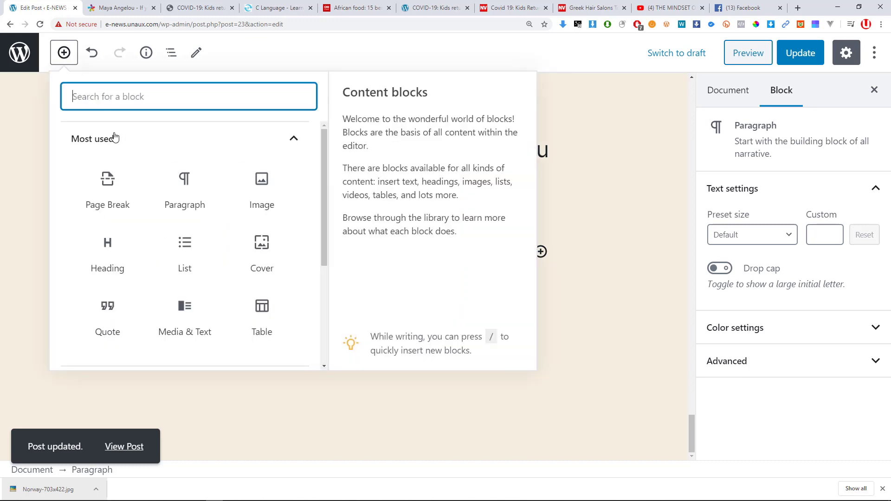
left_click(296, 145)
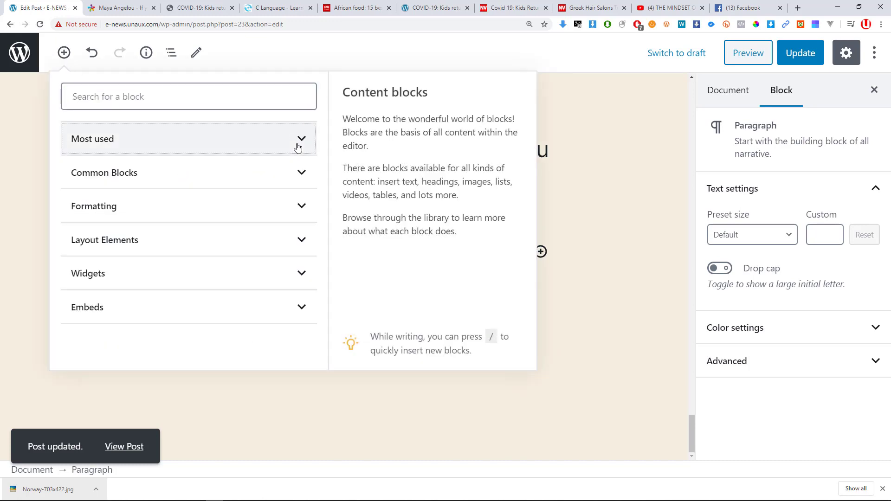
left_click(145, 244)
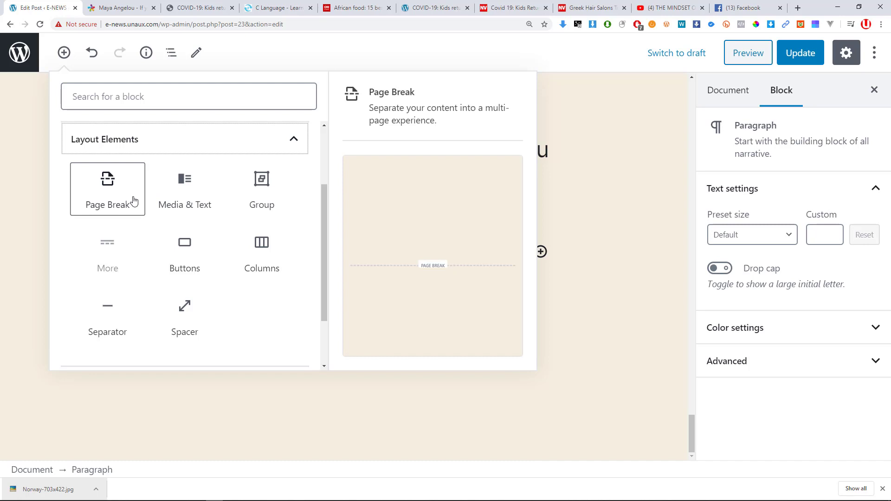
left_click(261, 253)
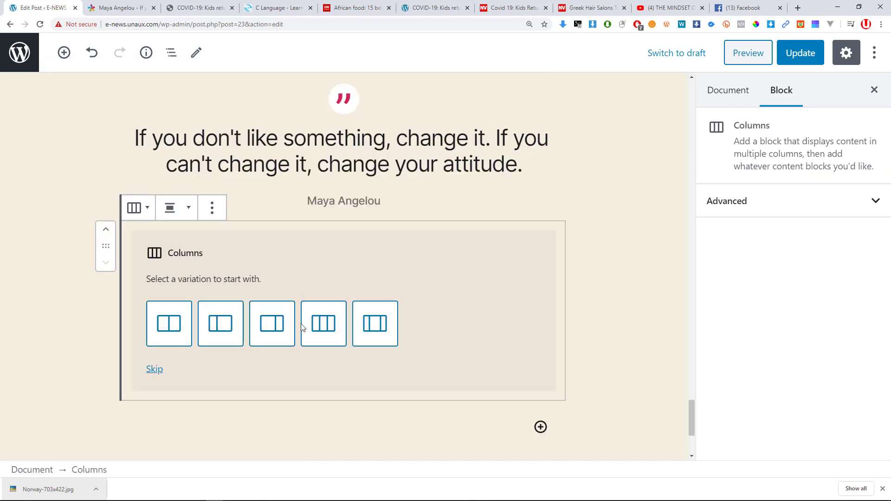
Choose three equal columns and add a Paragraph block in the first column.
left_click(322, 324)
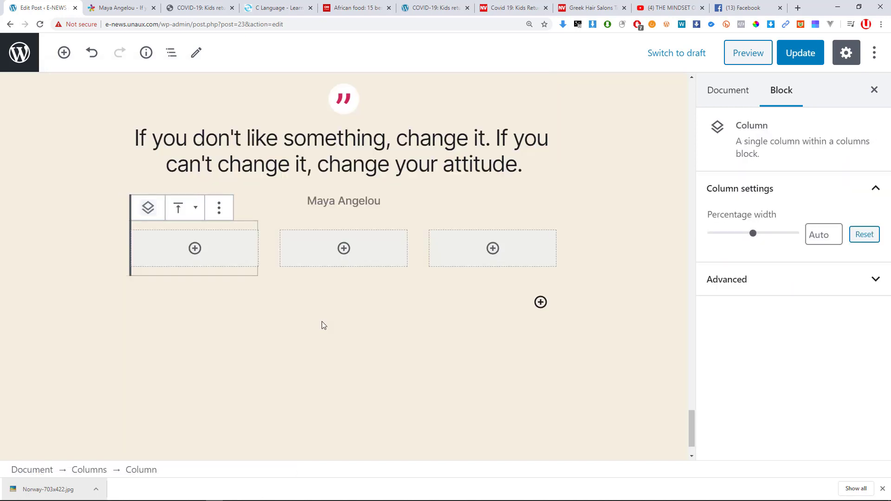
left_click(195, 250)
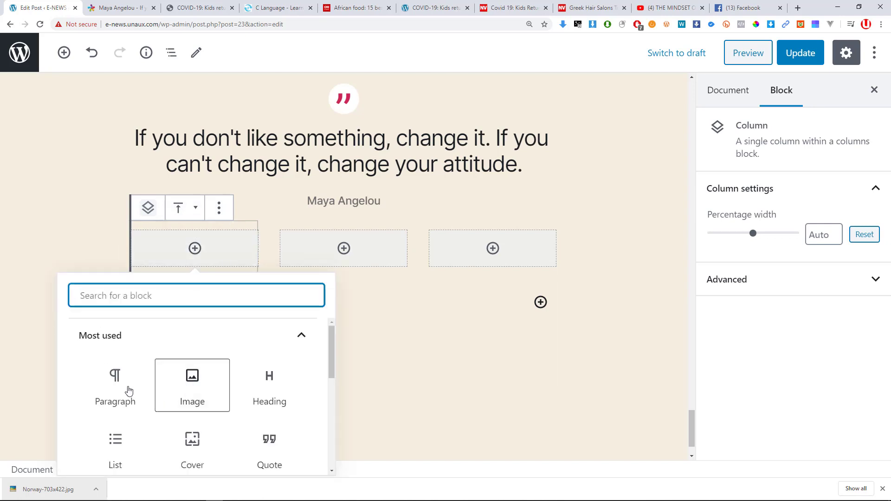
left_click(134, 368)
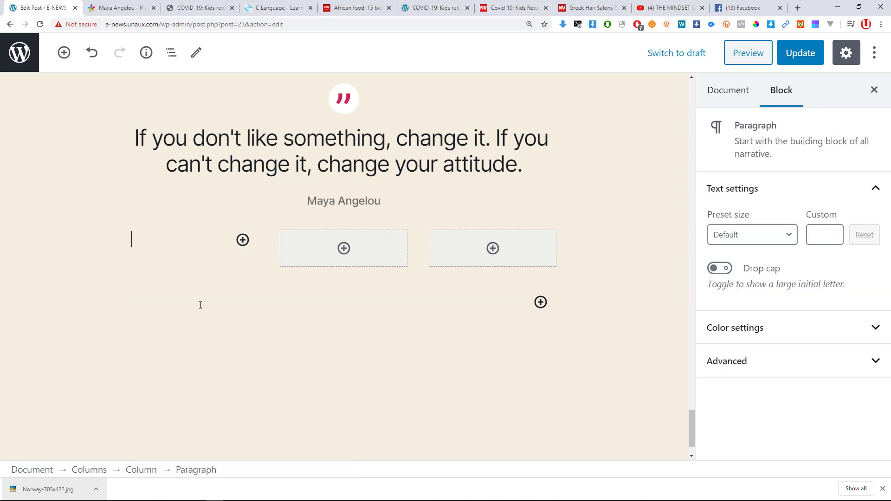
Copy the two kapenta paragraphs from the CNN article into the first column.
left_click(120, 8)
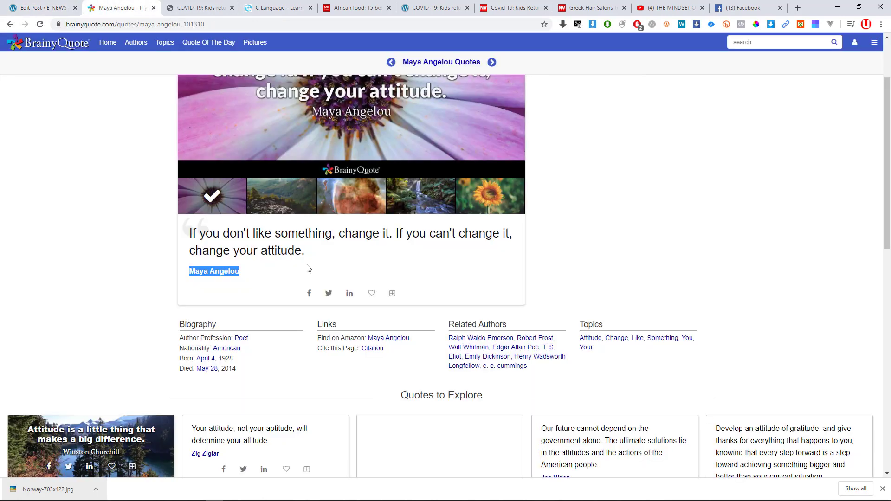
left_click(199, 8)
scroll(302, 342, "up", 5)
left_click_drag(346, 11, 204, 10)
left_click_drag(330, 134, 188, 94)
left_click_drag(58, 6, 131, 15)
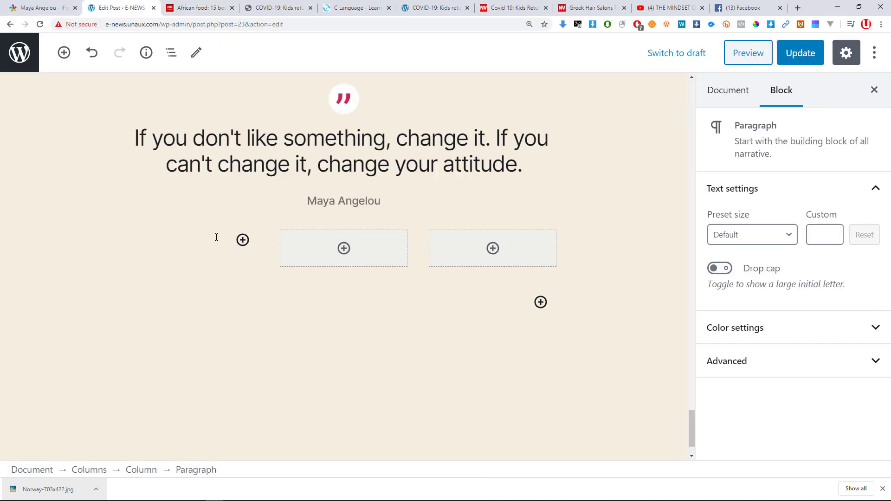
type("A heap of crisp-fried kapenta is the culinary highlight for many visitors to Zimbabwe.Kapenta, comprising two species of small freshwater fish native to Lake Tanganyika, were introduced to Lake Kariba and now are a much-loved source of protein for lakeside populations of Zambia and Zimbabwe.")
scroll(246, 242, "down", 2)
Add an Image block in the middle column with the gold-necklace photo from the Media Library.
left_click(344, 156)
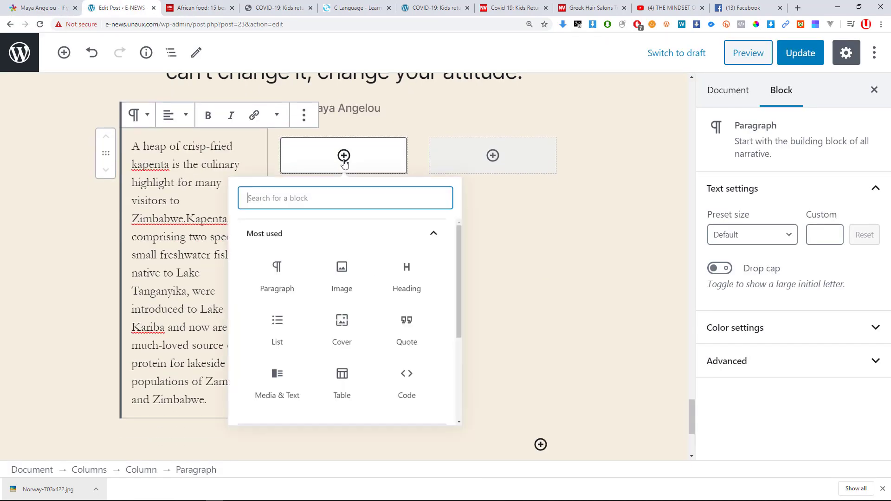
left_click(344, 292)
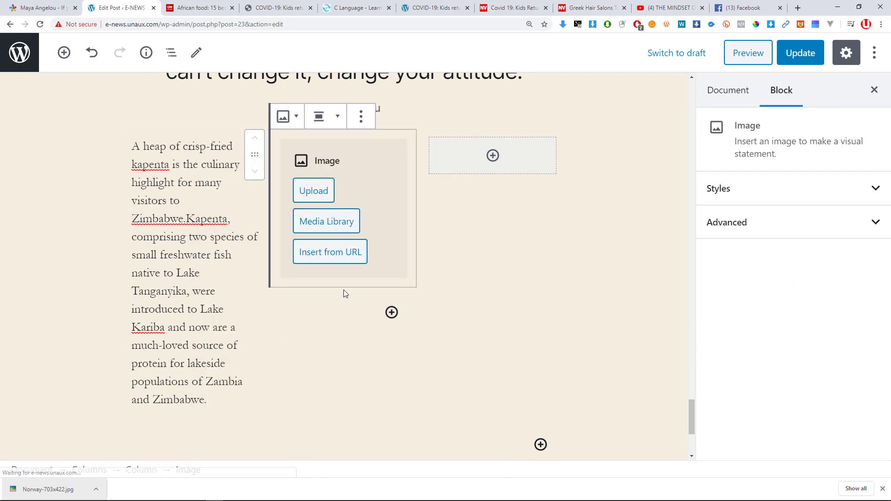
left_click(322, 223)
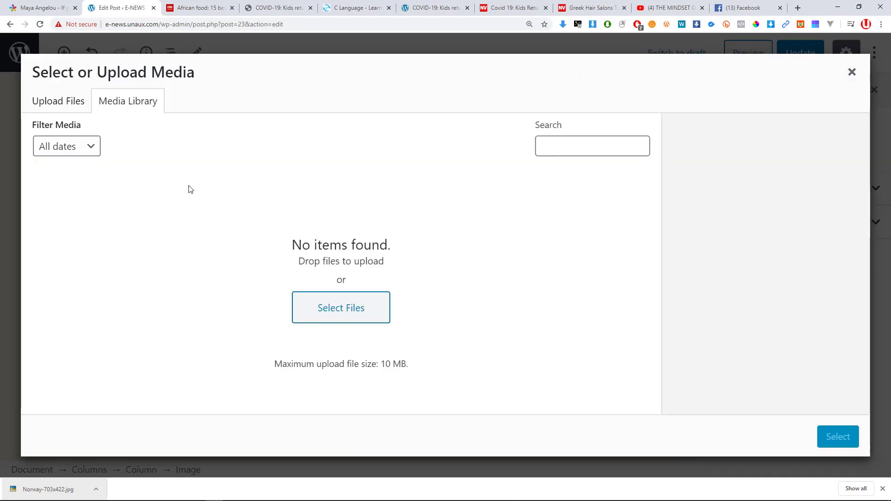
left_click(151, 232)
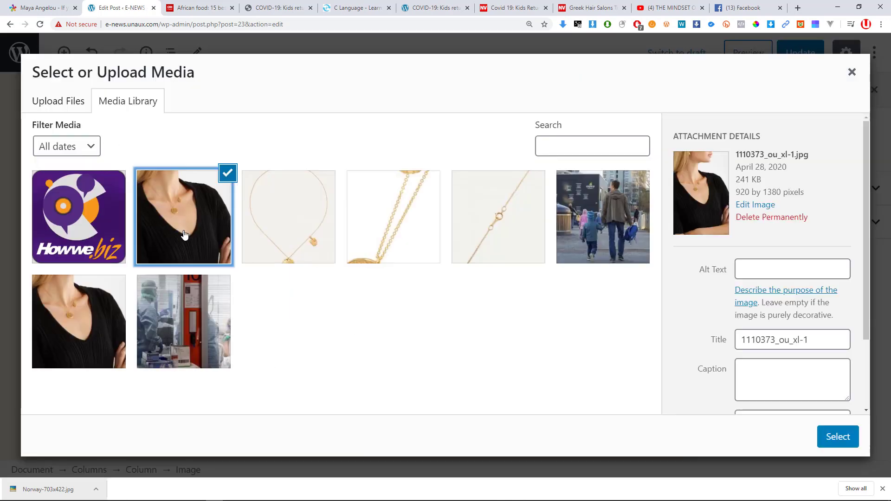
left_click(833, 437)
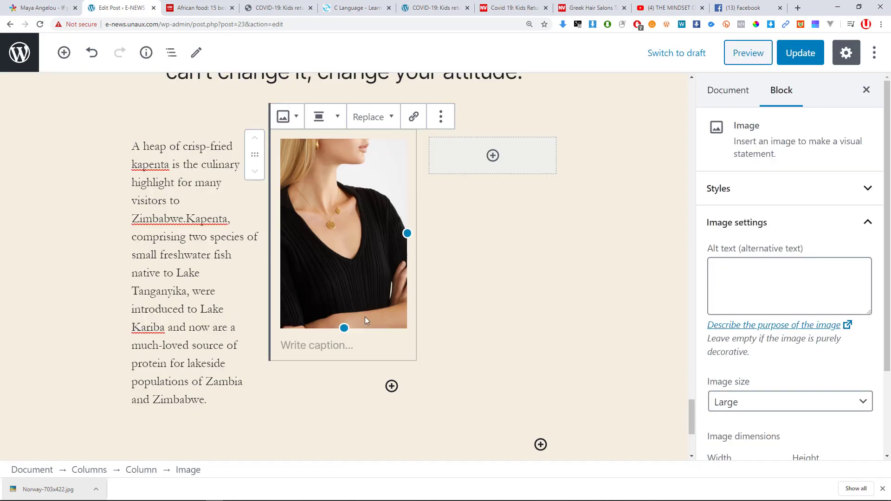
Copy the kapenta-eating paragraph from CNN into the right column, then delete that block.
left_click(493, 156)
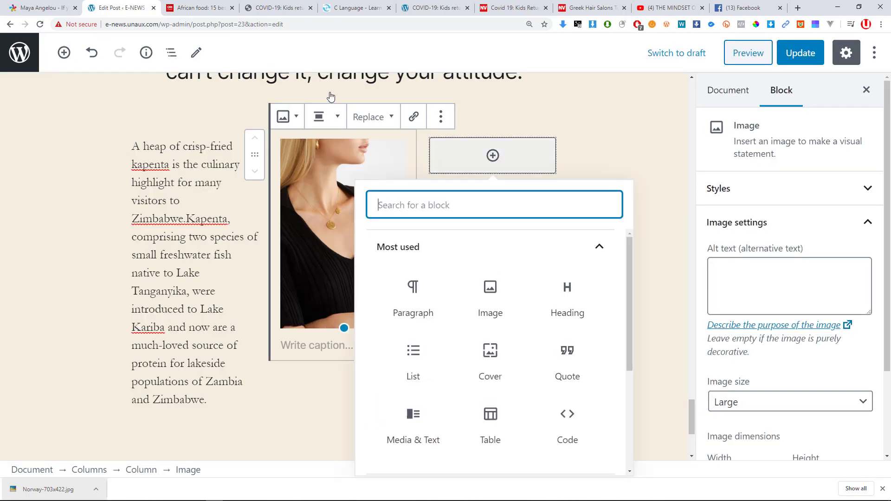
left_click(198, 8)
left_click_drag(248, 207, 187, 189)
key("ctrl+c")
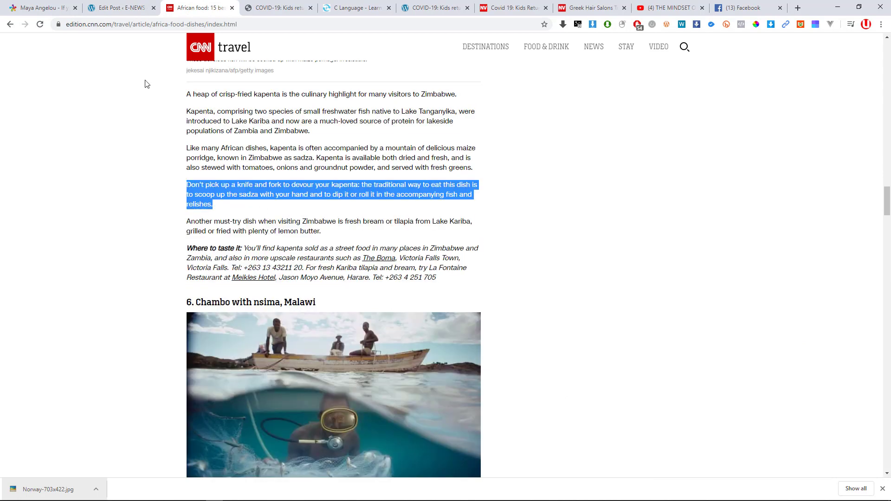
left_click(110, 9)
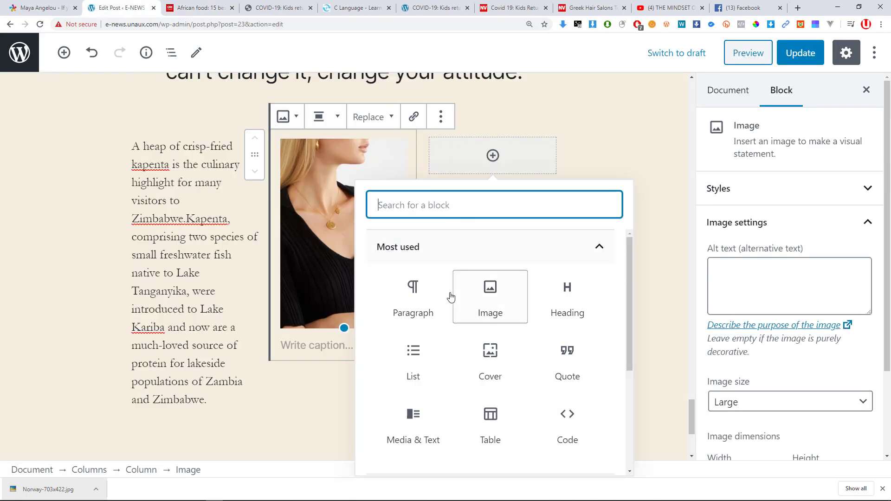
key("Return")
key("ctrl+v")
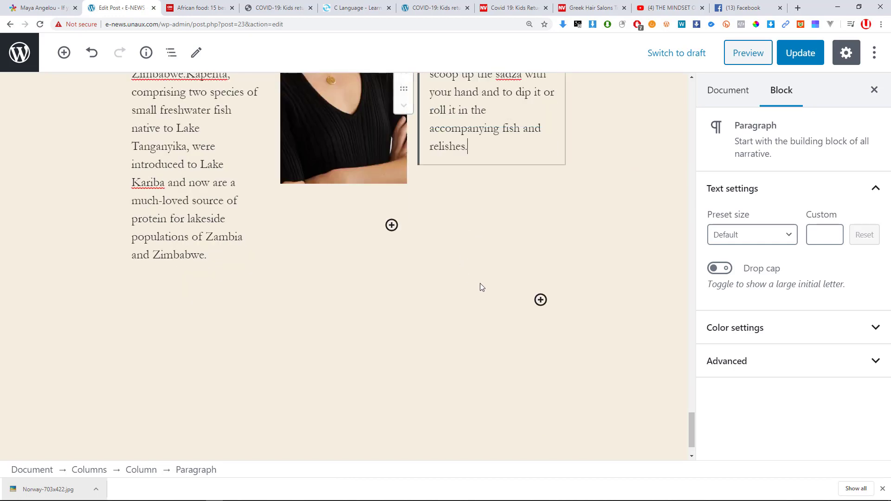
scroll(427, 409, "up", 1)
scroll(482, 374, "down", 3)
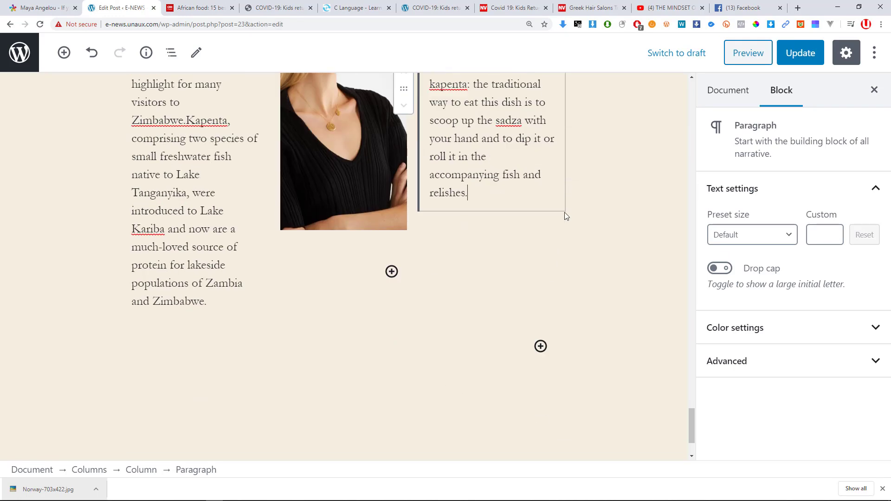
scroll(564, 216, "up", 3)
left_click(601, 156)
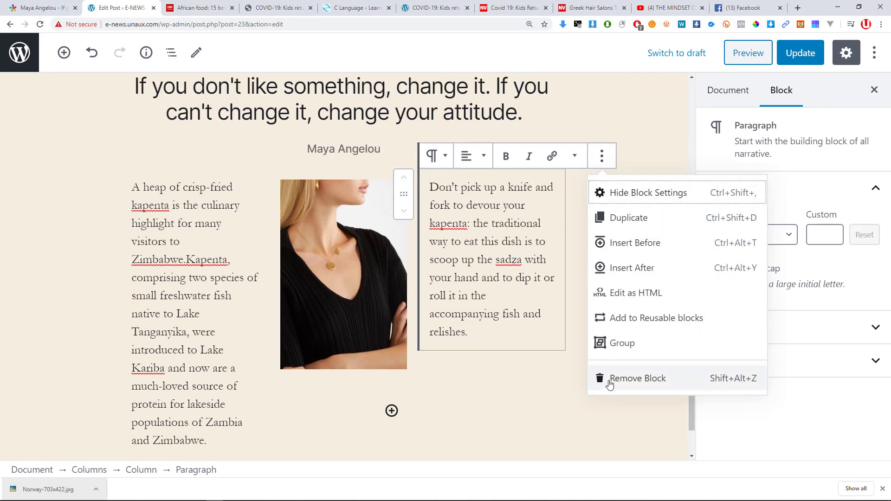
left_click(610, 380)
Add a fresh Paragraph block in the empty third column and paste the kapenta-eating text.
left_click(476, 209)
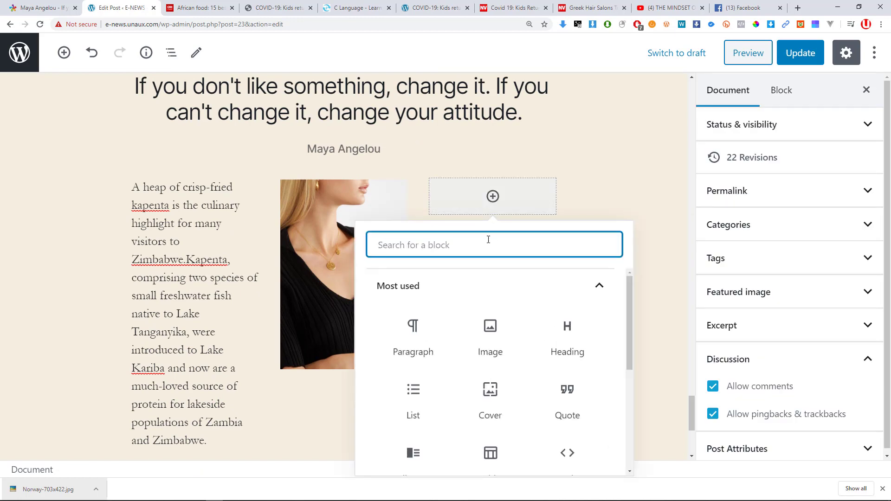
left_click(506, 211)
left_click(500, 213)
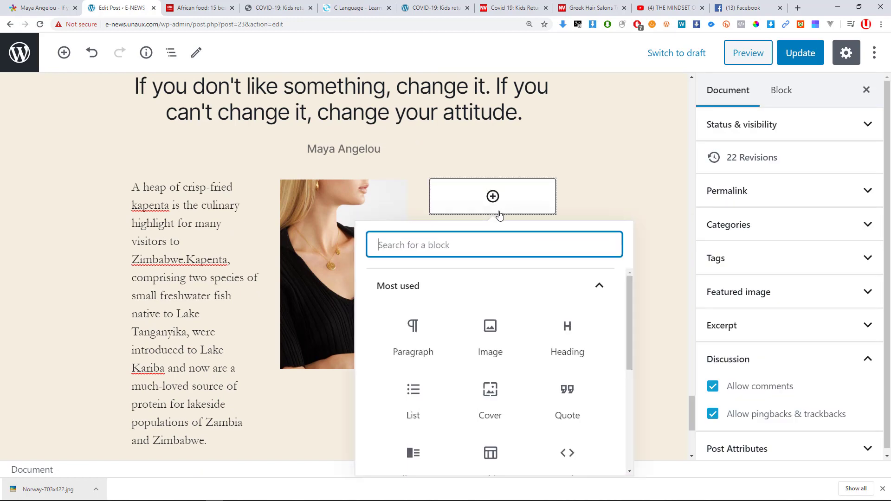
left_click(437, 338)
key("ctrl+v")
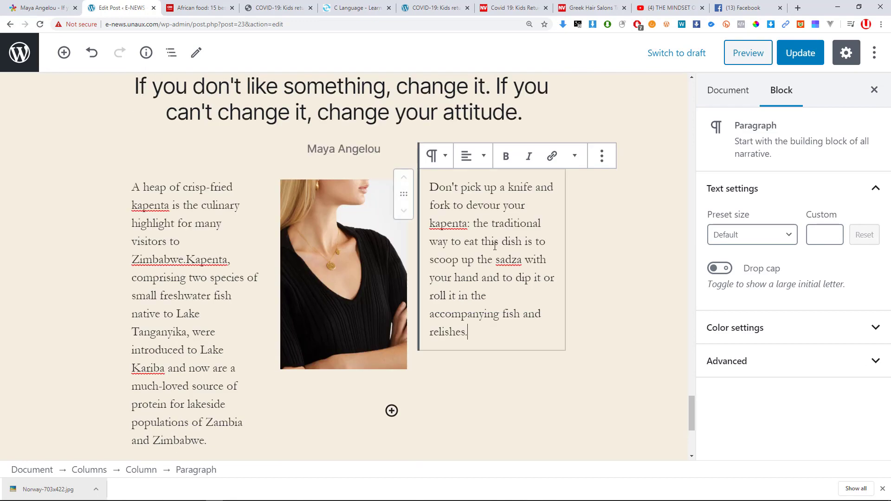
left_click(415, 338)
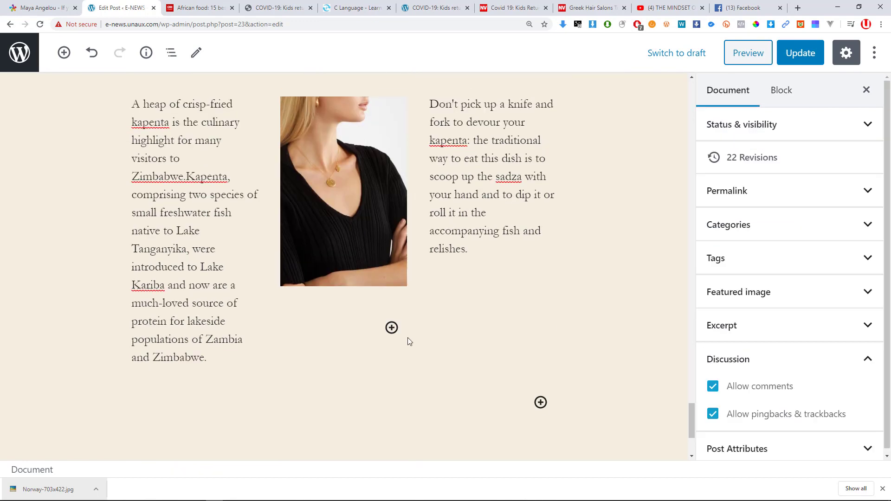
Paste a second copy below it and trim it to end at 'the traditional'.
left_click(480, 377)
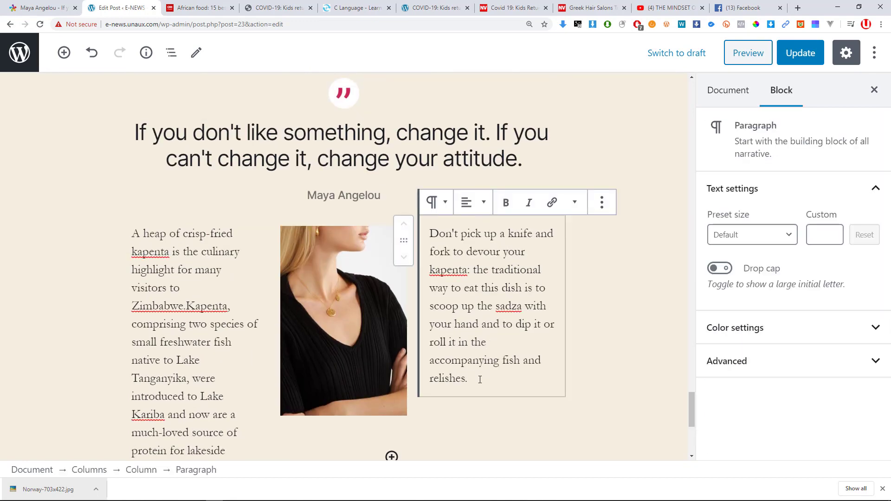
key("Return")
key("ctrl+v")
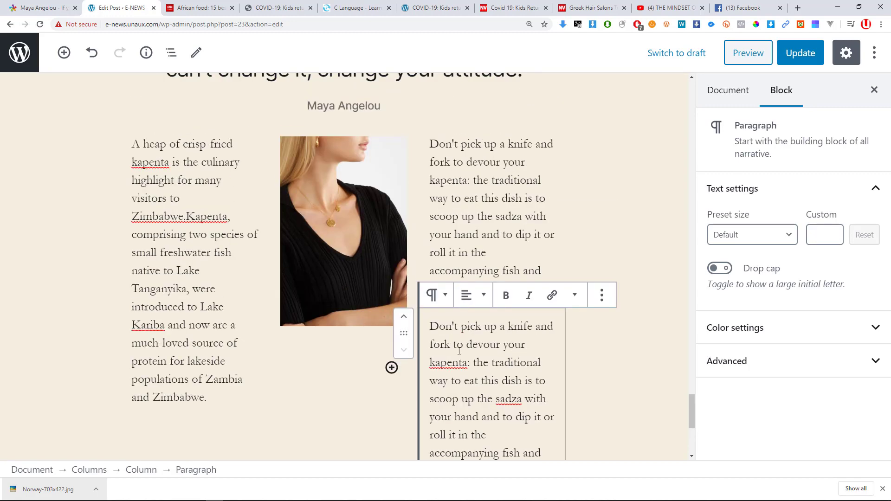
scroll(460, 363, "down", 3)
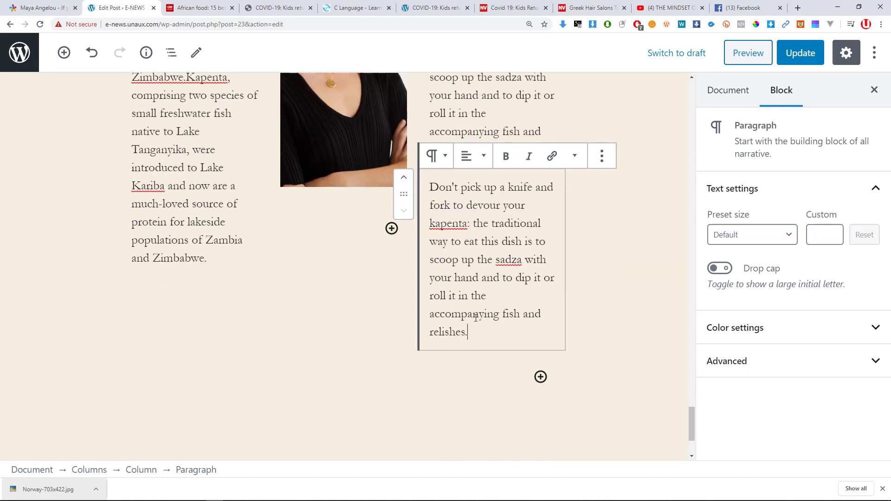
left_click_drag(469, 333, 425, 232)
key("BackSpace")
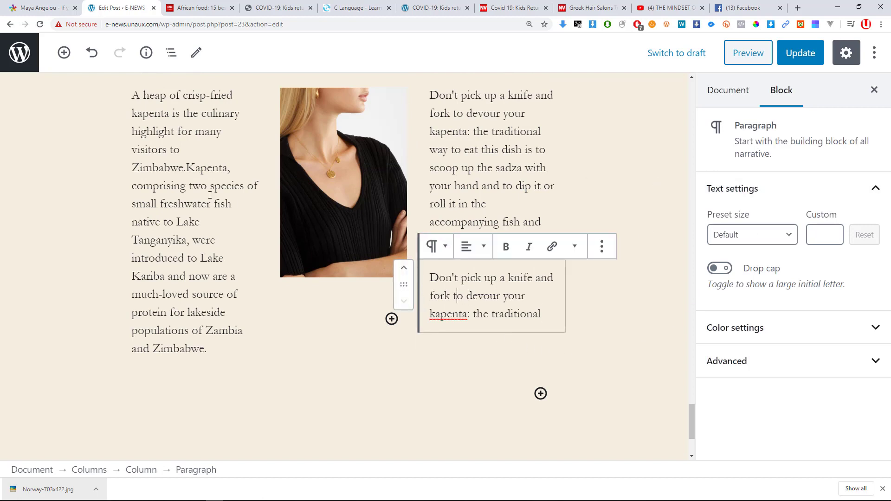
left_click(165, 124)
Turn on Drop cap for the left-column kapenta paragraph.
left_click(720, 268)
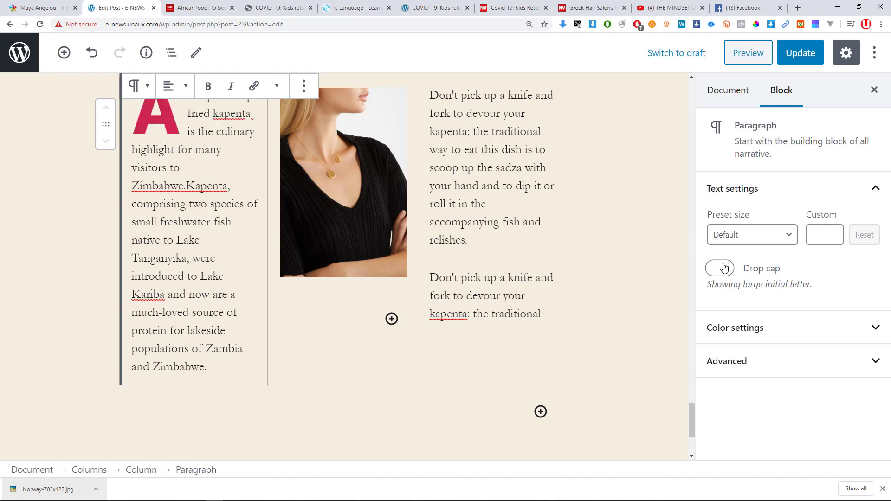
scroll(183, 170, "up", 3)
scroll(173, 278, "down", 4)
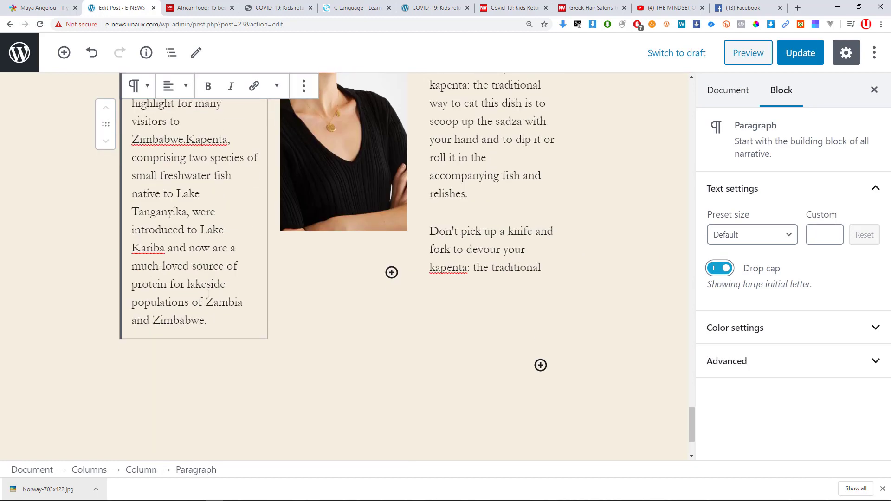
scroll(226, 319, "up", 1)
scroll(221, 312, "down", 1)
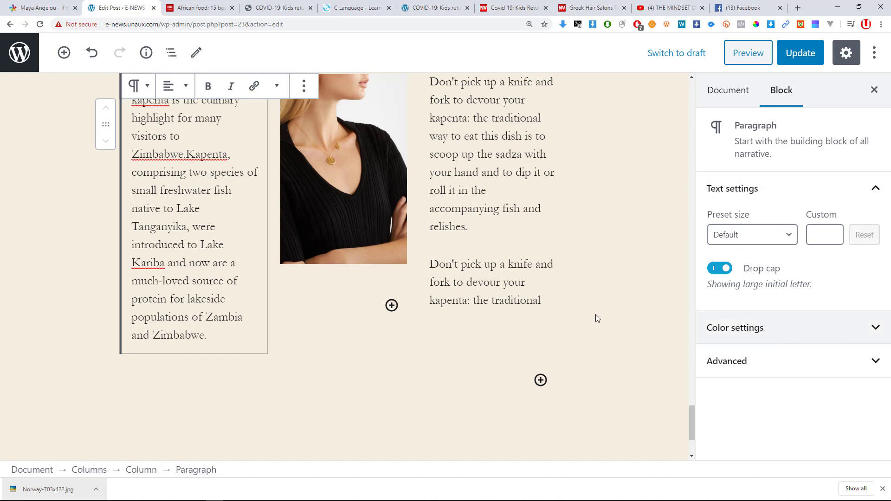
Set the kapenta paragraph's text colour to black, after trying cream and grey swatches.
left_click(757, 330)
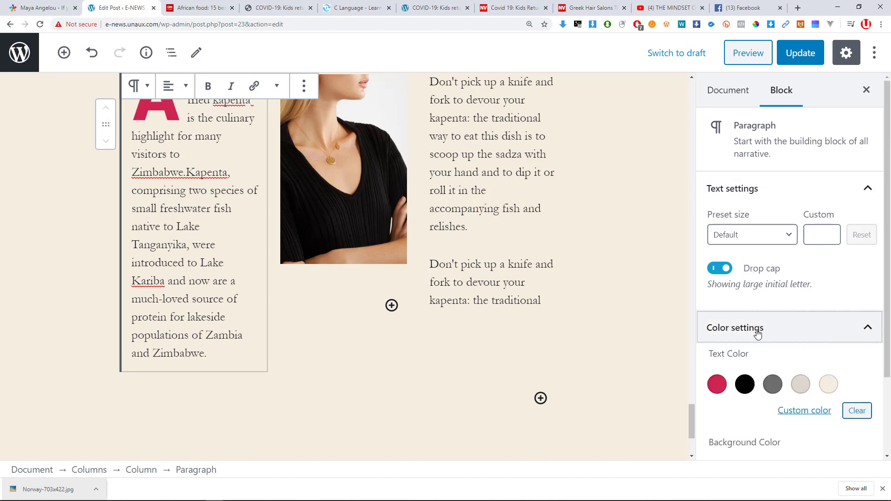
scroll(762, 339, "down", 2)
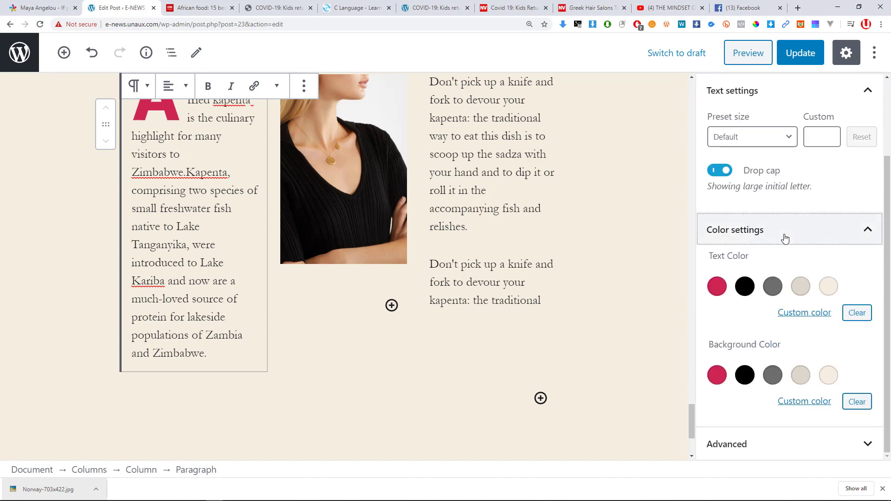
scroll(775, 266, "up", 2)
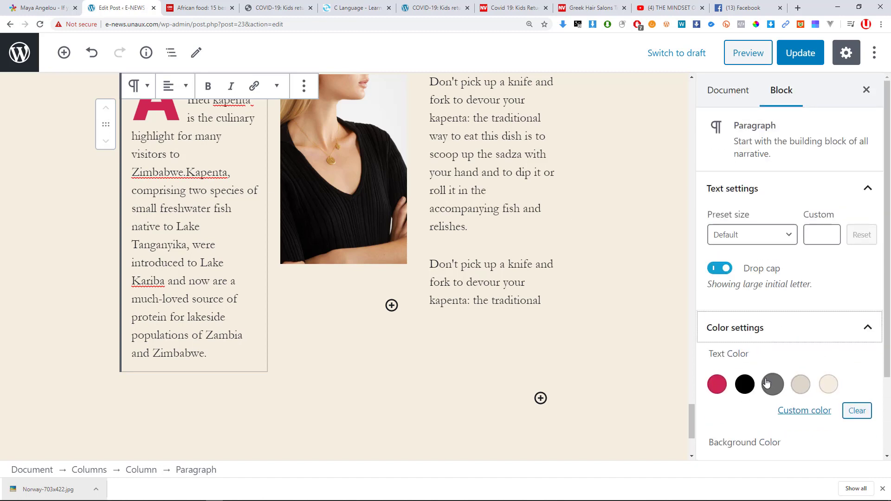
left_click(830, 387)
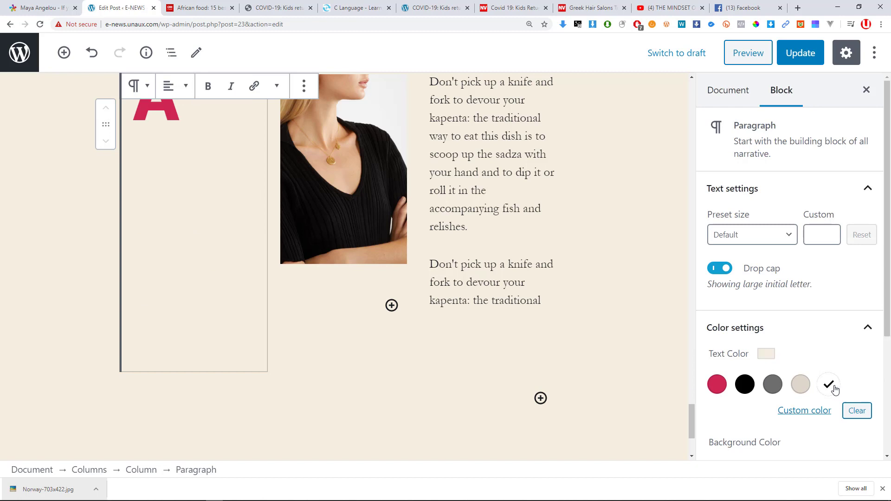
left_click(794, 389)
left_click(773, 386)
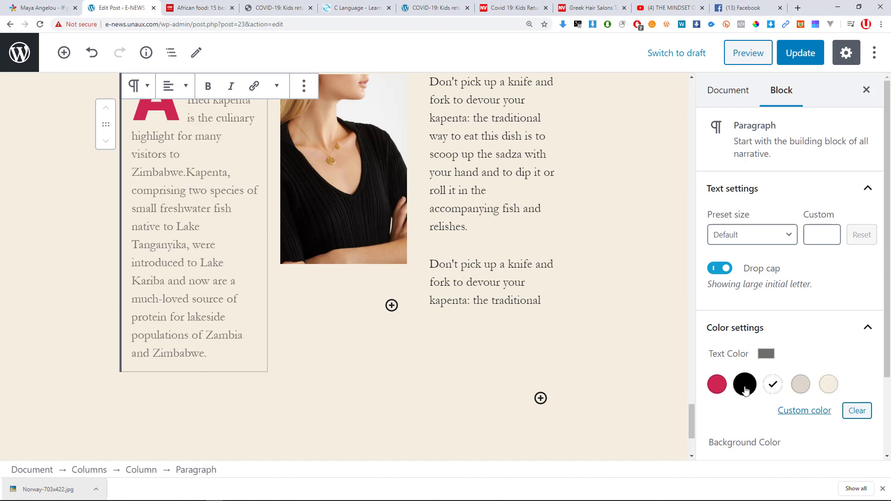
left_click(745, 386)
scroll(740, 378, "down", 2)
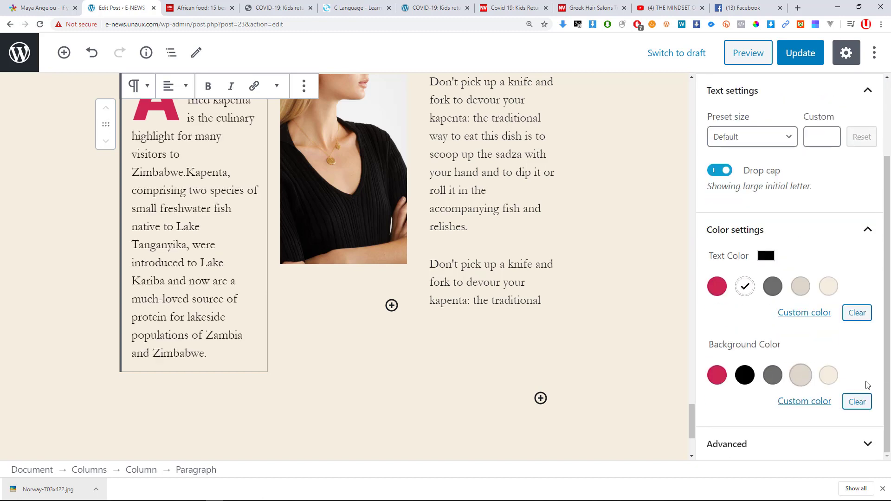
scroll(750, 376, "up", 2)
scroll(232, 204, "up", 4)
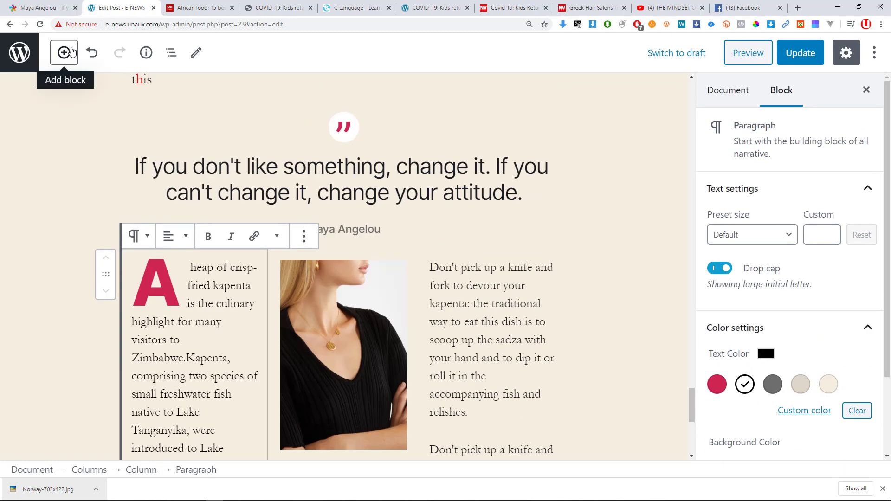
left_click(64, 52)
scroll(139, 241, "down", 4)
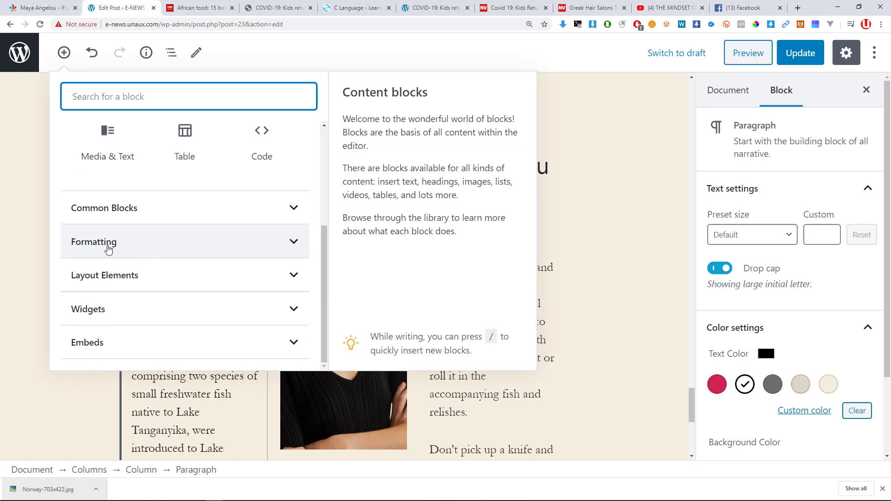
left_click(127, 249)
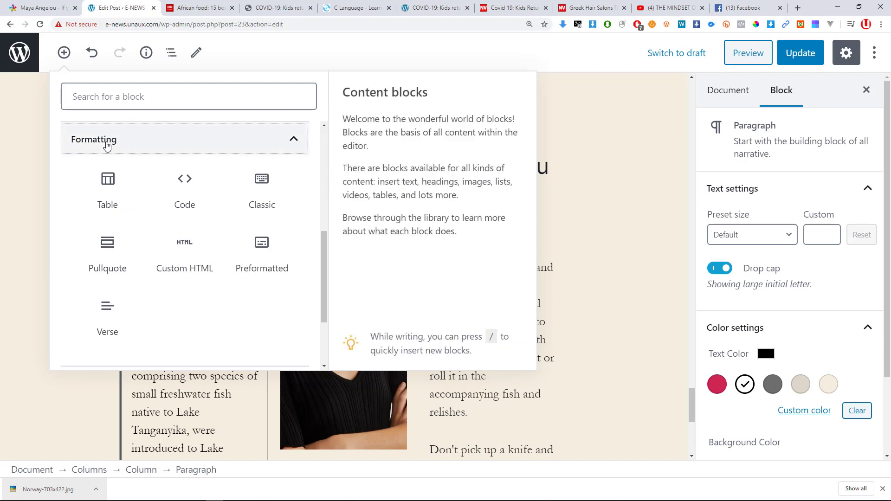
left_click(107, 145)
left_click(123, 286)
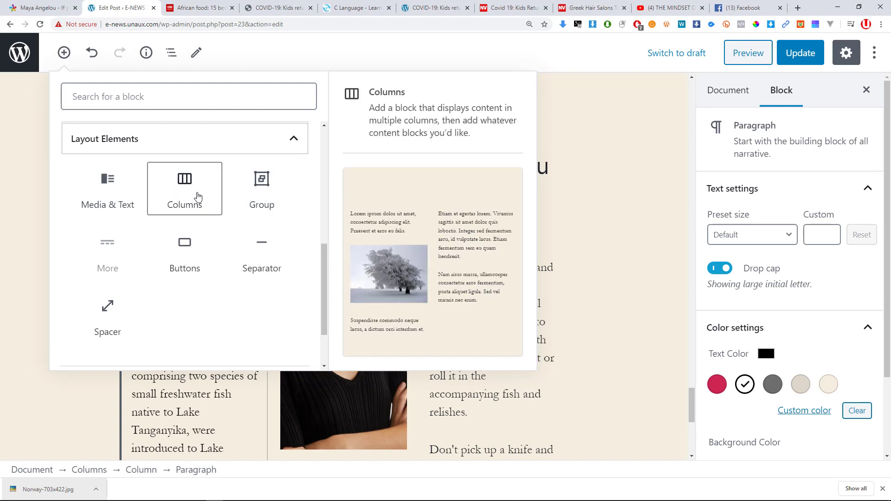
left_click(198, 197)
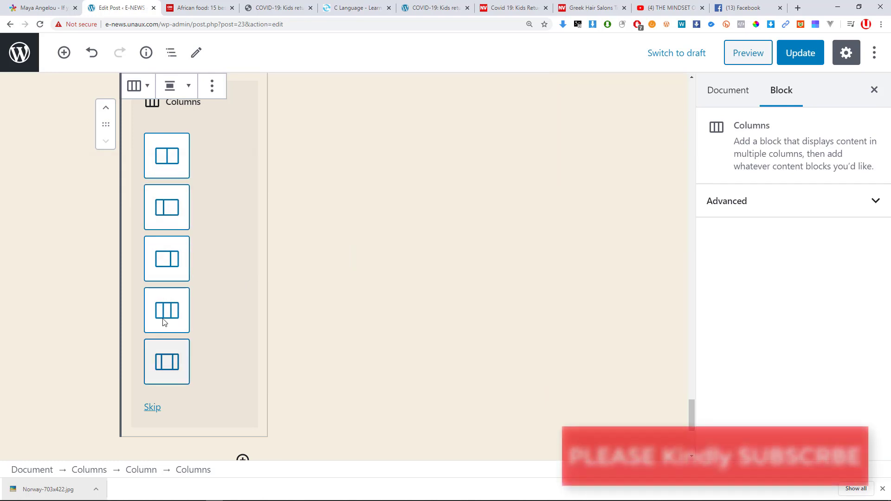
left_click(188, 86)
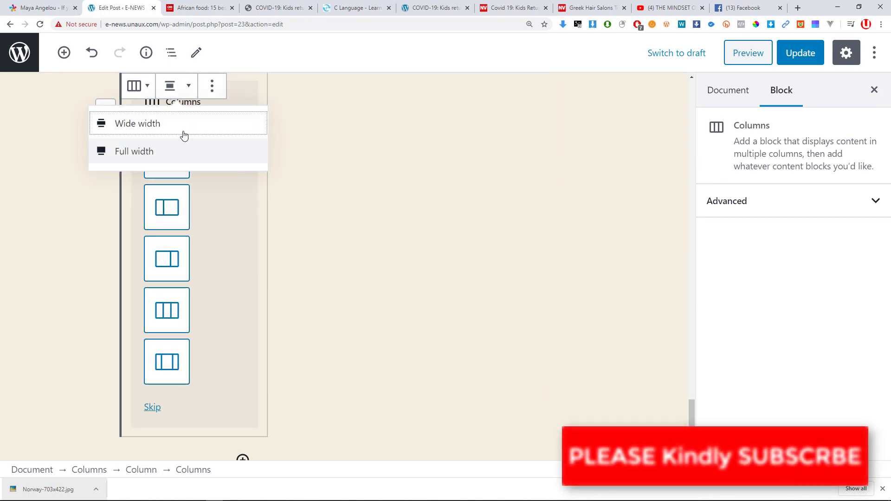
left_click(237, 253)
scroll(240, 247, "up", 2)
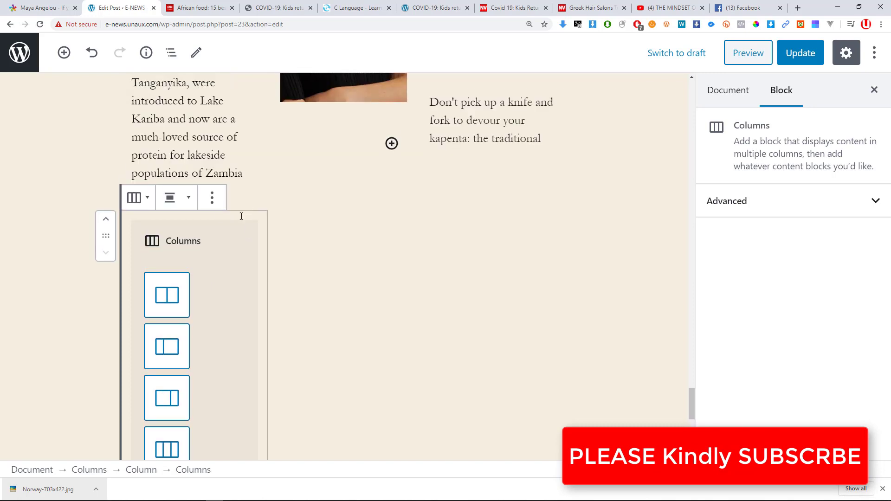
left_click(218, 204)
left_click(224, 394)
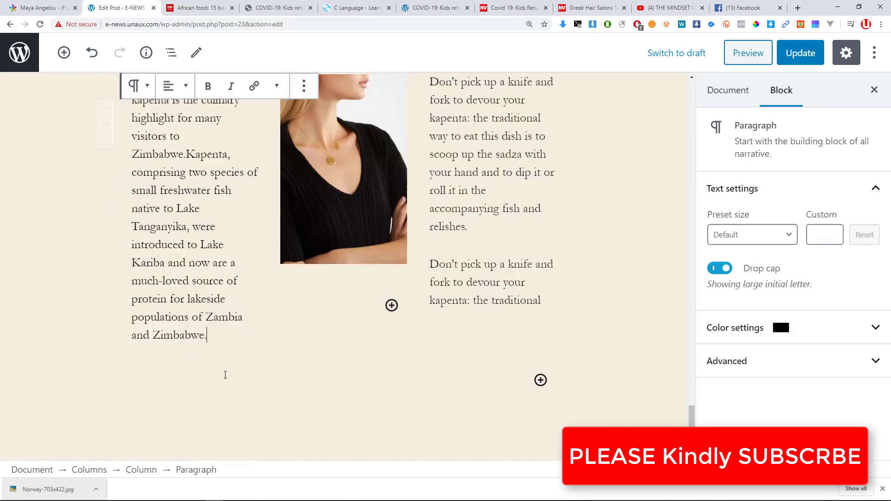
Add an empty paragraph below the kapenta columns and show the Widgets blocks in the inserter.
scroll(416, 285, "down", 2)
left_click(417, 286)
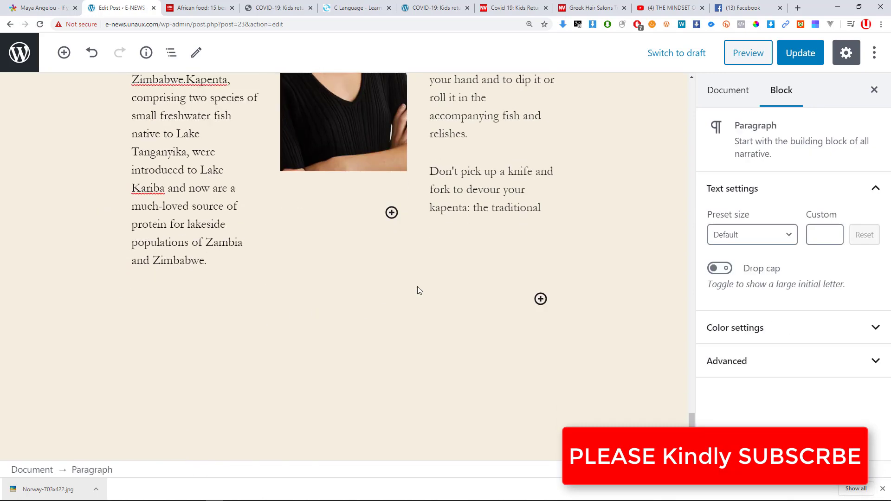
left_click(64, 52)
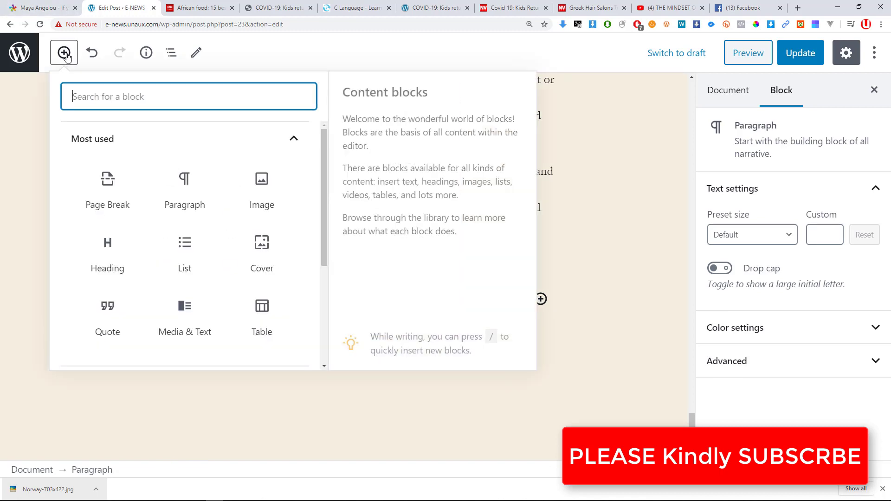
scroll(148, 260, "down", 4)
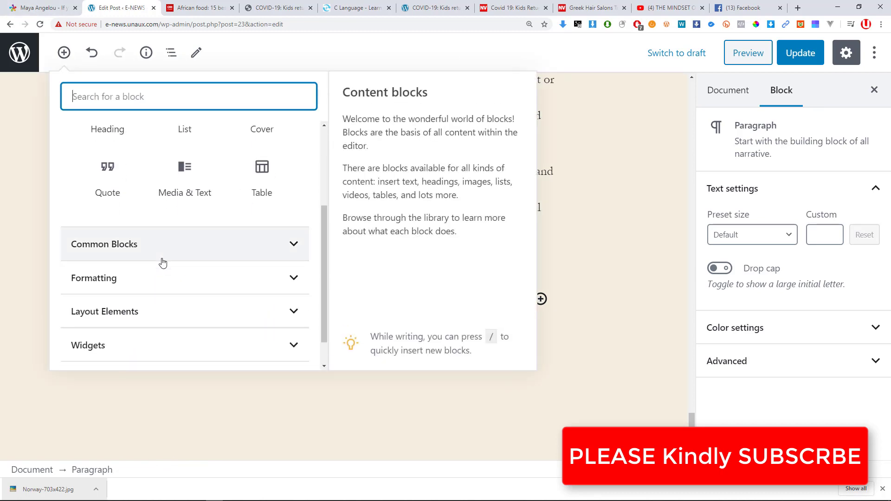
left_click(128, 310)
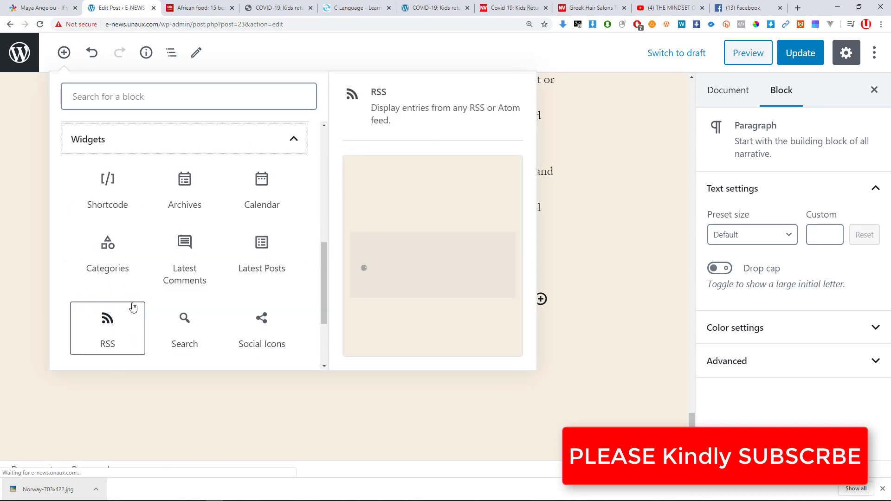
scroll(138, 223, "down", 1)
scroll(132, 195, "up", 1)
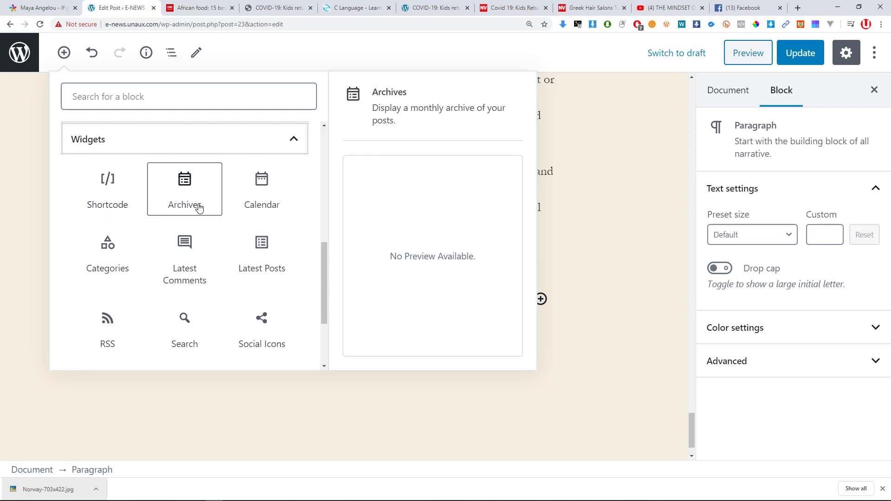
Insert a Calendar block and move it up twice to sit above the attitude quote.
left_click(262, 201)
scroll(374, 357, "down", 2)
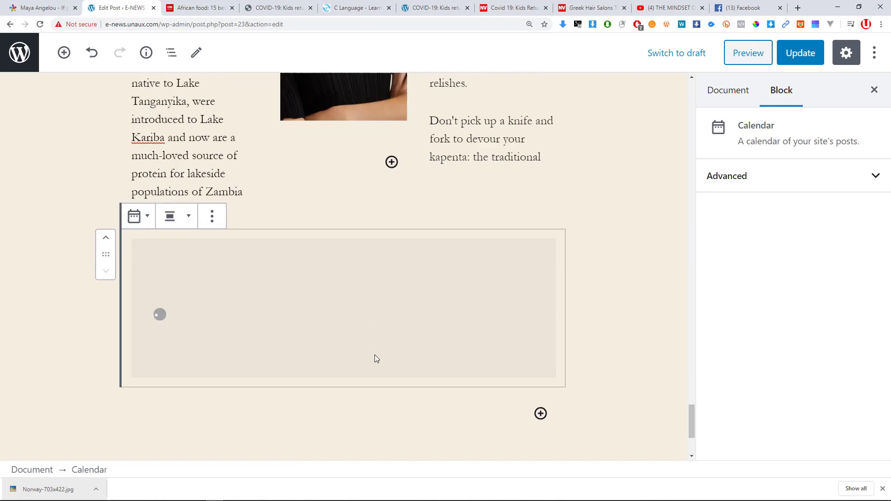
scroll(436, 344, "down", 5)
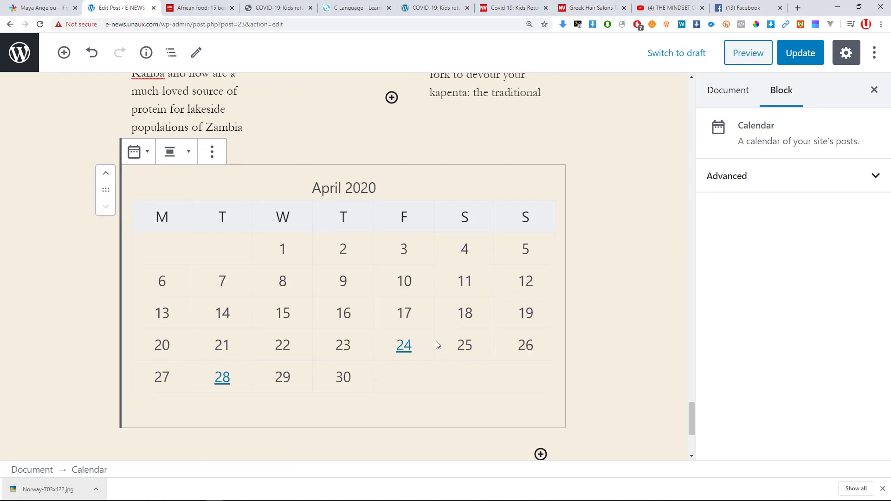
scroll(443, 324, "up", 5)
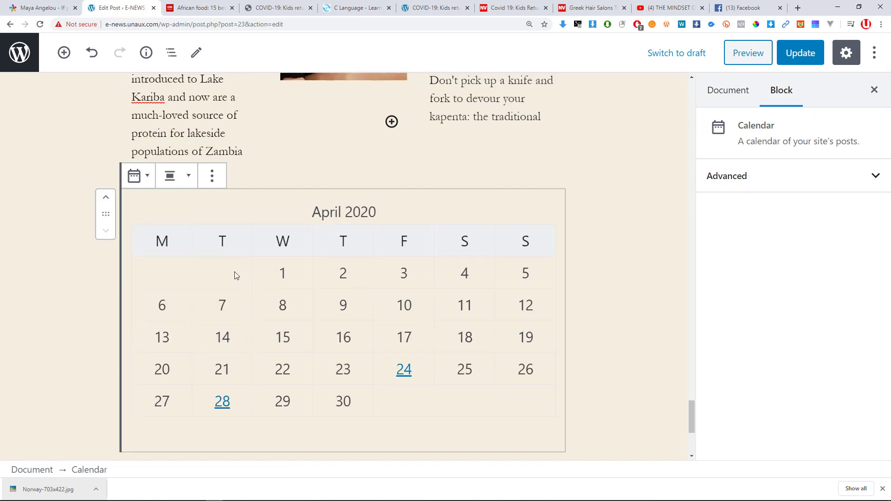
left_click(106, 201)
left_click(106, 201)
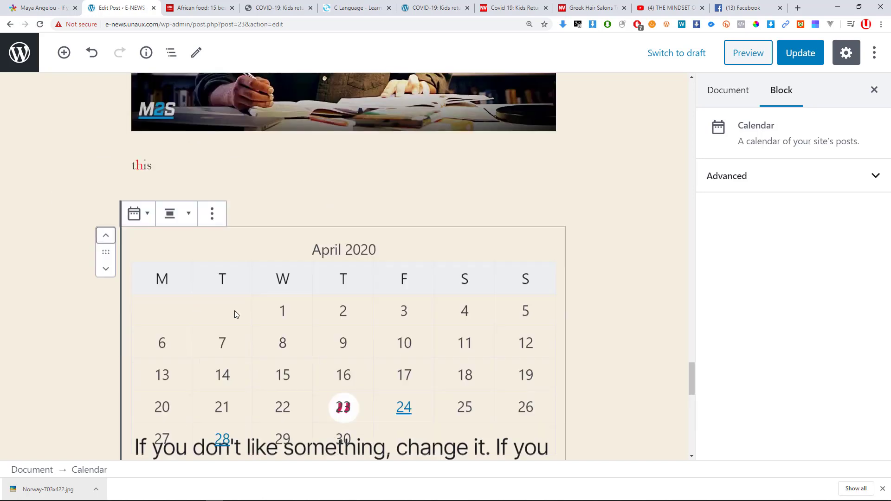
Scroll through the post and bring up the block picker.
scroll(273, 316, "down", 5)
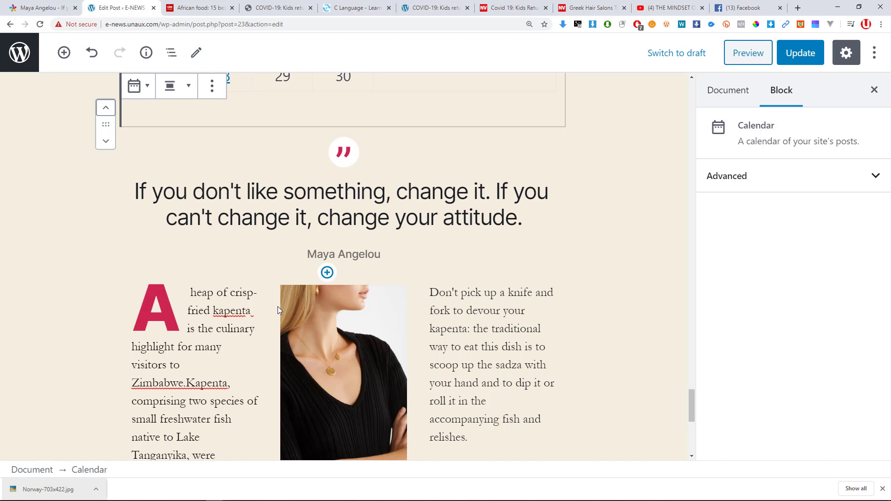
scroll(335, 289, "down", 5)
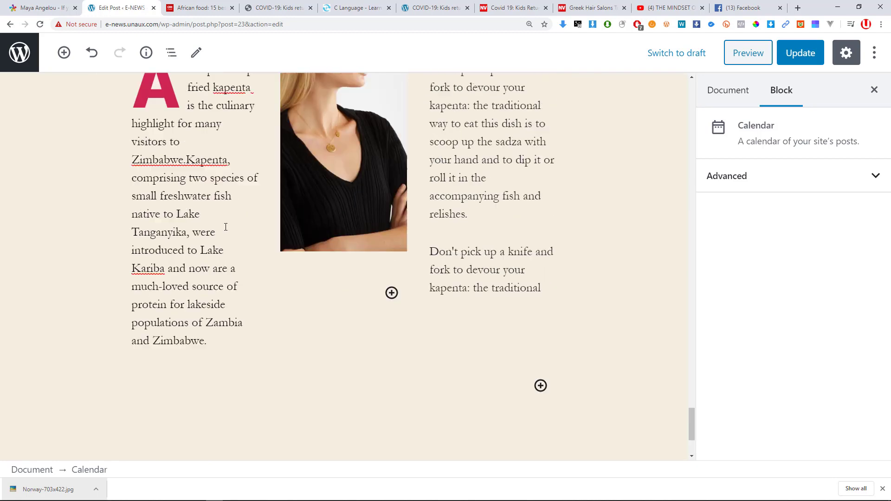
scroll(237, 209, "up", 4)
scroll(341, 232, "down", 4)
scroll(333, 207, "up", 10)
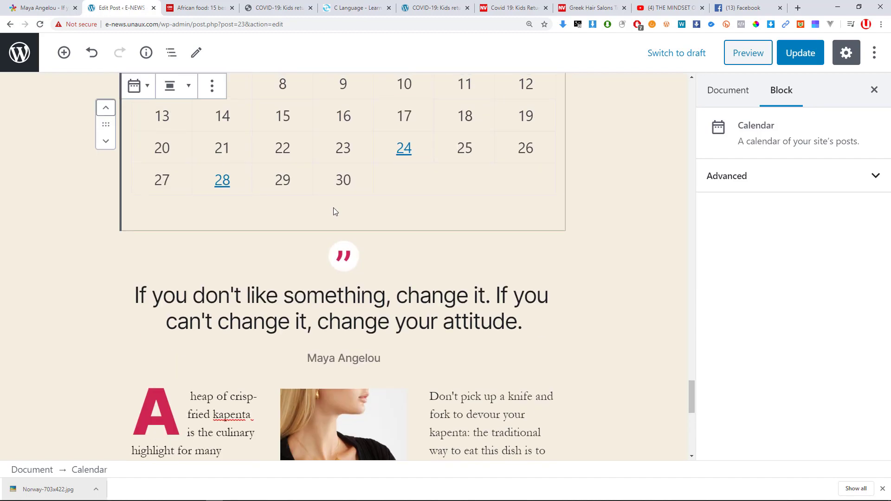
scroll(340, 237, "down", 4)
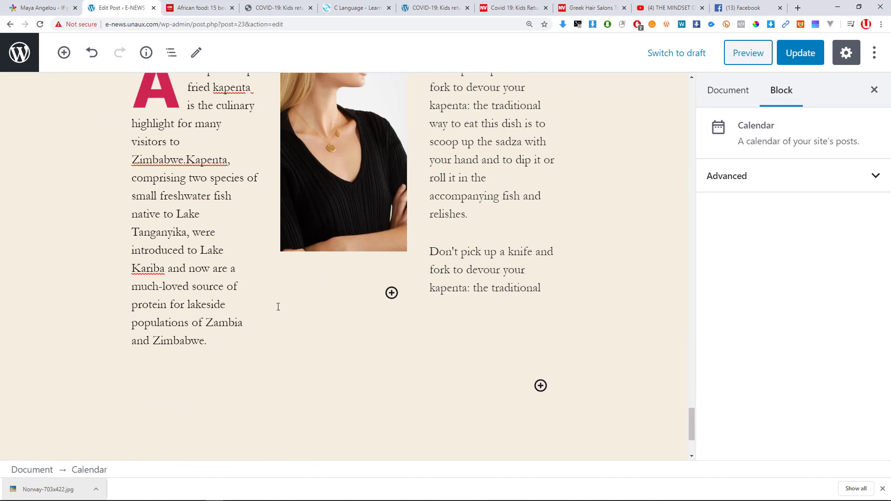
left_click(541, 385)
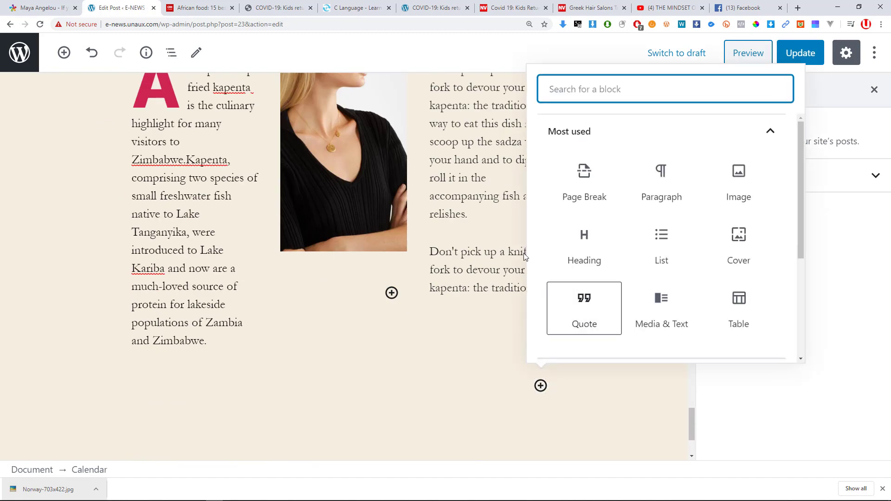
Insert a Social Icons block from the Widgets category of the block library.
left_click(64, 52)
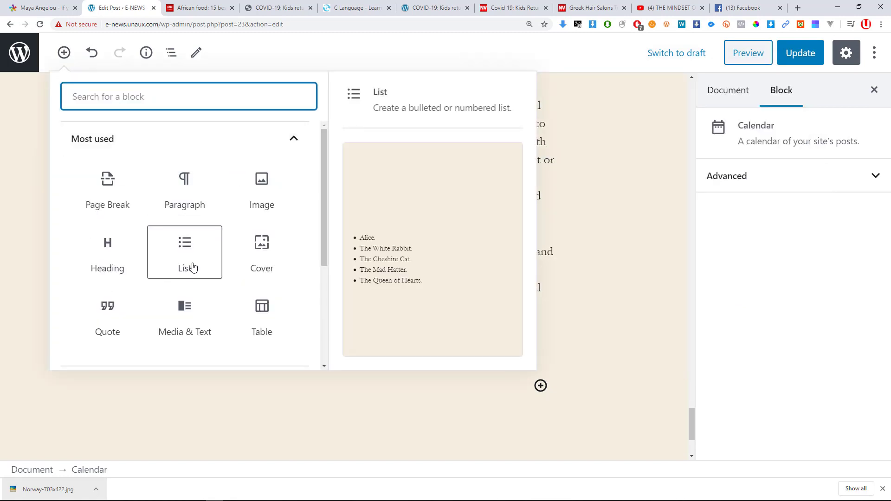
scroll(204, 274, "down", 4)
left_click(145, 308)
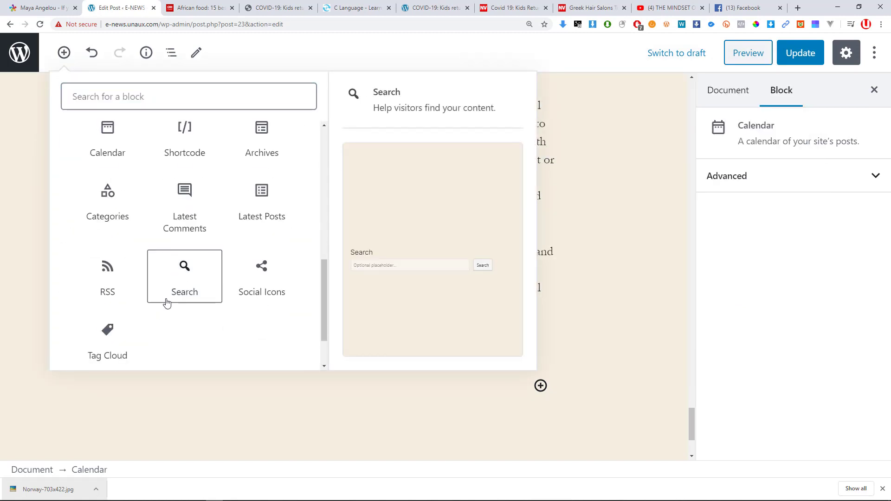
scroll(181, 306, "up", 2)
scroll(188, 318, "down", 1)
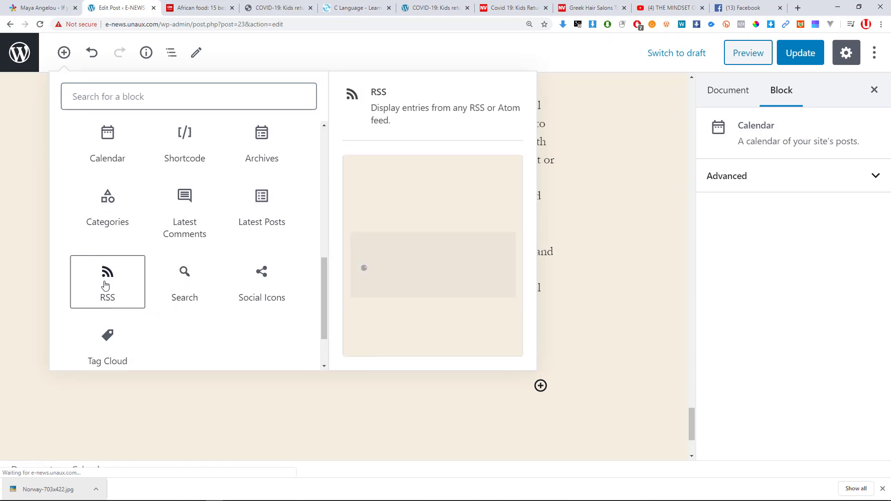
scroll(110, 297, "down", 1)
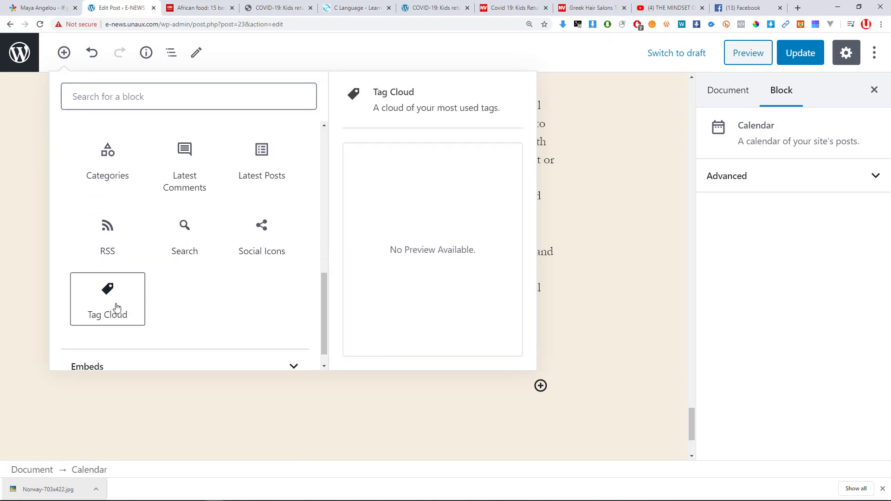
scroll(248, 288, "up", 2)
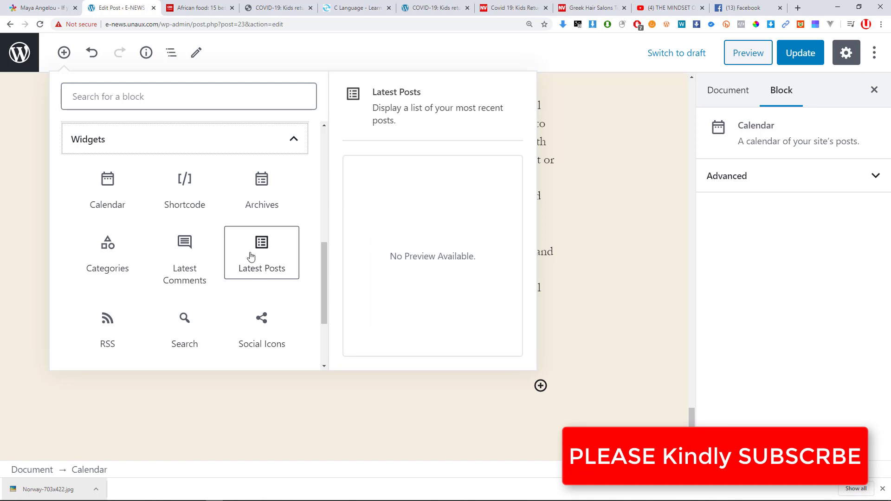
left_click(262, 338)
scroll(266, 331, "down", 5)
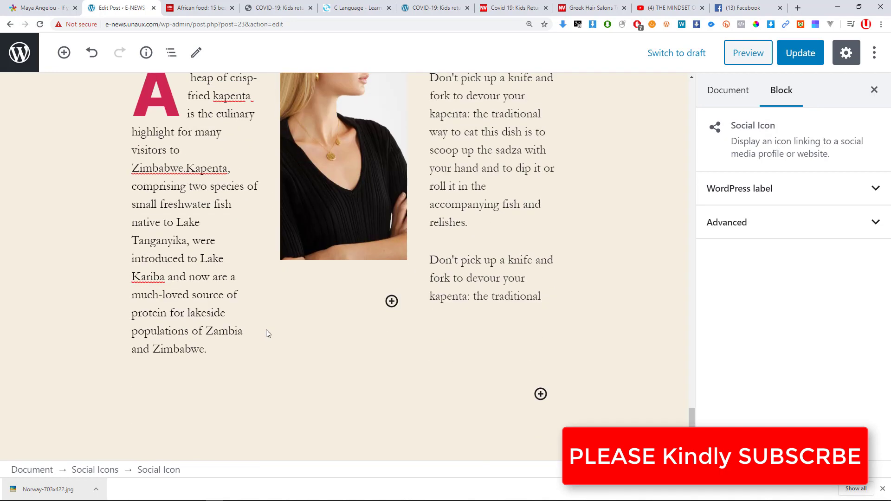
scroll(266, 331, "up", 9)
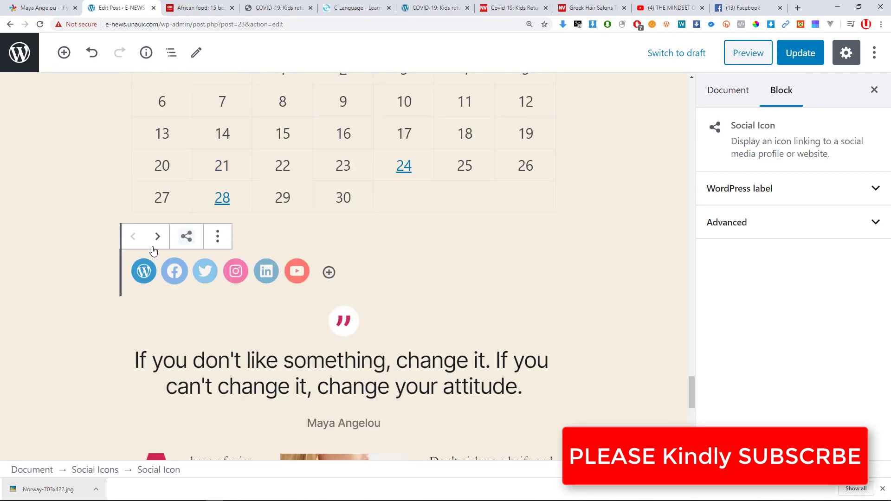
Move the Social Icons block down twice, below the text-and-image columns.
left_click(104, 241)
left_click(176, 272)
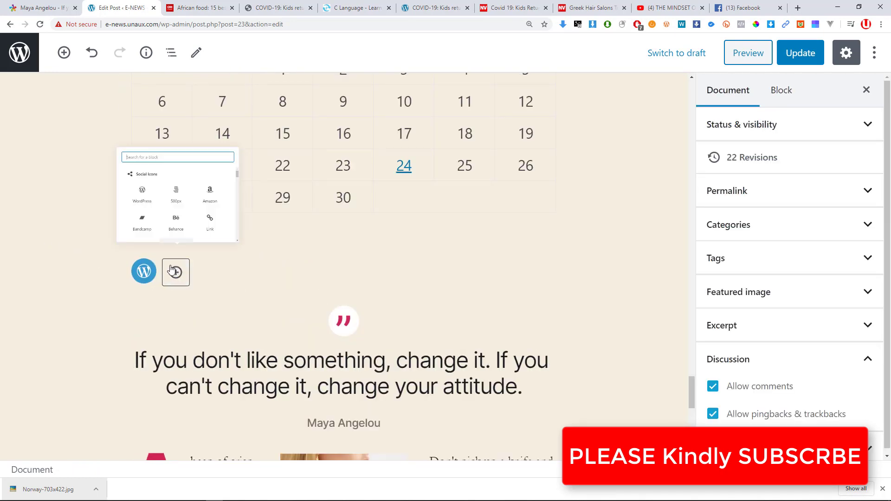
left_click(256, 285)
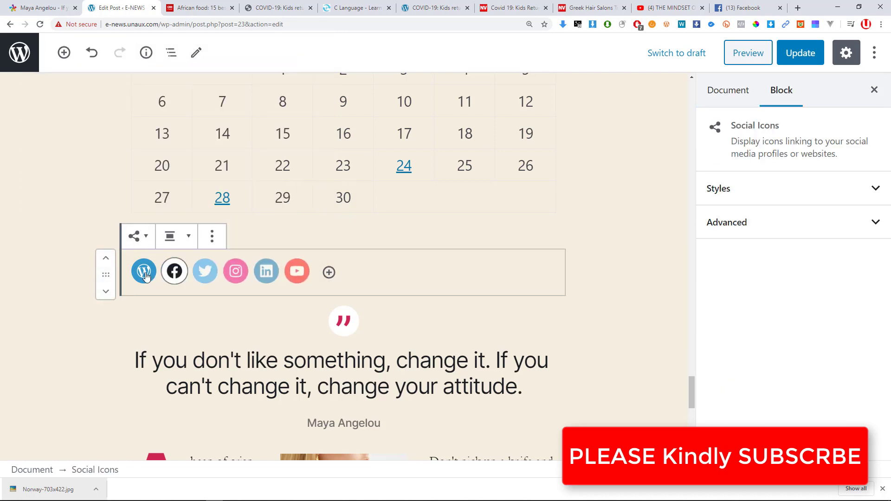
left_click(106, 292)
left_click(106, 292)
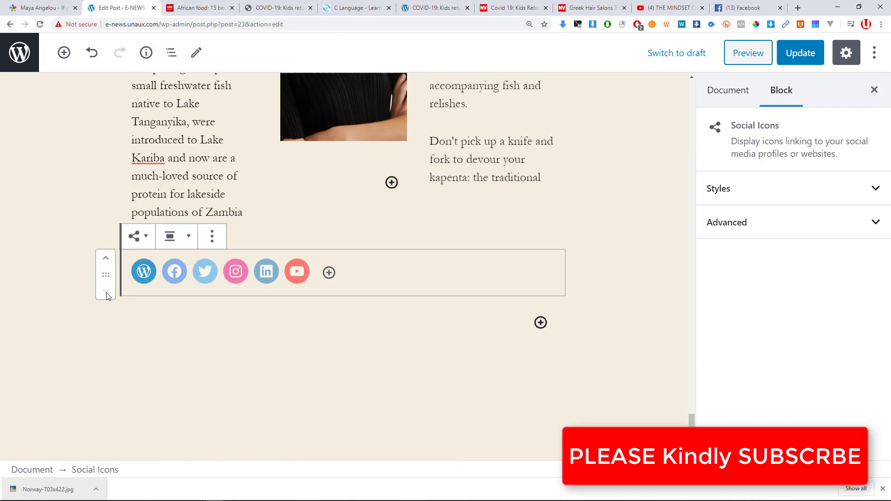
left_click(311, 348)
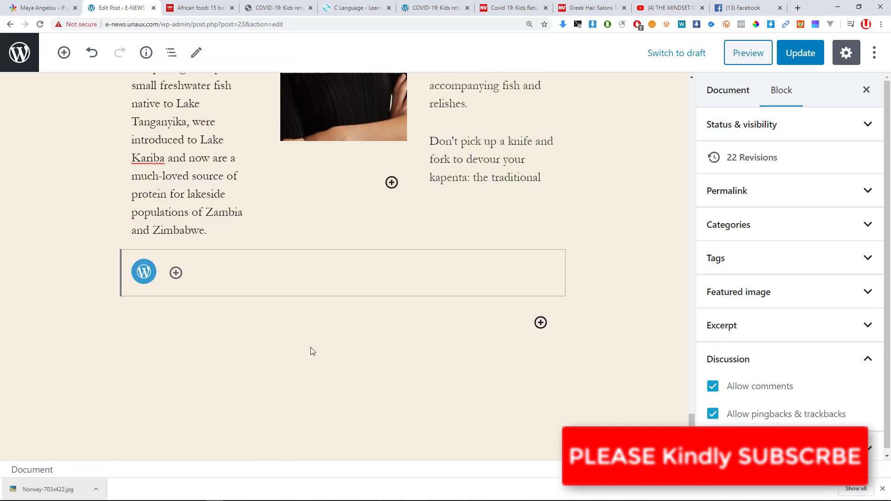
left_click(180, 280)
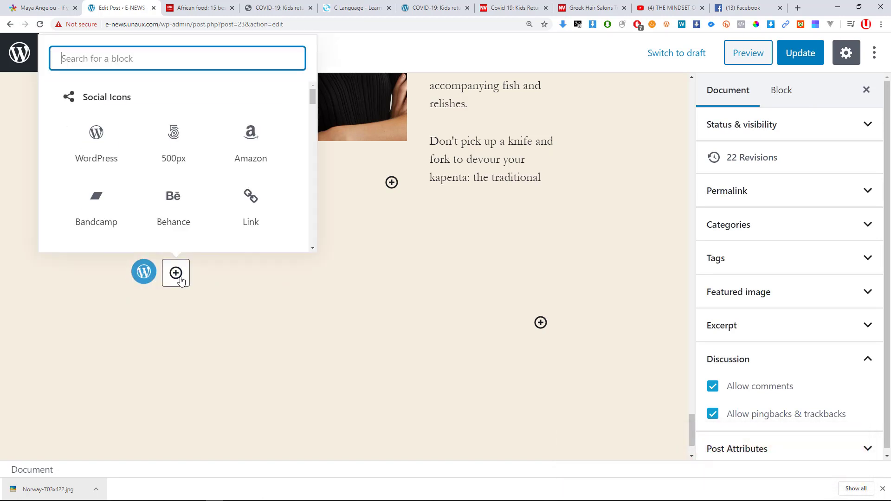
Give the social icons the Pill Shape style, after trying Logos Only.
left_click(237, 269)
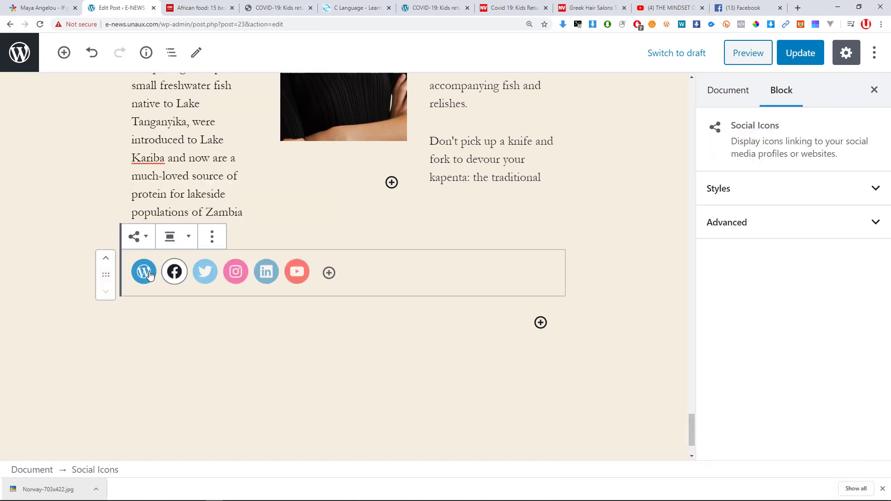
left_click(152, 243)
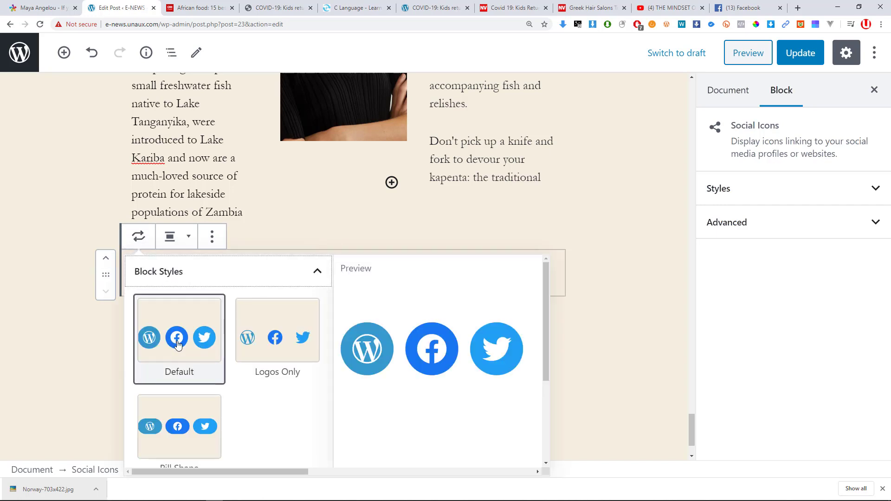
scroll(186, 355, "down", 3)
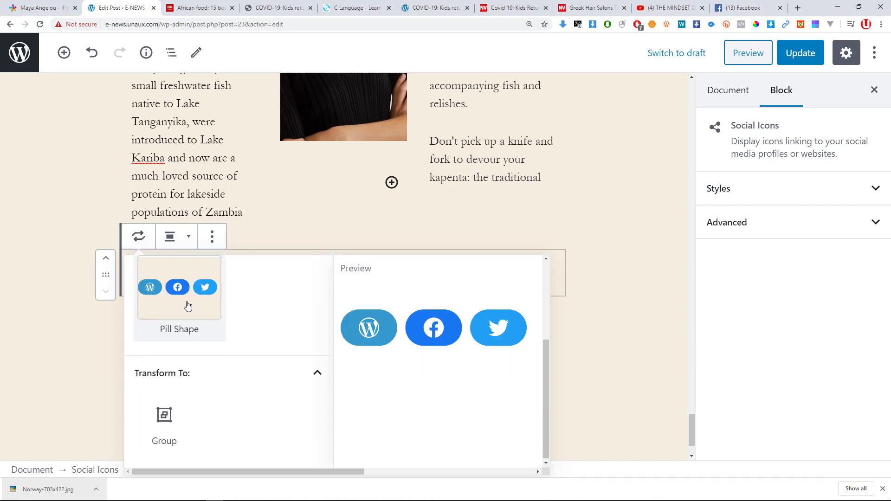
scroll(188, 306, "up", 3)
left_click(171, 344)
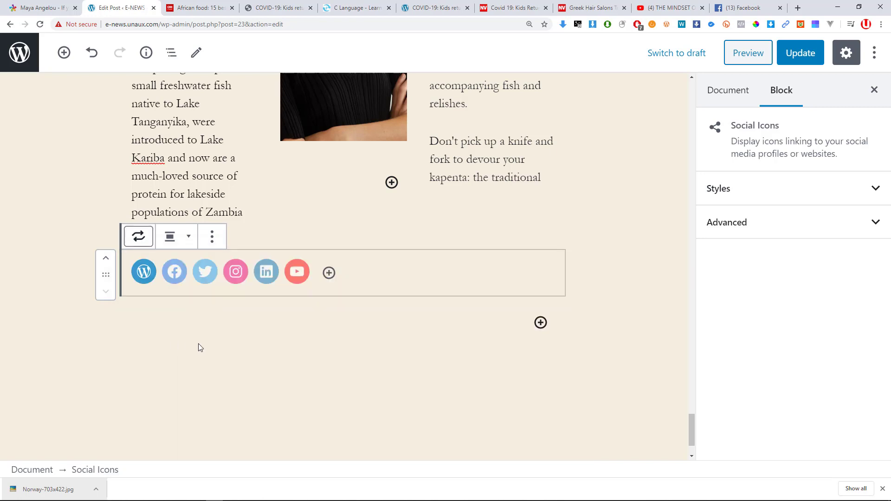
left_click(149, 243)
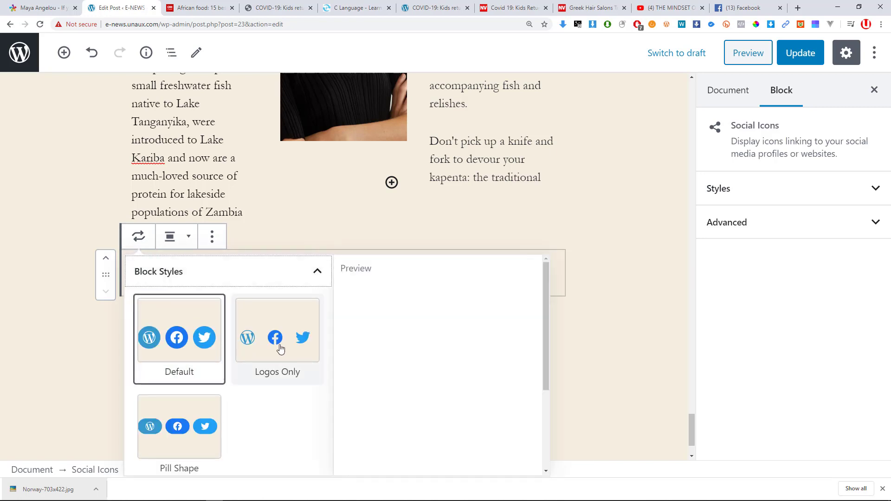
left_click(285, 345)
left_click(140, 243)
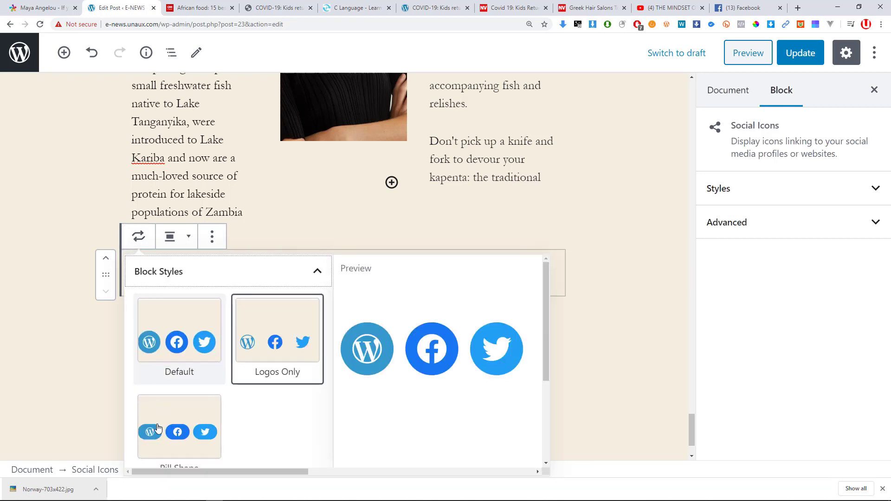
left_click(155, 425)
left_click(140, 237)
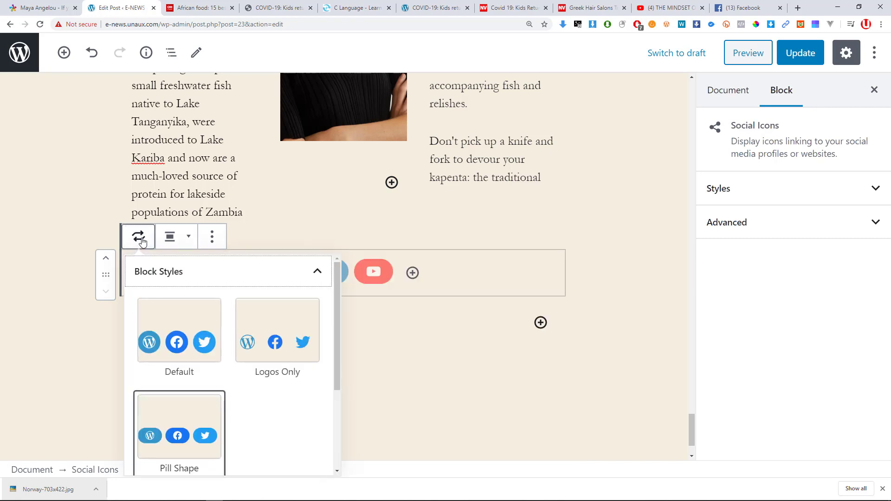
left_click(139, 237)
Centre the row of social icons in the post.
left_click(196, 242)
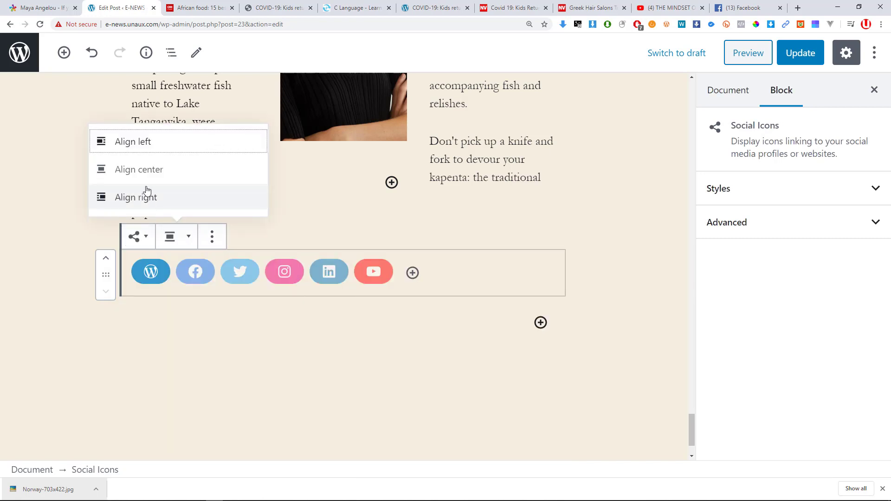
left_click(134, 171)
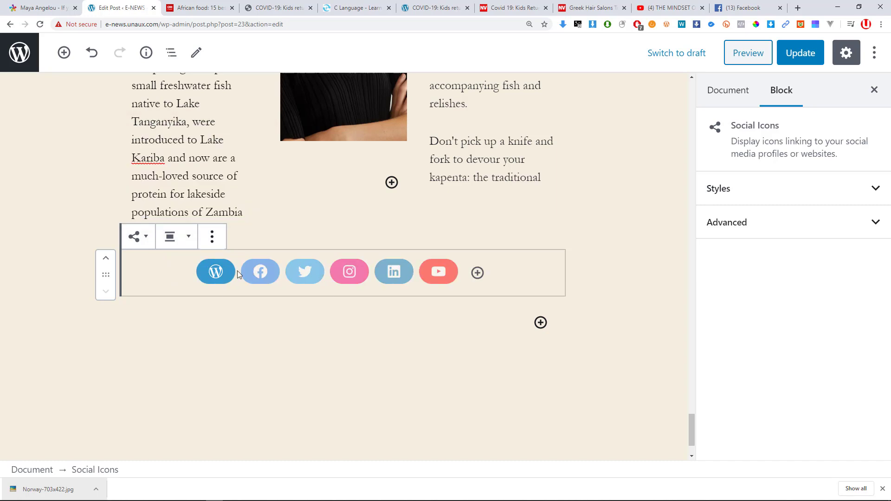
left_click(212, 239)
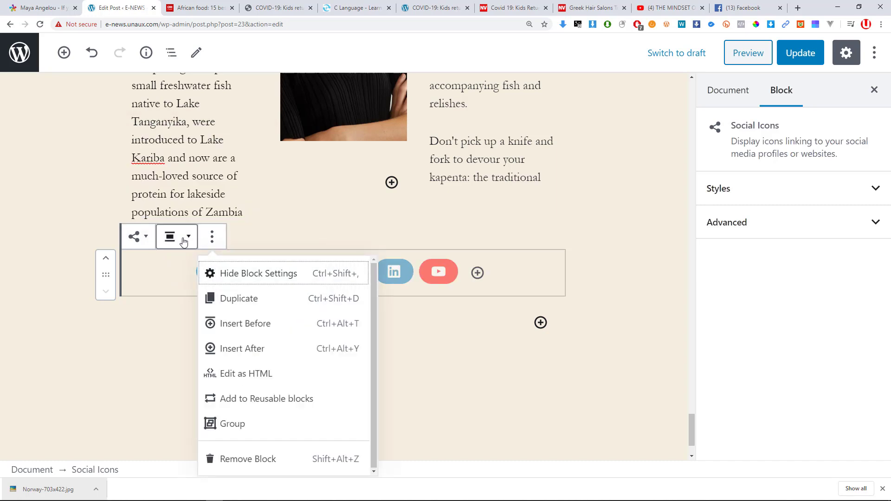
left_click(29, 306)
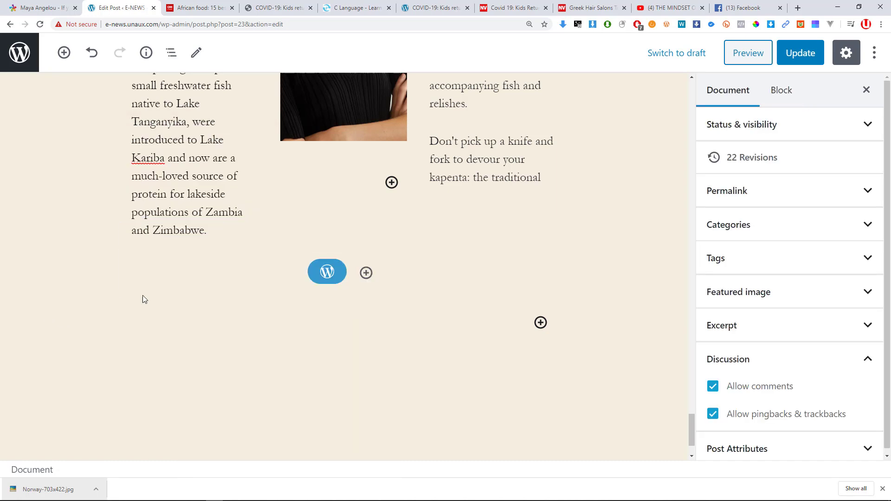
Add a Facebook icon to the social icons row.
left_click(366, 278)
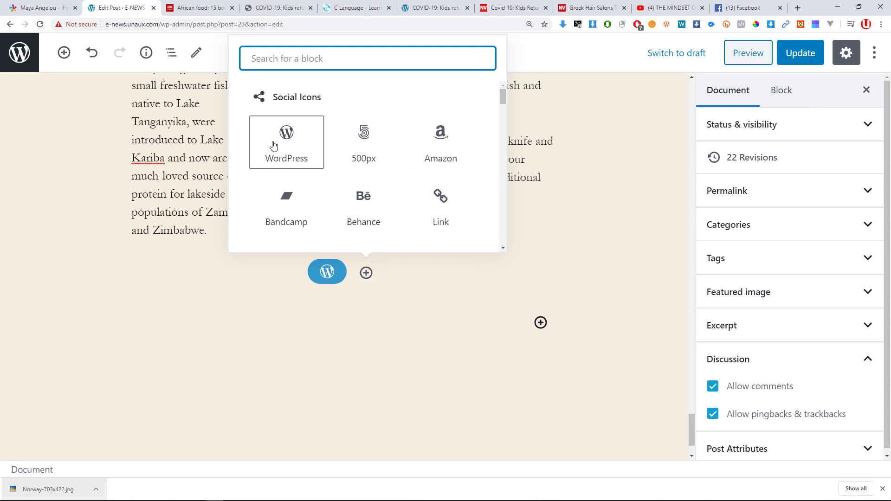
scroll(384, 145, "down", 5)
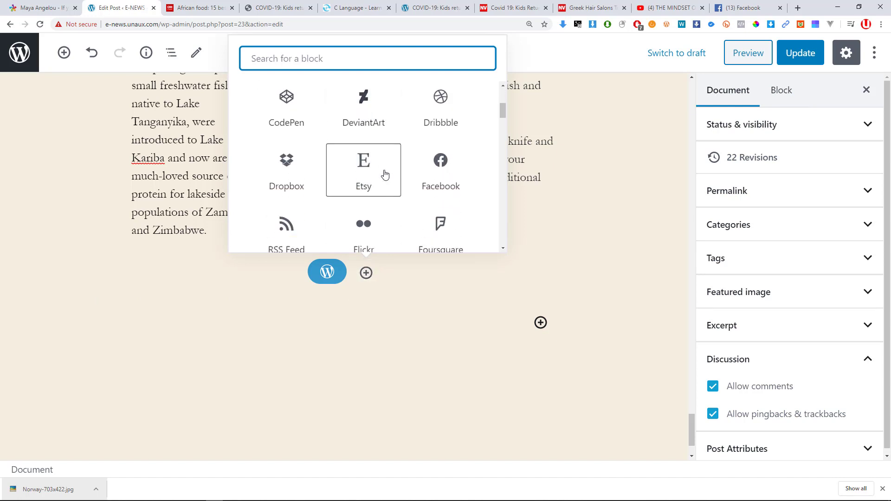
left_click(454, 120)
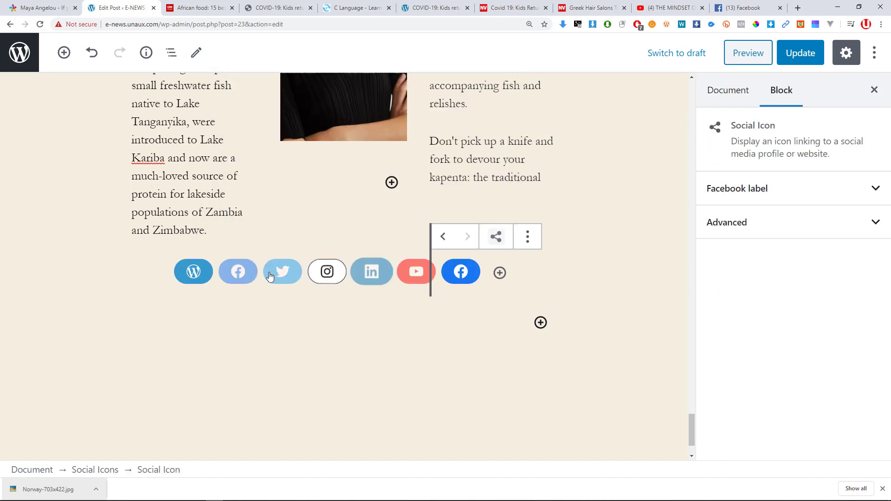
left_click(277, 335)
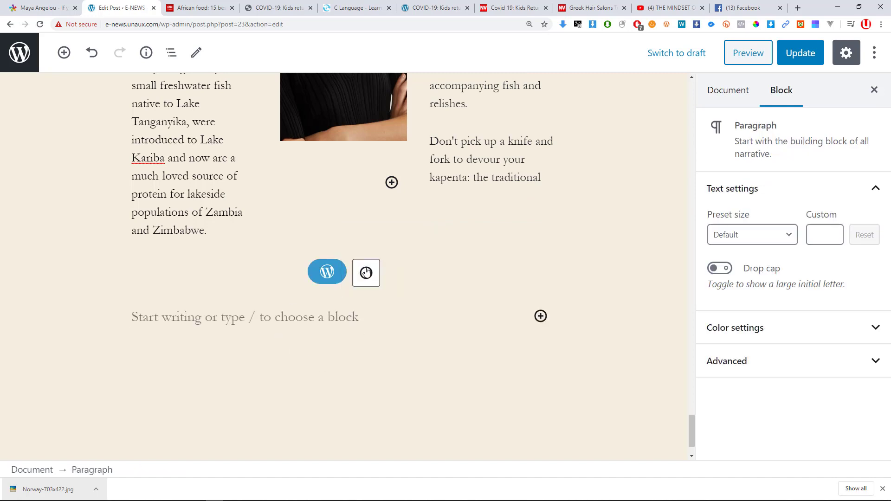
Add a Goodreads icon to the social icons row.
left_click(367, 273)
scroll(380, 175, "down", 3)
scroll(378, 174, "down", 7)
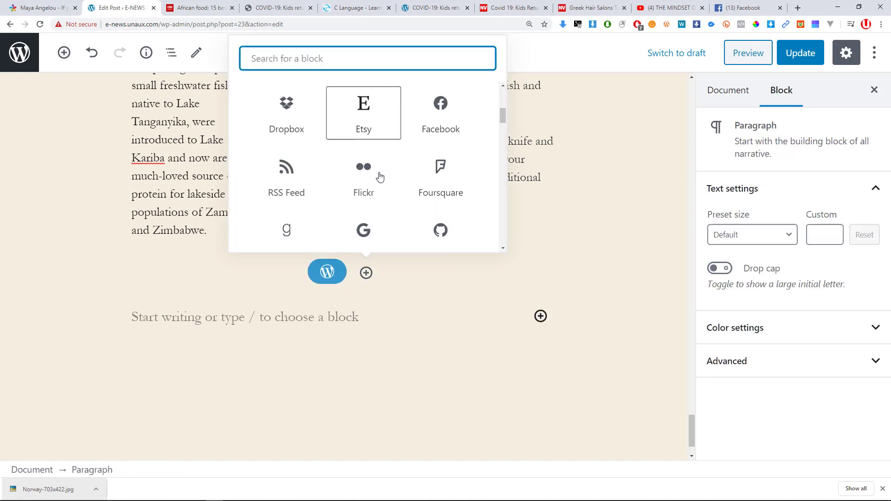
scroll(371, 186, "down", 8)
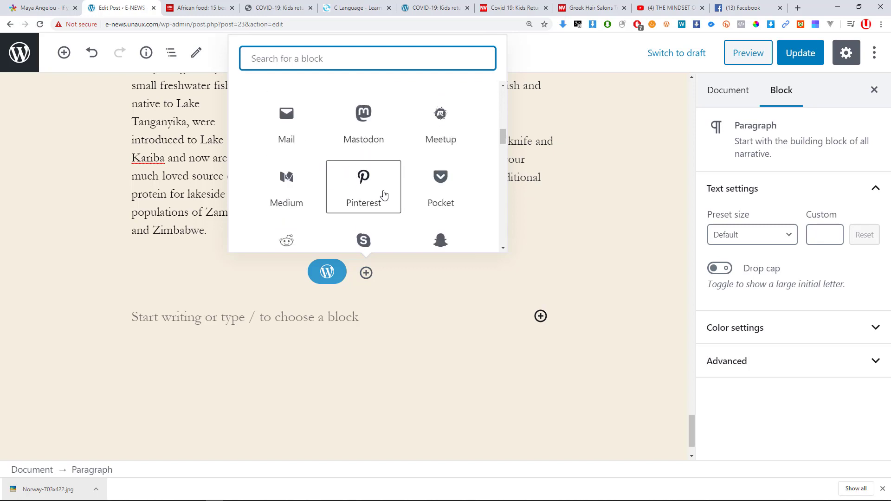
scroll(385, 201, "down", 2)
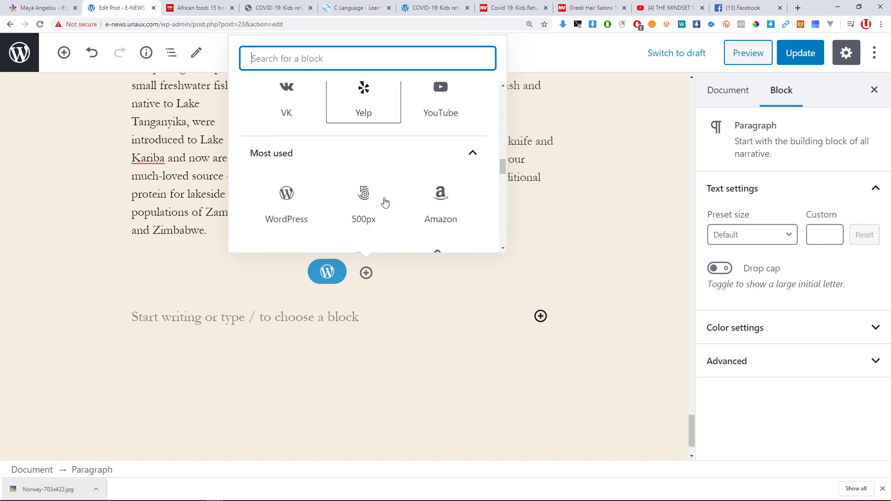
scroll(385, 201, "up", 2)
scroll(385, 201, "down", 5)
scroll(385, 201, "up", 10)
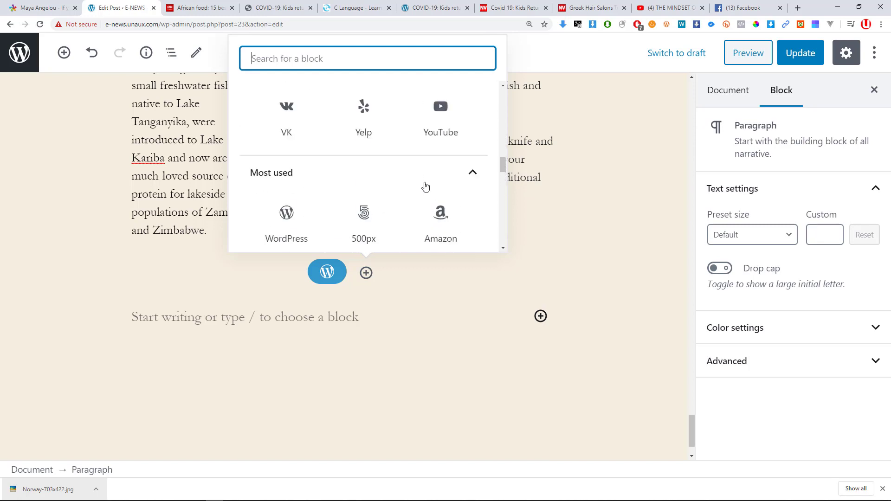
scroll(366, 189, "up", 3)
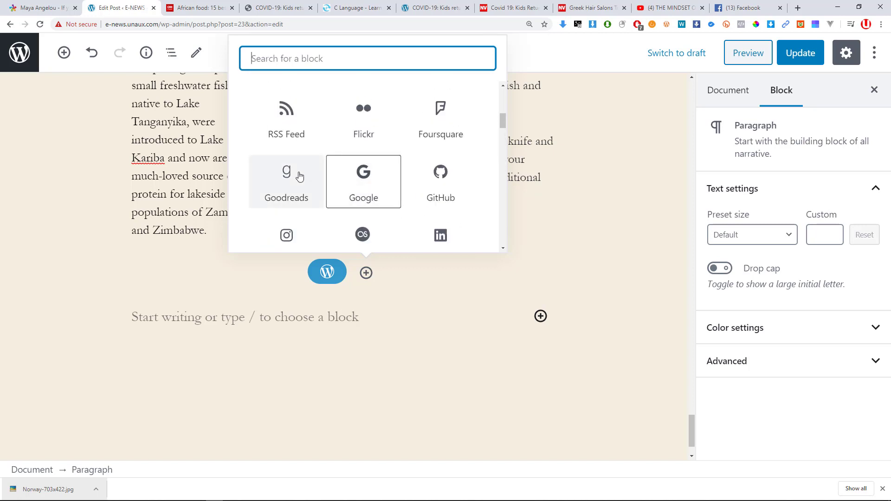
left_click(288, 175)
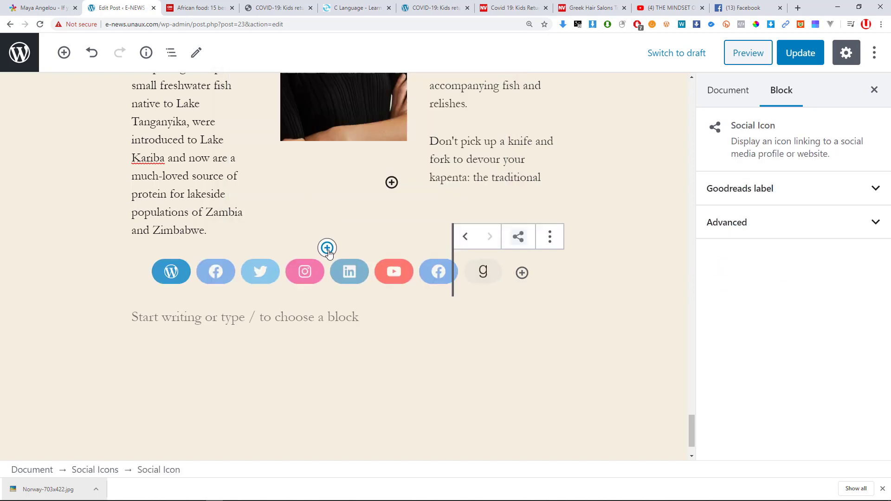
Check the YouTube icon's link field, then deselect the block and enter the empty paragraph.
left_click(404, 276)
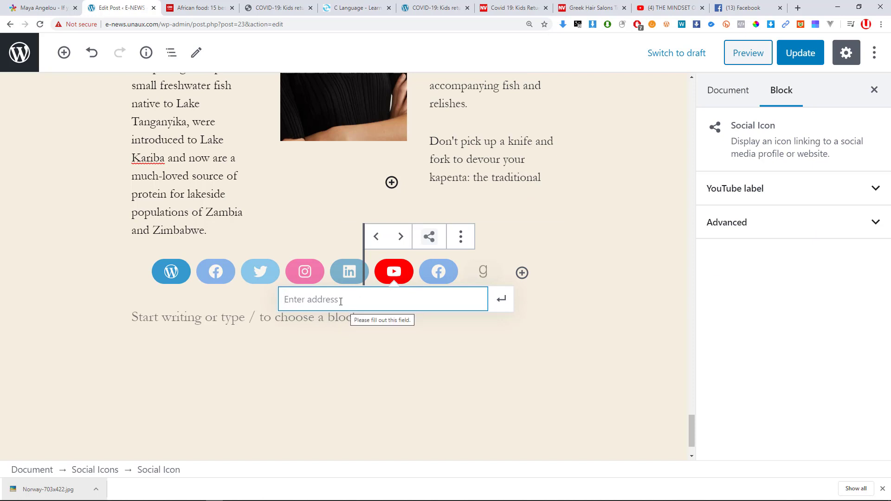
left_click(172, 300)
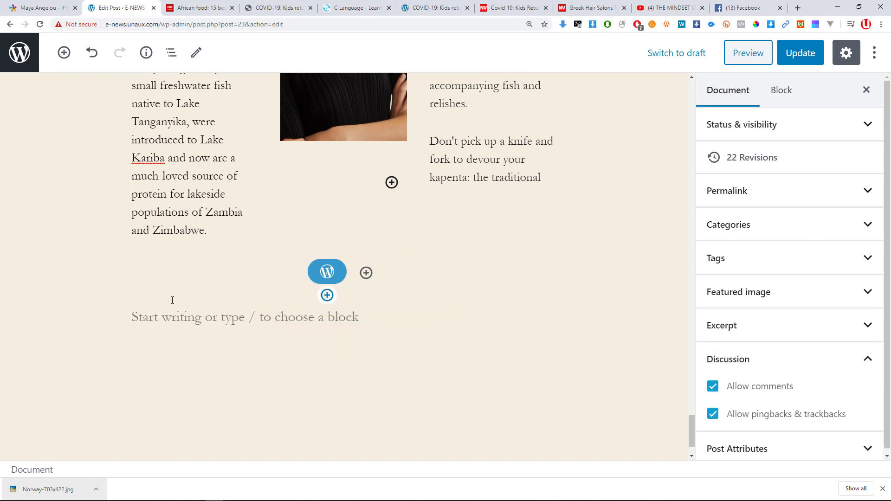
left_click(163, 285)
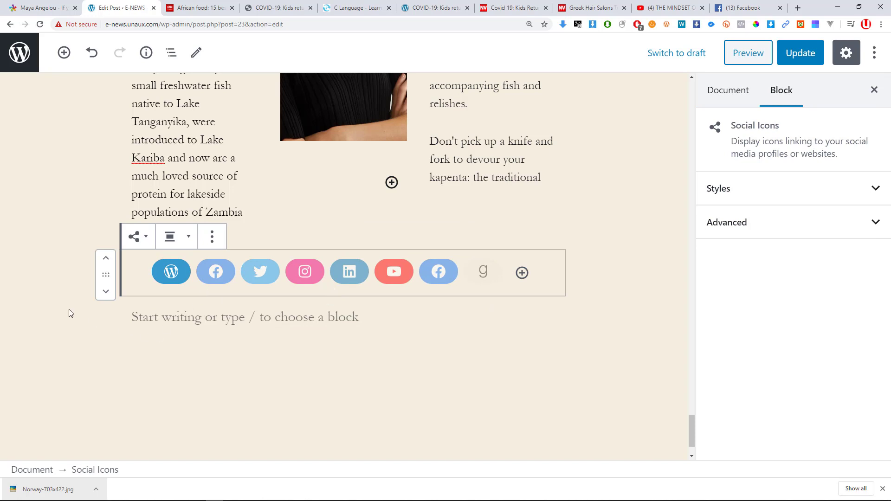
left_click(97, 312)
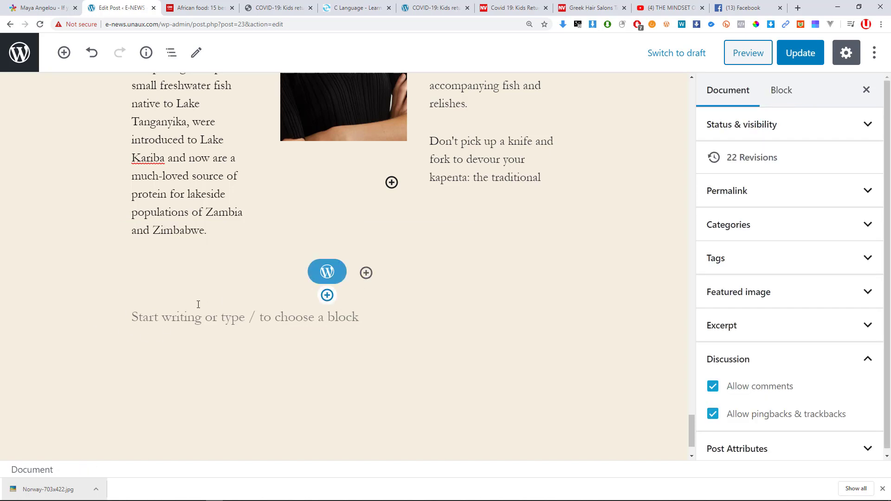
left_click(136, 321)
left_click(119, 324)
left_click(218, 322)
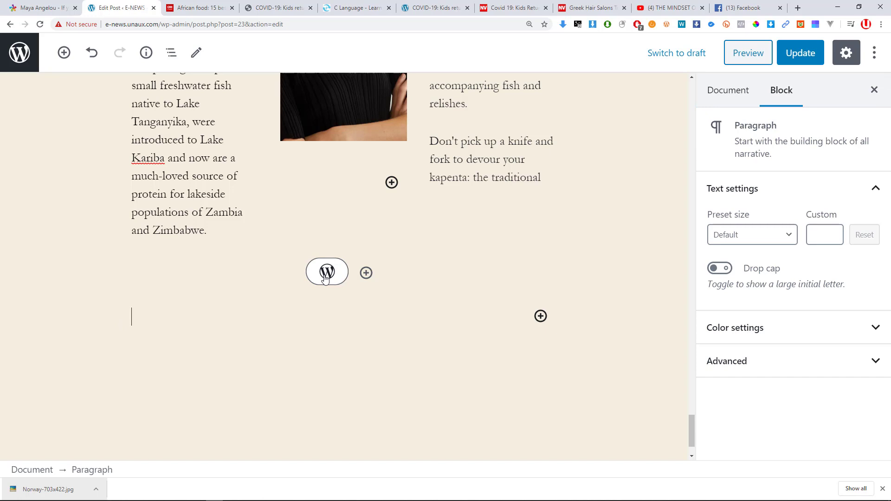
Browse the Widgets blocks in the block library, then collapse that category.
left_click(63, 52)
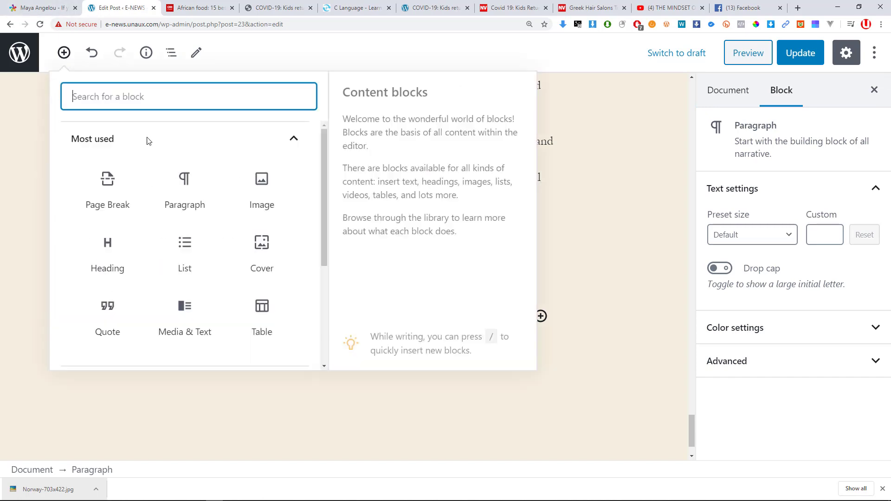
scroll(146, 265, "down", 4)
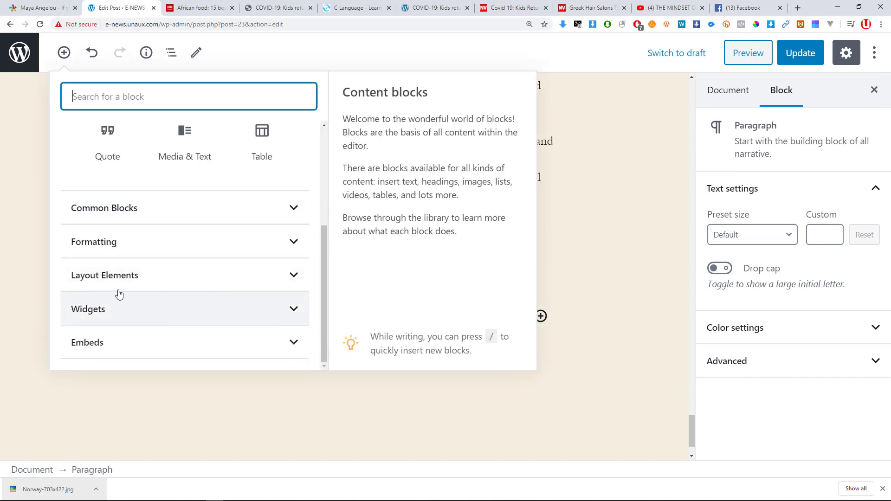
left_click(159, 309)
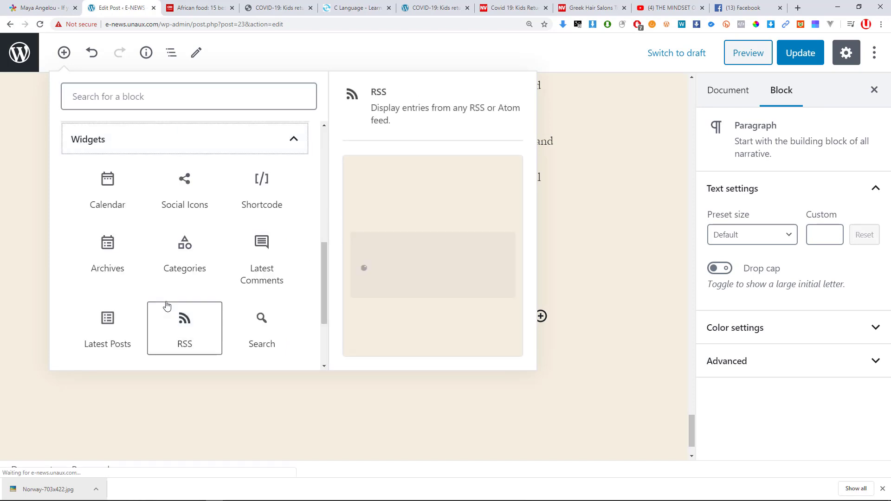
scroll(186, 297, "down", 2)
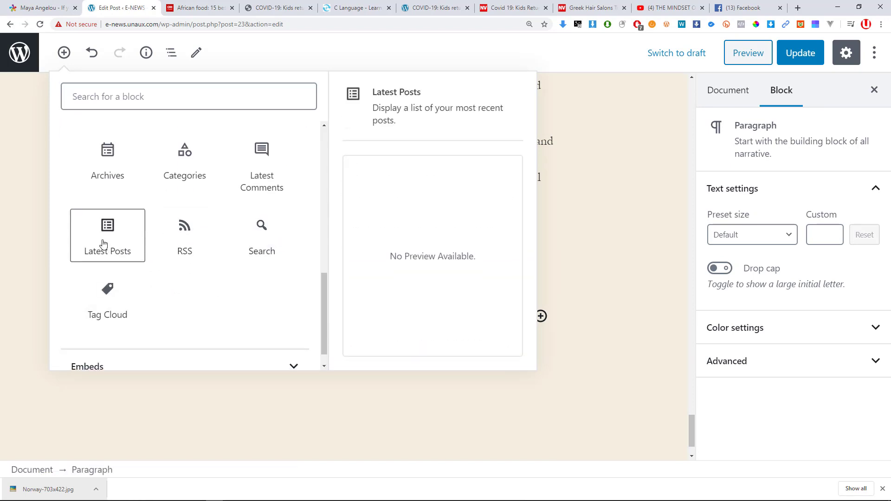
scroll(135, 243, "up", 1)
scroll(204, 265, "up", 1)
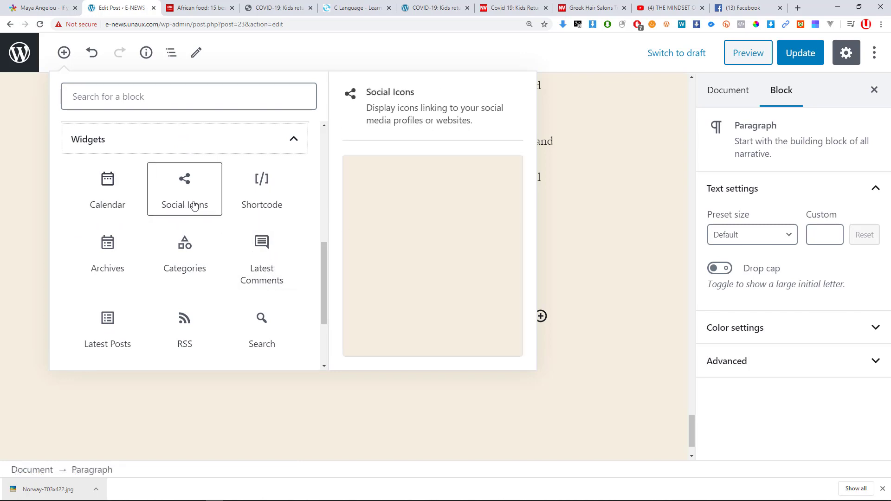
left_click(290, 140)
Insert a YouTube embed block from the Embeds category.
left_click(109, 344)
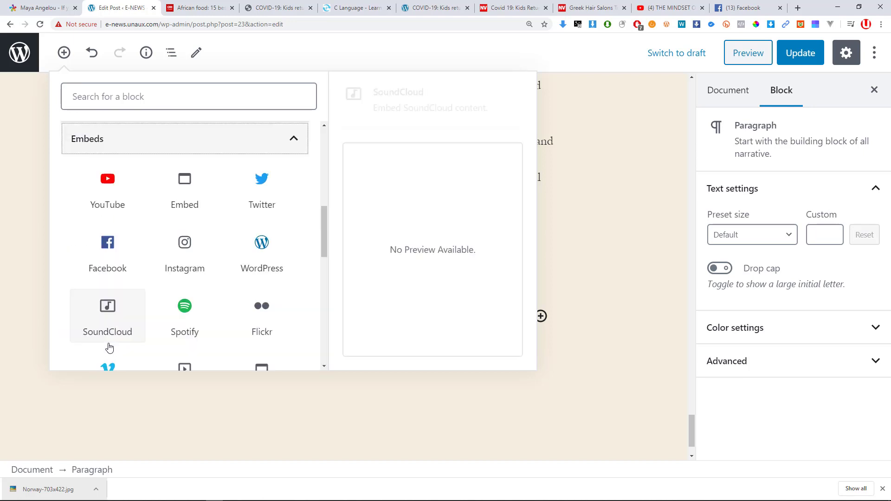
scroll(124, 300, "down", 3)
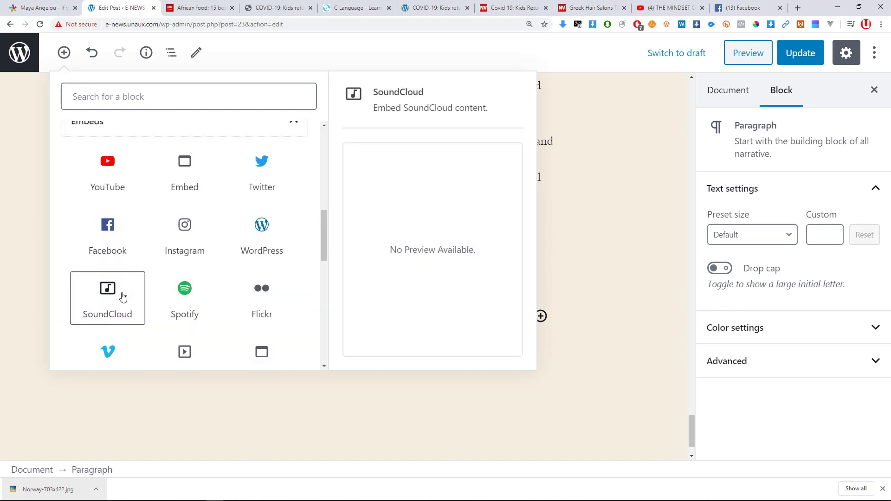
scroll(120, 294, "down", 3)
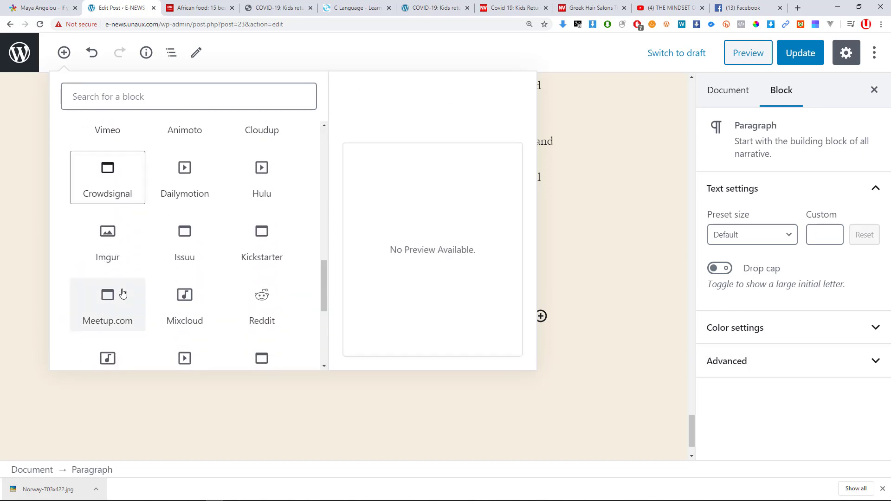
scroll(120, 287, "up", 3)
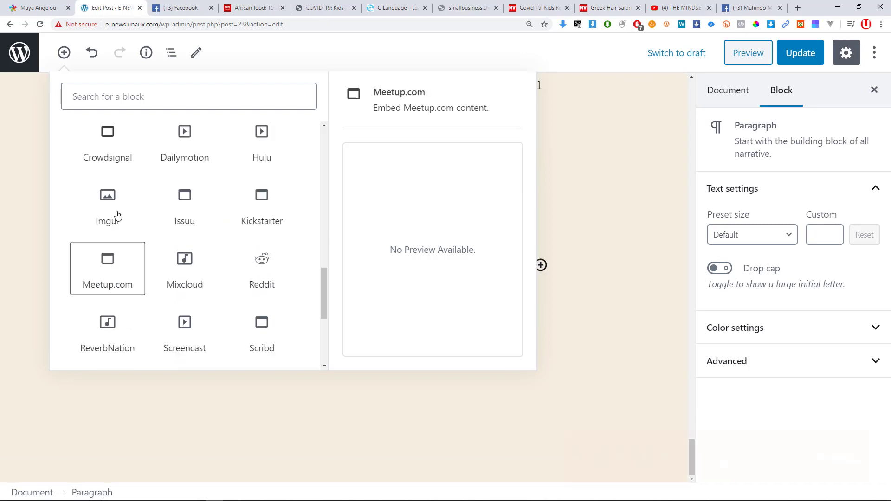
scroll(117, 215, "down", 6)
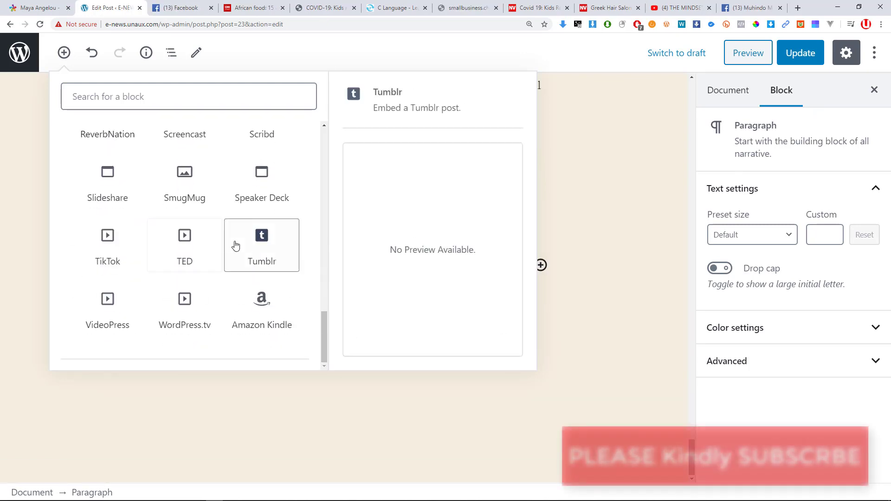
scroll(234, 247, "up", 3)
scroll(160, 239, "up", 5)
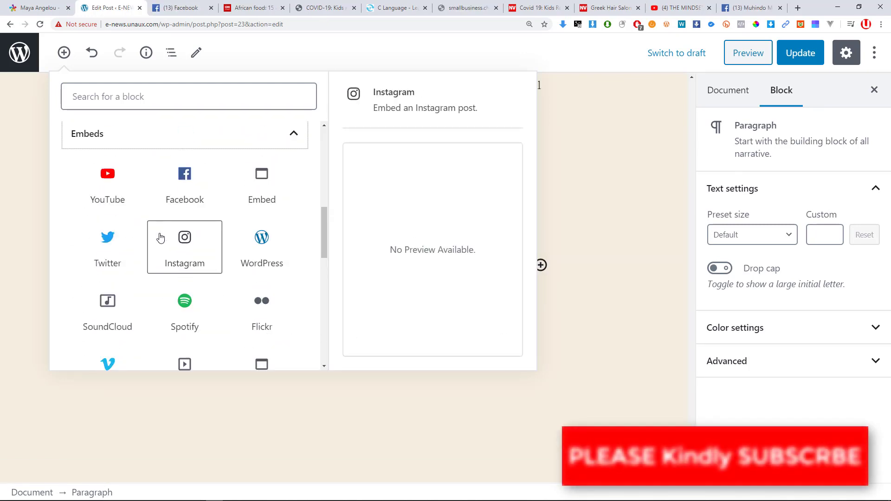
left_click(103, 185)
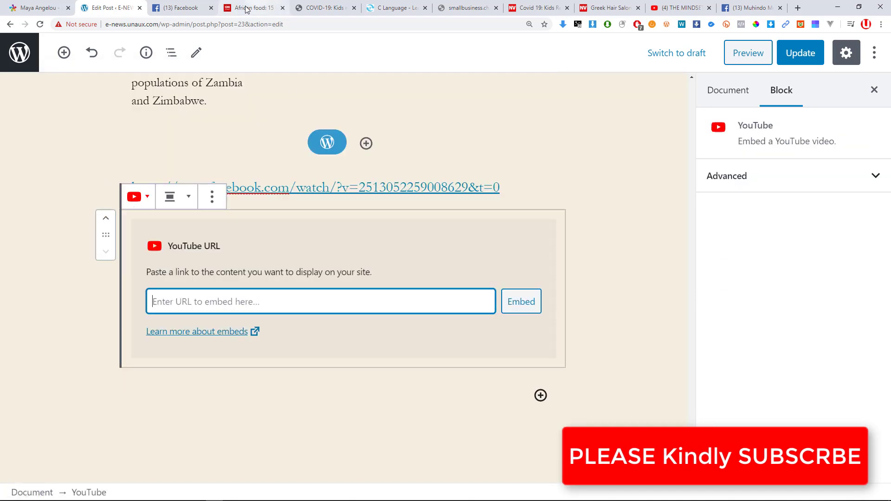
Copy the video URL of the START TODAY NOT TOMORROW YouTube video.
left_click(693, 3)
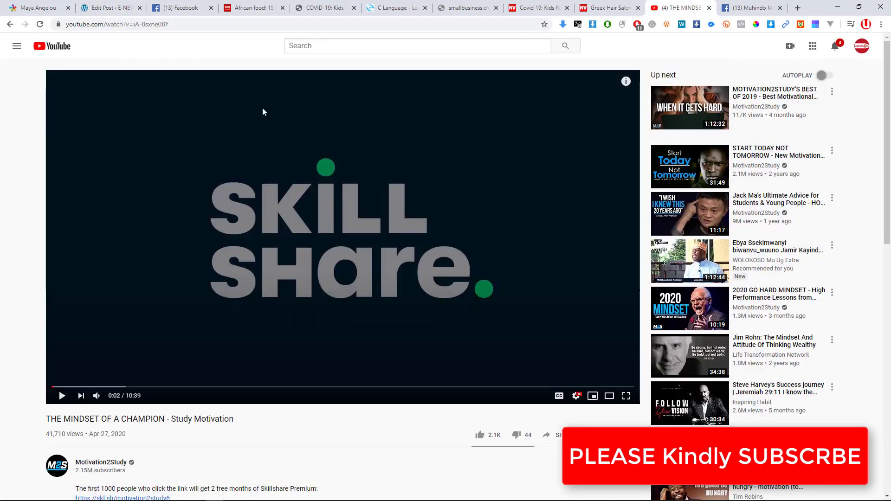
left_click(145, 23)
left_click(690, 165)
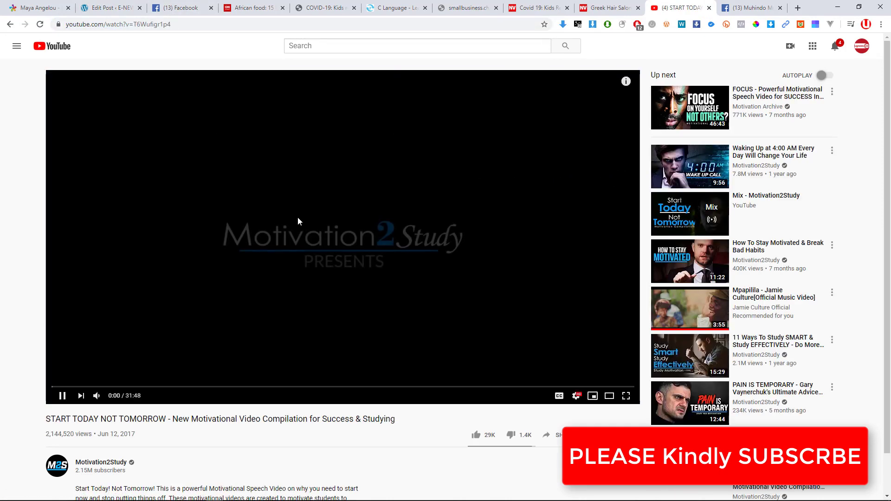
right_click(271, 184)
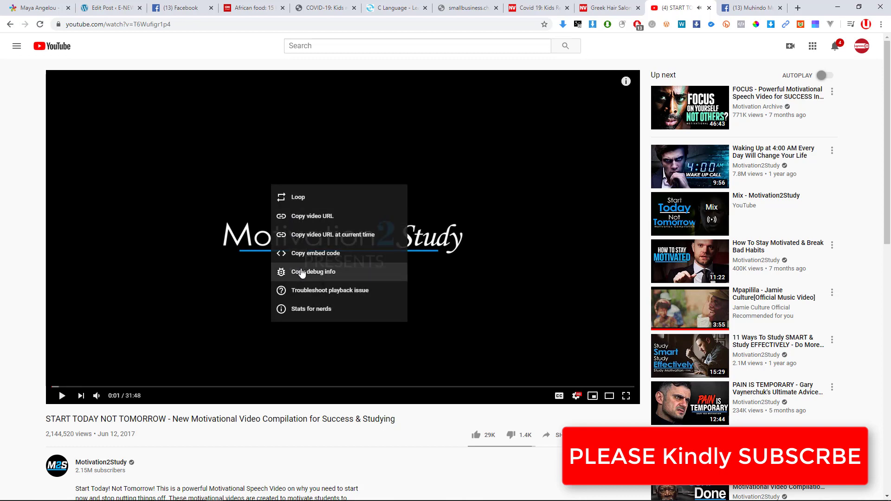
left_click(316, 219)
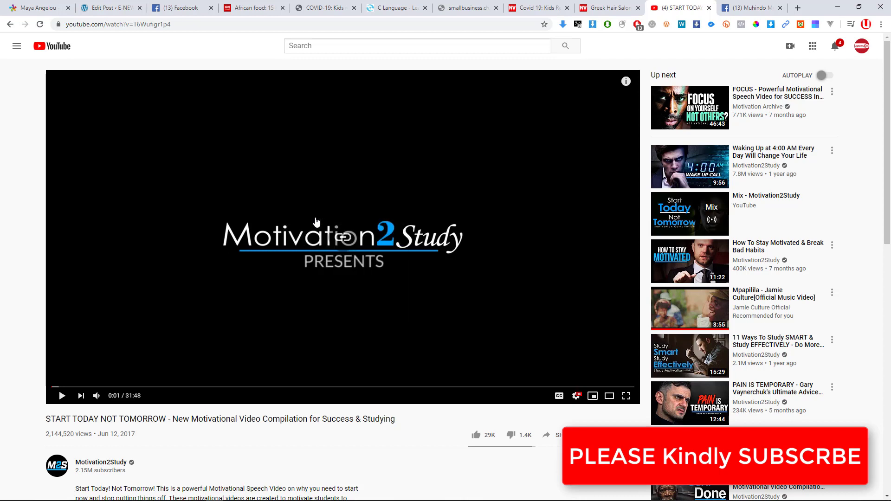
right_click(249, 213)
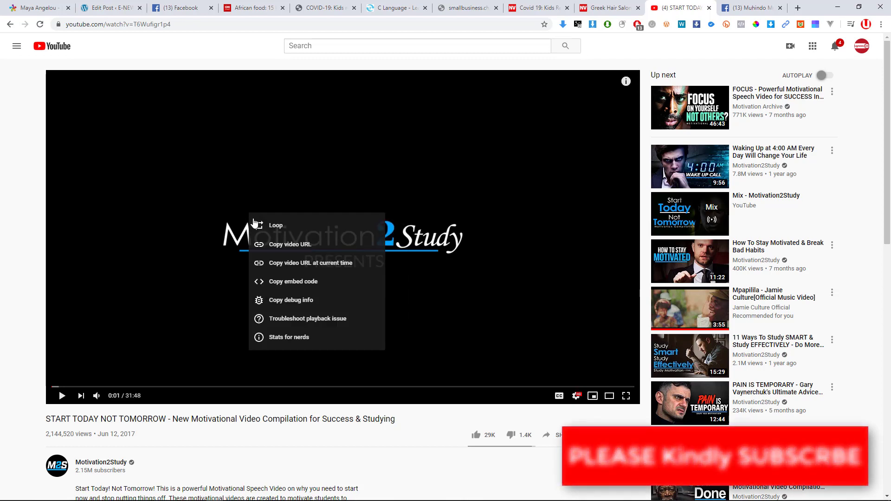
left_click(275, 245)
left_click(42, 8)
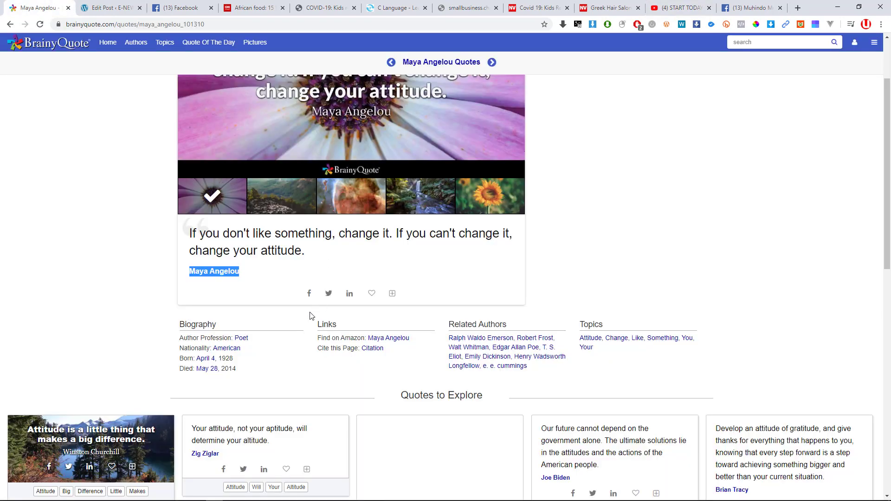
Paste the copied link into the YouTube block to embed START TODAY NOT TOMORROW.
left_click(104, 8)
key("ctrl+v")
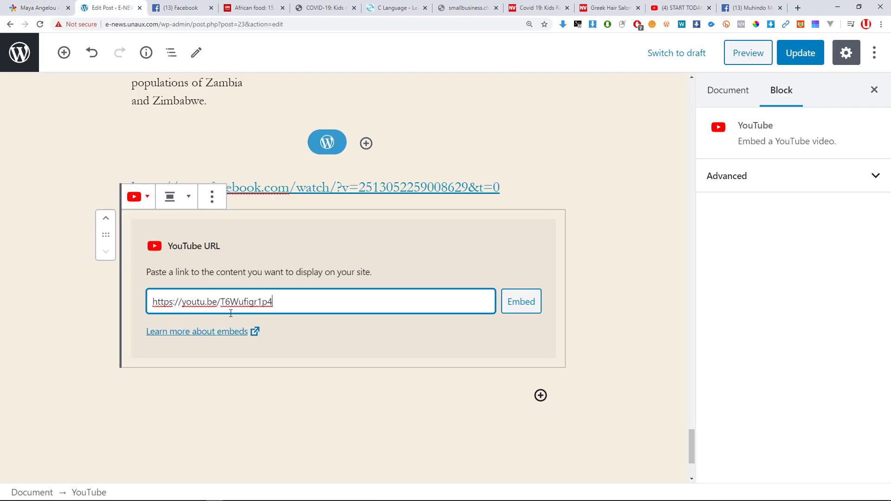
left_click(519, 308)
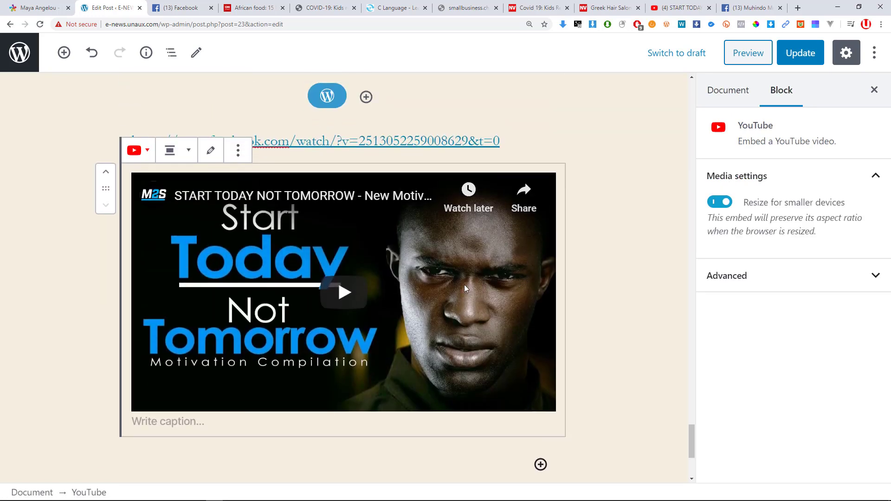
Caption the embedded video 'motivation every morning'.
scroll(354, 291, "down", 2)
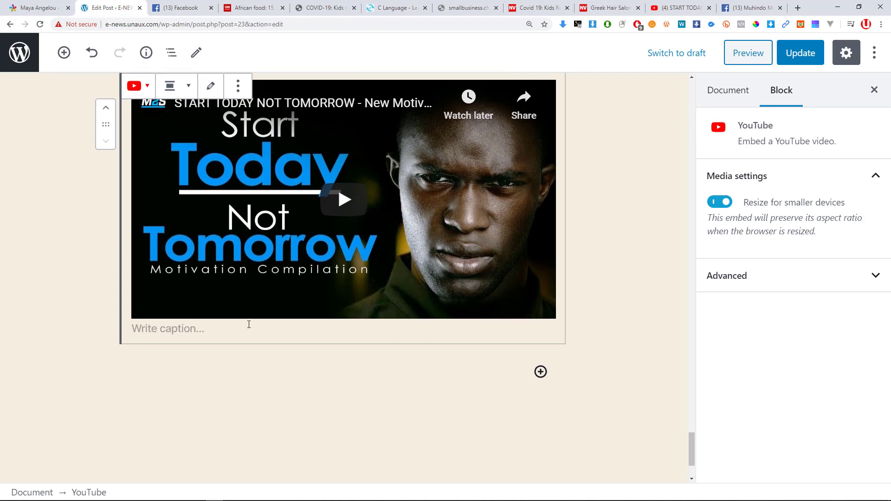
left_click(237, 326)
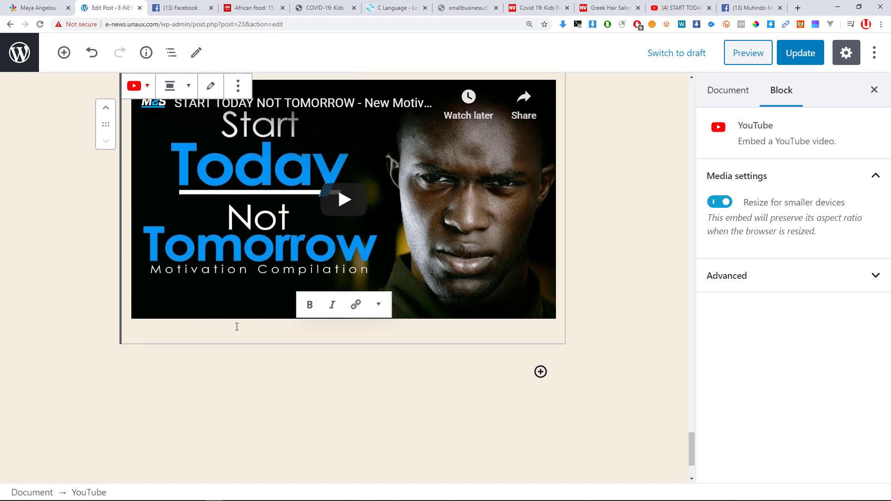
type("motivation every morning")
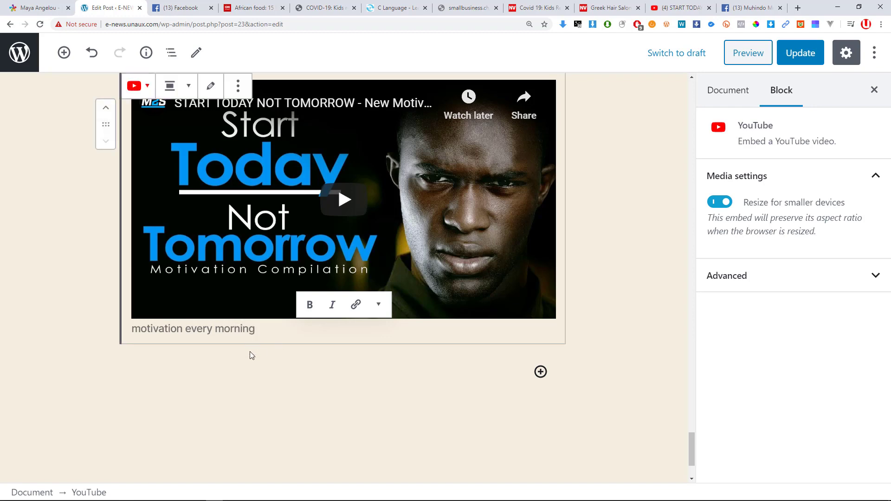
left_click(250, 352)
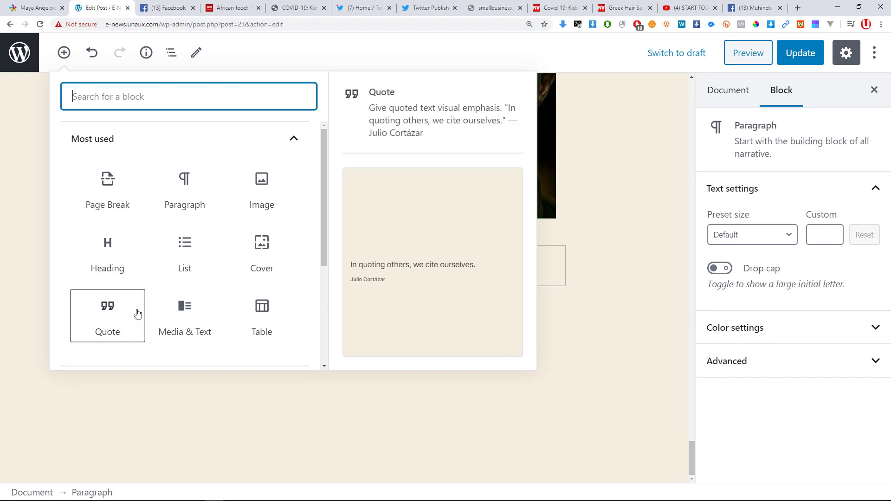
Insert a Twitter embed block below the video caption.
scroll(138, 313, "down", 1)
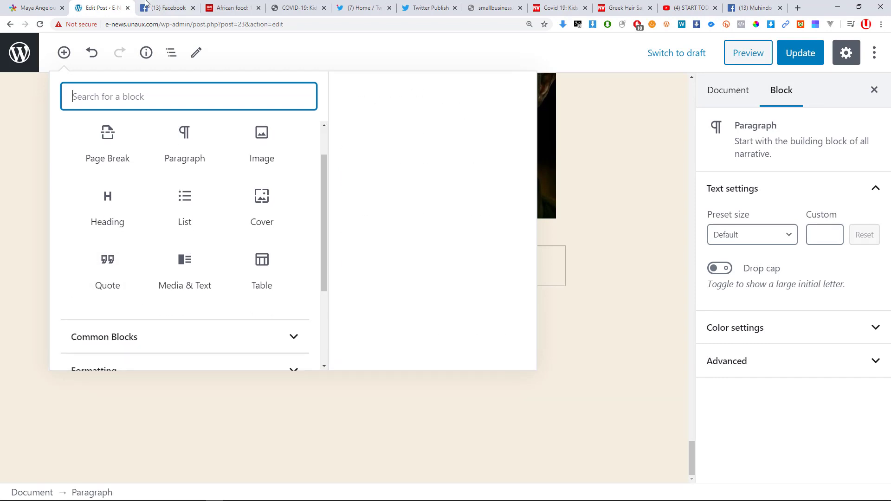
scroll(144, 232, "down", 2)
scroll(143, 260, "down", 1)
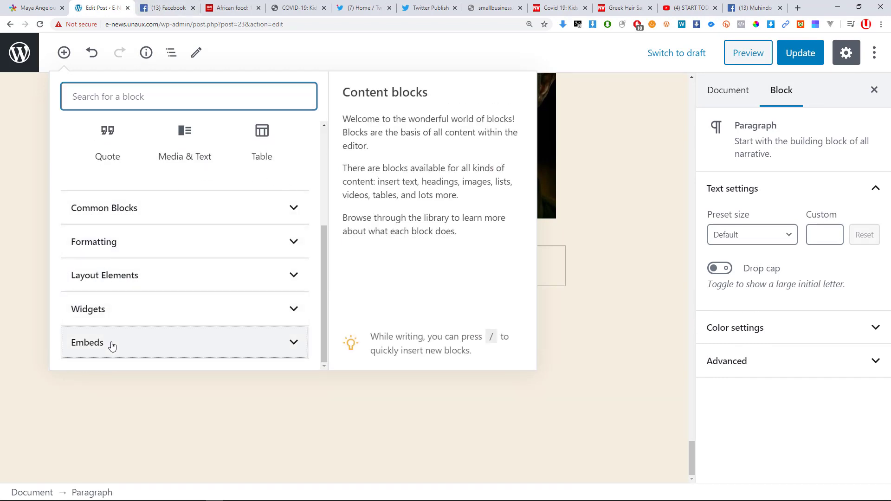
left_click(113, 344)
scroll(116, 334, "down", 1)
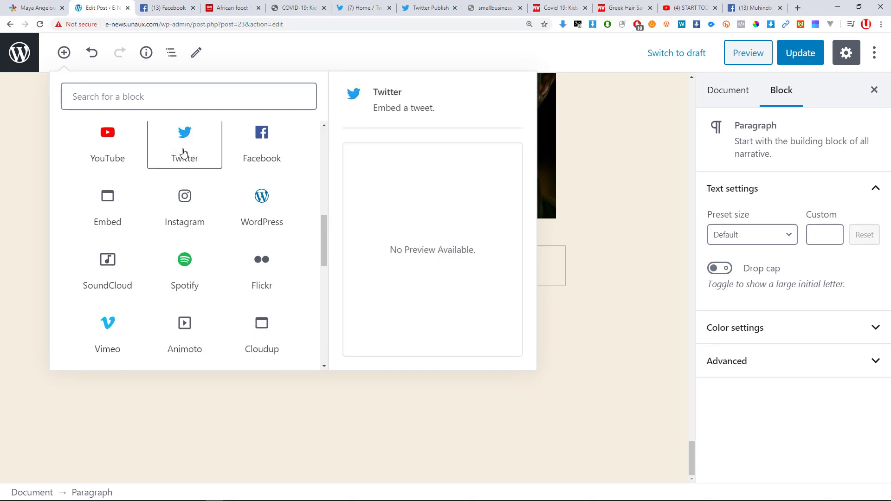
left_click(184, 151)
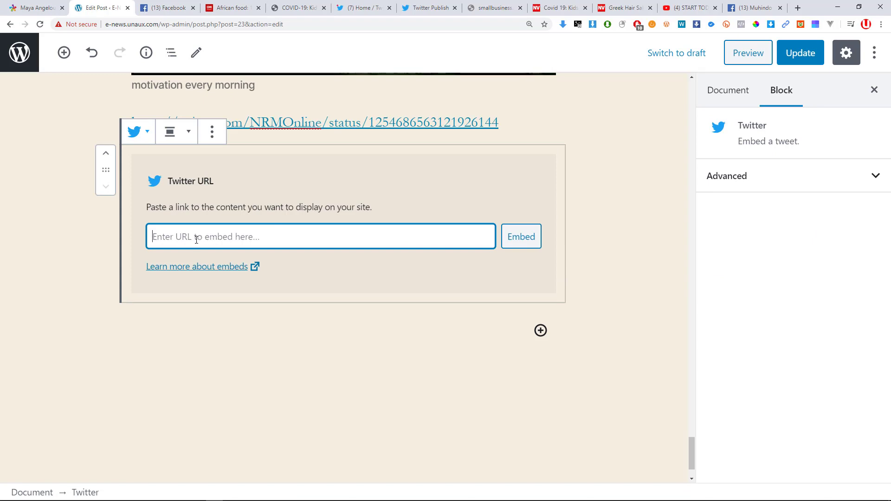
Look at the tweet block's alignment choices and the Embeds list, then close the library unchanged.
left_click(192, 134)
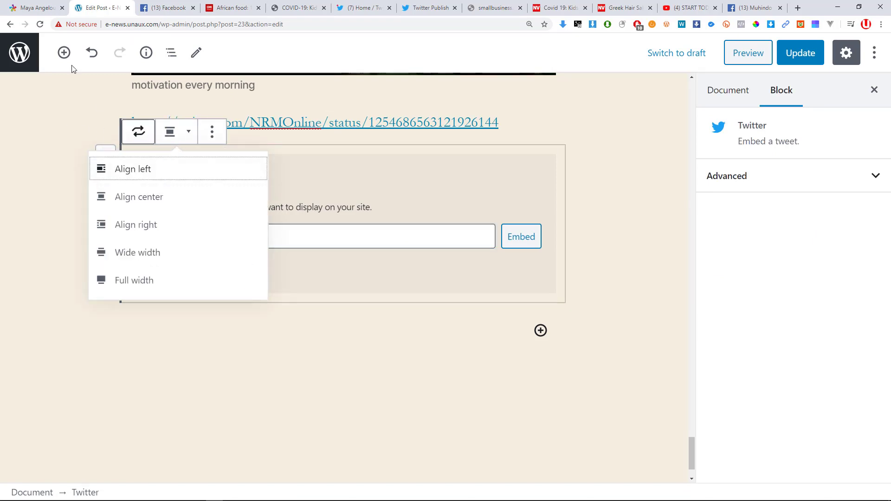
left_click(64, 52)
scroll(153, 273, "down", 4)
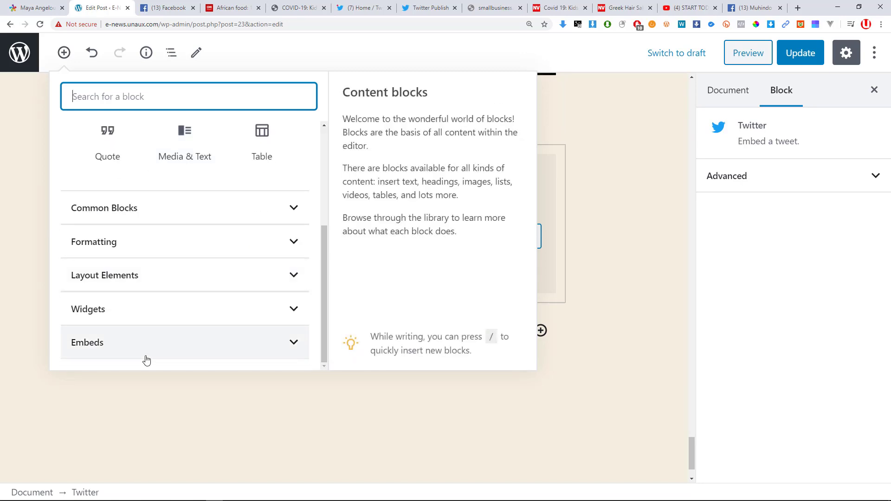
left_click(143, 356)
scroll(214, 255, "down", 8)
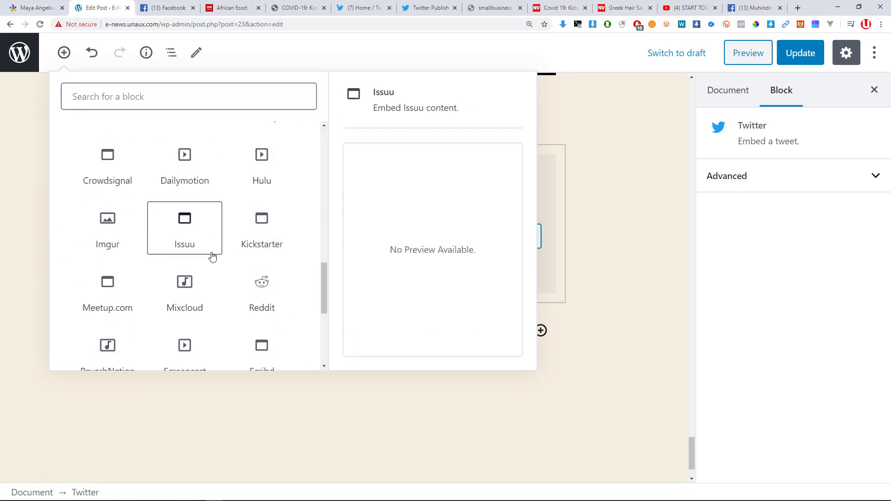
scroll(193, 274, "down", 2)
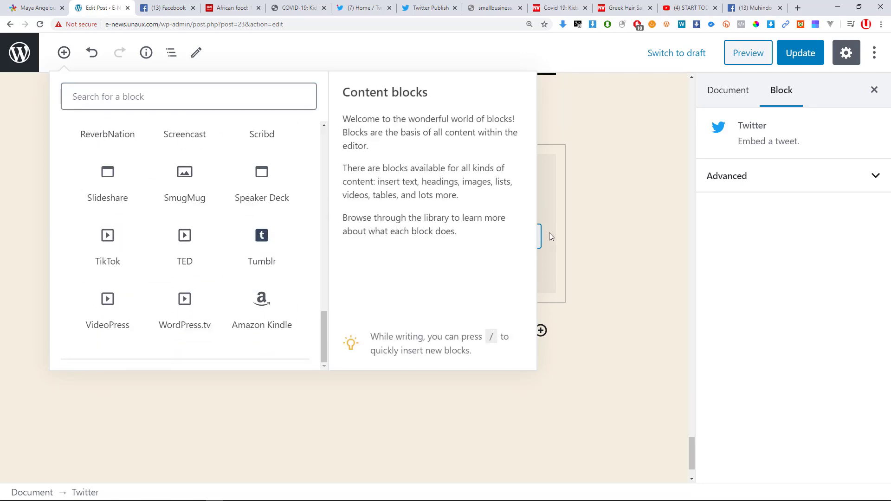
left_click(541, 243)
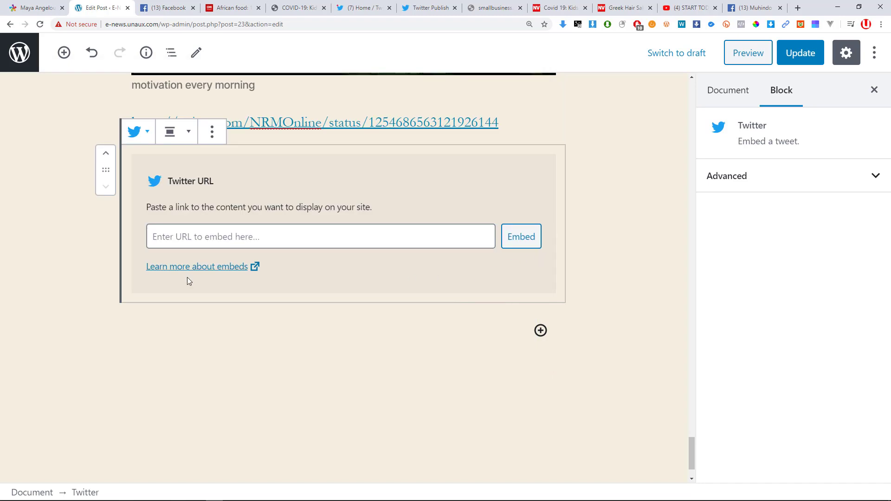
Update the 'COVID-19: Kids return to school in Norway' post to save the new Twitter embed block.
scroll(258, 293, "up", 4)
scroll(239, 171, "up", 20)
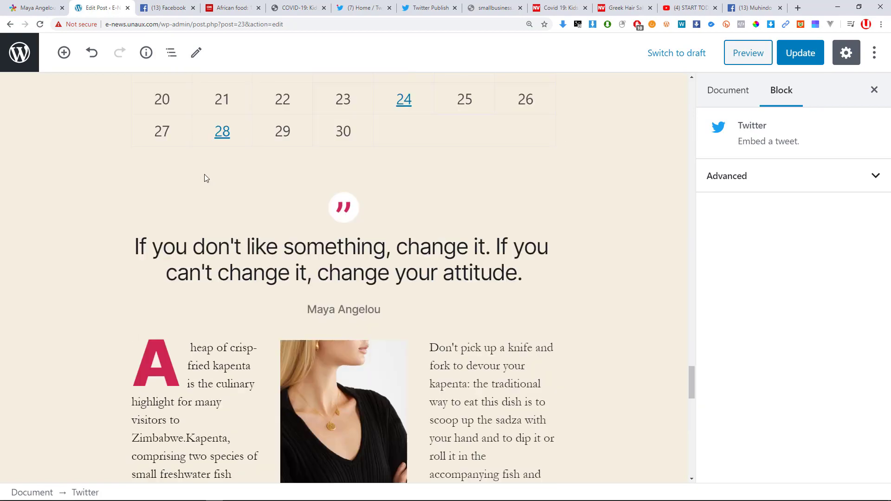
scroll(205, 174, "up", 20)
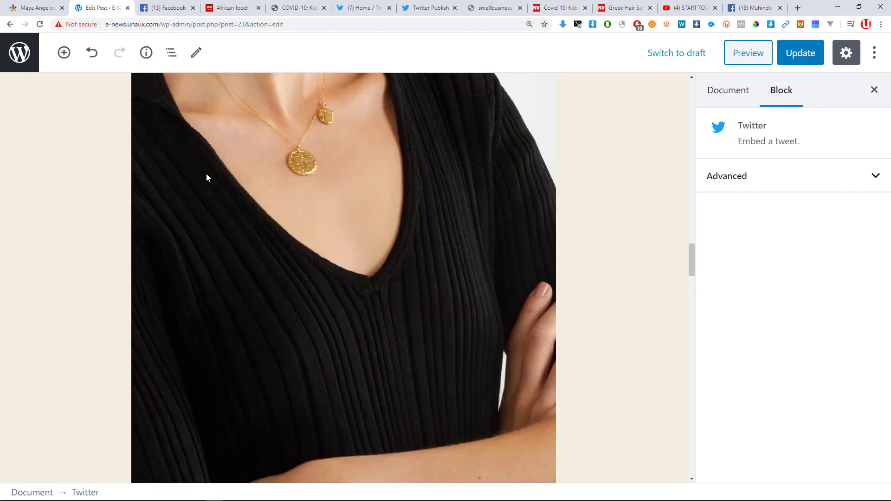
scroll(207, 173, "up", 20)
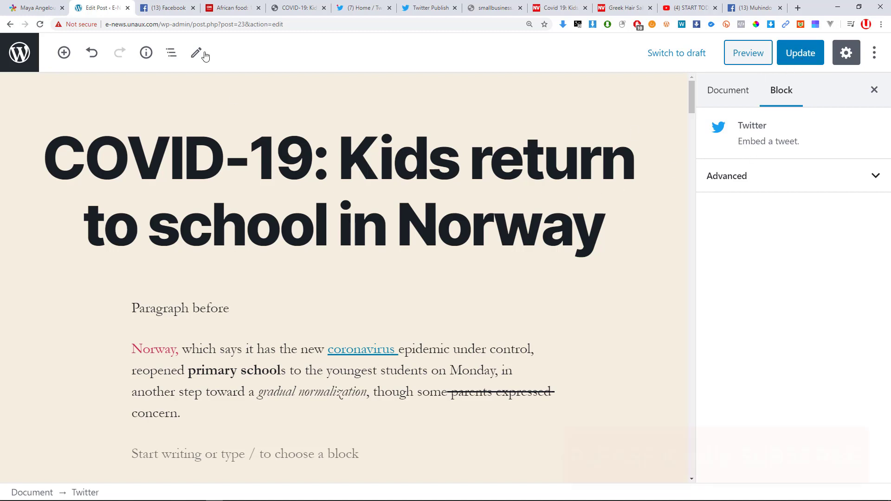
left_click(792, 59)
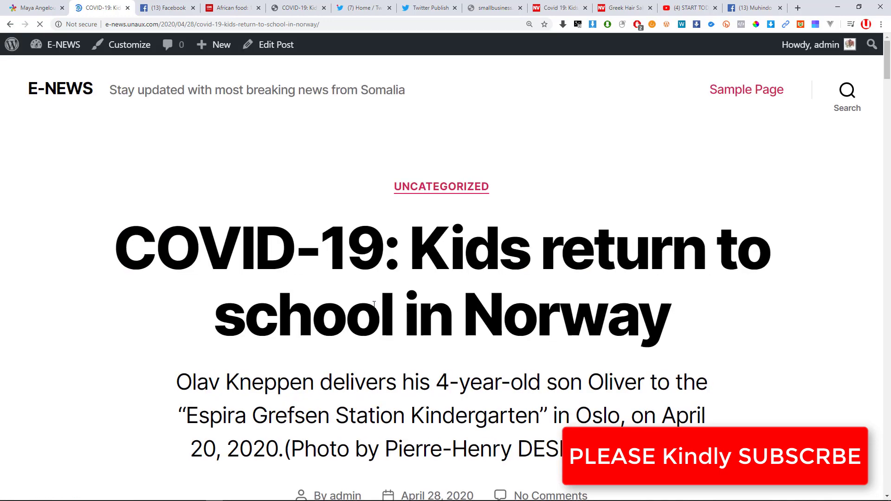
scroll(374, 304, "down", 20)
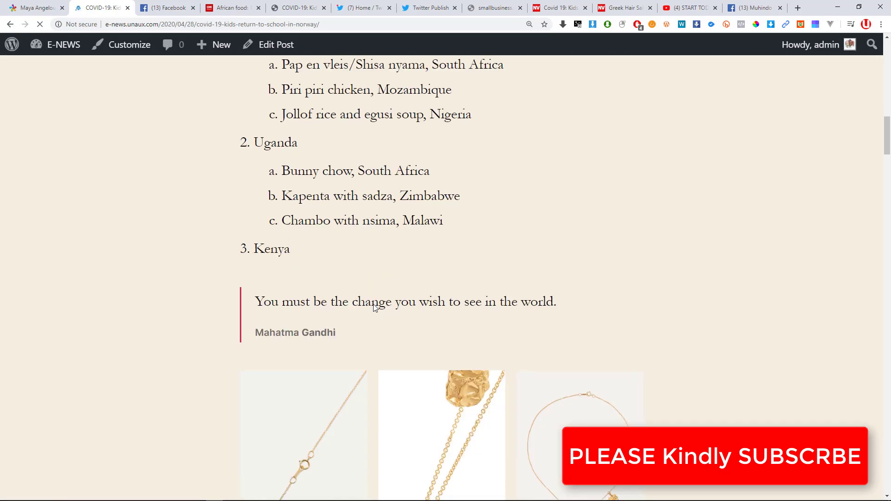
scroll(375, 306, "down", 18)
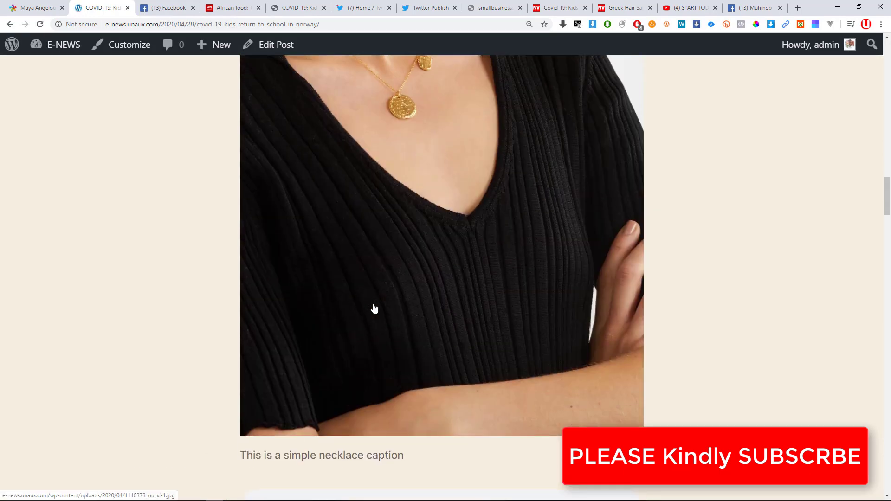
scroll(374, 308, "down", 18)
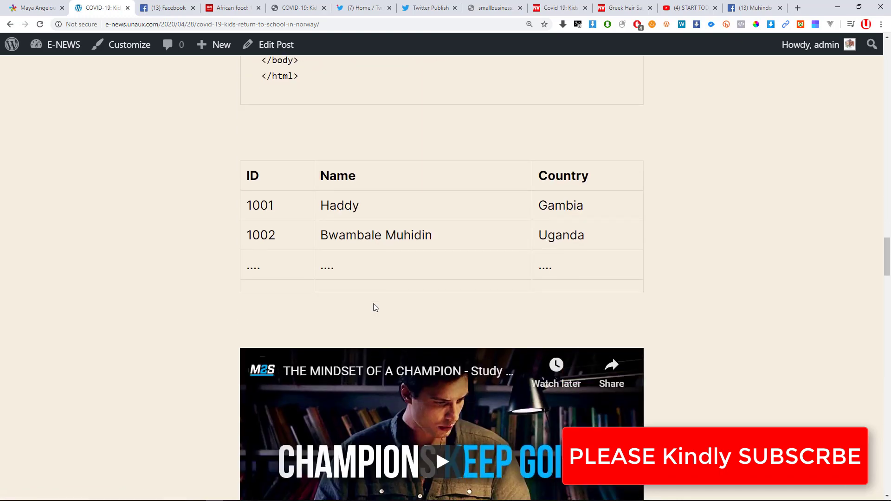
scroll(375, 306, "down", 15)
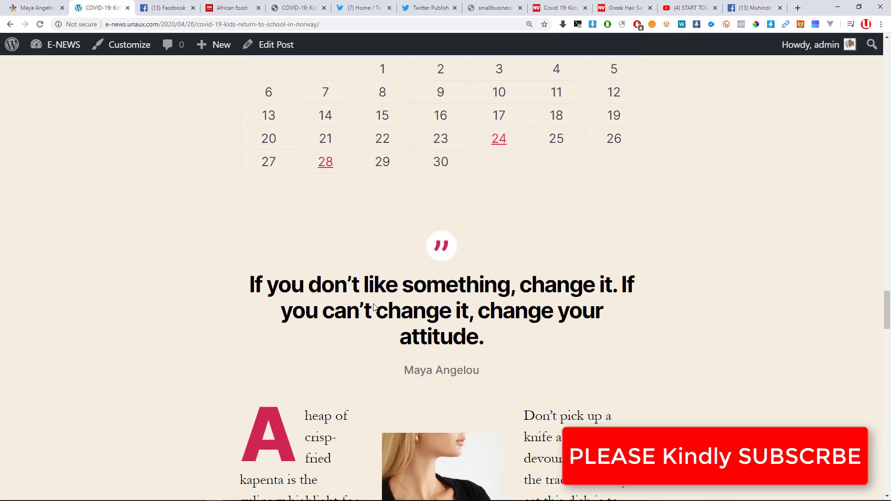
scroll(373, 305, "up", 8)
scroll(398, 265, "down", 12)
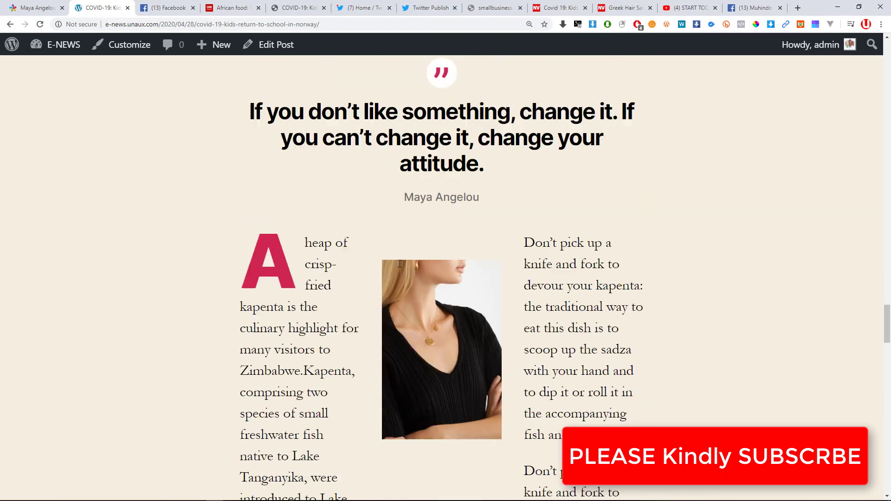
scroll(400, 263, "down", 4)
scroll(483, 258, "down", 4)
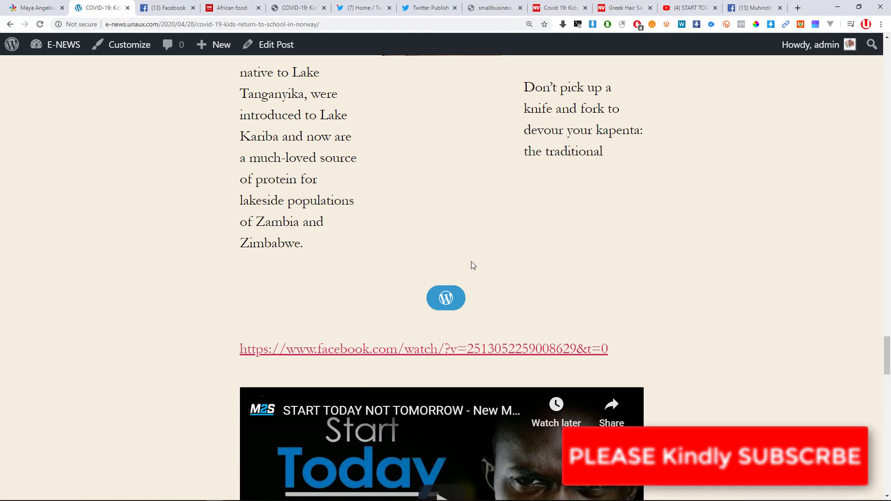
scroll(447, 303, "down", 4)
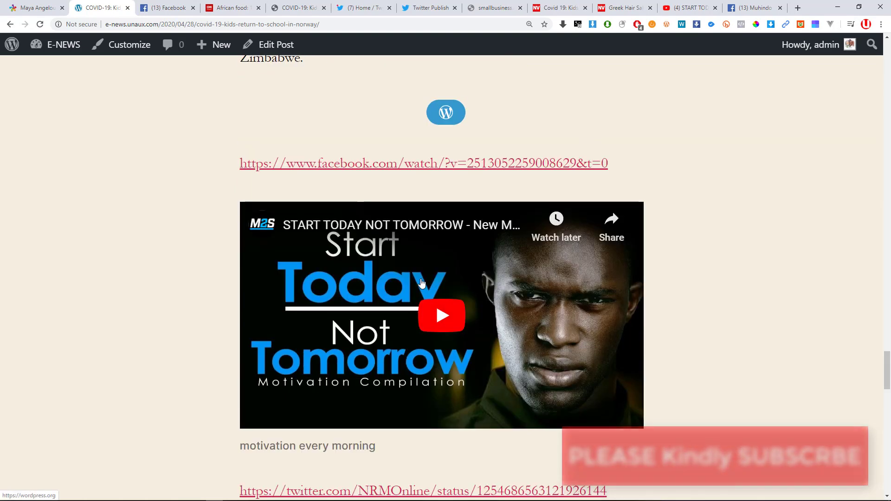
scroll(434, 351, "down", 3)
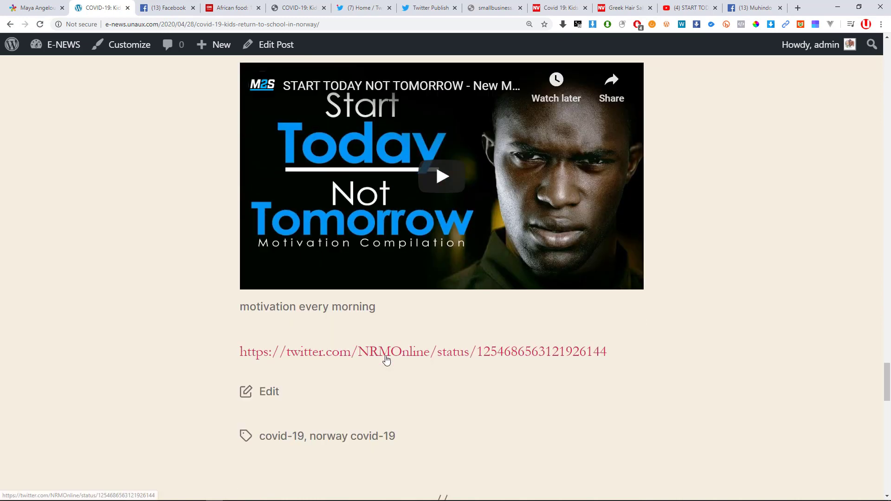
scroll(379, 360, "up", 6)
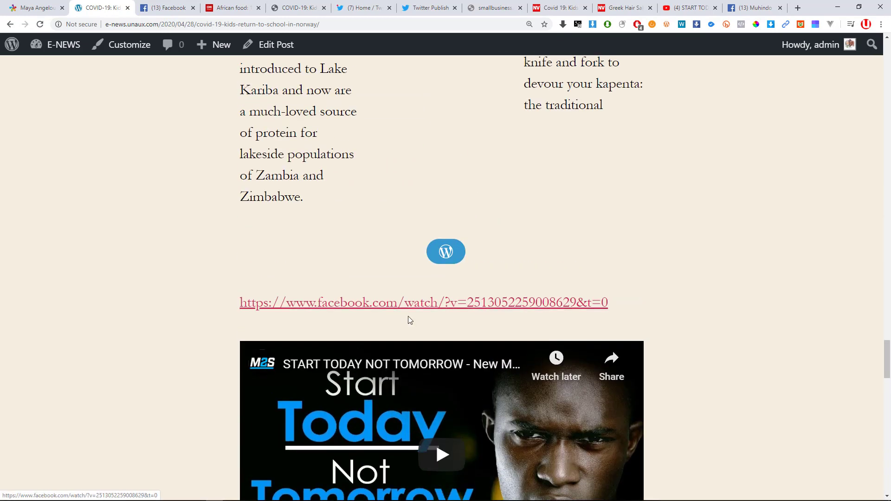
scroll(408, 318, "down", 5)
scroll(411, 326, "down", 20)
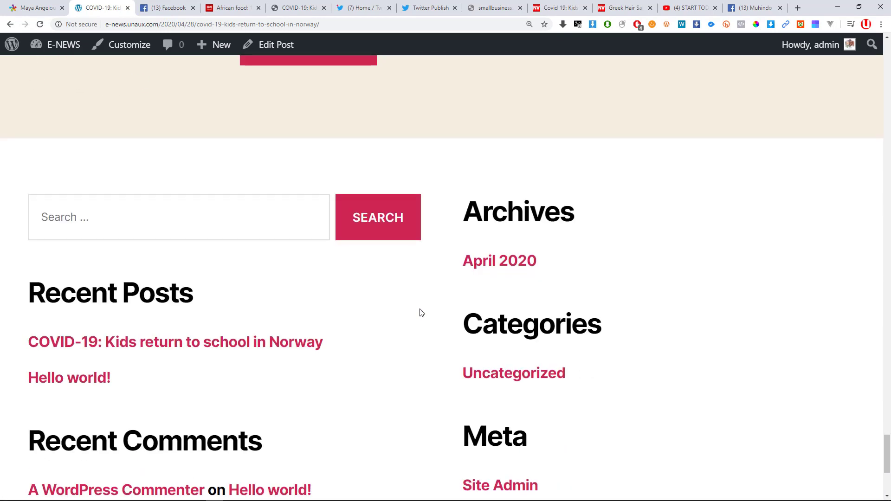
scroll(420, 310, "up", 3)
scroll(421, 313, "up", 12)
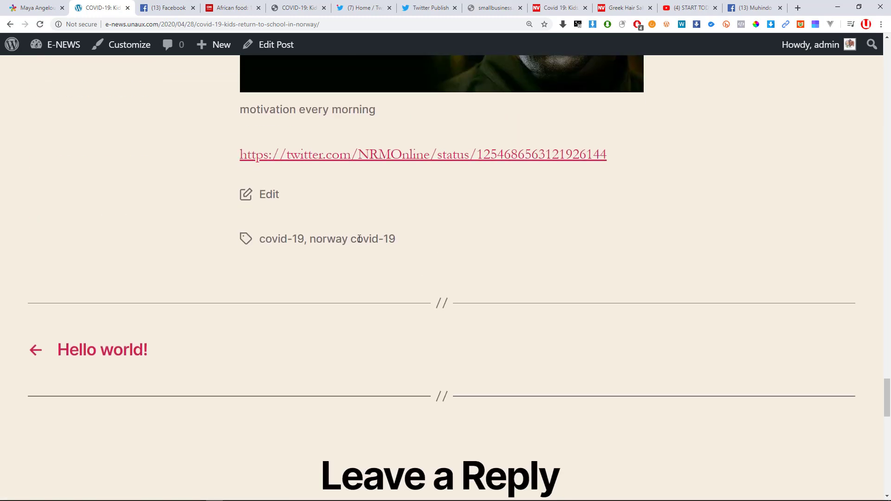
scroll(80, 80, "down", 5)
left_click(47, 8)
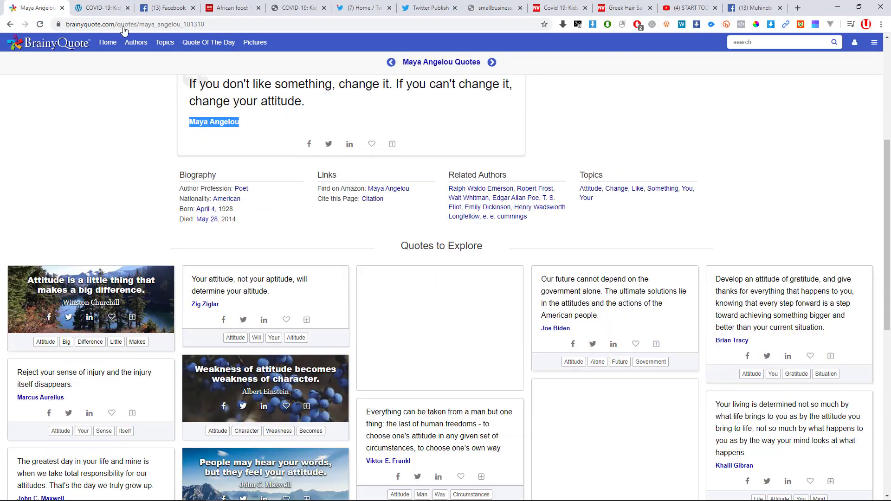
left_click(92, 5)
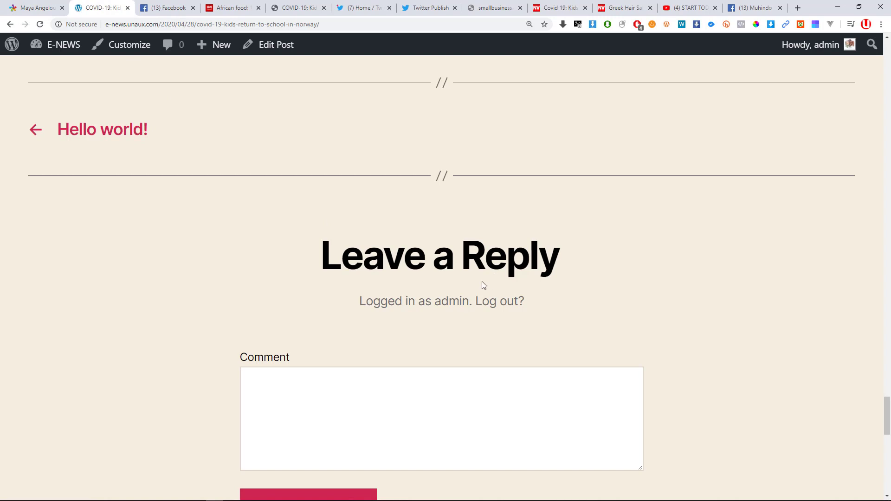
scroll(482, 282, "up", 10)
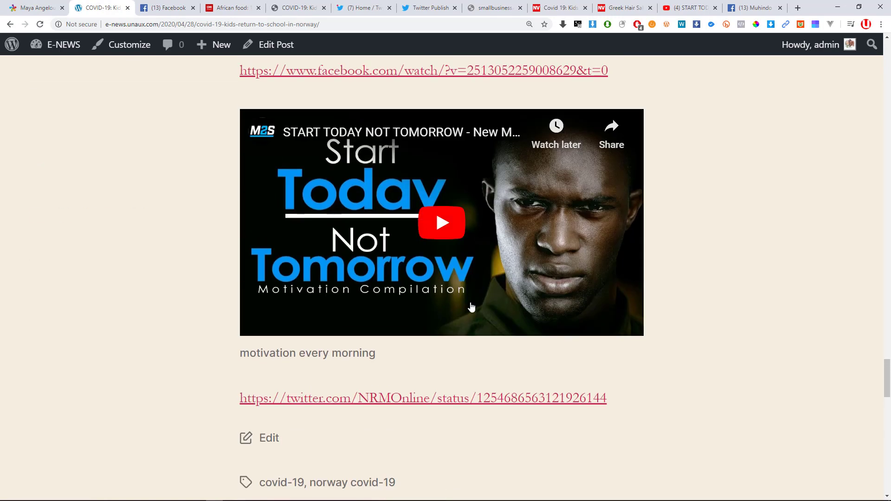